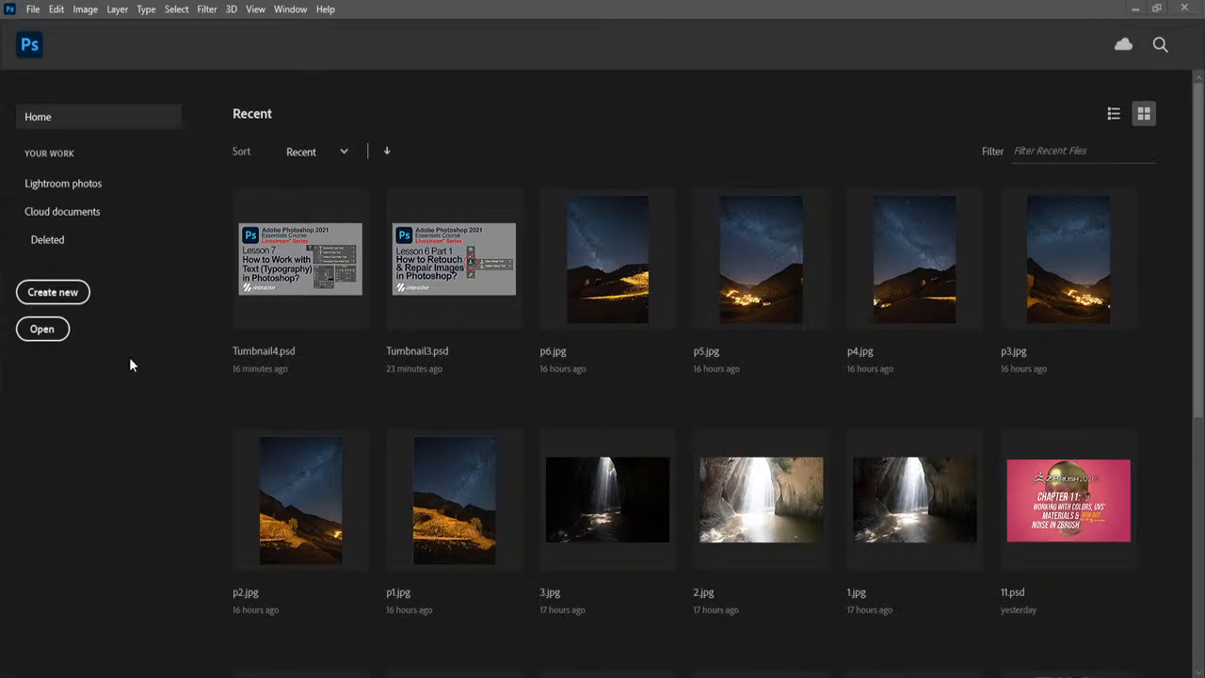
Create a new 1000 x 1000 pixel document named Text Practice
left_click(51, 293)
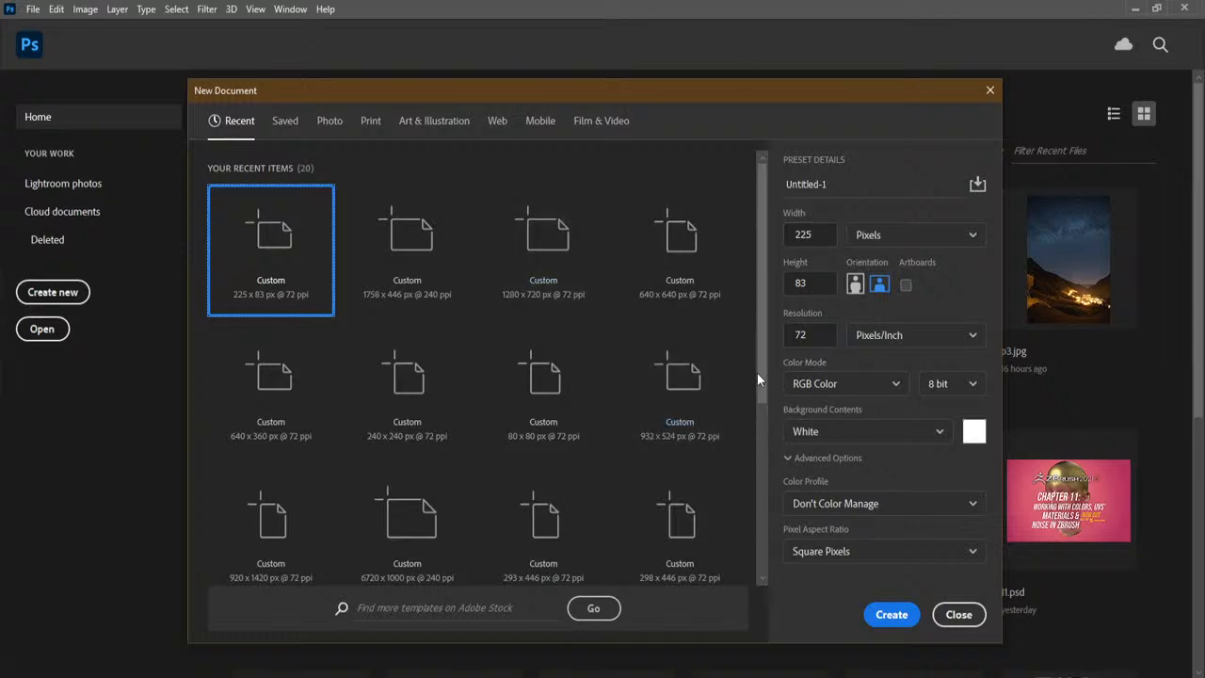
left_click_drag(758, 372, 747, 548)
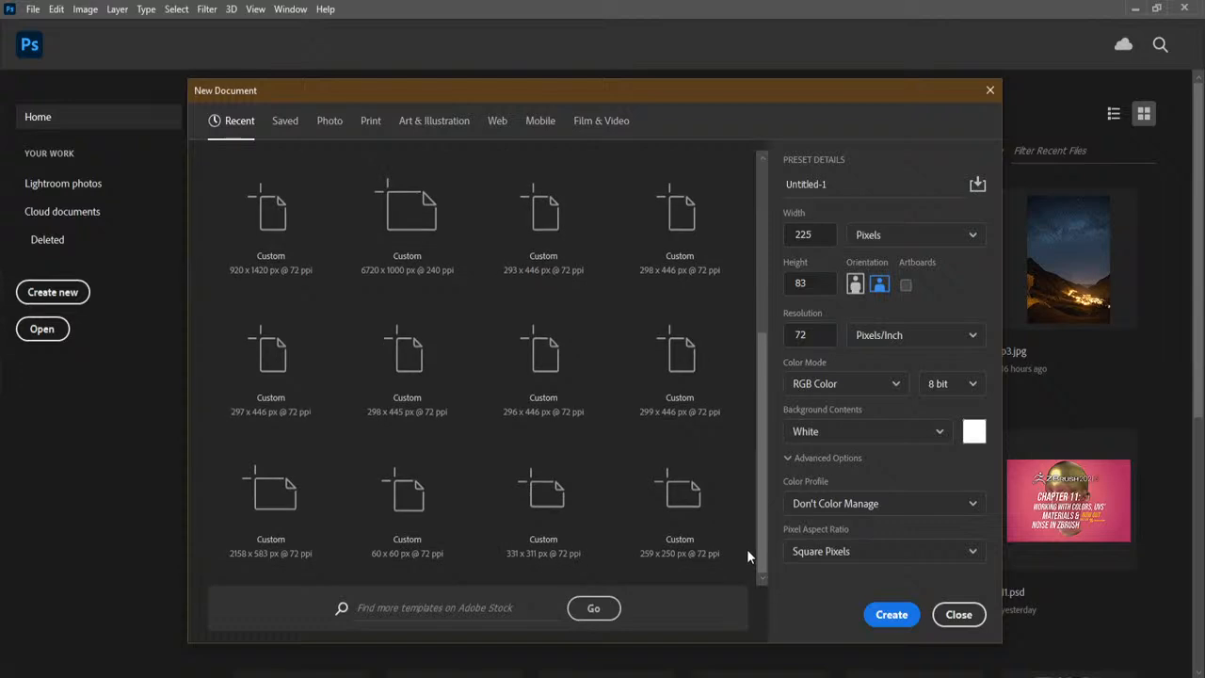
left_click(816, 237)
type("1000")
key("Tab")
type("1000")
left_click(867, 185)
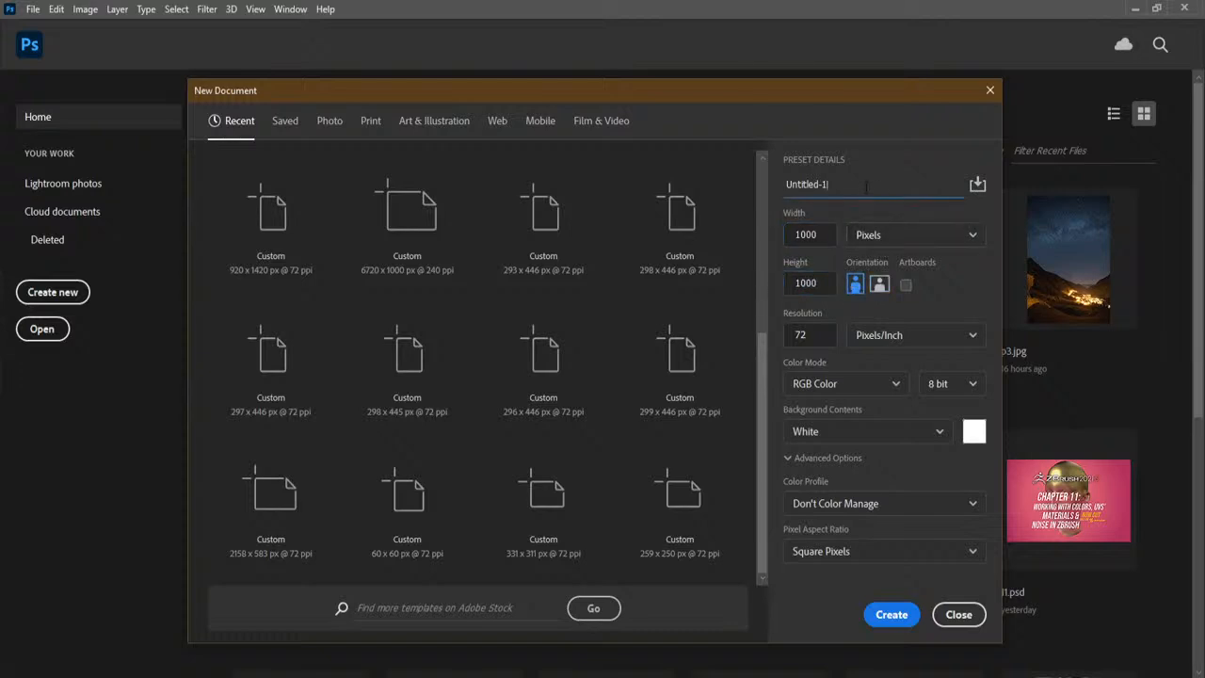
left_click_drag(867, 185, 770, 184)
type("Text Practice")
left_click(884, 618)
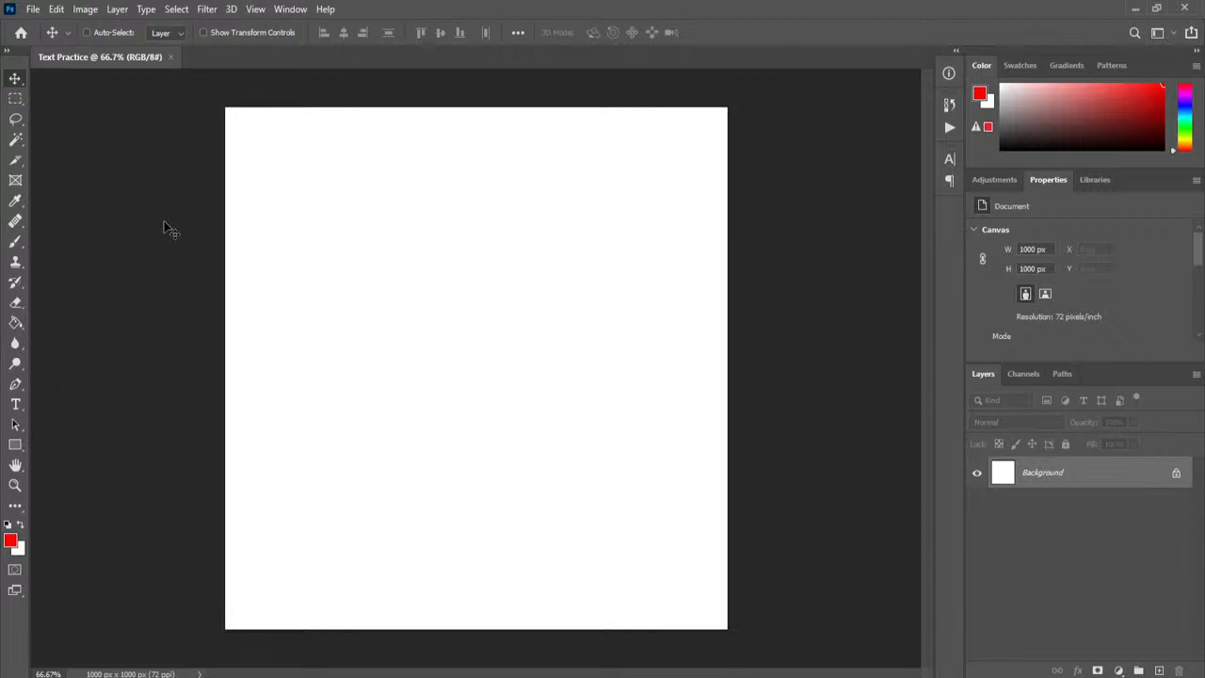
Activate the Horizontal Type tool and reset the foreground and background colours to the default black and white
left_click(15, 404)
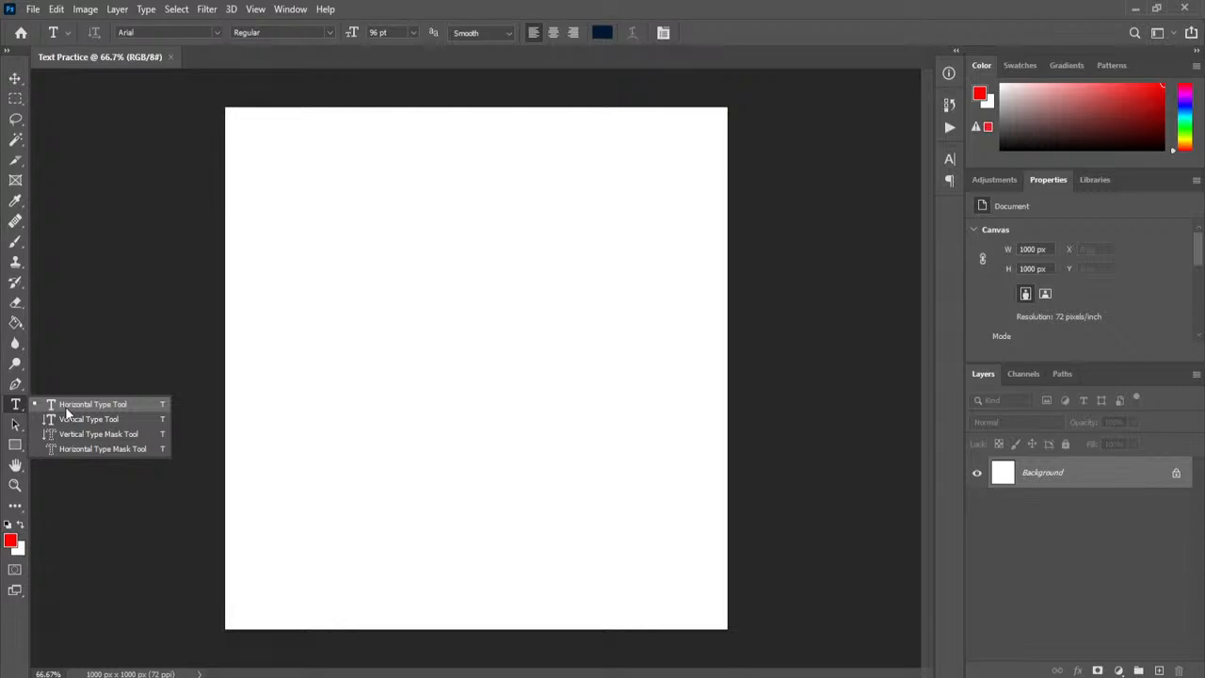
left_click(66, 407)
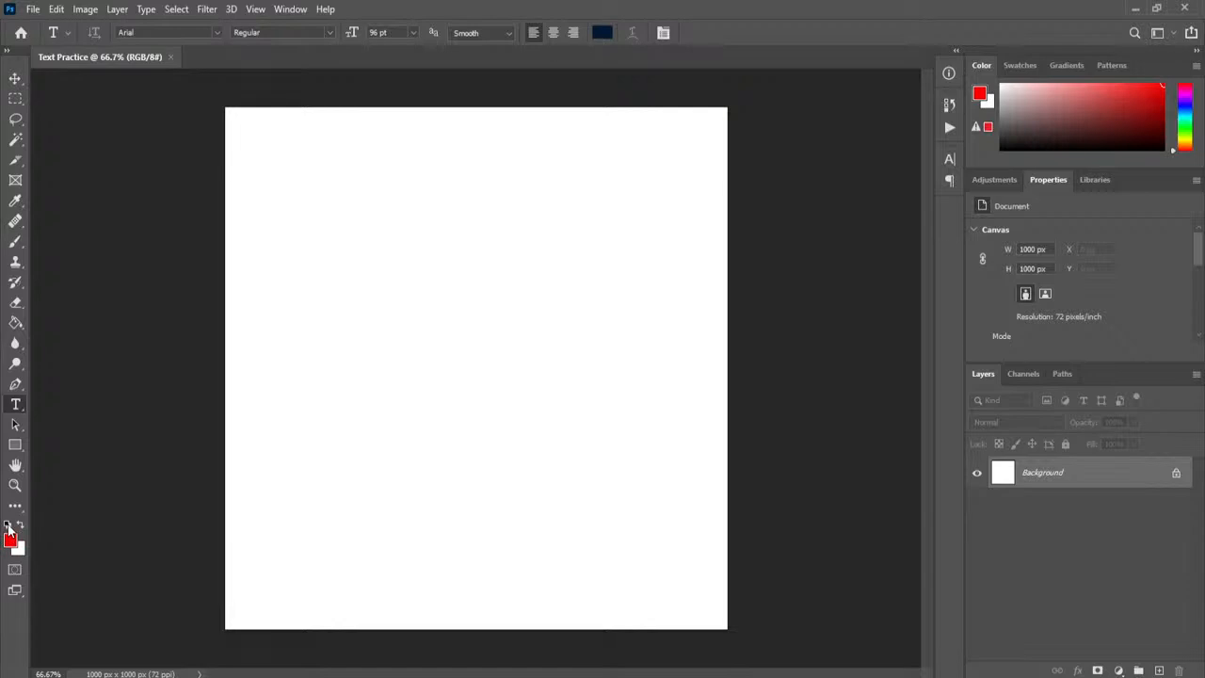
key("super+plus")
key("super+plus")
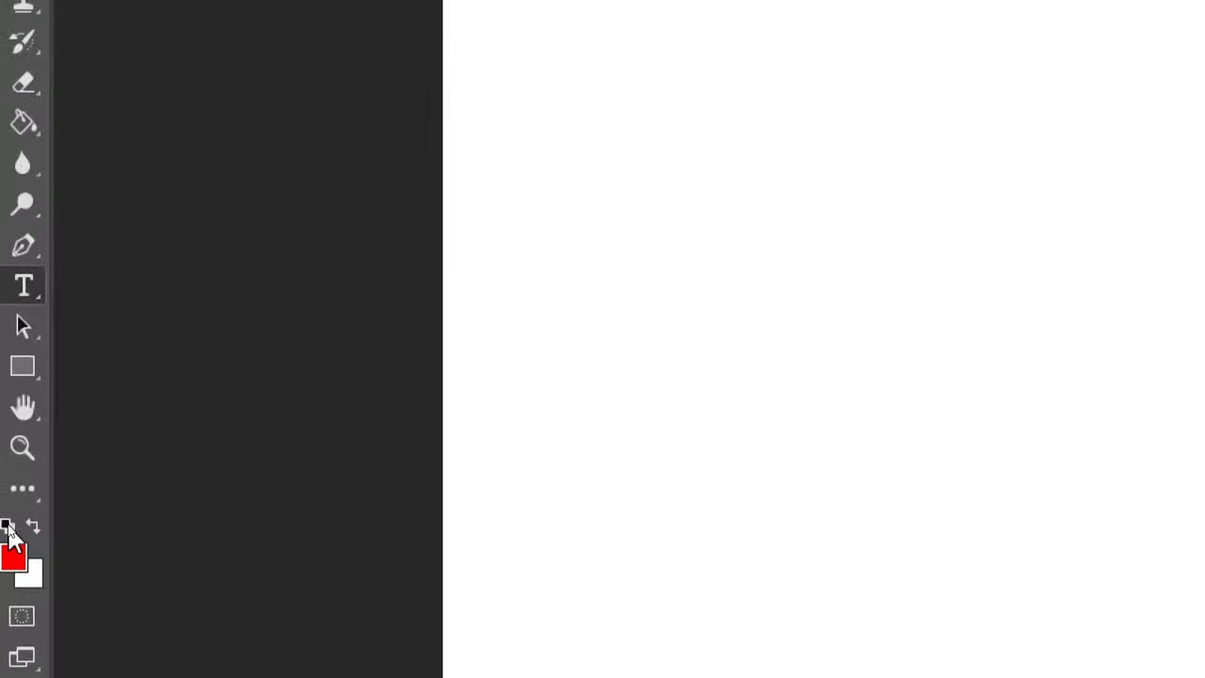
key("super+plus")
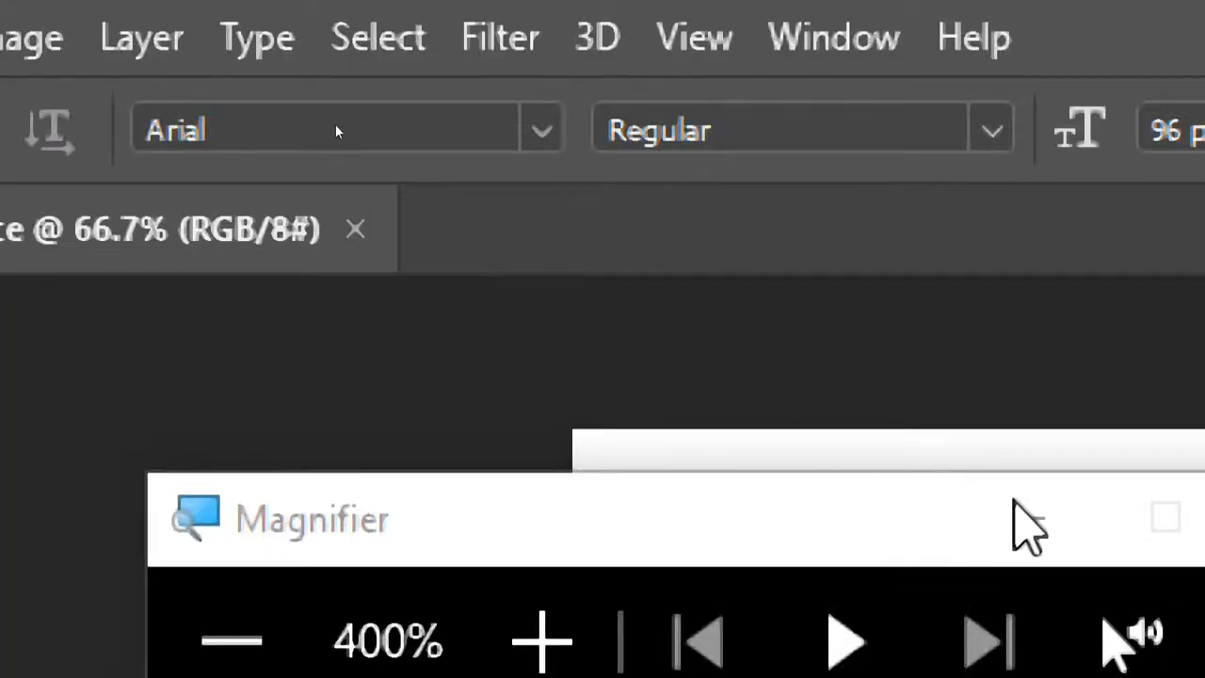
key("super+minus")
key("super+minus")
key("super+minus")
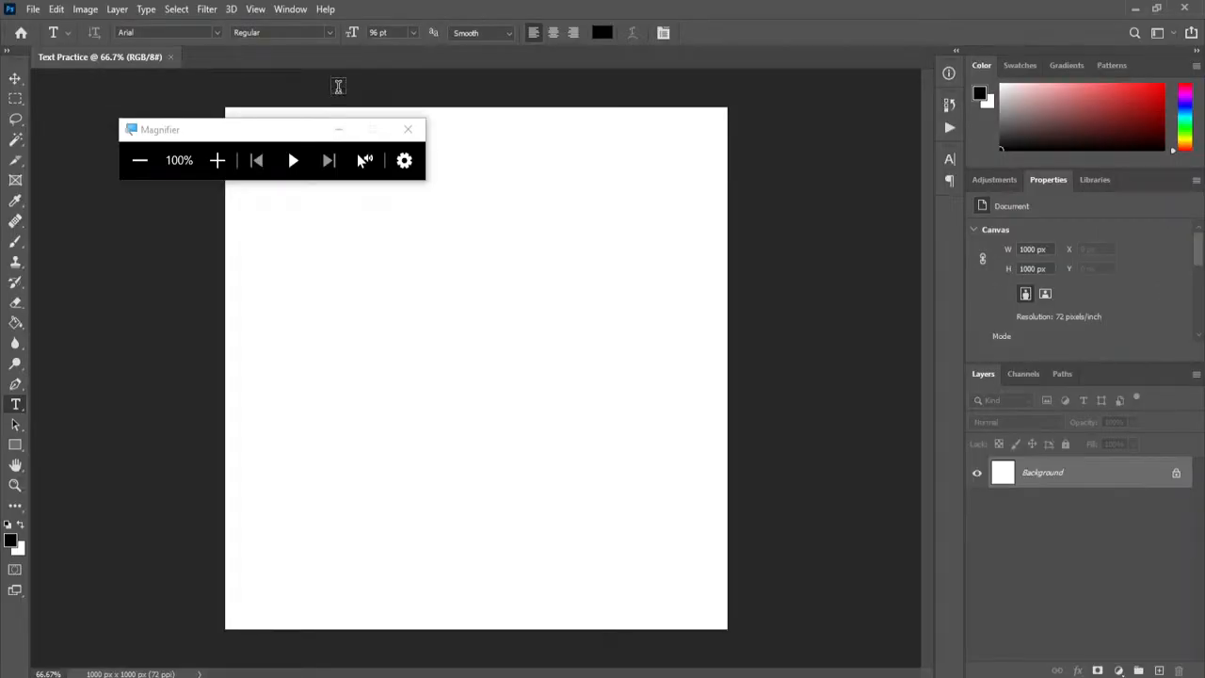
left_click(344, 129)
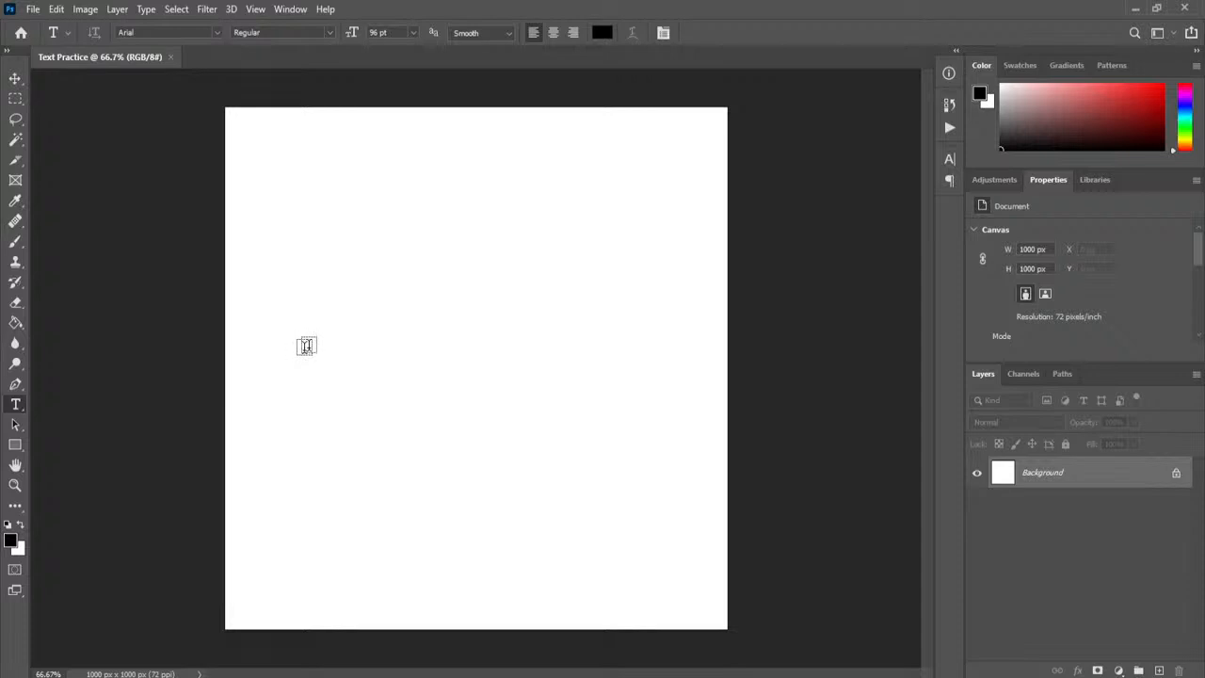
Add a point text layer with the placeholder Lorem Ipsum in the upper-left part of the canvas and commit it
left_click(271, 294)
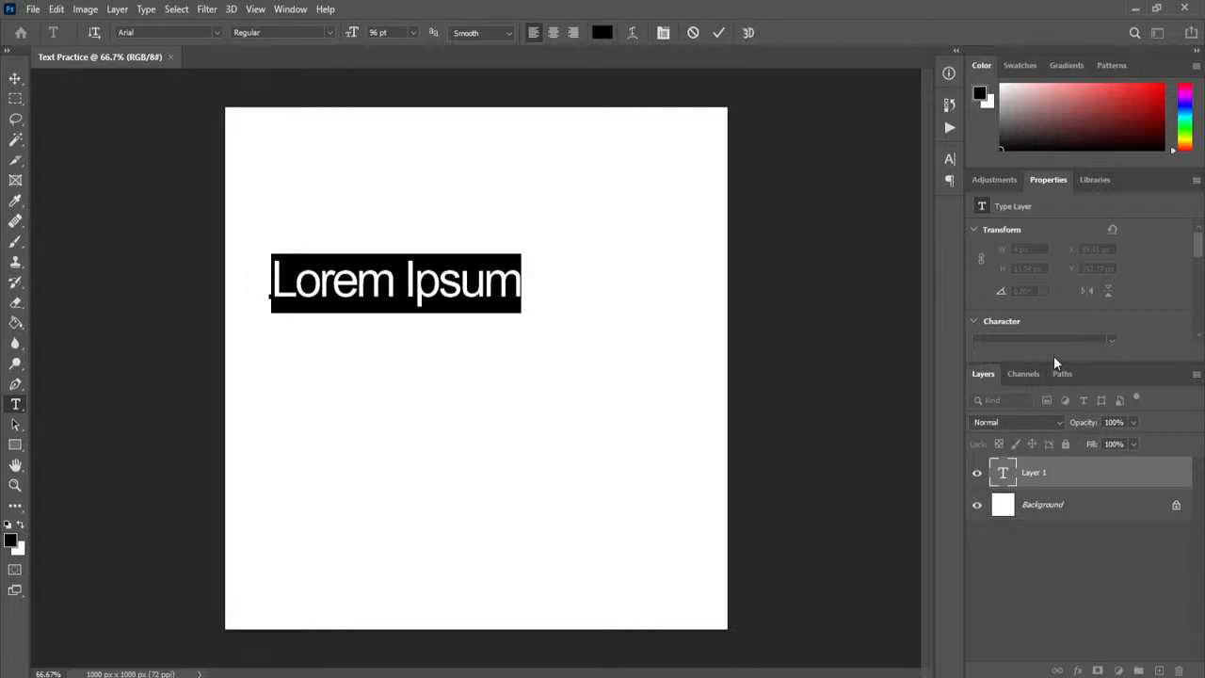
left_click(492, 283)
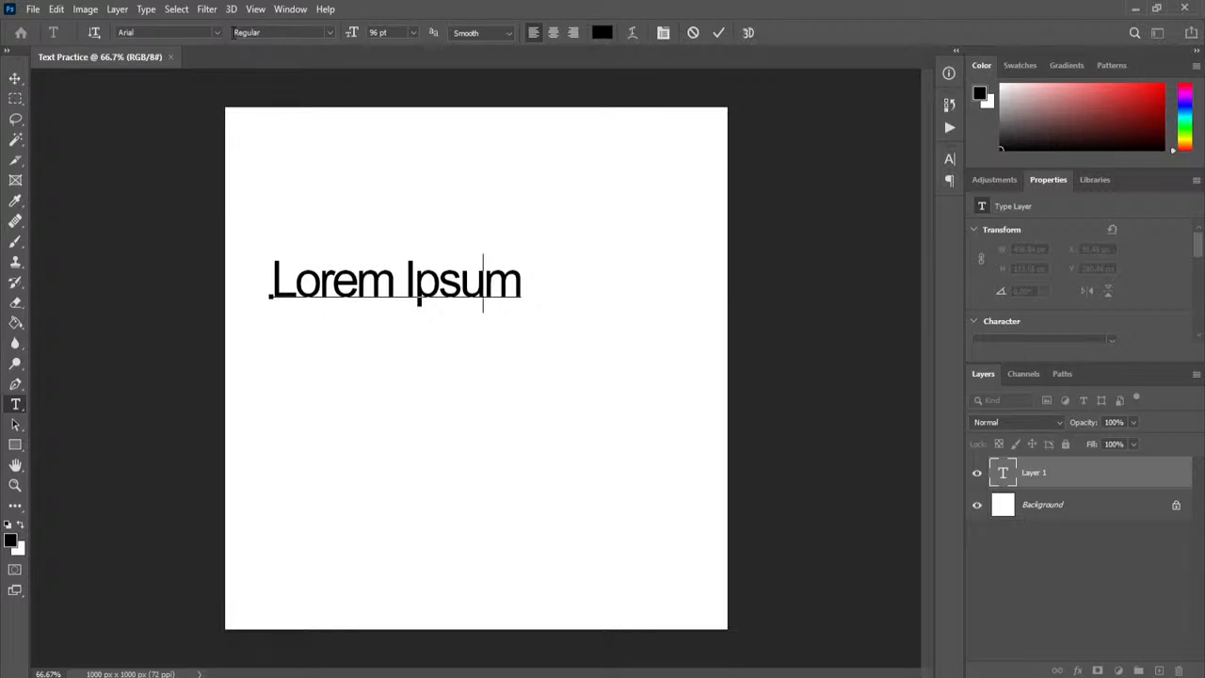
left_click(879, 329)
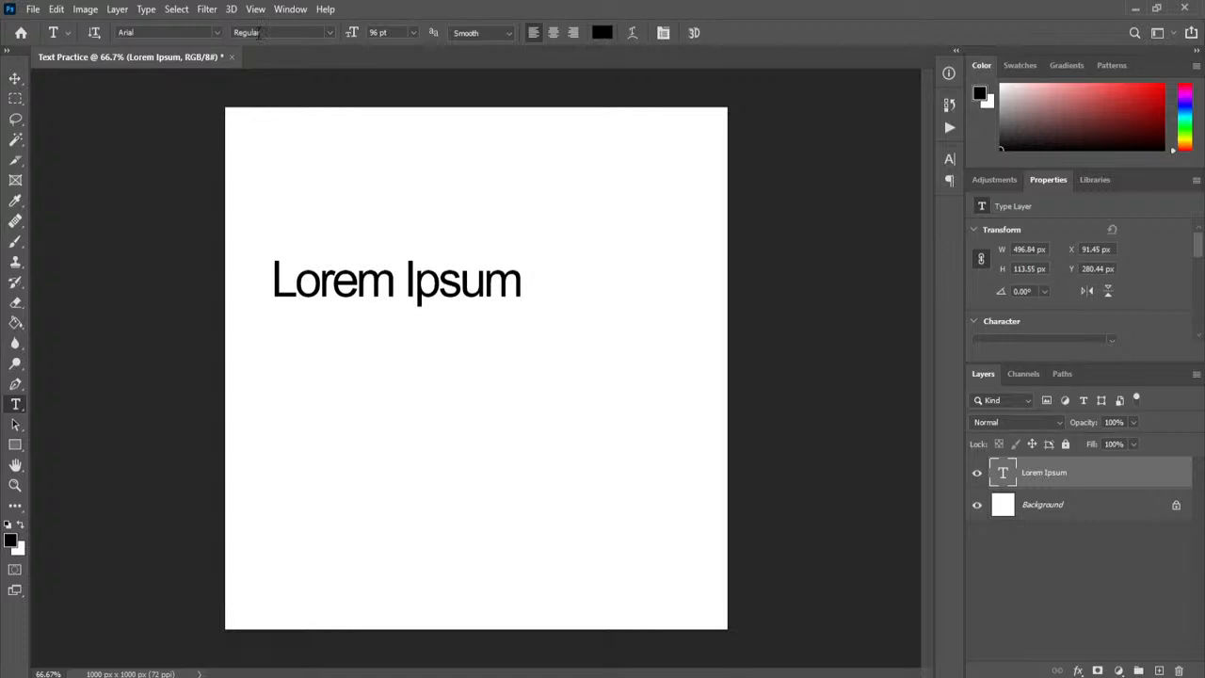
Move the Lorem Ipsum text toward the canvas centre, to about X 222 px, Y 379 px
key("super+plus")
left_click(340, 130)
left_click(15, 78)
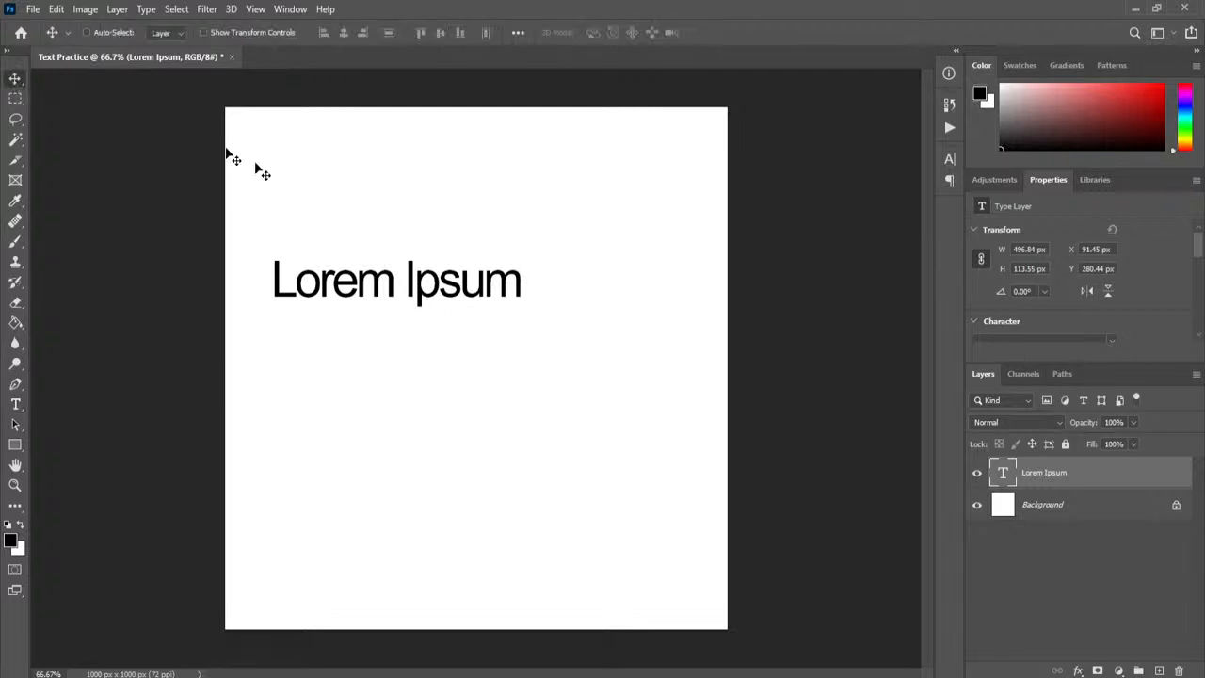
left_click_drag(367, 287, 427, 375)
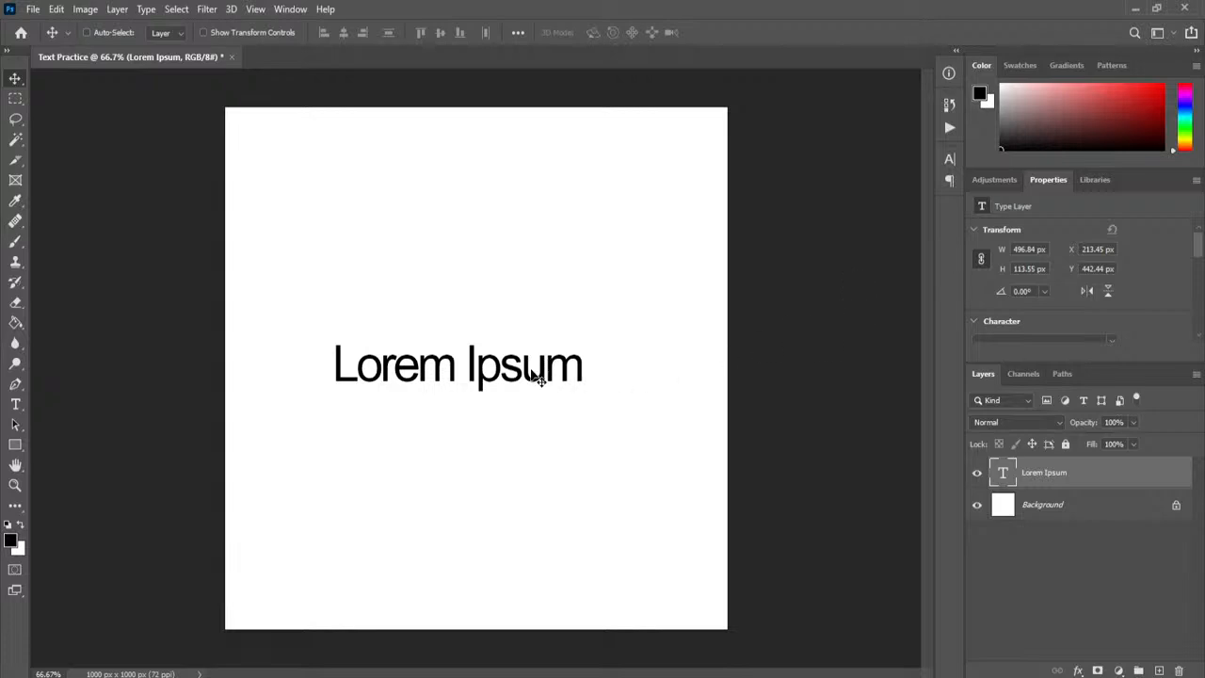
left_click_drag(540, 377, 539, 344)
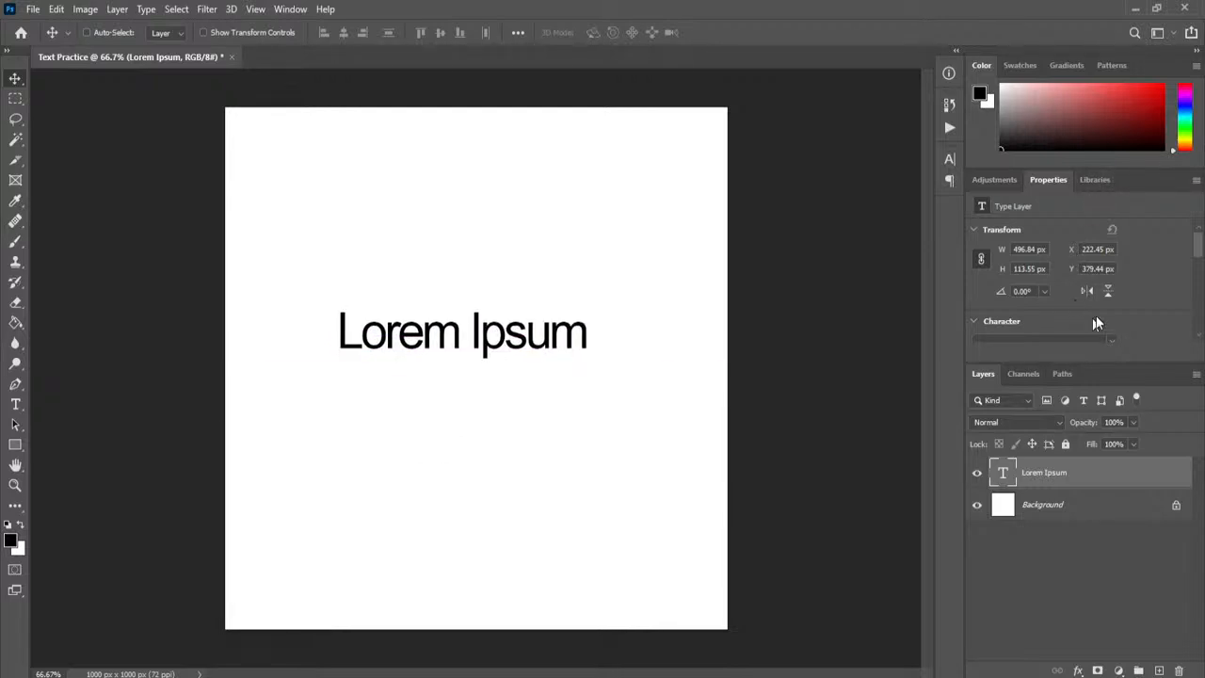
Replace the Lorem Ipsum wording with "Text in Photoshop" and commit the edit
double_click(1003, 474)
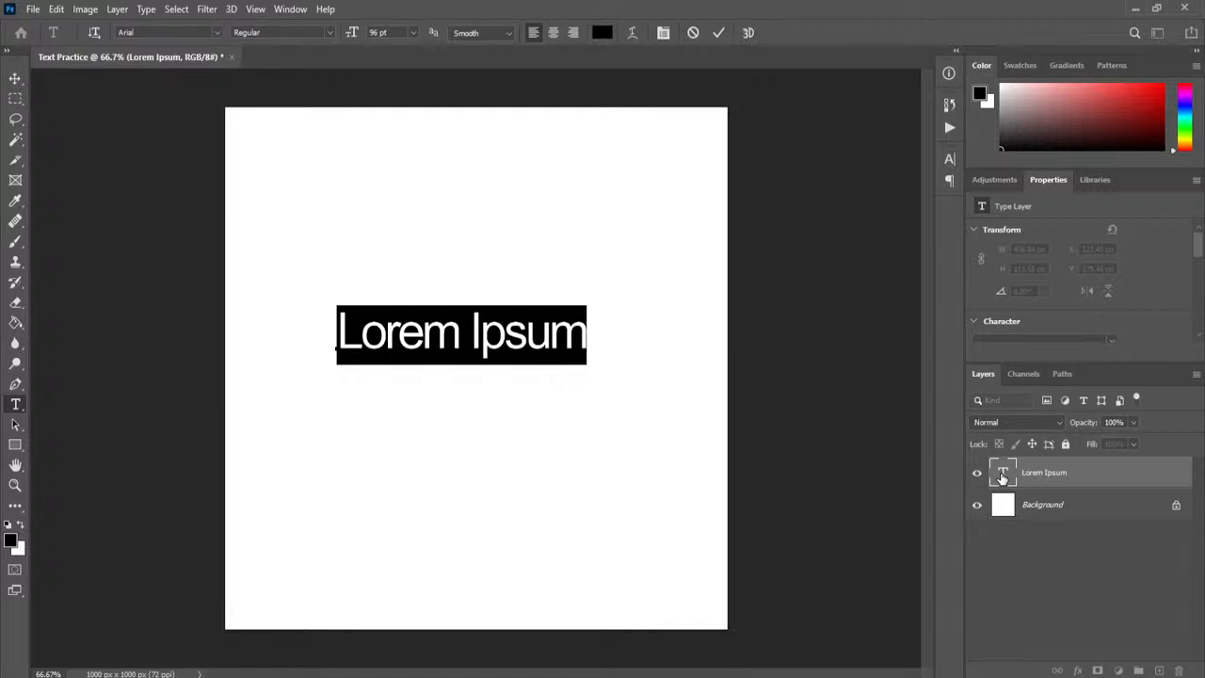
type("Te")
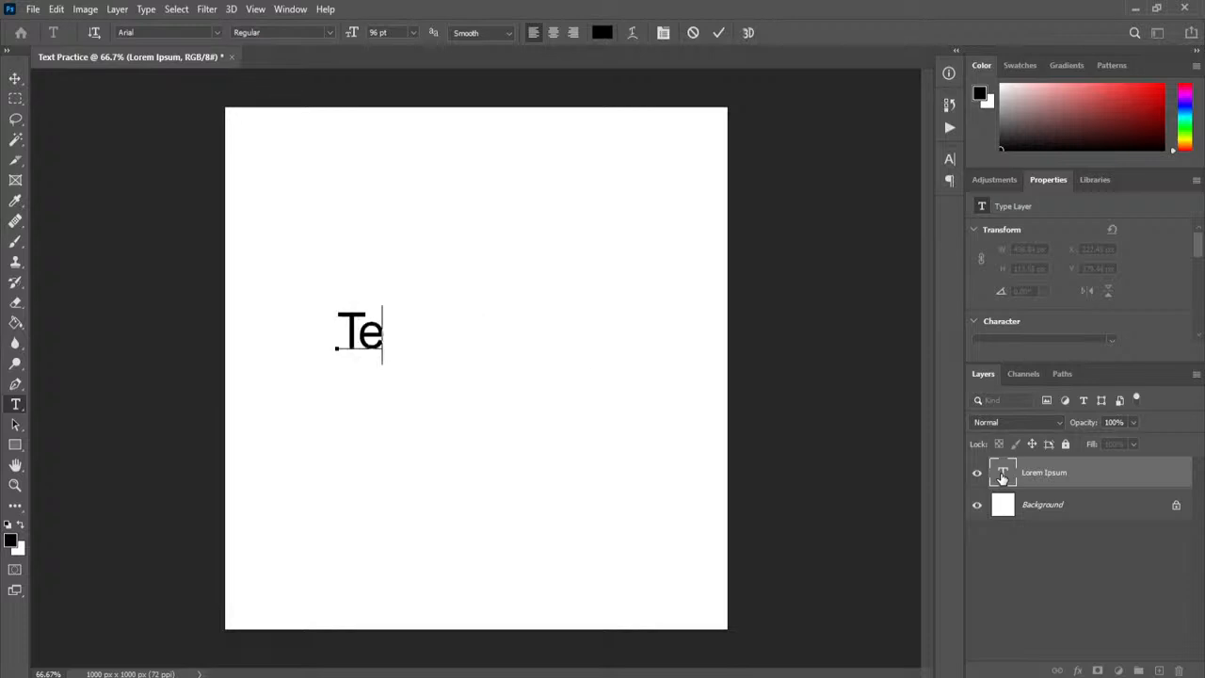
type("xt in")
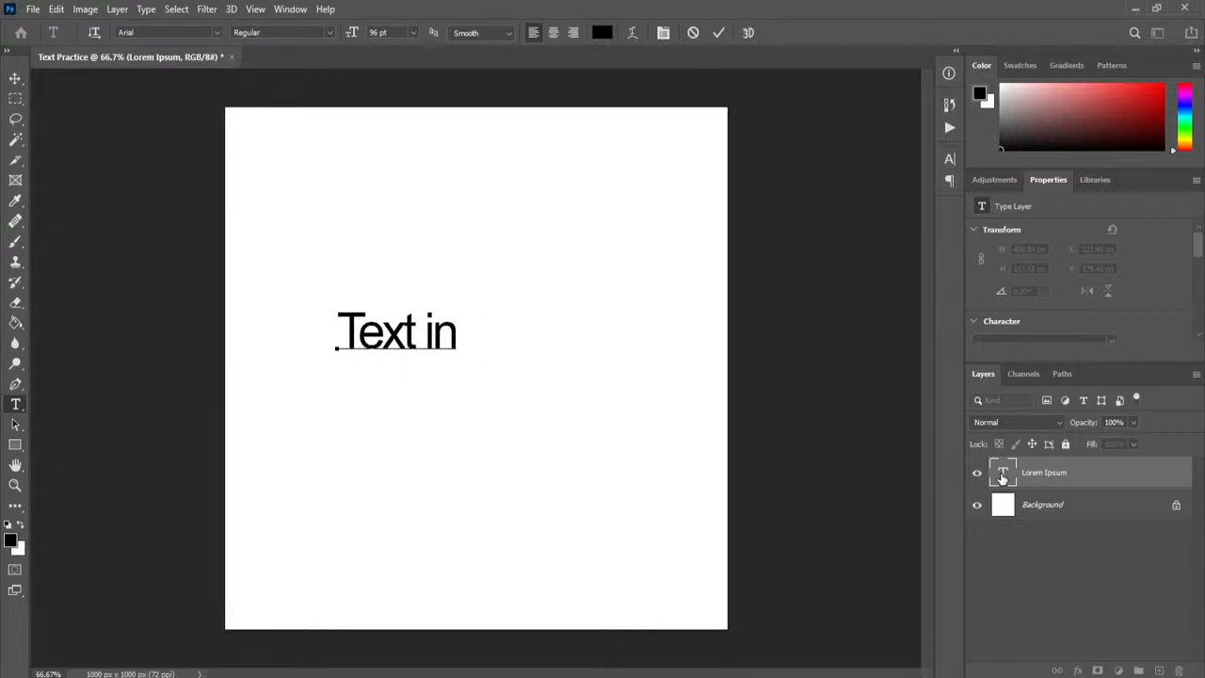
type(" Photo")
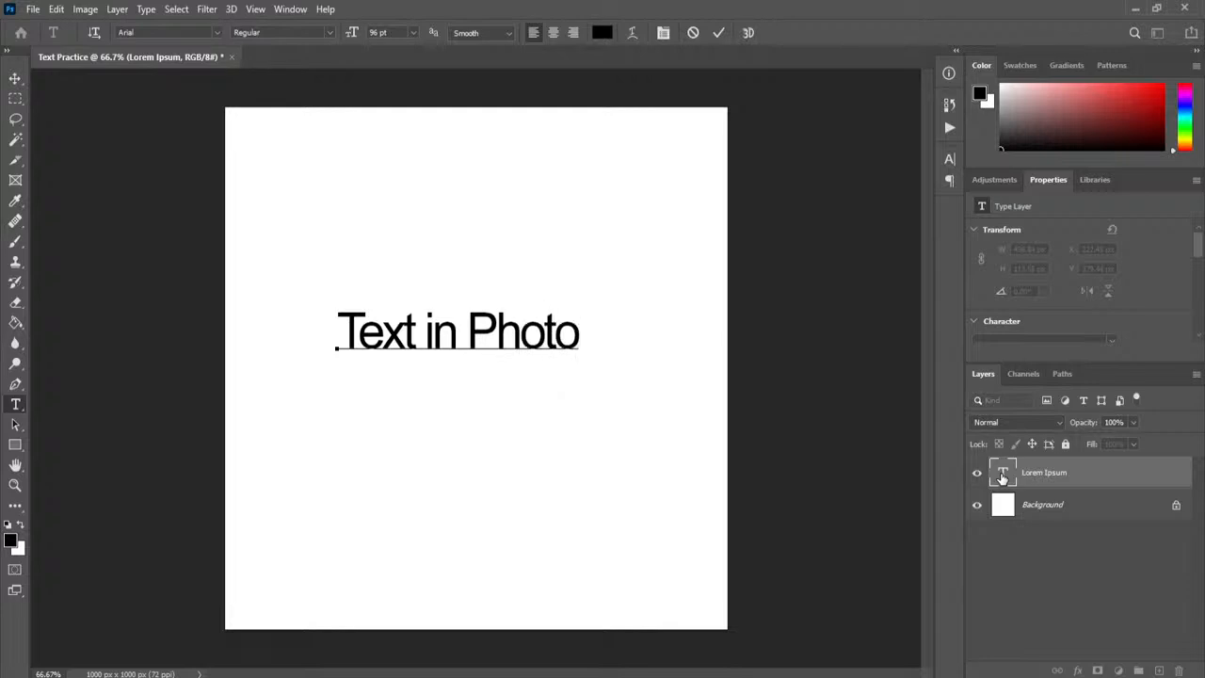
type("shop")
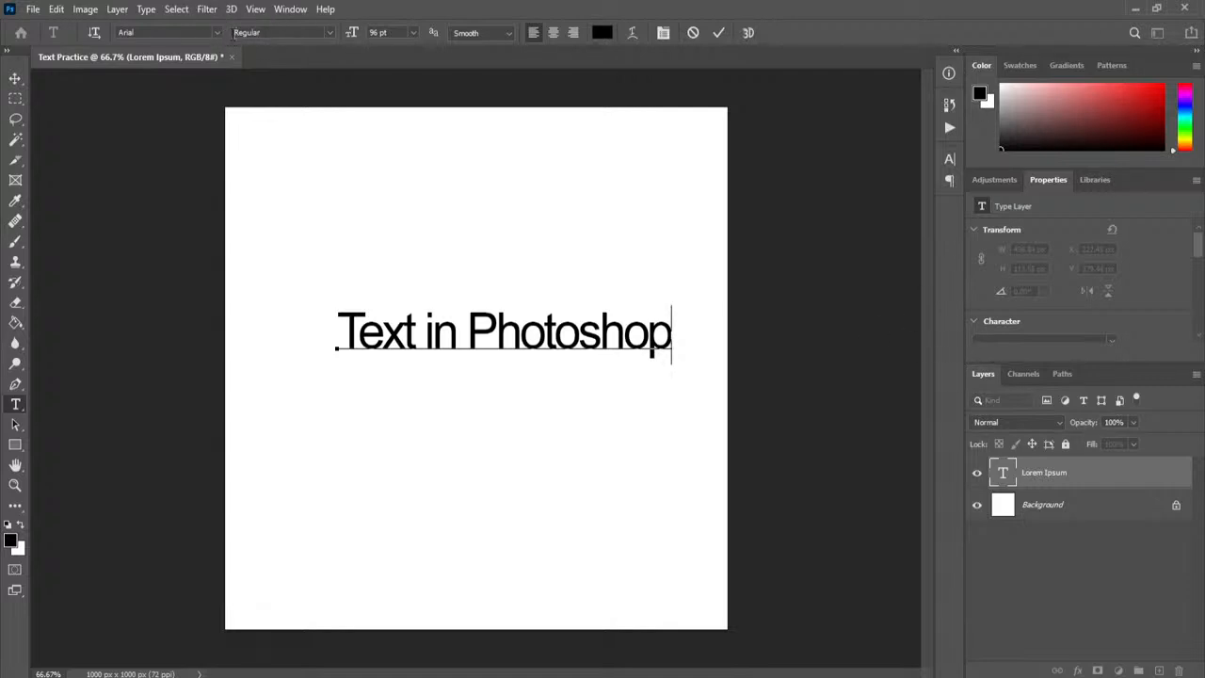
key("ctrl+Return")
key("v")
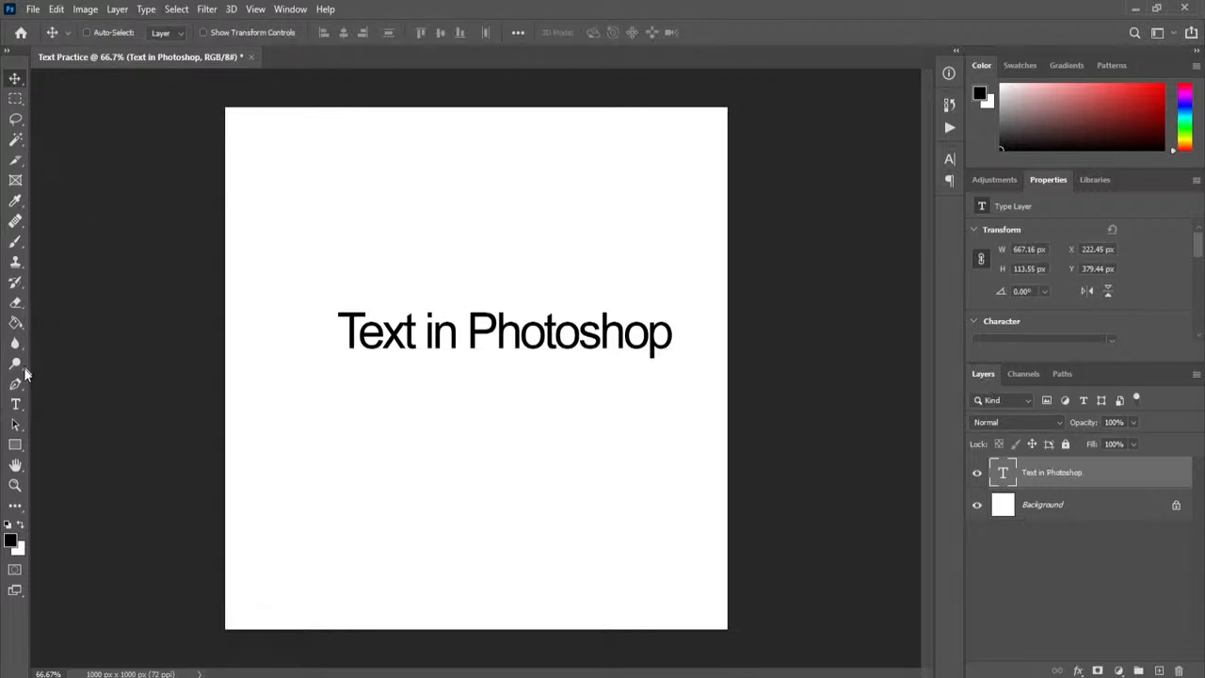
left_click(11, 413)
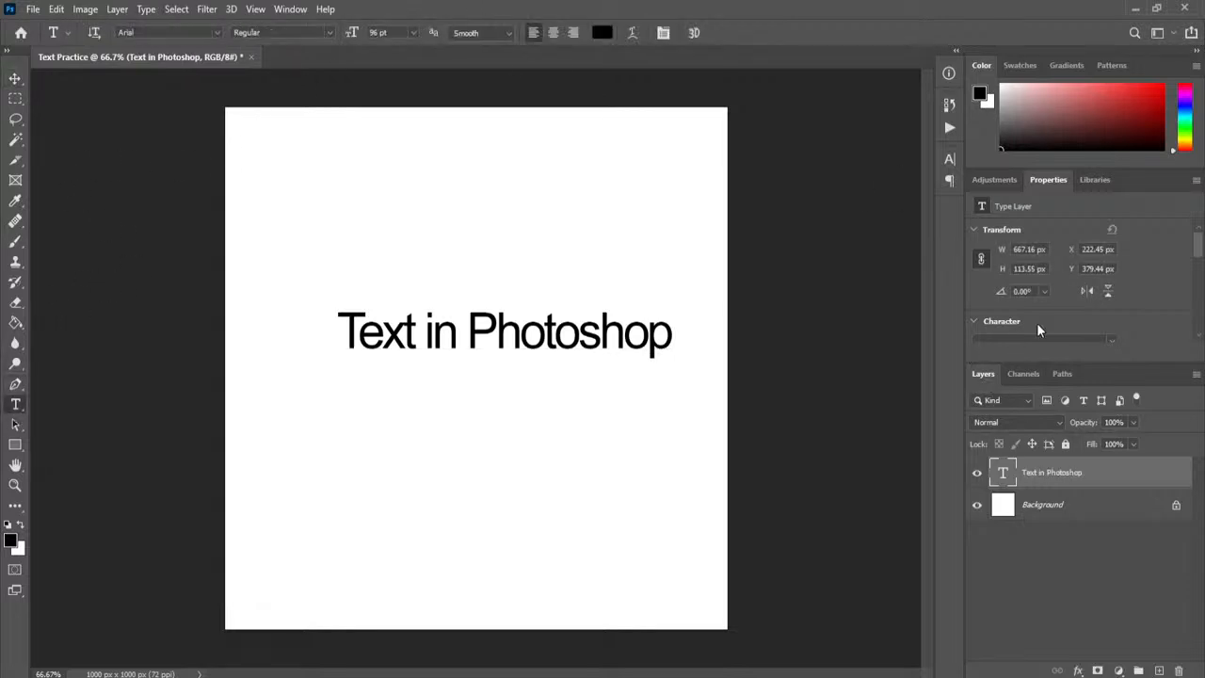
triple_click(411, 338)
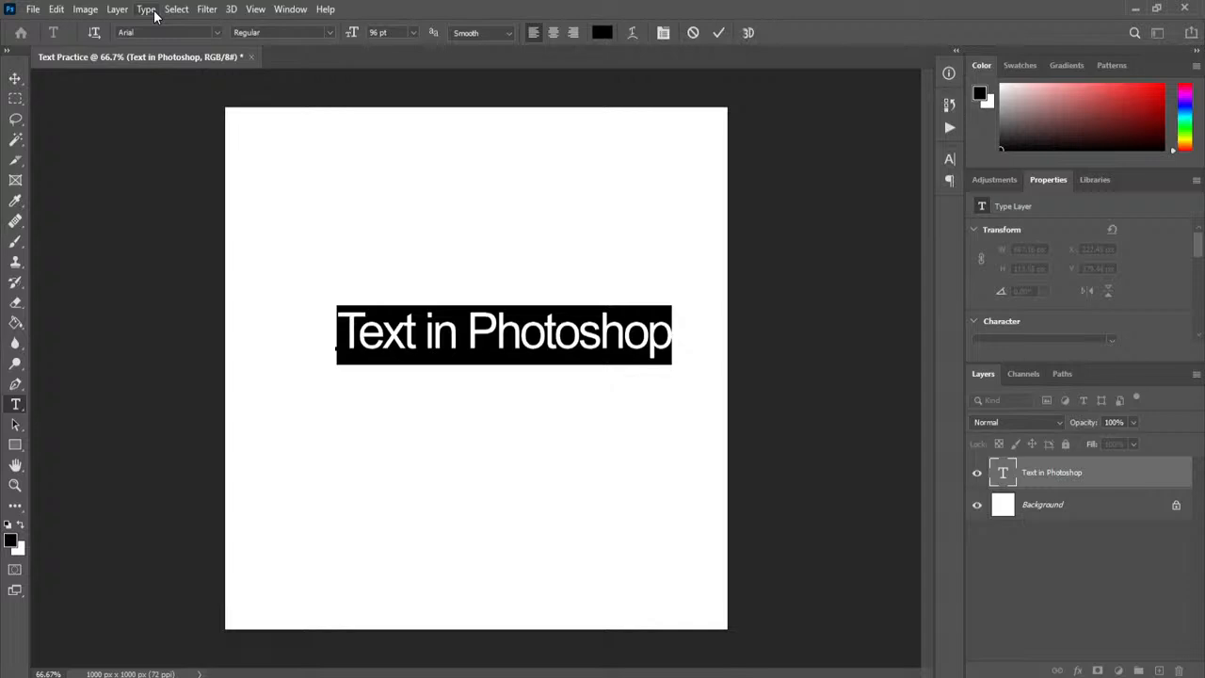
key("ctrl+Return")
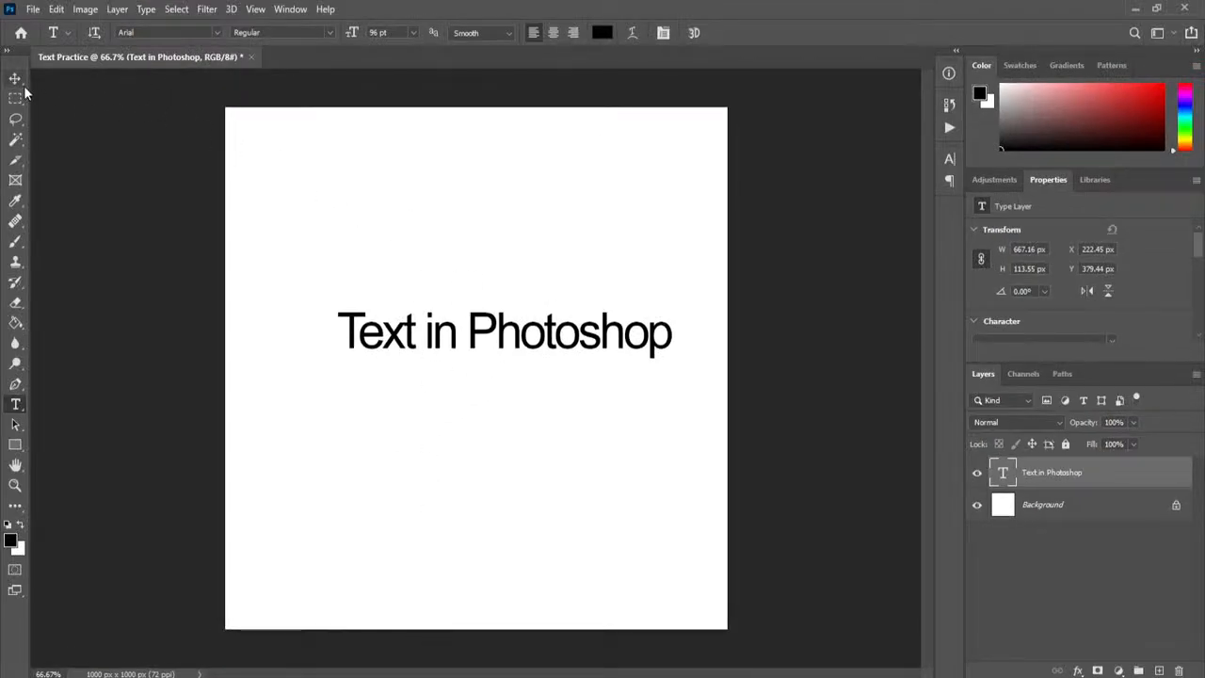
left_click(425, 330)
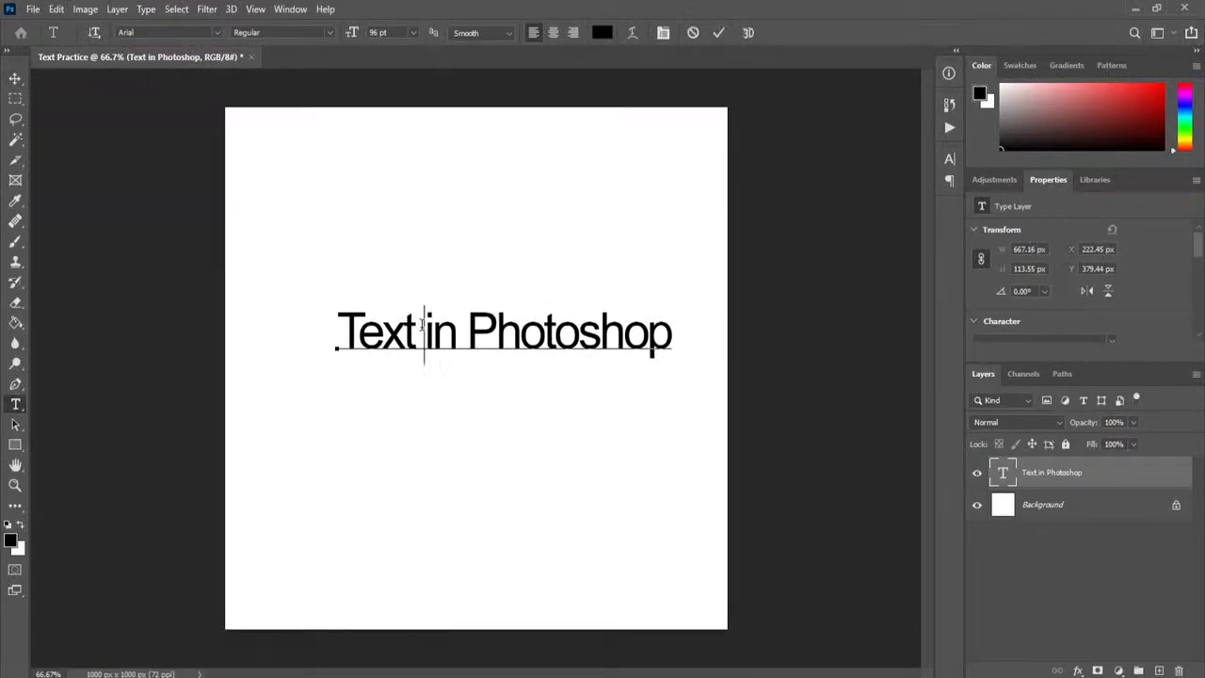
triple_click(426, 328)
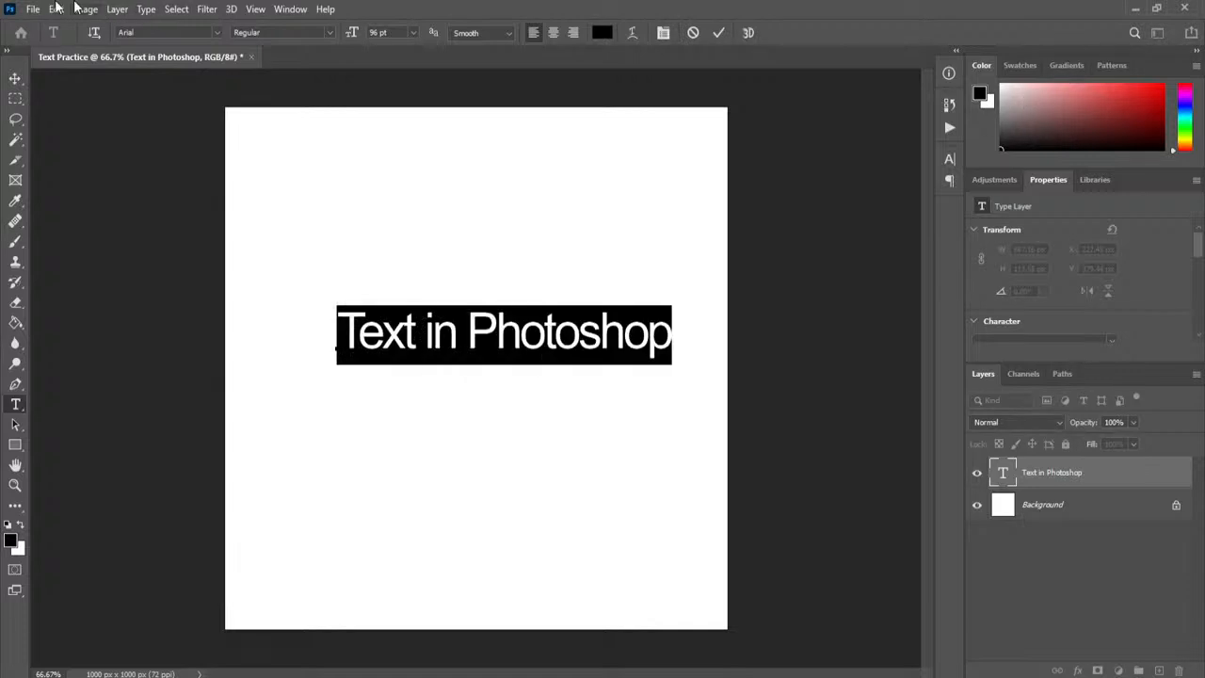
left_click(1031, 372)
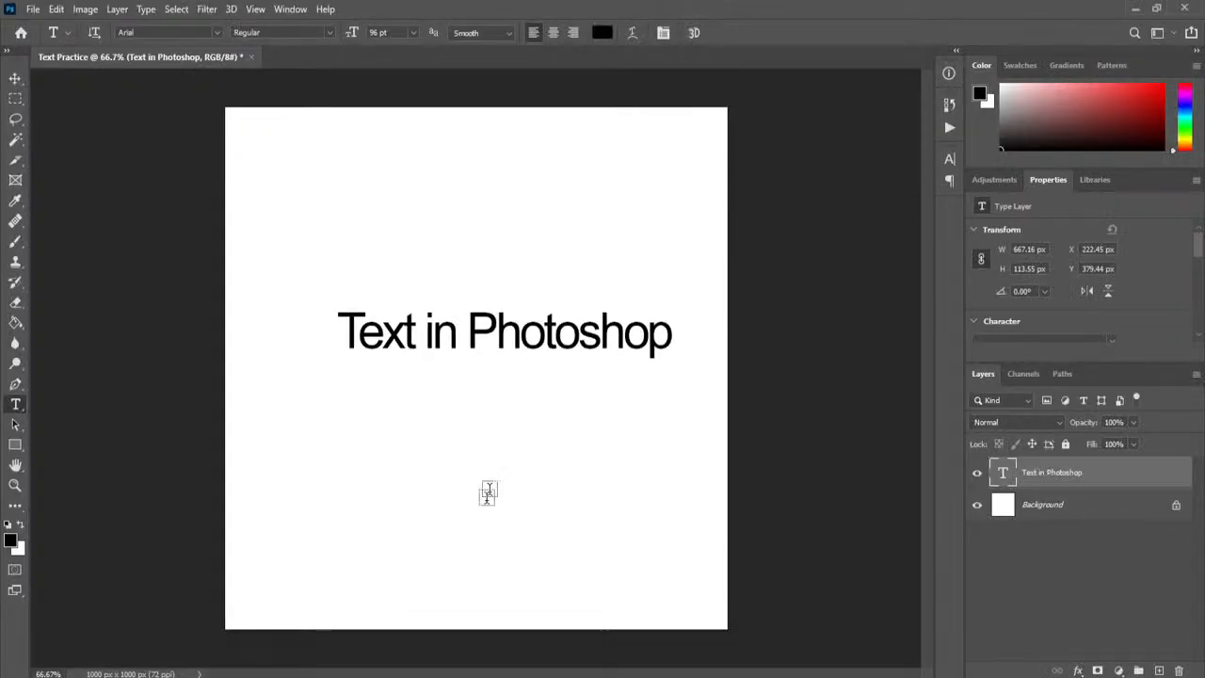
key("super+plus")
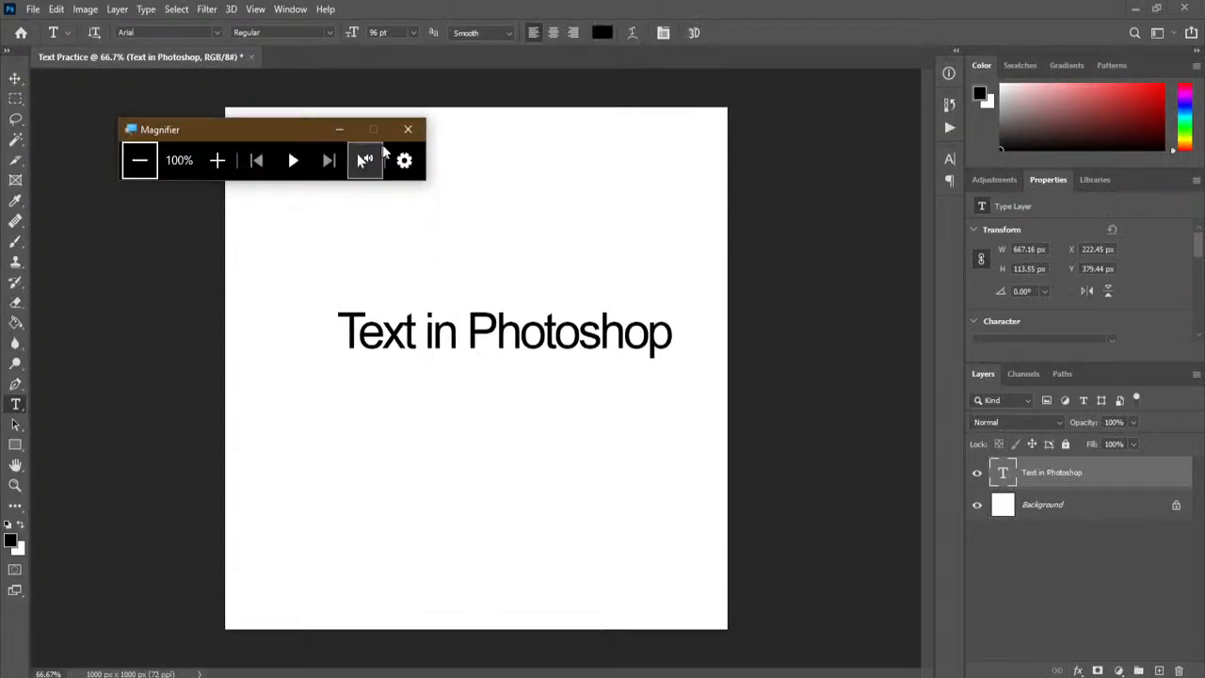
left_click(407, 129)
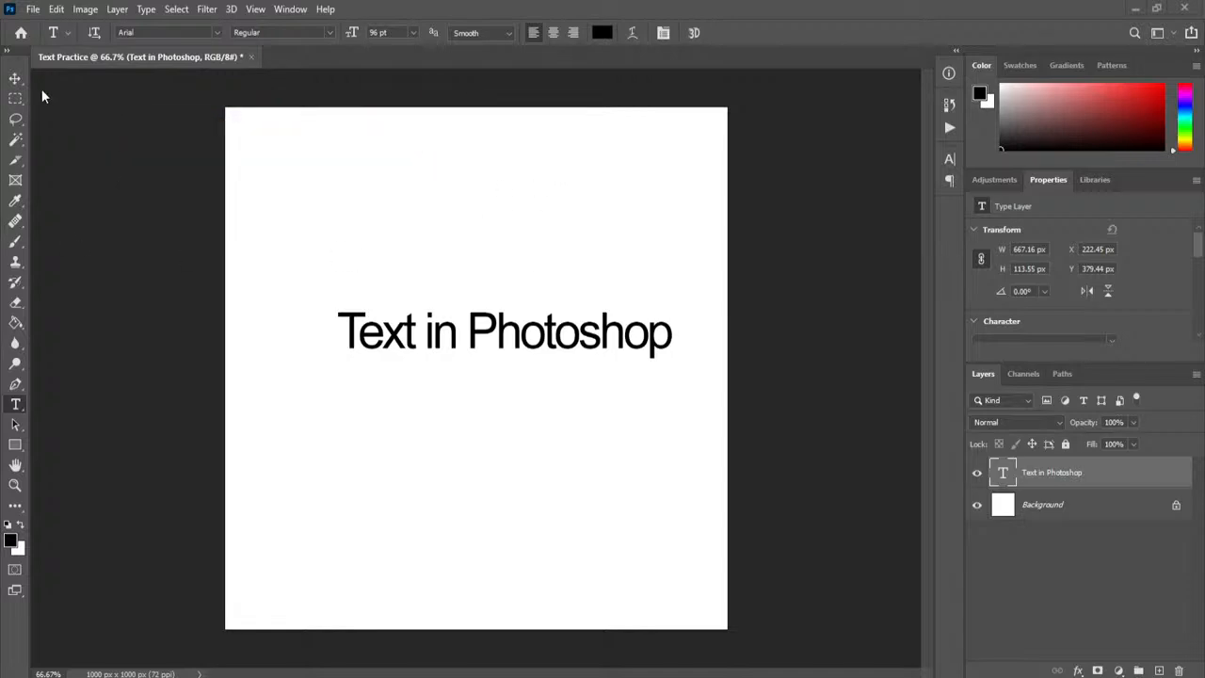
Try replacing the whole "Text in Photoshop" line with "Typography" and discard the edit
triple_click(465, 330)
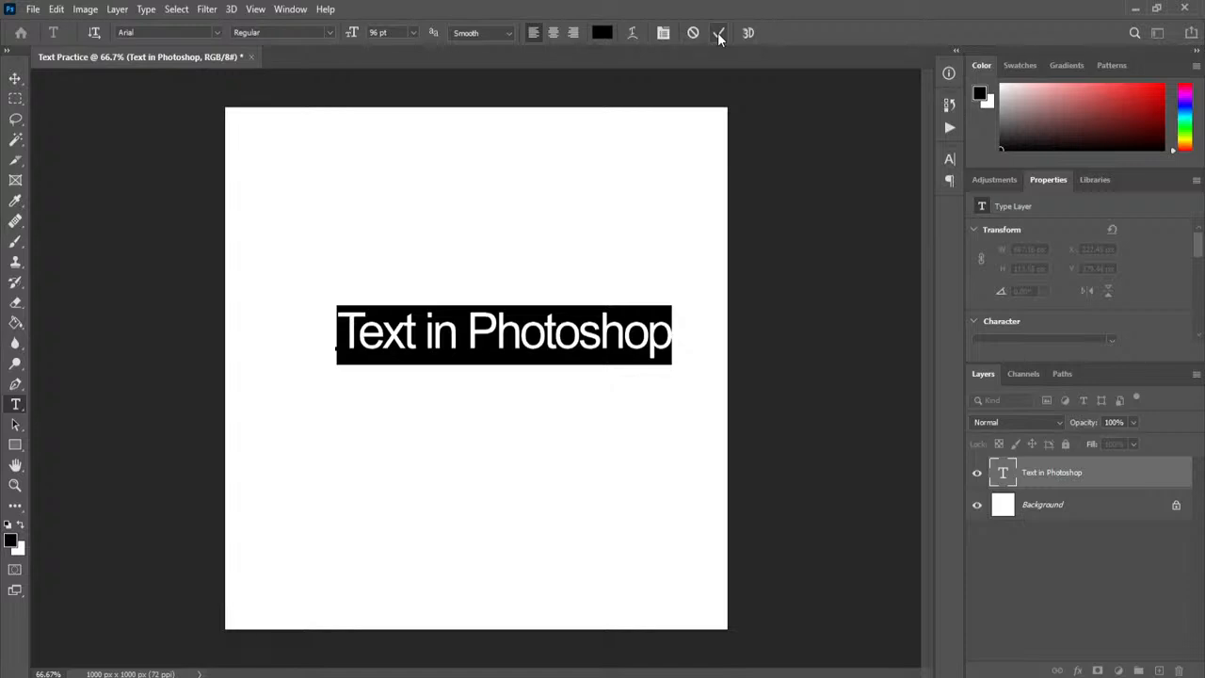
triple_click(584, 343)
type("Ty")
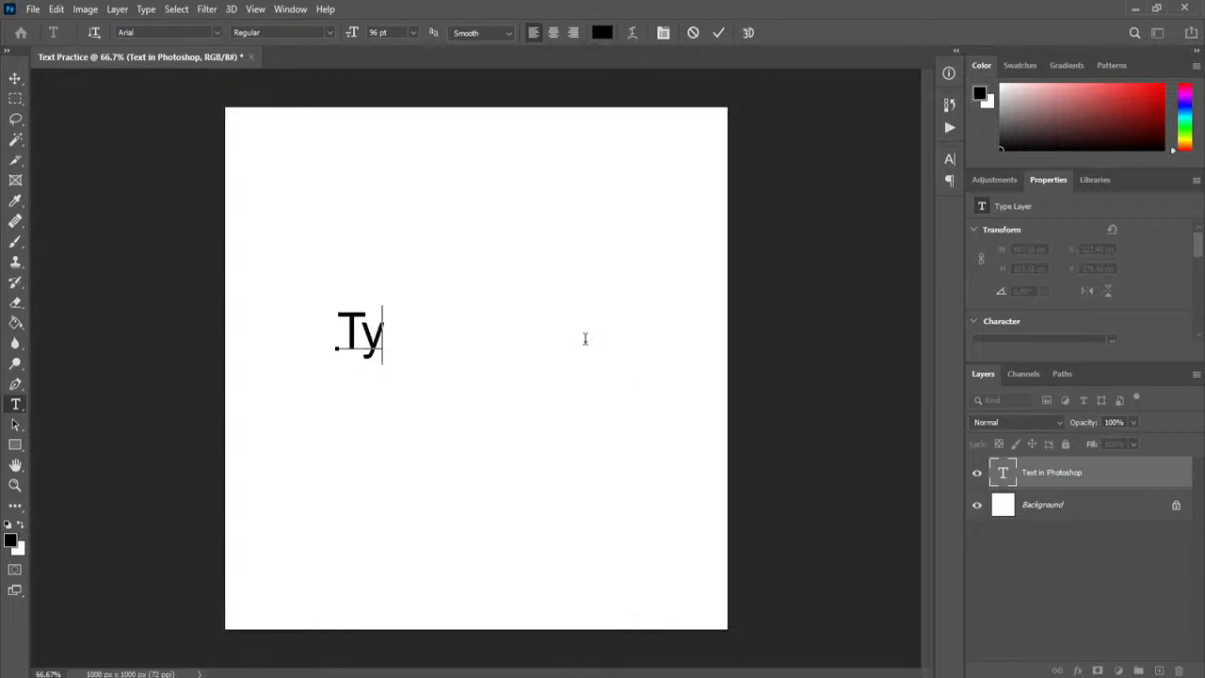
type("pogra")
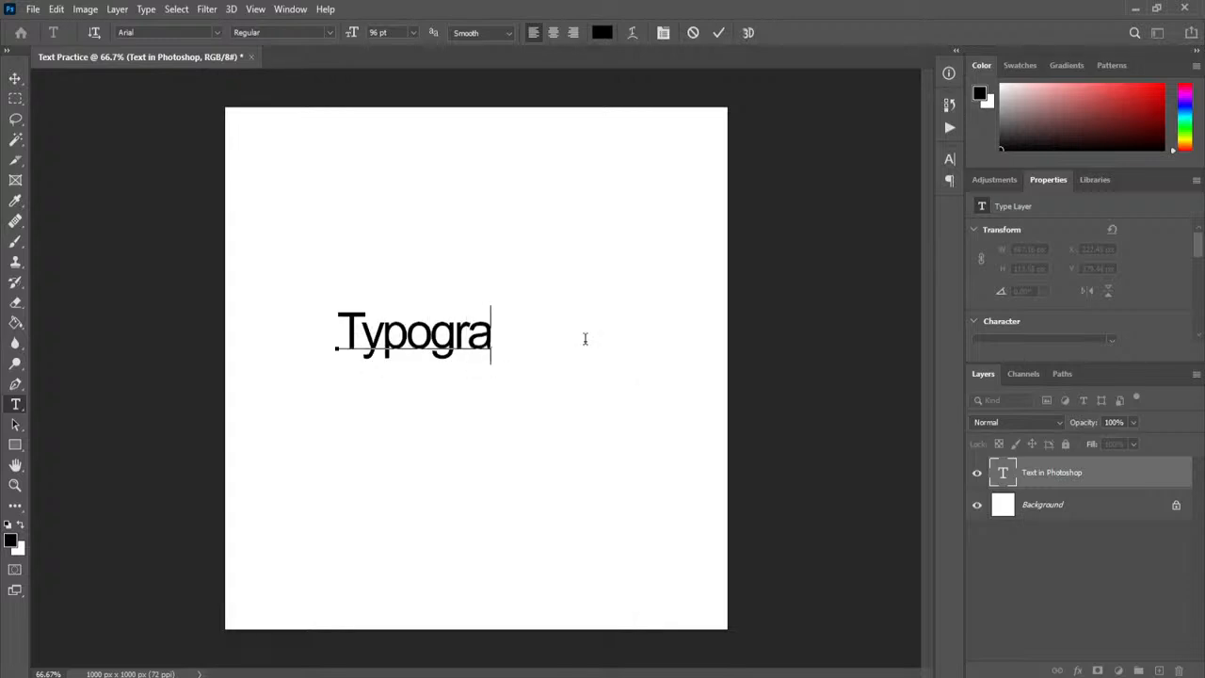
type("phu")
key("BackSpace")
type("y")
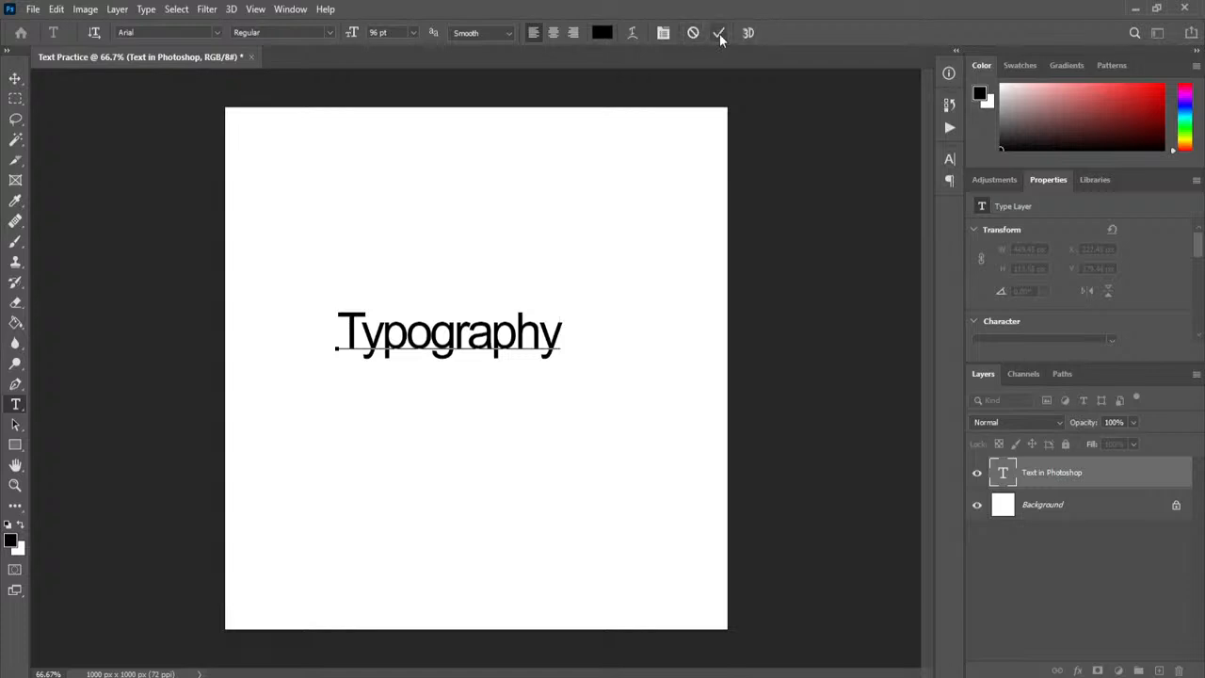
left_click(693, 34)
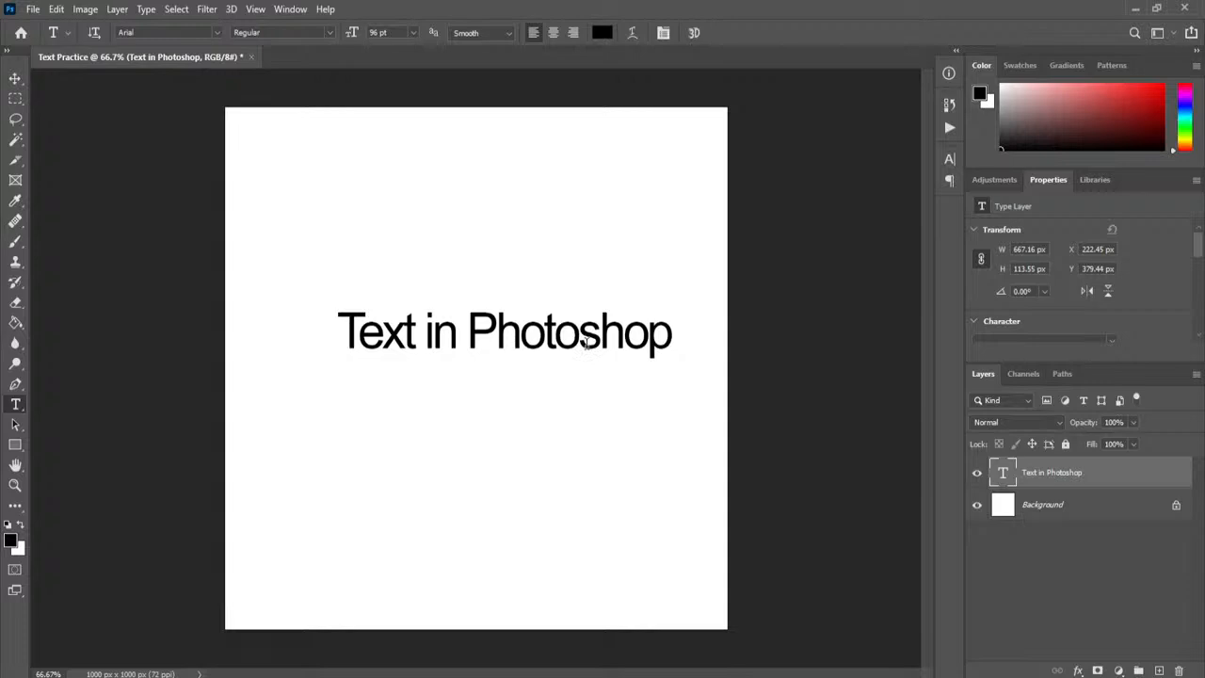
Select the single word "Photoshop" and extend the selection to the whole "Text in Photoshop" line
left_click(579, 344)
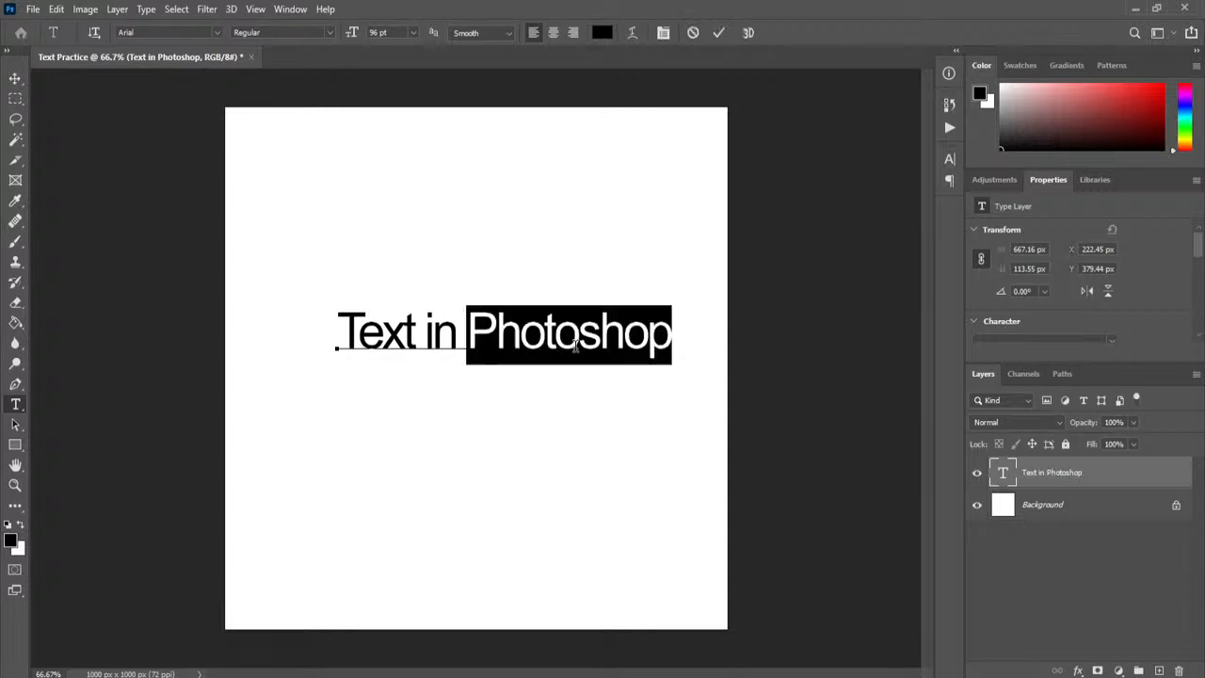
double_click(578, 344)
left_click(577, 345)
triple_click(578, 344)
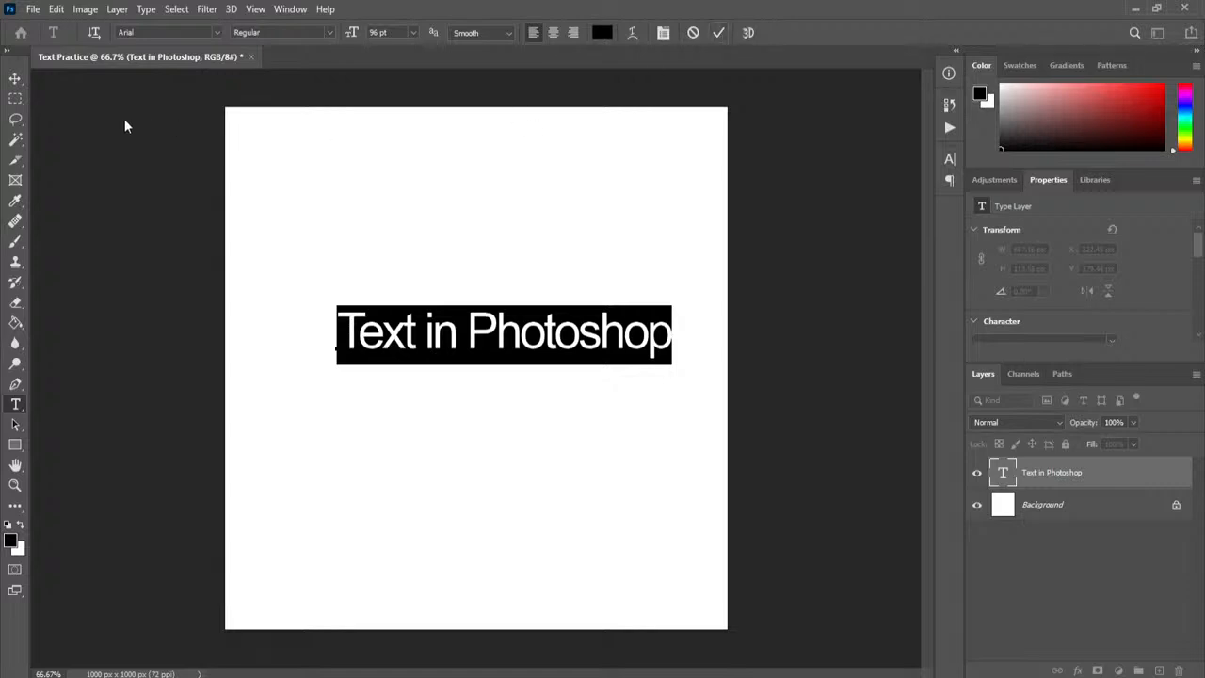
Move the "Text in Photoshop" line up near the top of the canvas, to about X 164 px, Y 90 px
left_click(13, 83)
left_click_drag(447, 336, 467, 178)
Add a placeholder Lorem Ipsum point text layer just below the heading and delete that layer
left_click(15, 405)
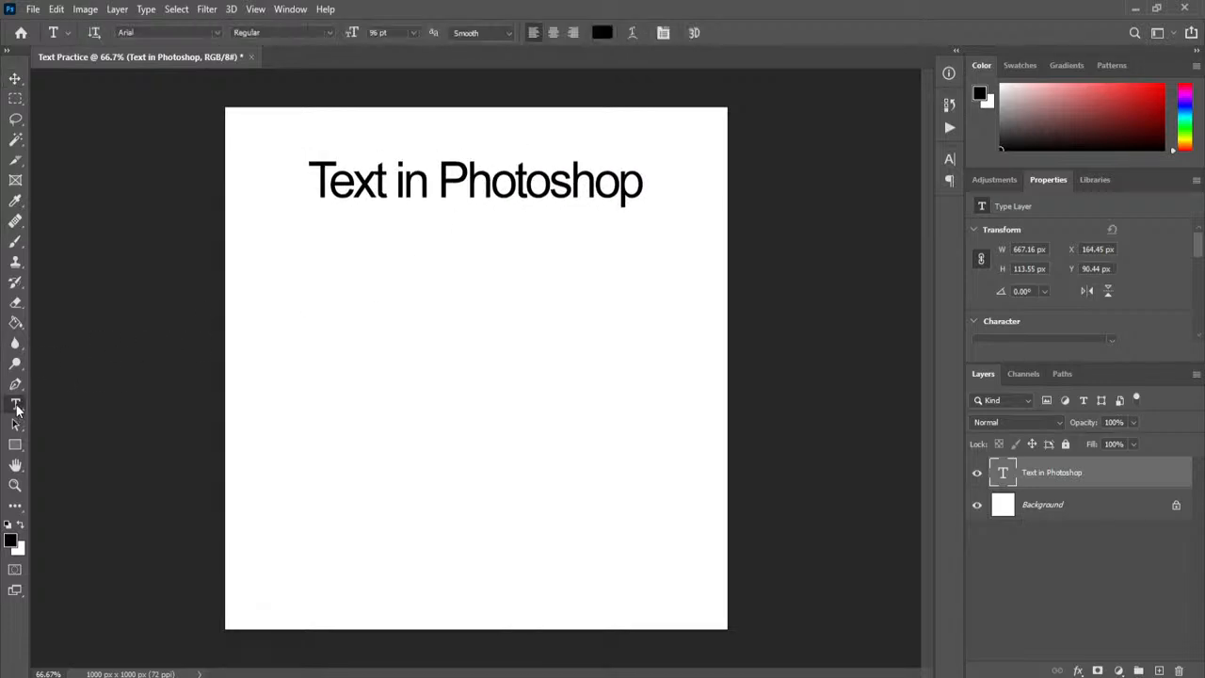
left_click(324, 255)
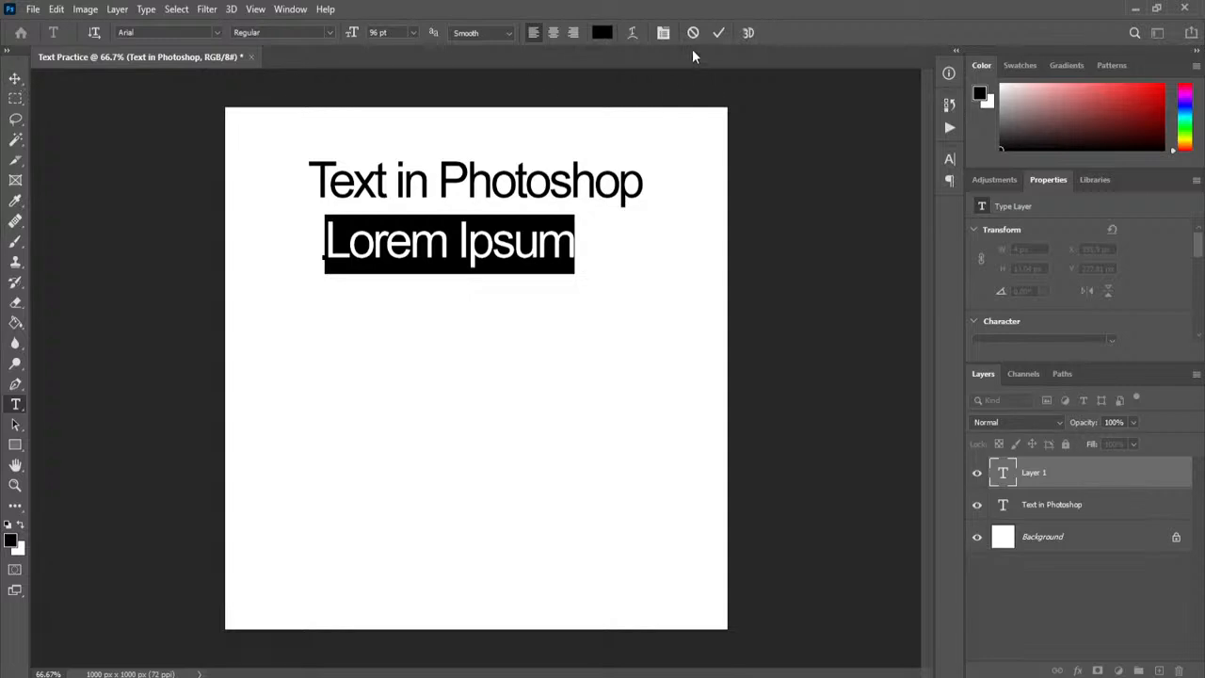
left_click(16, 80)
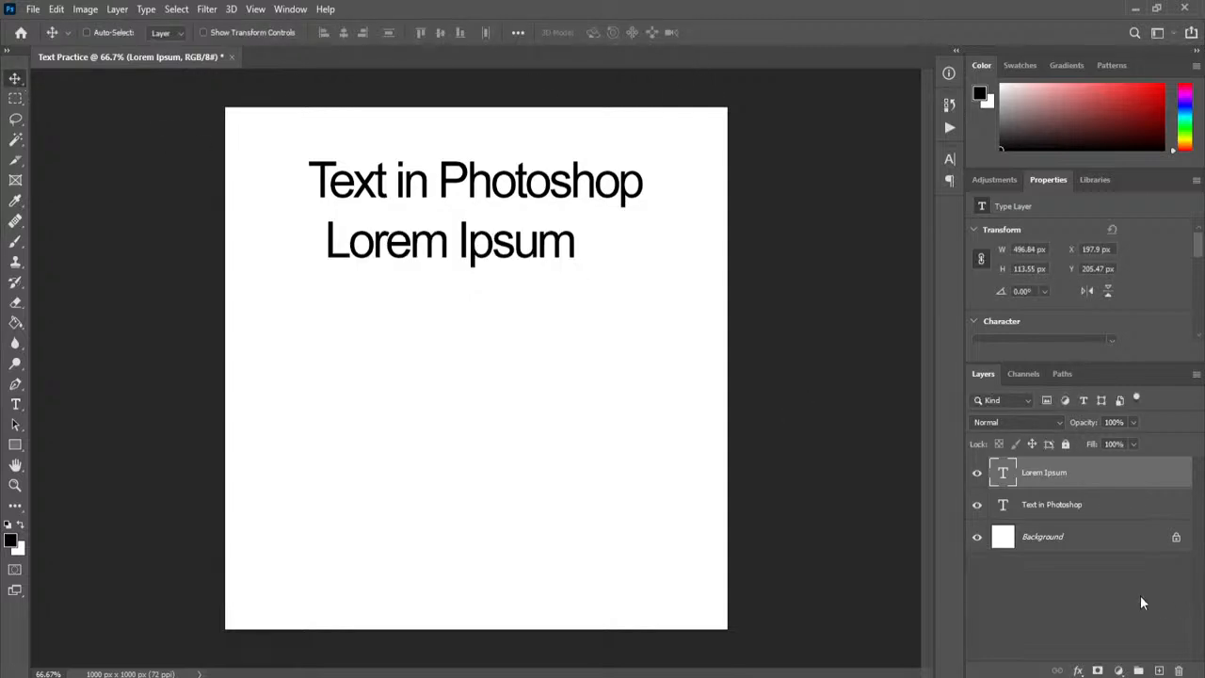
left_click(1179, 671)
left_click(533, 263)
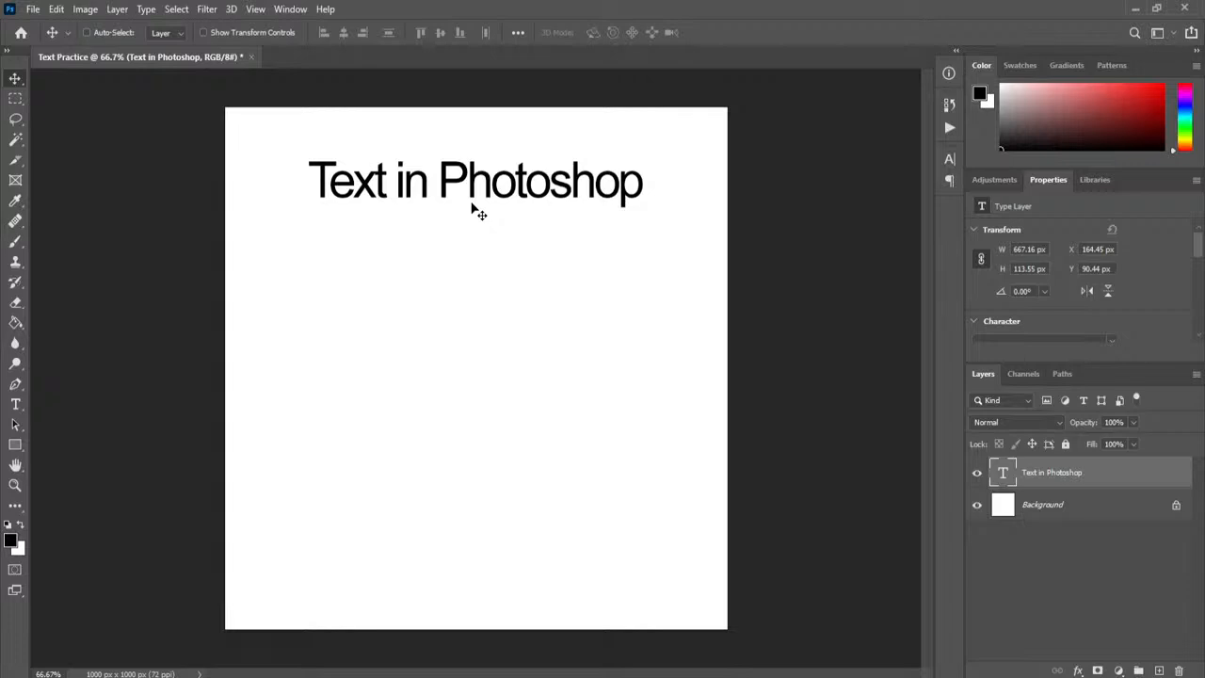
Draw a paragraph text box of placeholder text below the heading, enlarge it to about 819 x 670 px and commit it
left_click(16, 404)
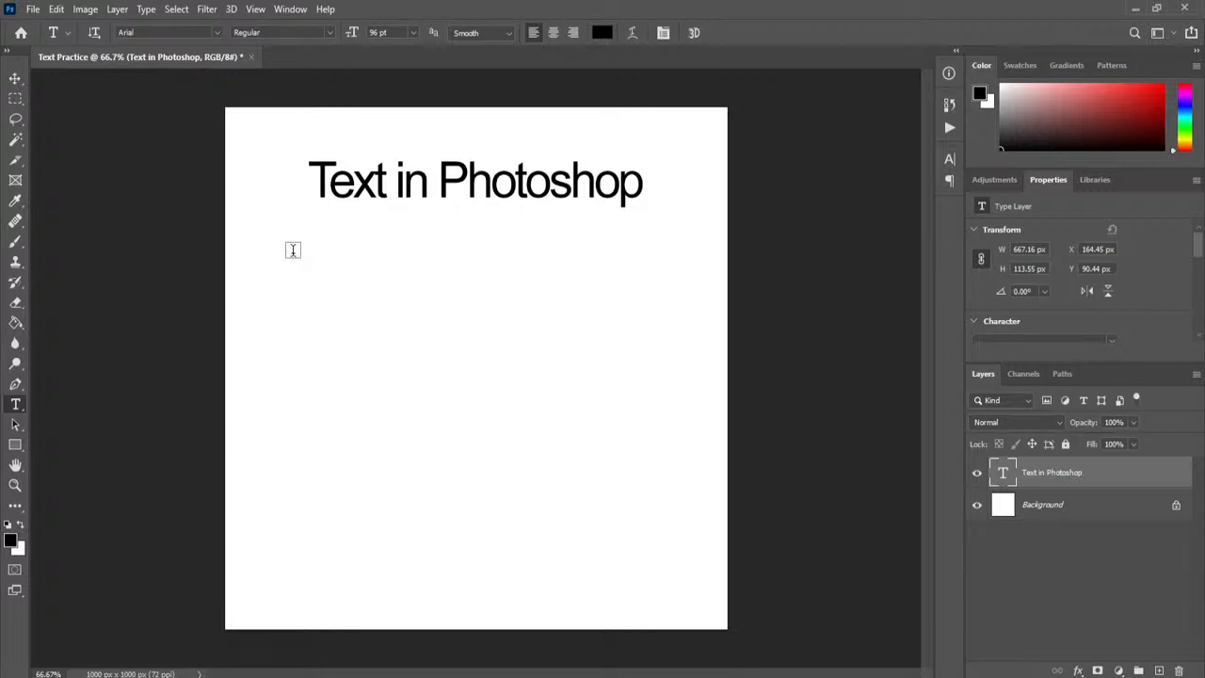
left_click_drag(280, 241, 683, 556)
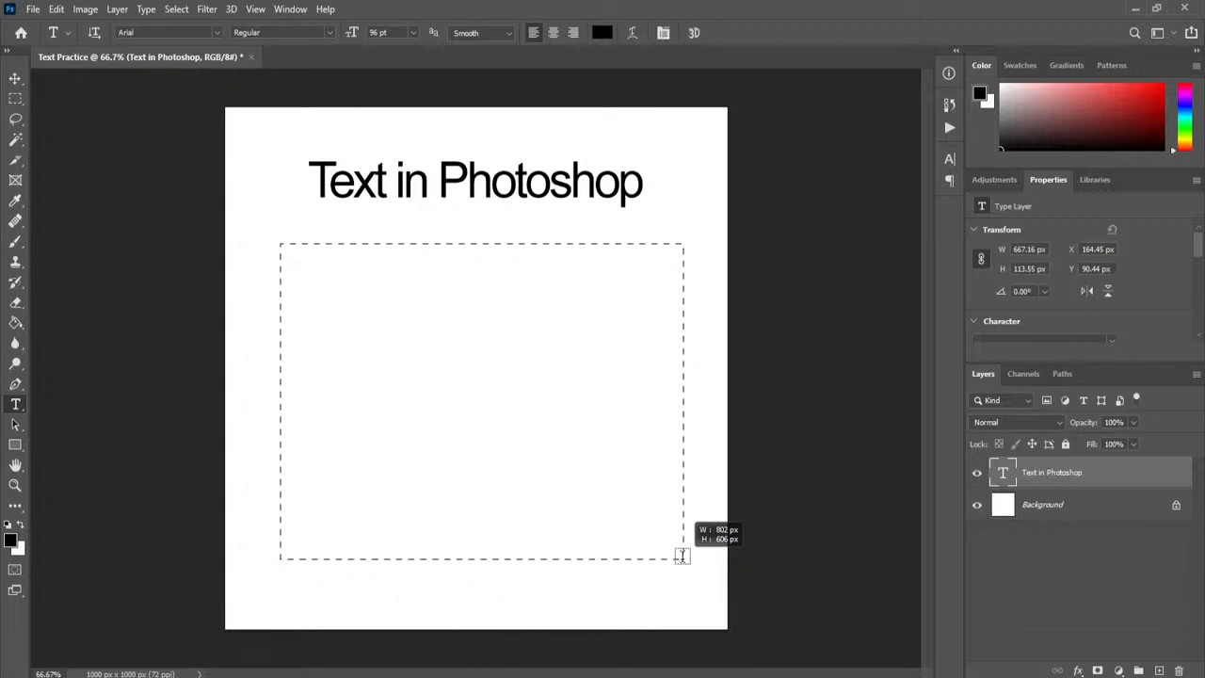
left_click_drag(683, 557, 674, 540)
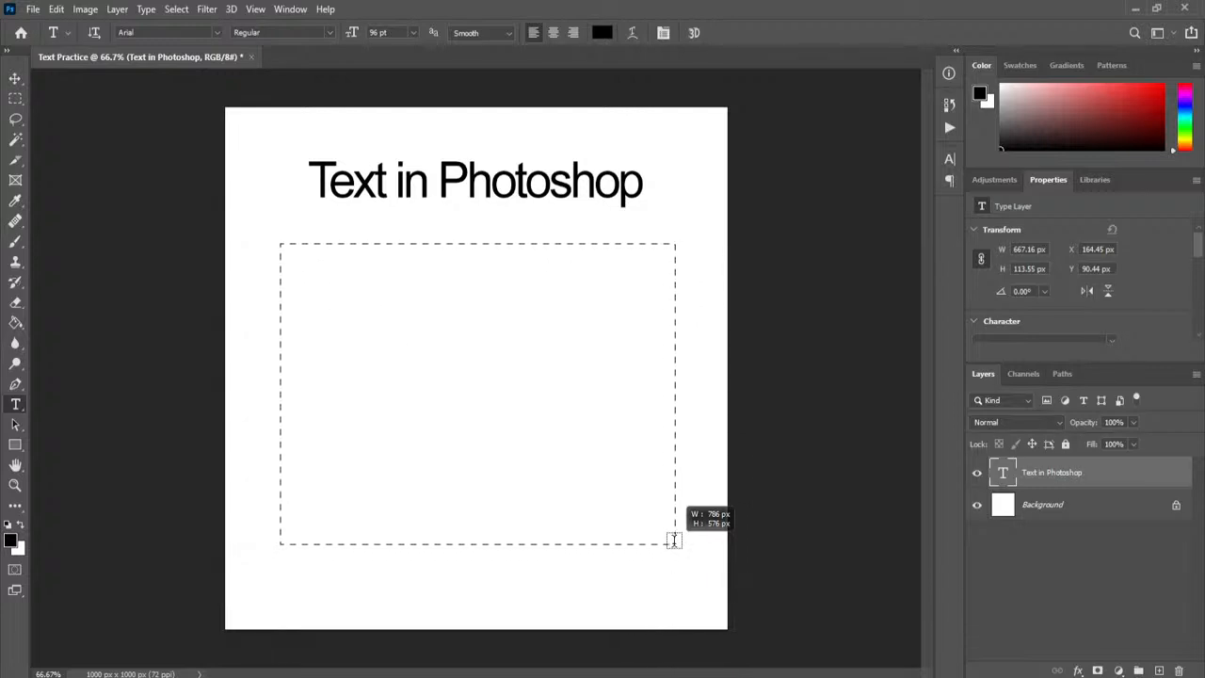
left_click_drag(674, 540, 641, 536)
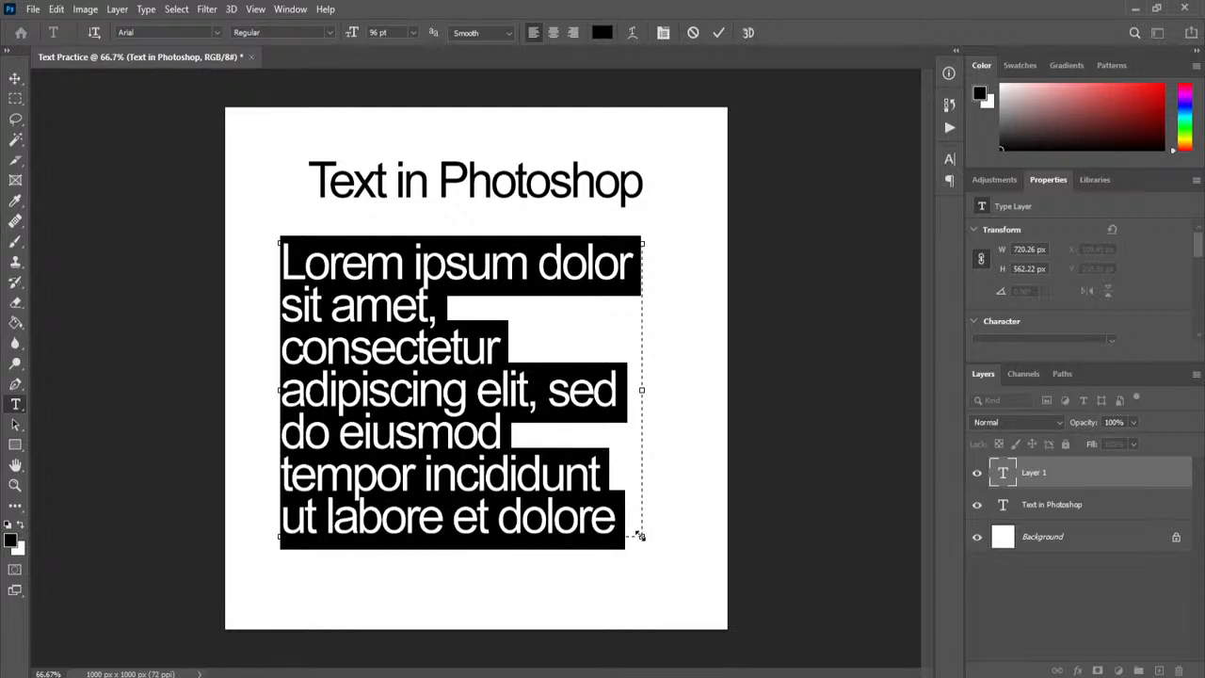
left_click_drag(640, 536, 691, 590)
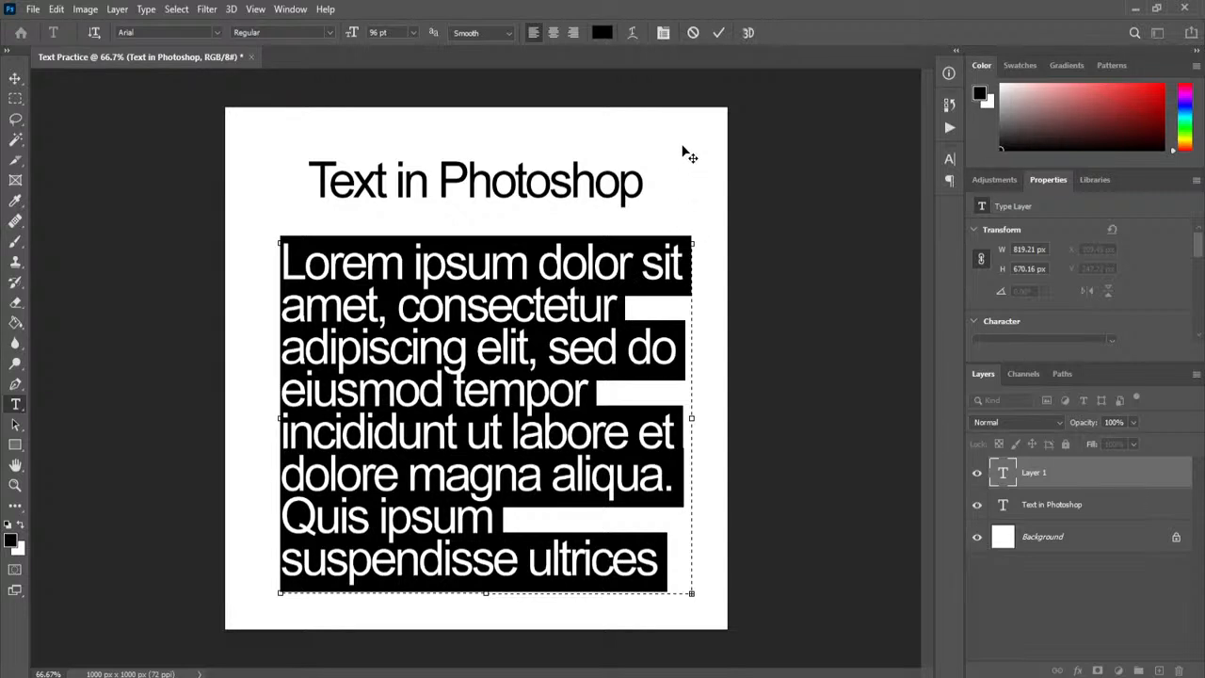
left_click(718, 33)
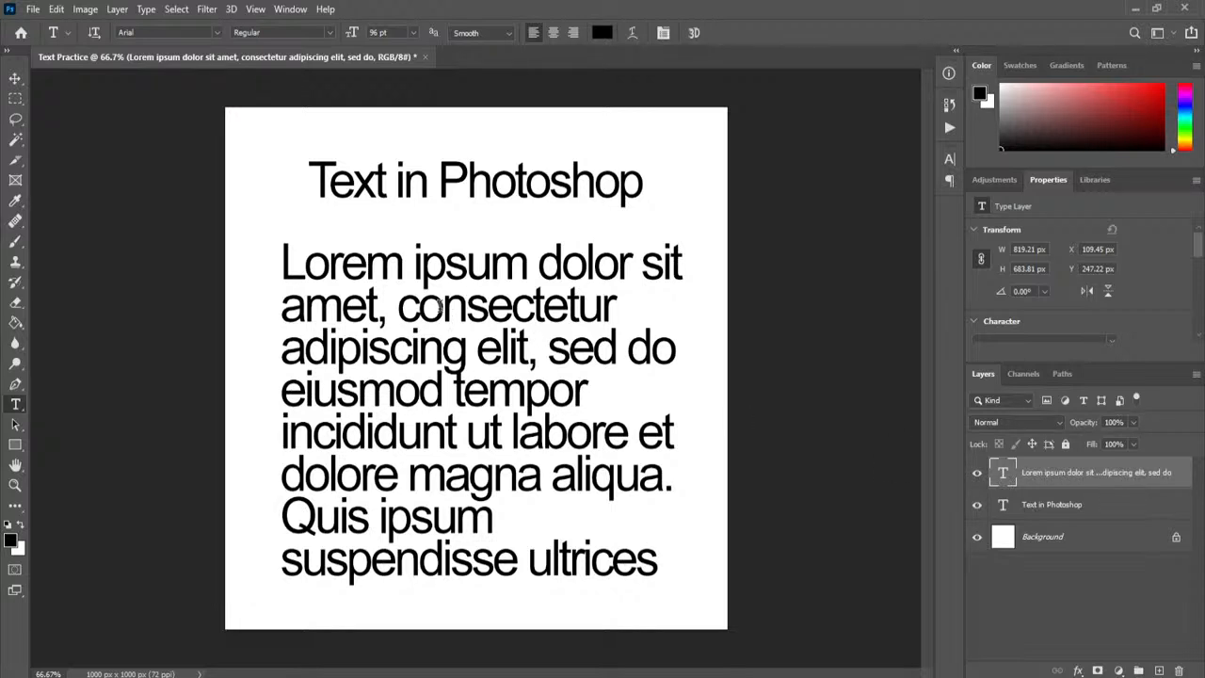
Resize the paragraph's text box from its upper-left corner to about 804 x 703 px and commit the edit
left_click(440, 306)
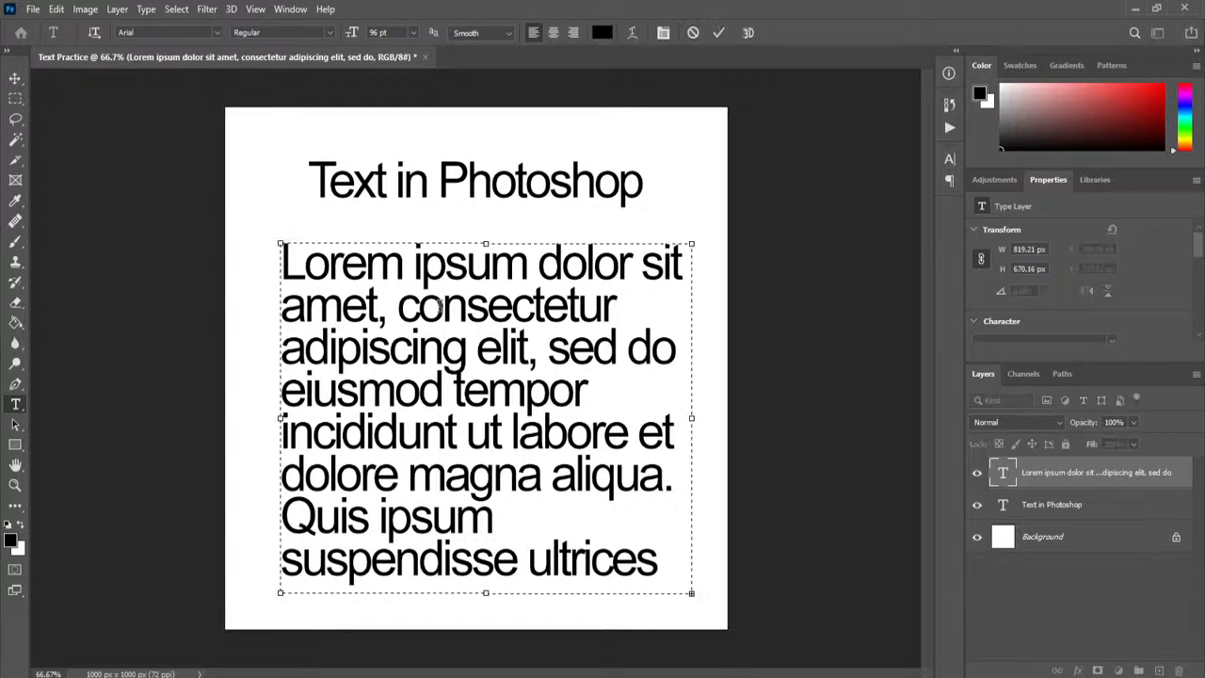
mouse_move(279, 238)
left_mouse_down()
mouse_move(382, 310)
mouse_move(463, 345)
mouse_move(288, 226)
left_mouse_up()
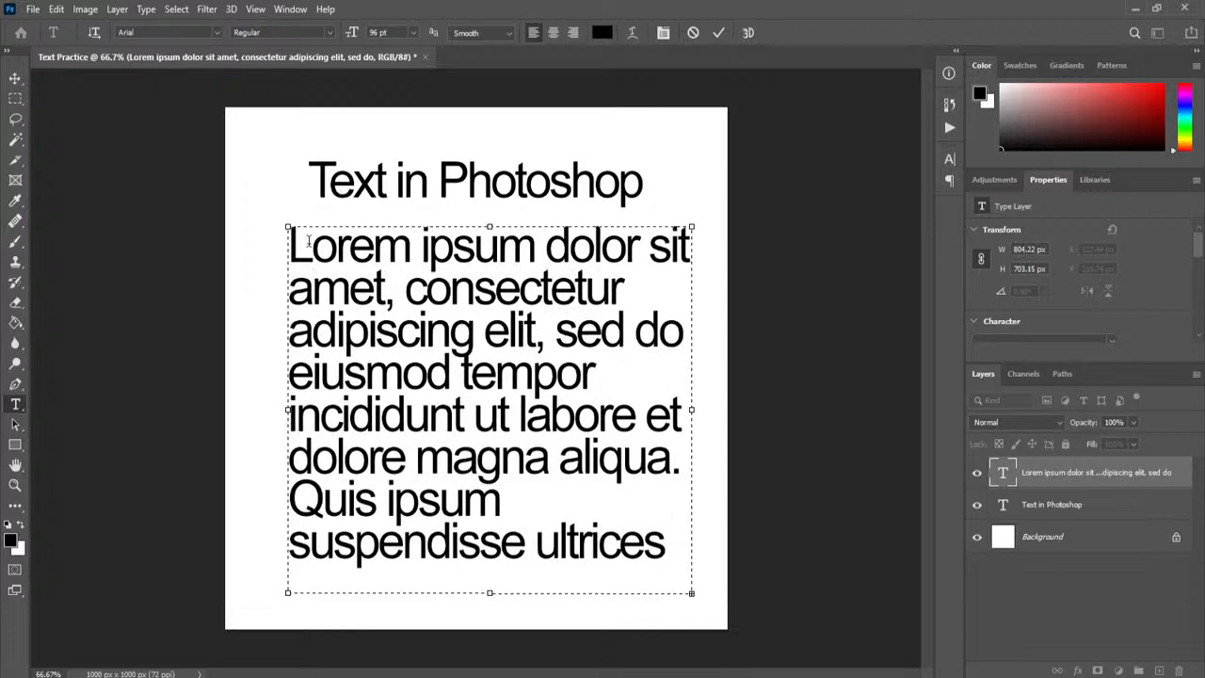
left_click(717, 33)
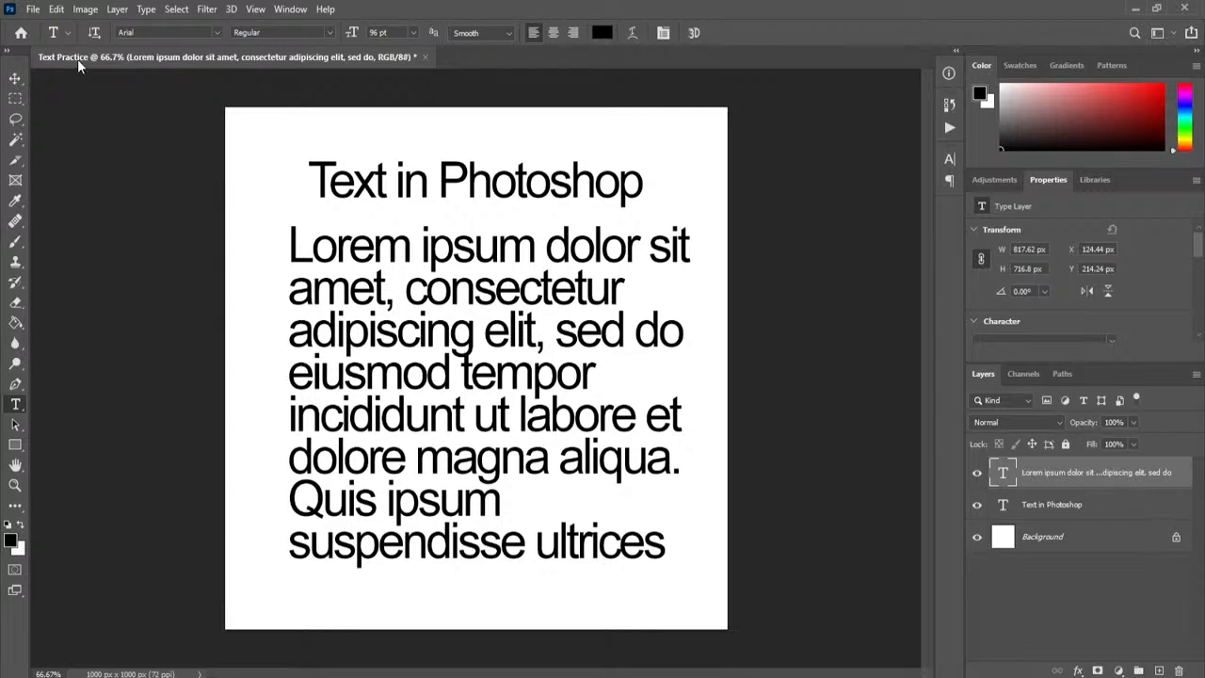
Scale the paragraph text layer down proportionally to about 68% with Free Transform and commit it
left_click(57, 11)
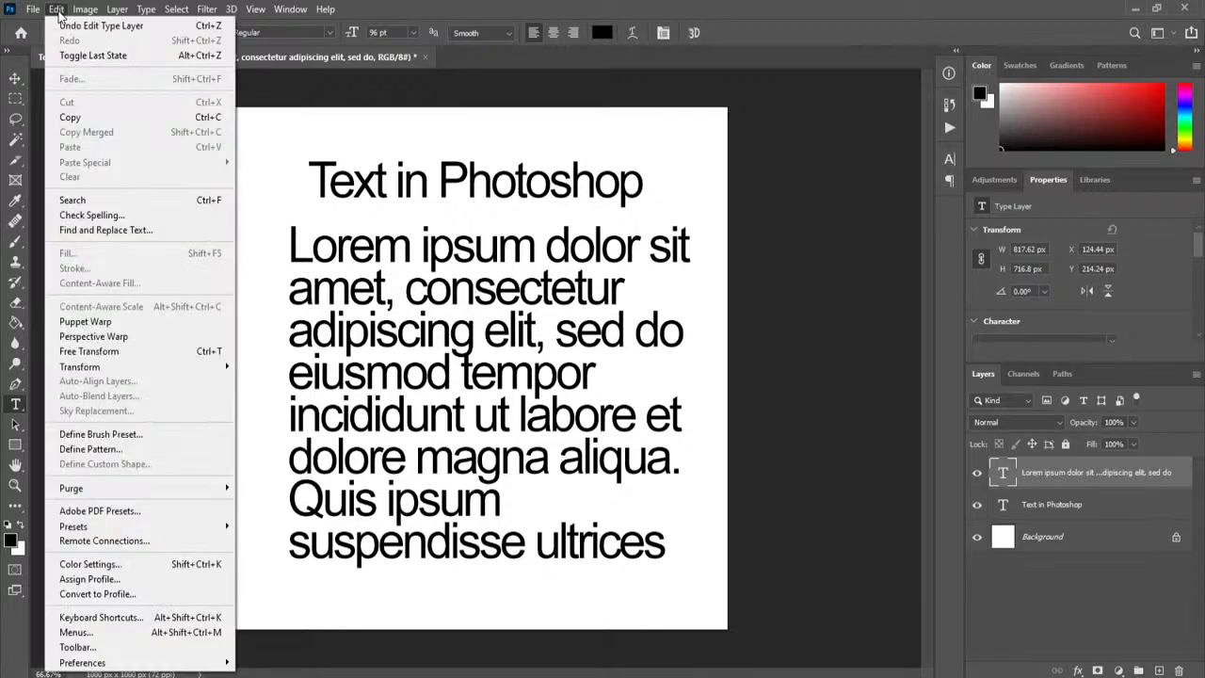
left_click(131, 355)
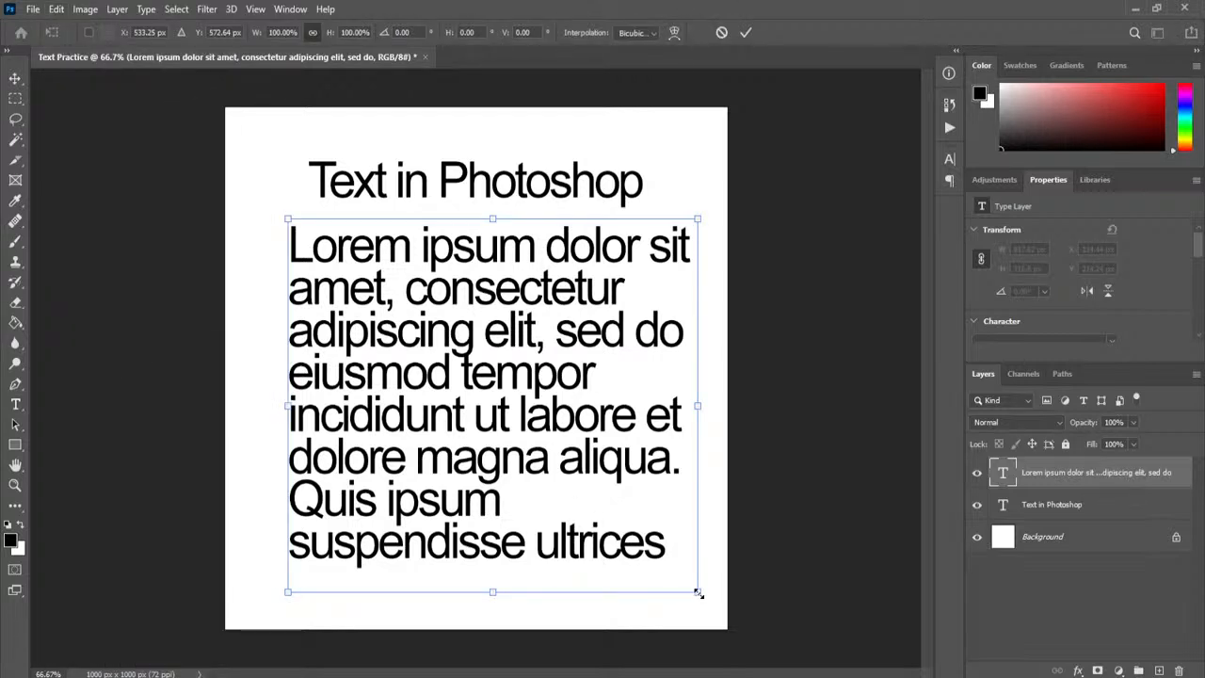
left_click_drag(698, 592, 566, 473)
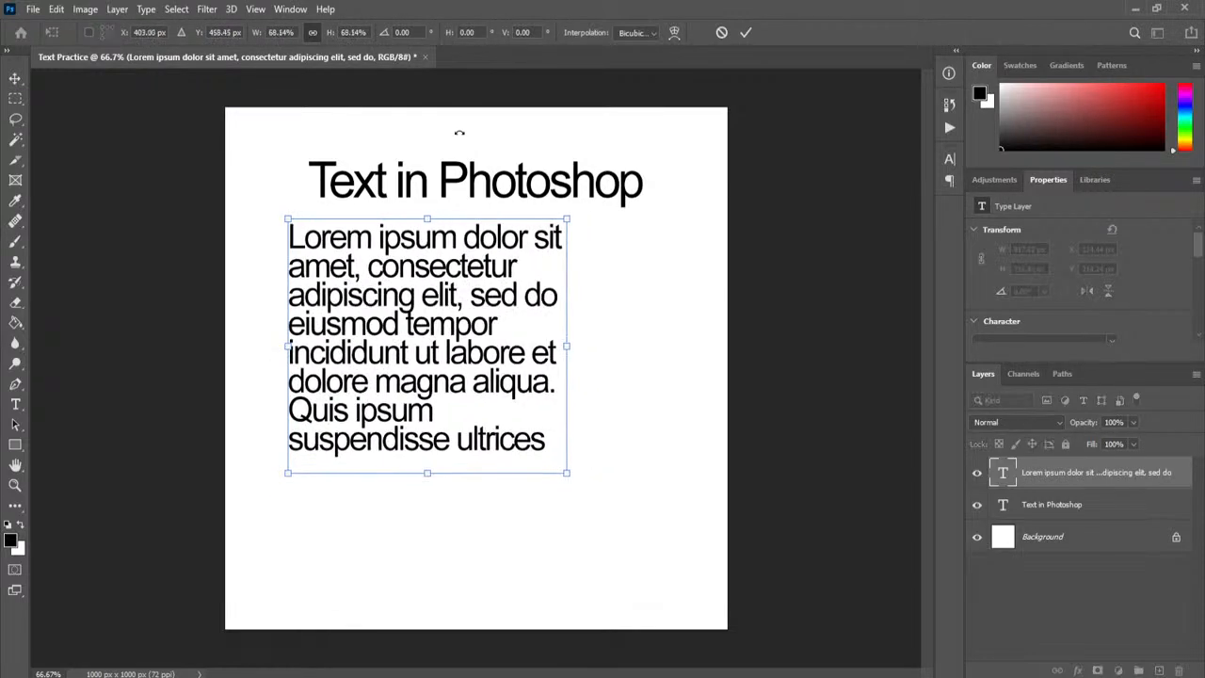
left_click(746, 33)
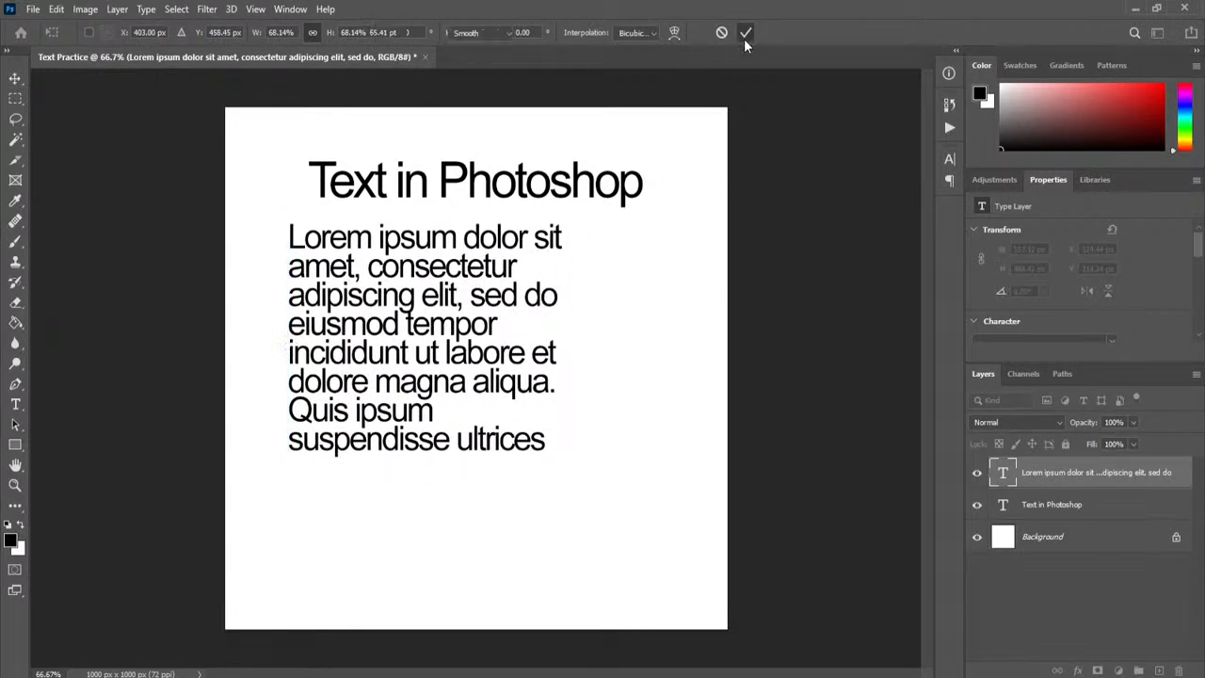
Enlarge the paragraph's text box from its lower-right corner to about 753 x 685 px without scaling the letters
left_click(401, 322)
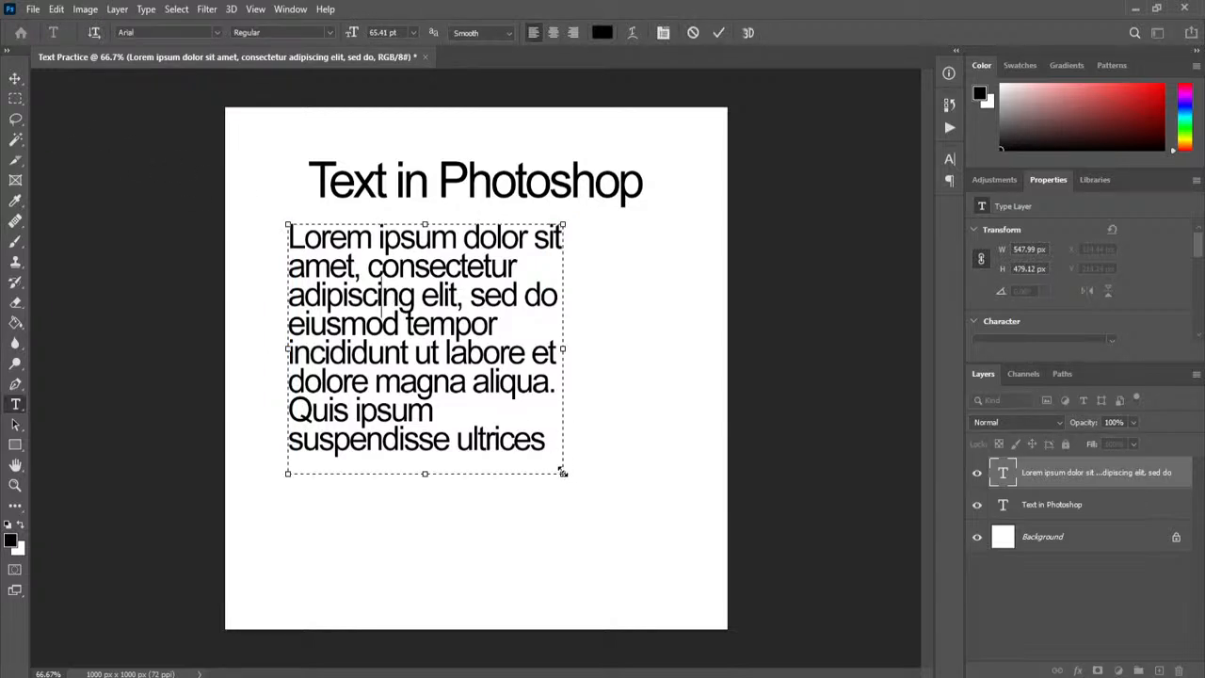
left_click_drag(563, 472, 666, 581)
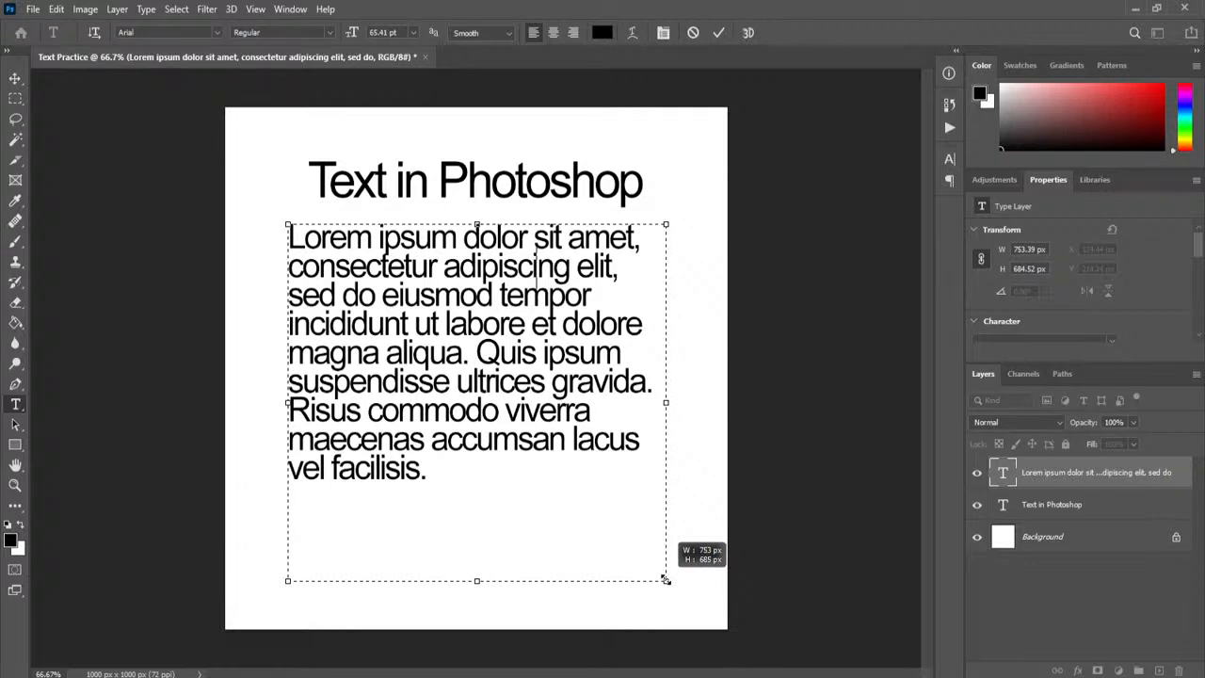
left_click_drag(666, 580, 666, 580)
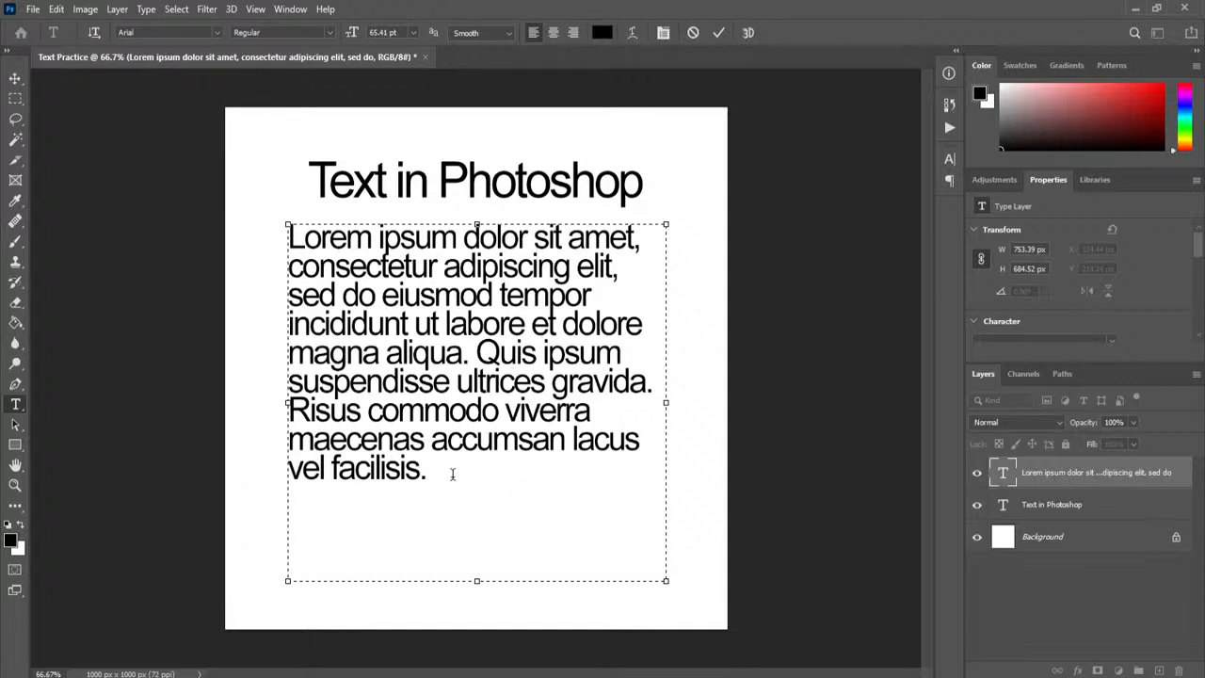
Select all the paragraph text, review its character and paragraph settings, and set its font to Calibri
left_click_drag(465, 475, 235, 211)
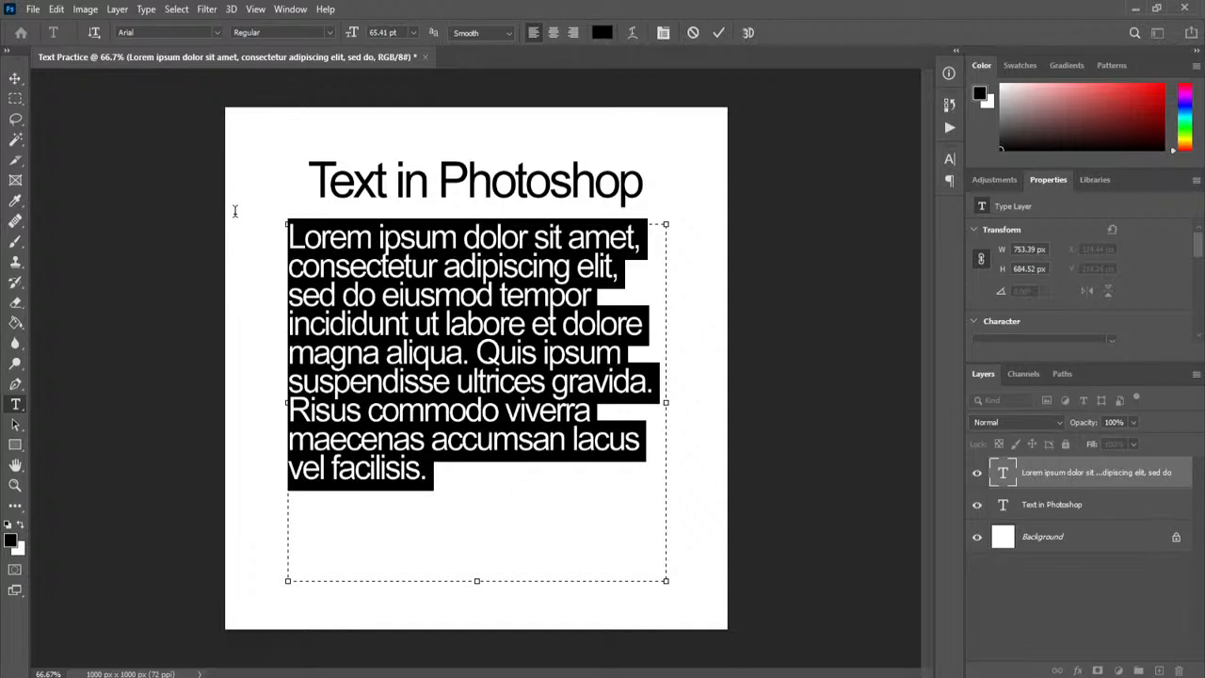
left_click(668, 36)
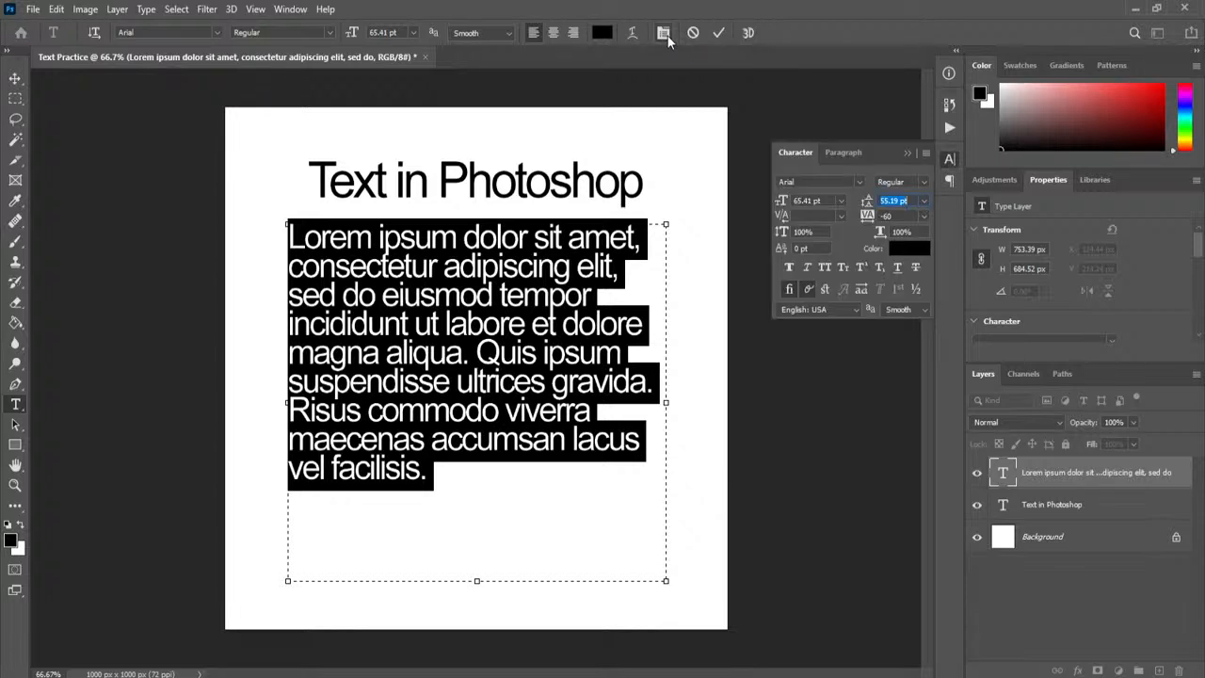
left_click(843, 158)
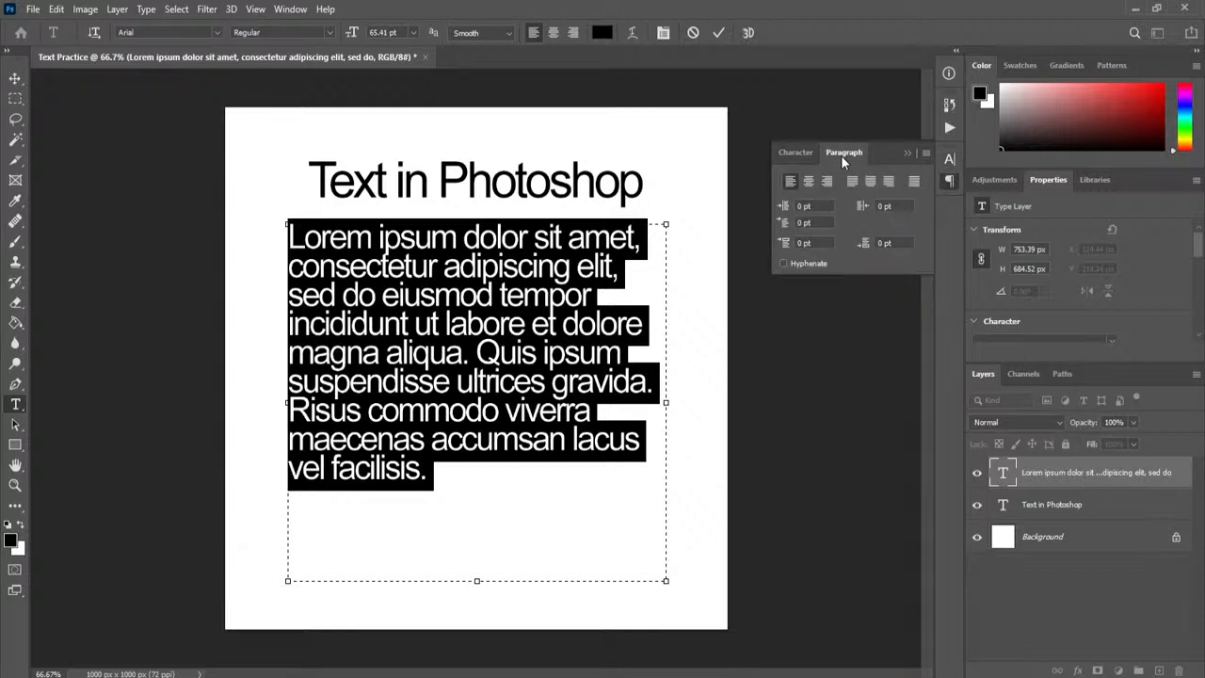
left_click(792, 153)
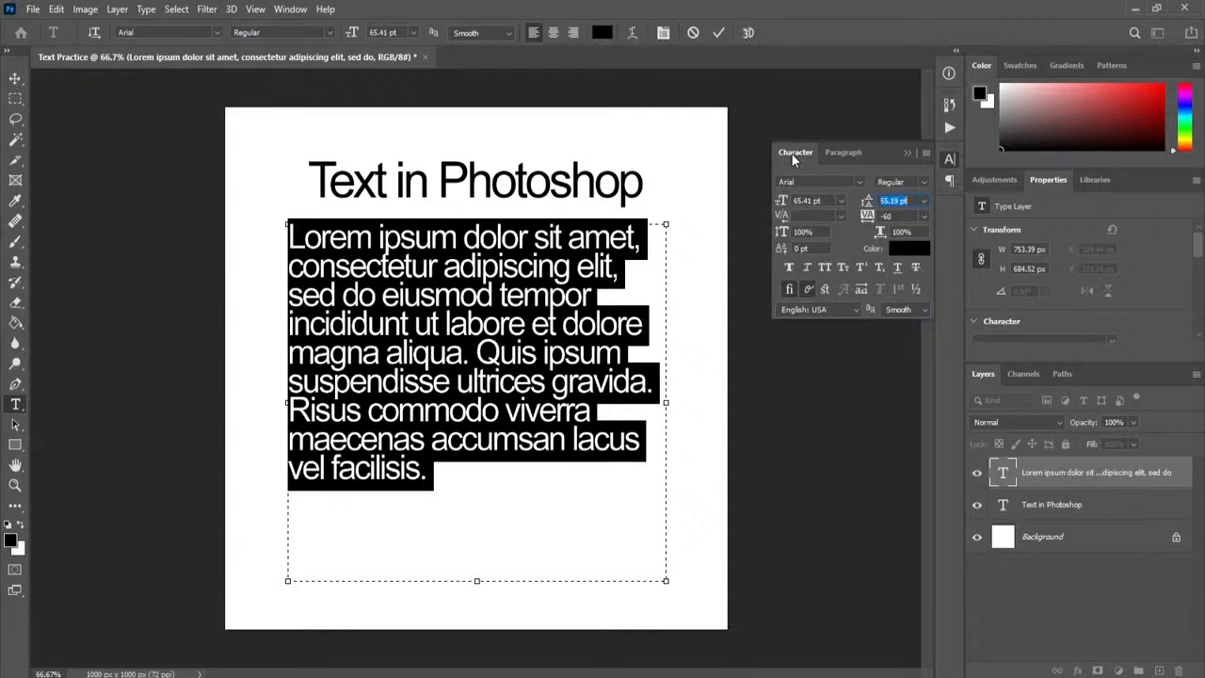
left_click(857, 182)
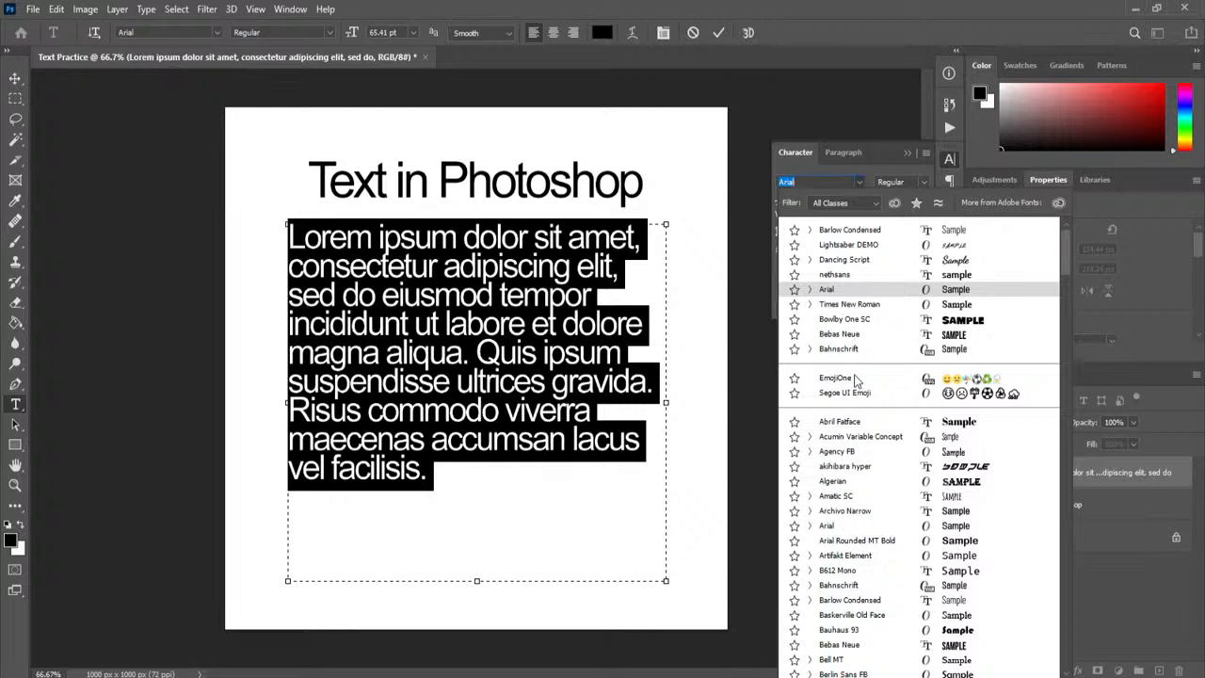
scroll(855, 395, "down", 3)
scroll(855, 414, "down", 3)
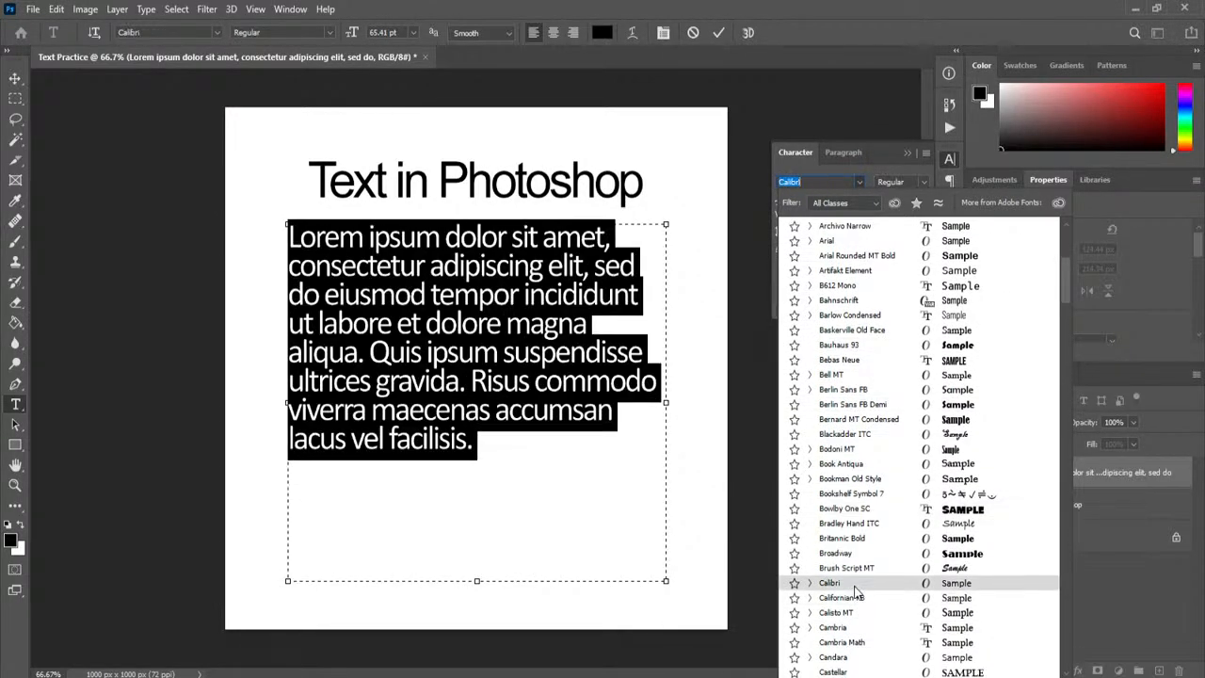
left_click(855, 585)
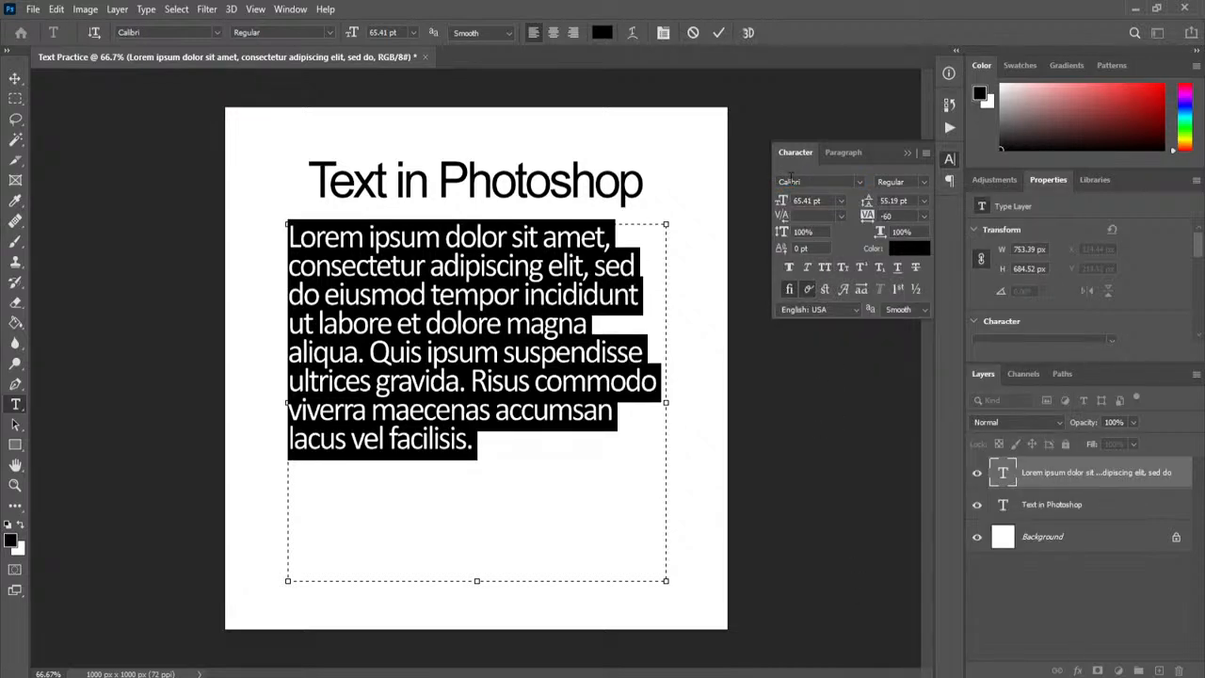
Try the Light font style on the selected paragraph and return it to Regular
left_click(923, 183)
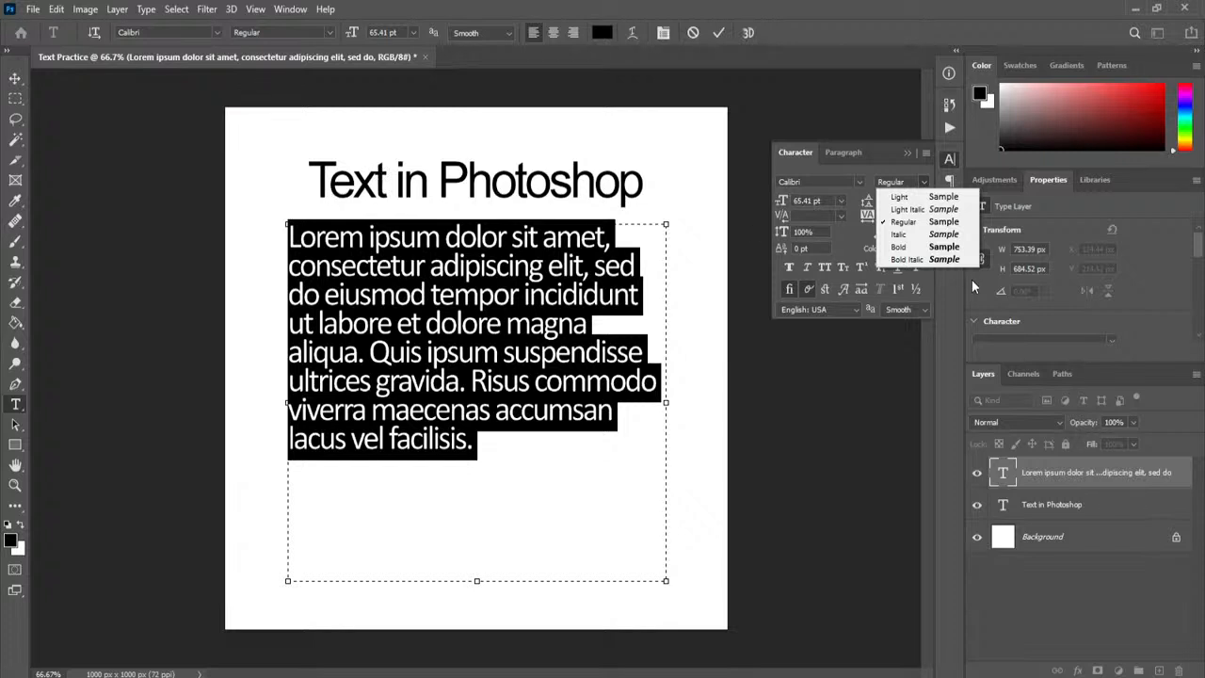
left_click(908, 197)
left_click(929, 183)
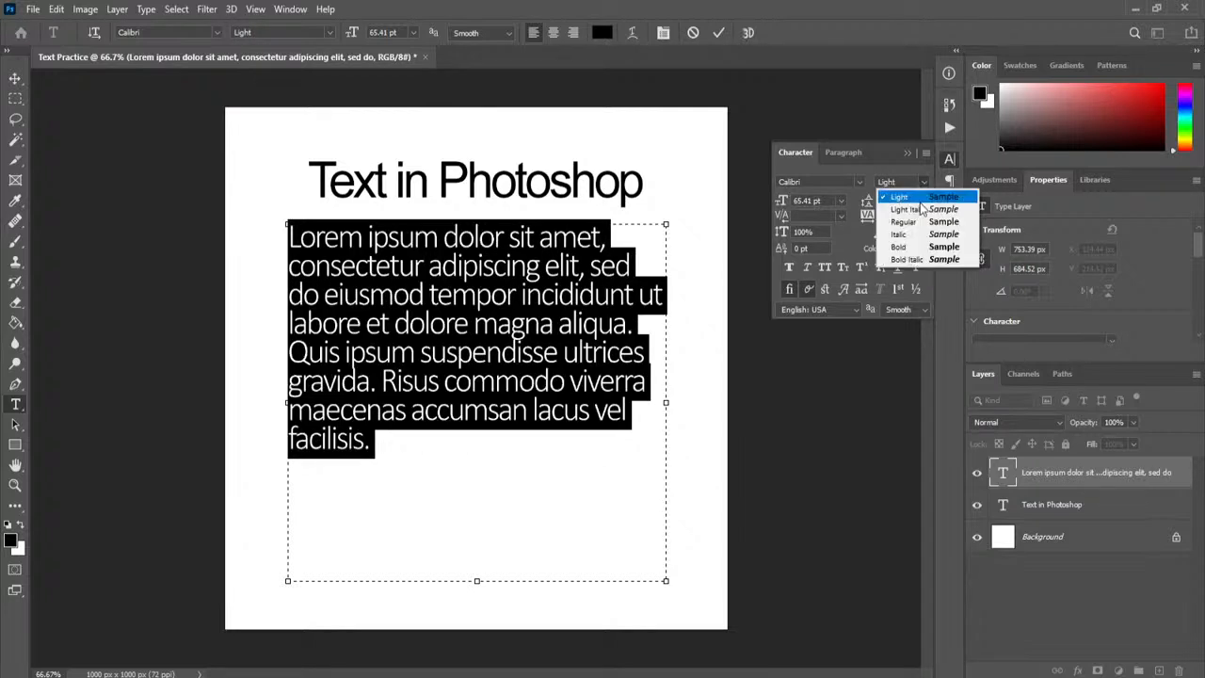
left_click(917, 223)
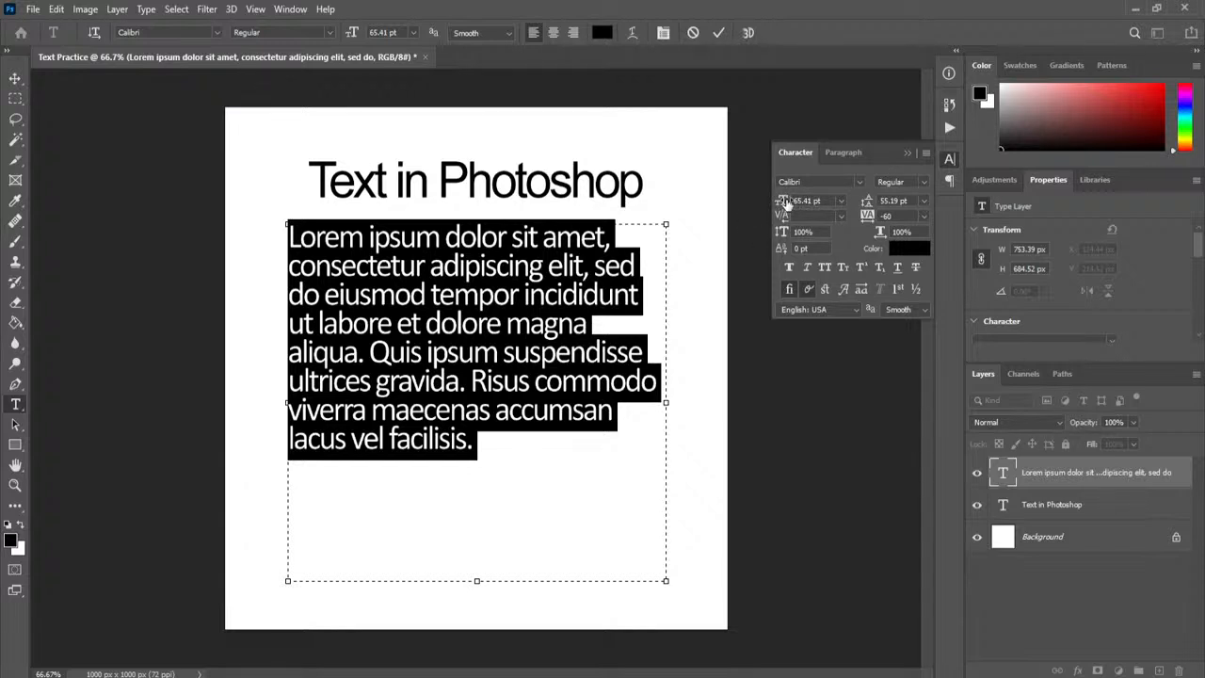
Reduce the font size of the selected paragraph text to 60 pt
left_click(55, 10)
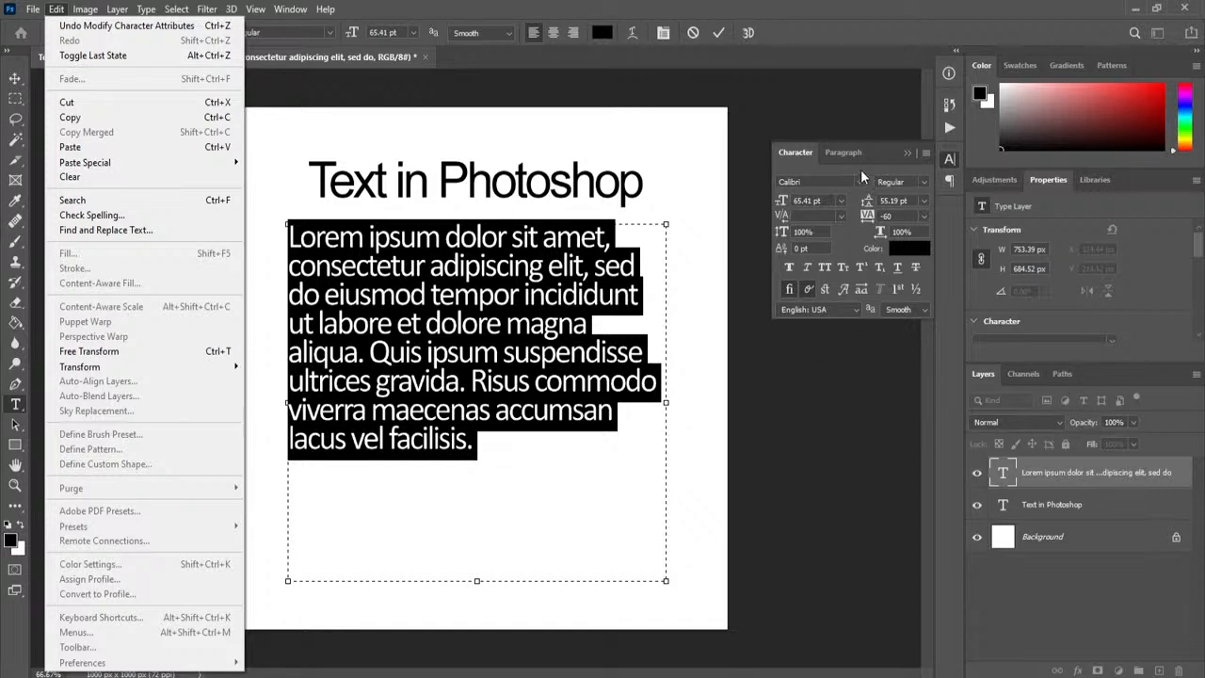
key("Escape")
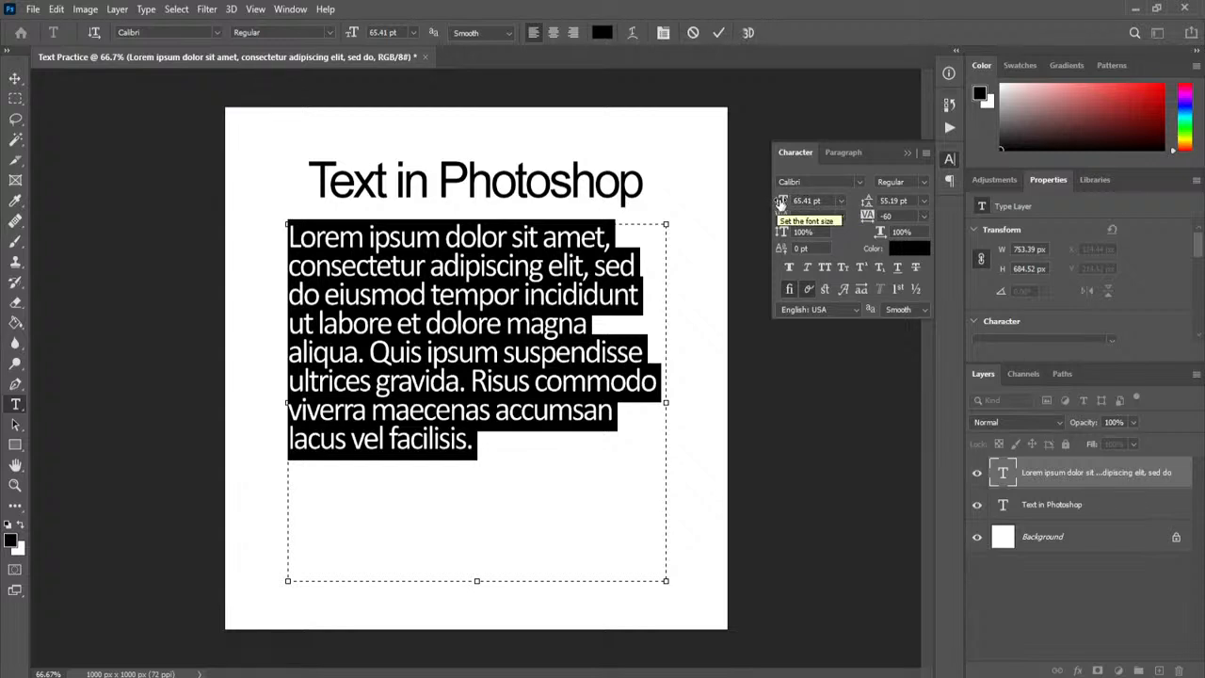
left_click(841, 201)
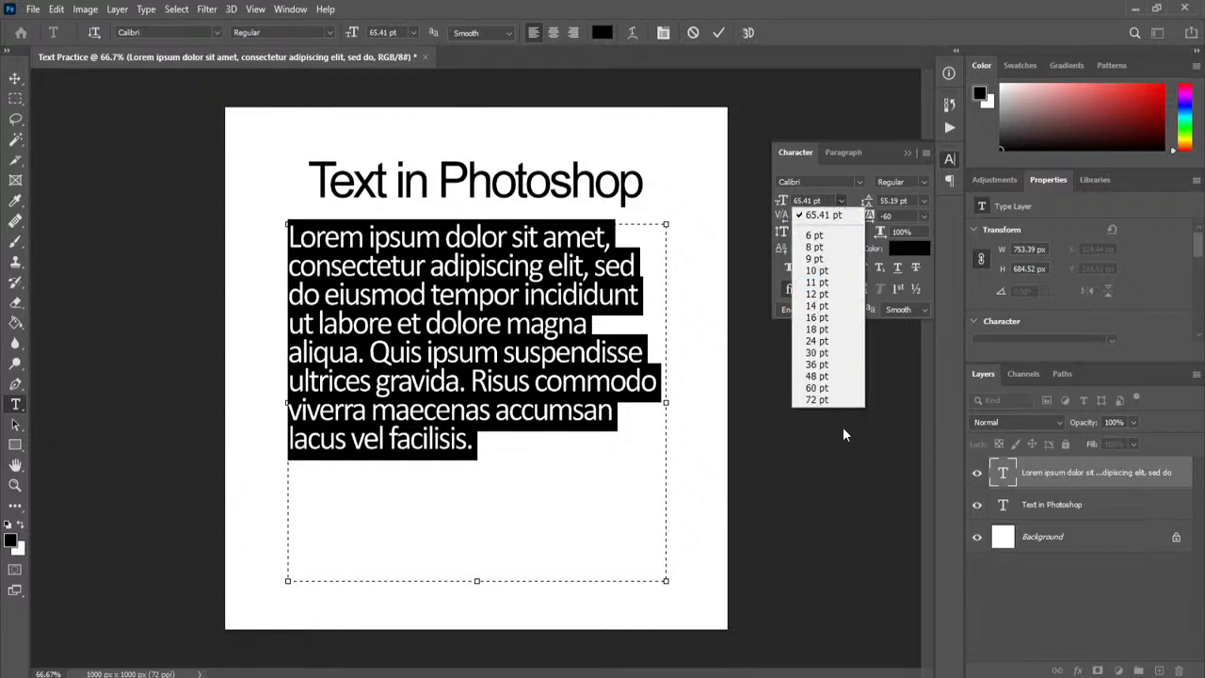
left_click(852, 184)
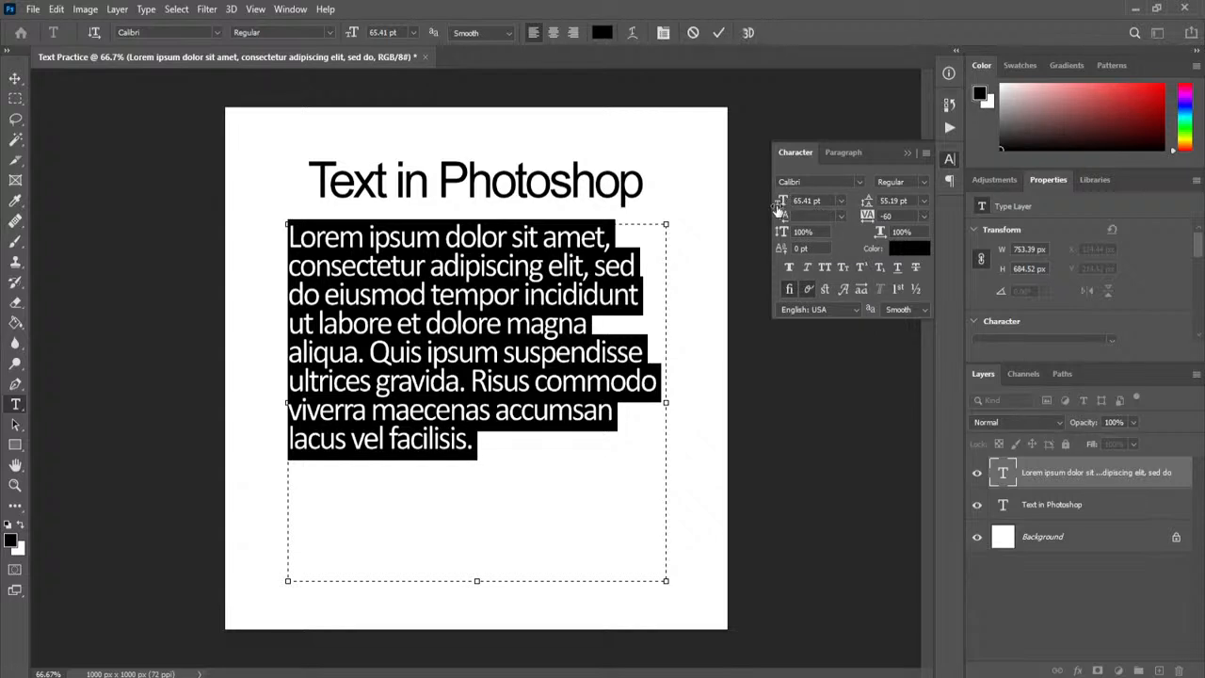
mouse_move(785, 203)
left_mouse_down()
mouse_move(748, 200)
mouse_move(780, 204)
left_mouse_up()
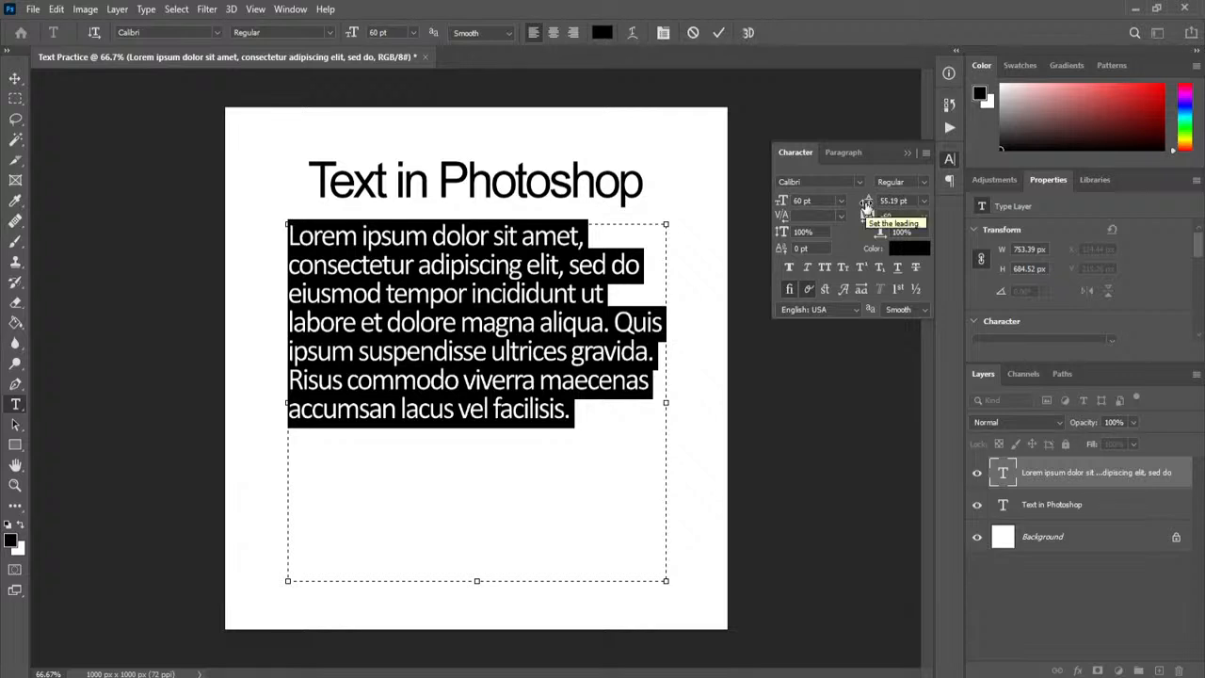
Try leading values of 40 pt, 49 pt and Auto on the selected paragraph
left_click_drag(867, 206, 855, 207)
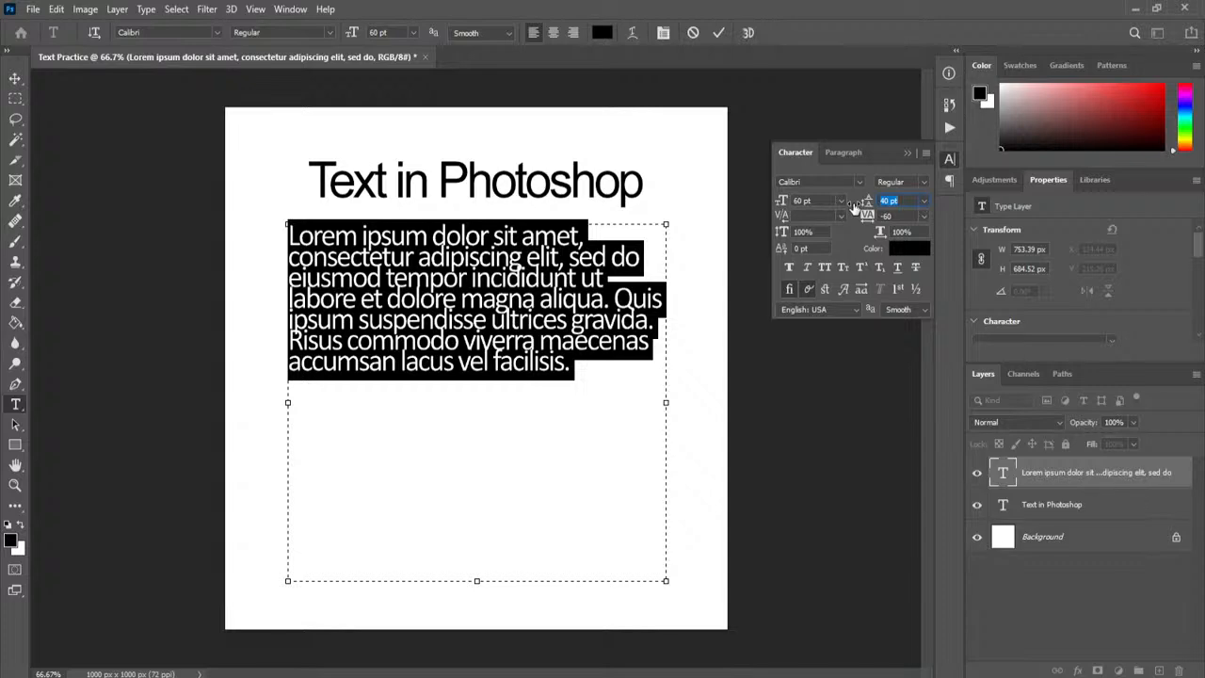
mouse_move(855, 207)
left_mouse_down()
mouse_move(948, 201)
mouse_move(851, 211)
mouse_move(862, 209)
left_mouse_up()
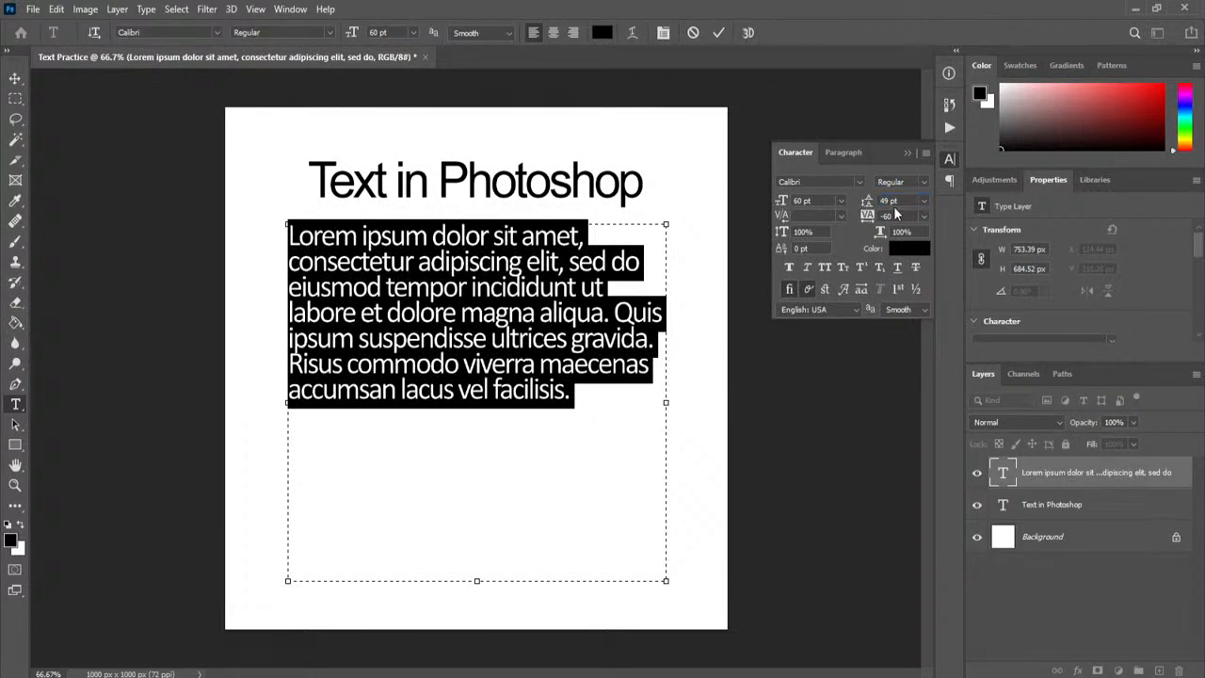
left_click(924, 200)
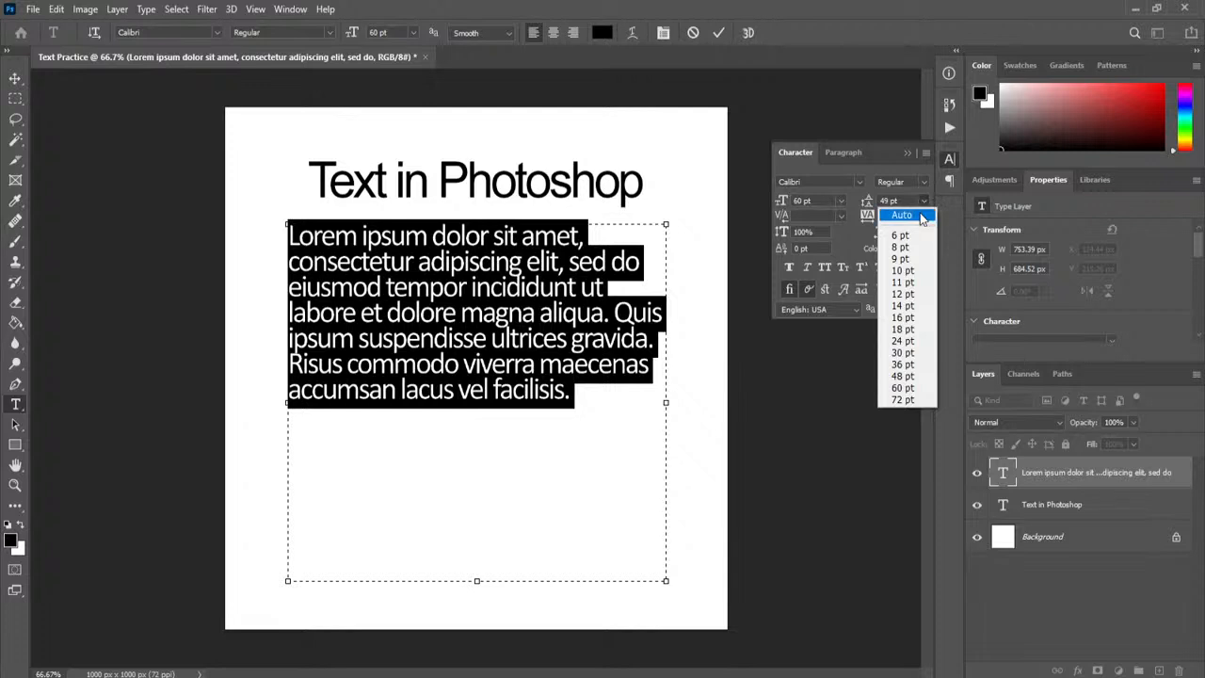
left_click(923, 215)
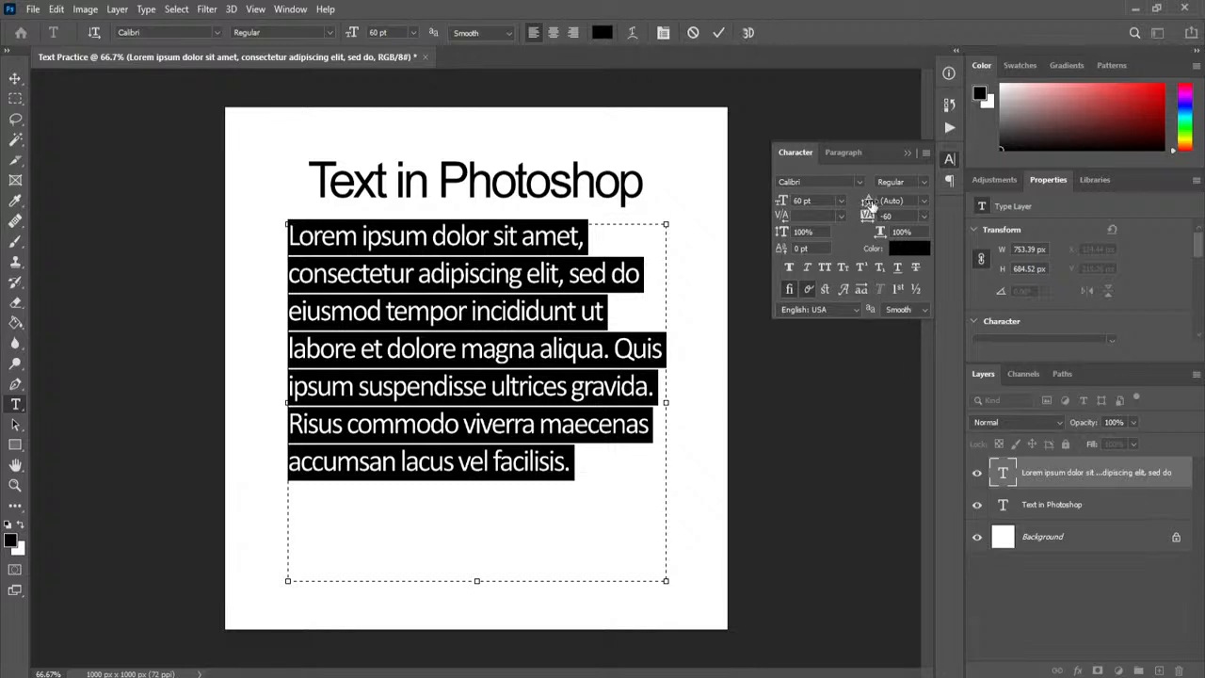
Try the paragraph's leading at 69 pt and 85 pt, settle on 71 pt, and deselect the text
left_click_drag(871, 204, 868, 205)
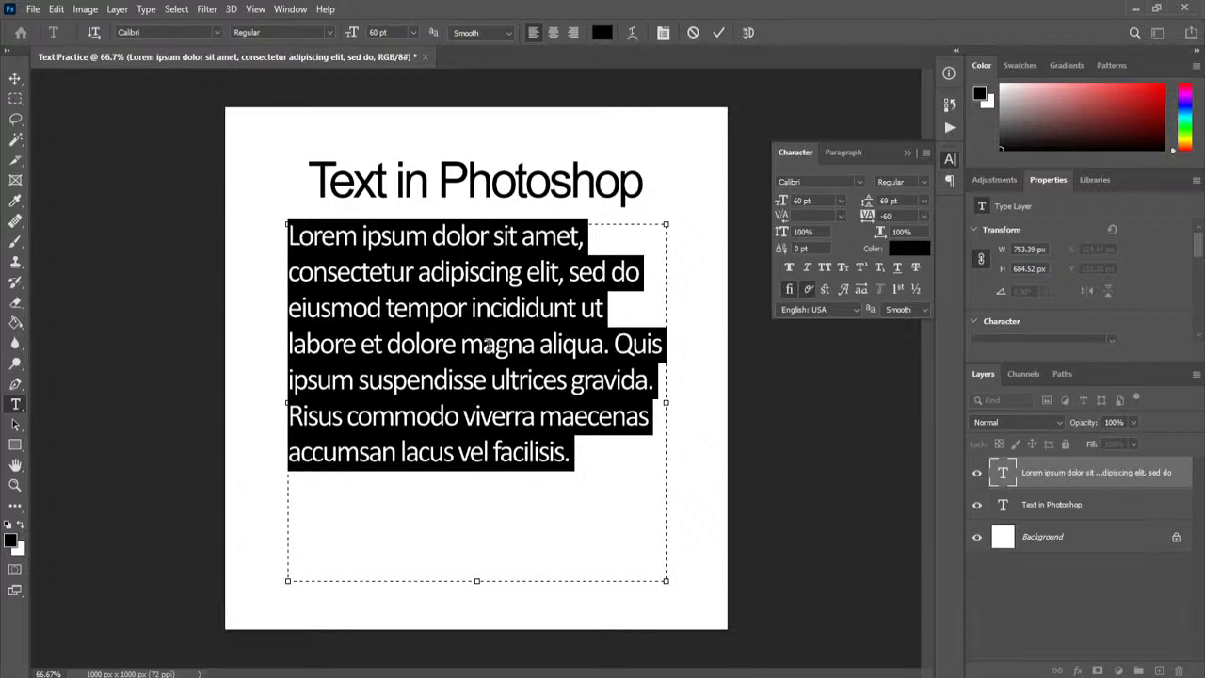
left_click_drag(868, 204, 881, 202)
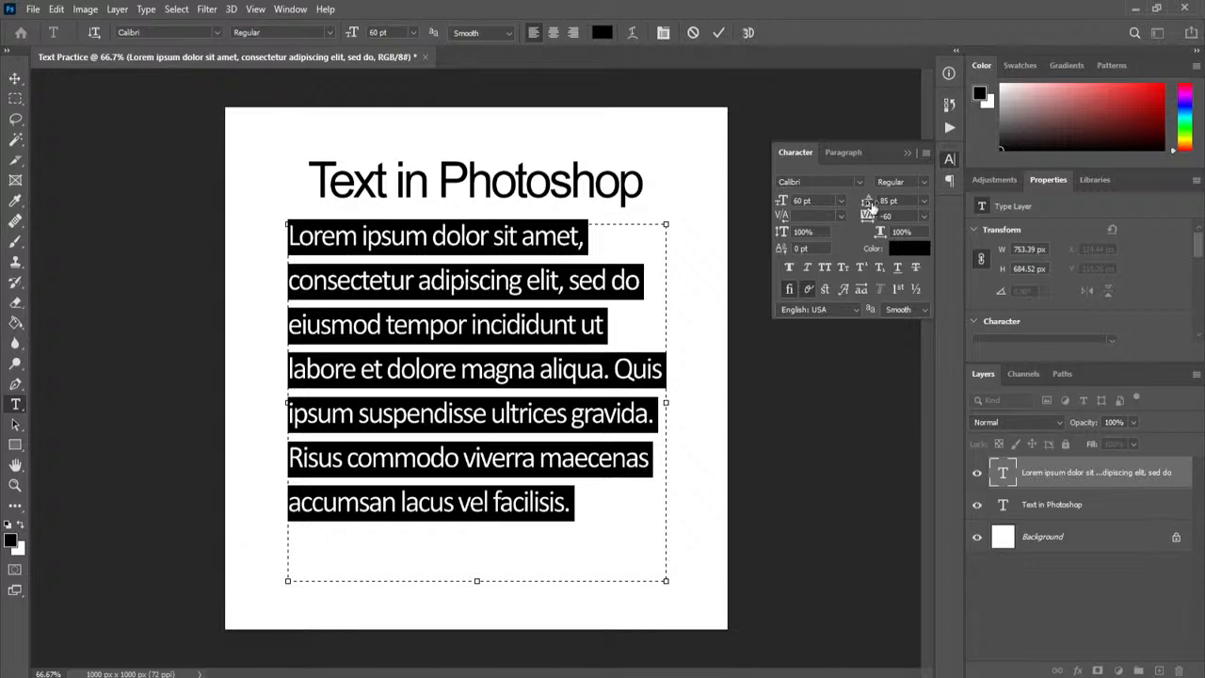
left_click_drag(871, 205, 858, 207)
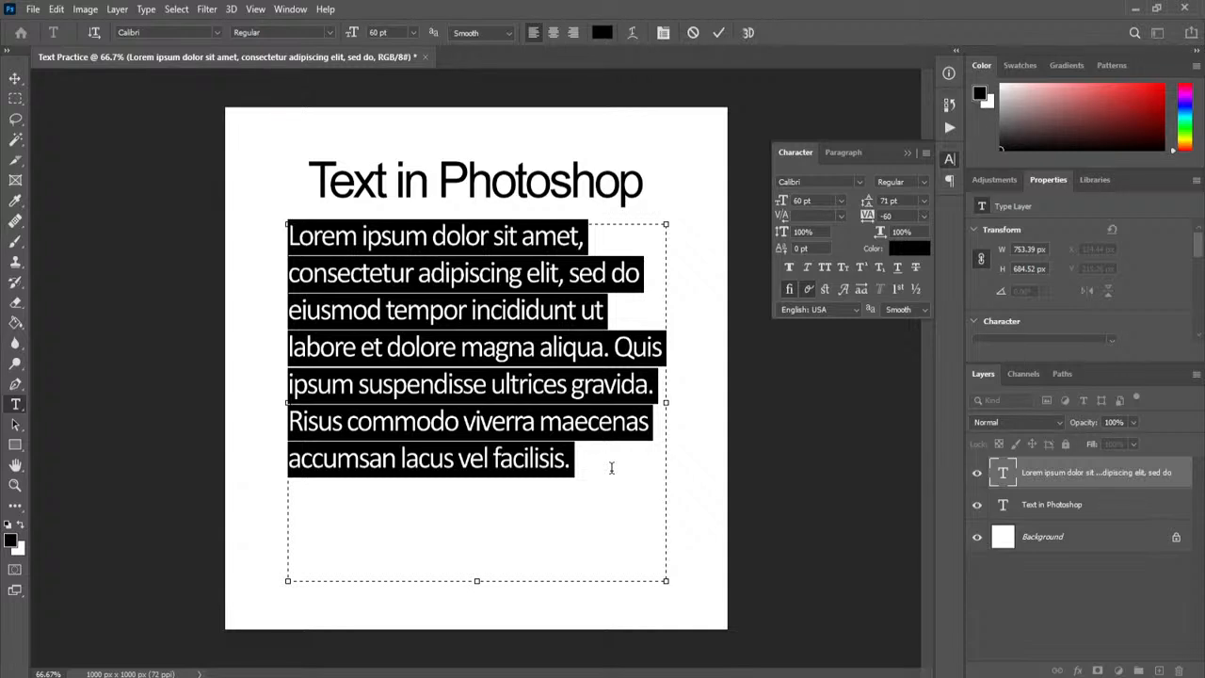
left_click(492, 344)
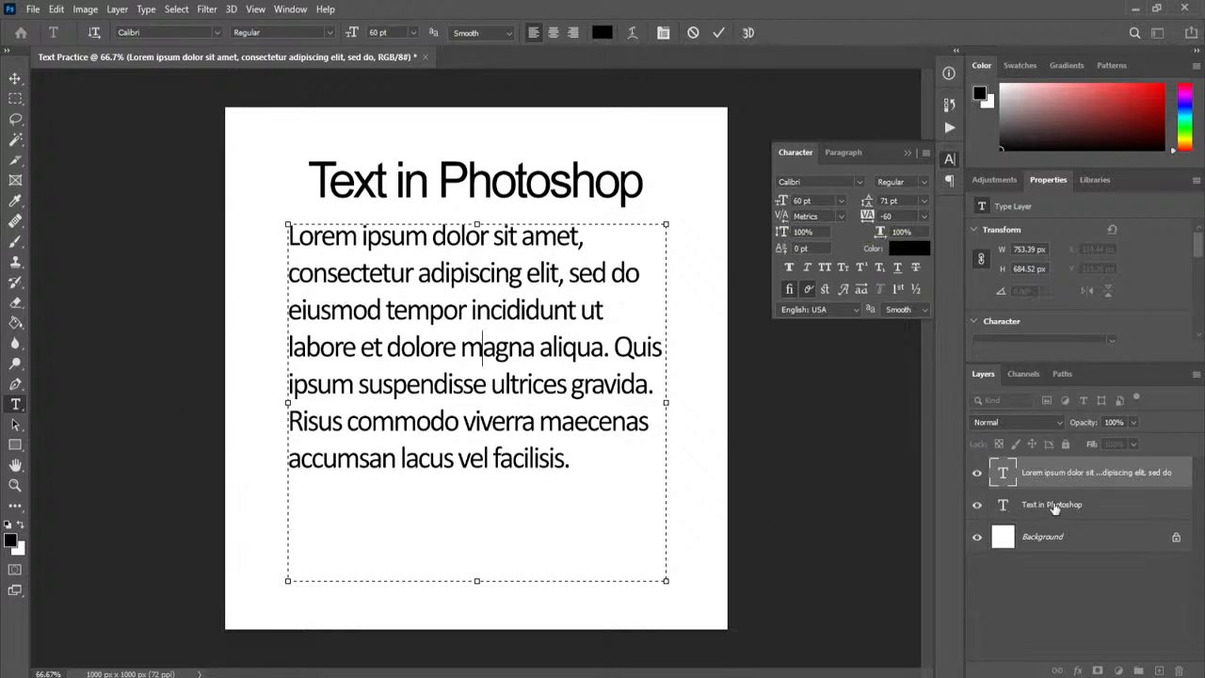
In the title, set the kerning between T and e to -190 and between x and t to 40
double_click(1003, 505)
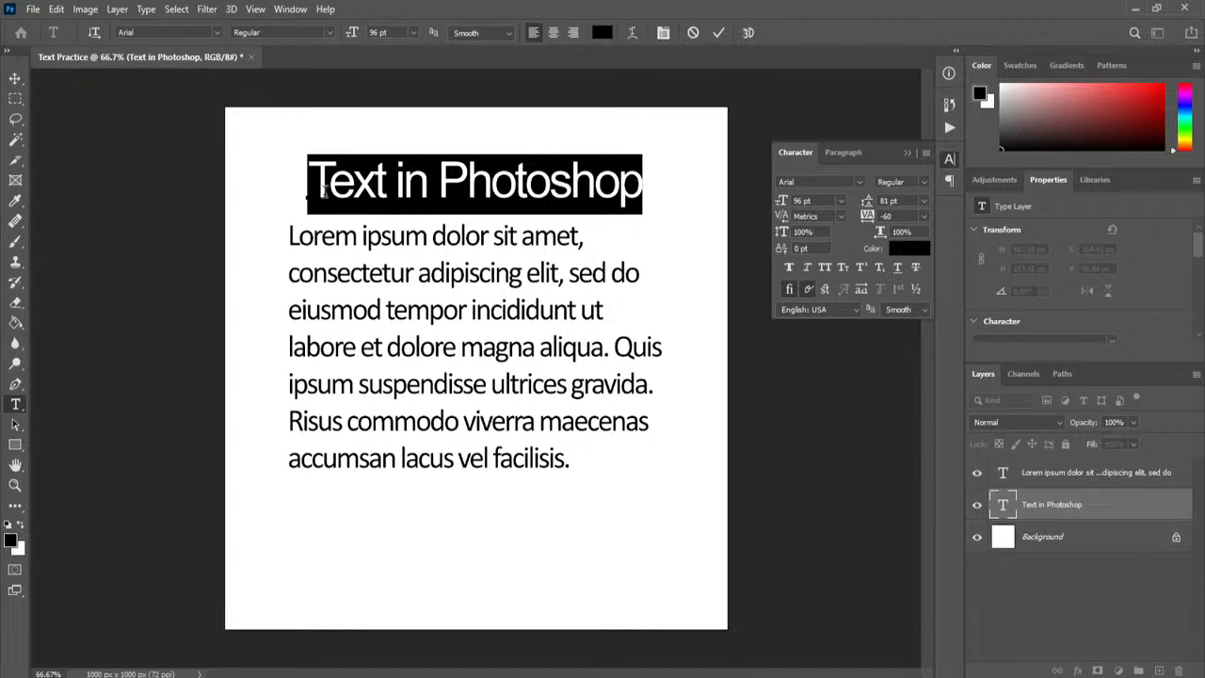
scroll(349, 183, "up", 2)
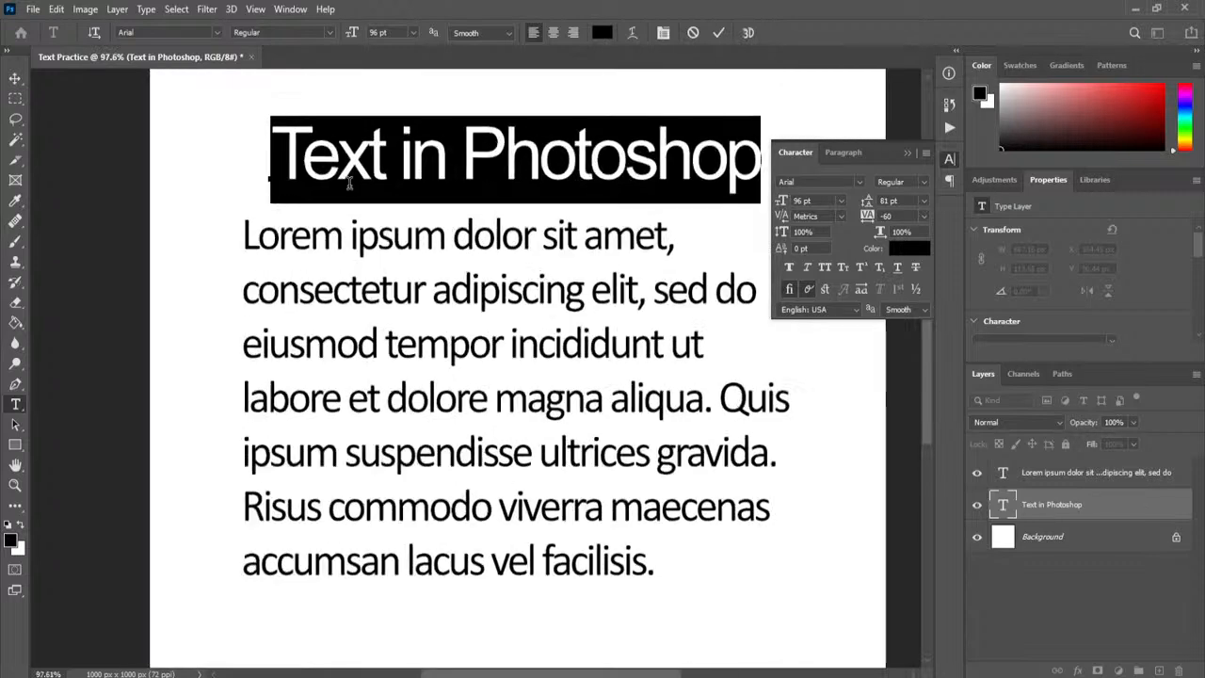
scroll(349, 182, "up", 4)
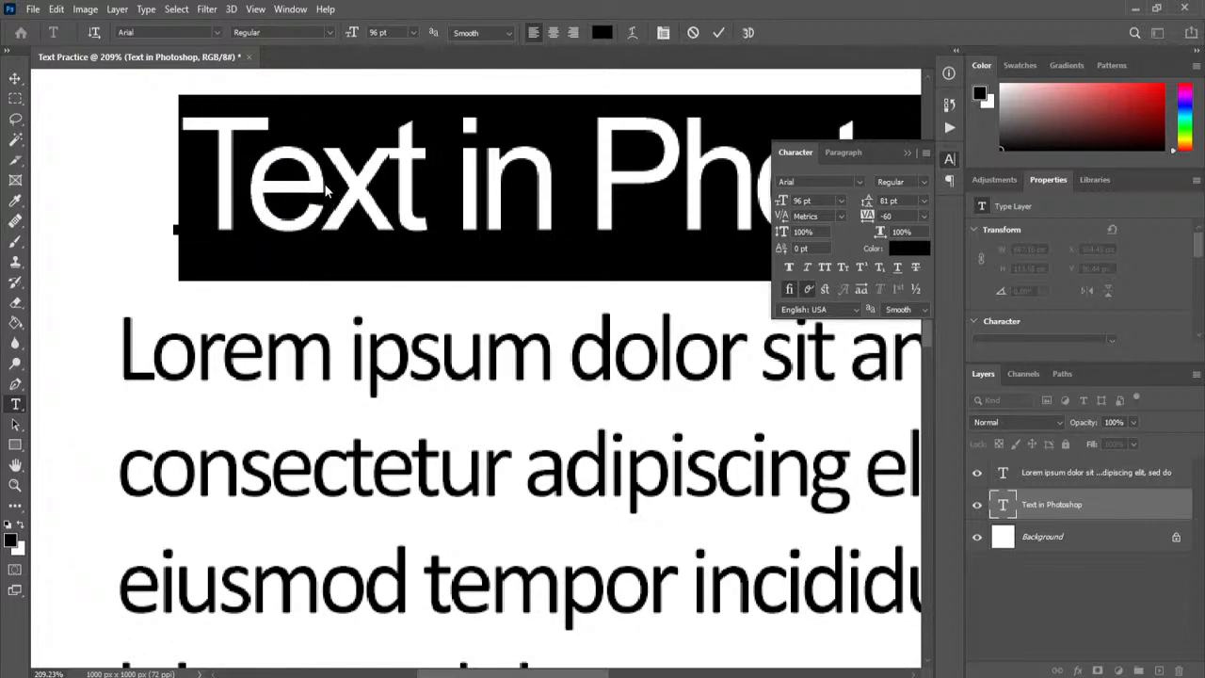
left_click(250, 202)
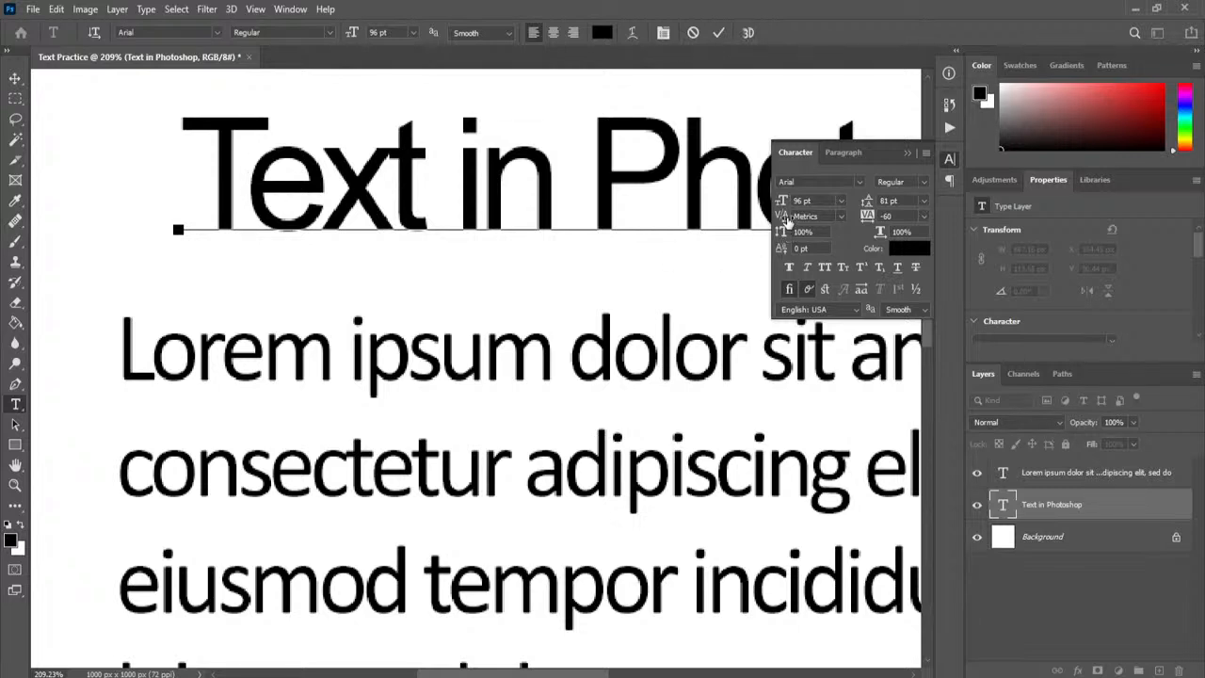
left_click(841, 219)
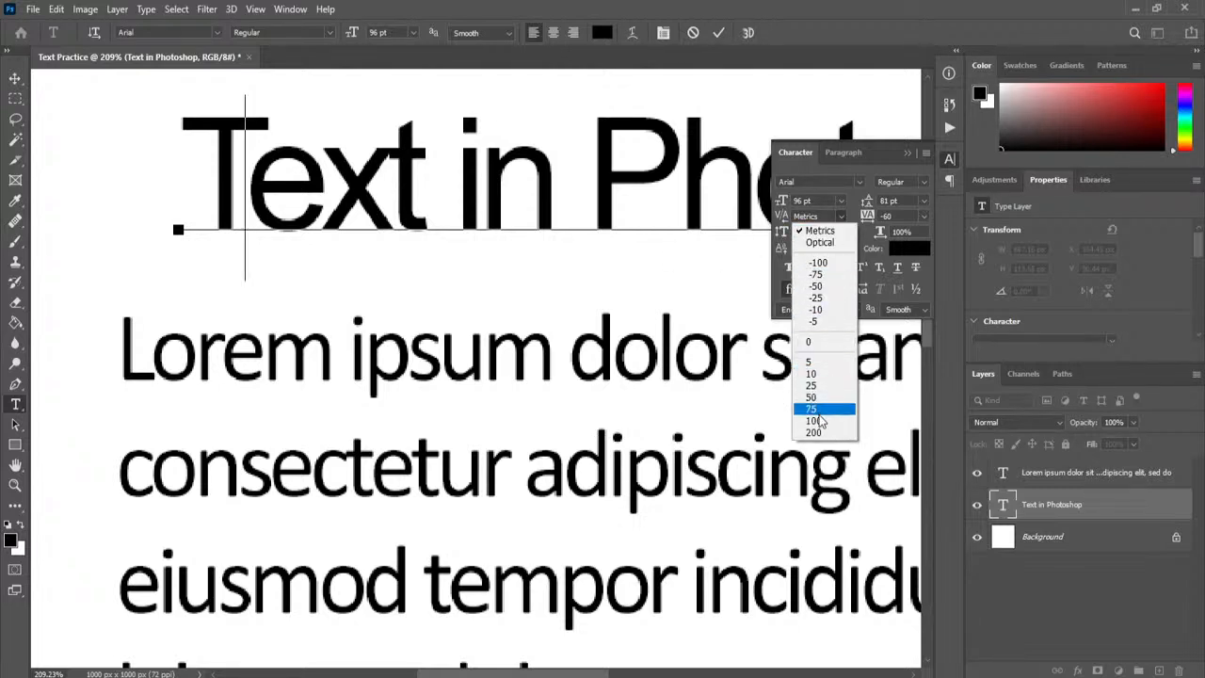
left_click(812, 230)
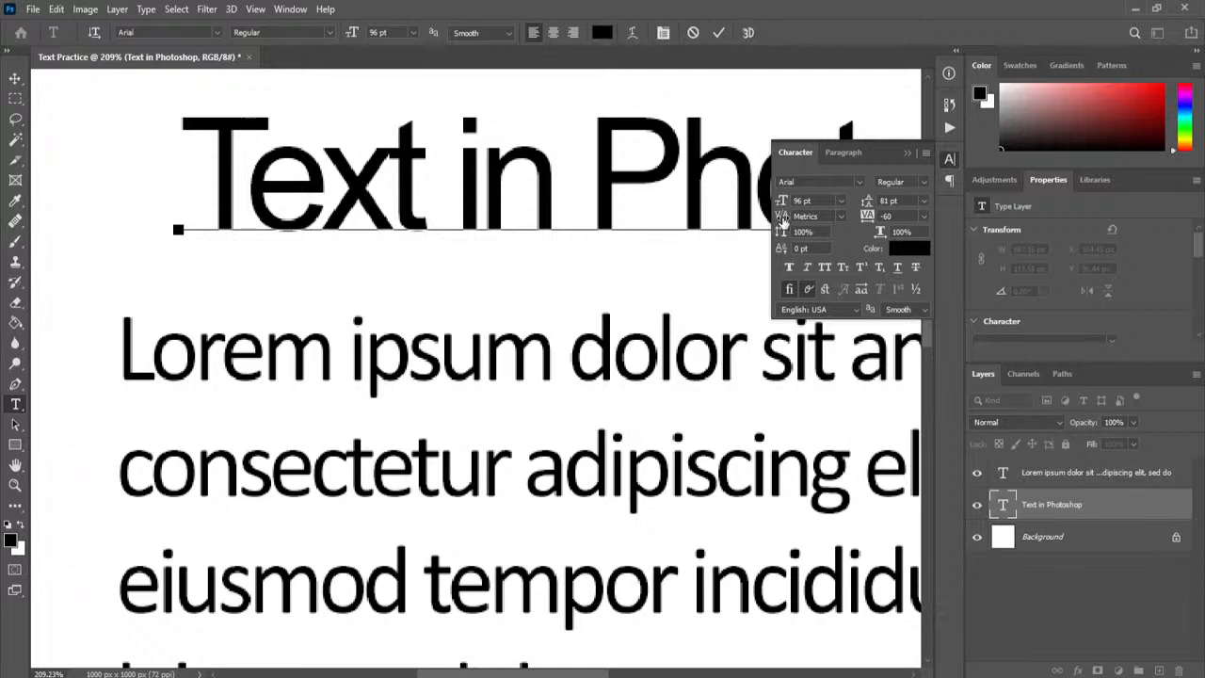
mouse_move(784, 219)
left_mouse_down()
mouse_move(764, 215)
mouse_move(785, 219)
left_mouse_up()
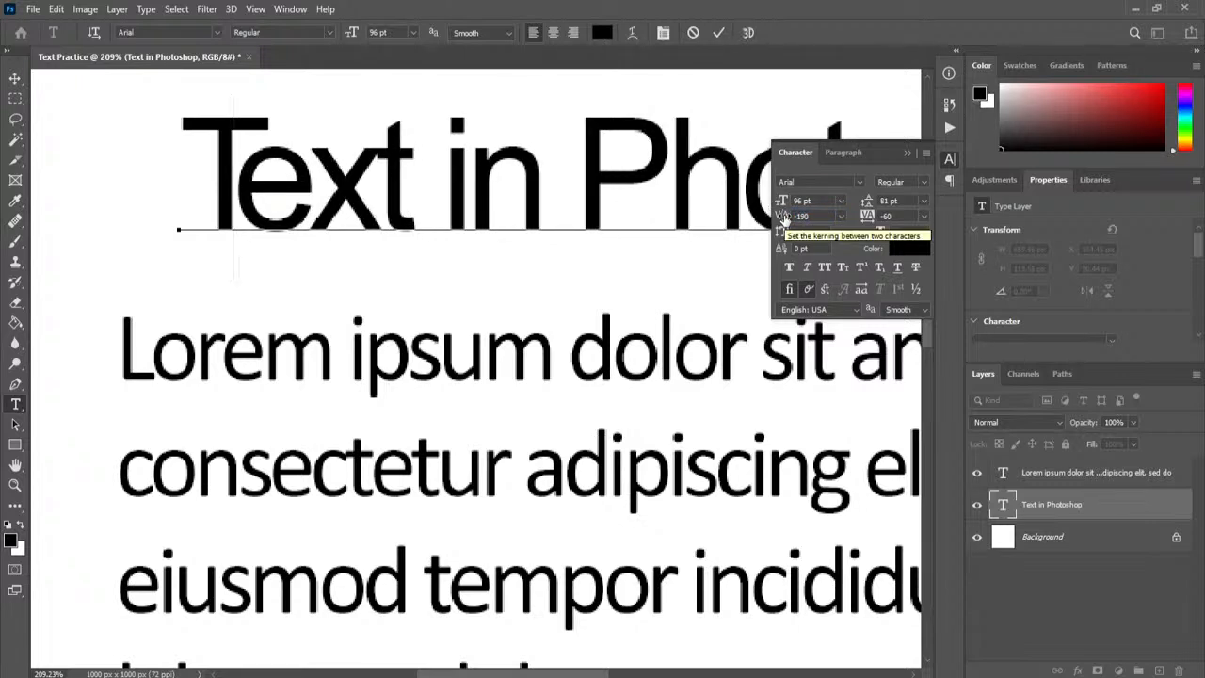
left_click(377, 157)
left_click_drag(781, 219, 795, 220)
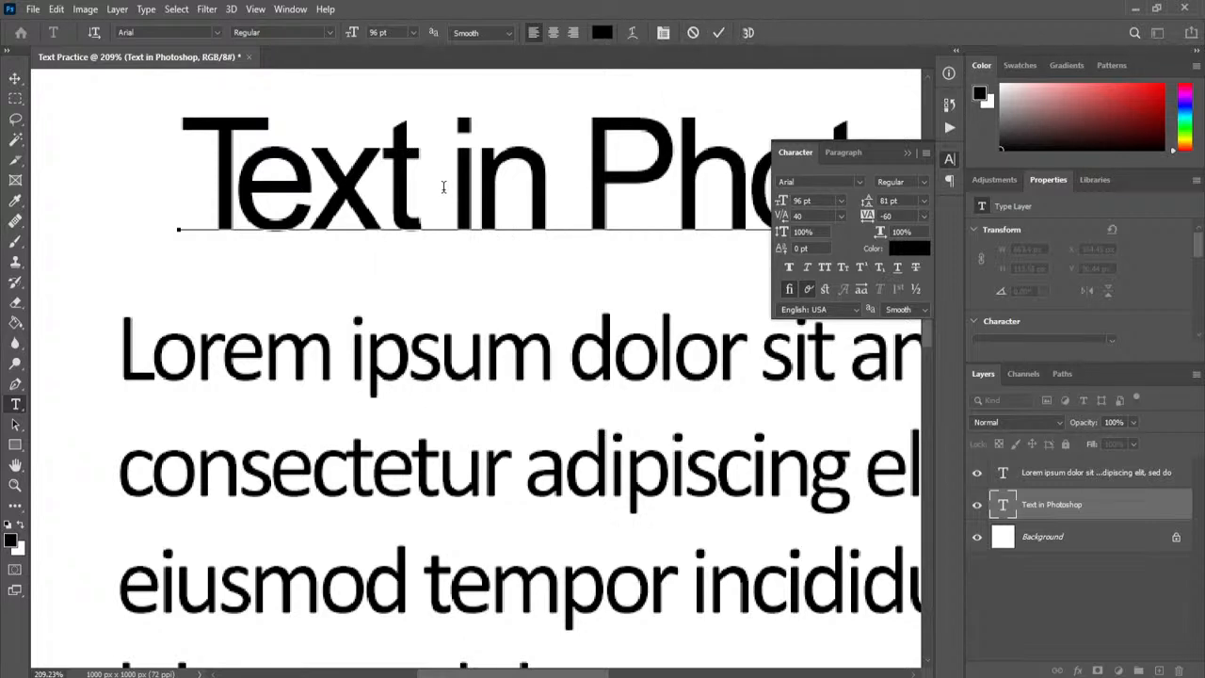
Select the whole title, reset its tracking to 0, and tighten it to -40
scroll(443, 187, "down", 5)
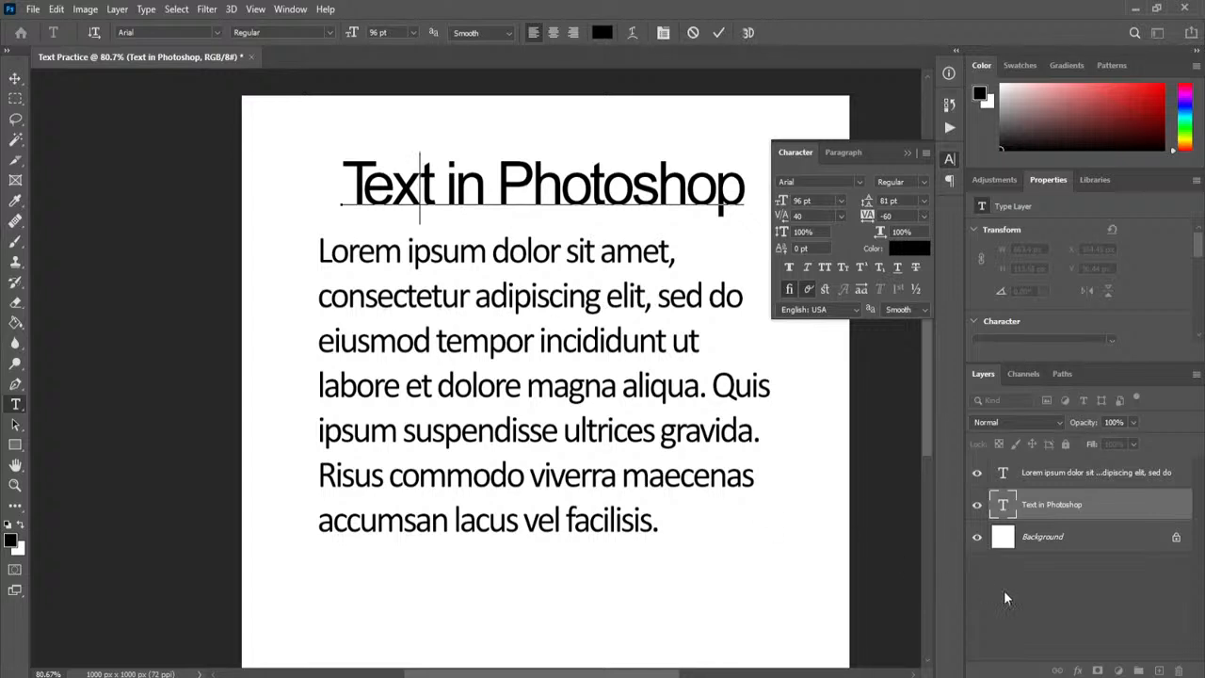
double_click(1004, 506)
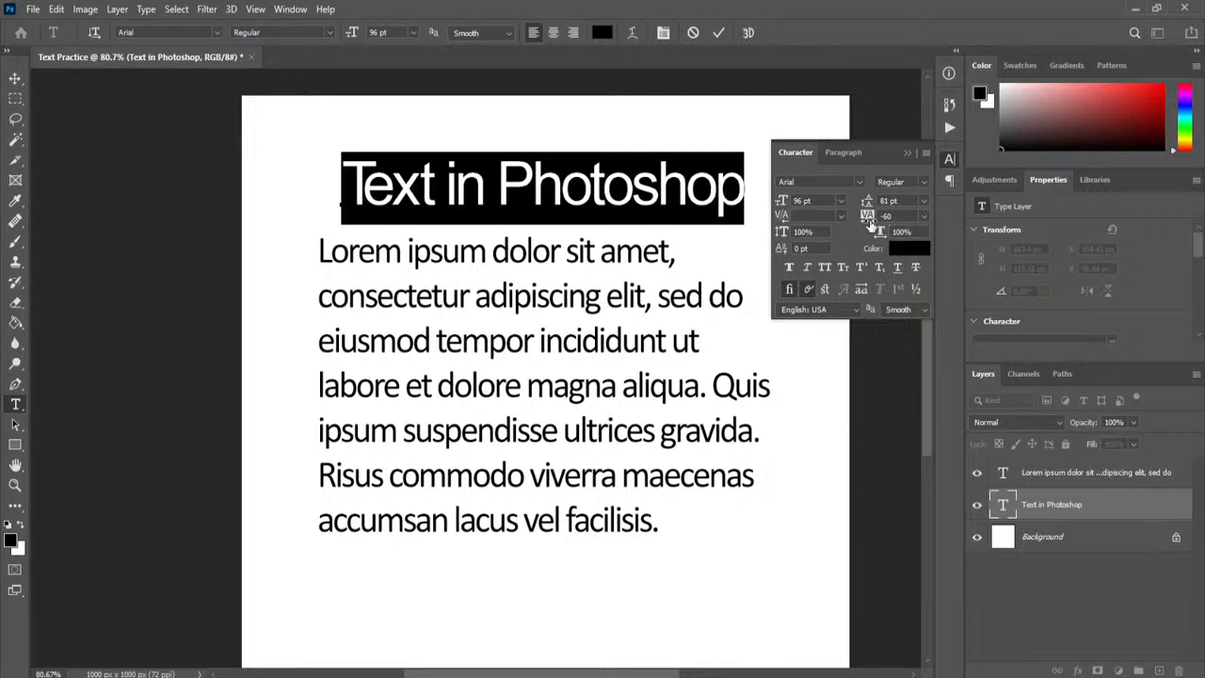
left_click(924, 216)
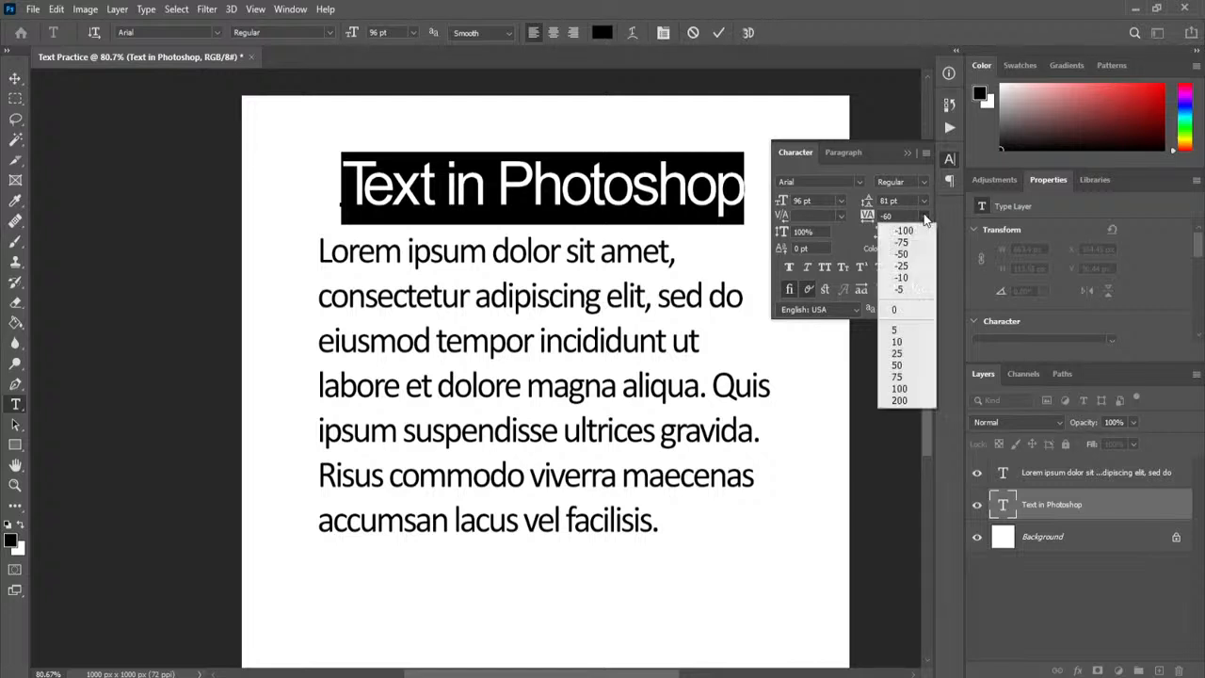
left_click(912, 311)
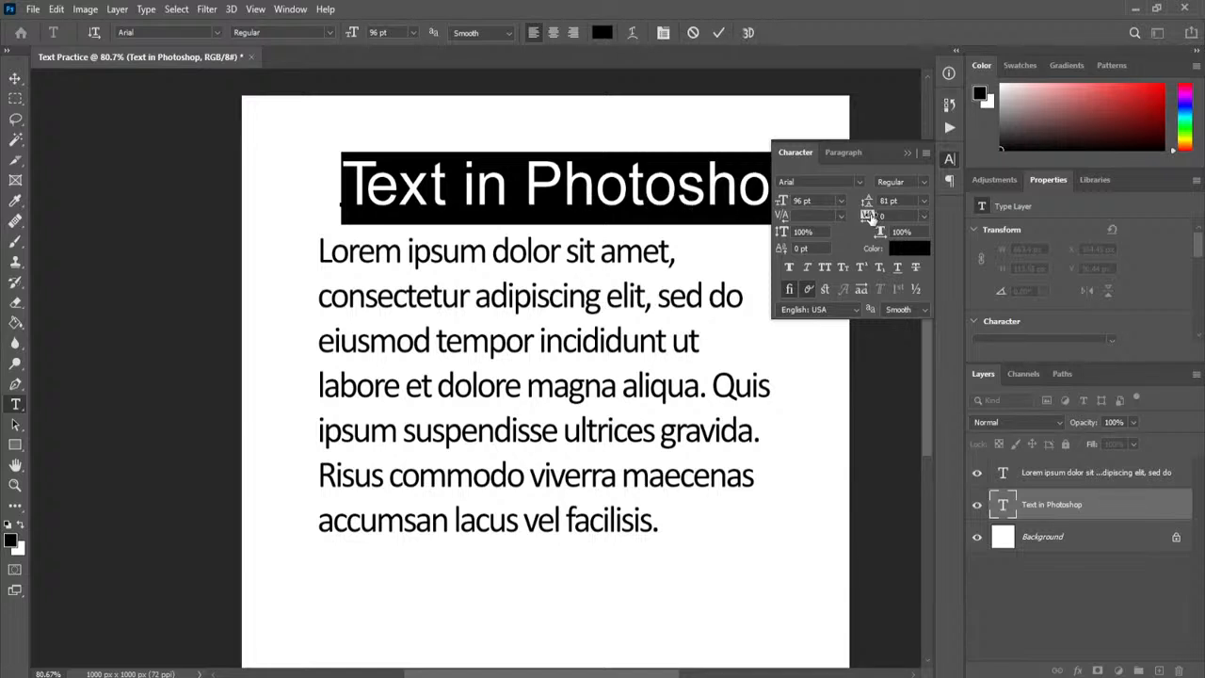
left_click_drag(868, 216, 869, 217)
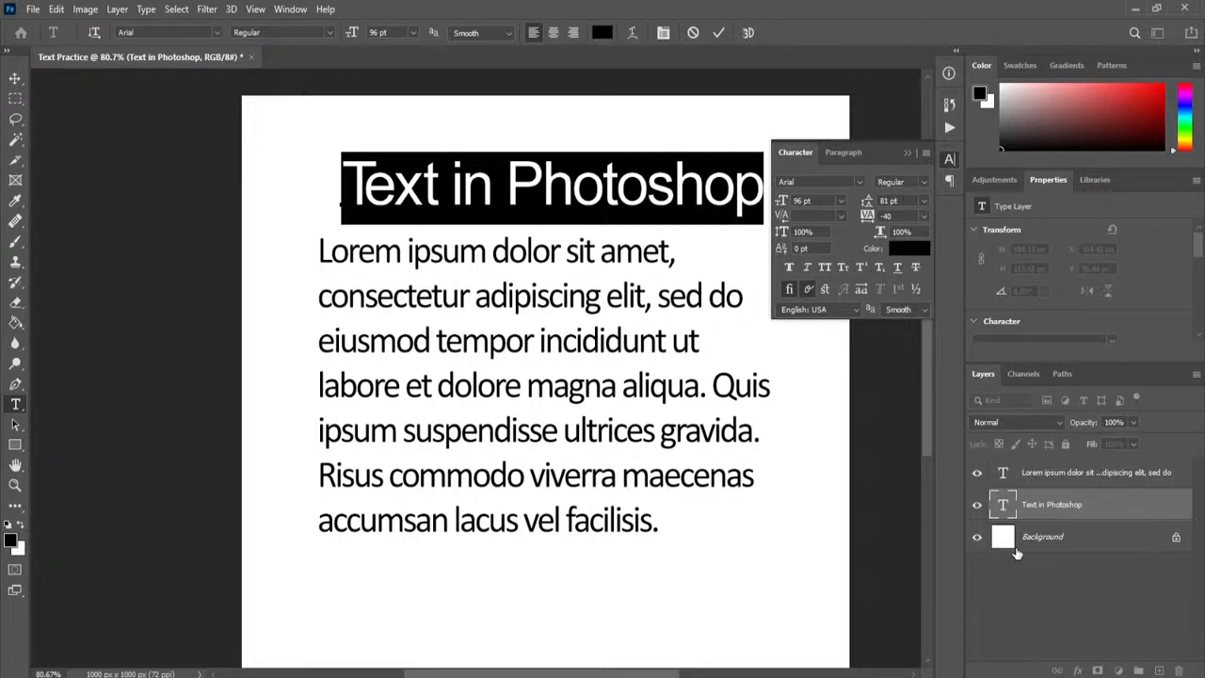
Select all the paragraph text and set its tracking to -5
double_click(1003, 476)
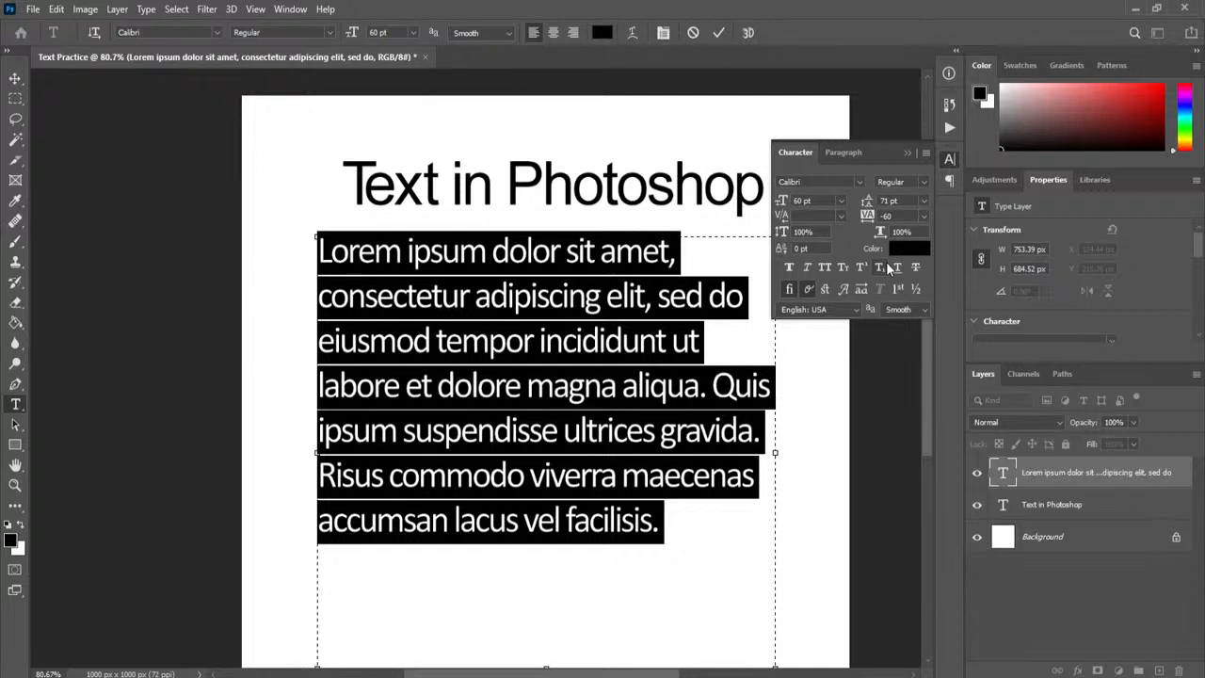
left_click(923, 216)
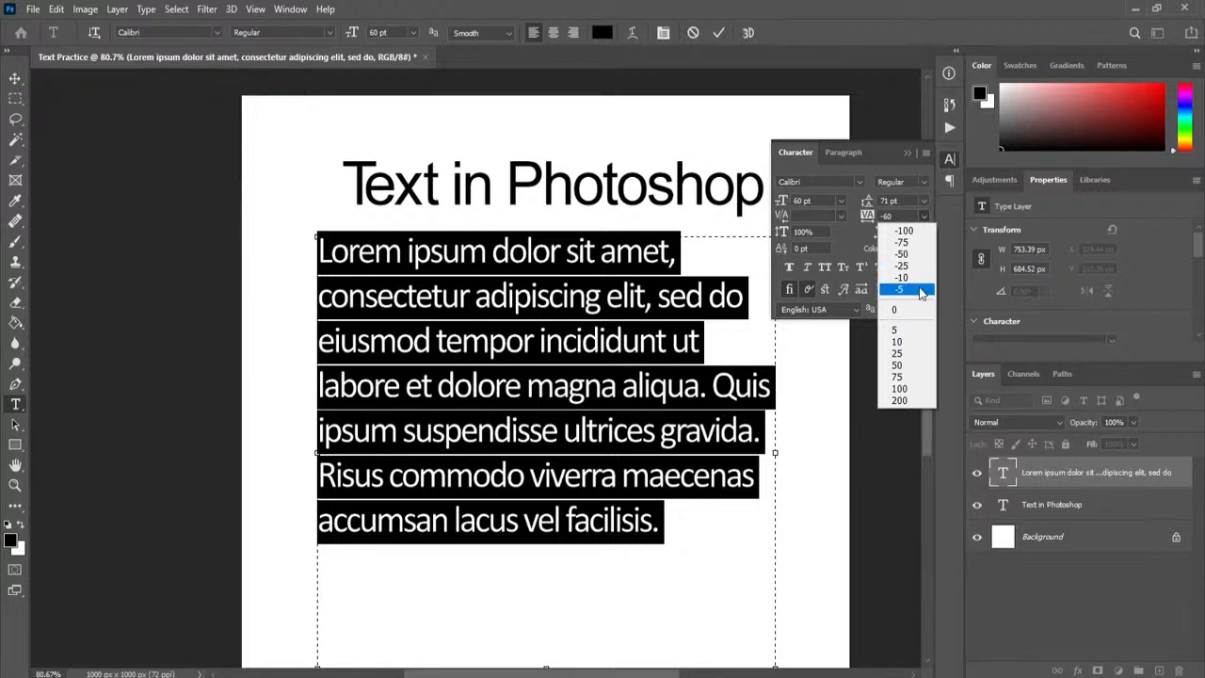
left_click(921, 291)
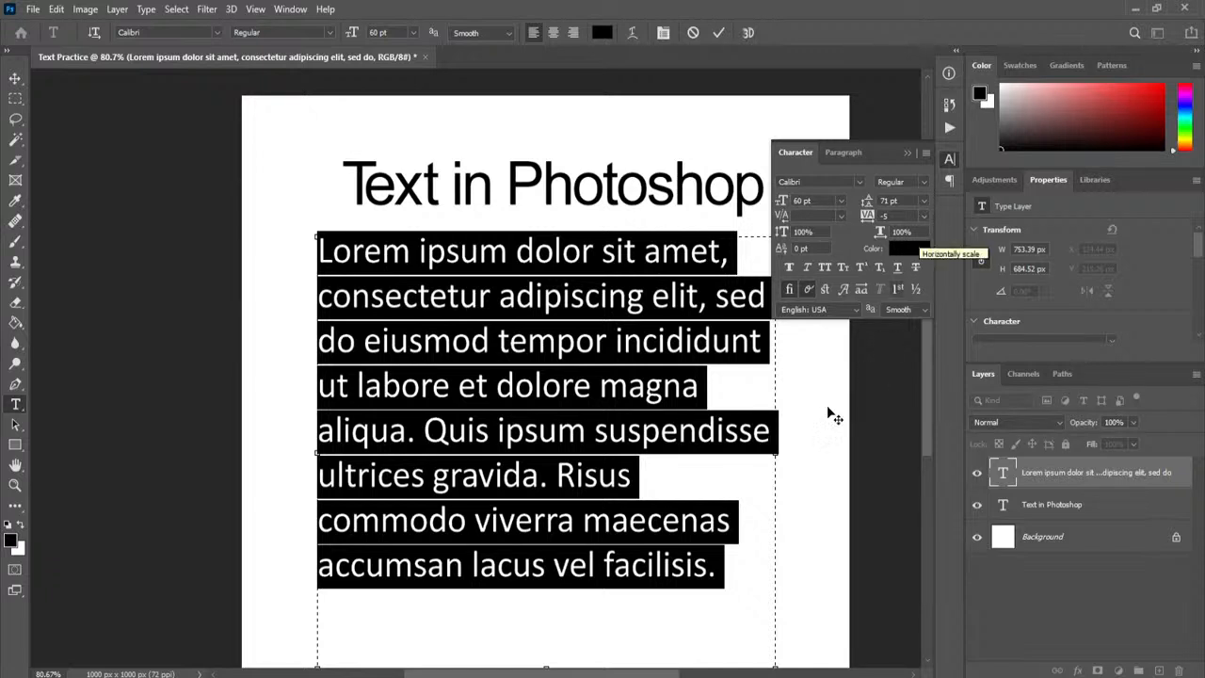
Shorten the paragraph's text box from its lower edge to about 562 px high, just below the last line
left_click_drag(924, 380, 927, 412)
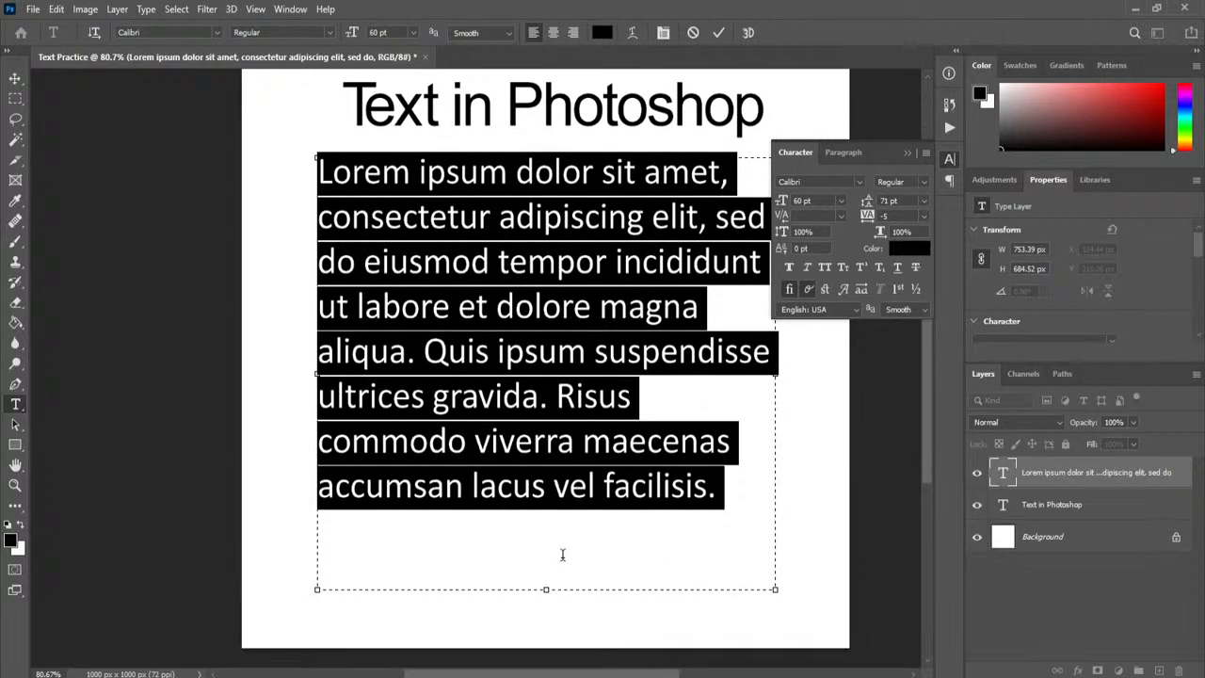
left_click(718, 490)
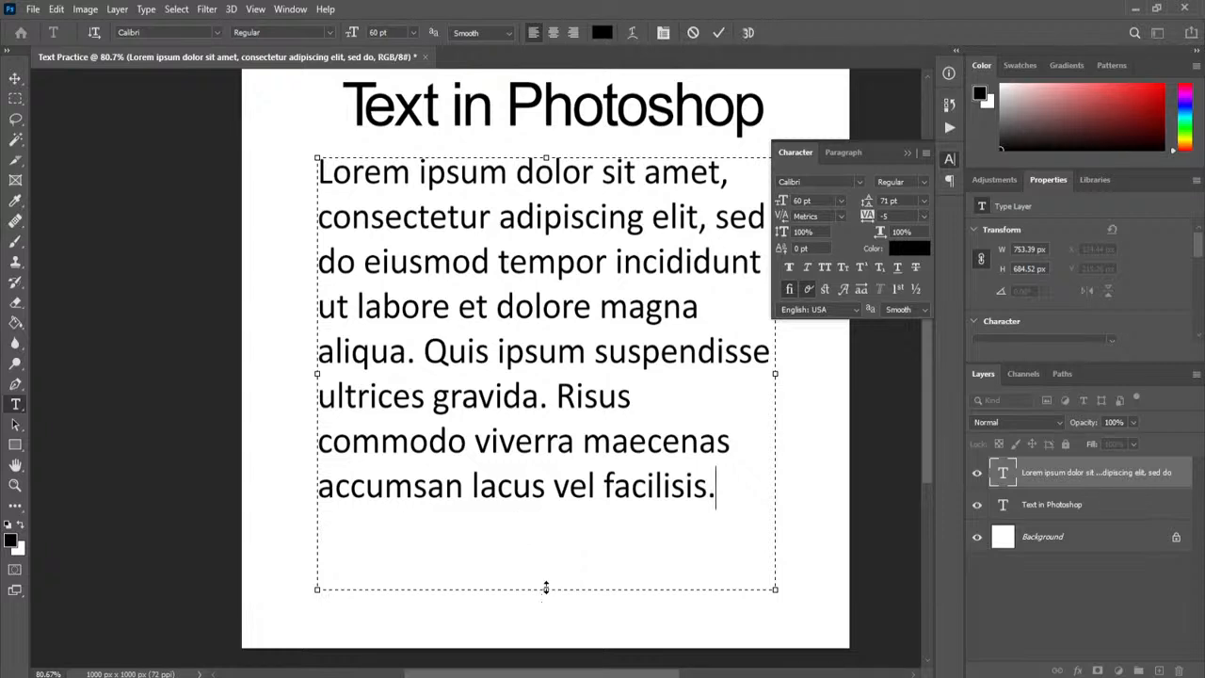
left_click_drag(546, 588, 546, 546)
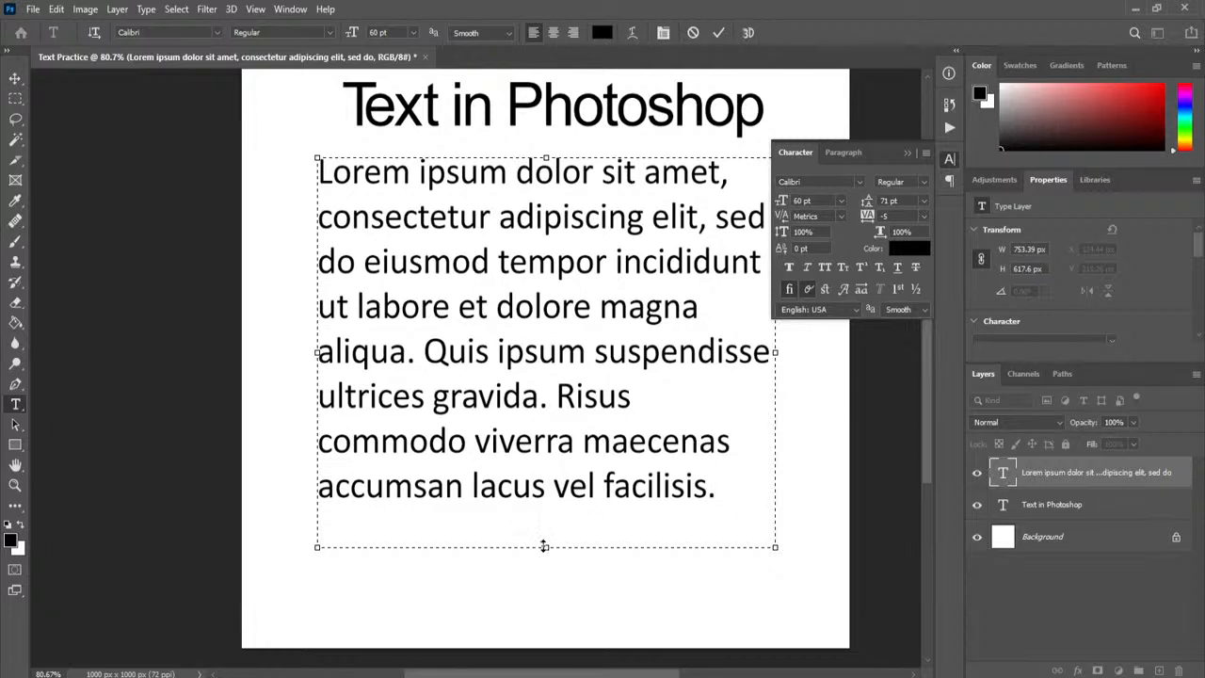
left_click_drag(544, 546, 547, 511)
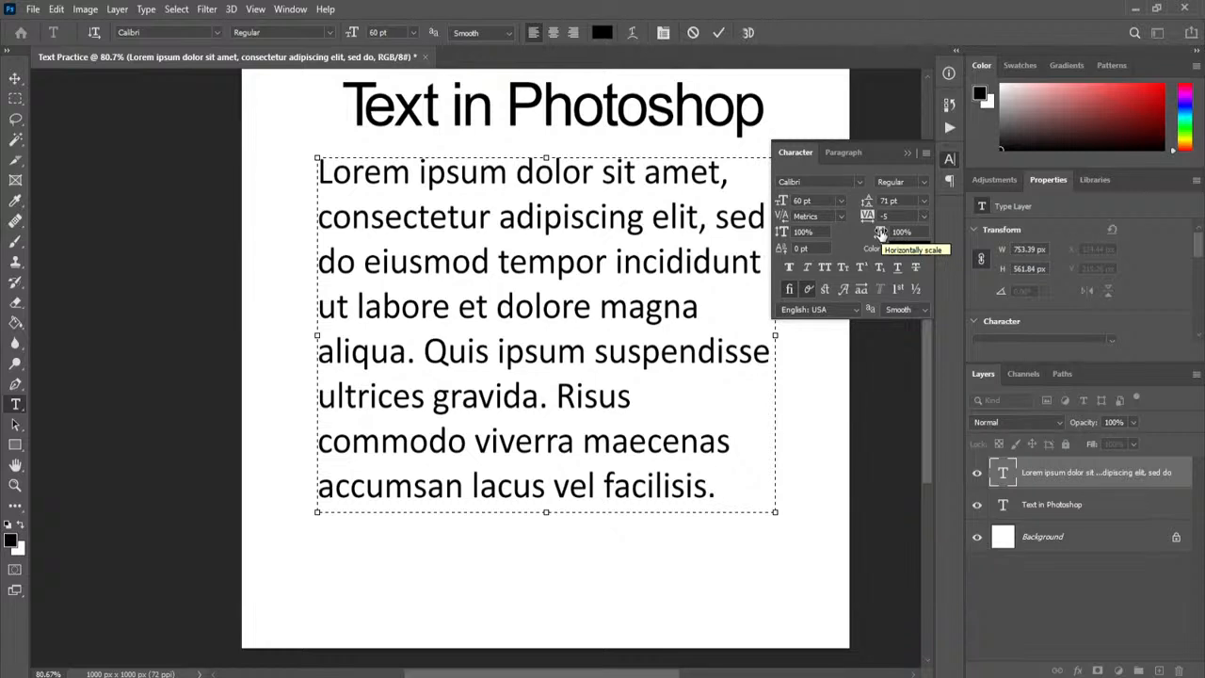
Select the title, try stretching its vertical scale to 209%, and restore it to 100%
double_click(1001, 506)
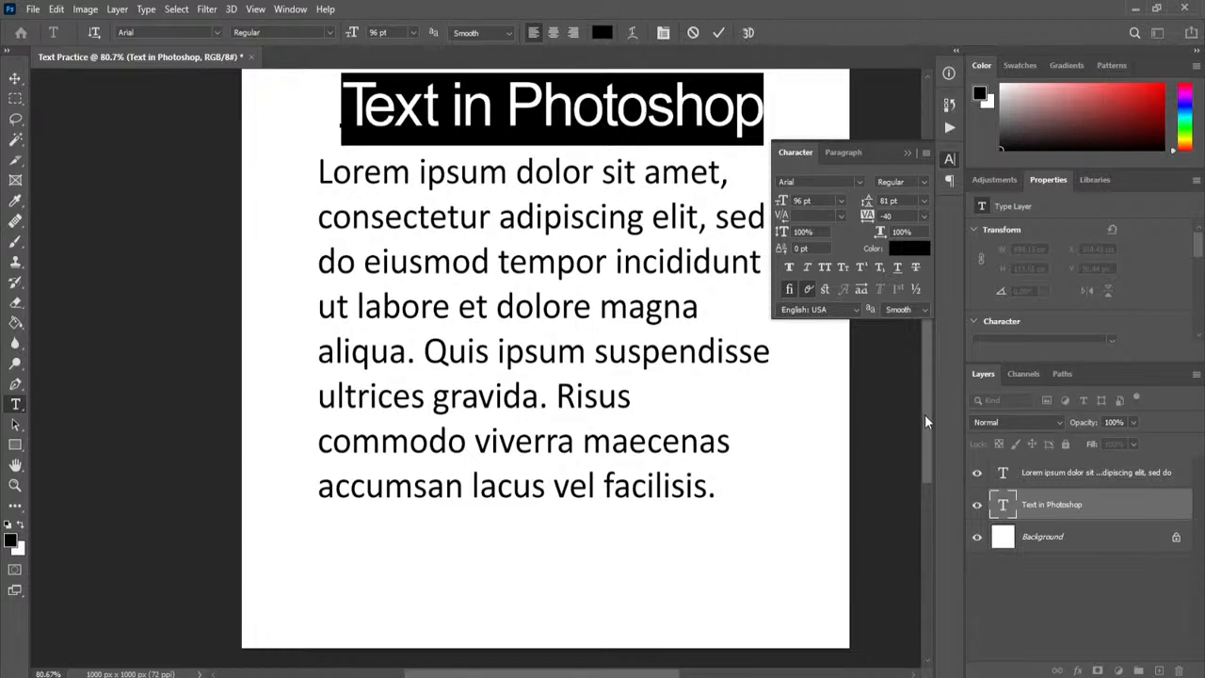
scroll(925, 414, "up", 2)
scroll(764, 409, "right", 2)
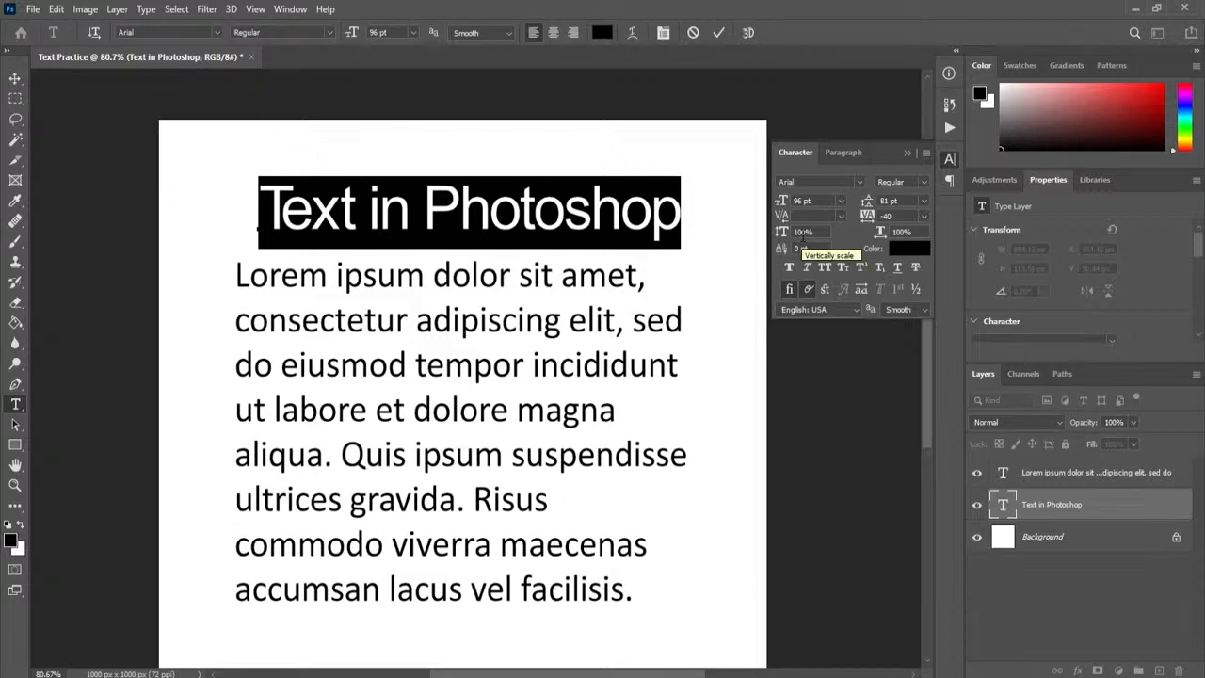
key("super+plus")
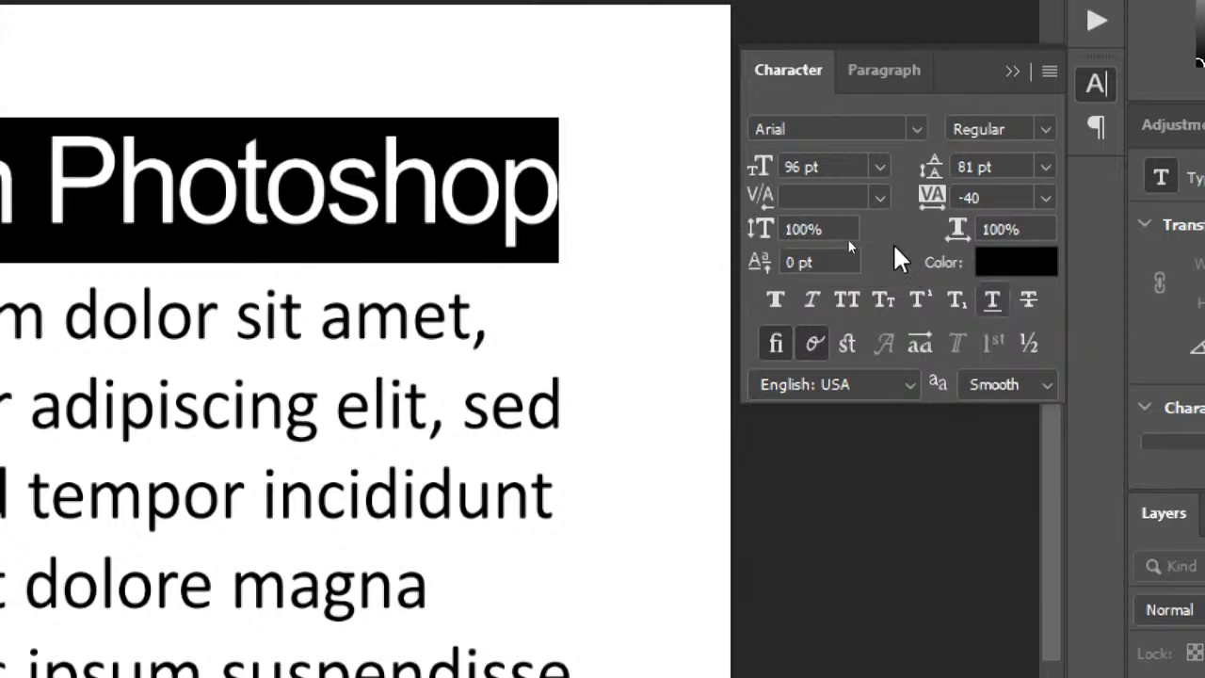
key("super+plus")
key("super+plus")
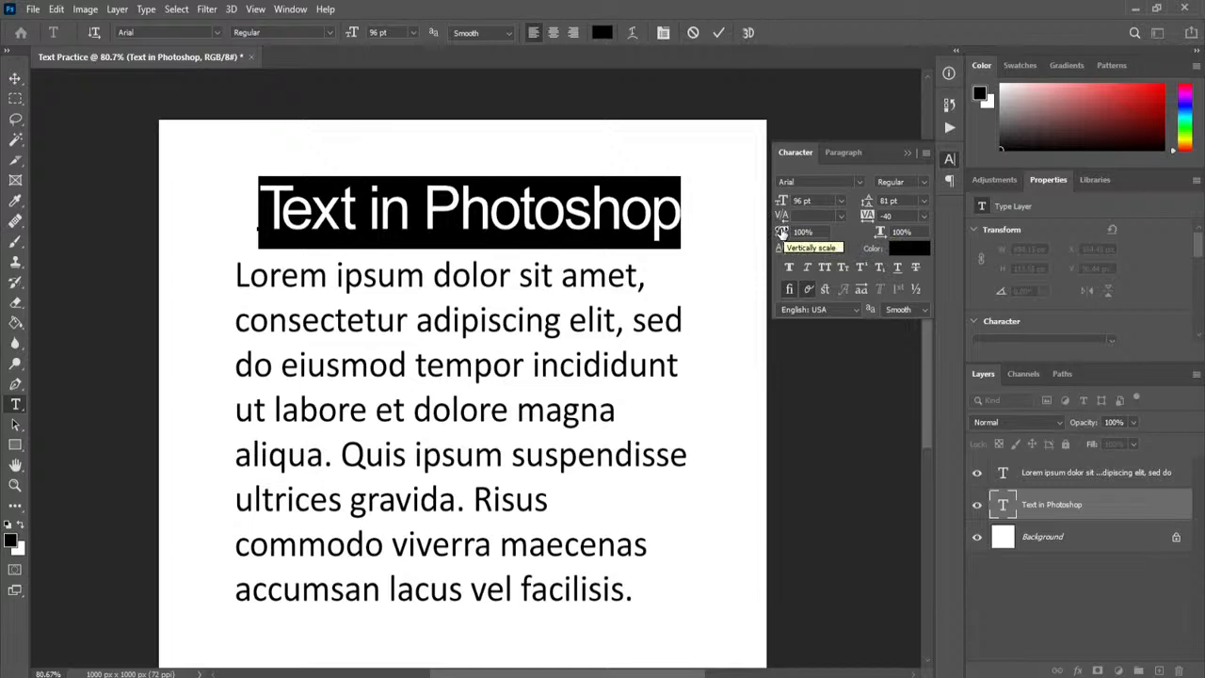
left_click_drag(782, 232, 819, 233)
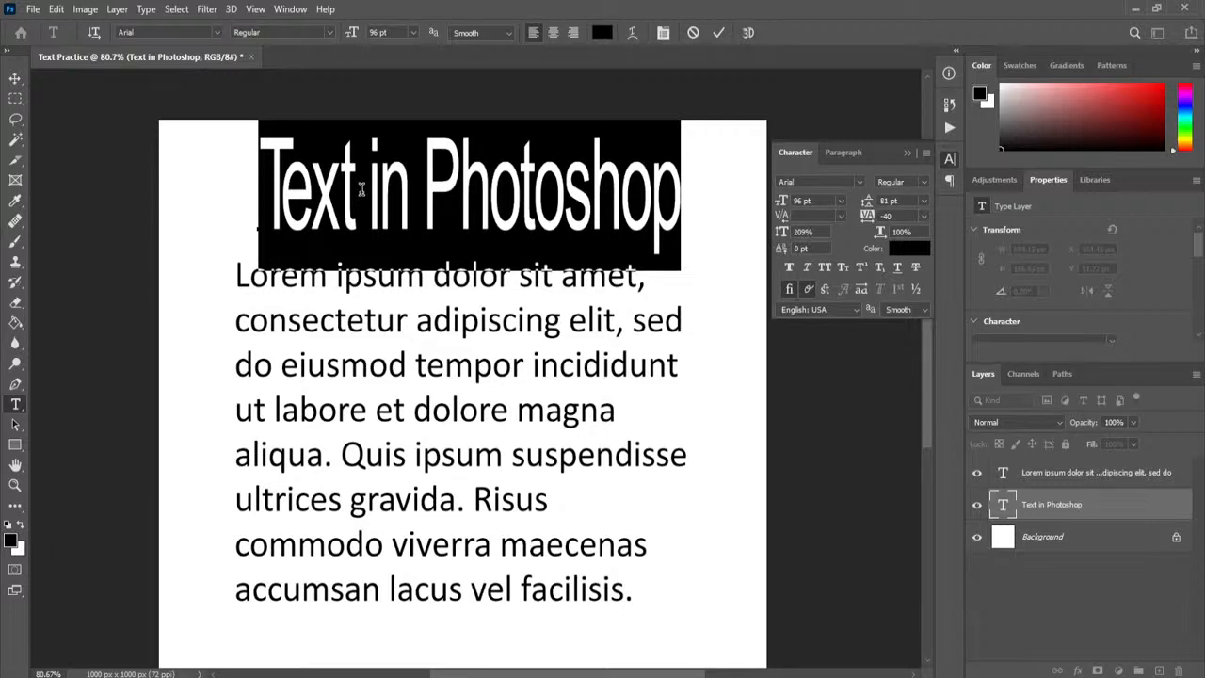
left_click(817, 232)
type("100")
left_click(694, 33)
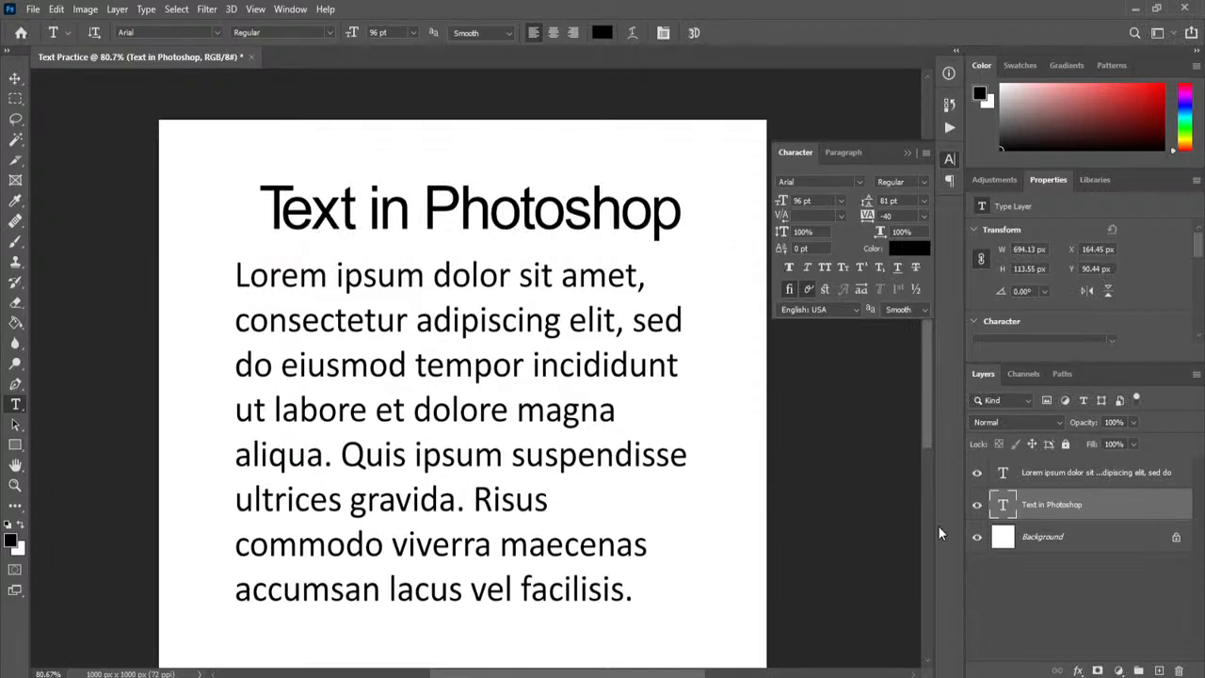
Select the title again, try widening its tracking to 260, and set the tracking back to -40
double_click(1003, 506)
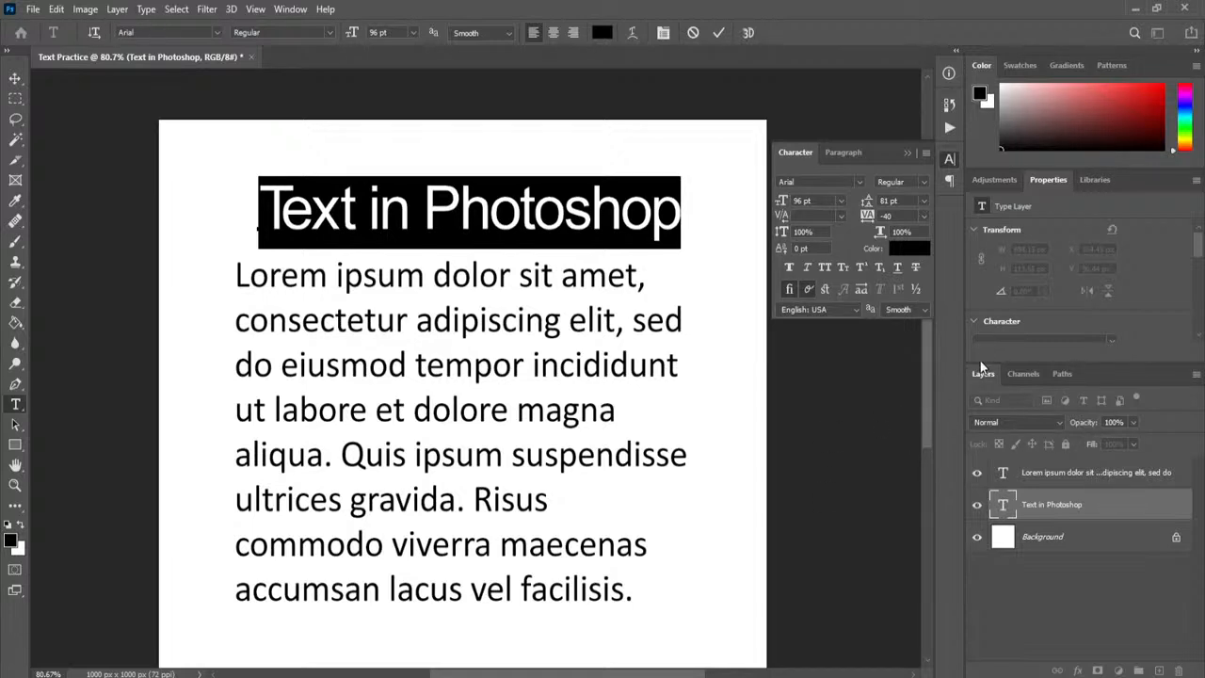
key("super+Tab")
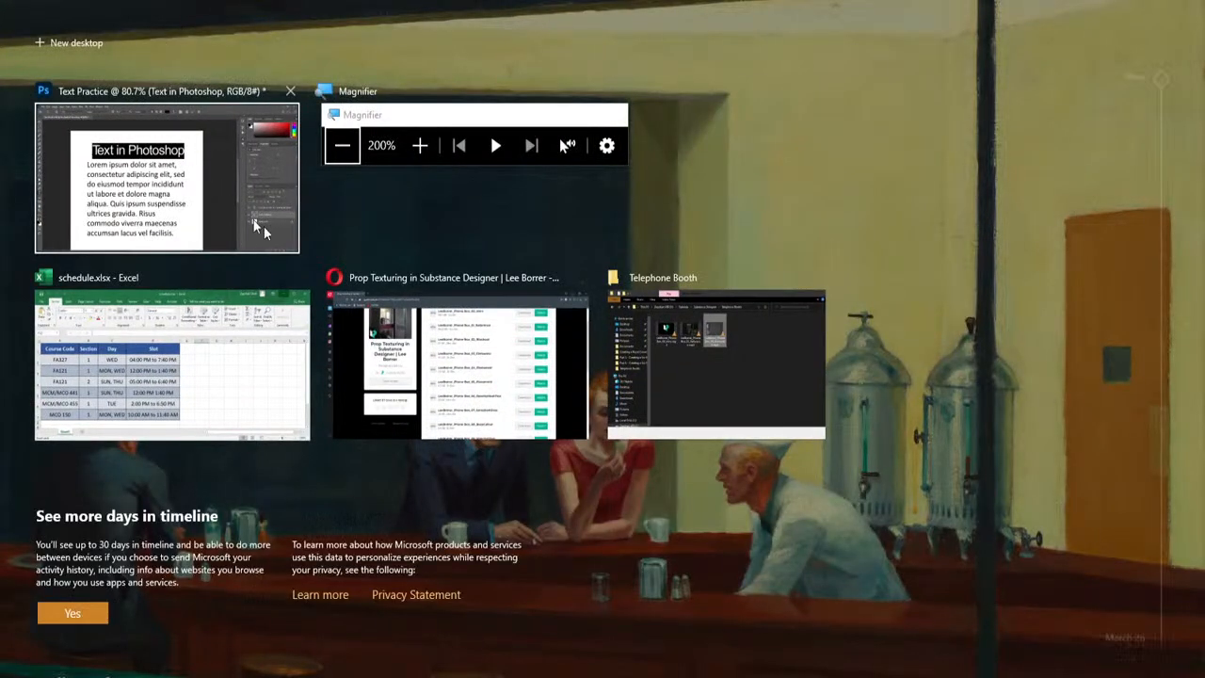
left_click(235, 214)
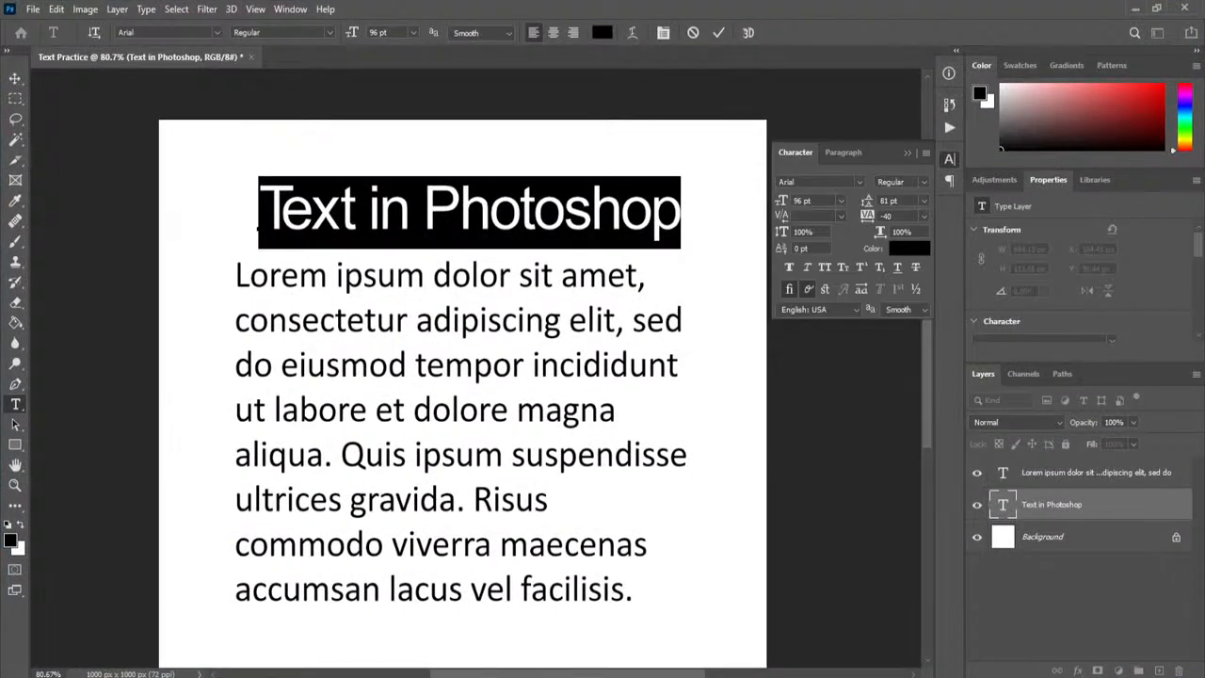
left_click(405, 137)
left_click_drag(866, 218, 877, 221)
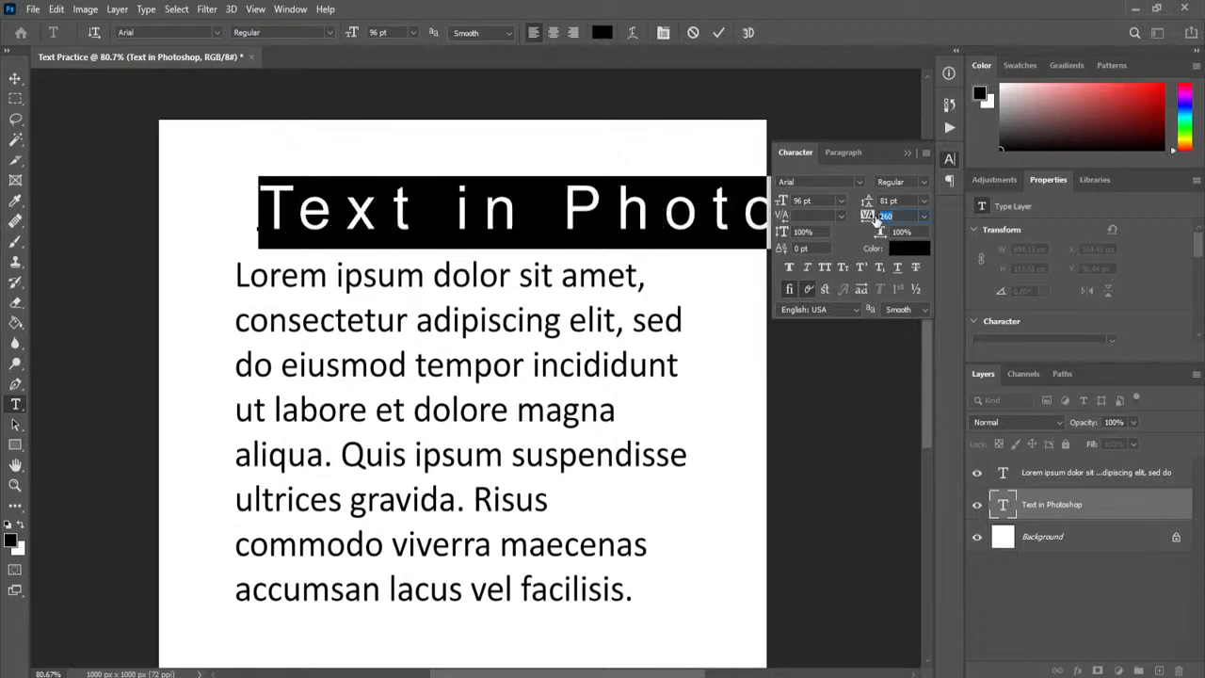
left_click(867, 217)
type("-40")
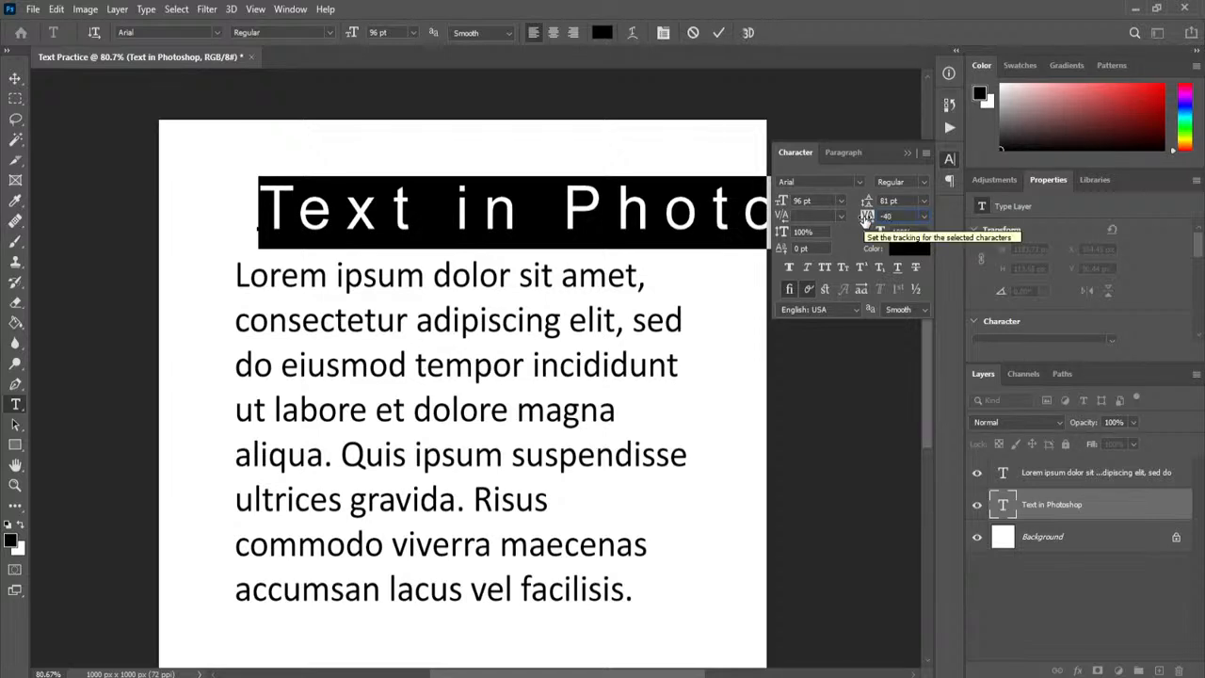
key("Return")
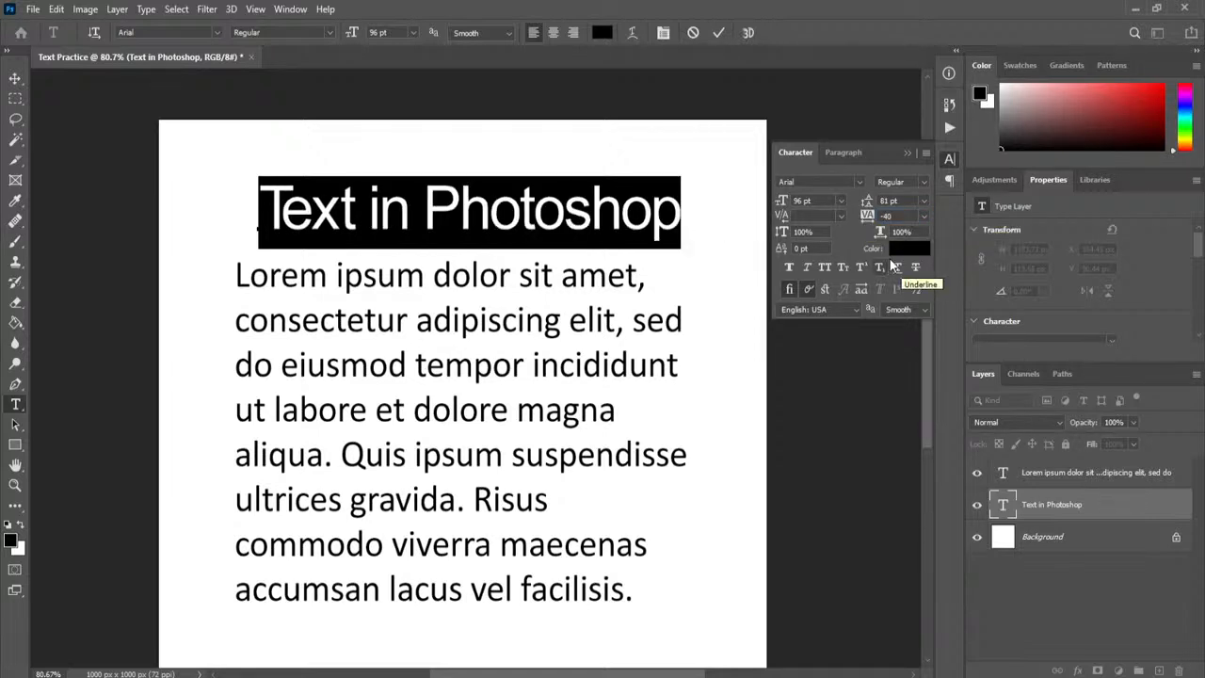
Try horizontal scales of 192% and 95% on the title, reset it to 100%, and set the font size to 97 pt
left_click_drag(880, 234, 921, 230)
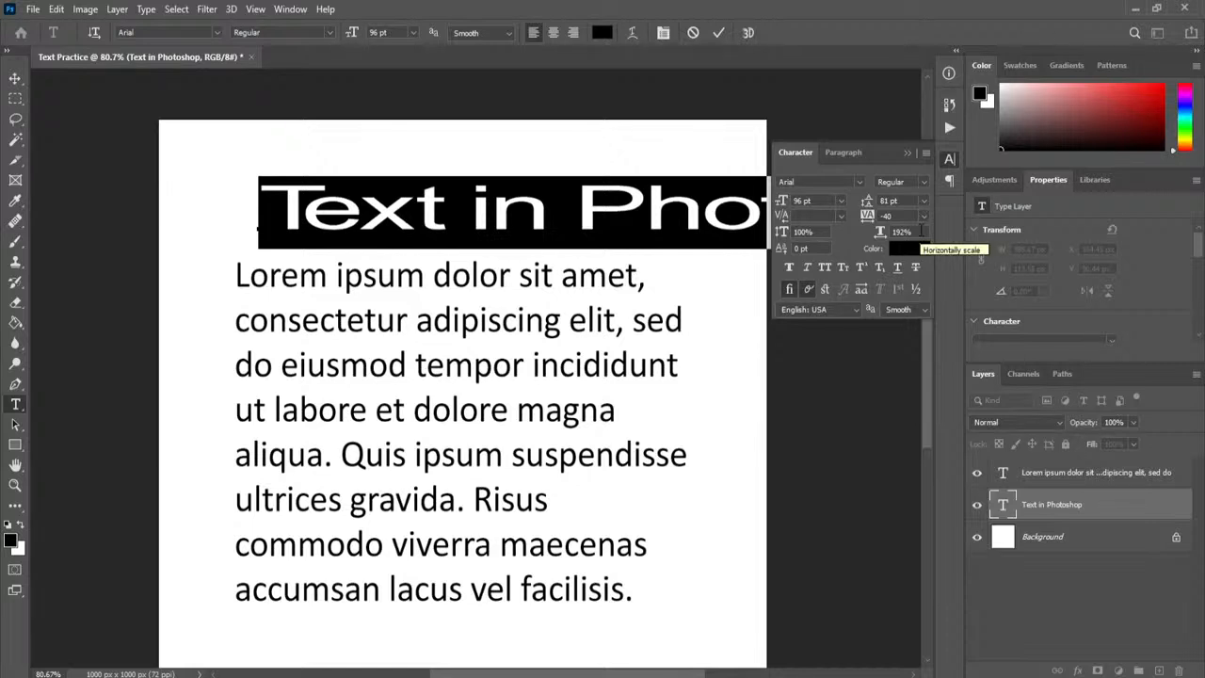
mouse_move(879, 233)
left_mouse_down()
mouse_move(848, 231)
mouse_move(878, 232)
mouse_move(862, 236)
left_mouse_up()
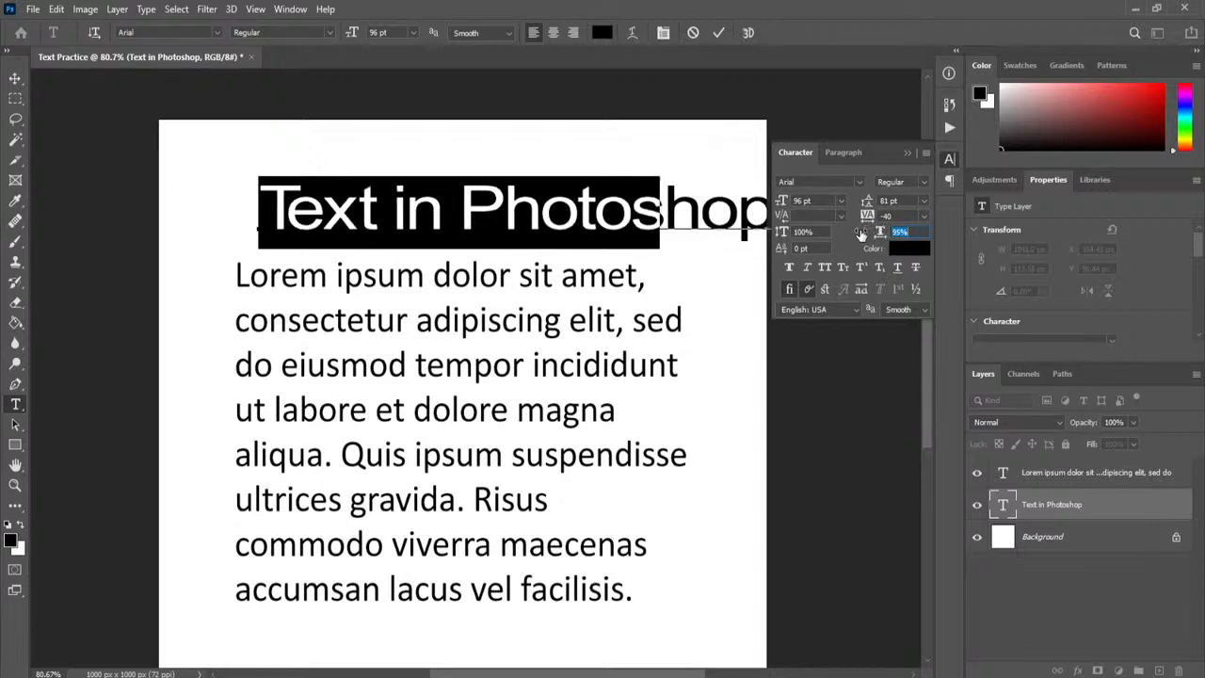
left_click(875, 233)
type("100")
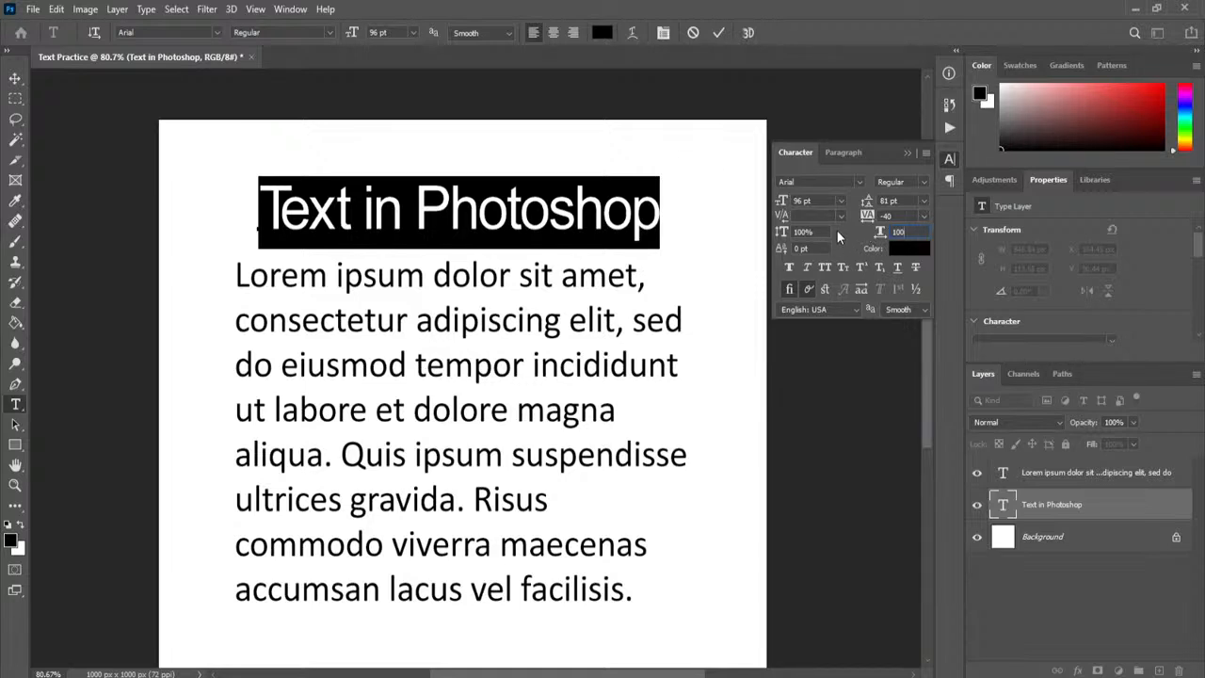
left_click(822, 232)
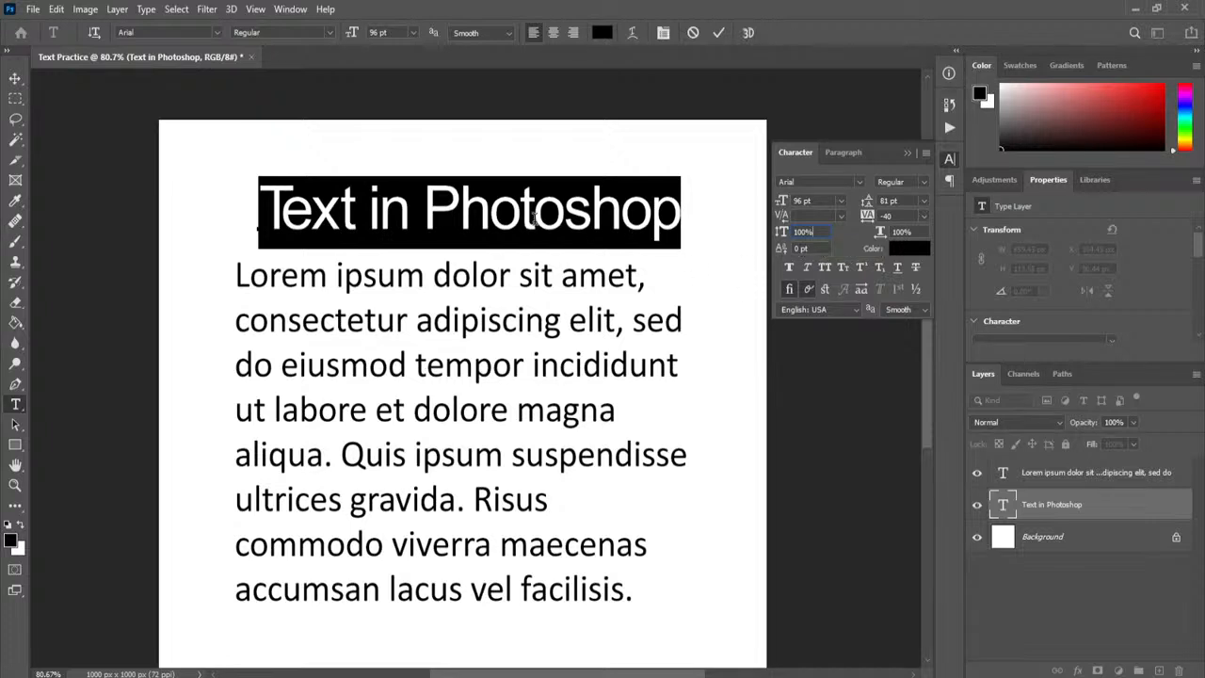
mouse_move(782, 201)
left_mouse_down()
mouse_move(801, 195)
mouse_move(772, 207)
left_mouse_up()
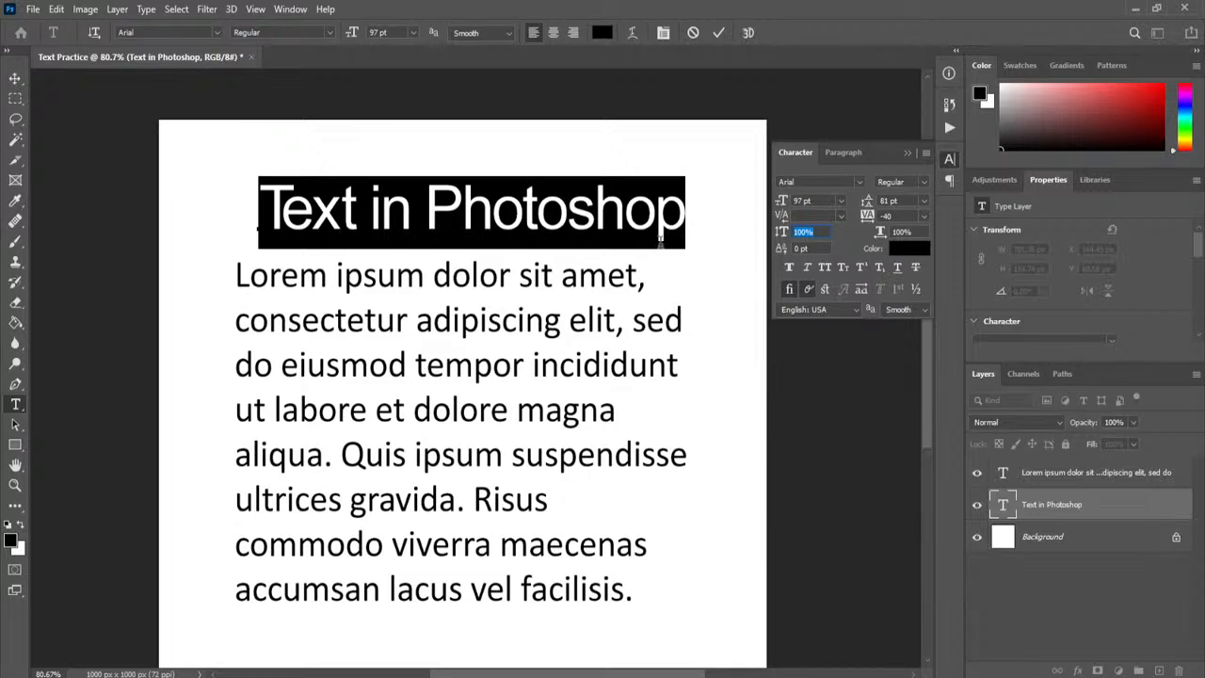
Try narrowing the title to about 88% width and stretching it to about 400% height with Free Transform, and cancel the transform
left_click(56, 9)
left_click(123, 348)
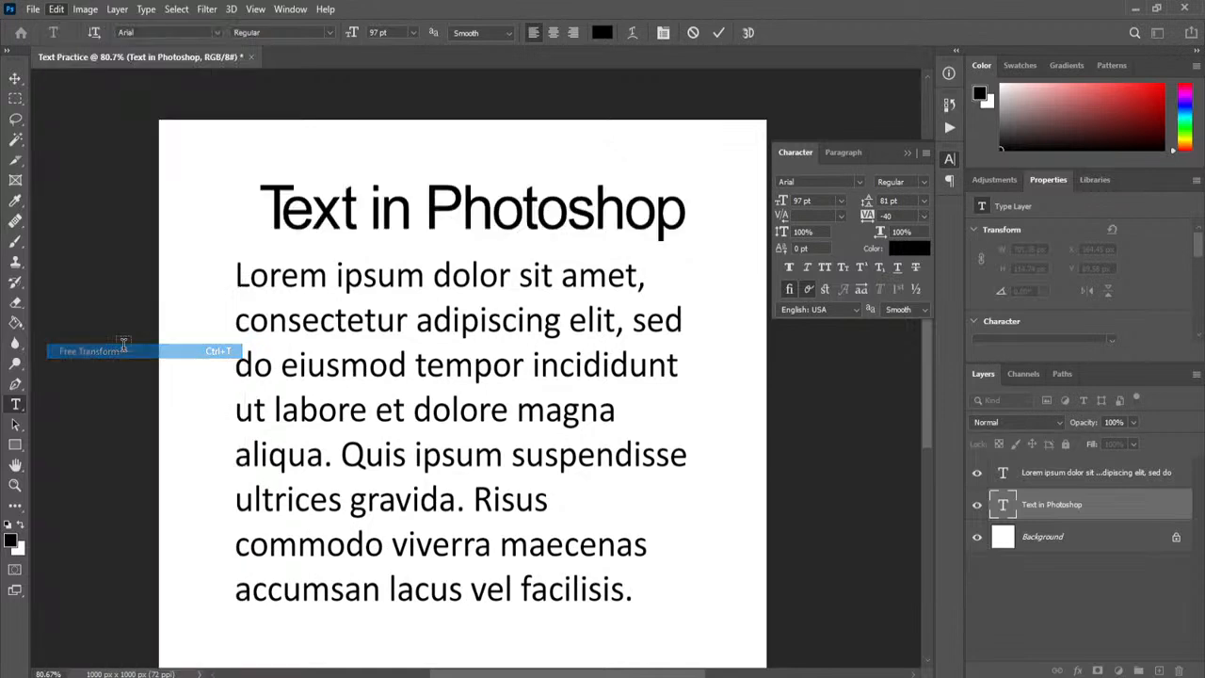
left_click_drag(259, 212, 666, 212)
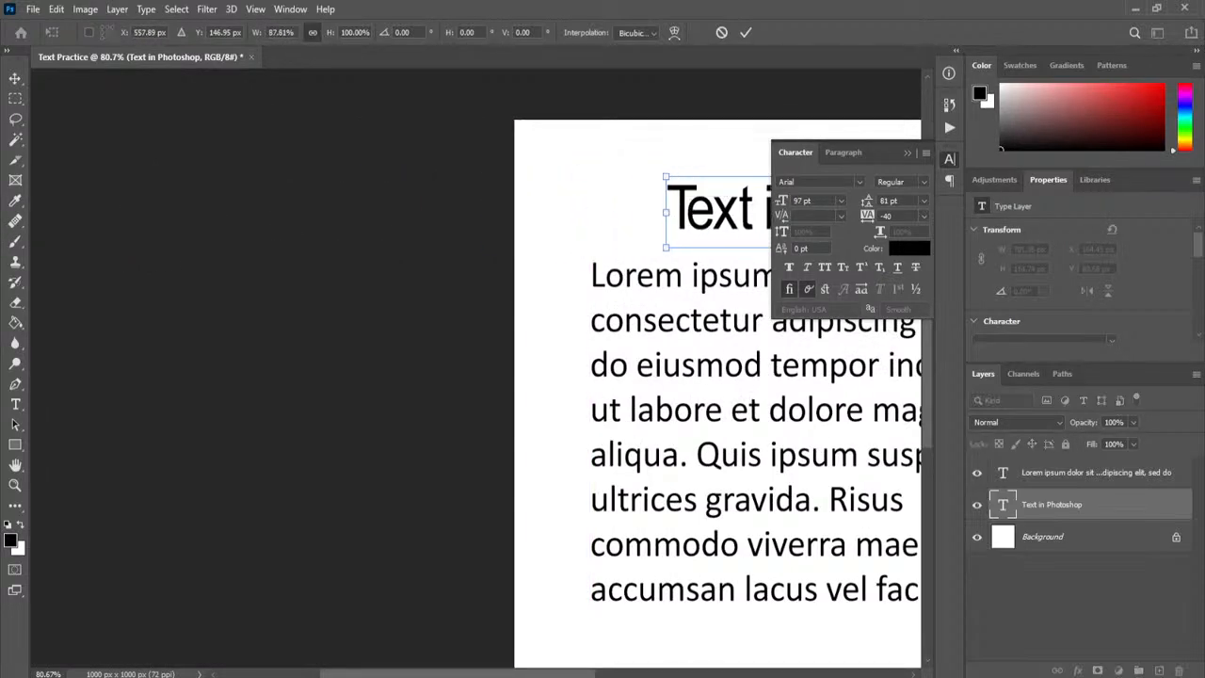
left_click_drag(429, 674, 563, 674)
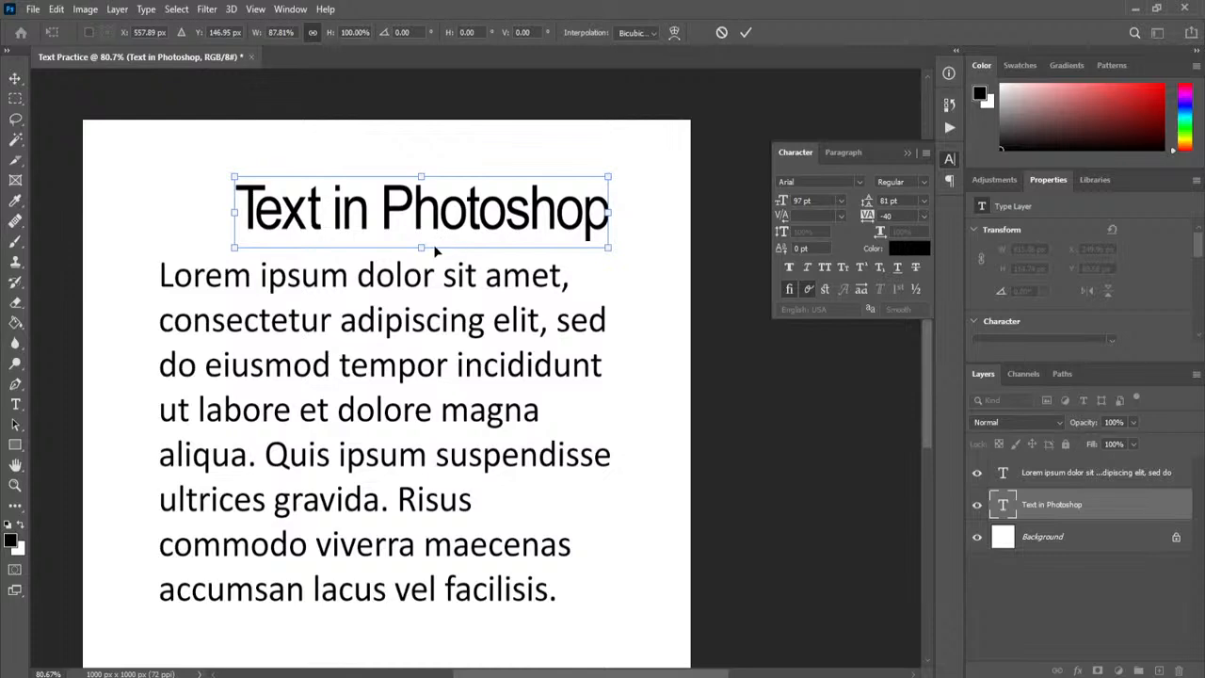
left_click_drag(422, 251, 433, 467)
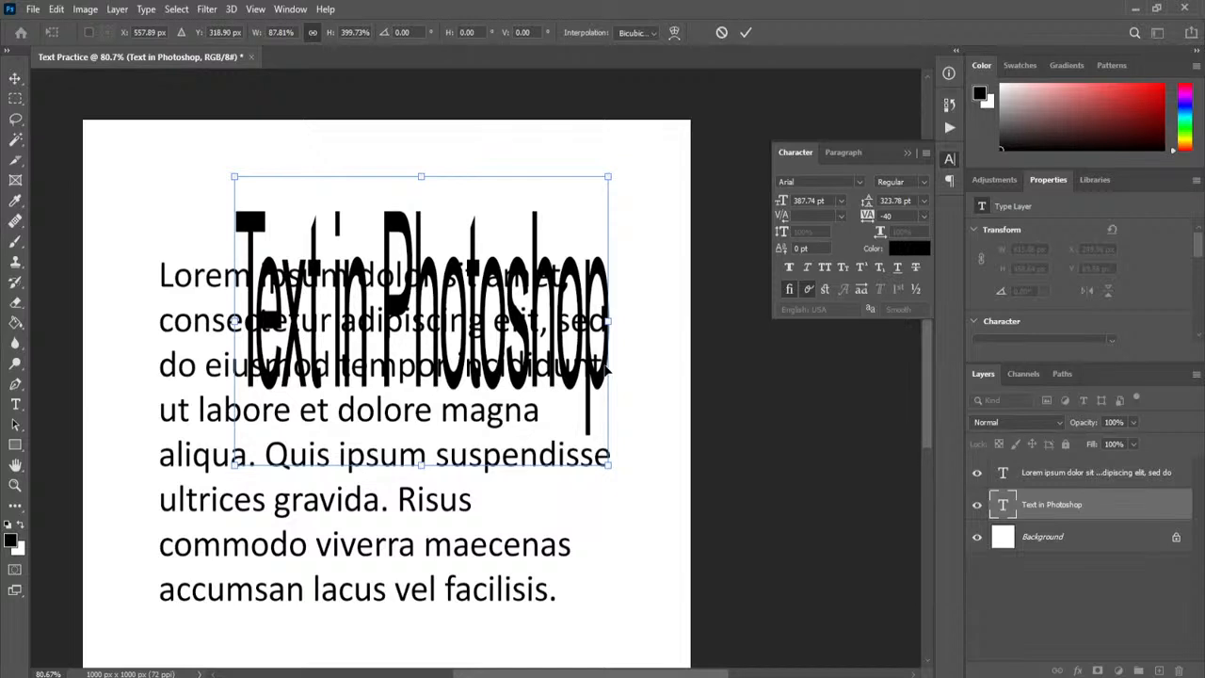
left_click(721, 32)
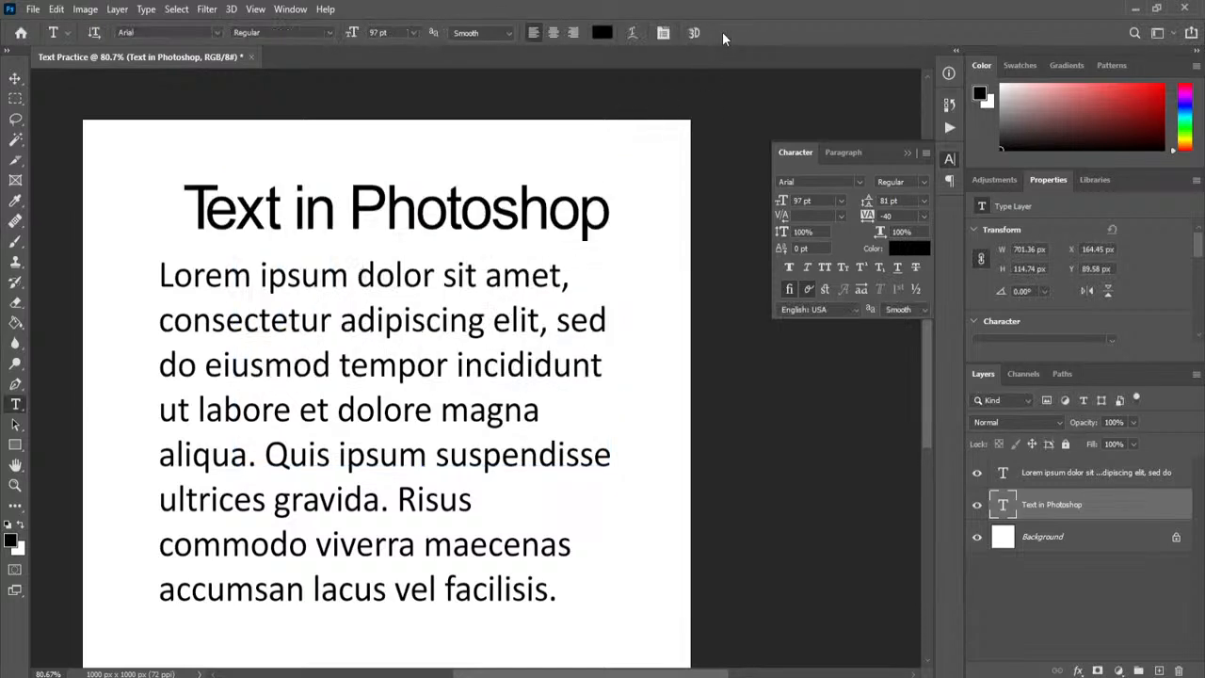
Scale the title proportionally to about 107% with Free Transform, lining it up with the paragraph's side edges, and apply the transform
left_click(56, 9)
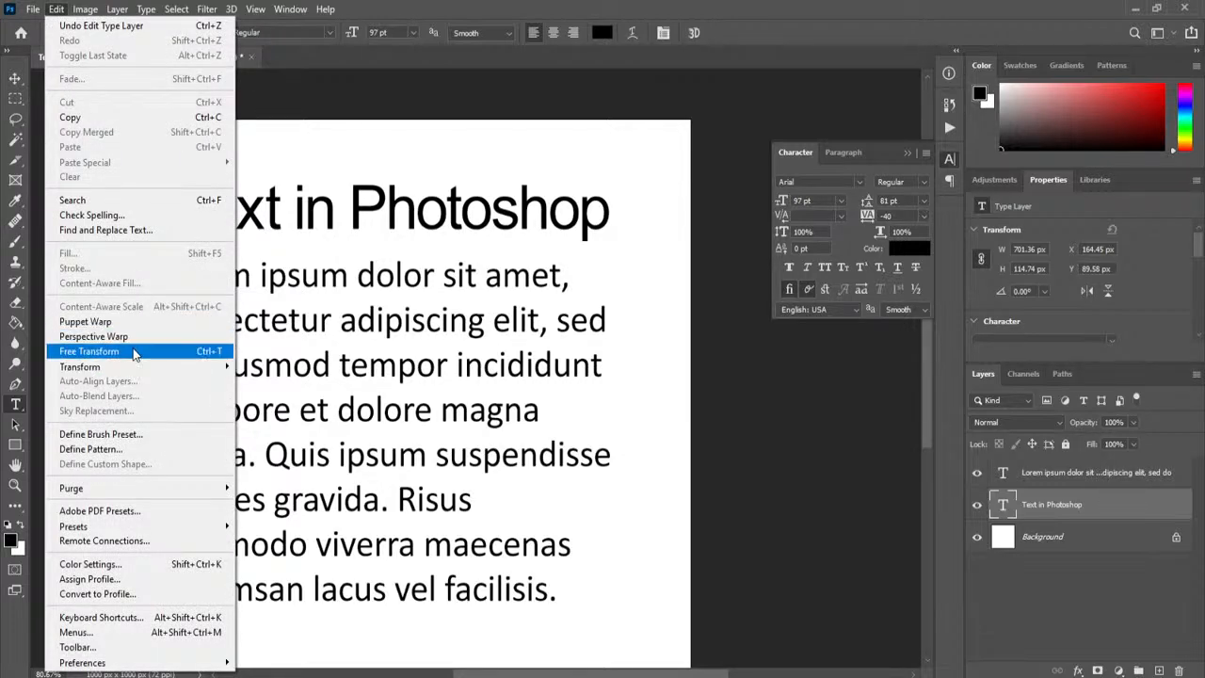
left_click(136, 352)
left_click_drag(180, 249, 155, 273)
left_click_drag(316, 238, 309, 238)
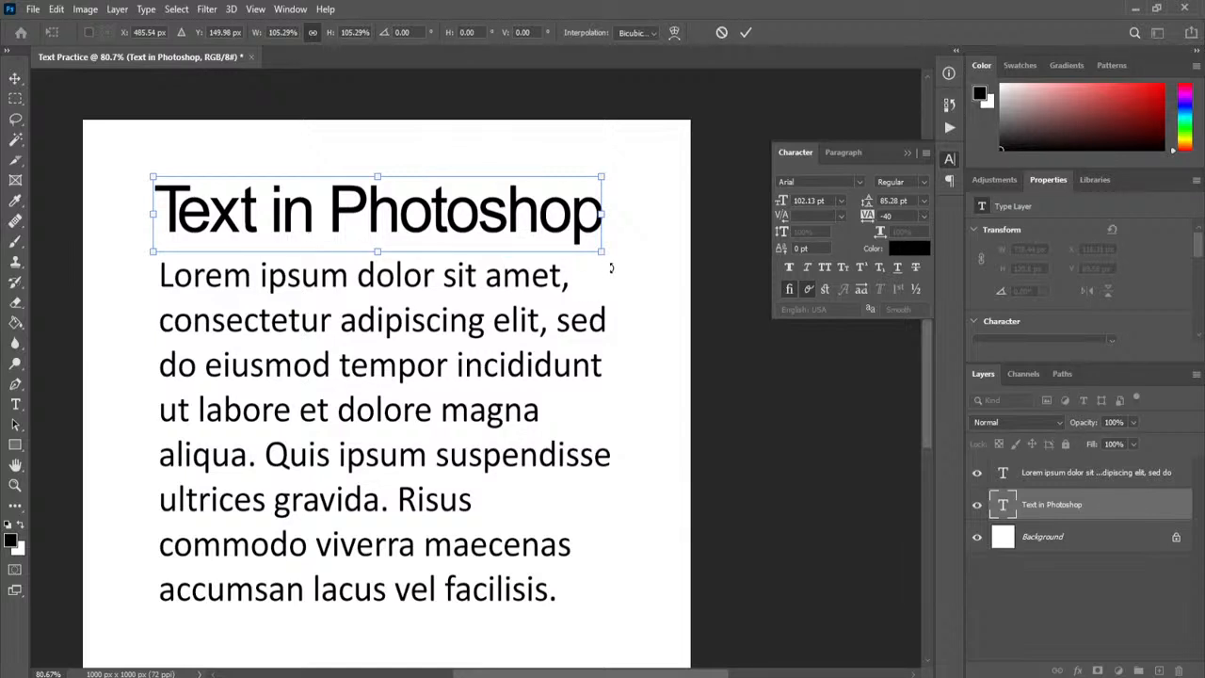
left_click_drag(597, 250, 631, 240)
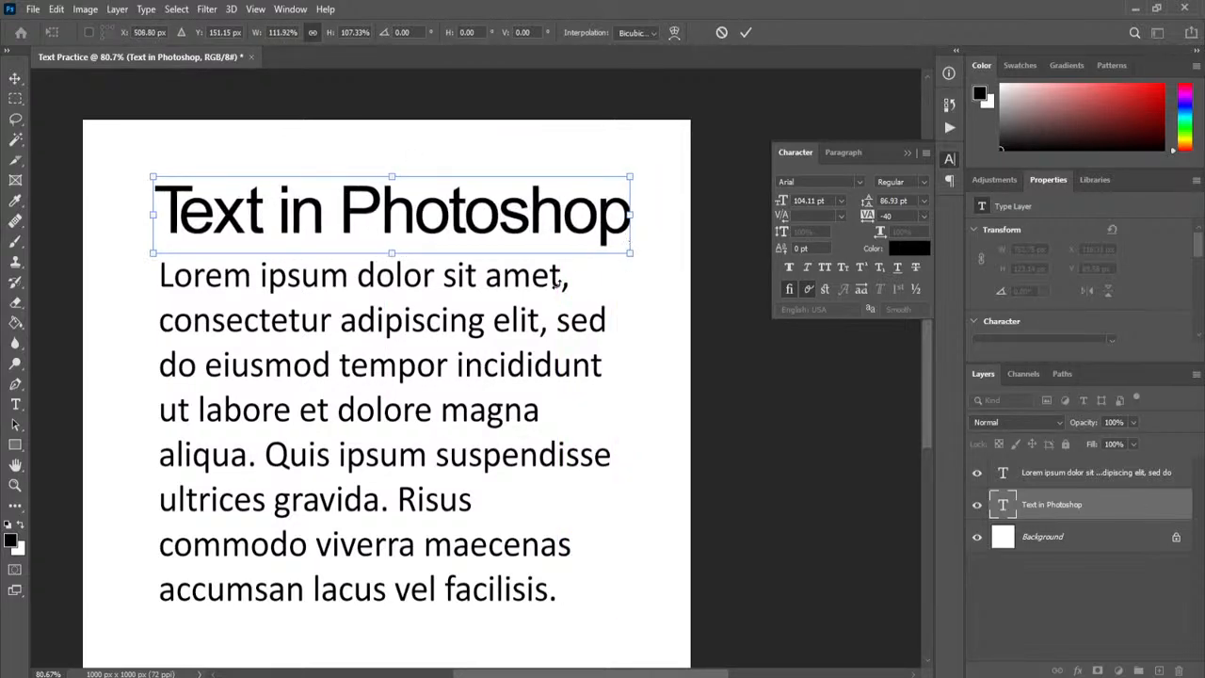
key("ctrl+z")
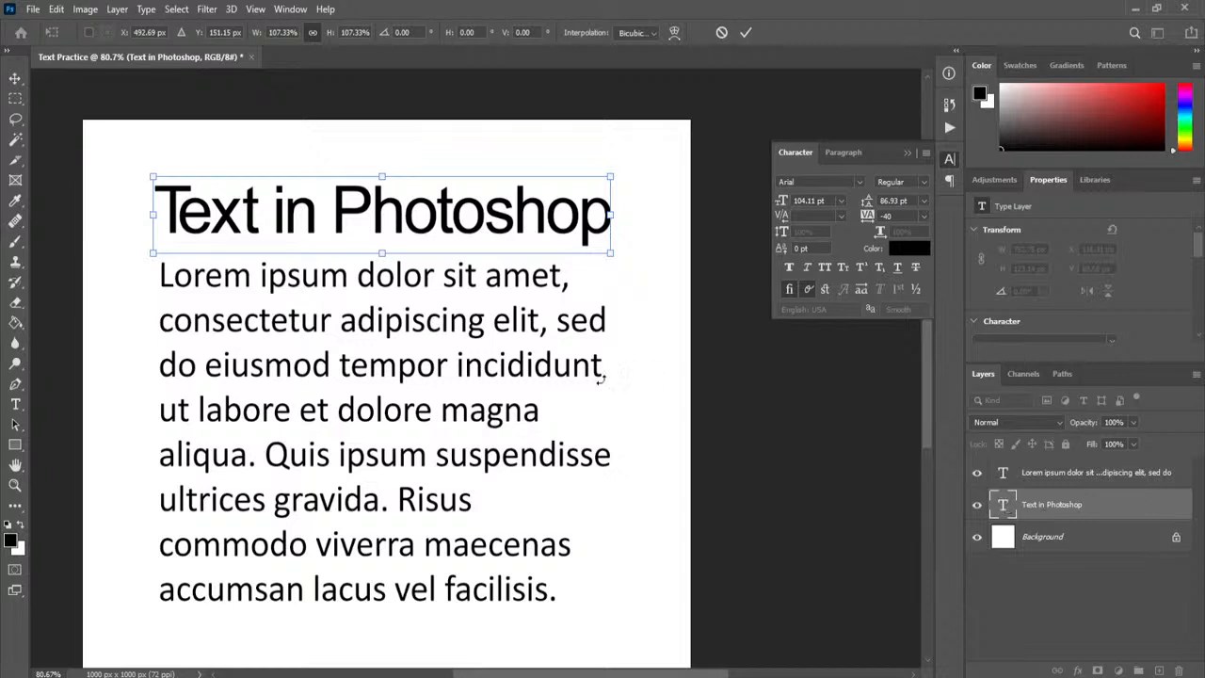
left_click(15, 78)
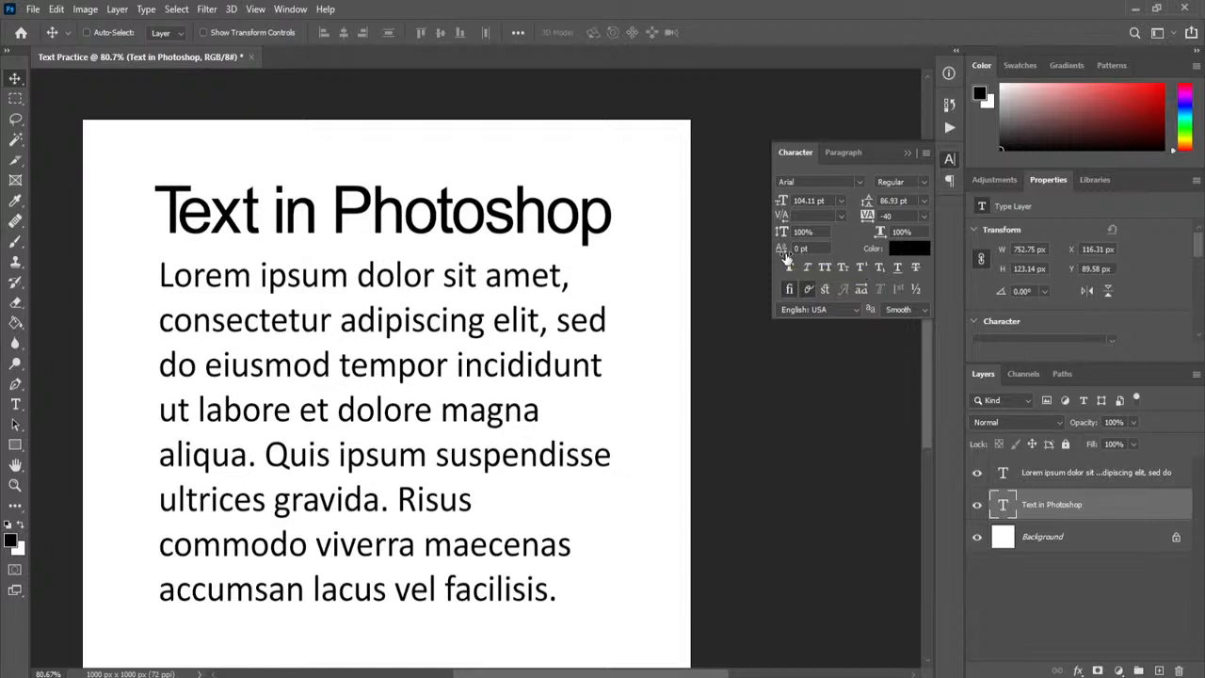
Replace the title text with "1st Exercise"
scroll(930, 429, "down", 5)
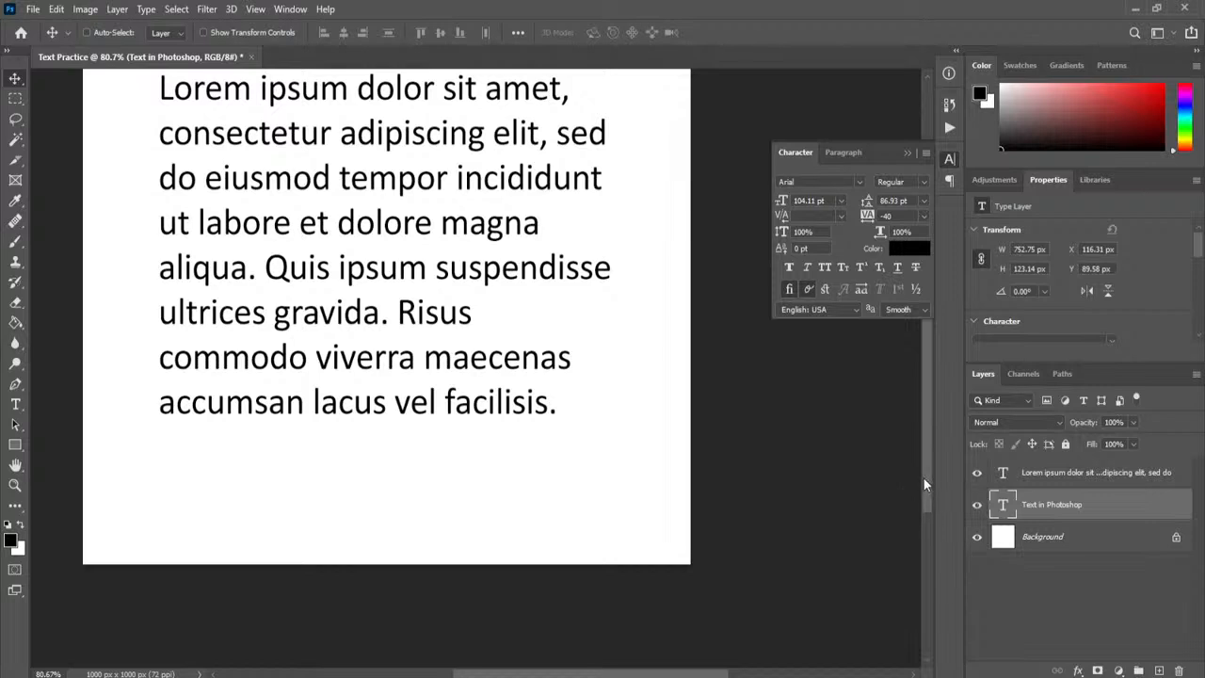
scroll(925, 462, "up", 3)
scroll(929, 429, "up", 2)
double_click(1006, 506)
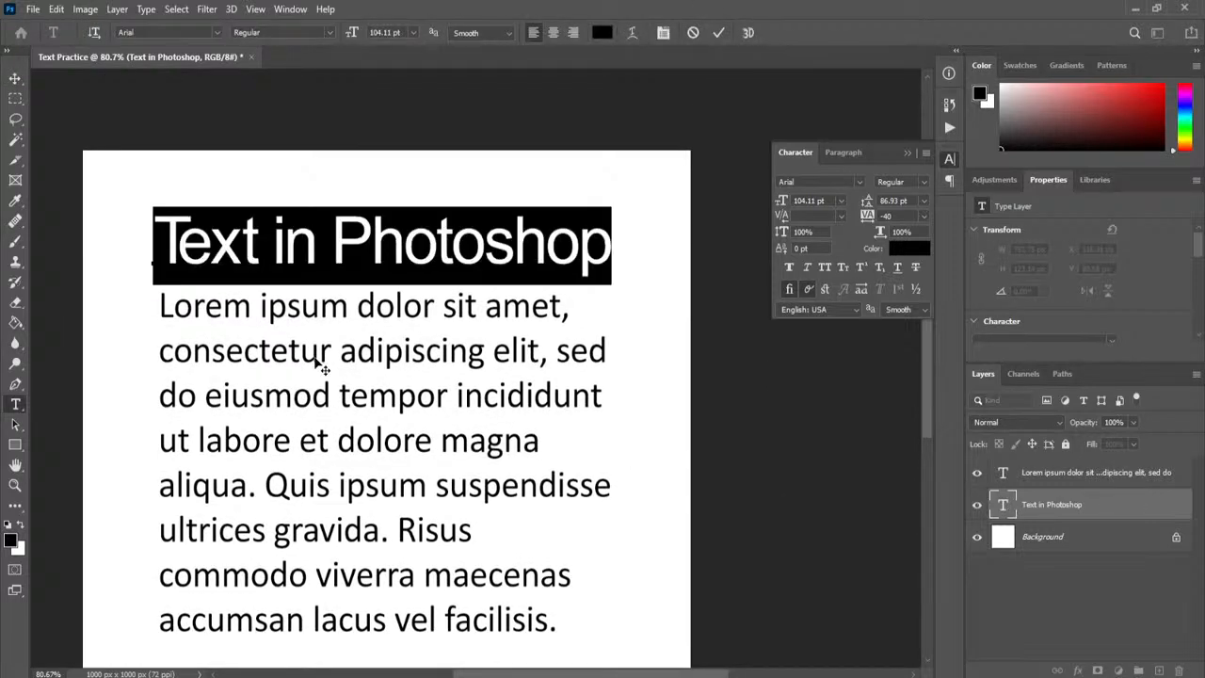
type("1st")
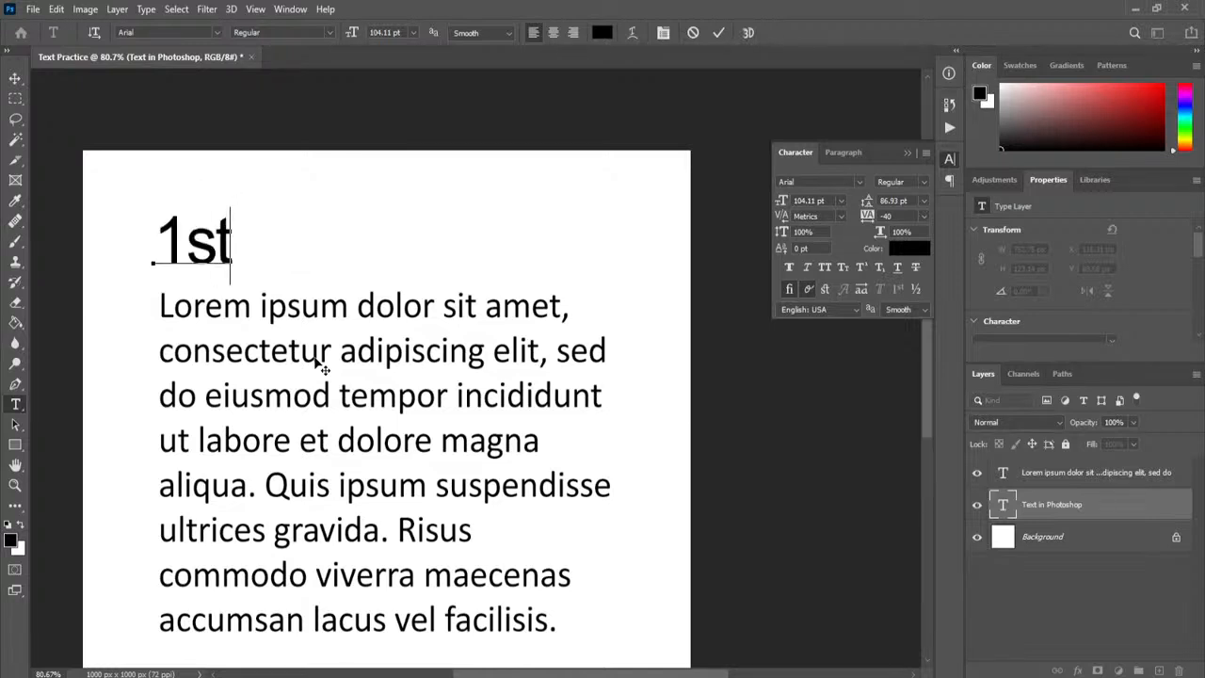
type(" Exercise")
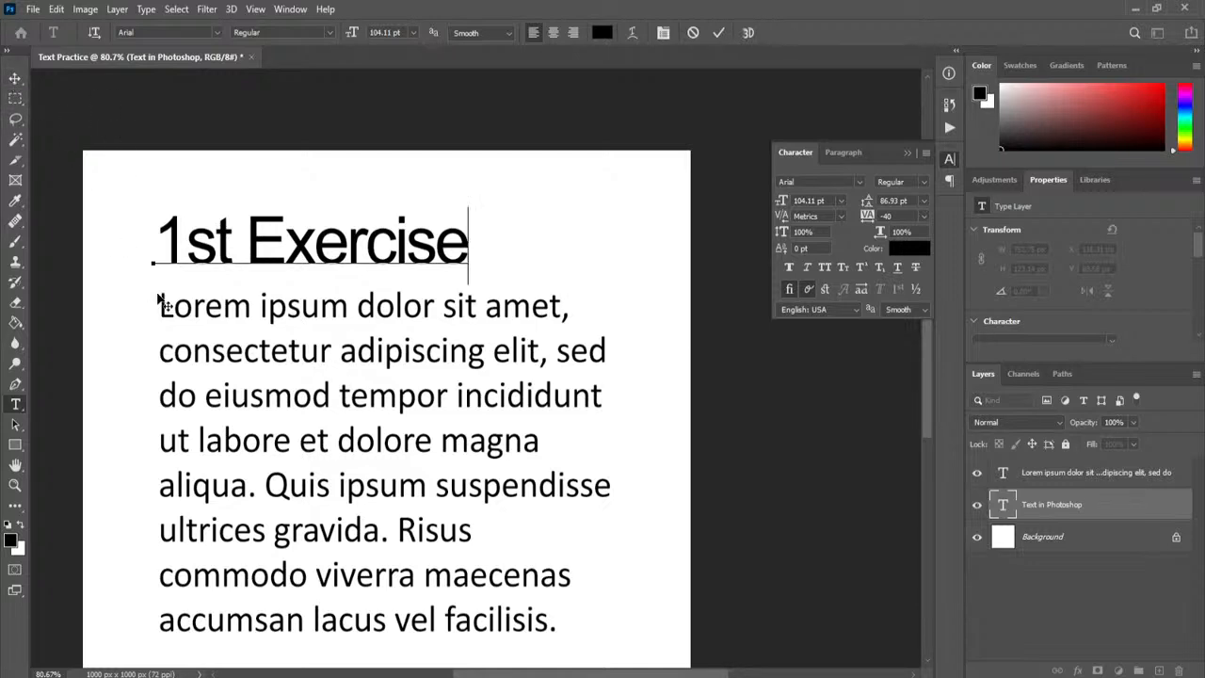
Reduce the "st" in the title to 51 pt and set the kerning between it and the "1" to -110
left_click_drag(232, 246, 185, 246)
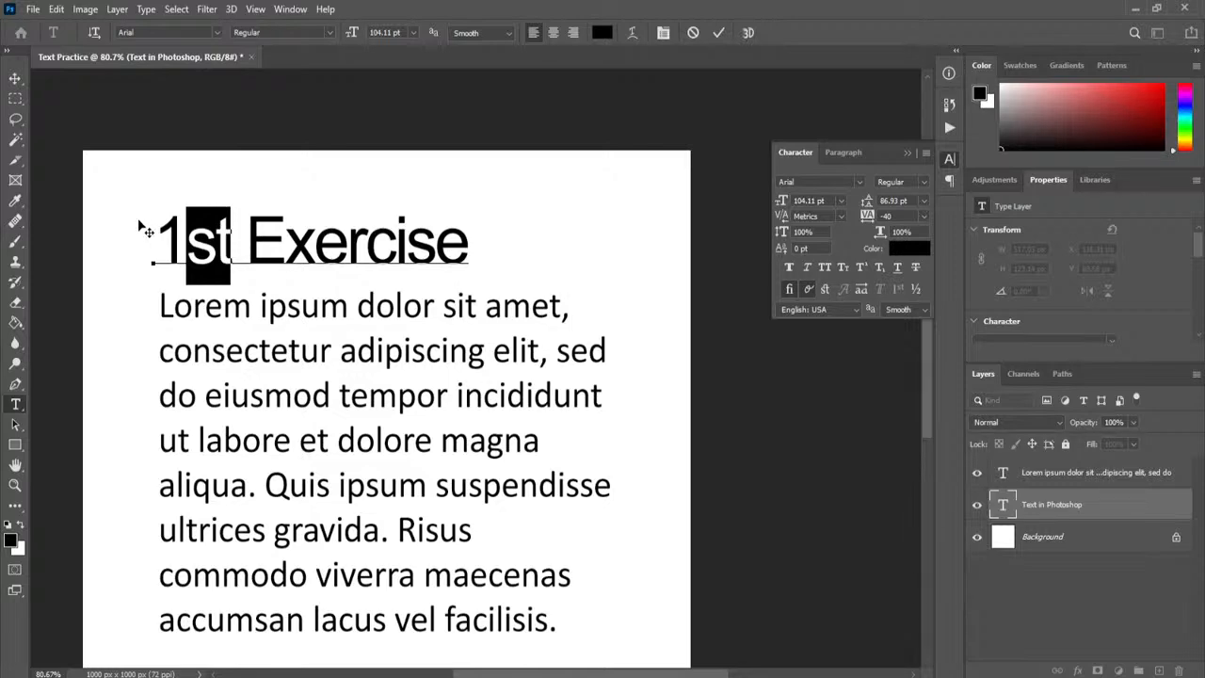
scroll(129, 217, "up", 5)
scroll(176, 221, "up", 2)
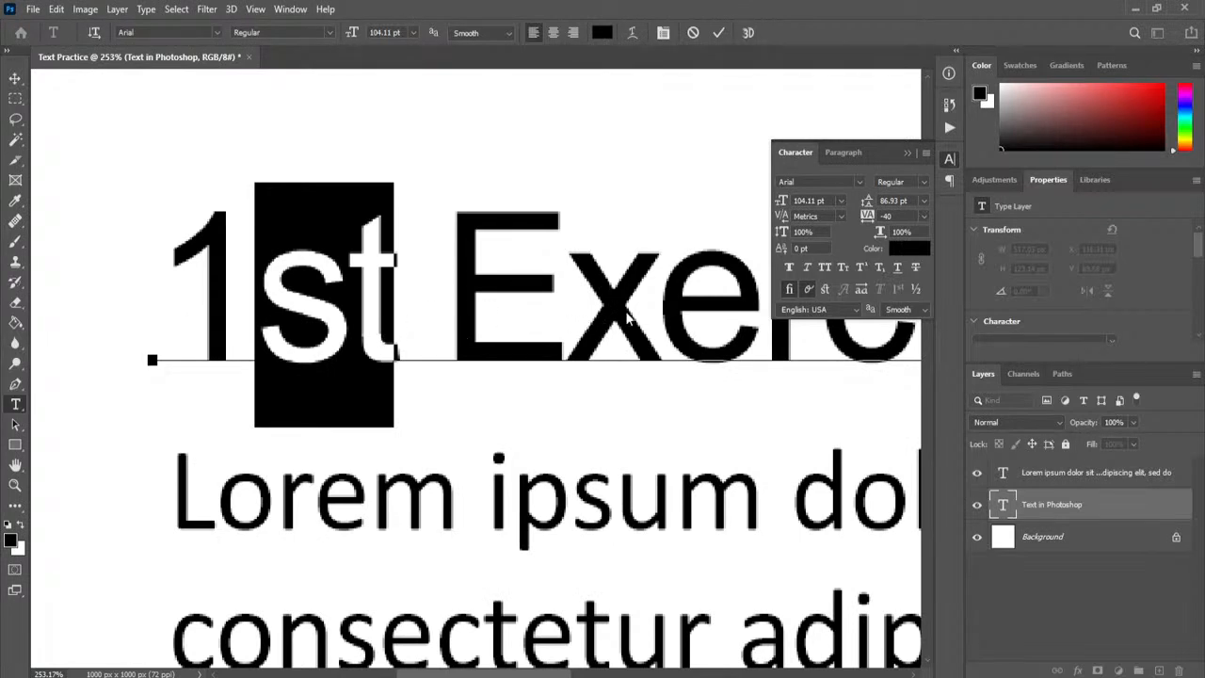
left_click(336, 339)
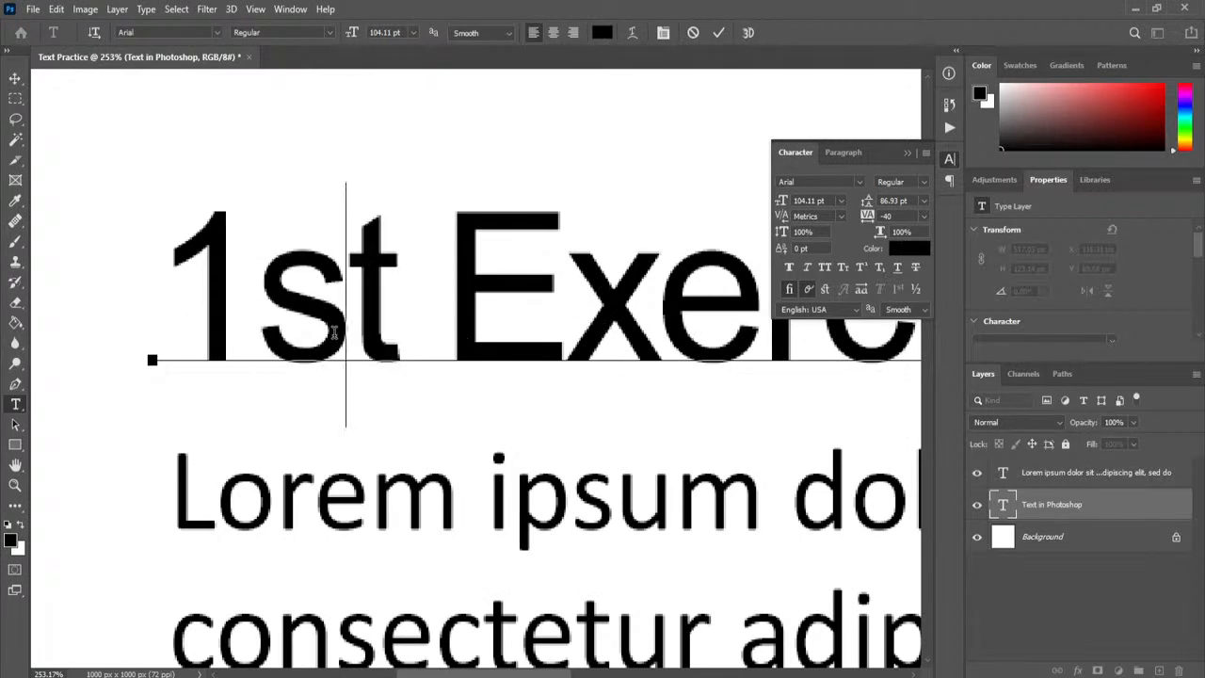
left_click_drag(395, 331, 276, 334)
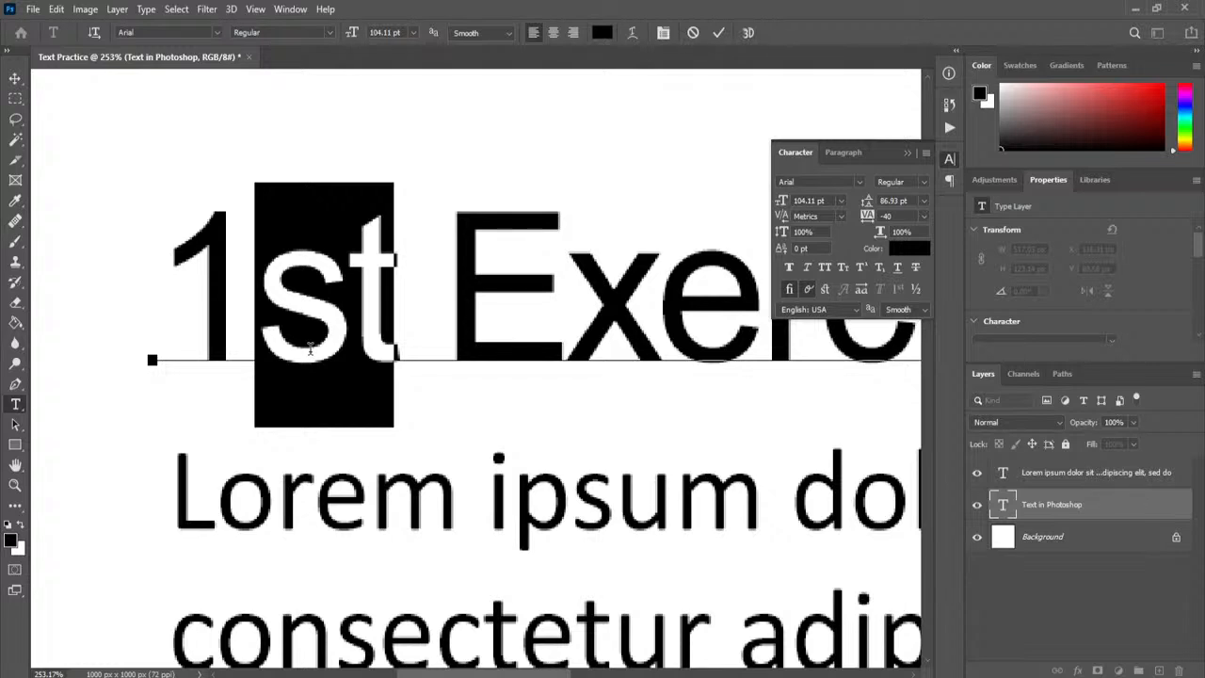
left_click(310, 348)
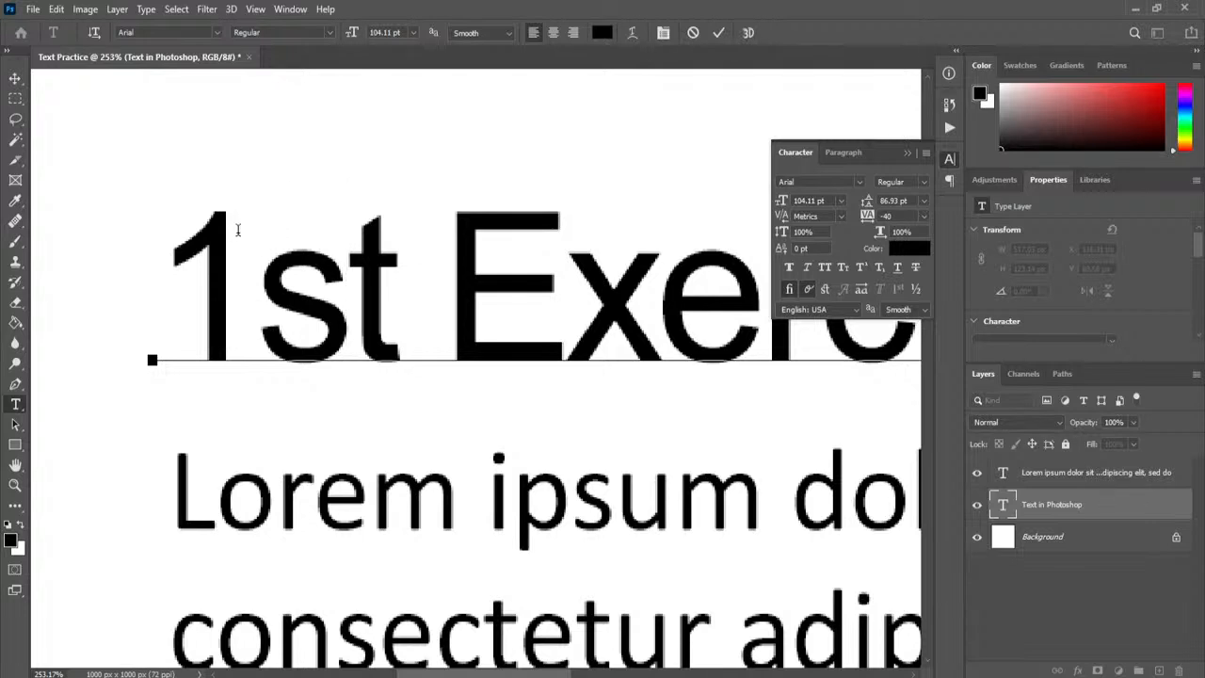
left_click_drag(404, 325, 257, 320)
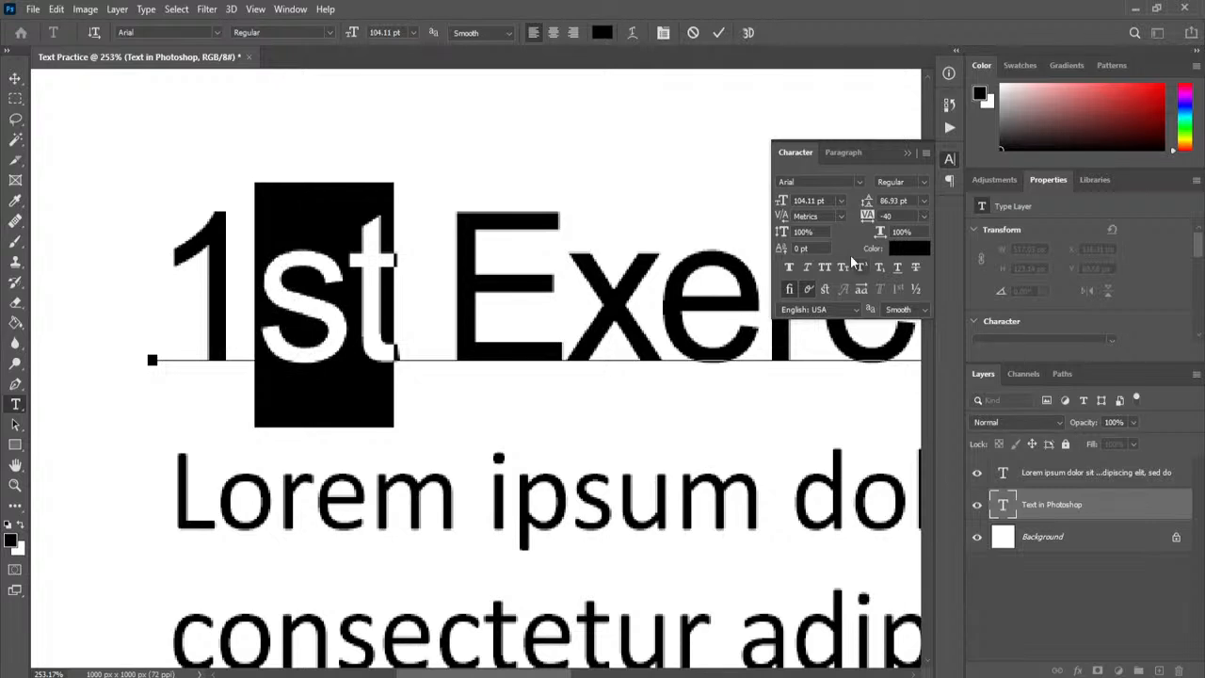
left_click_drag(782, 201, 730, 207)
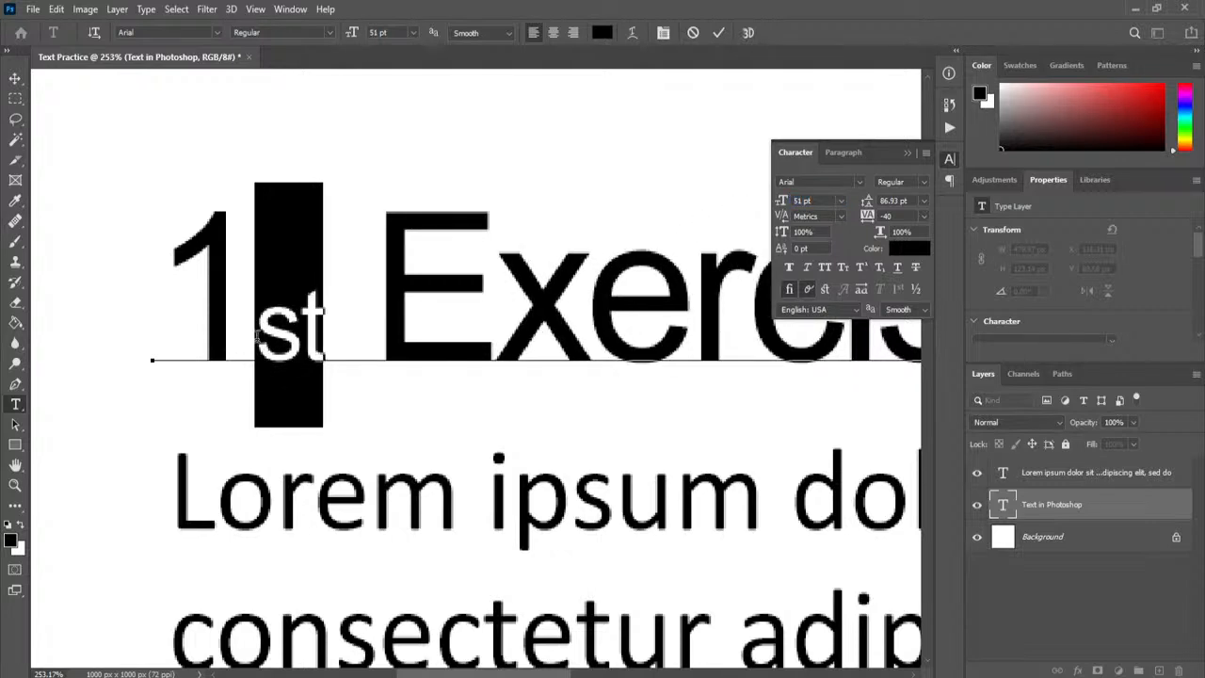
left_click(234, 362)
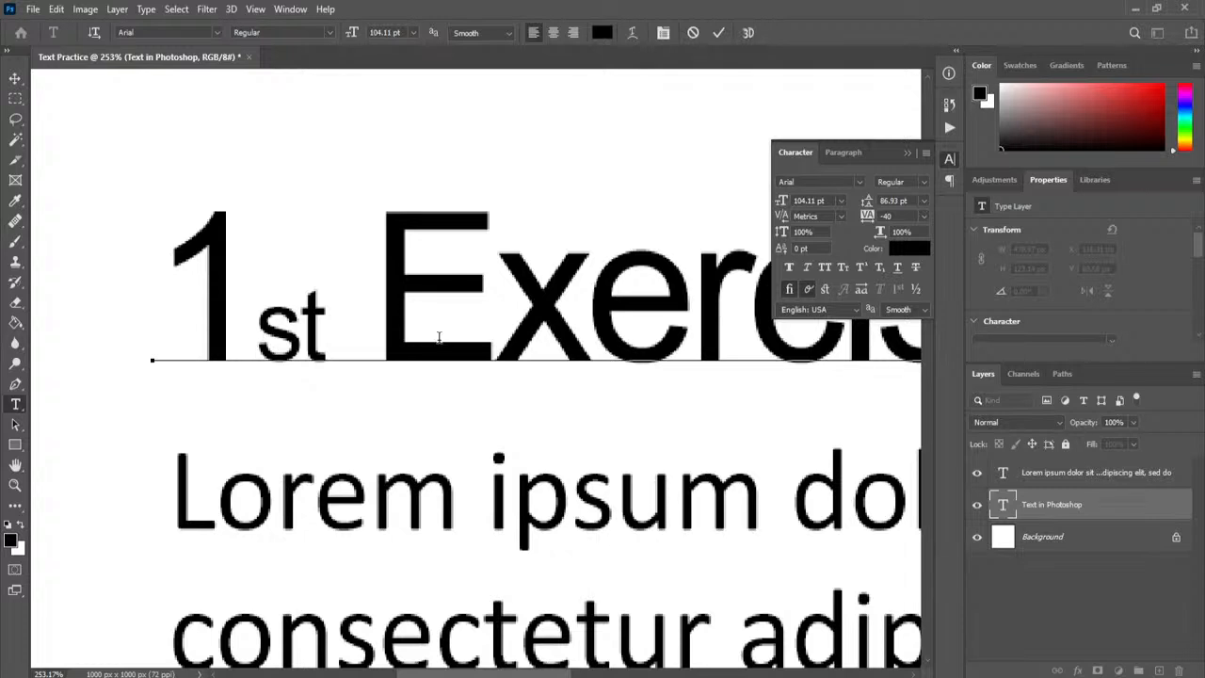
left_click_drag(787, 216, 778, 218)
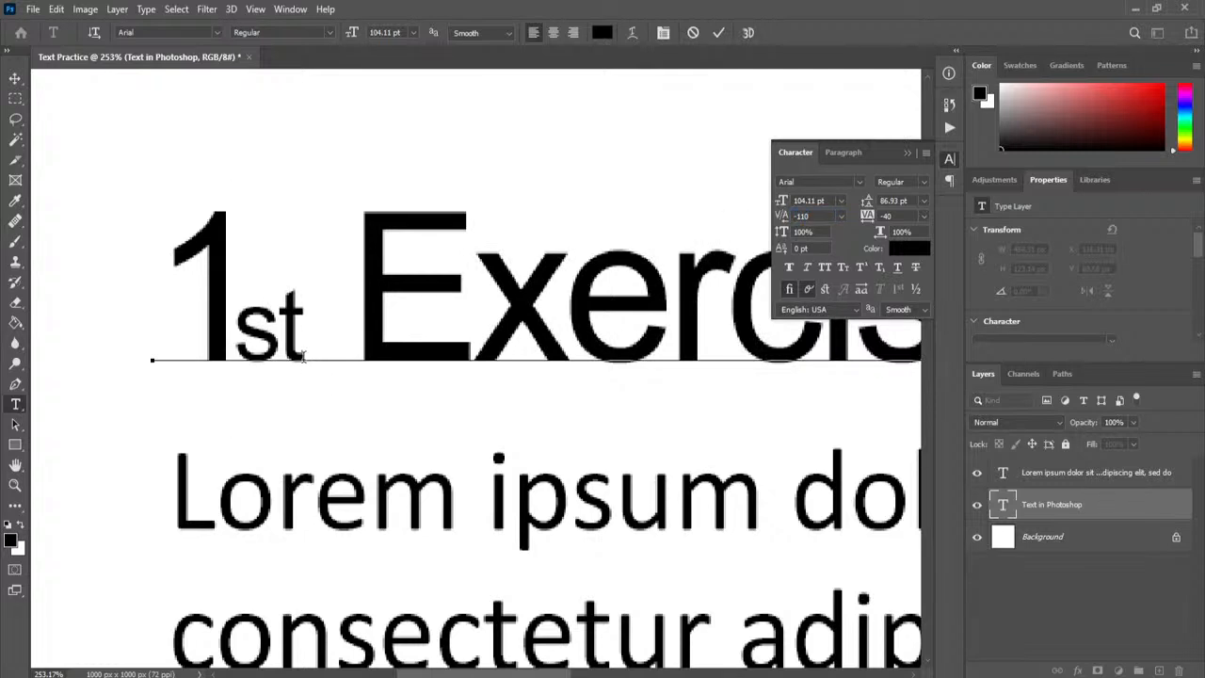
Raise the title's "st" as a superscript with a 39 pt baseline shift and commit the text
left_click_drag(304, 356, 233, 358)
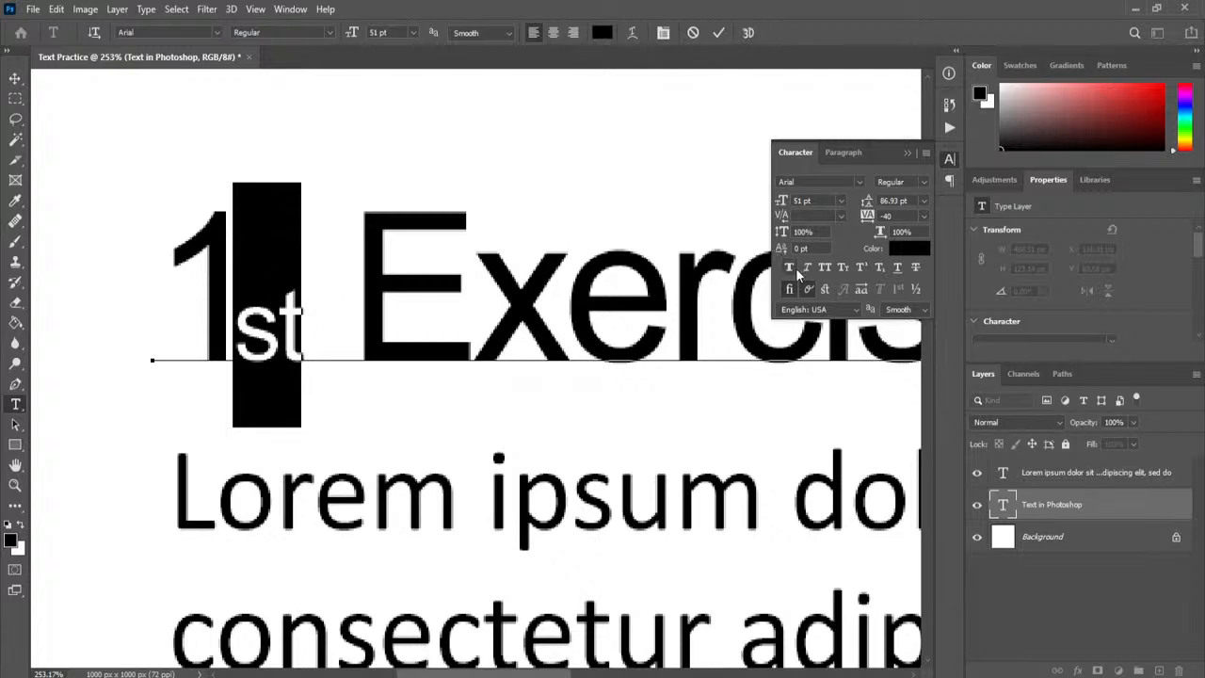
left_click_drag(784, 248, 801, 247)
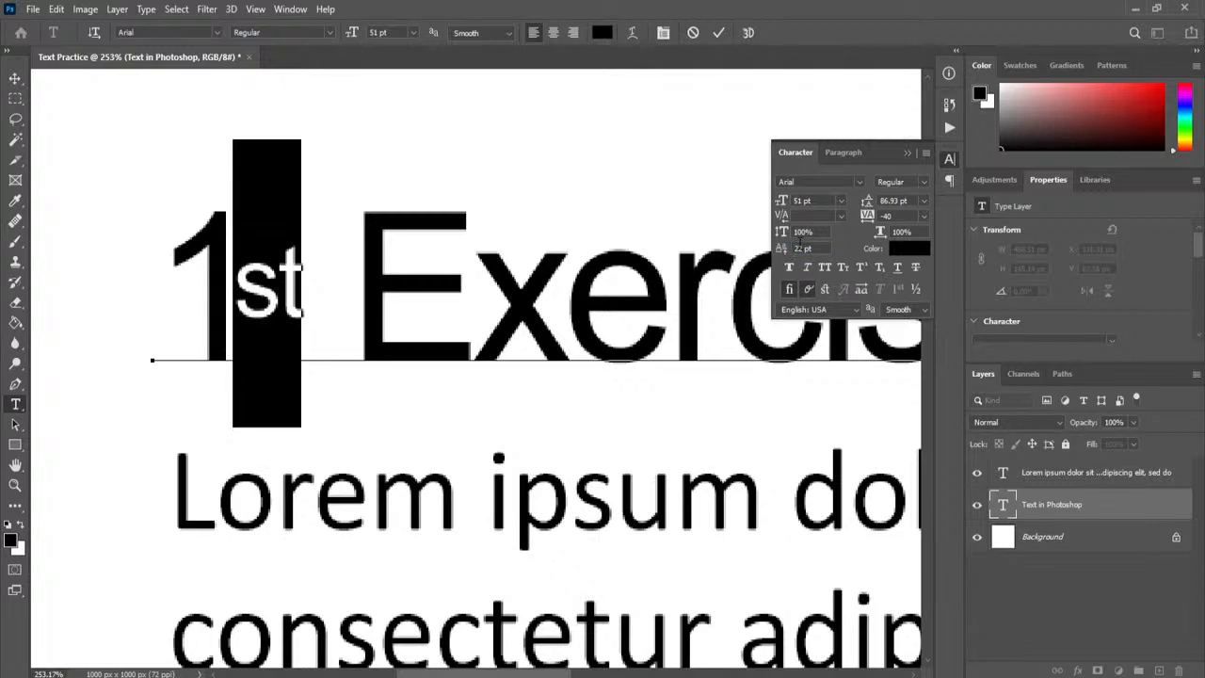
left_click_drag(791, 248, 802, 249)
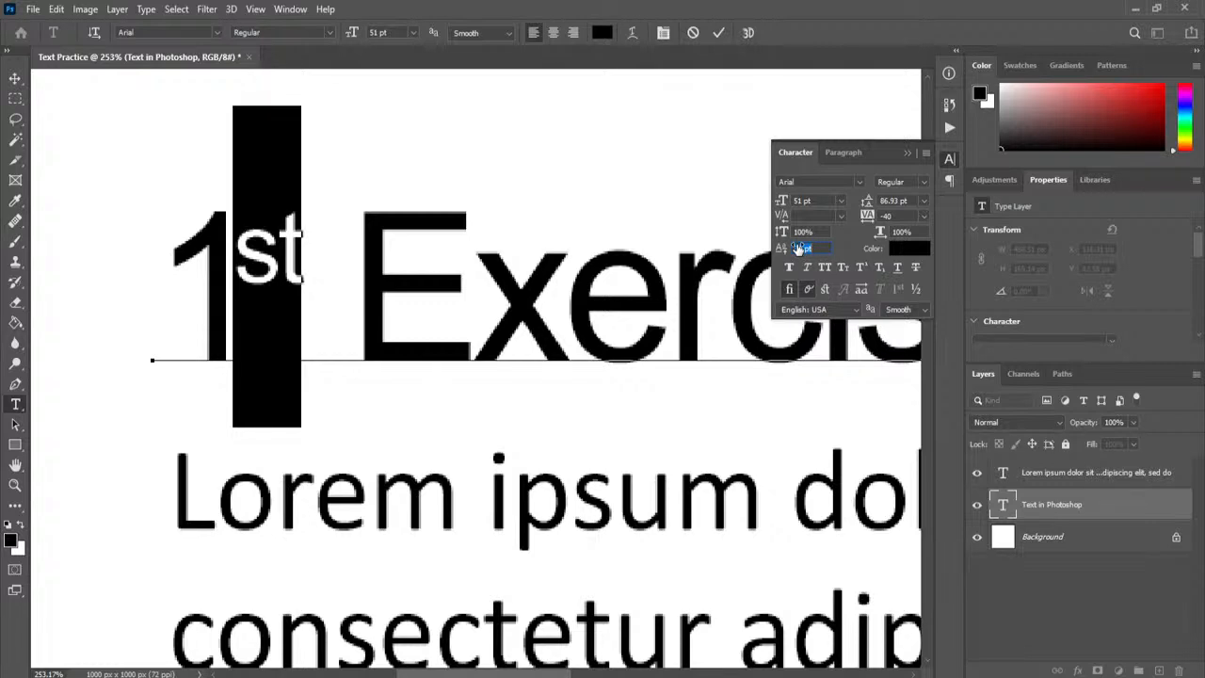
left_click(289, 291)
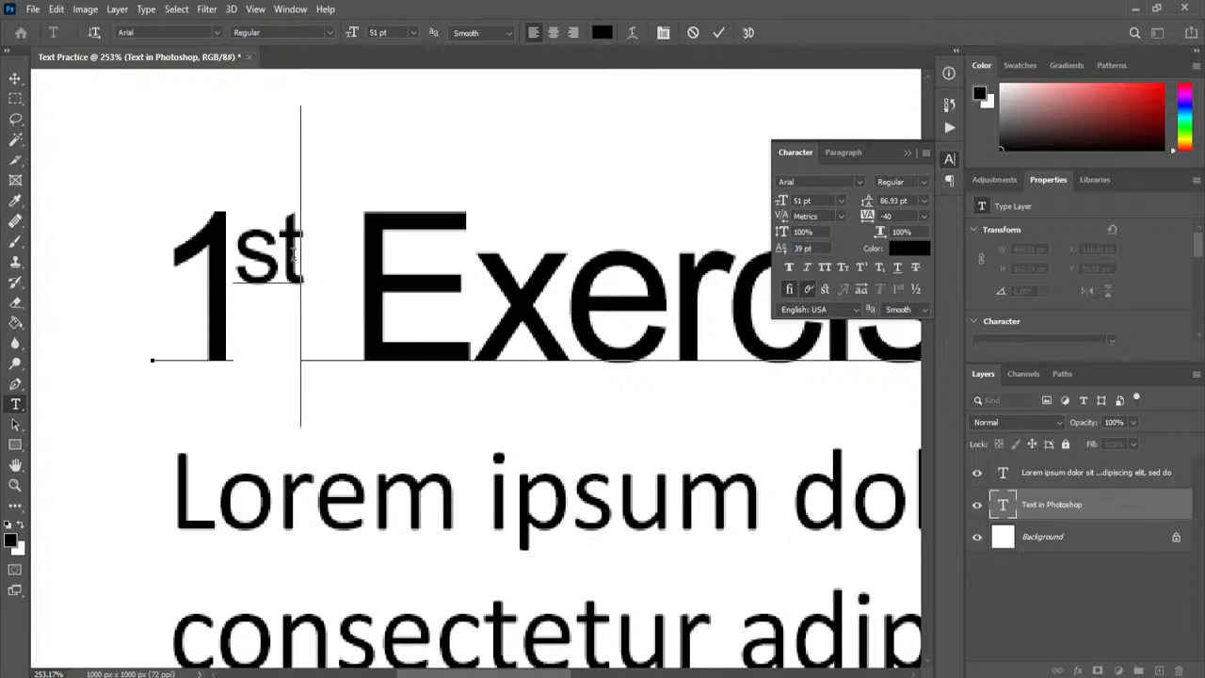
left_click(718, 33)
key("v")
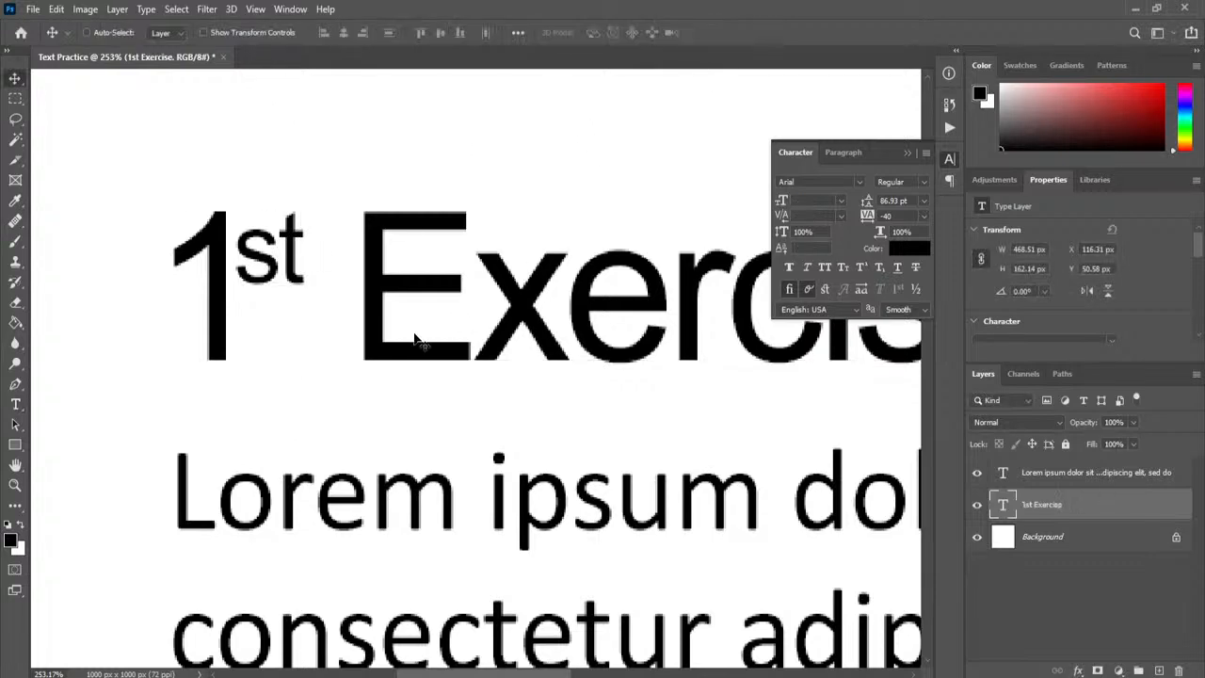
Insert "H20" after the word "Risus" in the paragraph text
scroll(414, 339, "down", 5)
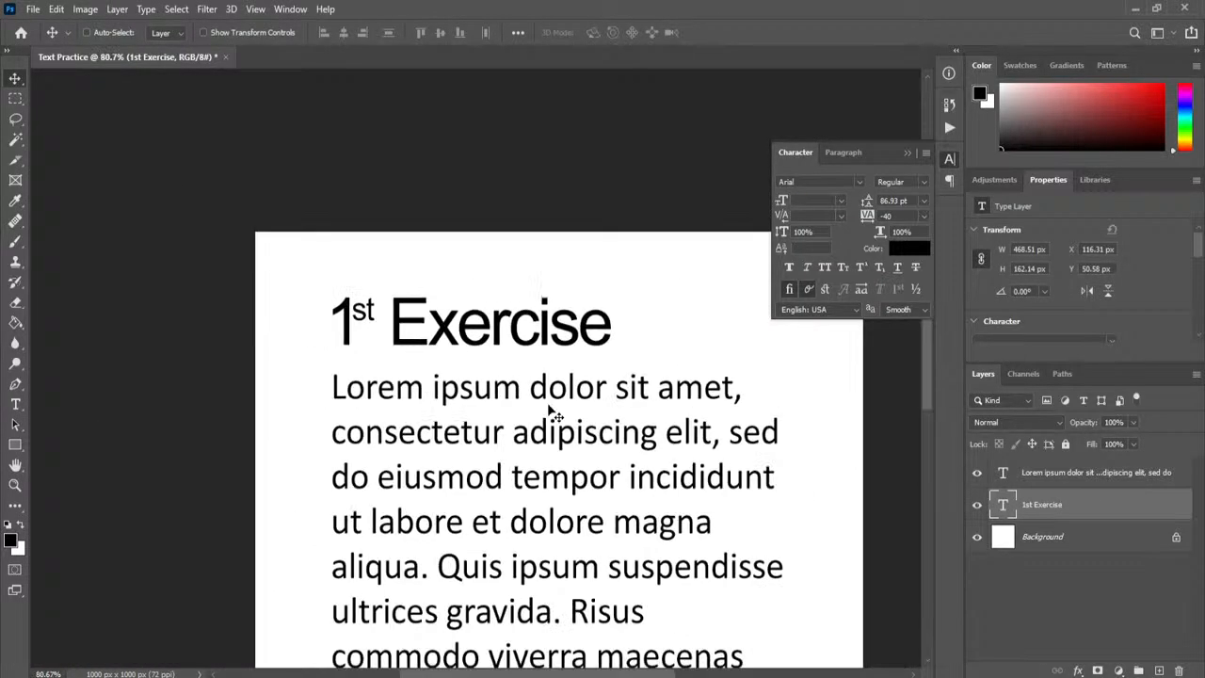
left_click_drag(761, 466, 646, 374)
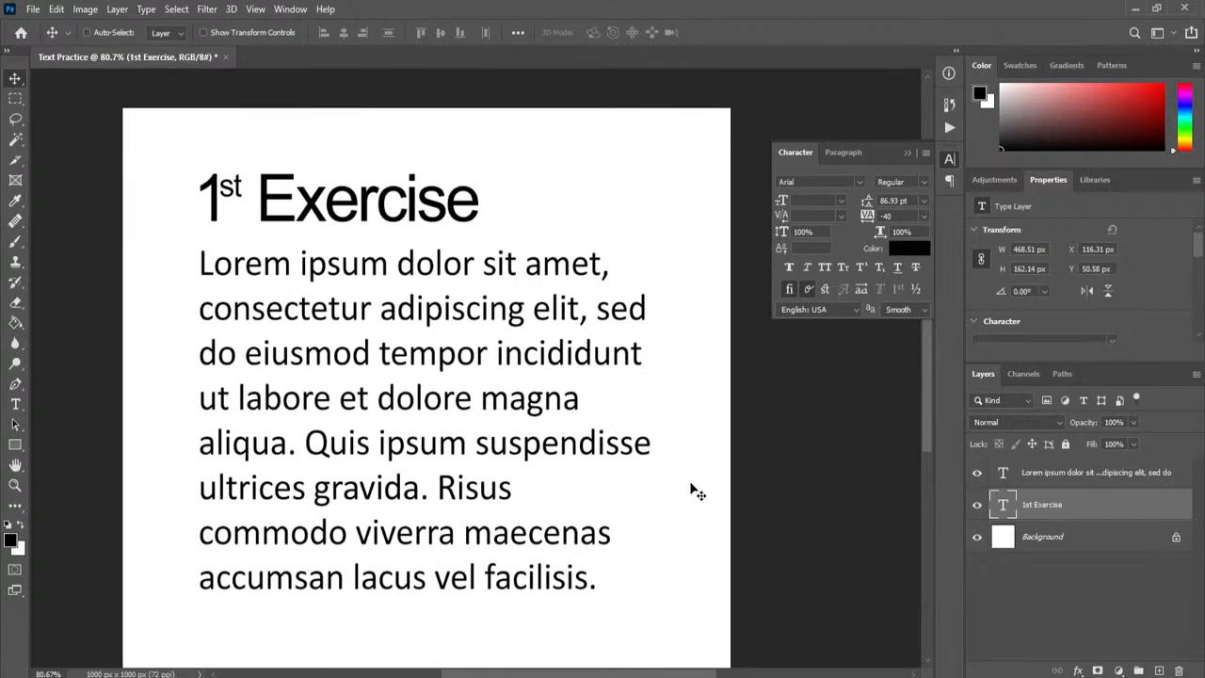
left_click(15, 404)
left_click(511, 488)
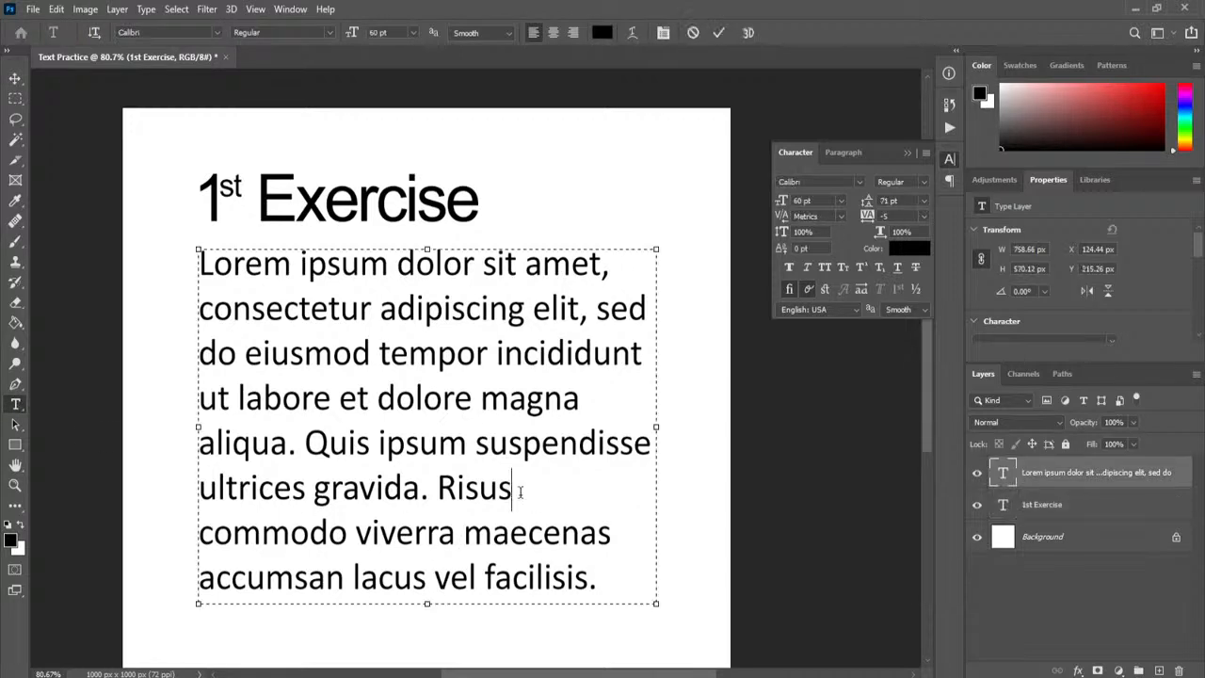
type("H")
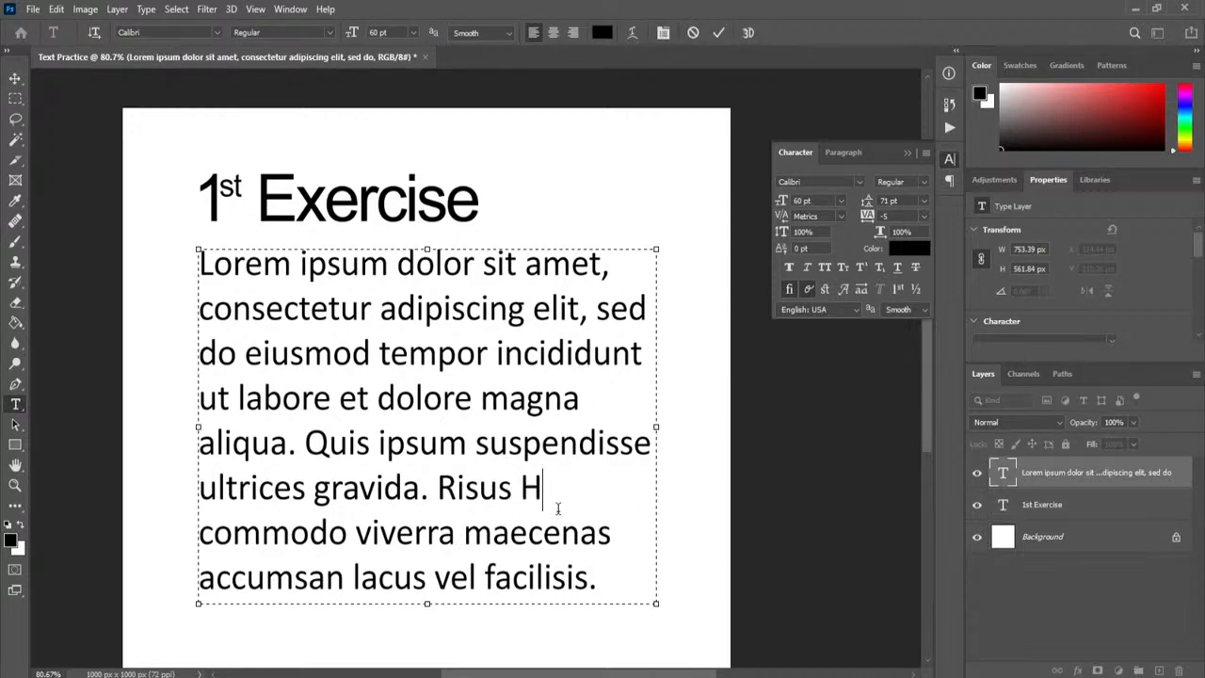
type("@)")
key("BackSpace")
key("BackSpace")
type("20")
key("super+plus")
left_click(558, 508)
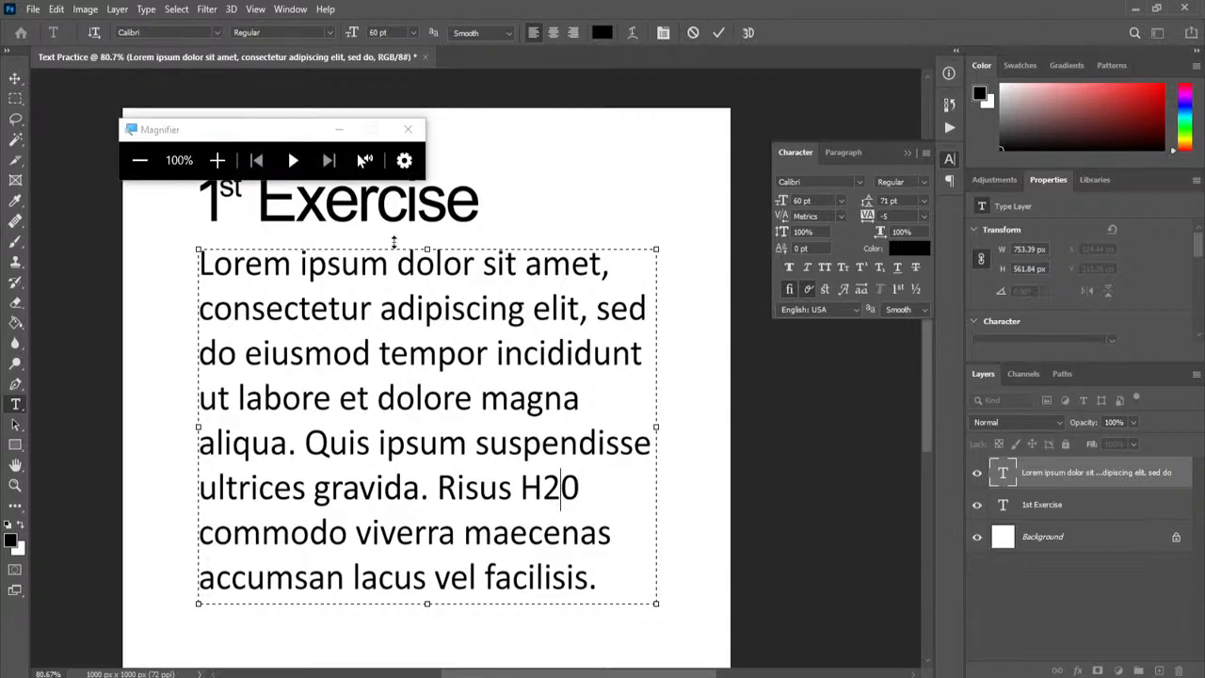
left_click(408, 130)
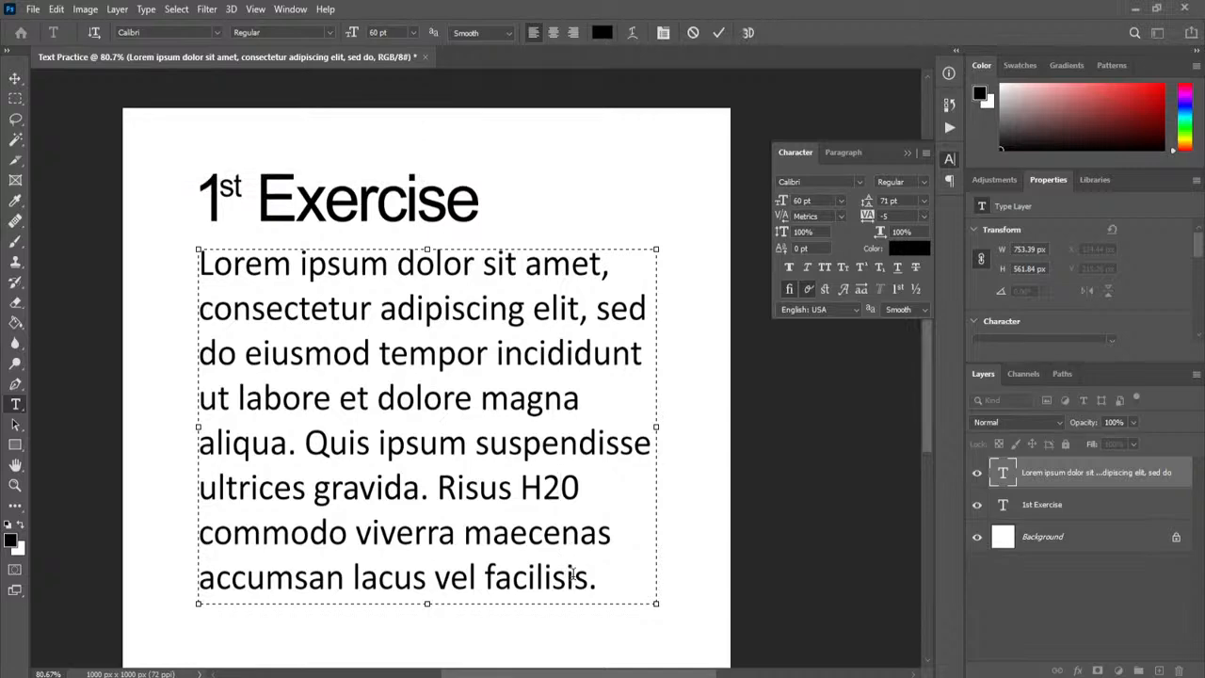
Format the "2" in "H20" as a subscript at 30 pt with a -9 pt baseline shift, and commit the text
scroll(612, 490, "up", 5)
scroll(603, 451, "up", 5)
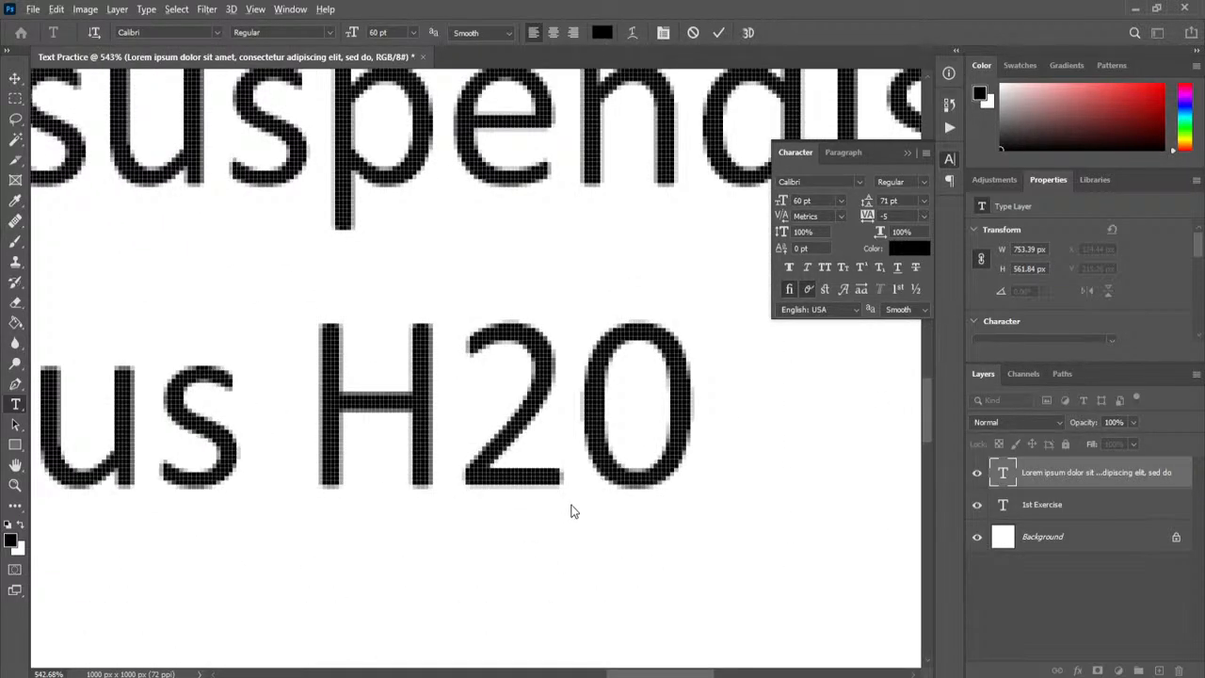
scroll(569, 471, "down", 3)
left_click_drag(563, 453, 488, 450)
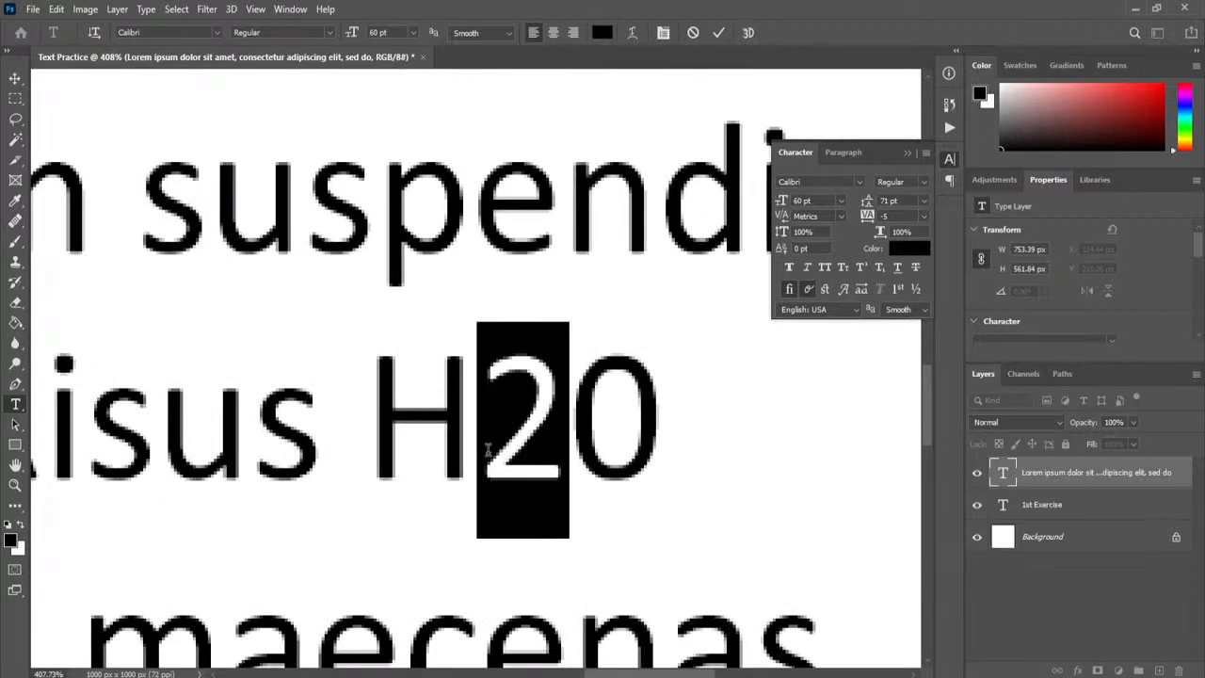
mouse_move(781, 204)
left_mouse_down()
mouse_move(745, 202)
mouse_move(762, 201)
left_mouse_up()
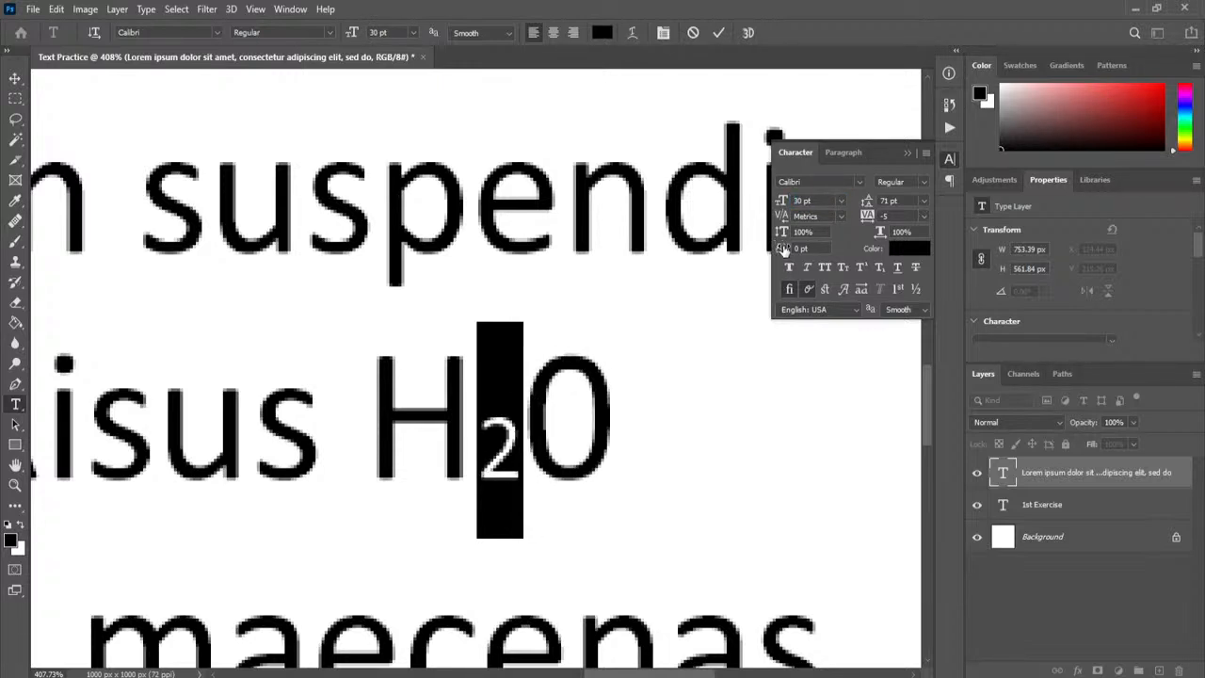
left_click_drag(782, 250, 778, 252)
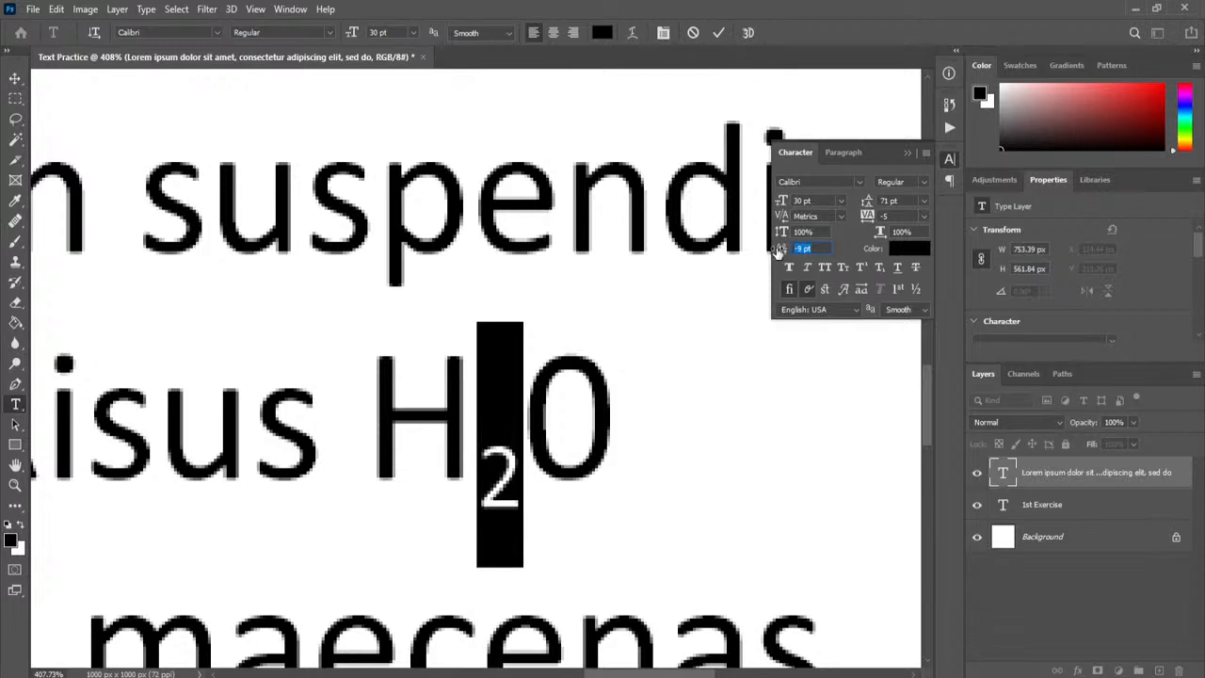
left_click(720, 34)
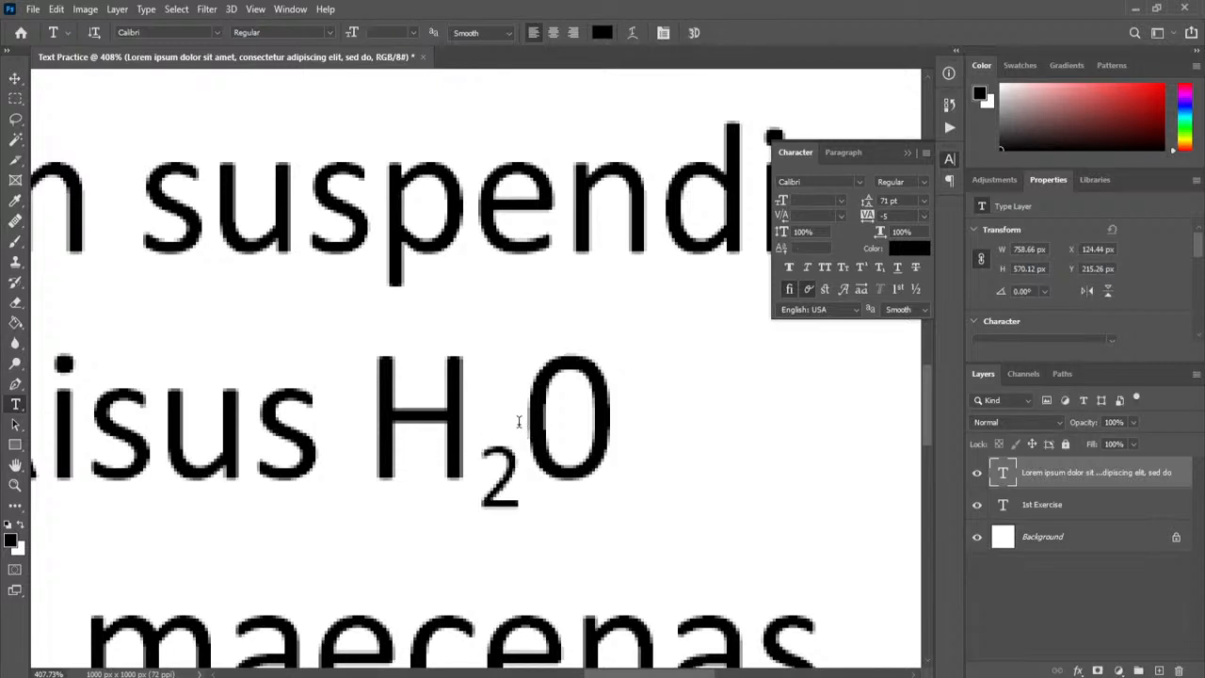
Recolour the whole paragraph, trying blue shades before settling on dark grey #363636, and finish editing the text
scroll(519, 421, "down", 6)
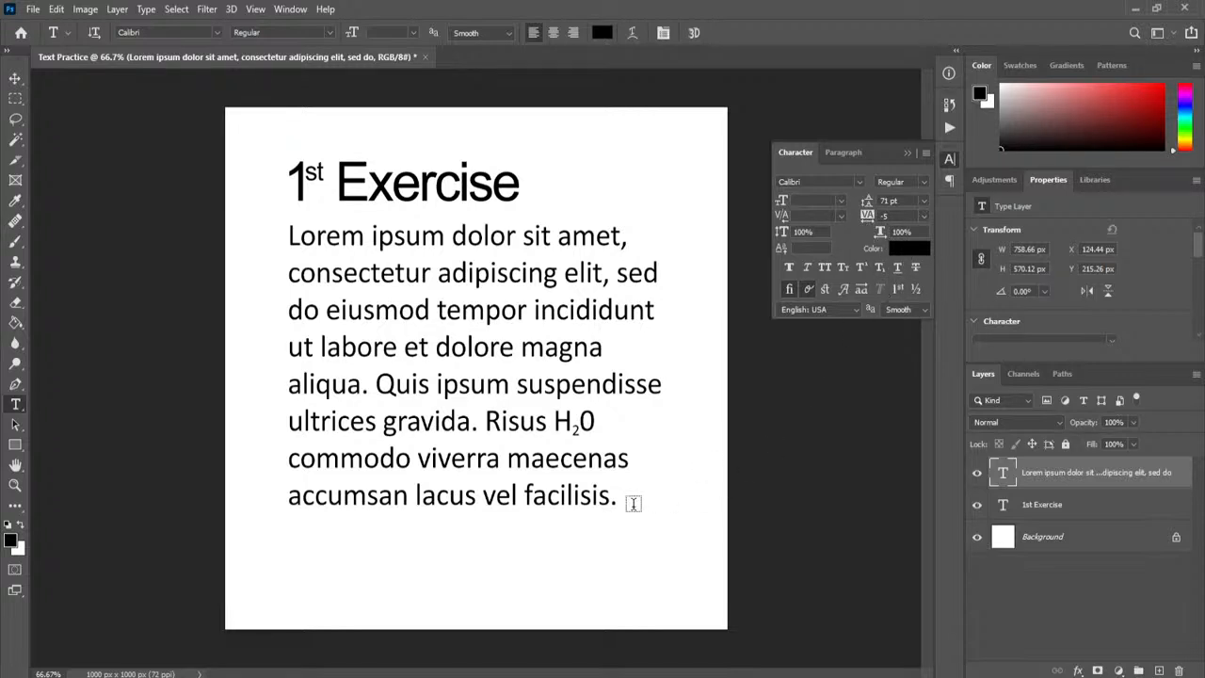
left_click_drag(622, 498, 226, 201)
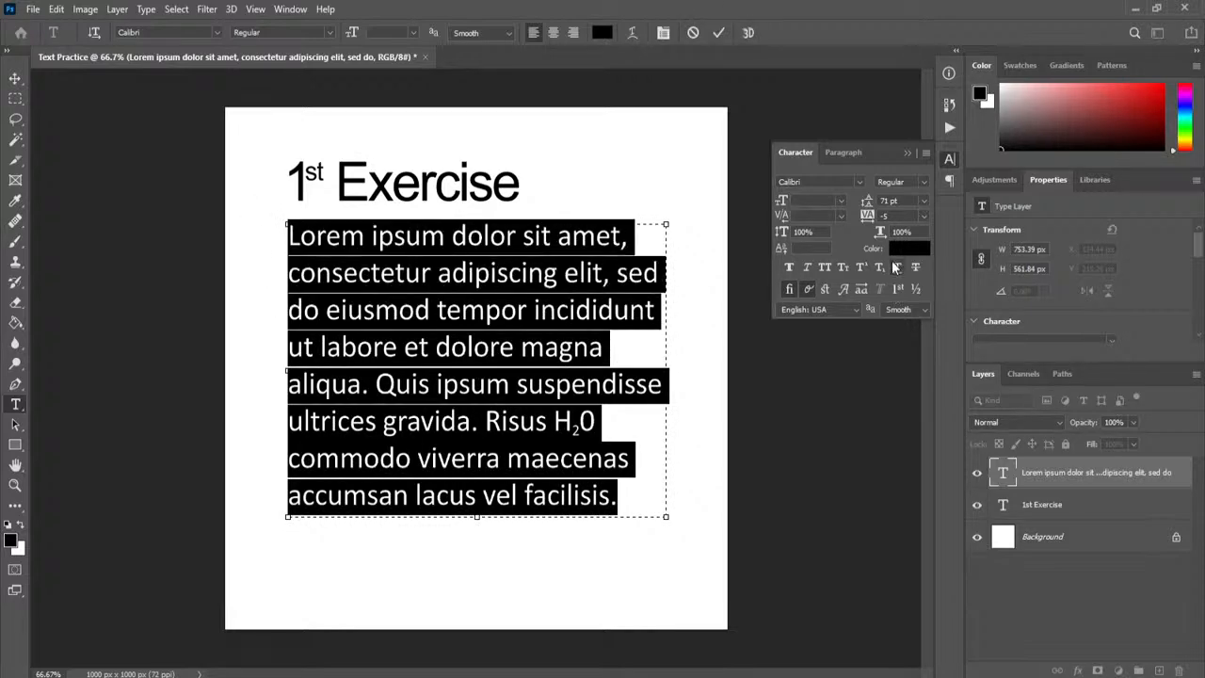
left_click(908, 248)
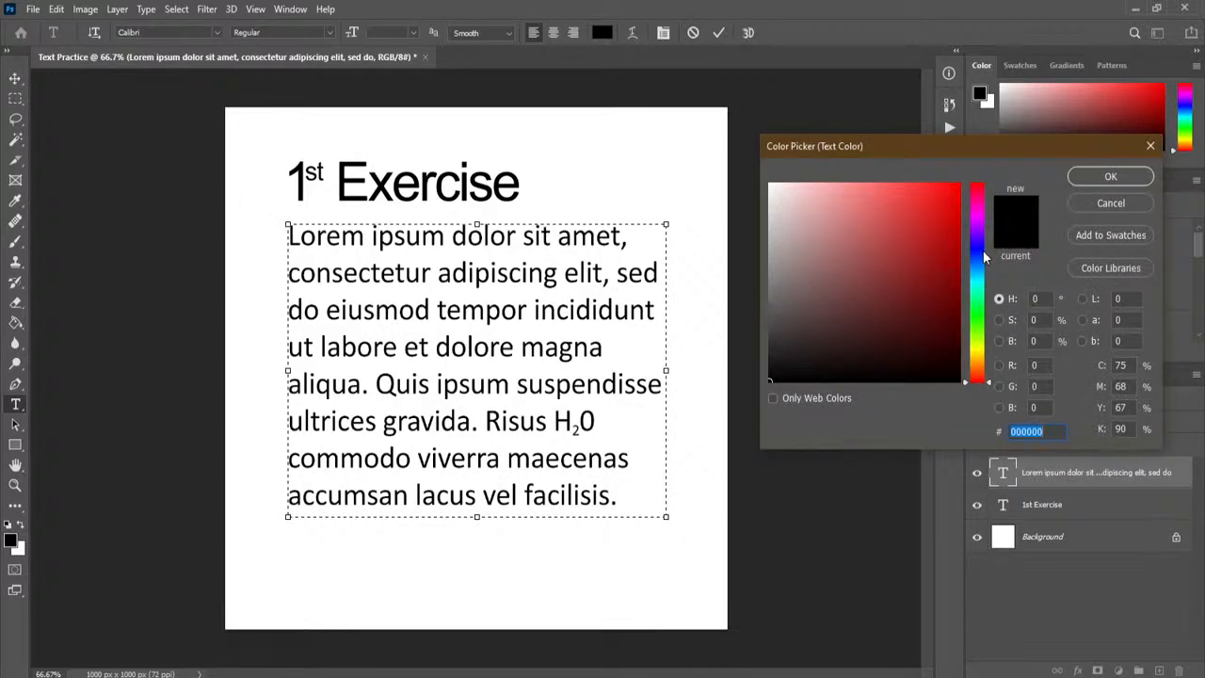
left_click(980, 251)
left_click(918, 249)
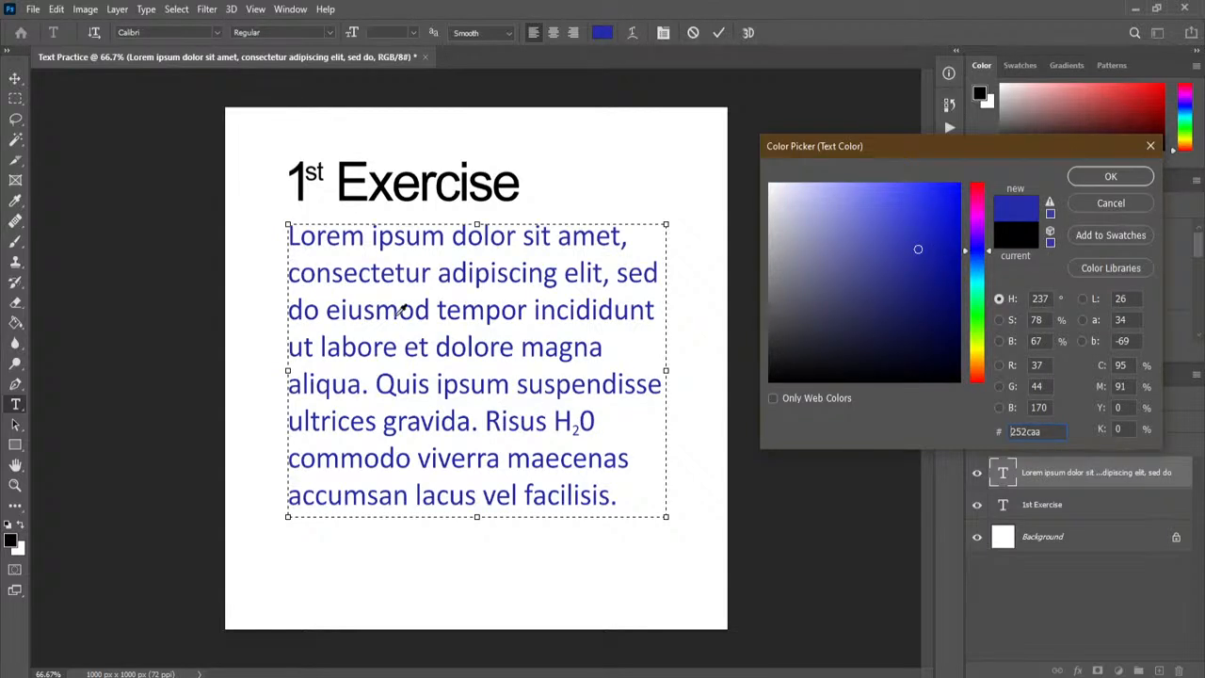
left_click(930, 298)
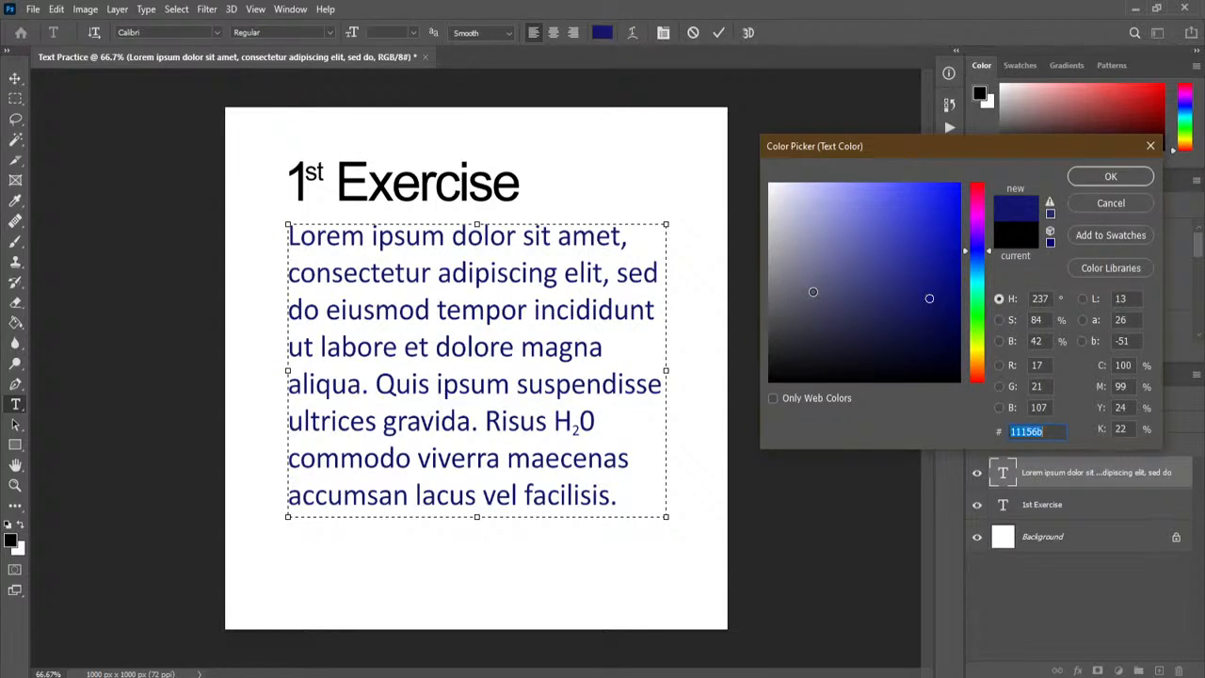
left_click(769, 309)
left_click(770, 340)
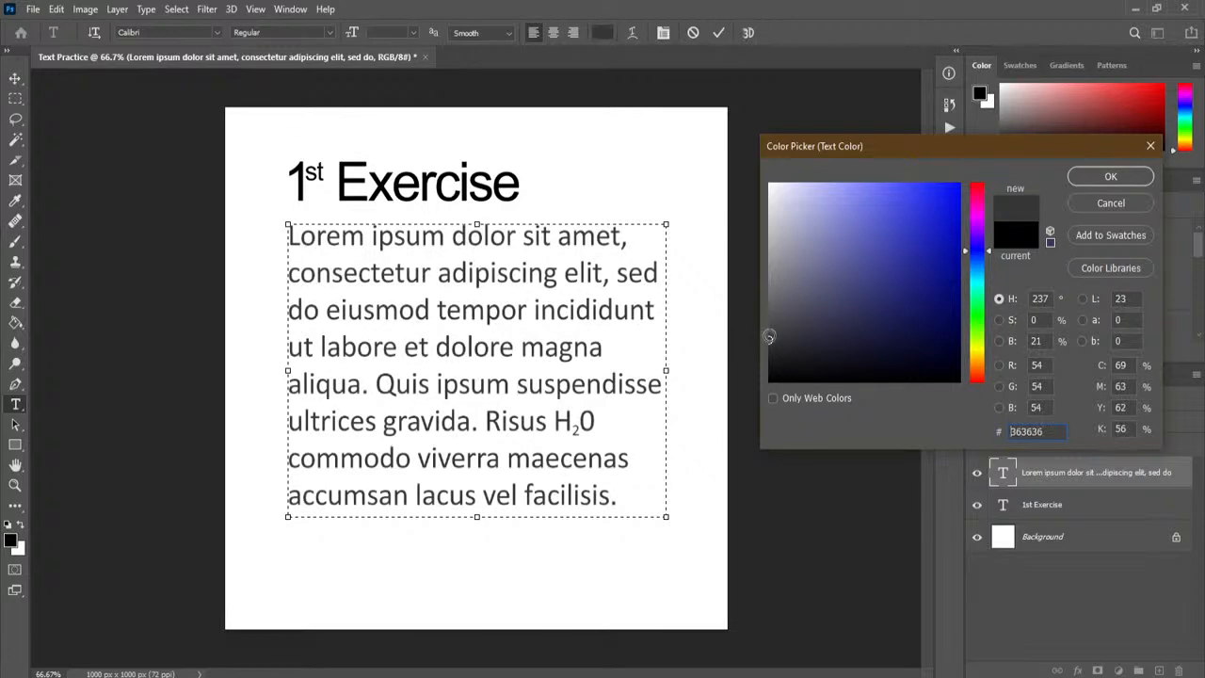
left_click(1111, 179)
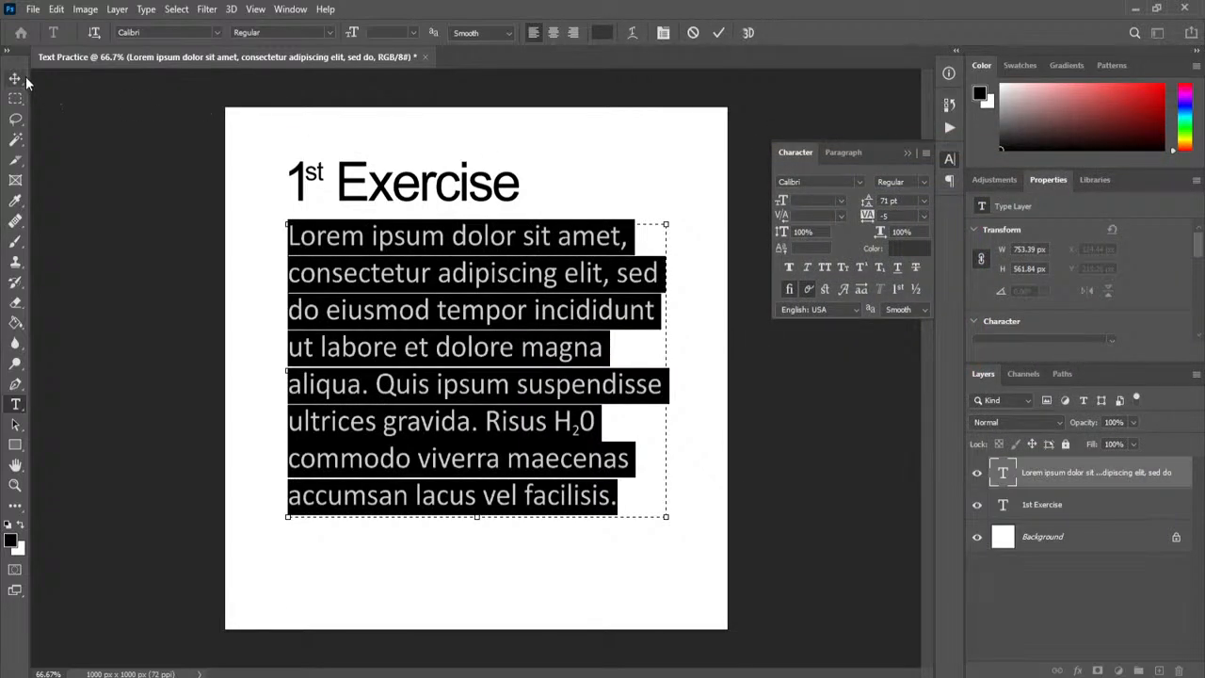
left_click(15, 80)
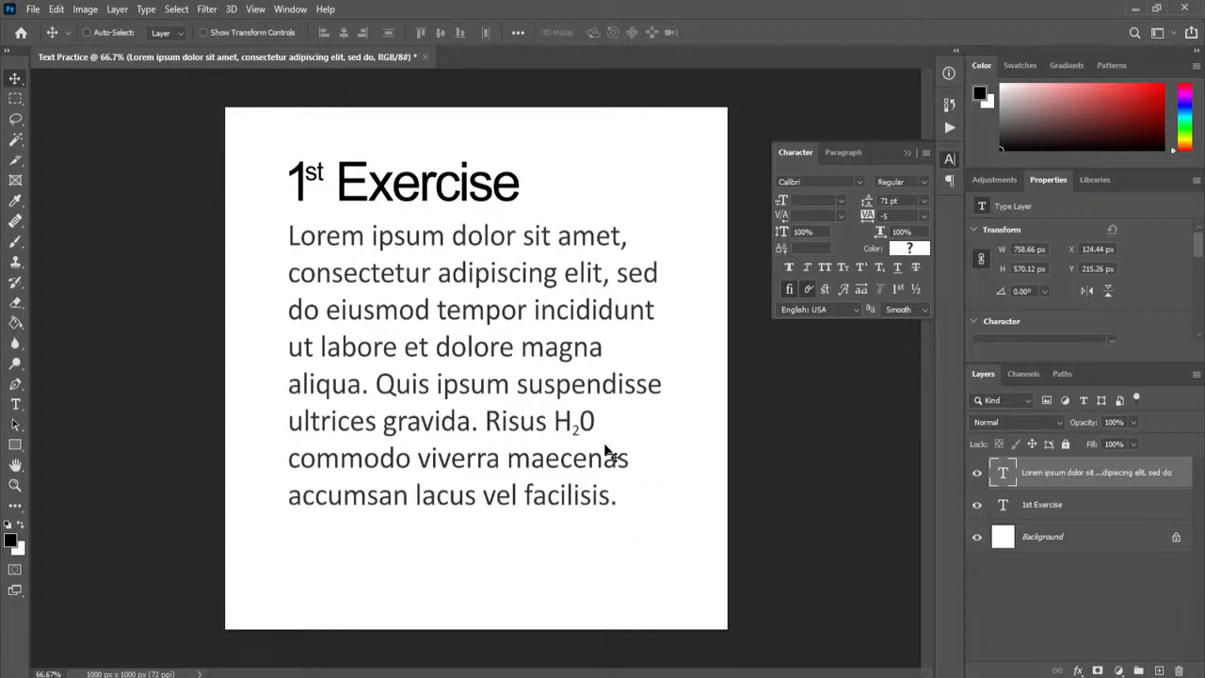
Move the paragraph slightly right and down, and reposition the title above it at about X 182 px, Y 63 px
left_click_drag(476, 387, 519, 399)
left_click(1084, 513)
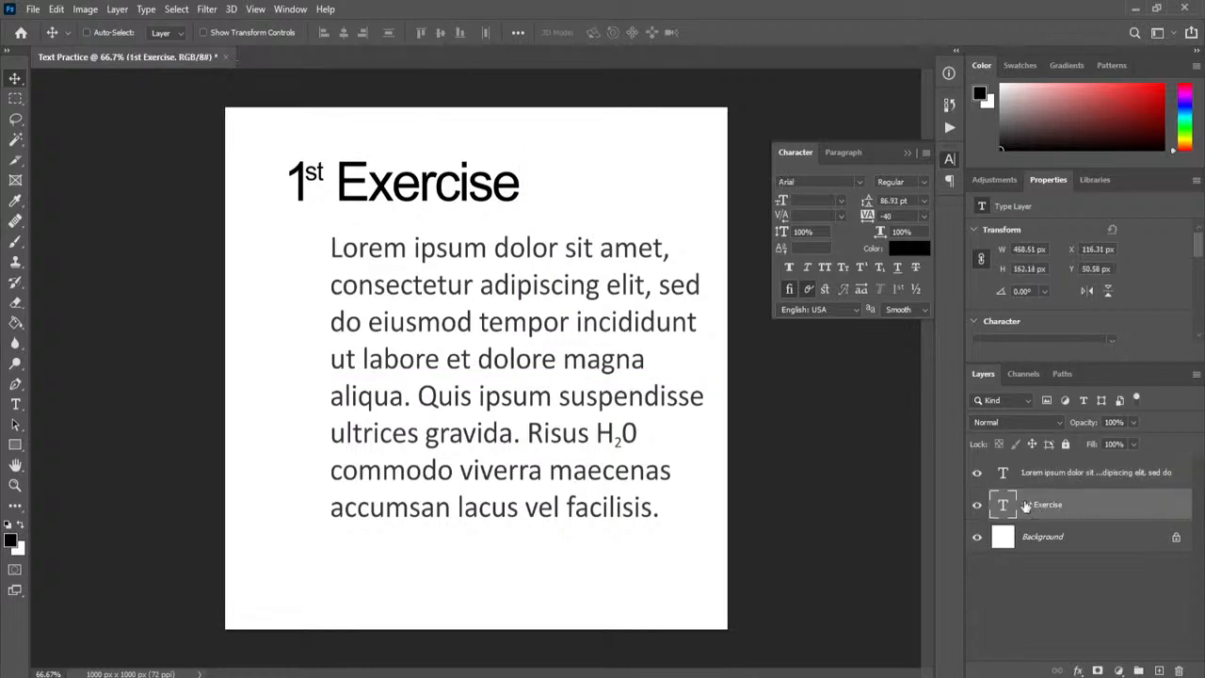
left_click_drag(434, 195, 475, 203)
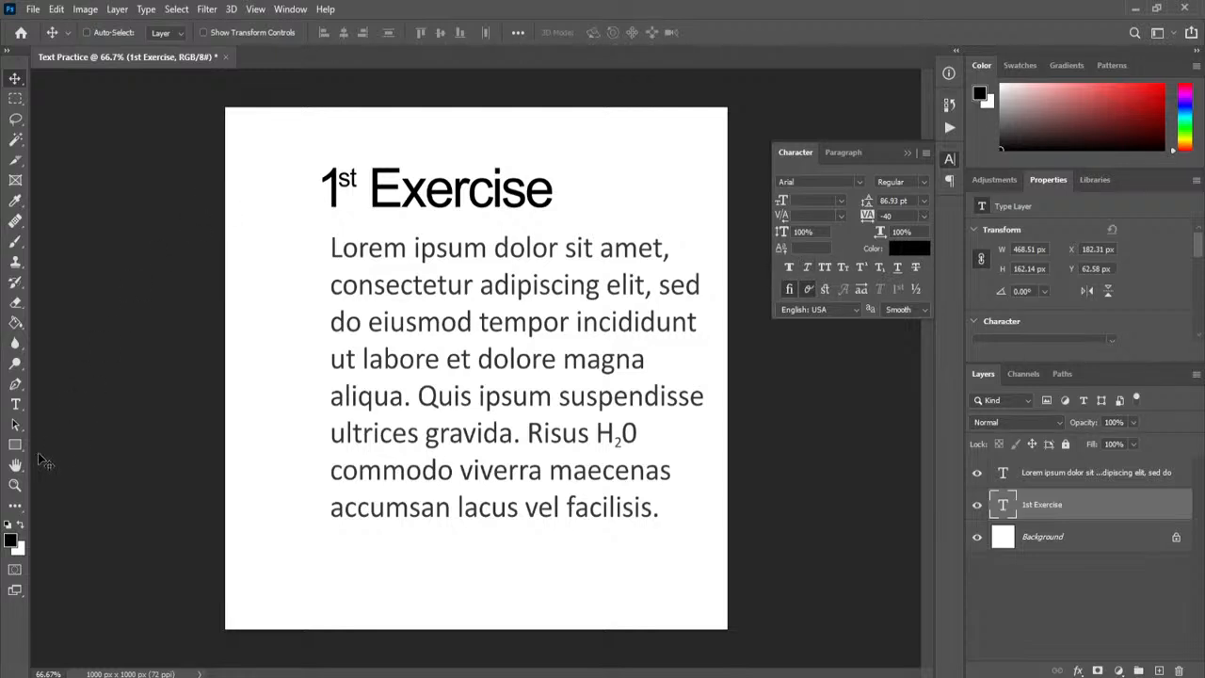
Try the Bold font style on the whole "1st Exercise" title and return it to Regular
left_click(16, 404)
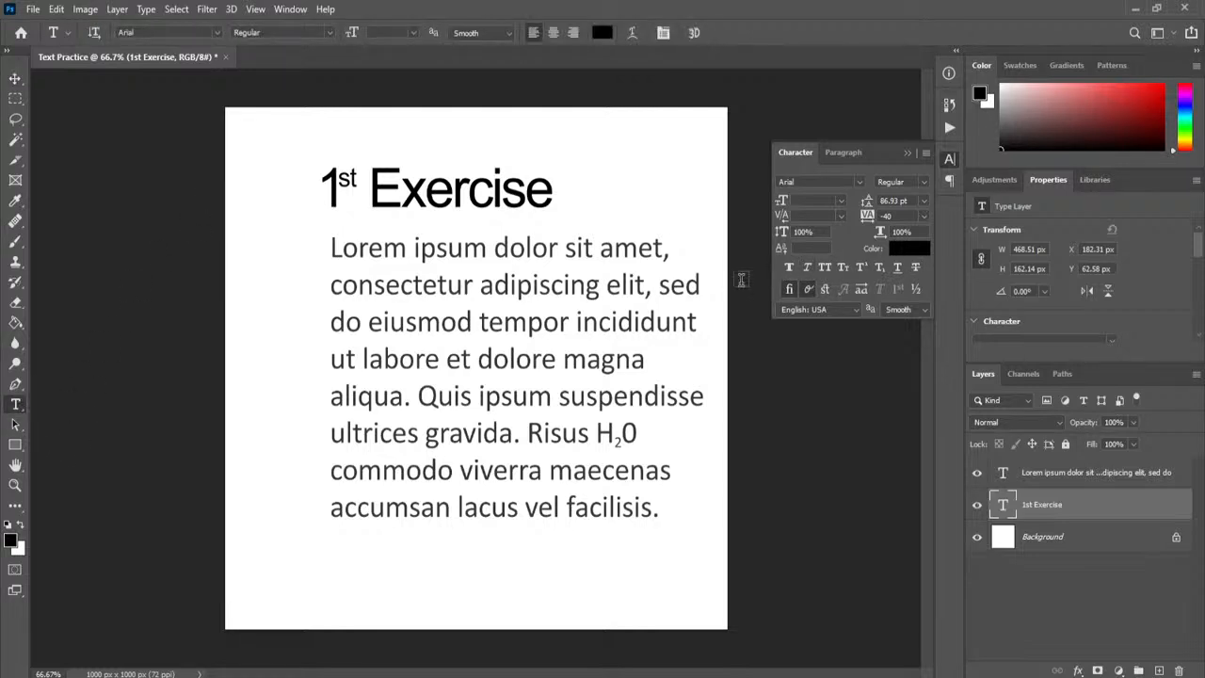
triple_click(428, 193)
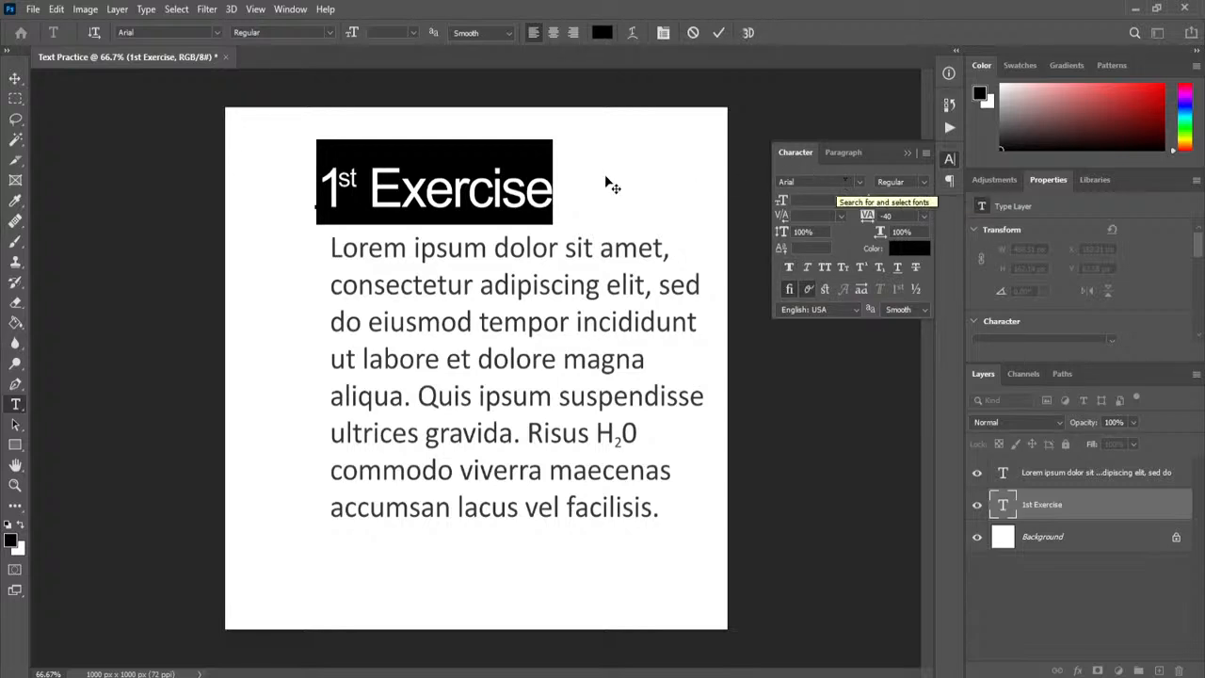
left_click(925, 182)
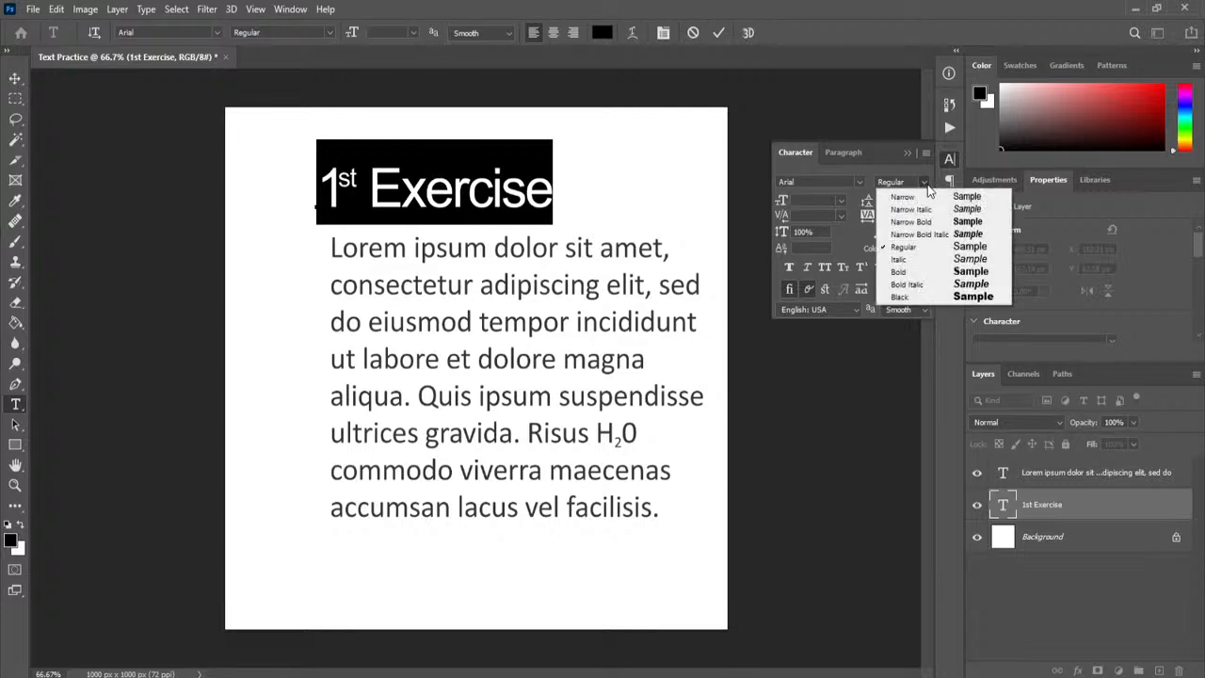
left_click(923, 275)
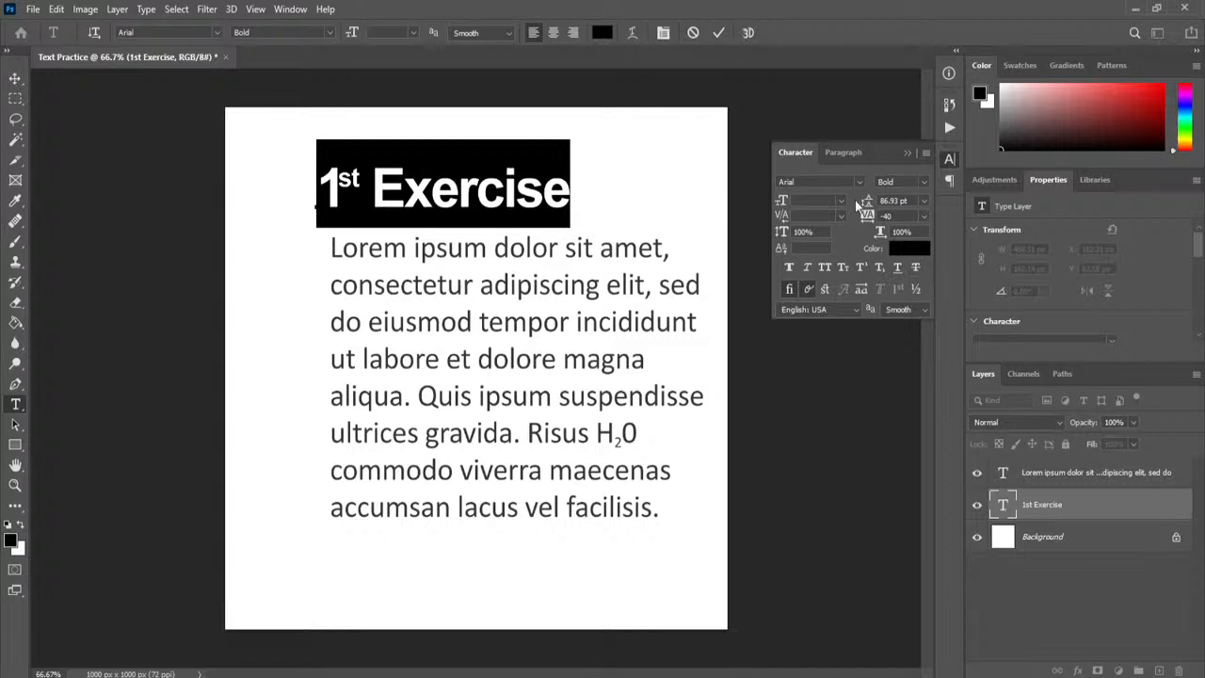
left_click(922, 185)
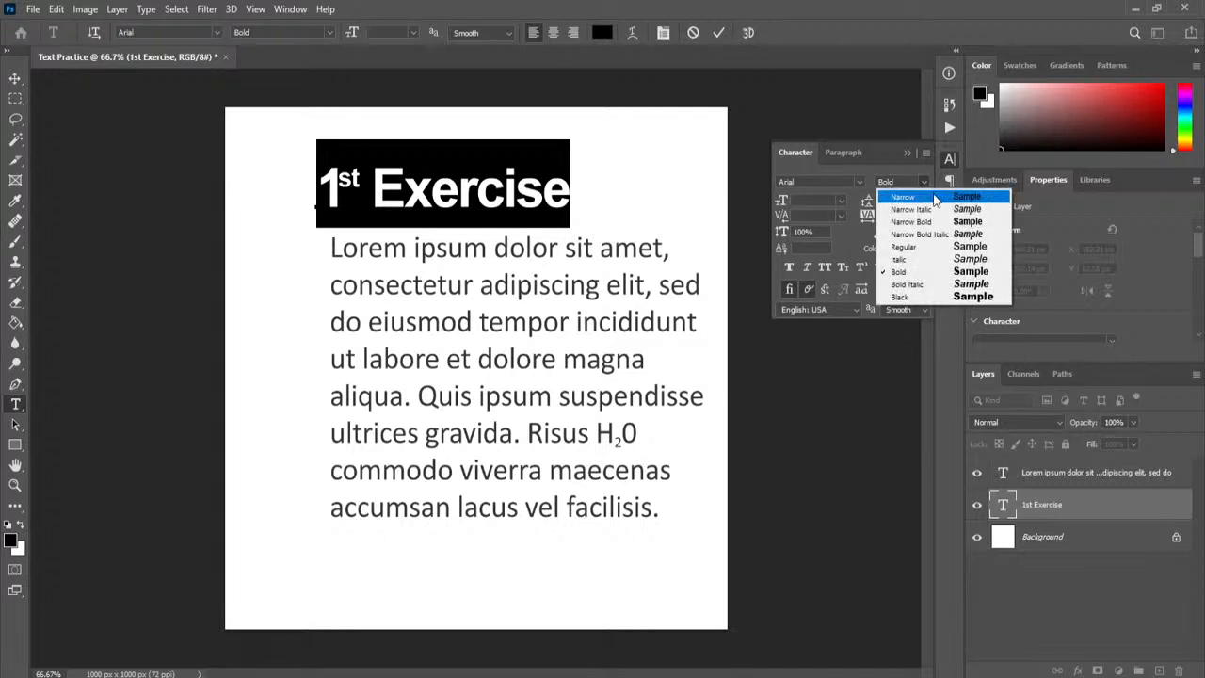
left_click(927, 247)
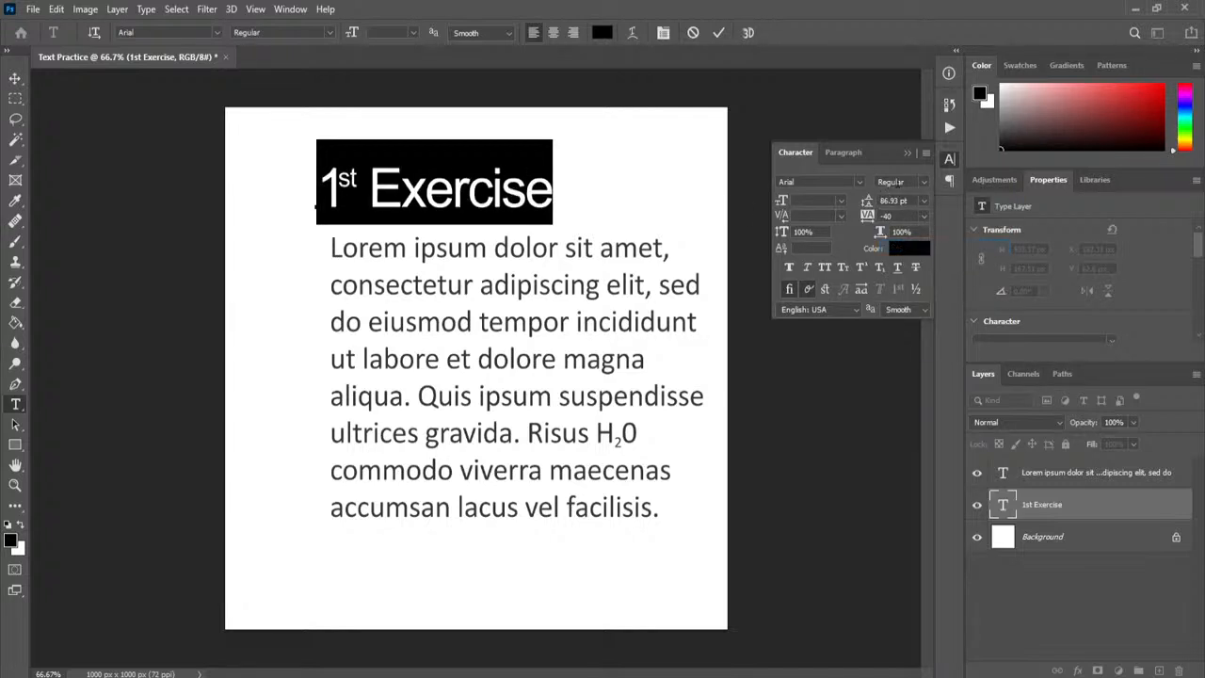
Change the title's font to Bebas Neue and show its available font styles
left_click(860, 182)
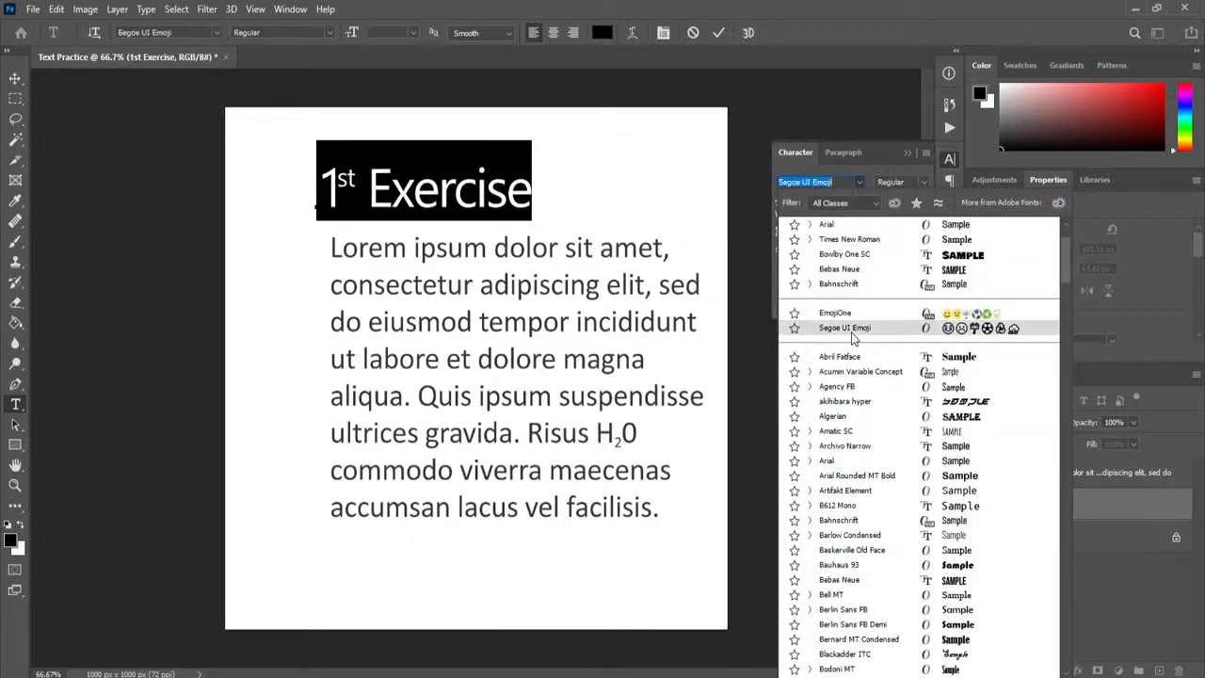
left_click(828, 275)
left_click(924, 183)
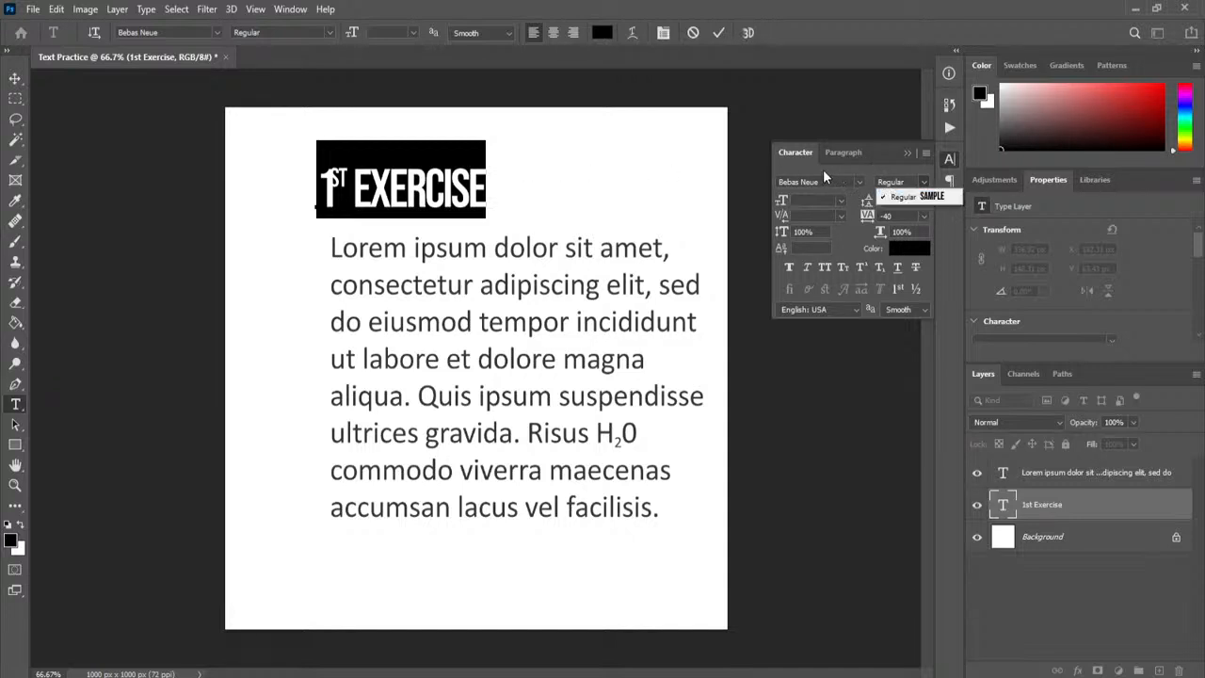
Set the kerning between the "1" and the superscript "st" in the title to 20
left_click(338, 185)
left_click(330, 185)
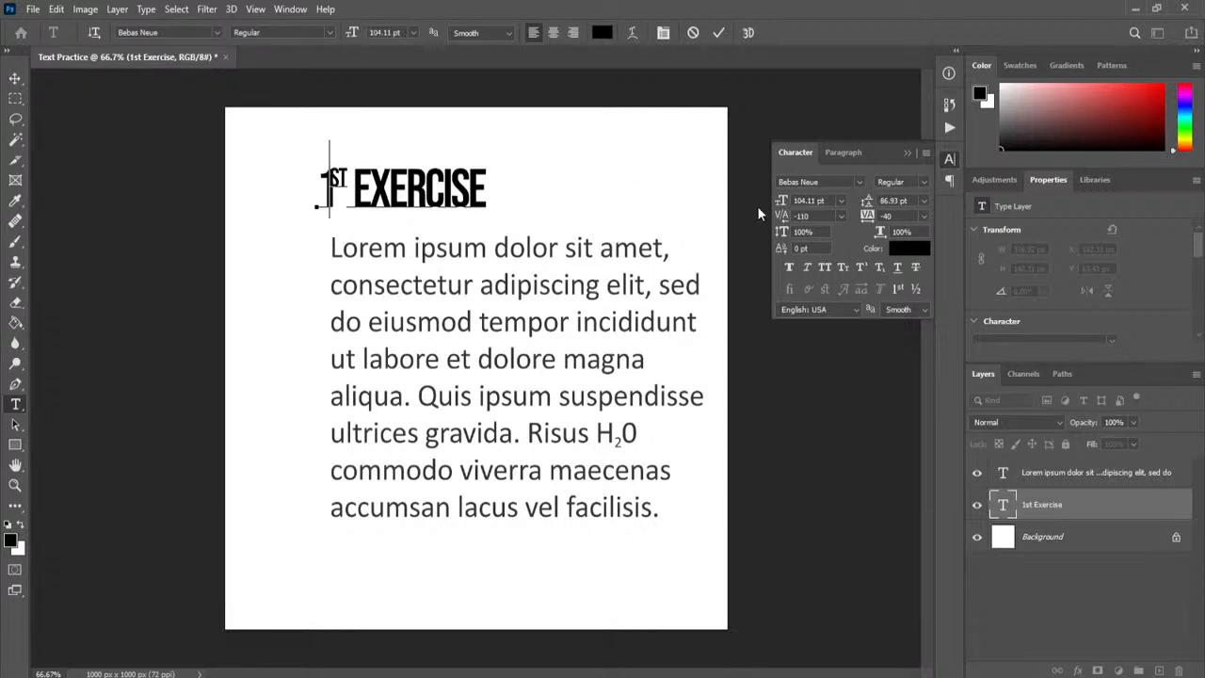
left_click_drag(789, 217, 785, 223)
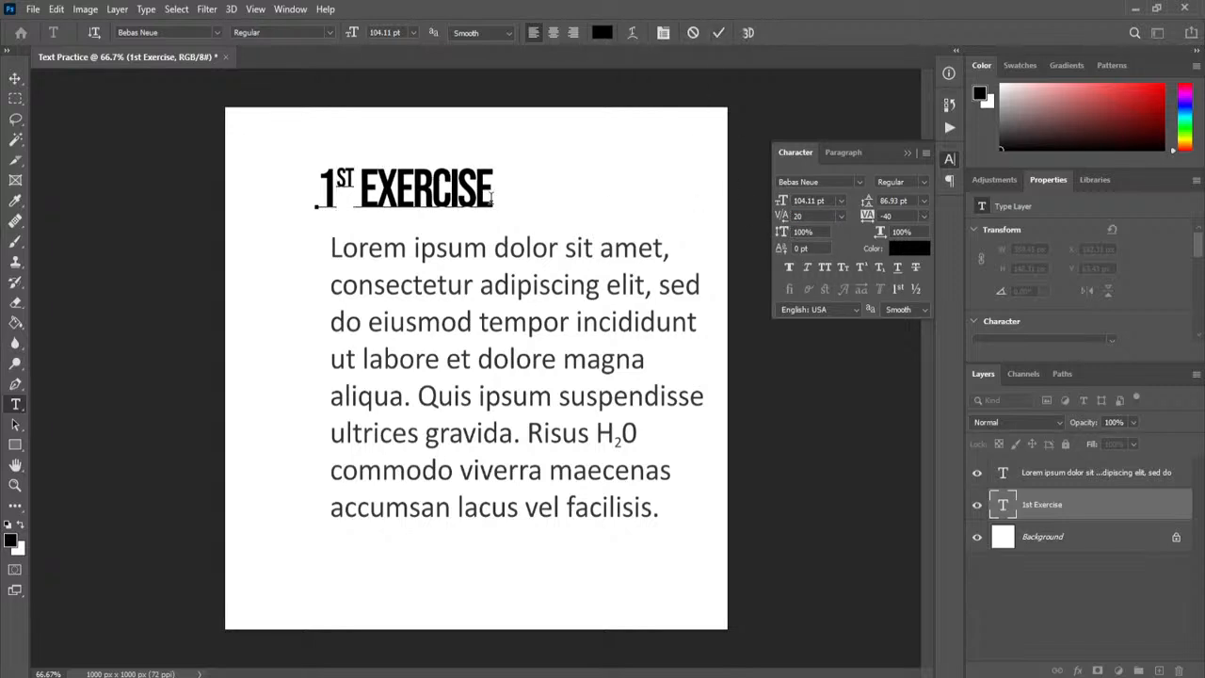
Apply Faux Bold and Faux Italic to the entire title text
left_click_drag(494, 189, 318, 187)
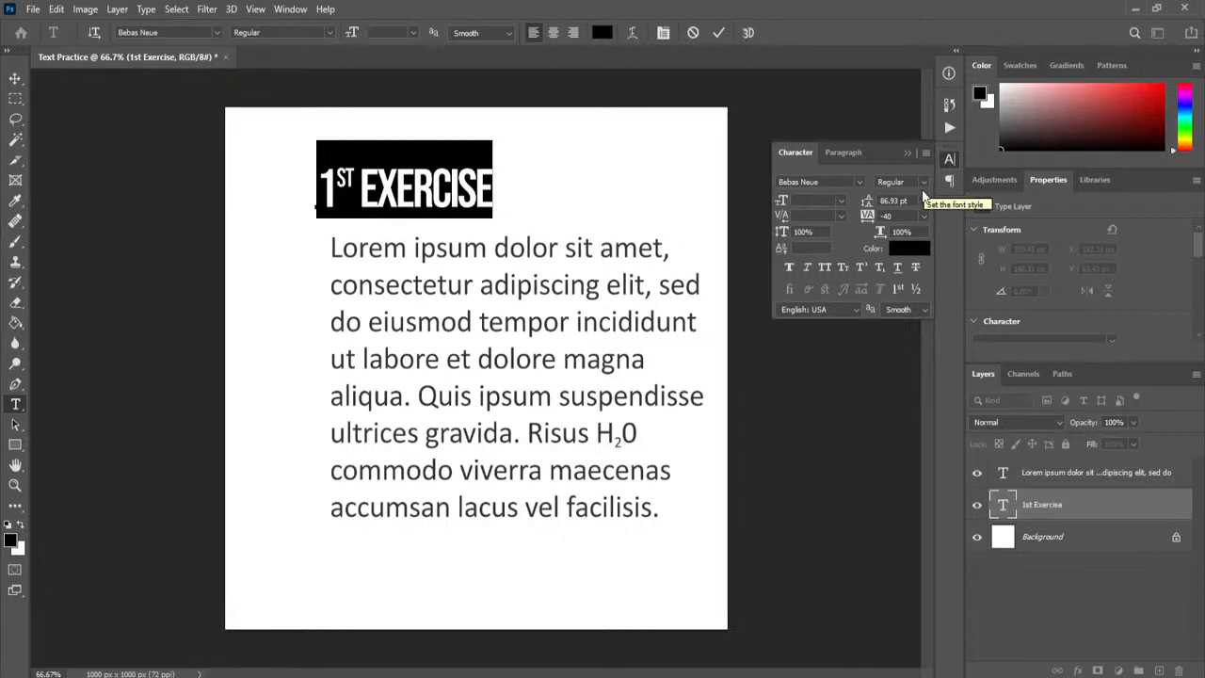
left_click(923, 188)
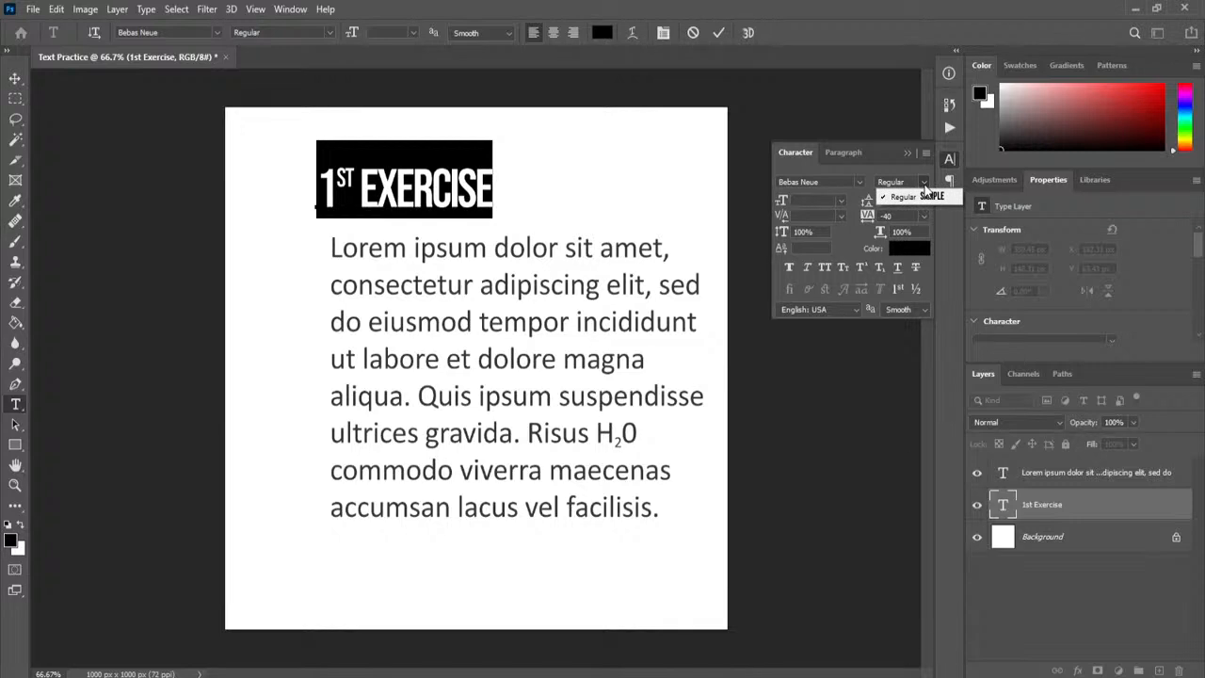
left_click(882, 162)
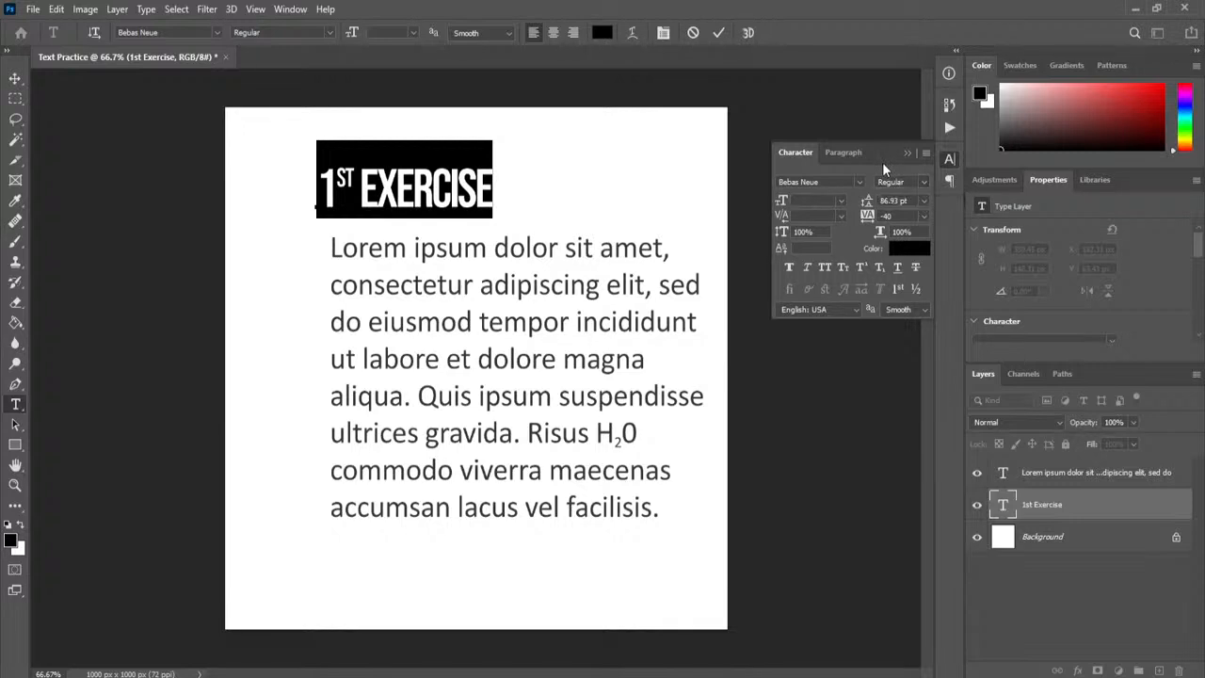
left_click(789, 268)
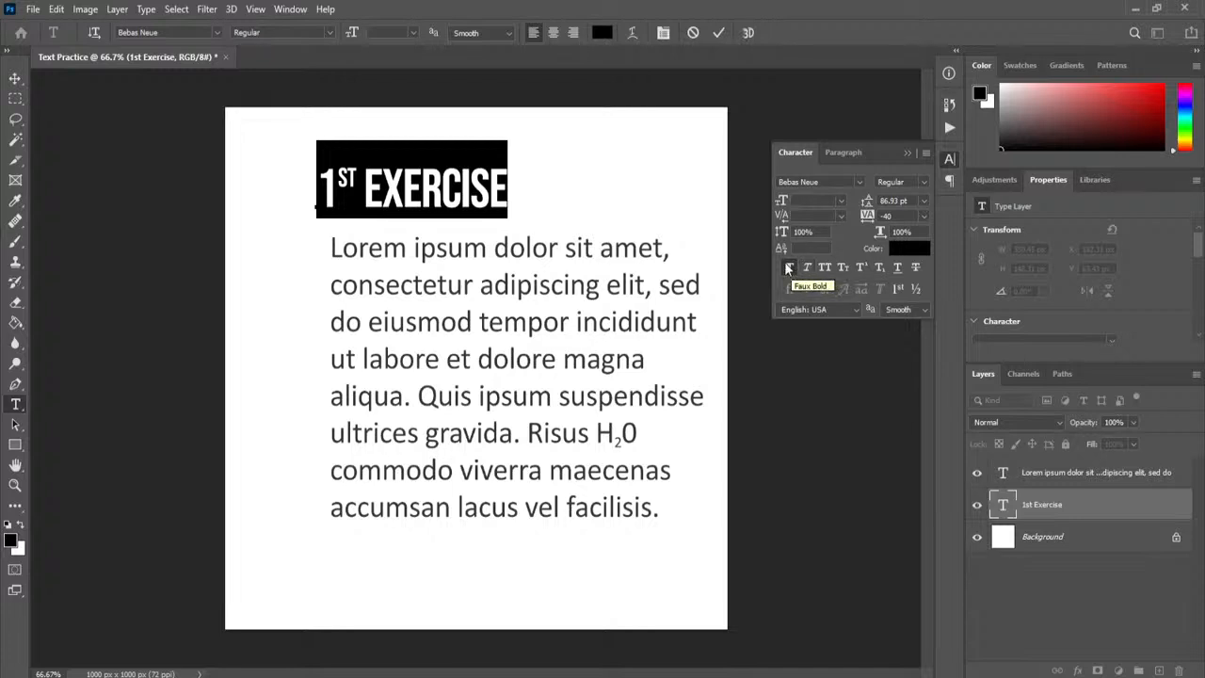
left_click(923, 185)
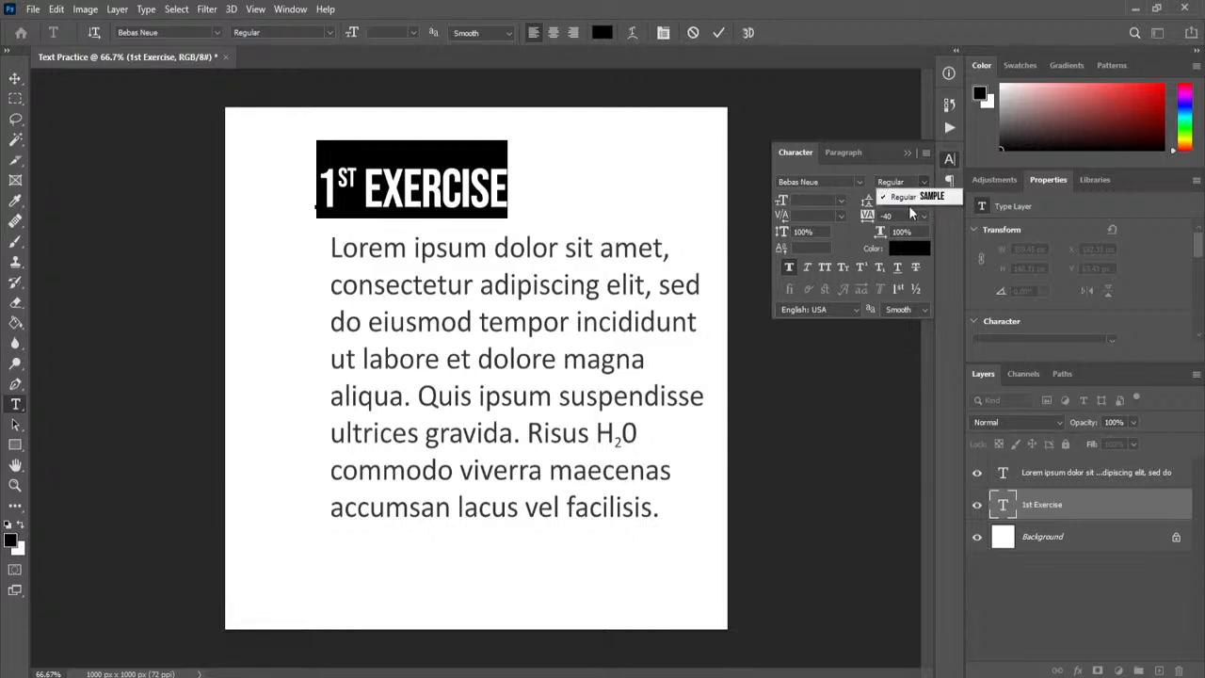
left_click(776, 271)
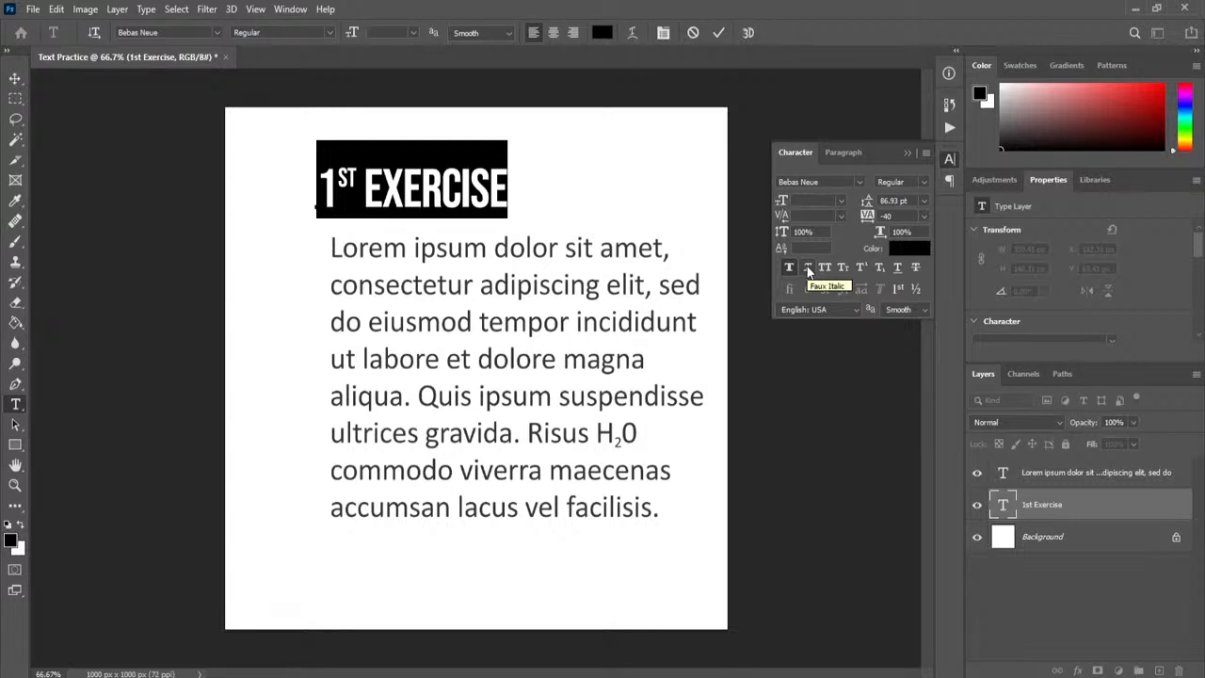
left_click(807, 268)
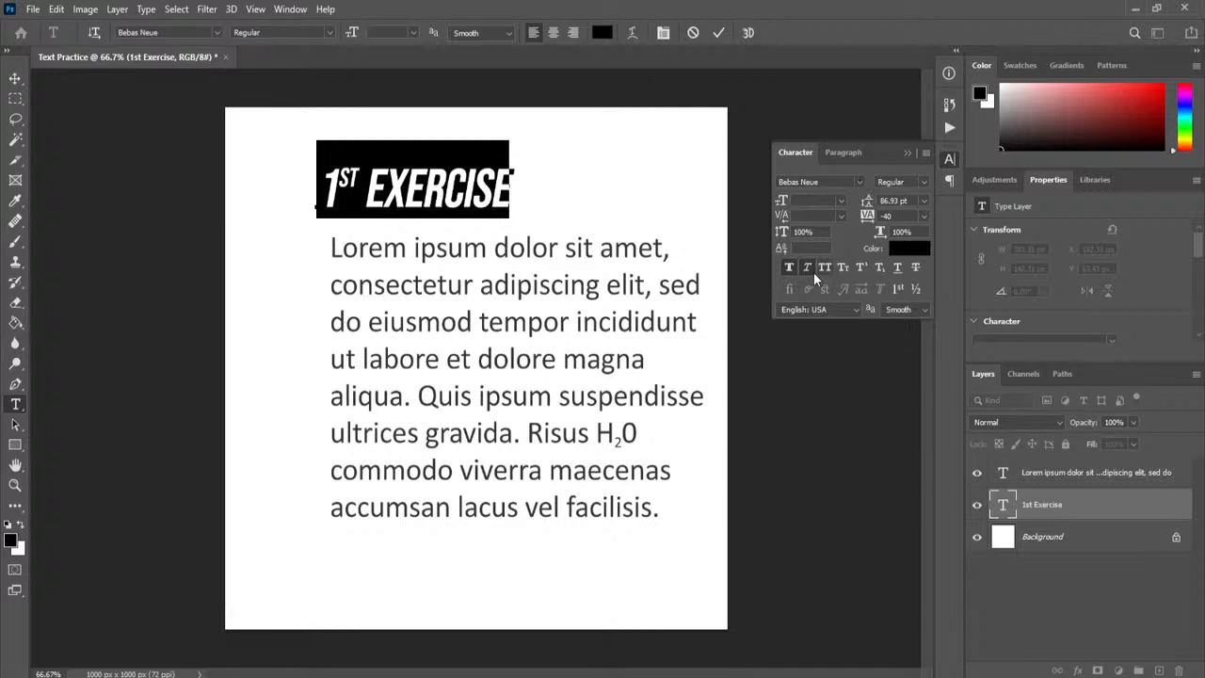
Change the title's font to Calibri and reselect the full title text
left_click(859, 182)
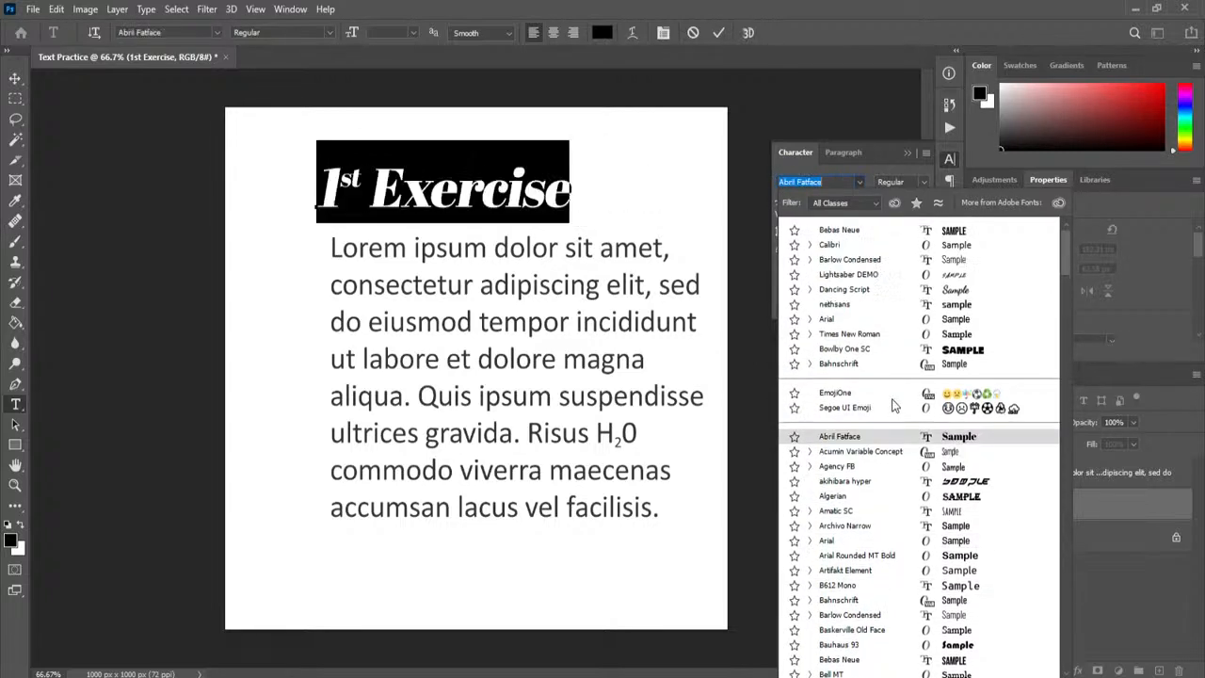
left_click(848, 247)
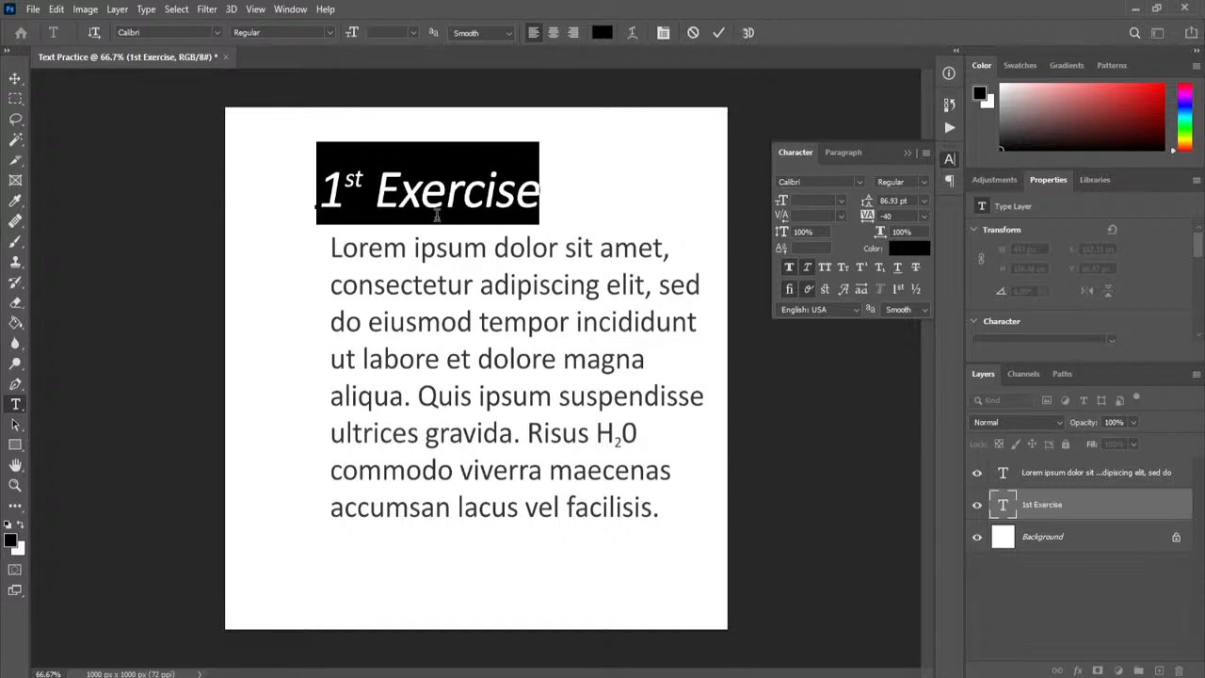
left_click_drag(541, 194, 297, 193)
Try All Caps and Small Caps on the title, turning each one off again
left_click(825, 268)
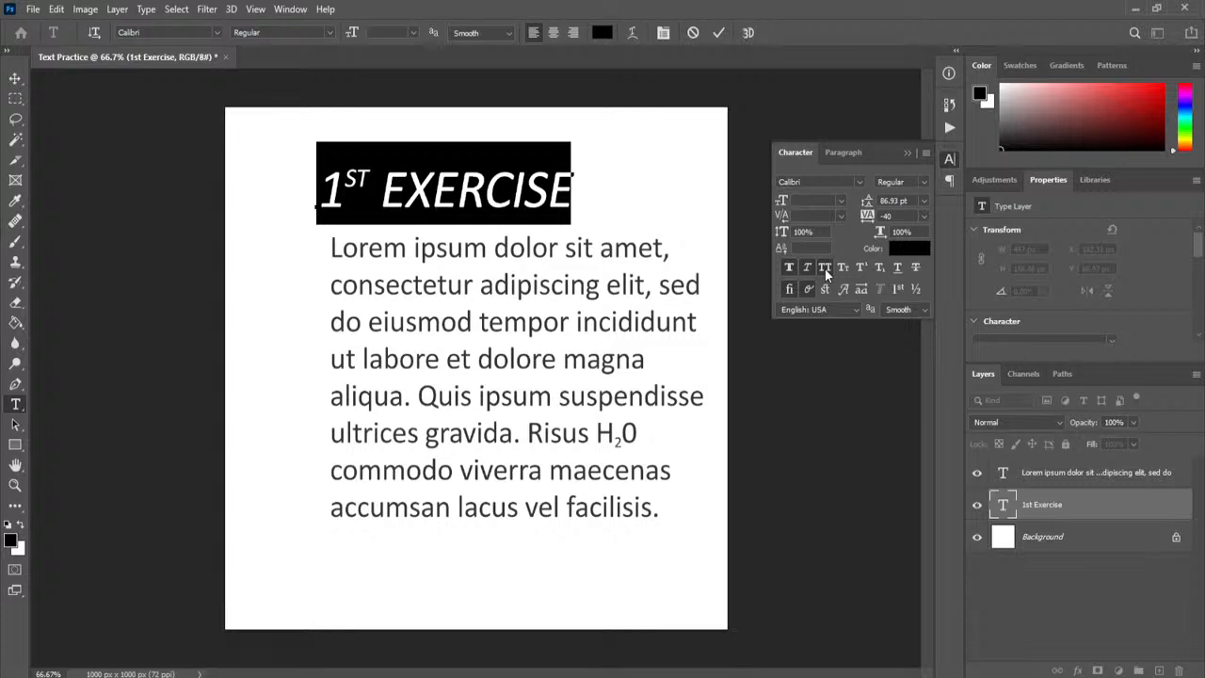
left_click(825, 268)
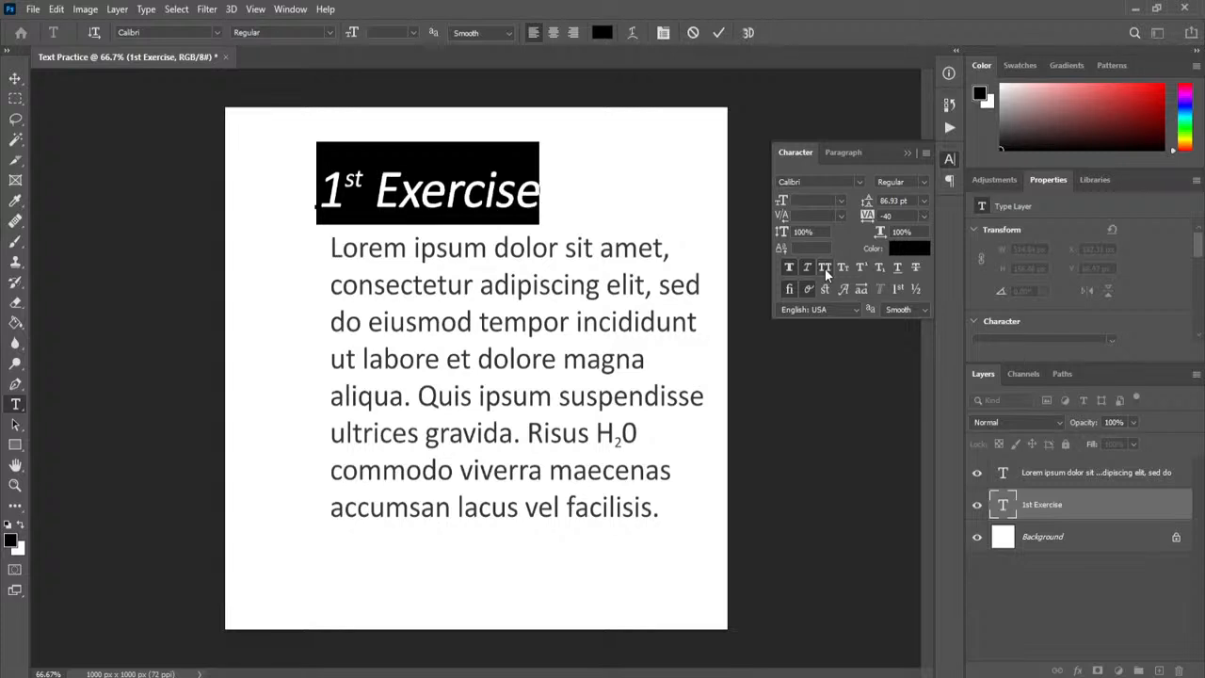
left_click(825, 269)
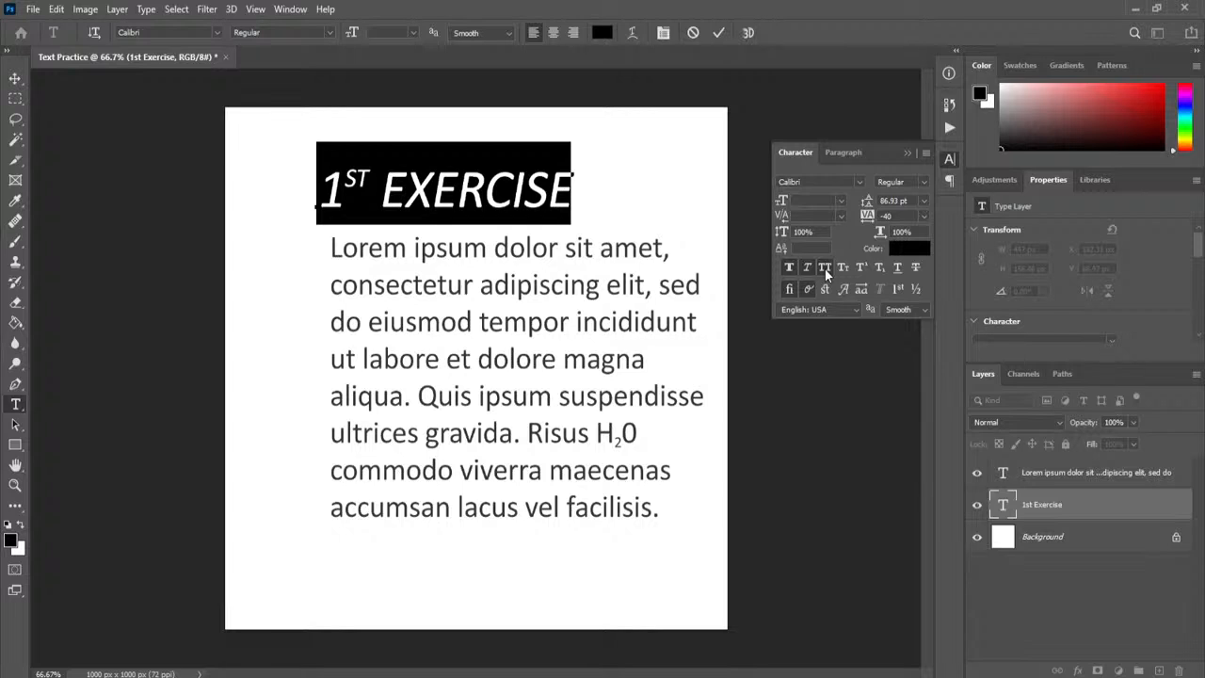
left_click(825, 268)
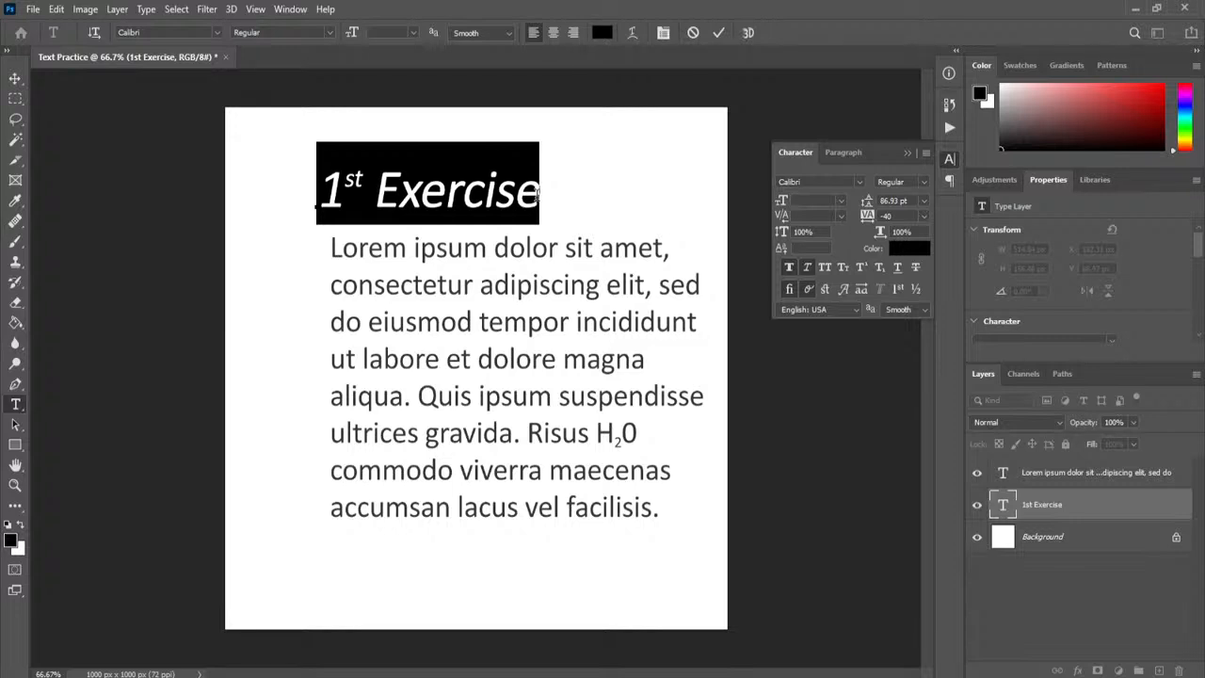
left_click(844, 268)
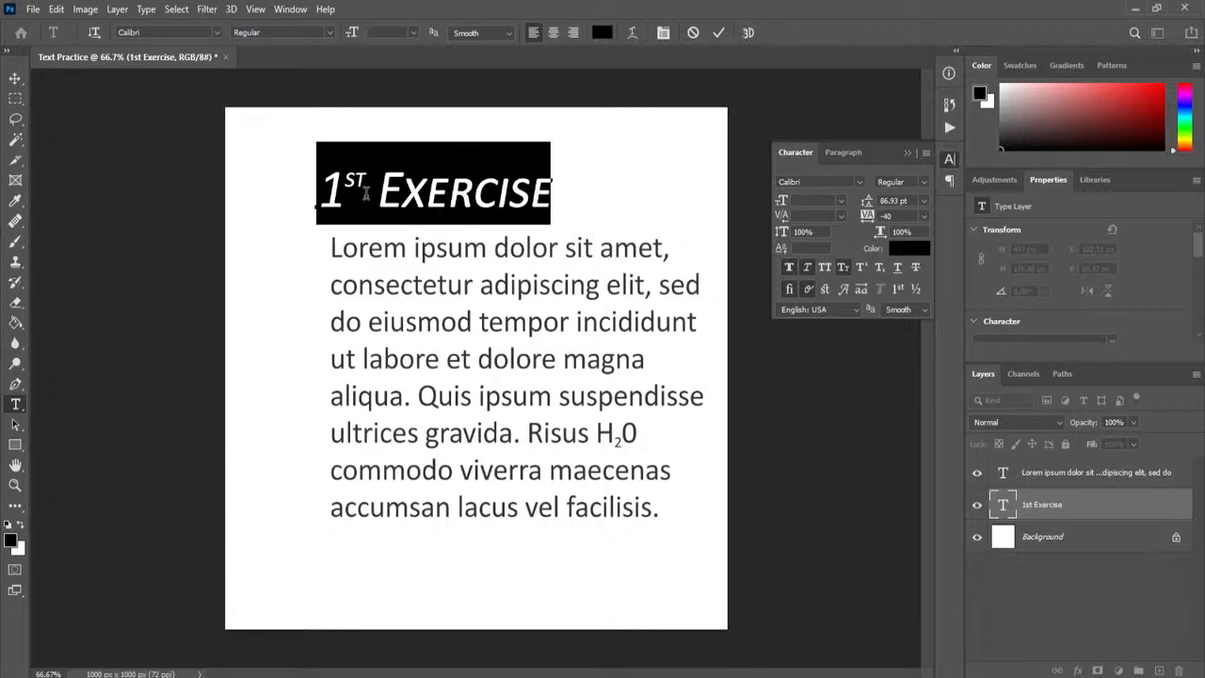
left_click(845, 269)
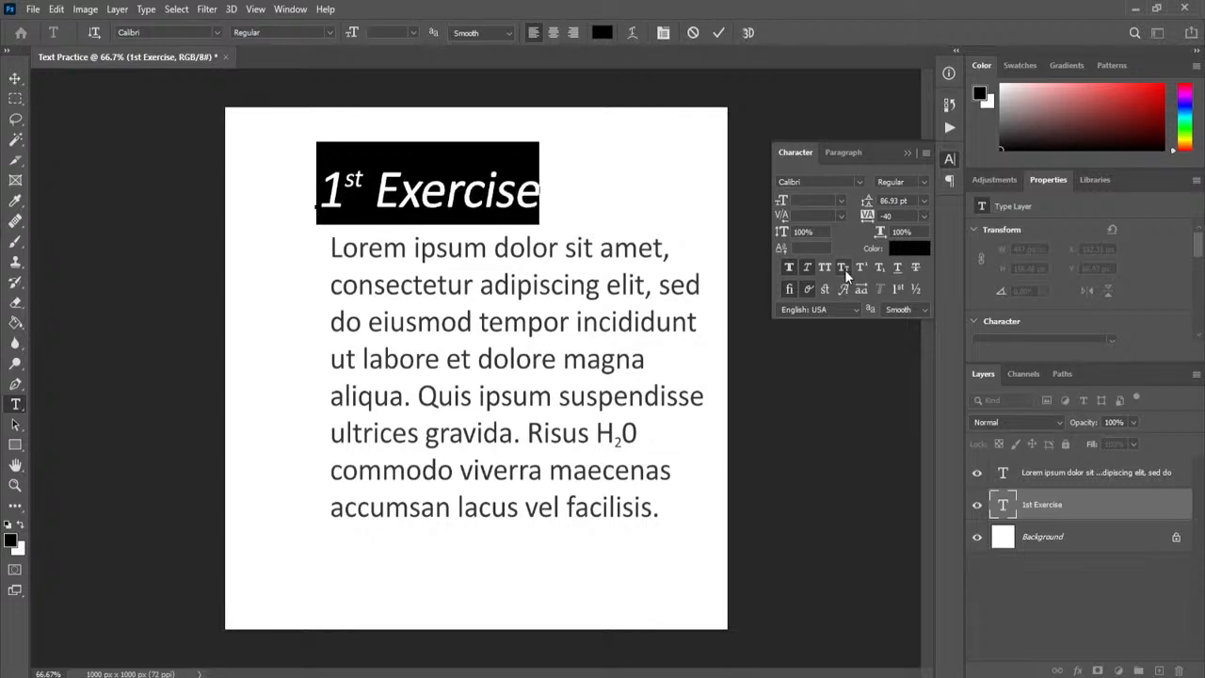
Replace the title's manually raised "1st" with normal full-size "1ST" and select its "ST" letters
left_click(363, 184)
left_click_drag(362, 184, 343, 184)
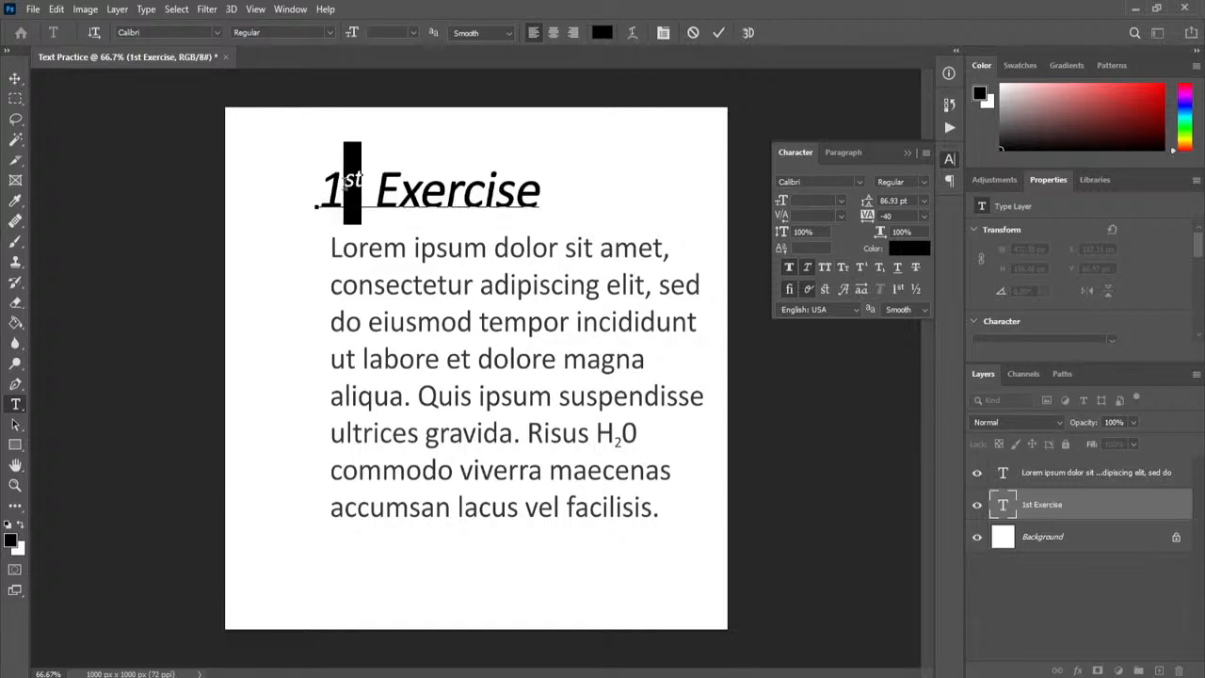
key("BackSpace")
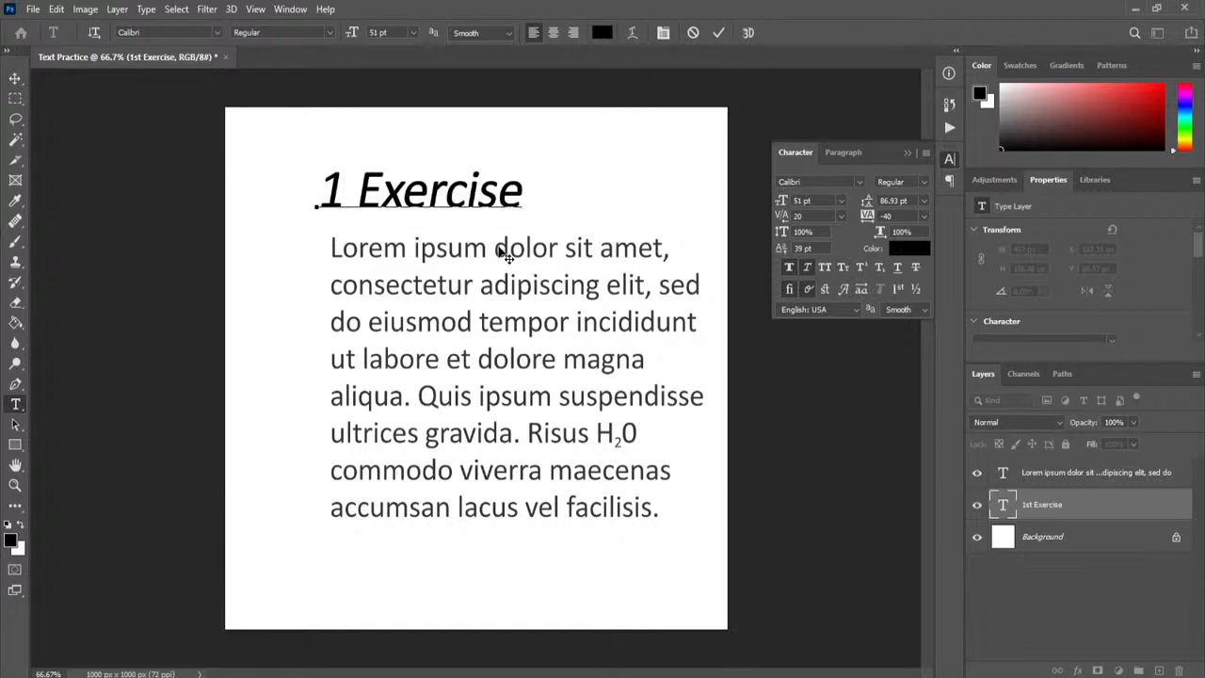
type("s")
key("BackSpace")
key("BackSpace")
type("1ST")
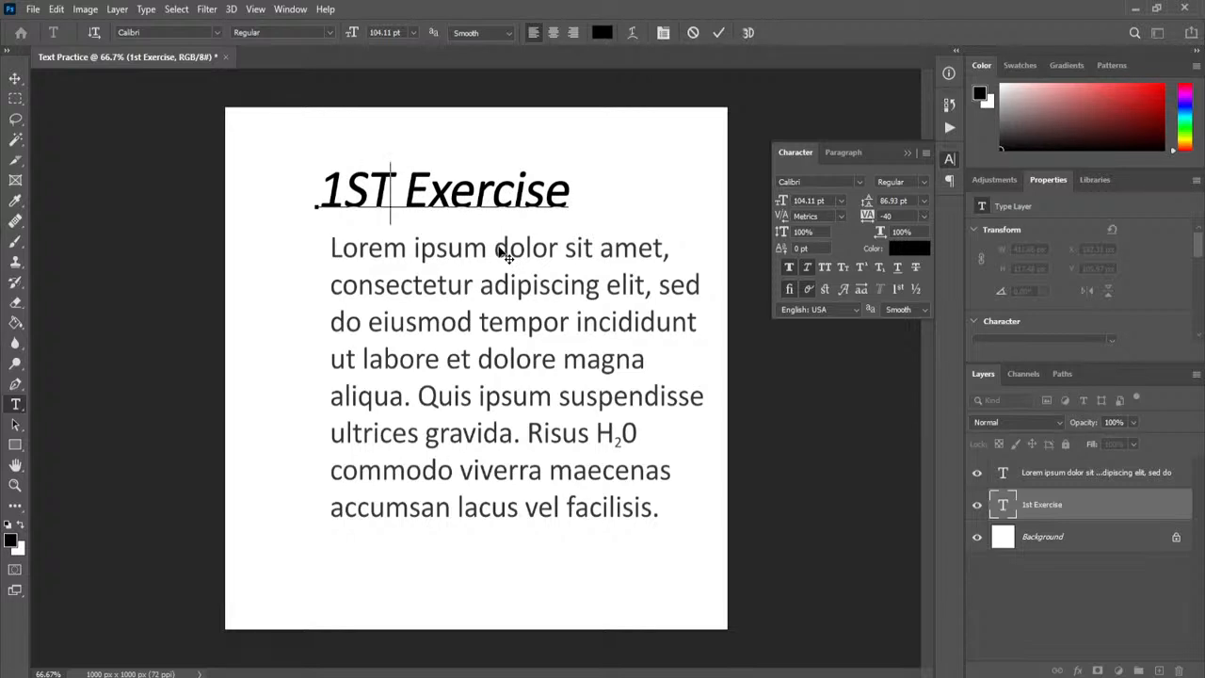
left_click_drag(392, 194, 350, 198)
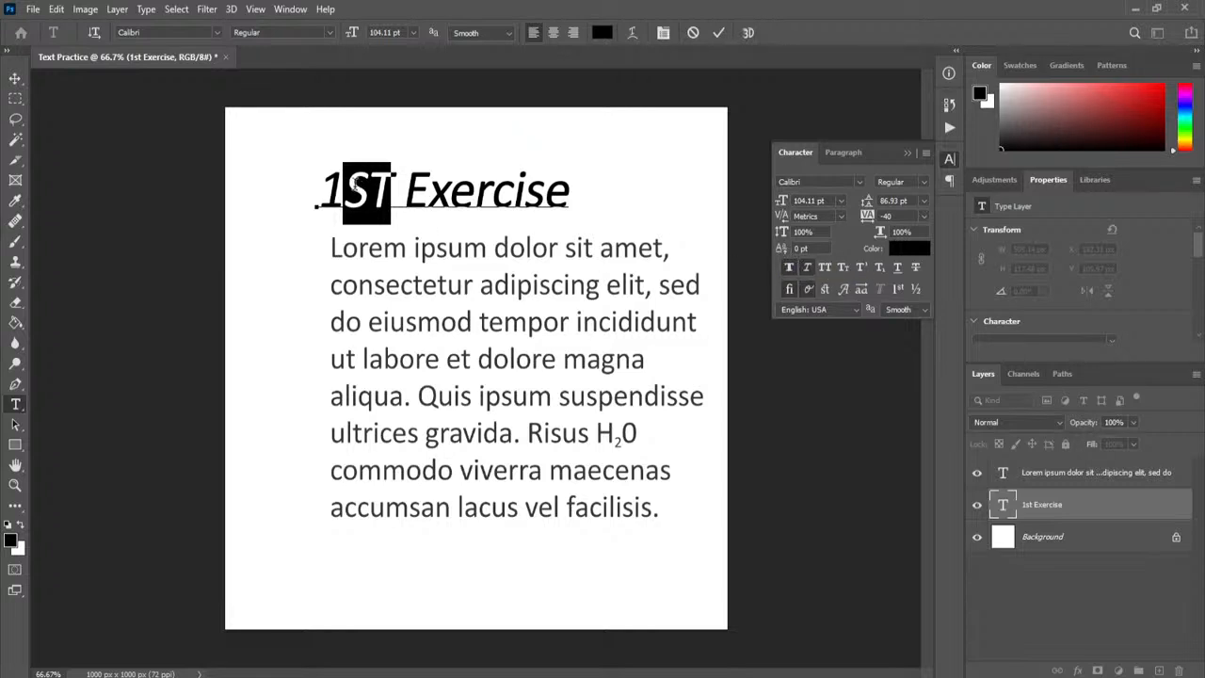
Replace the "H" and manually lowered "2" after "Risus" in the paragraph with normal-size "H2"
double_click(1004, 474)
left_click(611, 431)
left_click_drag(623, 435, 615, 435)
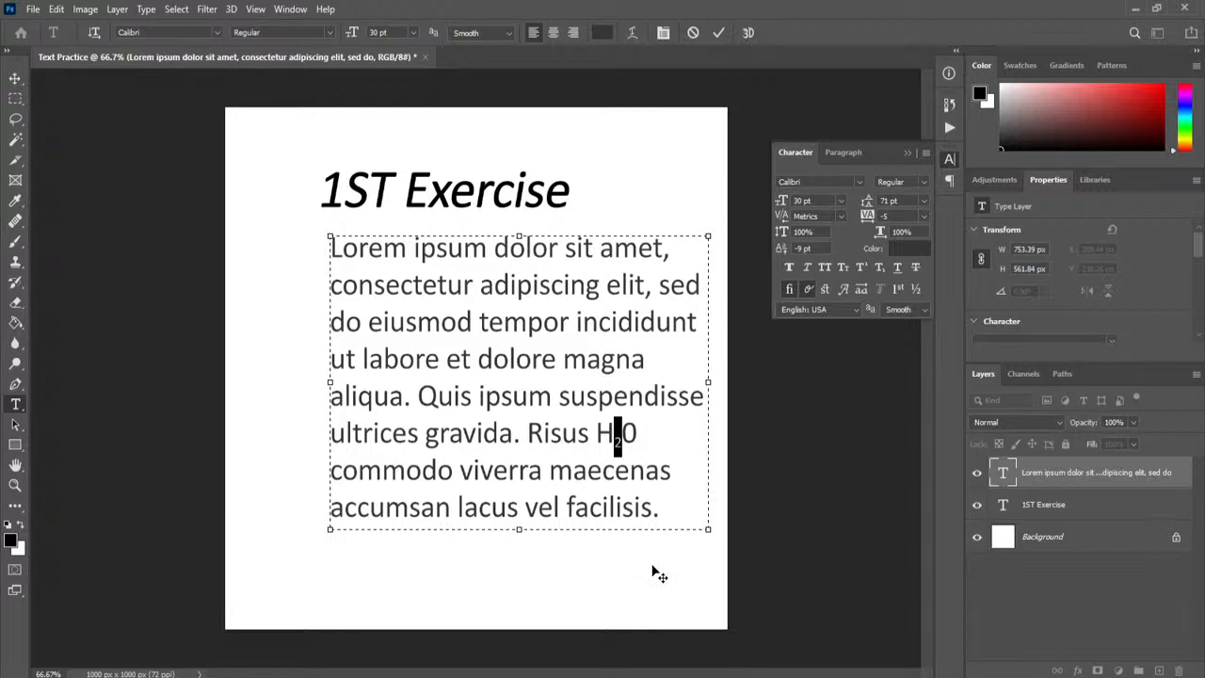
key("BackSpace")
type("2")
key("BackSpace")
key("BackSpace")
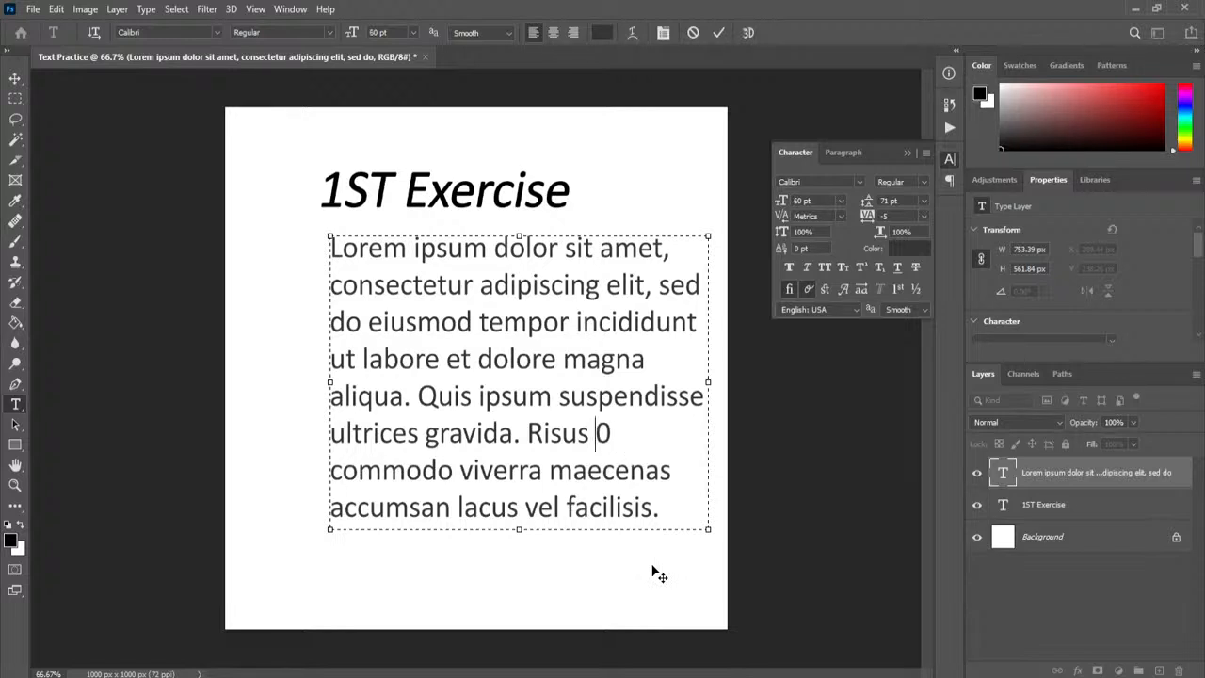
type("H@")
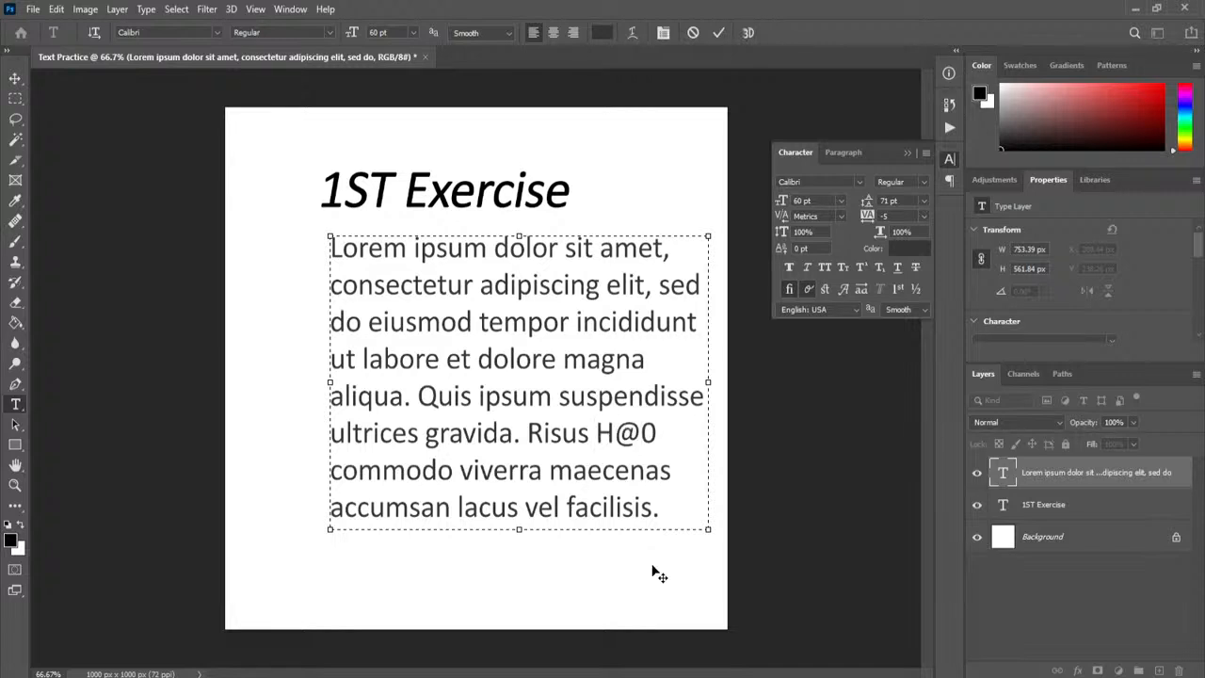
key("BackSpace")
type("2")
Apply the Superscript option to the letters "ST" in the "1ST Exercise" title
double_click(1004, 509)
left_click(390, 188)
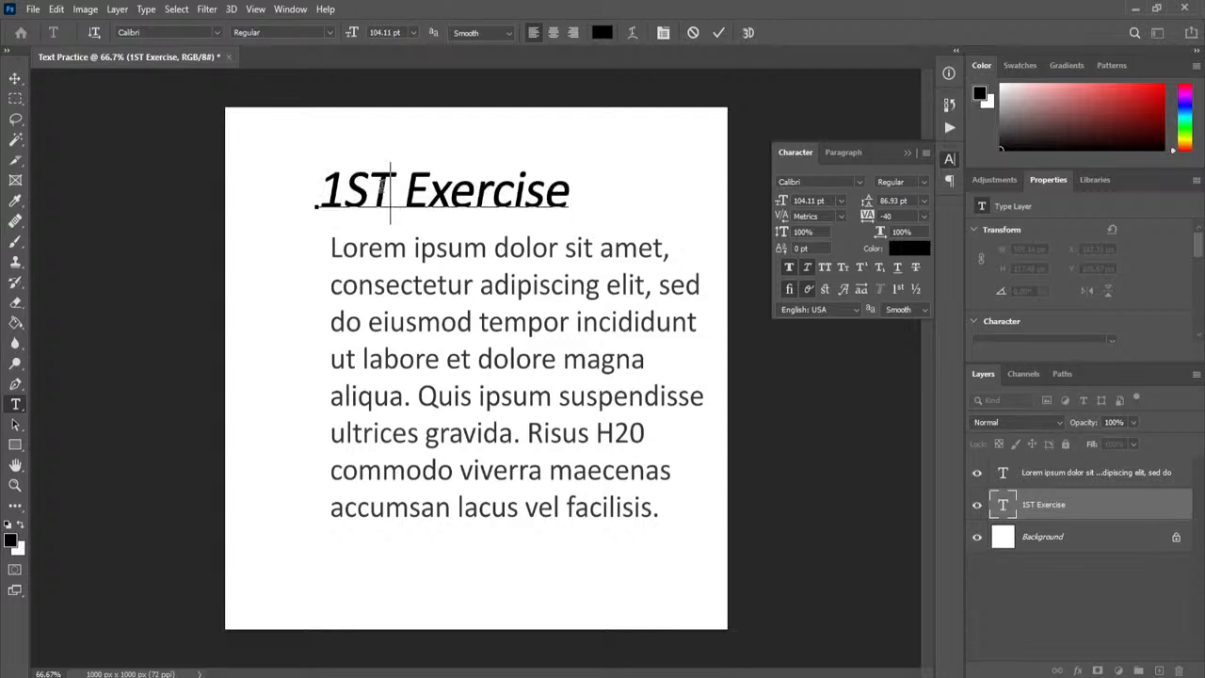
key("shift+Left")
key("shift+Left")
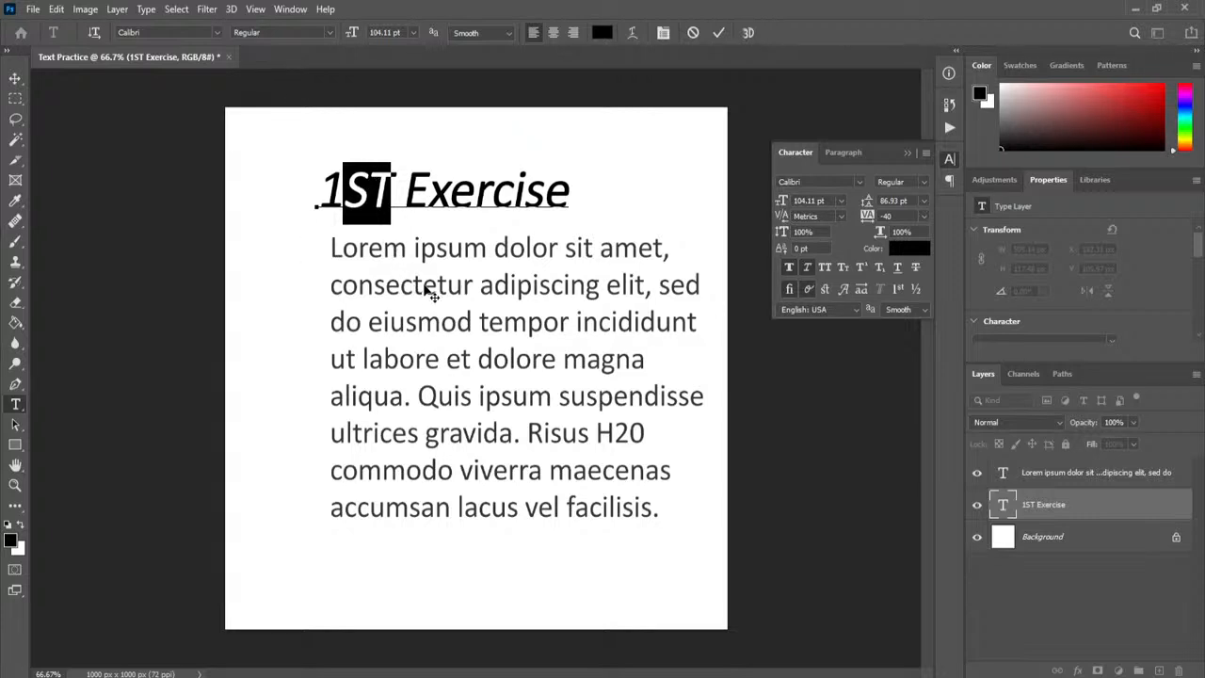
left_click(859, 266)
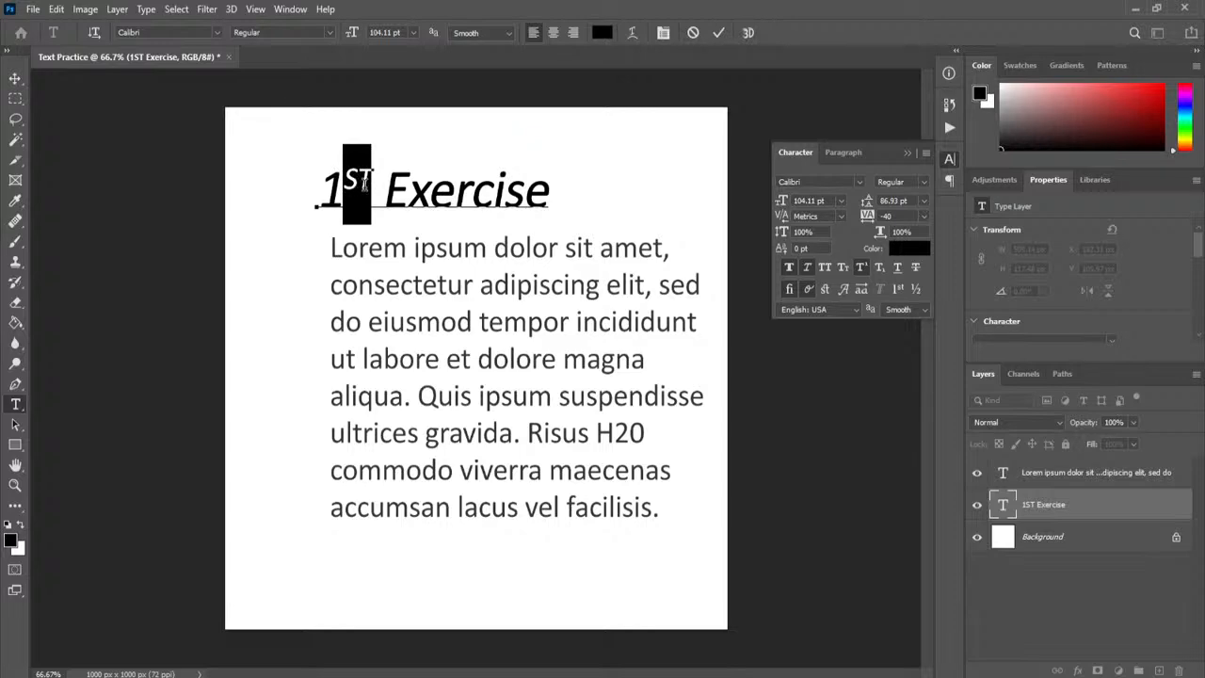
Apply the Subscript option to the "2" in "H20" in the paragraph
double_click(1003, 473)
left_click(614, 431)
left_click_drag(629, 429, 614, 431)
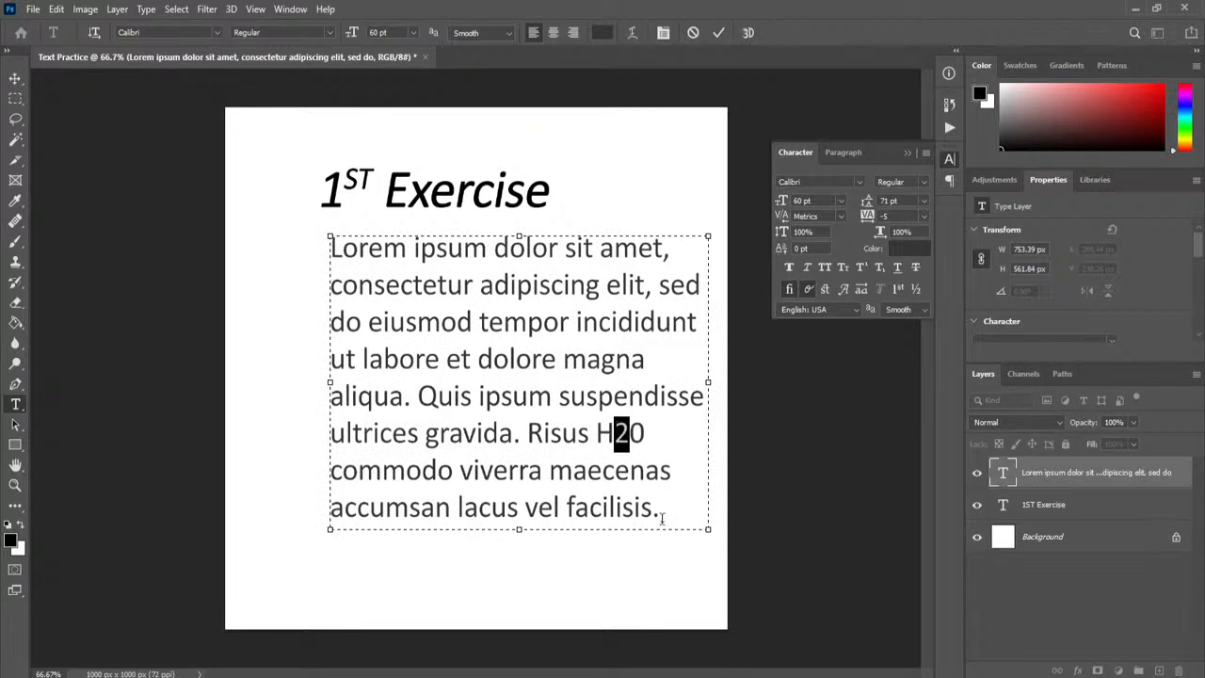
left_click(875, 268)
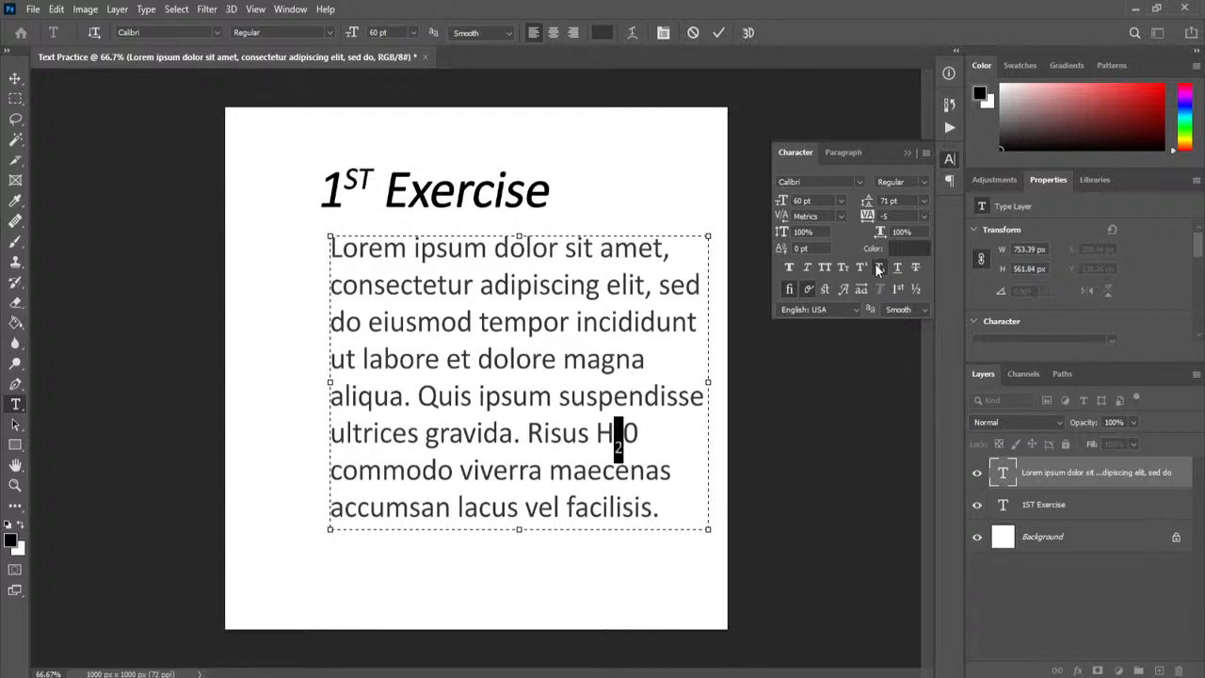
left_click(634, 432)
Try Underline and Strikethrough on the whole title, turning each one off again
double_click(1003, 506)
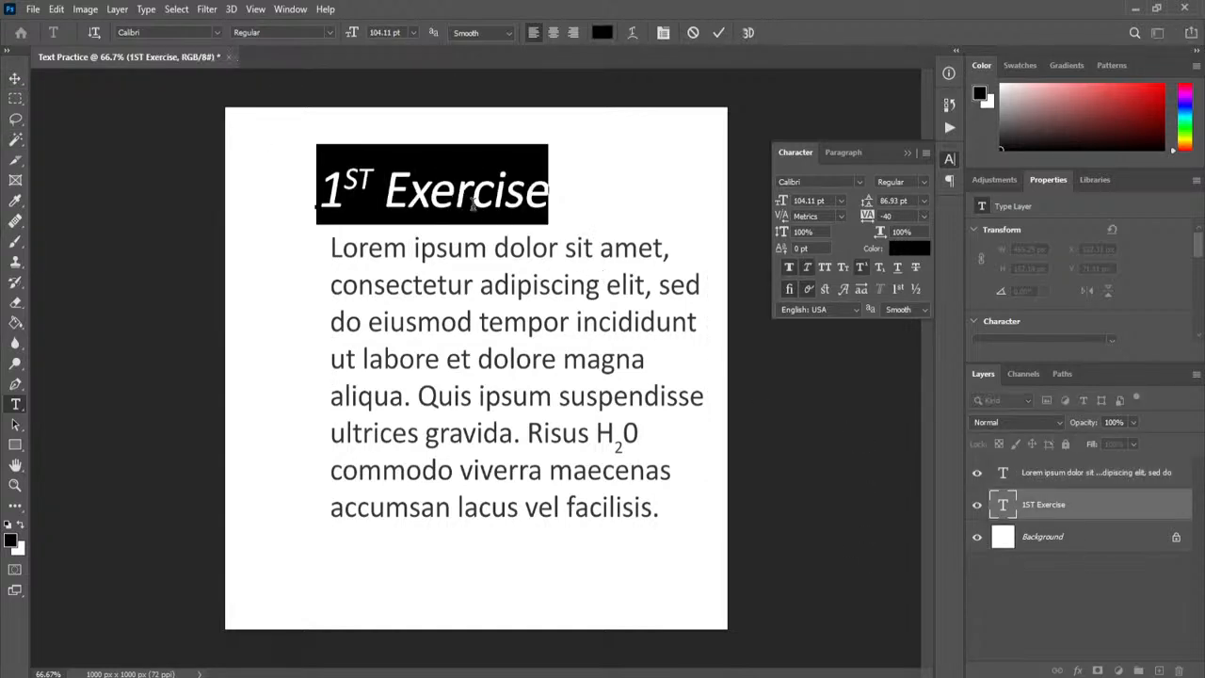
left_click(897, 268)
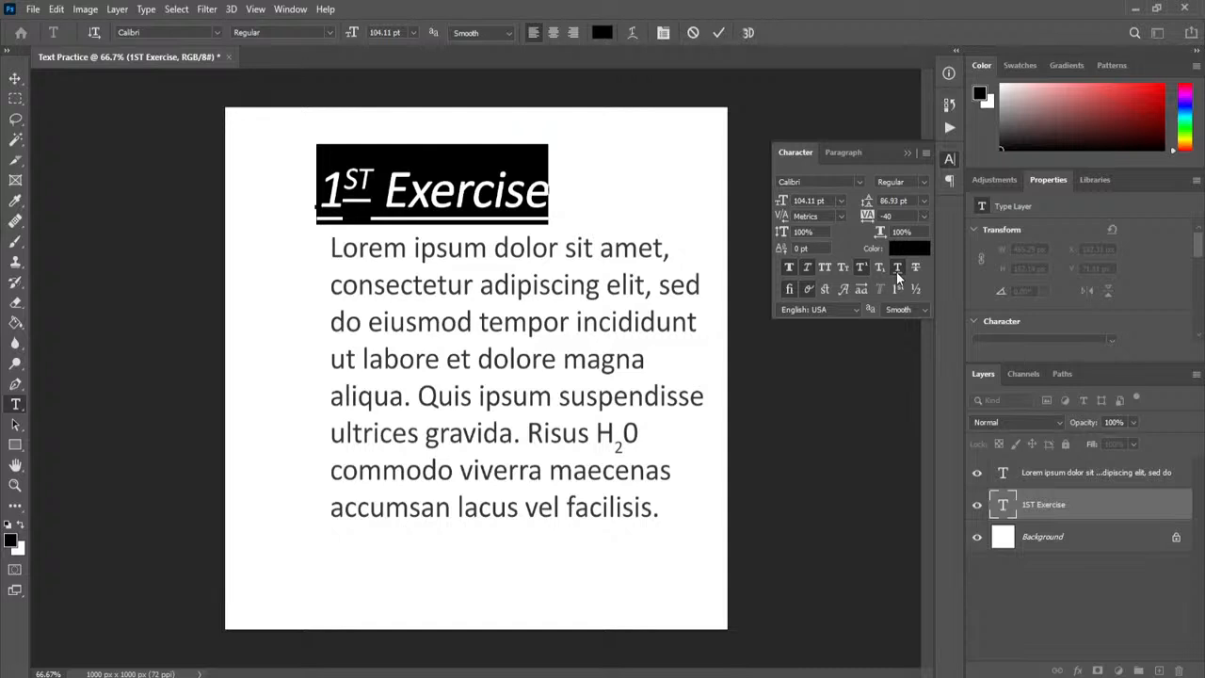
left_click(897, 272)
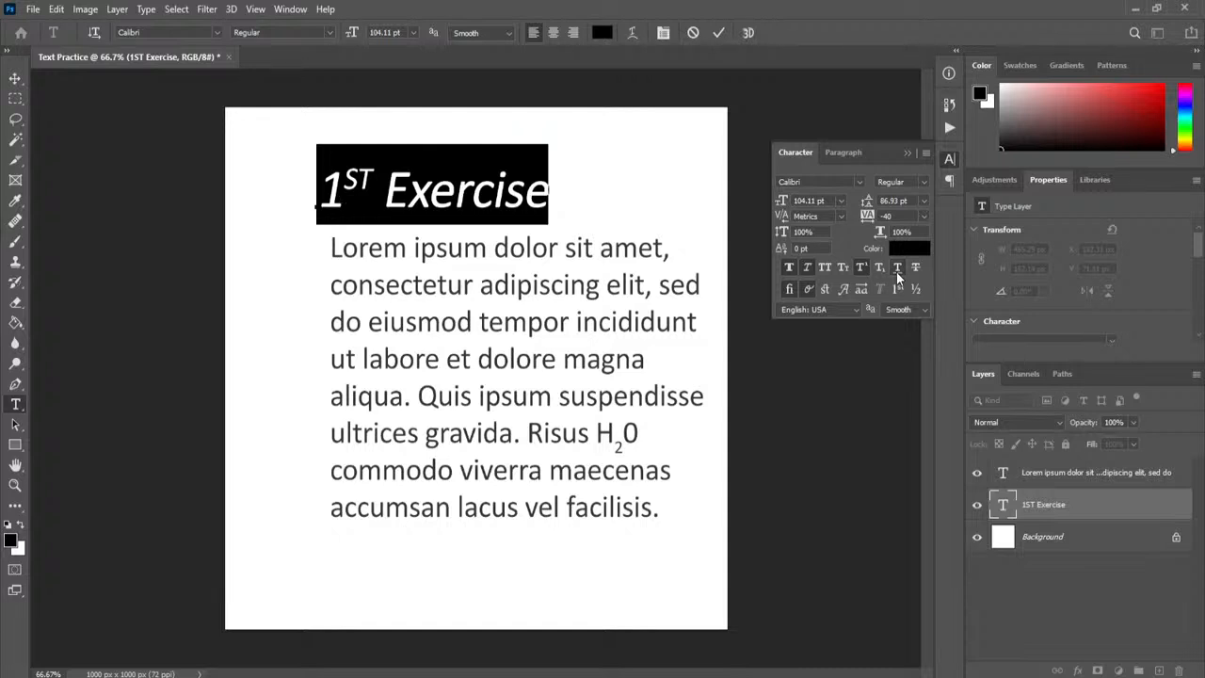
left_click(917, 270)
left_click(917, 270)
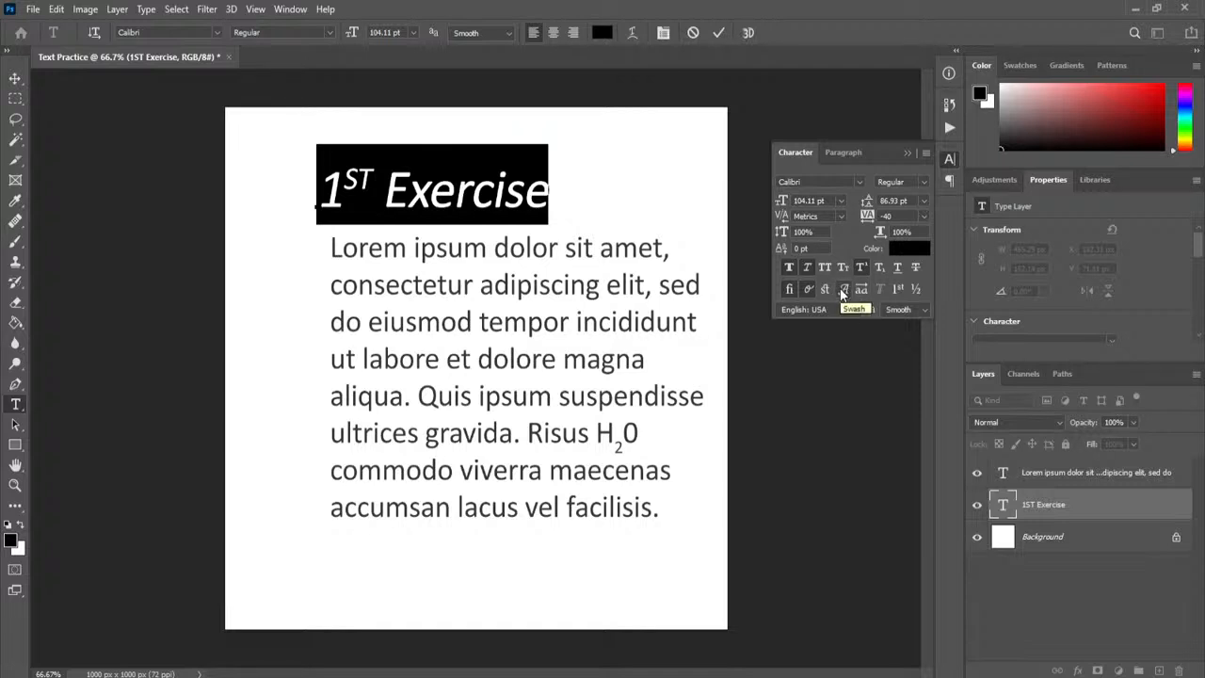
Remove the superscript from "ST" in the title and try the Ordinals option on "1ST"
left_click(898, 291)
left_click(899, 291)
left_click(382, 187)
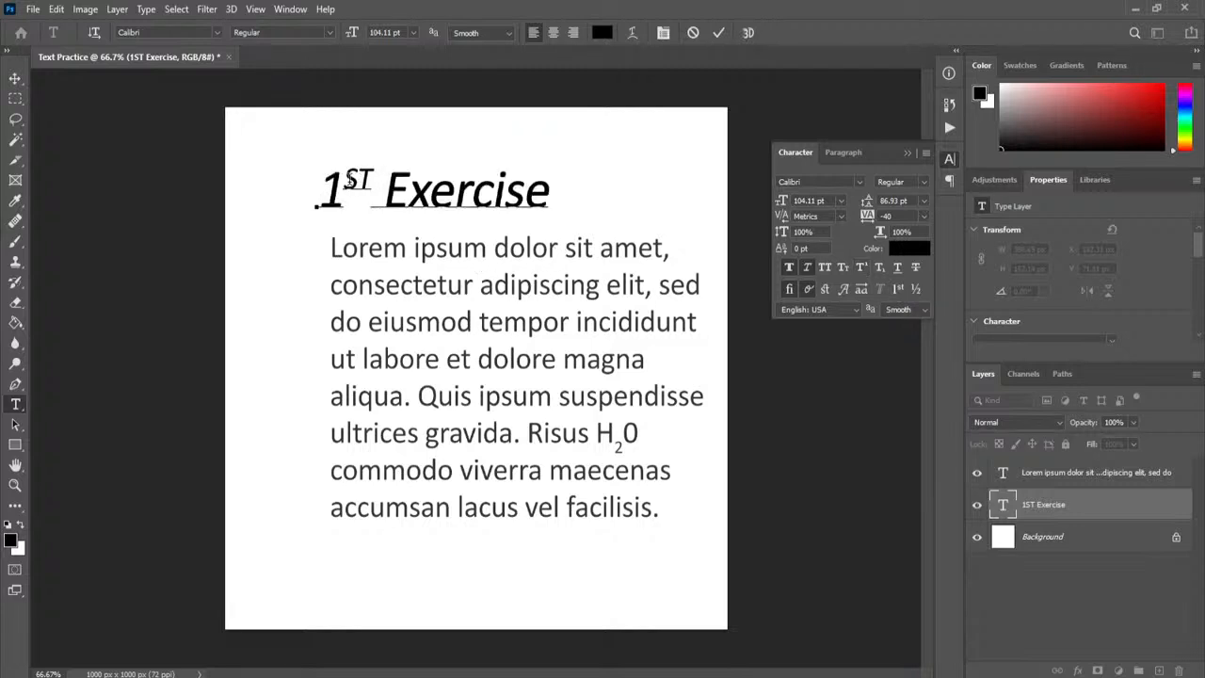
left_click_drag(372, 180, 346, 180)
left_click(862, 267)
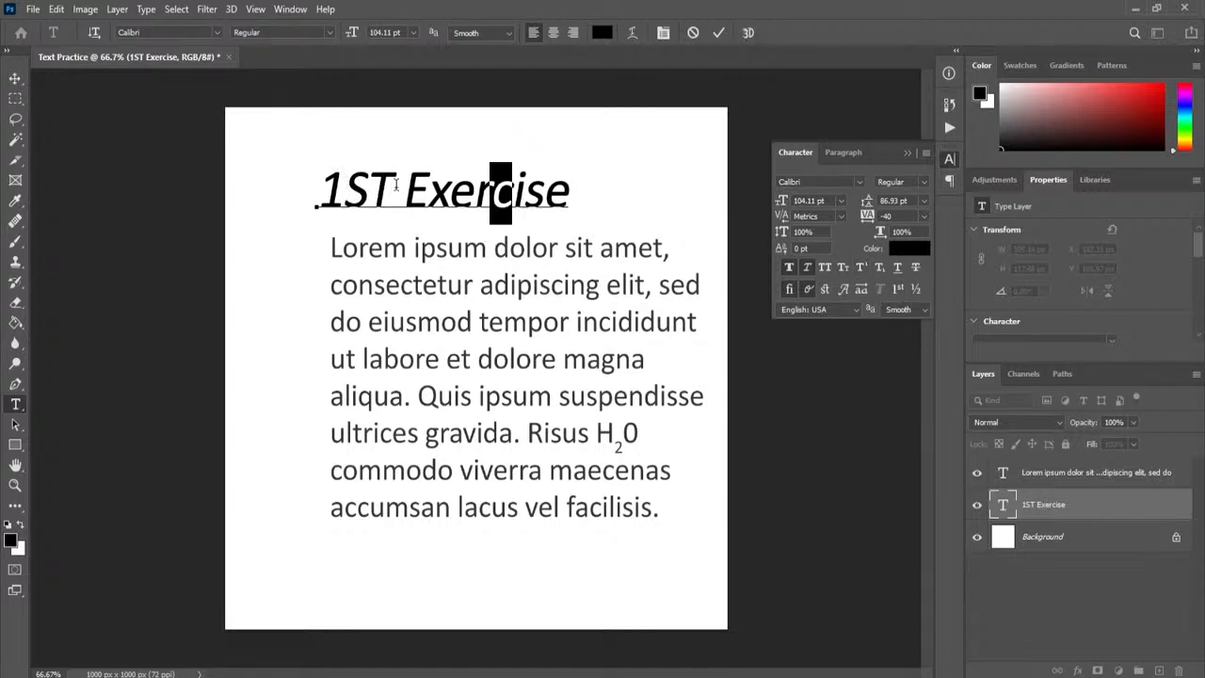
left_click_drag(396, 185, 271, 188)
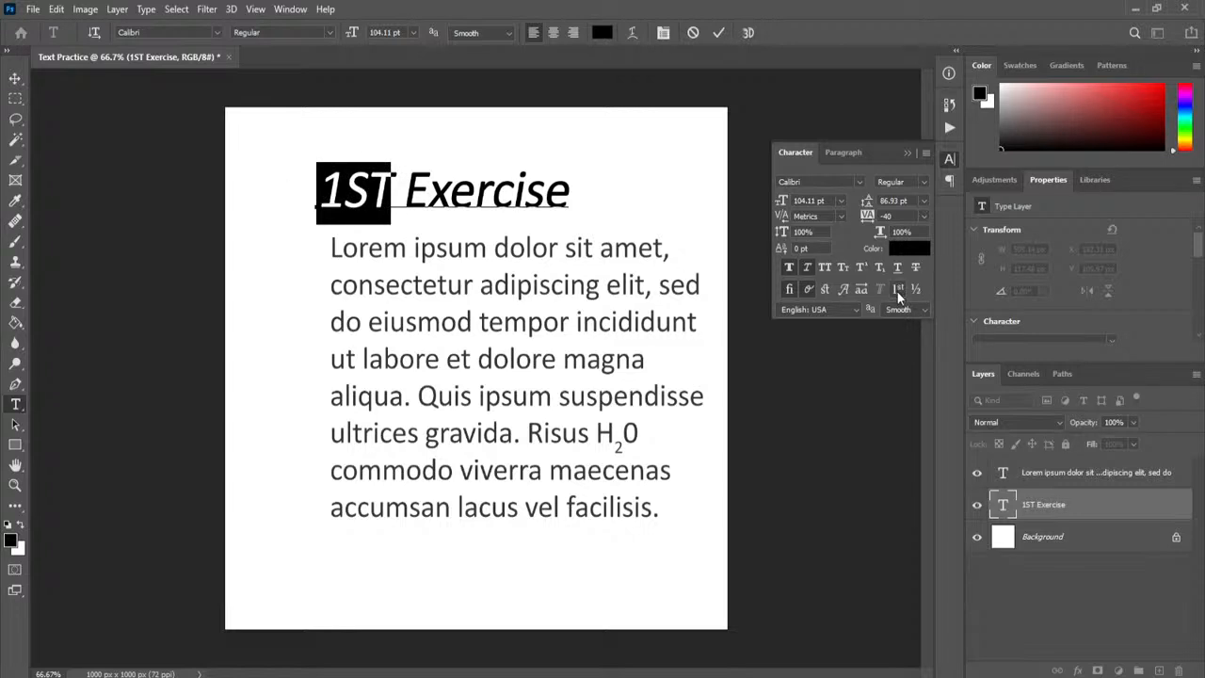
Try Ordinals on "1ST" without the word "Exercise" and with a space after the "1", and discard these title edits
left_click_drag(565, 199, 156, 202)
left_click_drag(398, 194, 600, 194)
key("BackSpace")
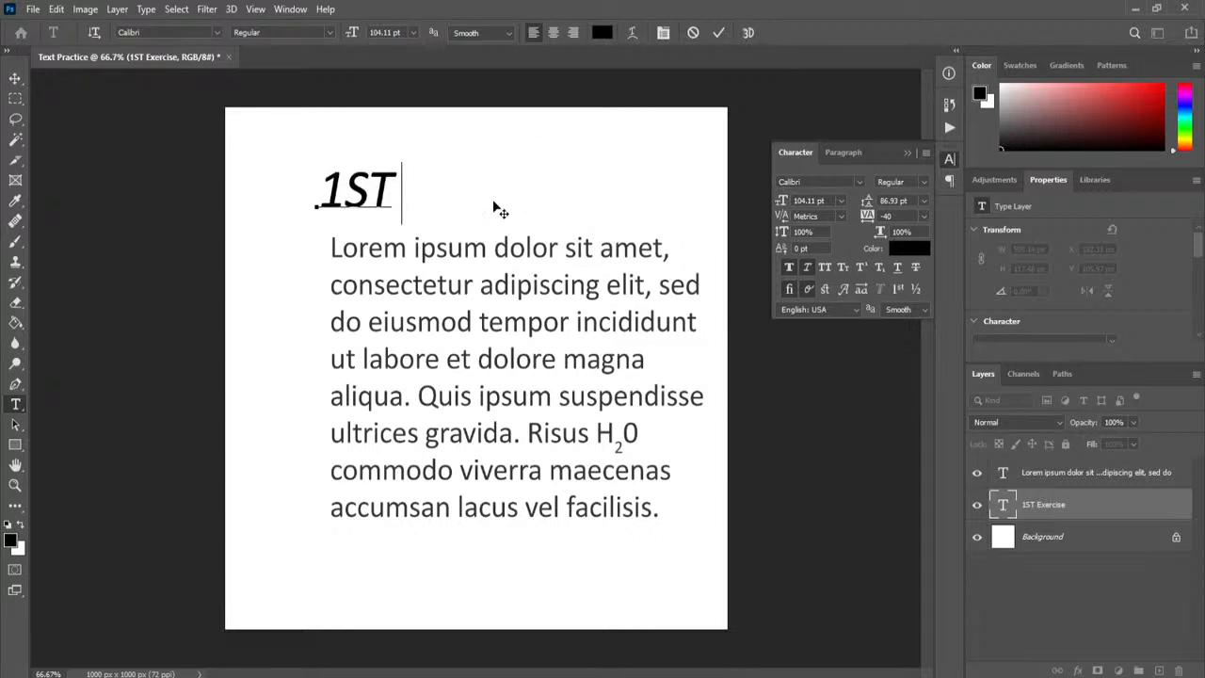
left_click_drag(394, 194, 222, 182)
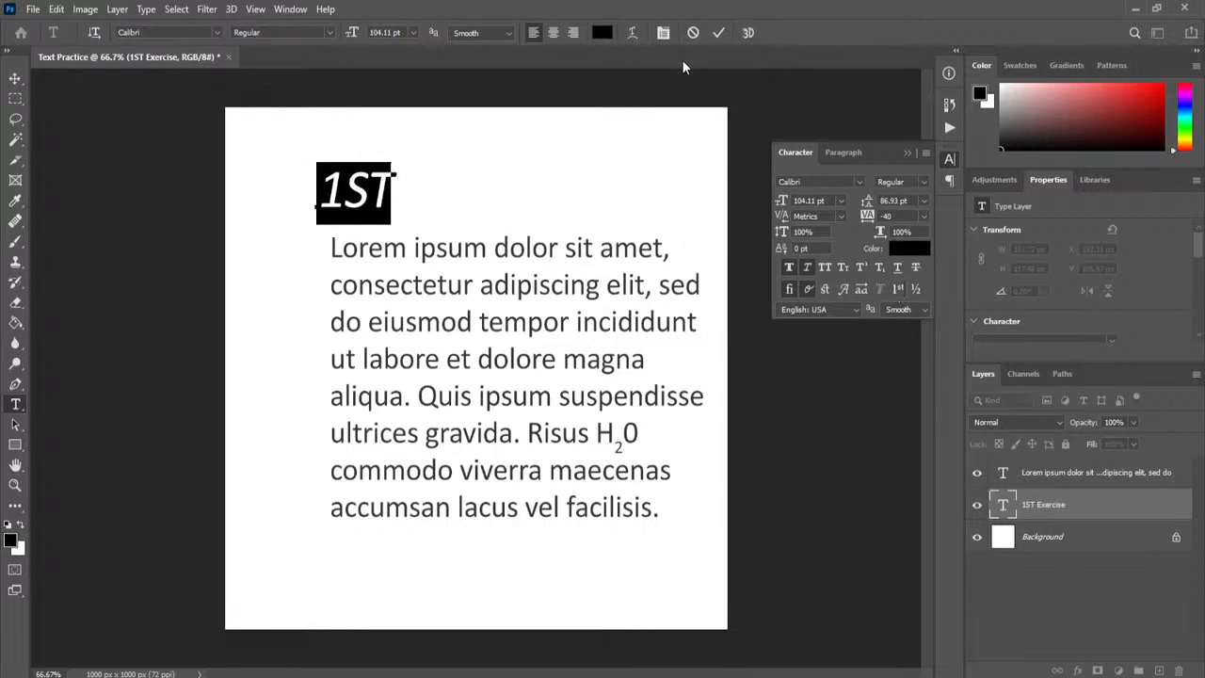
left_click(347, 195)
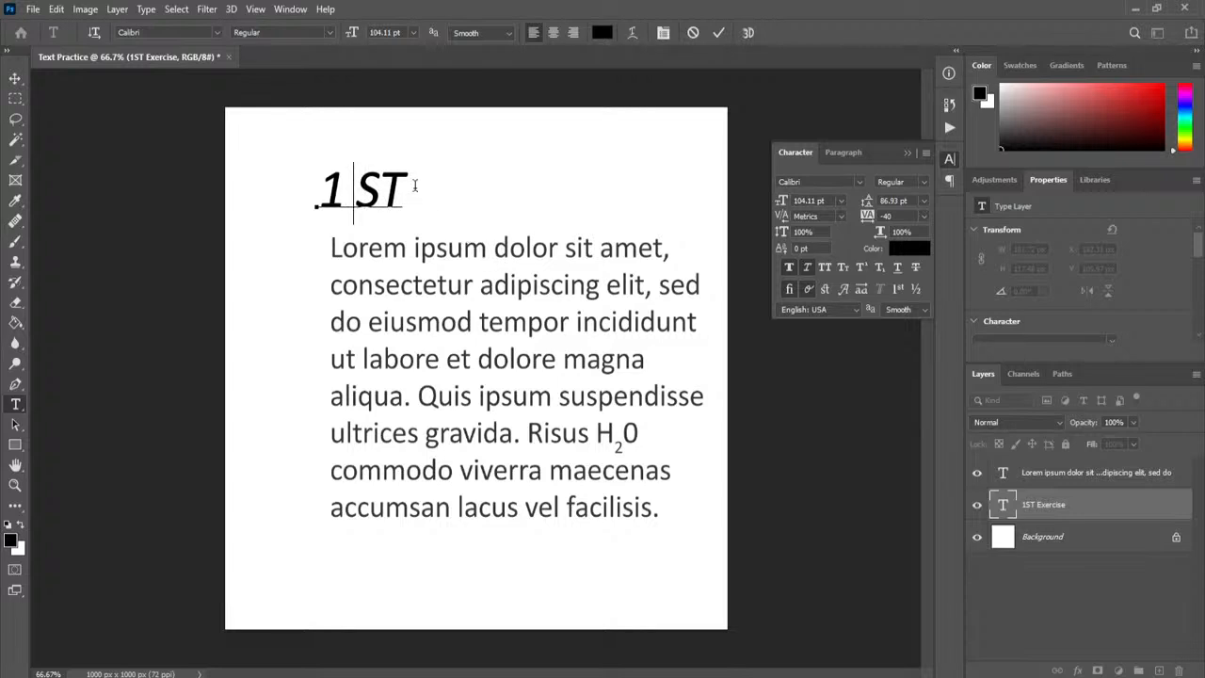
left_click_drag(417, 187, 231, 182)
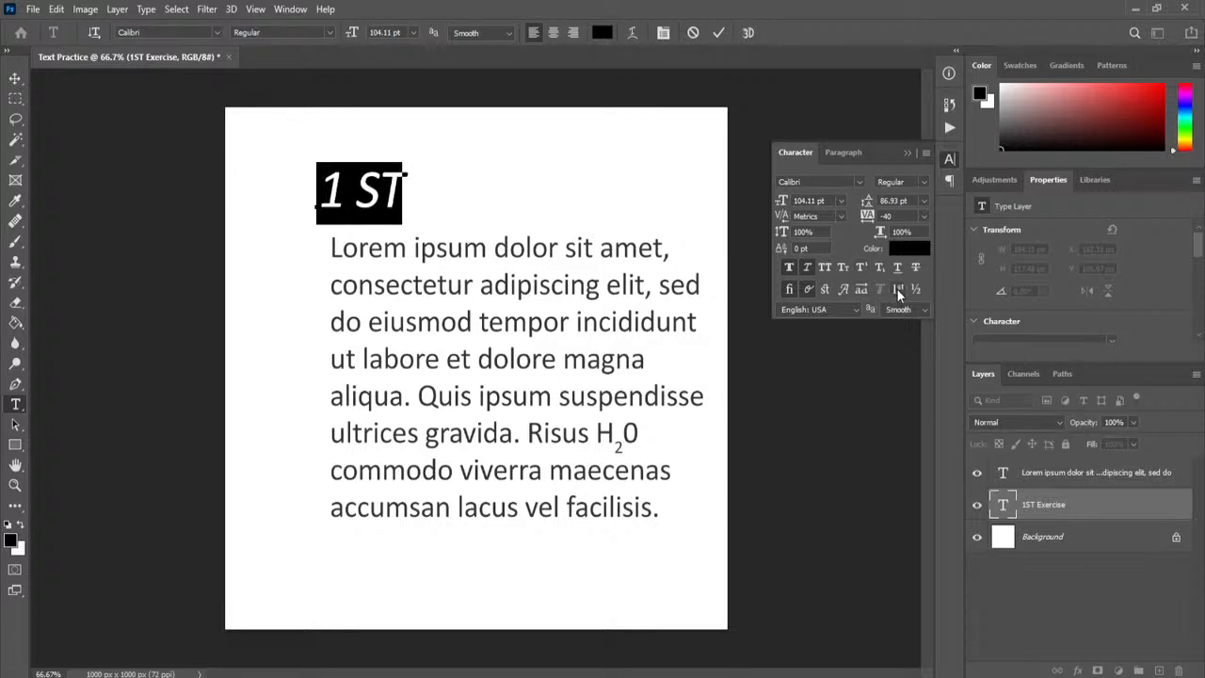
left_click(693, 35)
Switch the Ordinals option on and off repeatedly for the whole "1ST Exercise" title, leaving it off
triple_click(441, 198)
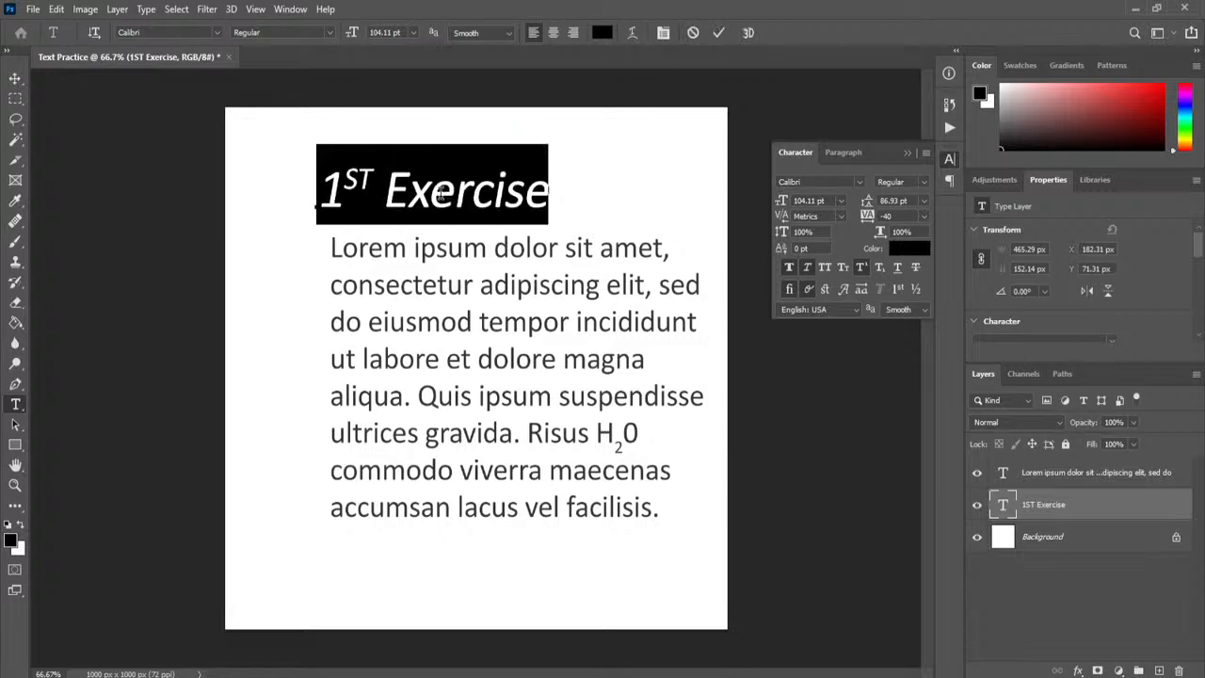
left_click(897, 289)
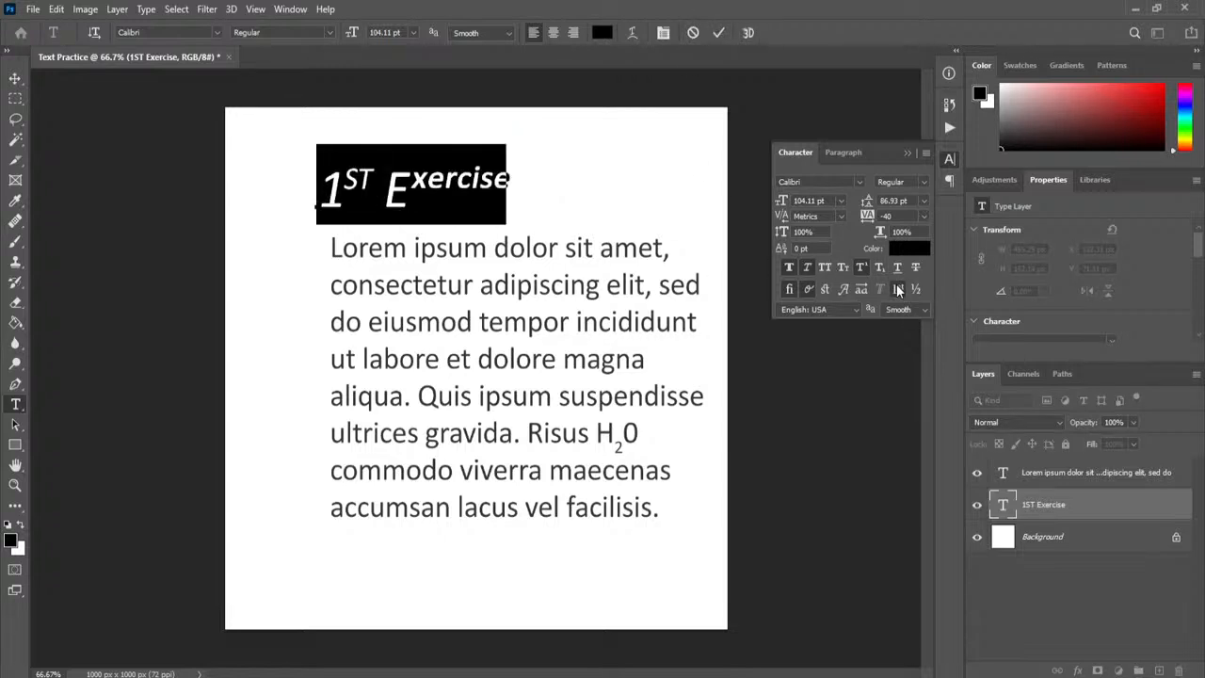
left_click(897, 289)
left_click(898, 289)
left_click(897, 289)
left_click(898, 289)
left_click(898, 289)
left_click(897, 289)
left_click(897, 290)
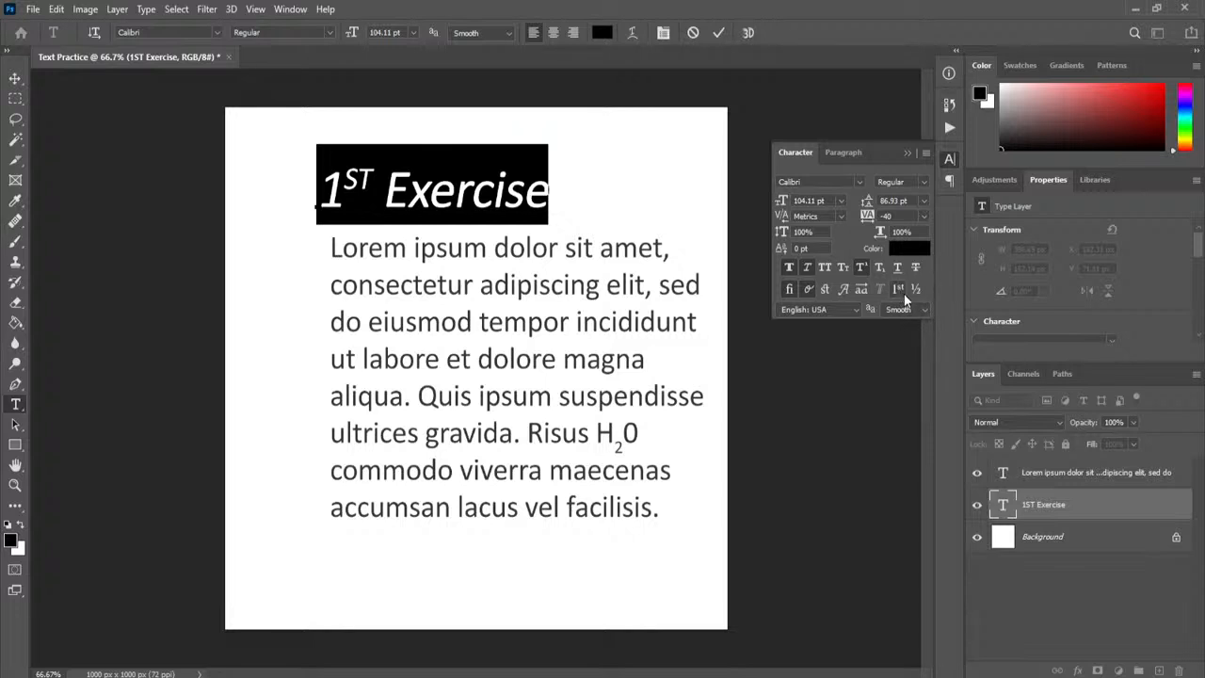
Try the Fractions option on the title, turn it off again and finish the text editing
left_click(914, 287)
left_click(912, 289)
left_click(16, 81)
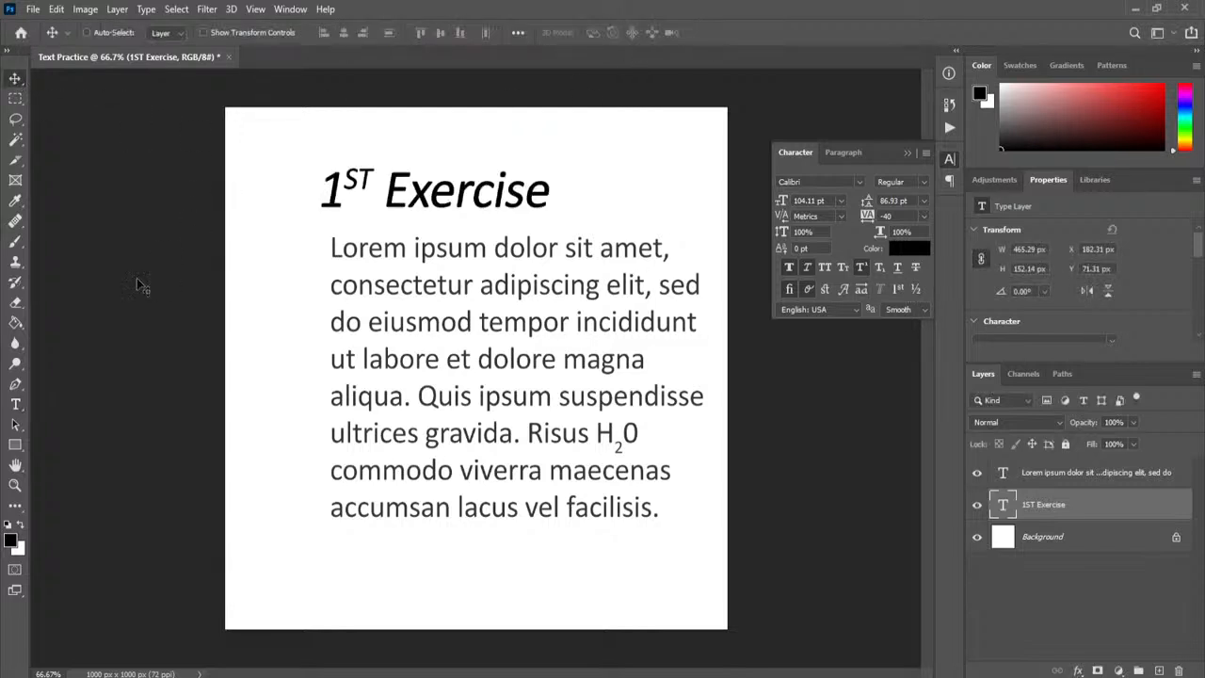
Add the point text "1/2" below the paragraph, apply the Fractions option to it and discard the new text
left_click(19, 405)
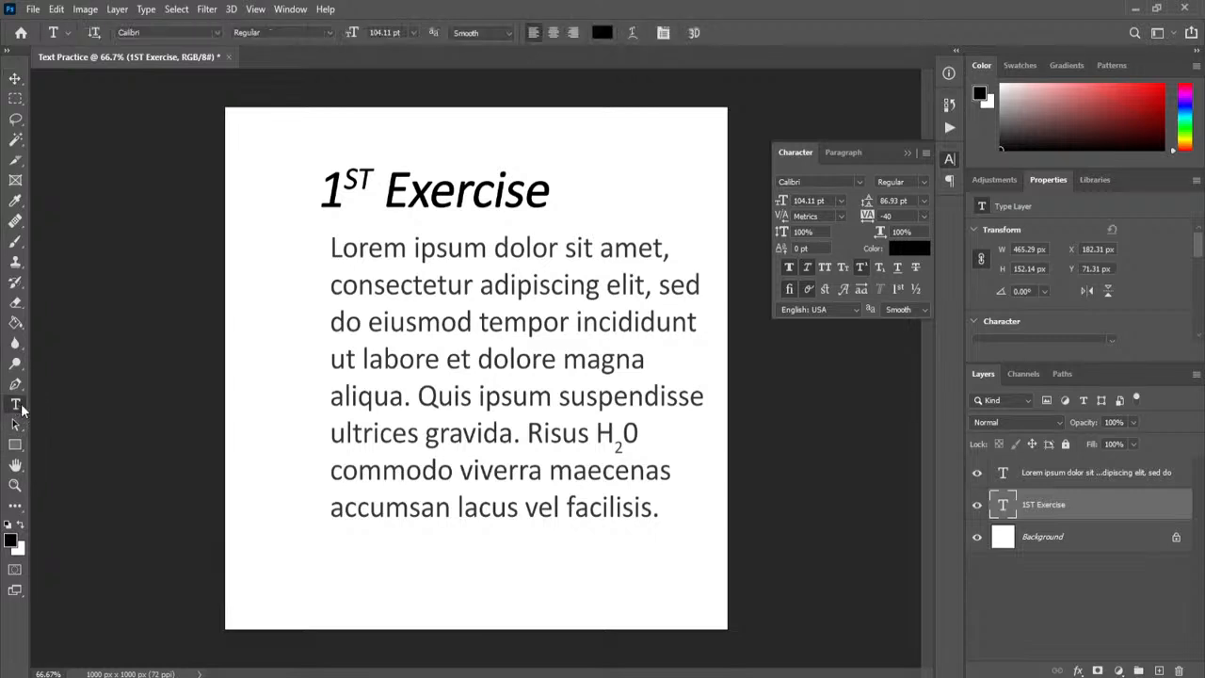
left_click(396, 591)
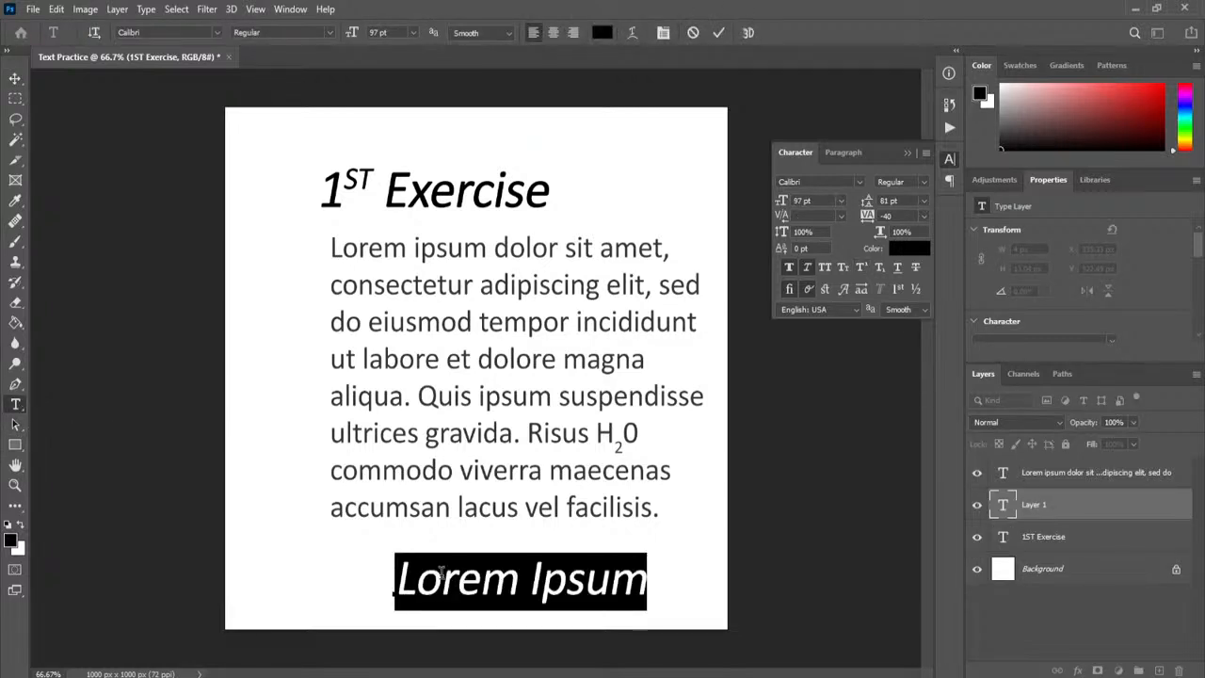
type("1/2")
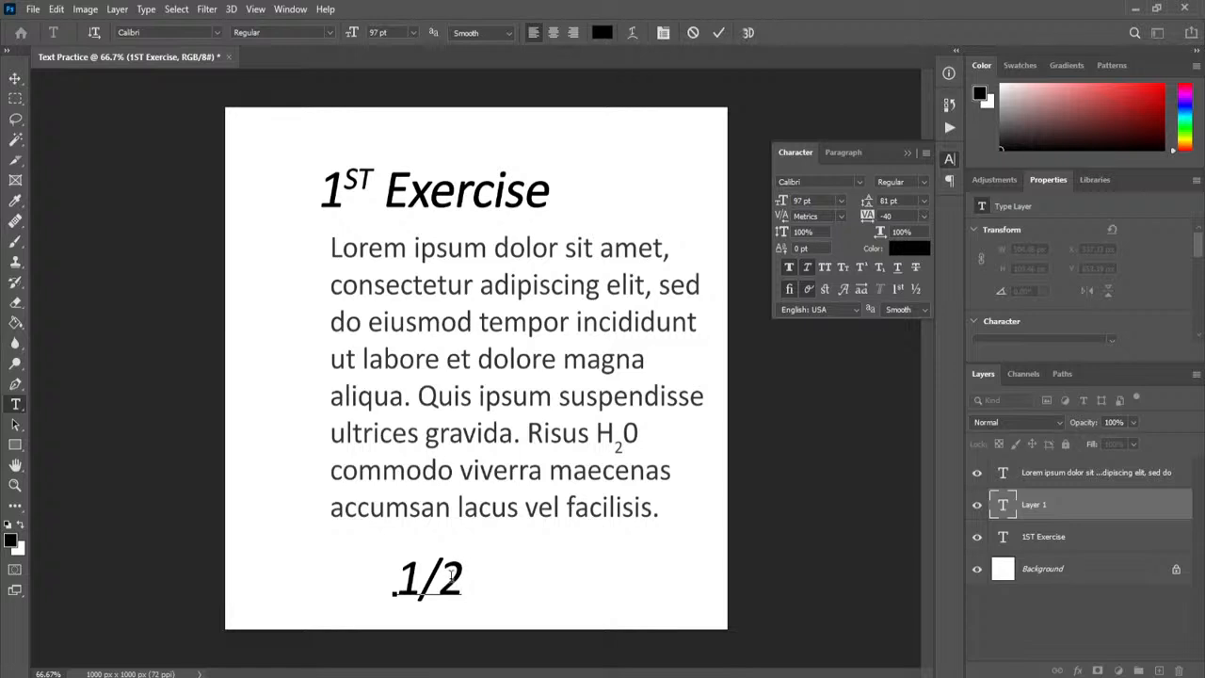
left_click_drag(463, 578, 376, 576)
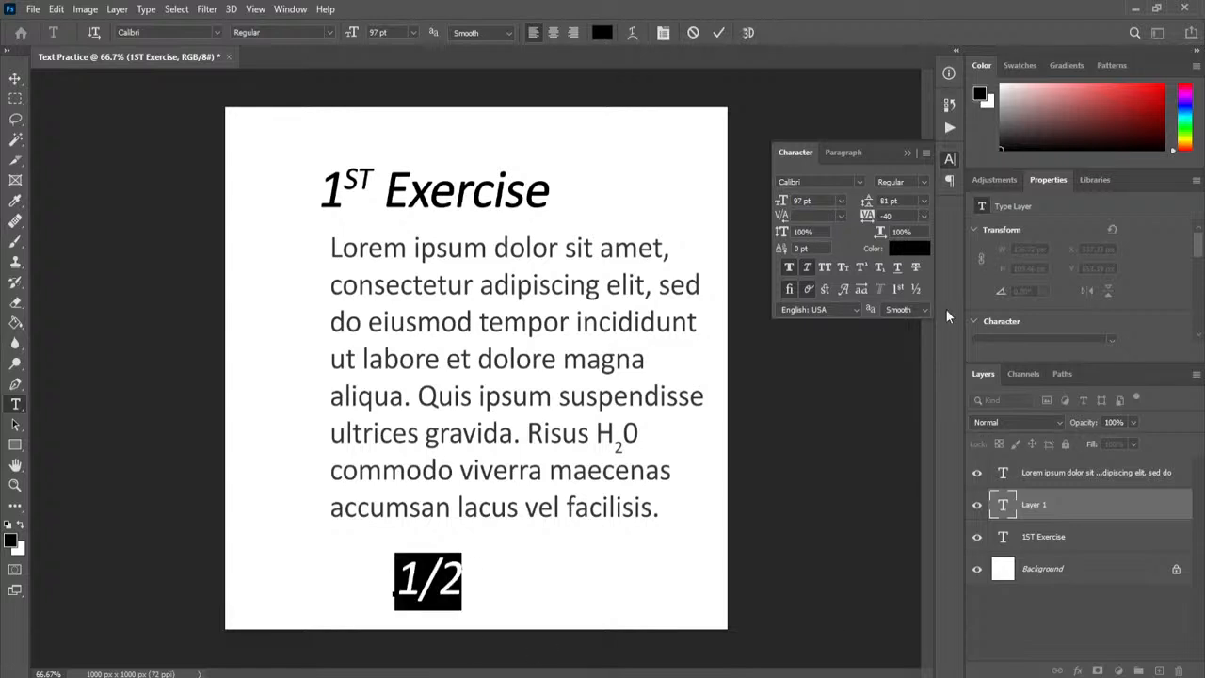
left_click(918, 288)
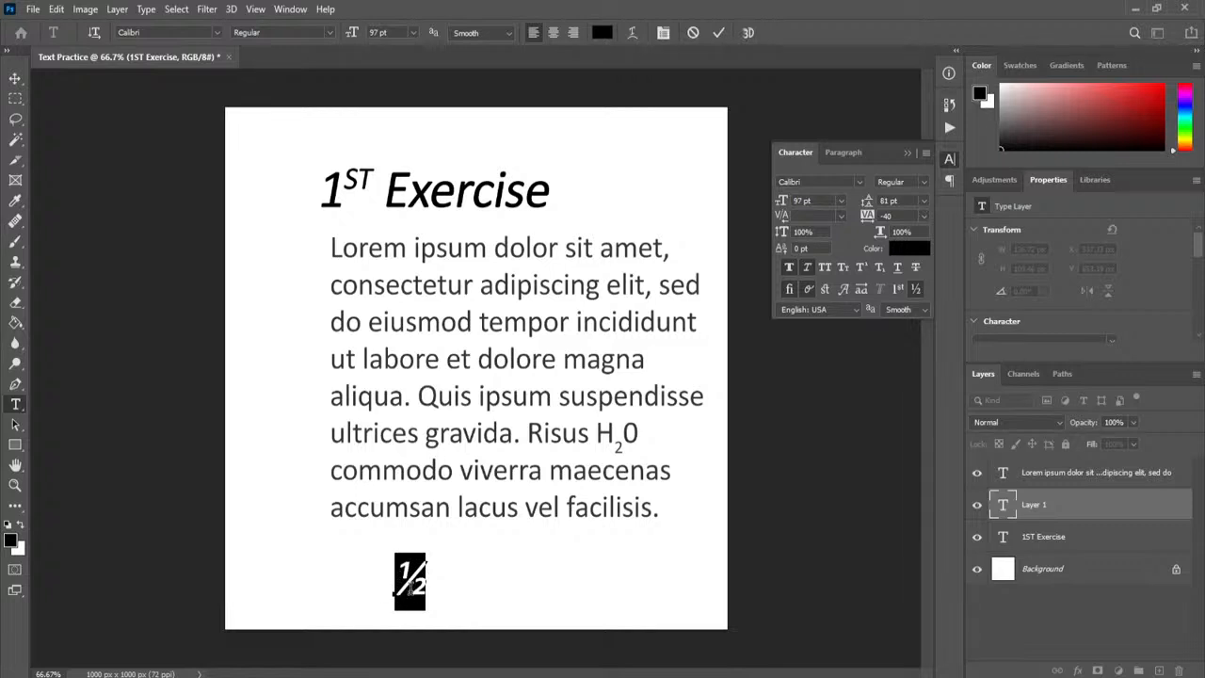
left_click(692, 33)
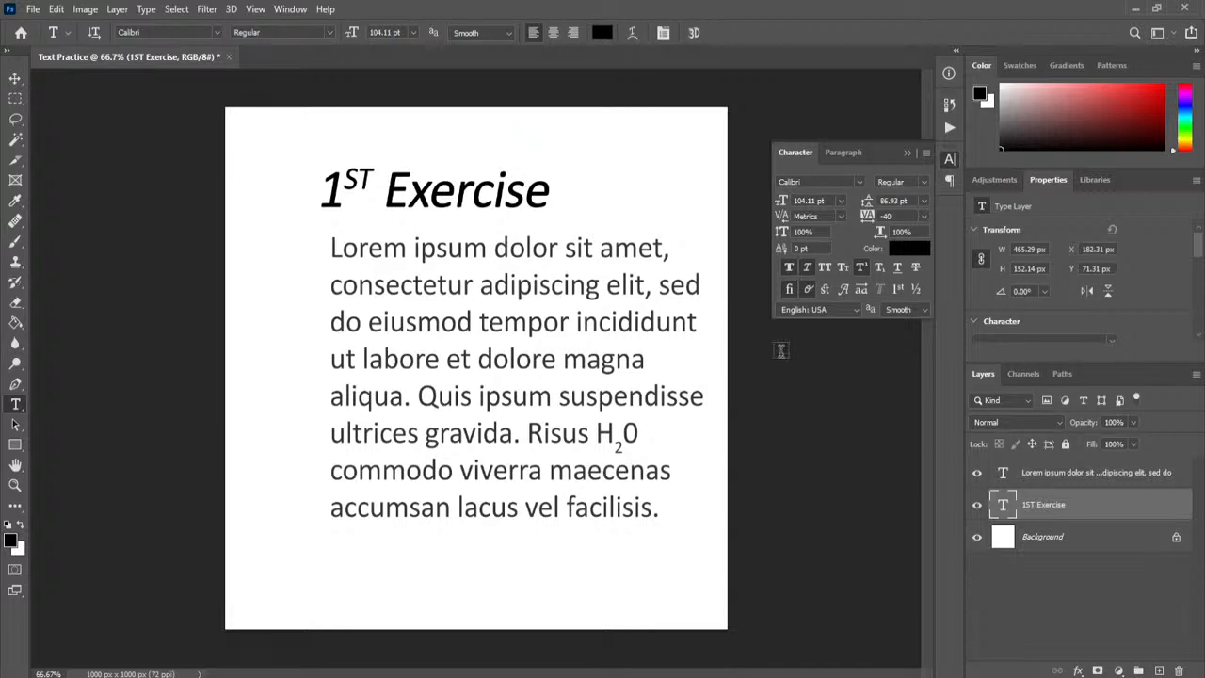
Select the whole paragraph text and try center and right alignment on it
left_click(845, 153)
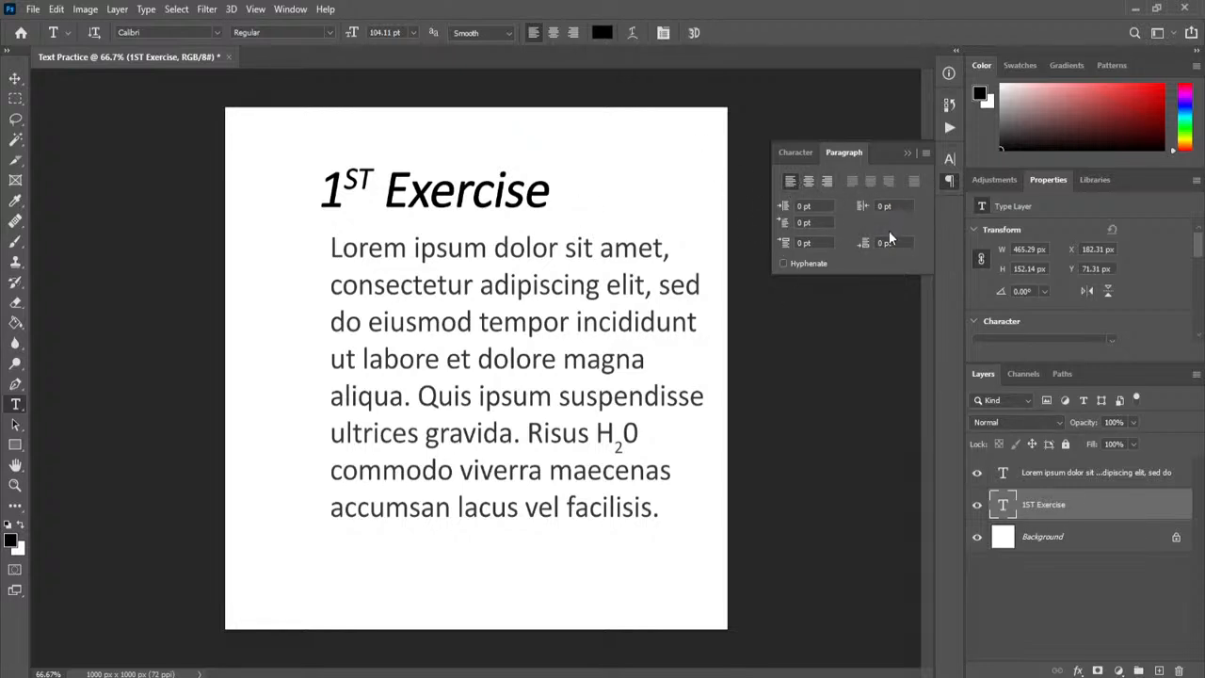
double_click(1003, 474)
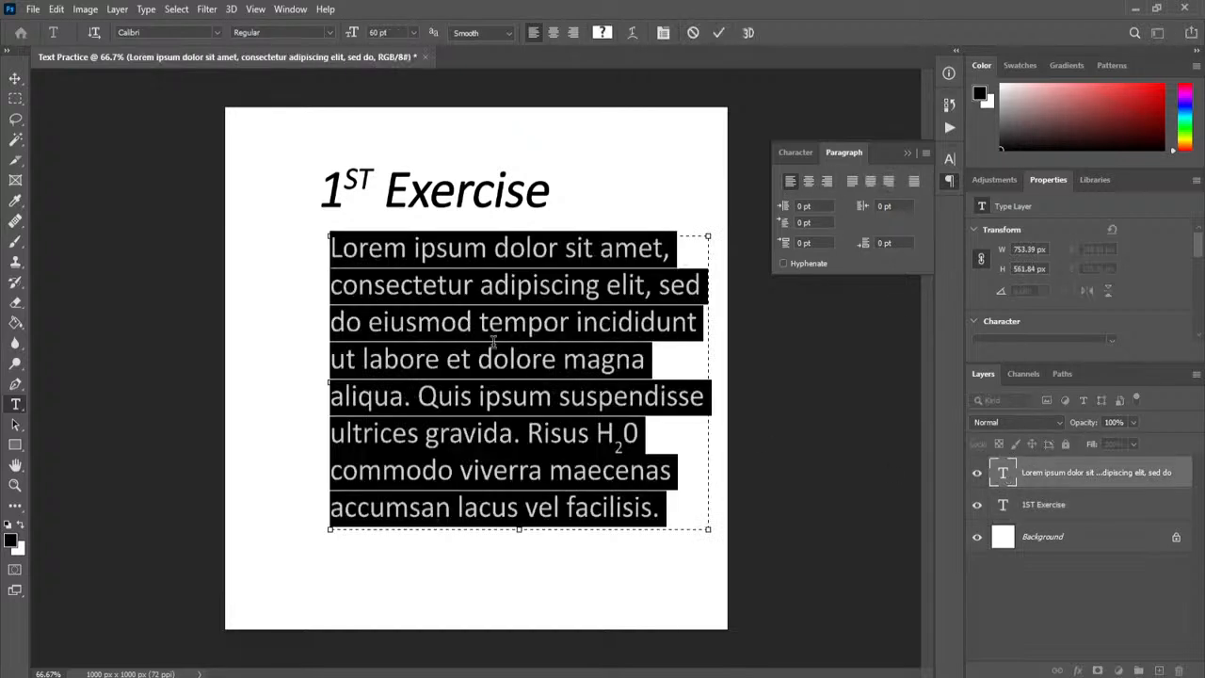
left_click(807, 183)
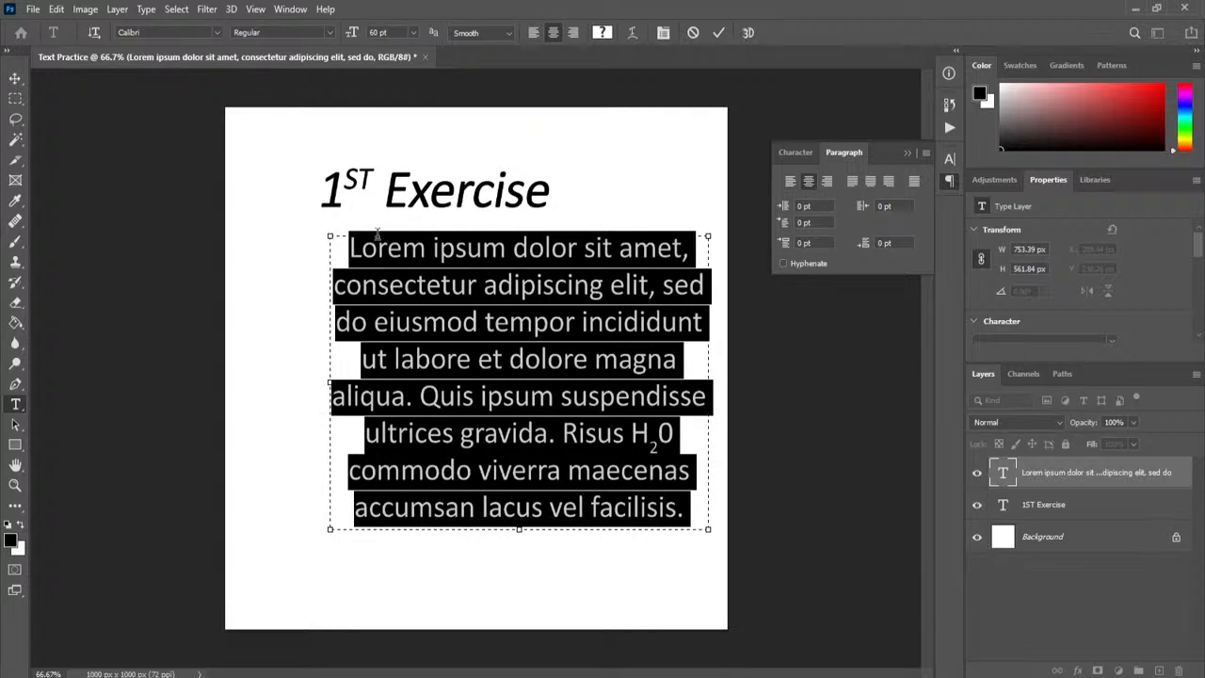
left_click(828, 181)
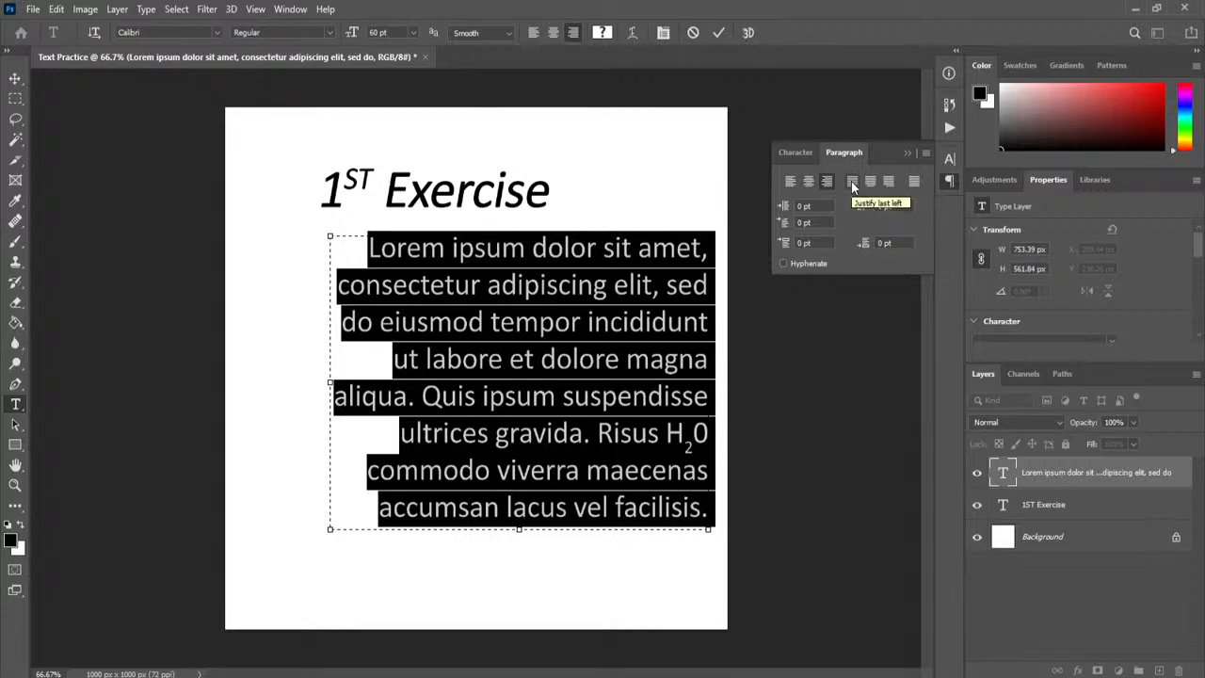
Try Justify all on the paragraph, followed by justification with the last line left, right, centered and left again
left_click(915, 180)
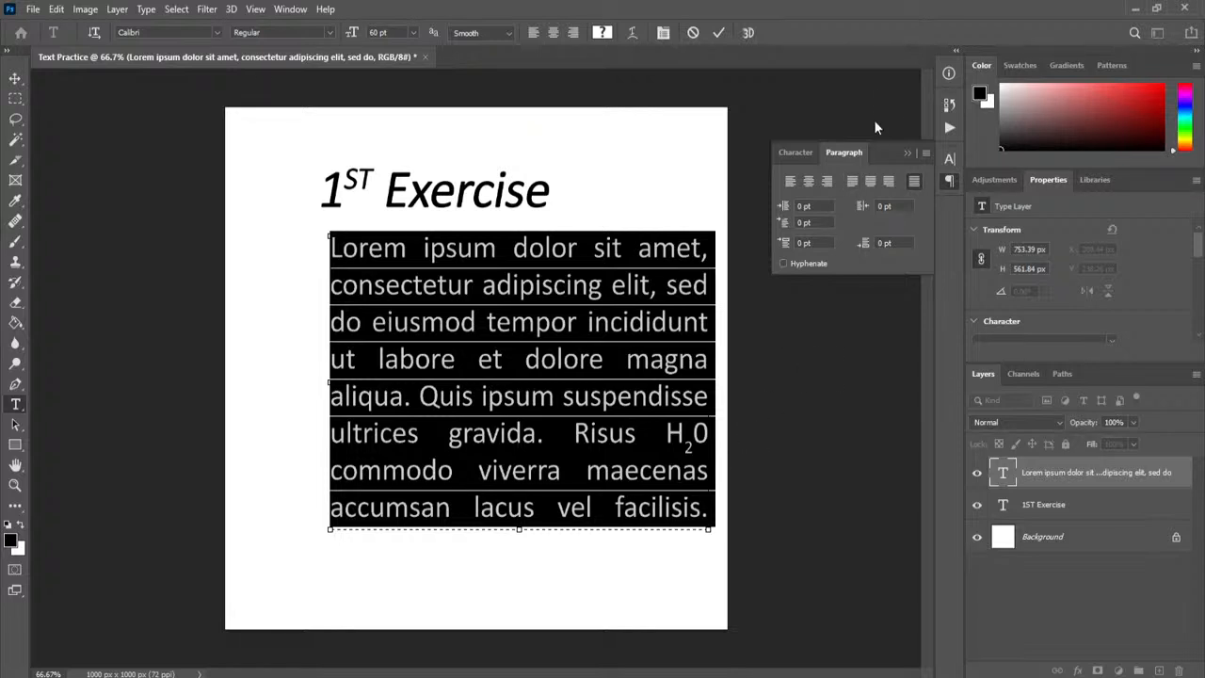
left_click(850, 180)
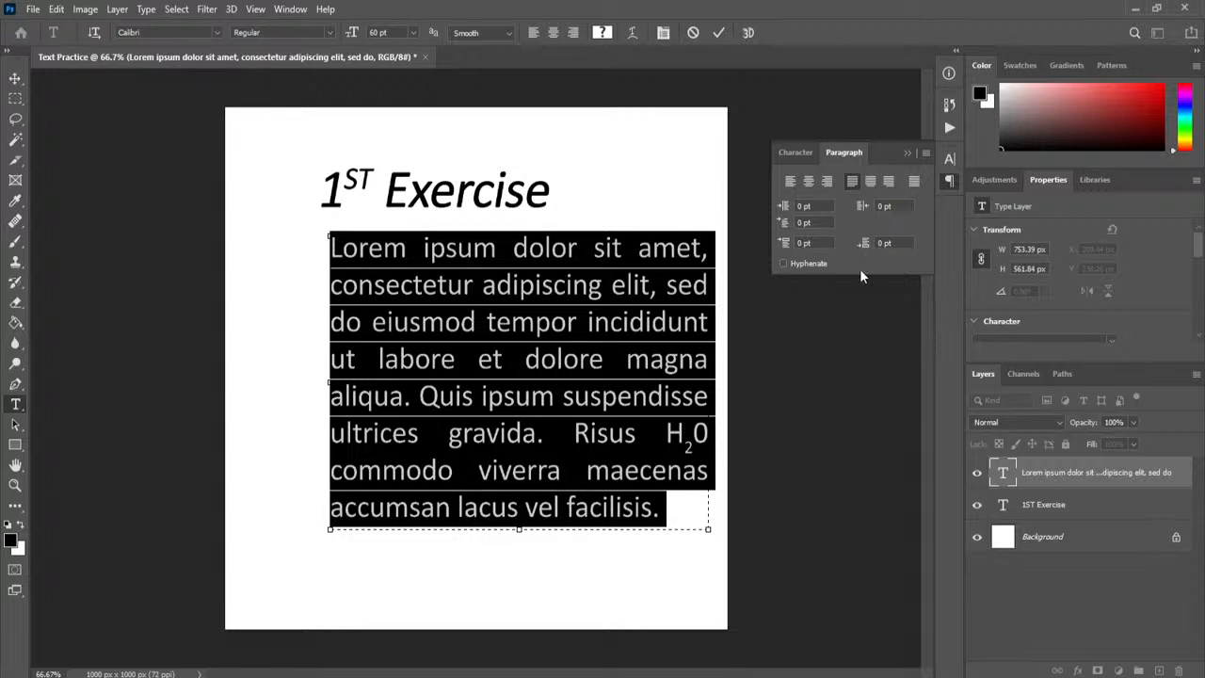
left_click(888, 182)
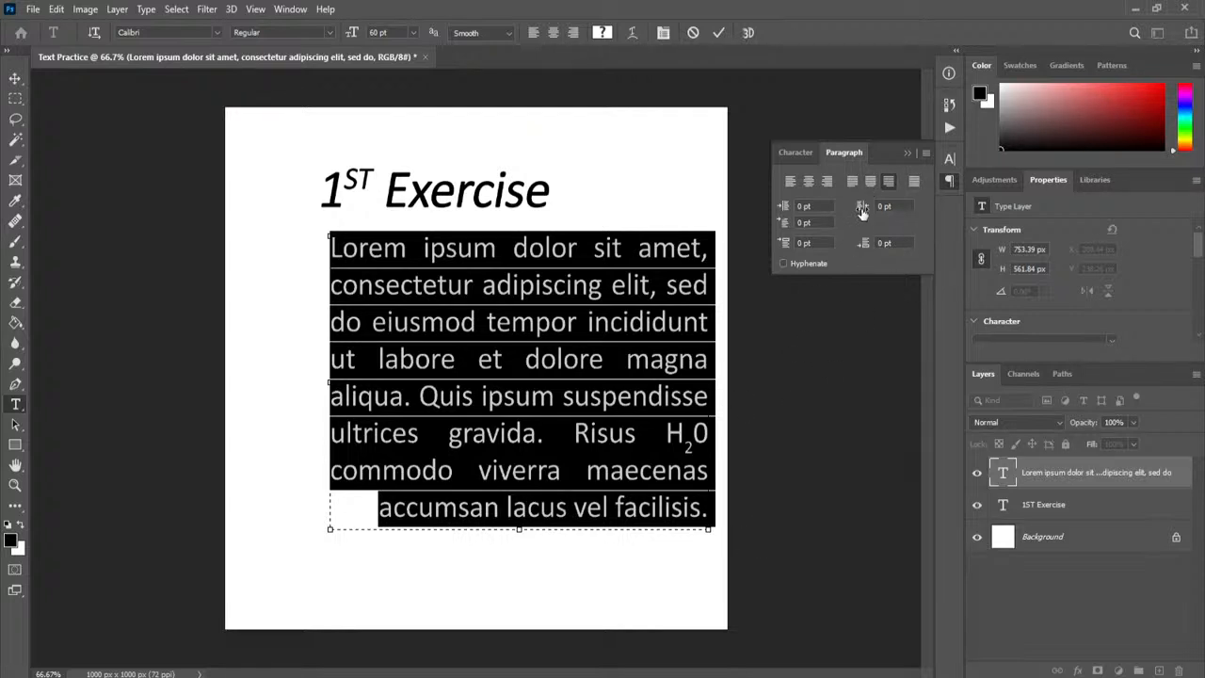
left_click(870, 181)
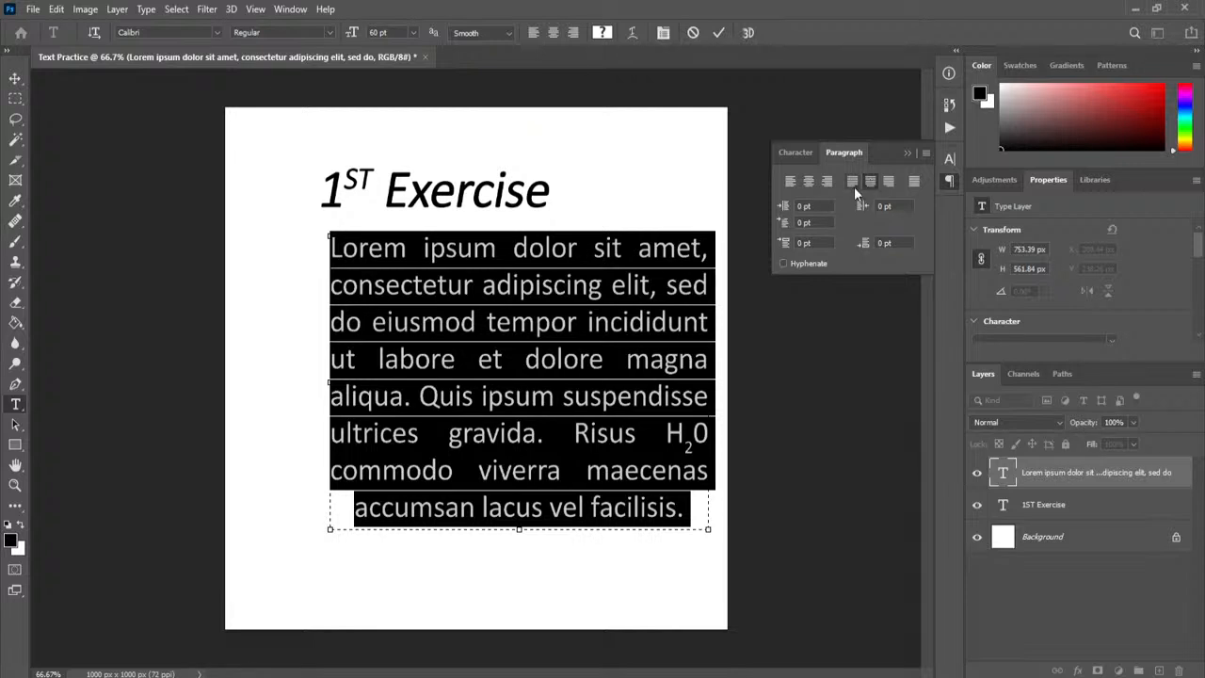
left_click(852, 181)
Reselect the entire paragraph text and set it to left alignment
left_click(526, 359)
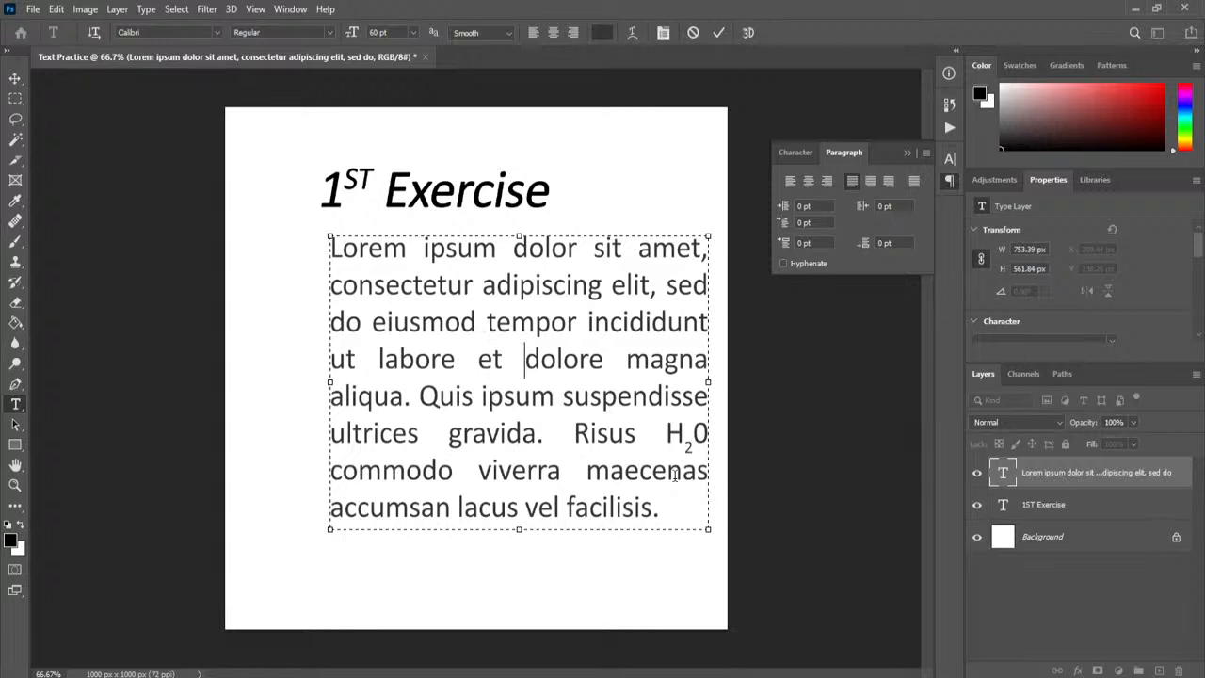
left_click_drag(673, 517, 242, 234)
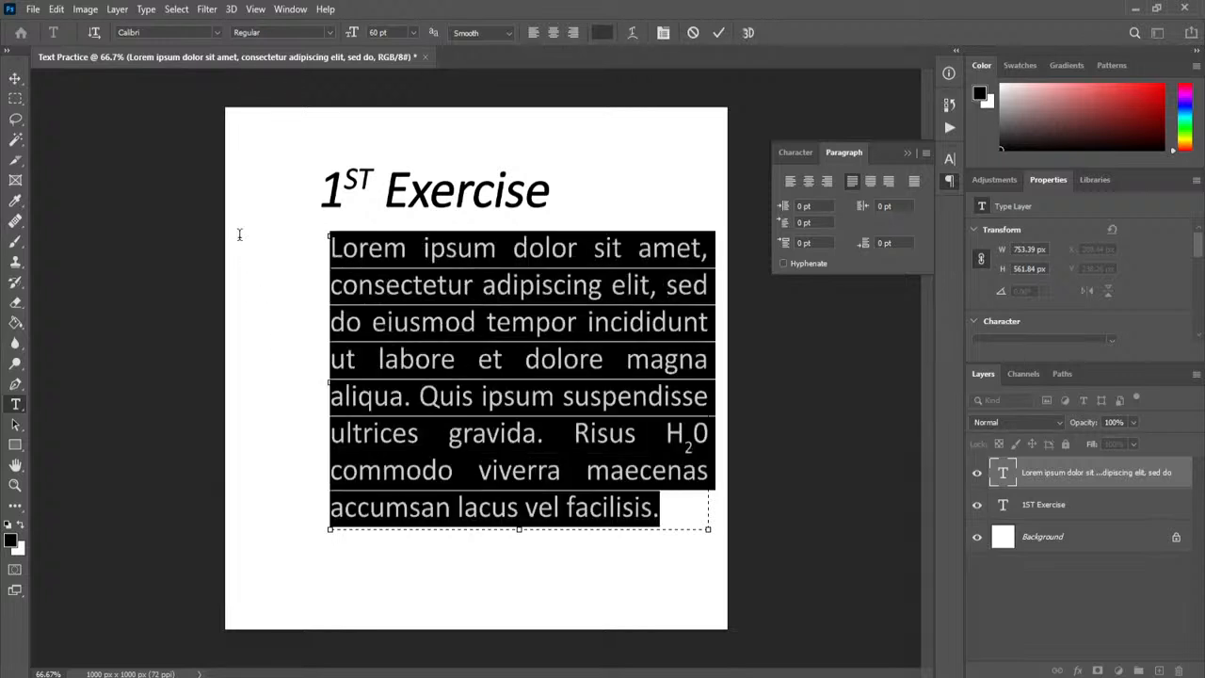
left_click(794, 180)
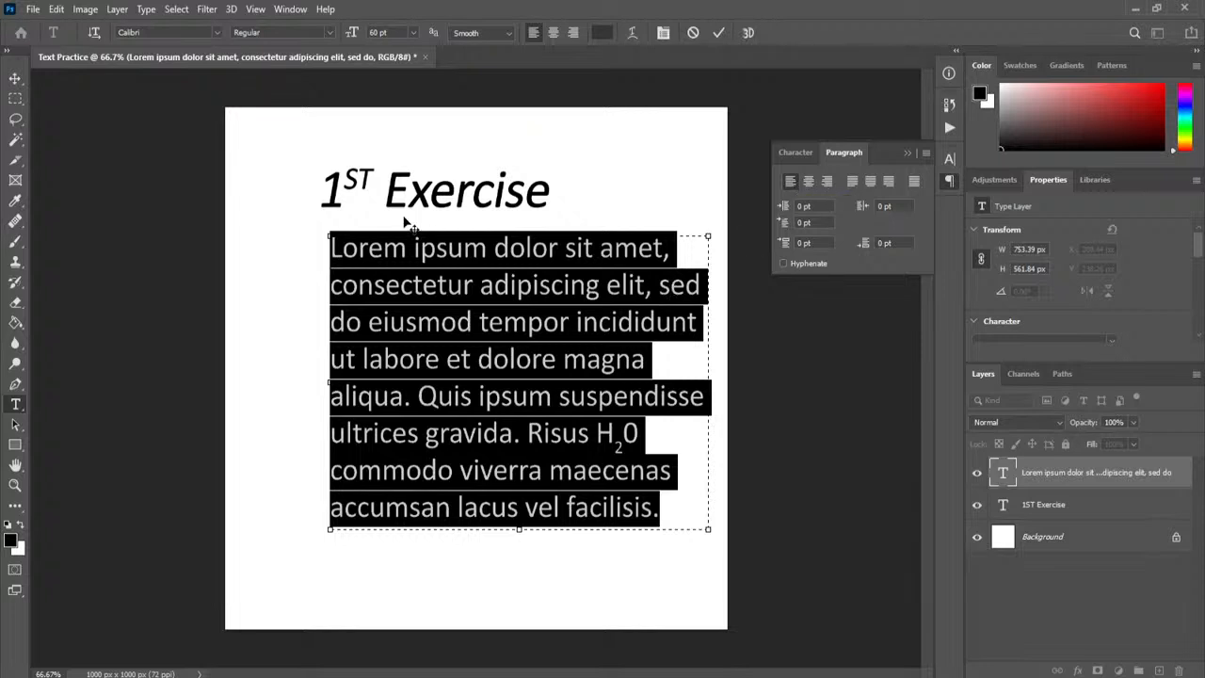
left_click(555, 361)
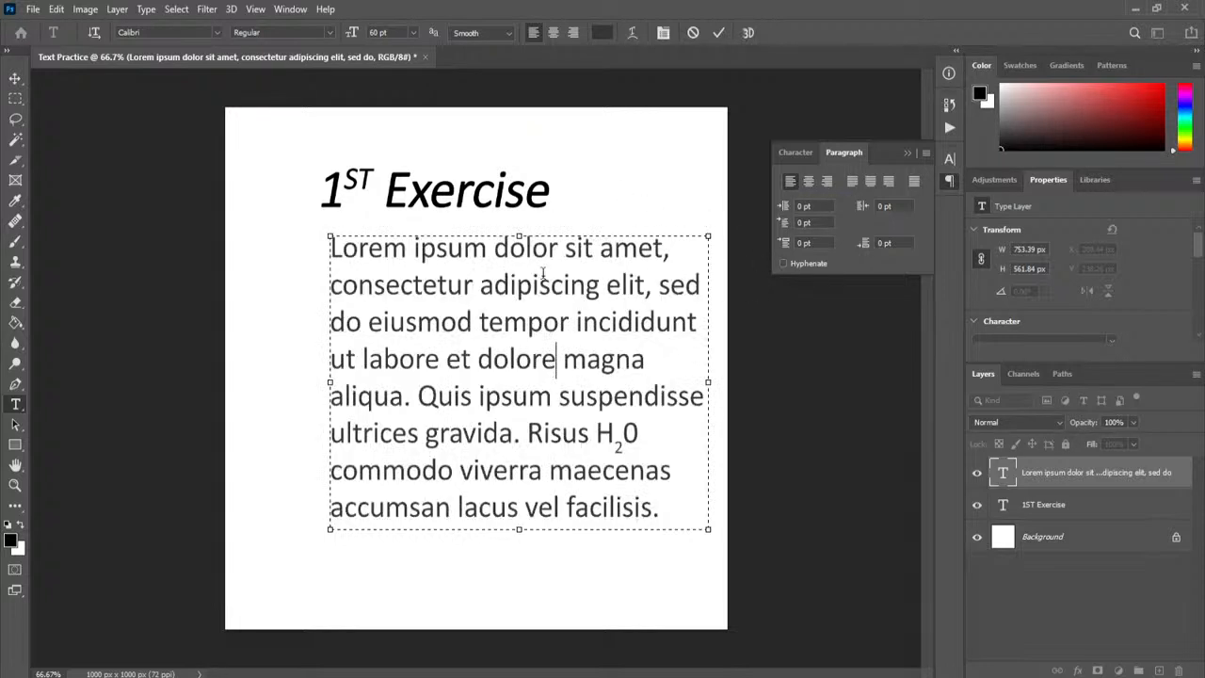
Select the whole paragraph, justify it with the last line left, and resize its text box to about 746 by 613 px
left_click_drag(679, 513, 222, 226)
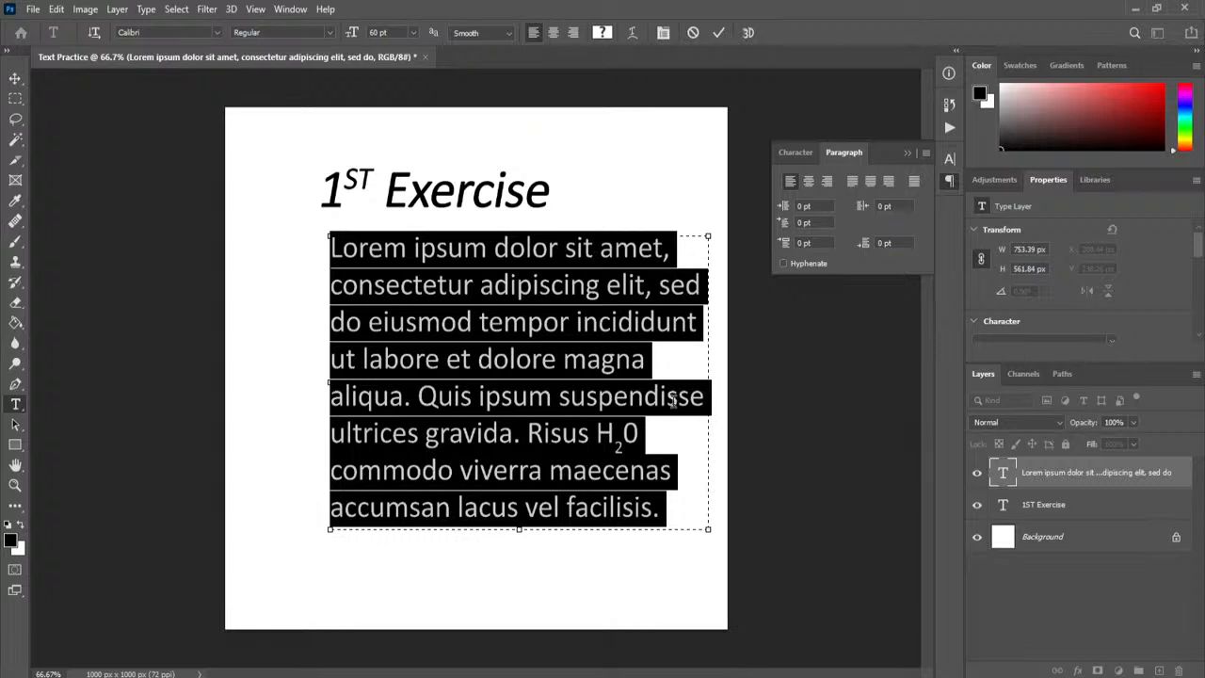
left_click_drag(331, 530, 309, 549)
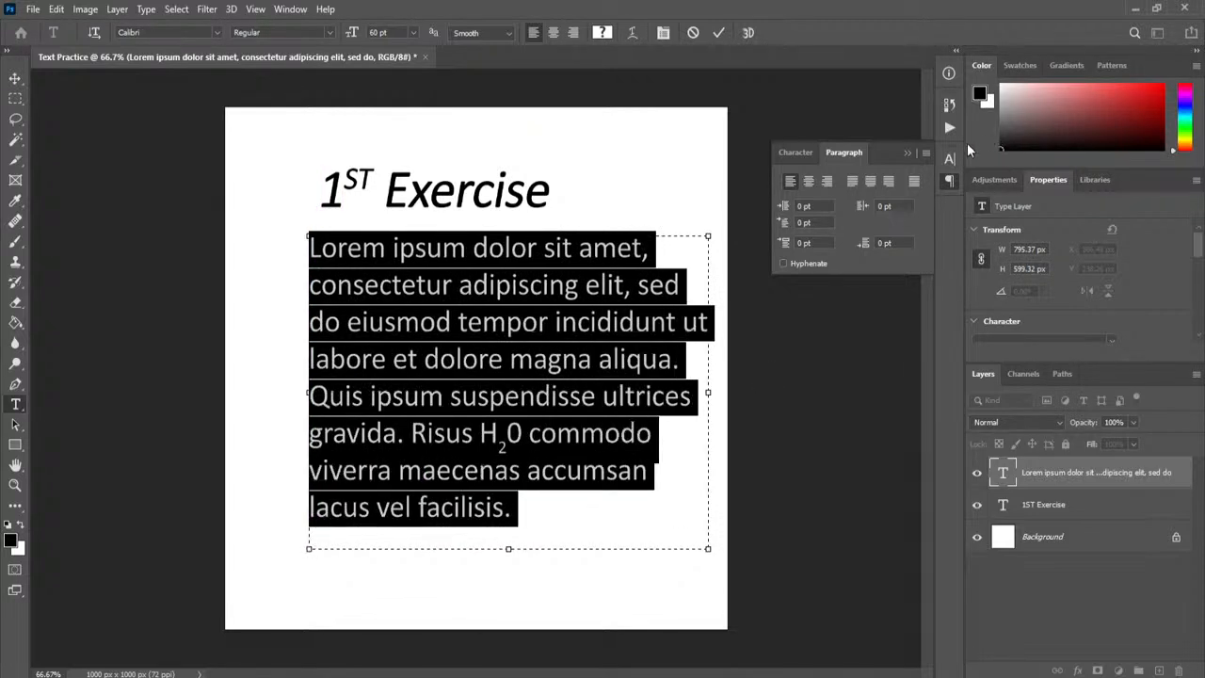
left_click(852, 182)
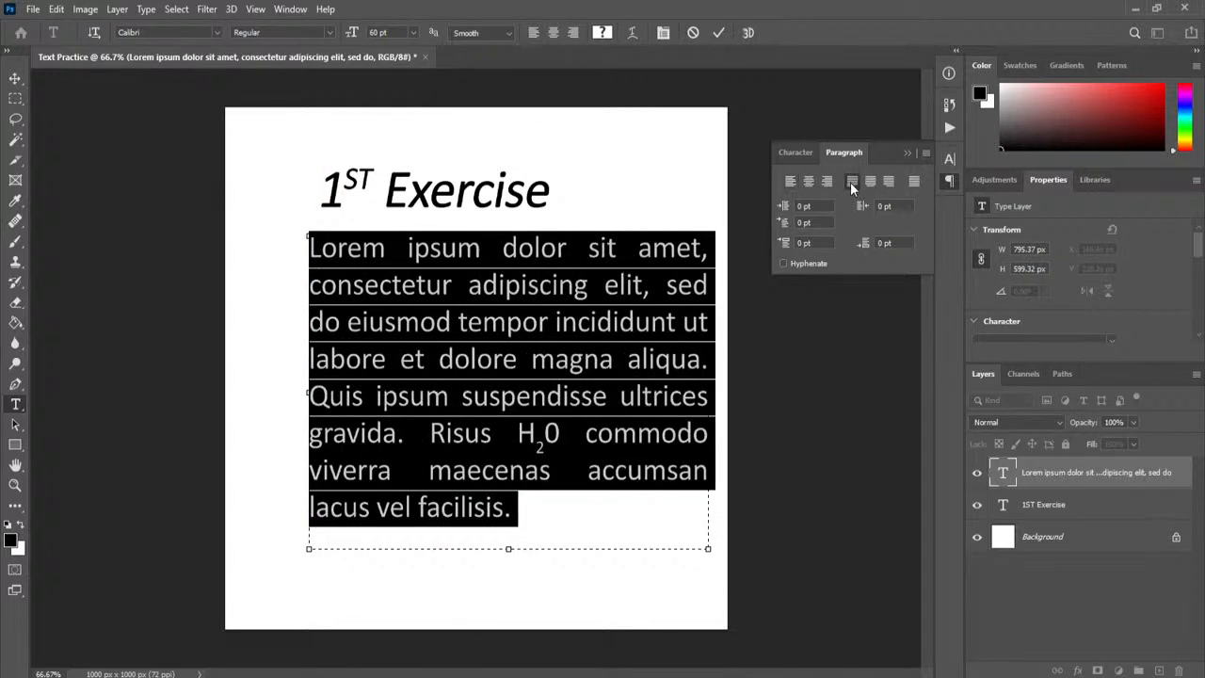
left_click_drag(305, 554, 334, 556)
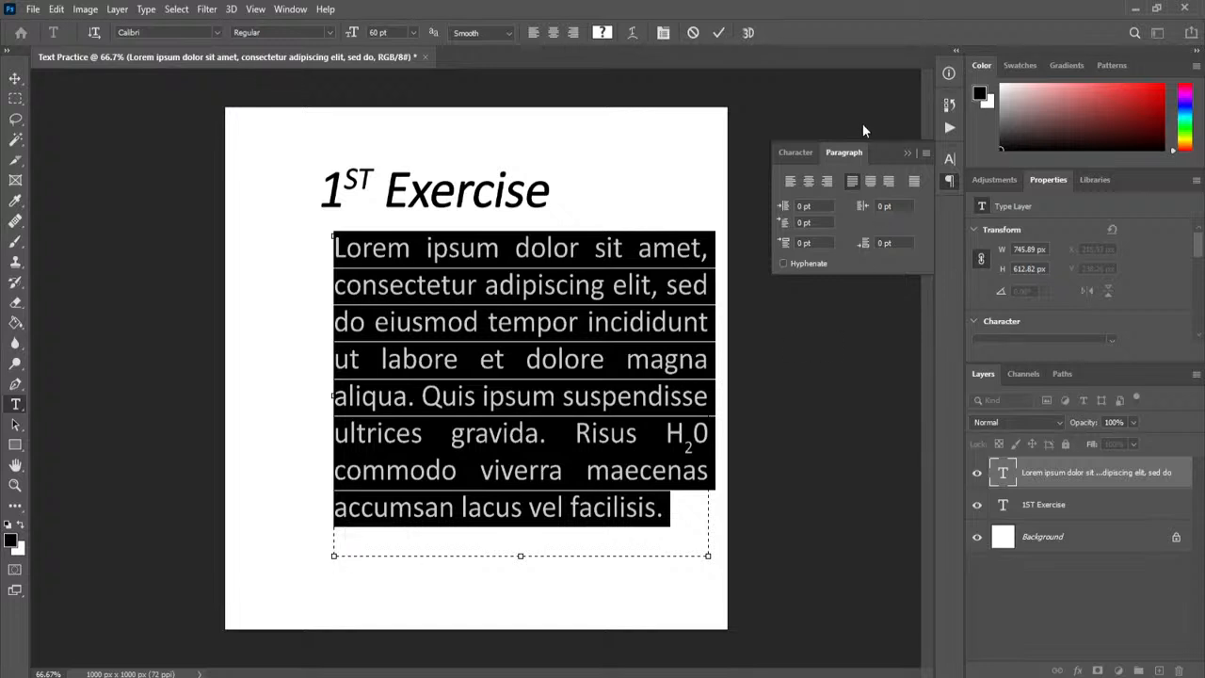
Set the selected paragraph's font size to 51 pt and its leading to 60 pt
left_click(794, 152)
left_click_drag(782, 200, 776, 194)
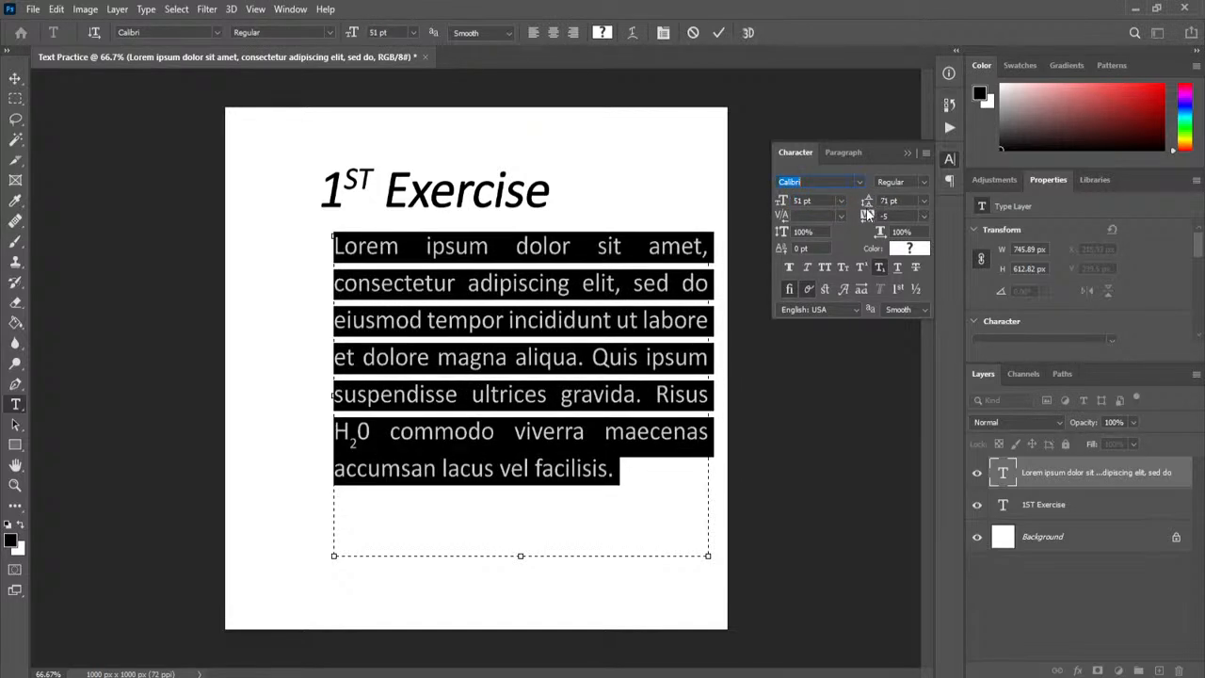
left_click_drag(868, 200, 858, 205)
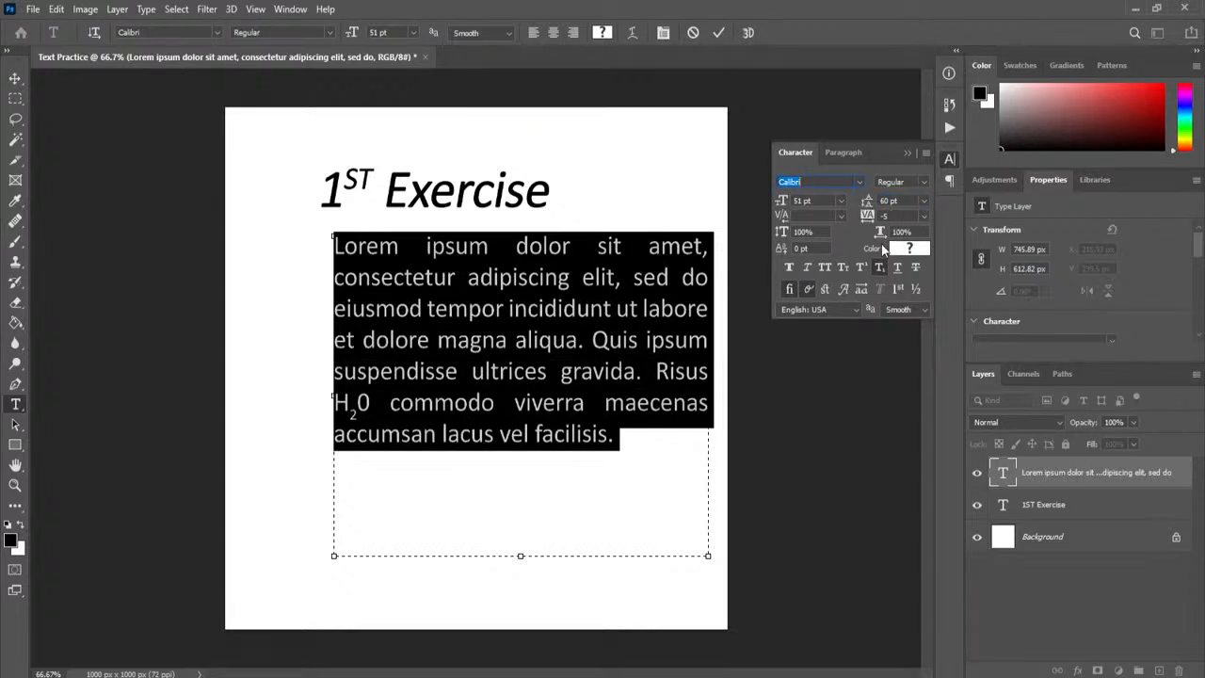
Try tracking values of -65 and 0 on the paragraph, set the tracking to -10 and commit the text
left_click_drag(867, 216, 869, 215)
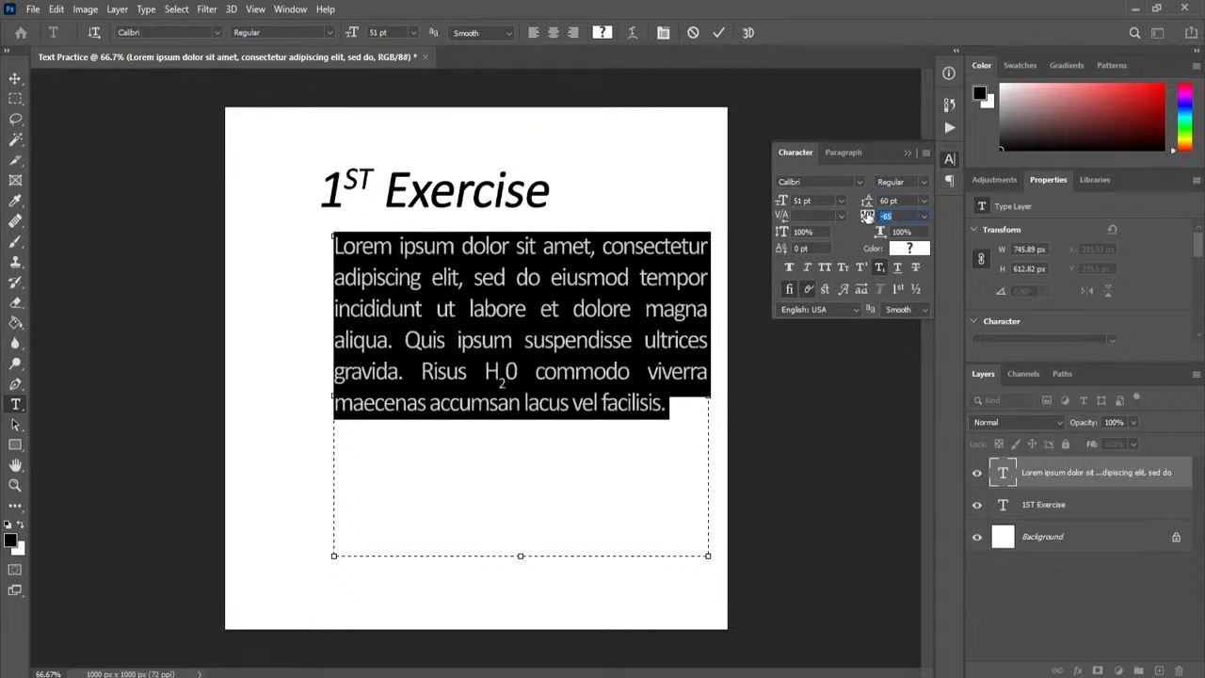
left_click(924, 215)
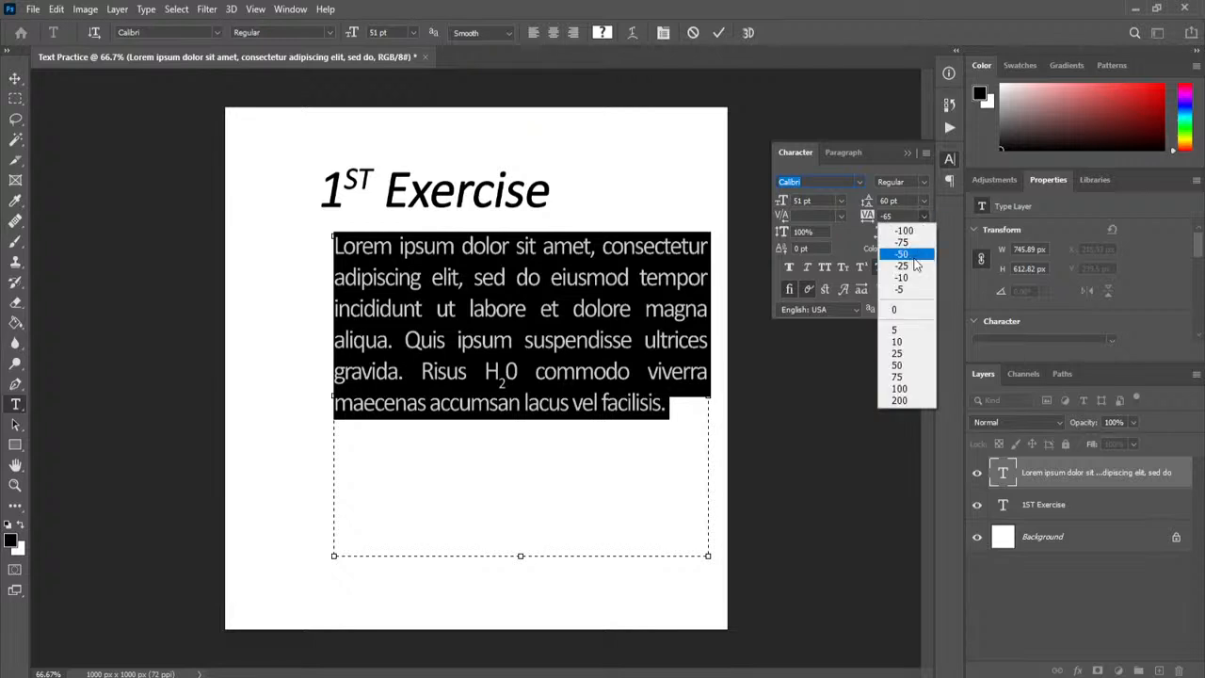
left_click(904, 311)
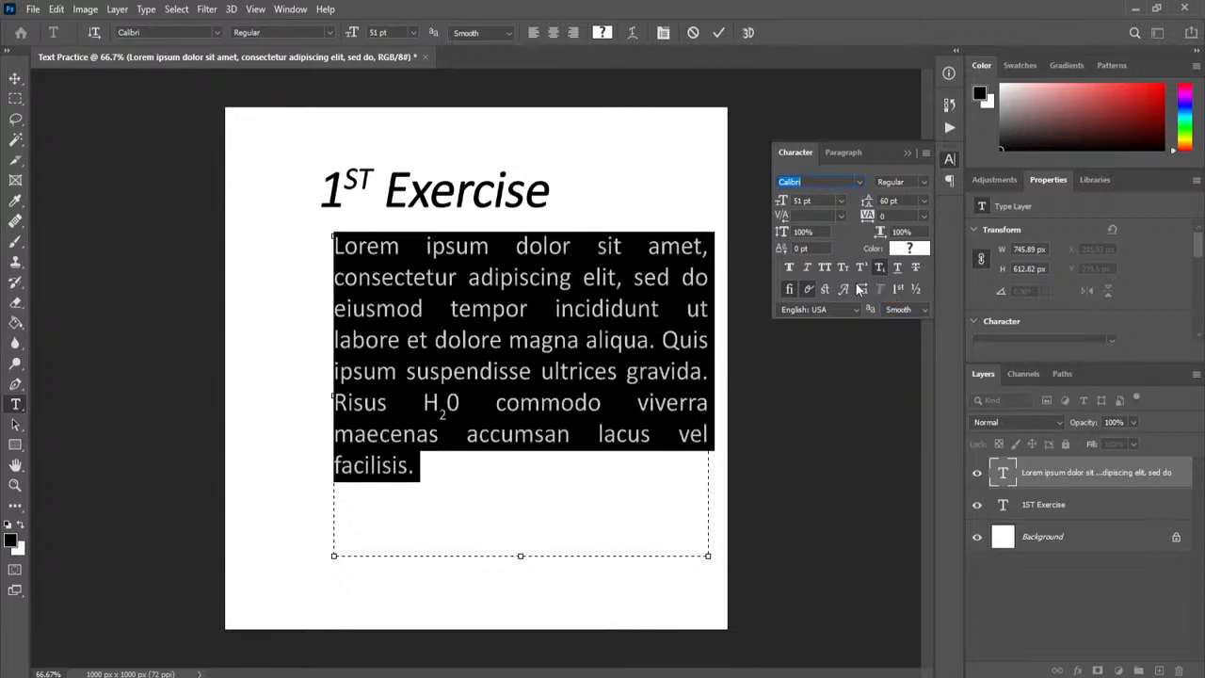
left_click(883, 216)
left_click(922, 216)
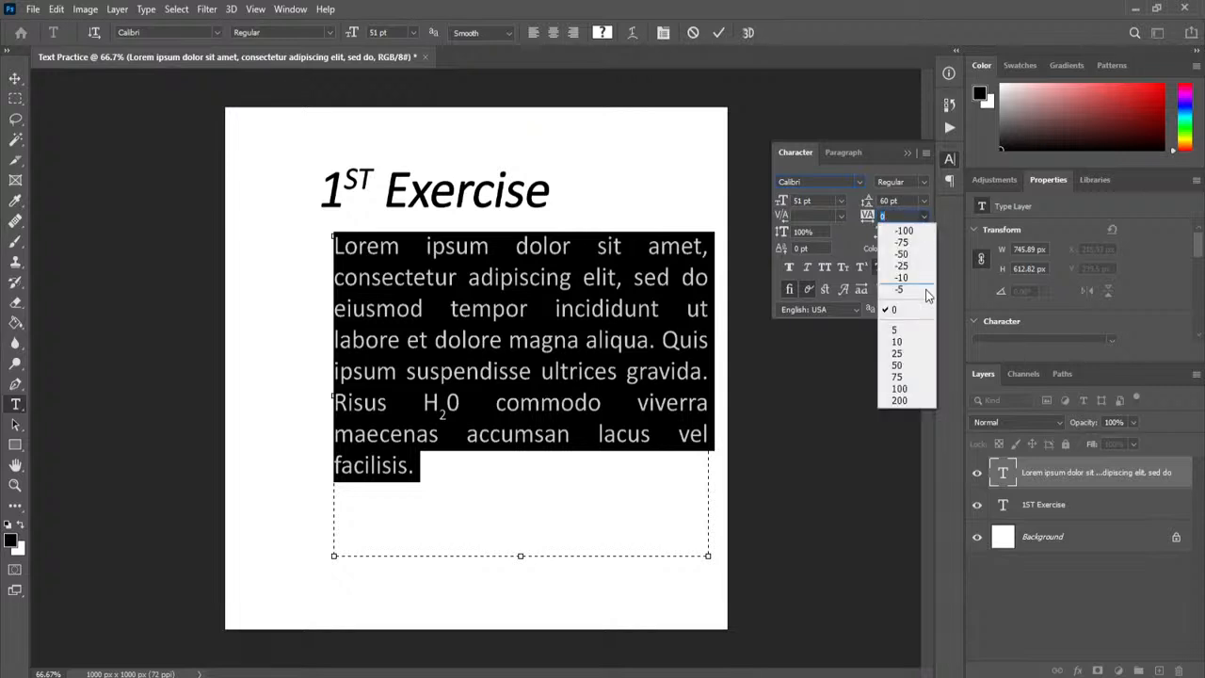
left_click(916, 275)
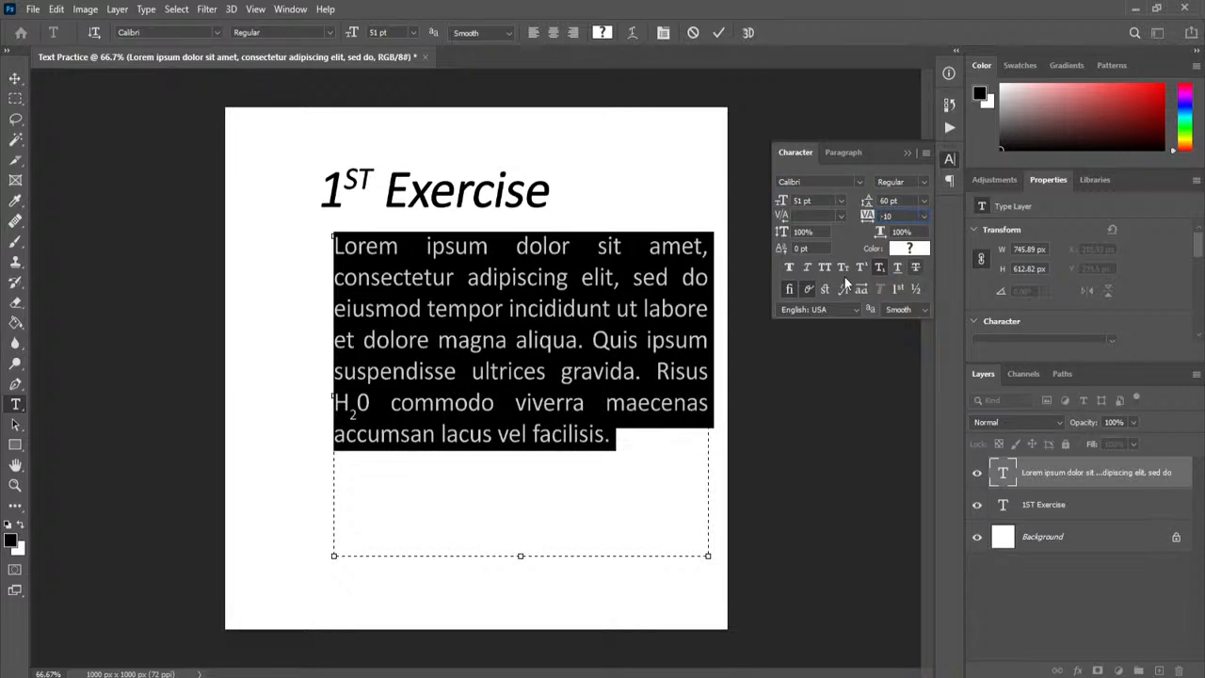
left_click(718, 33)
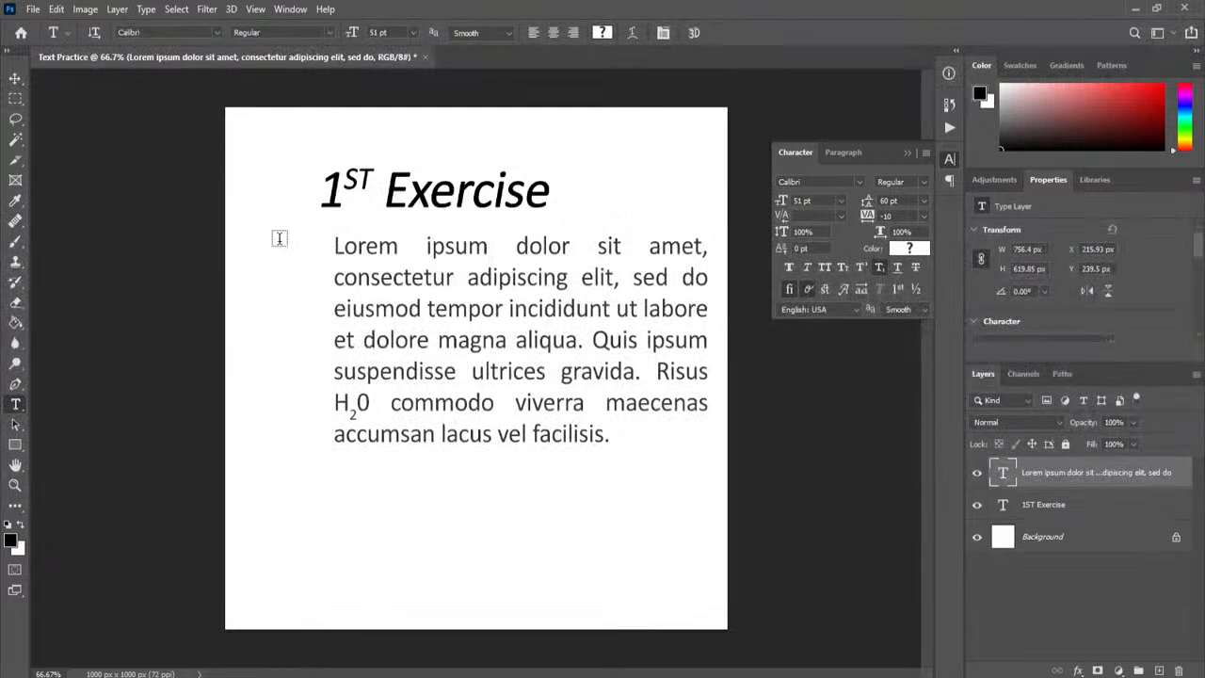
left_click(15, 79)
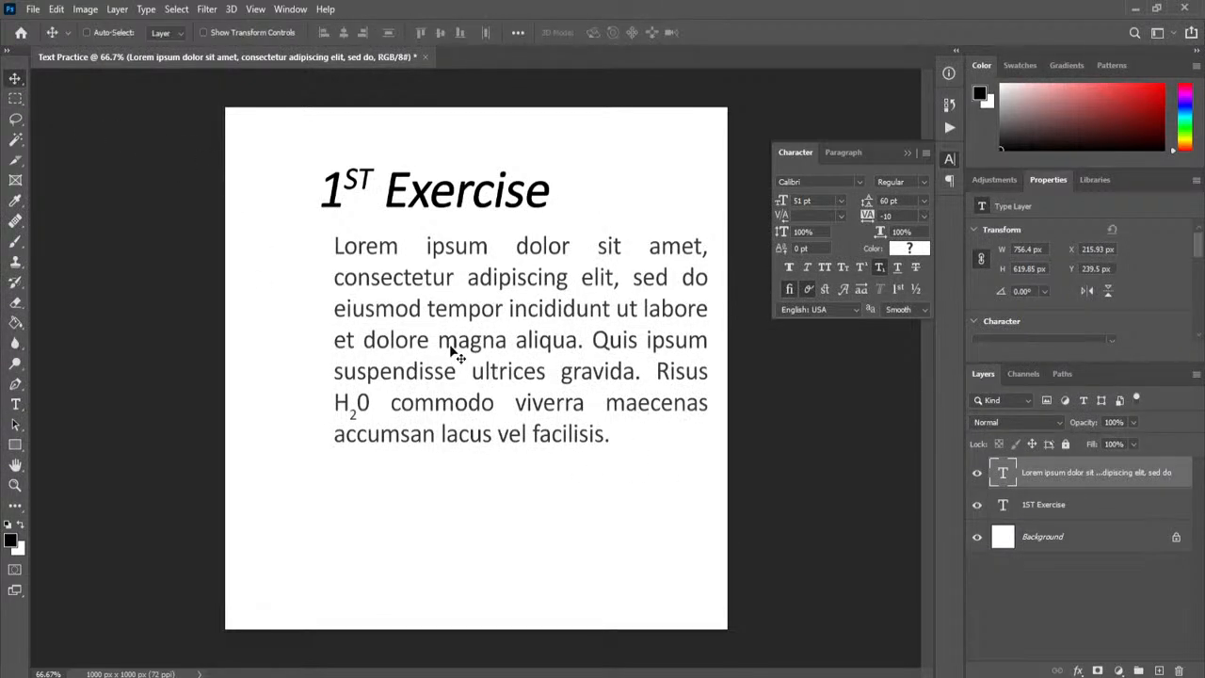
Reselect all the paragraph text, try a left indent of 113 pt on it and reset the indent to 0 pt
double_click(1002, 476)
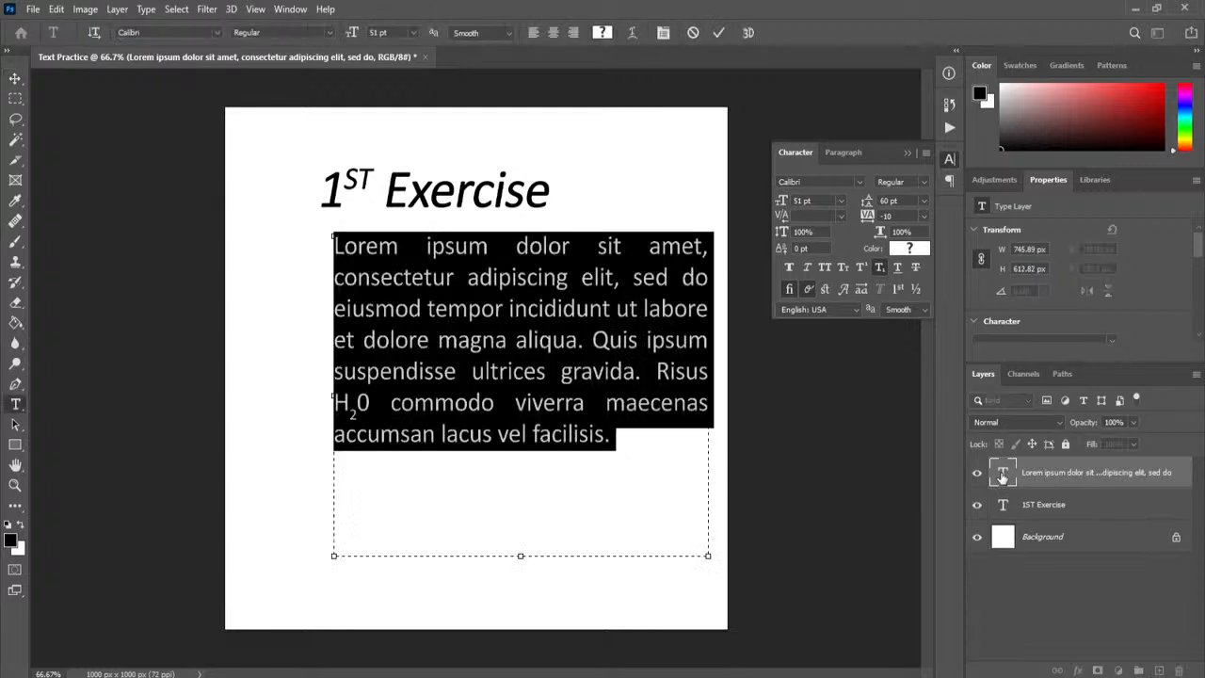
left_click(844, 152)
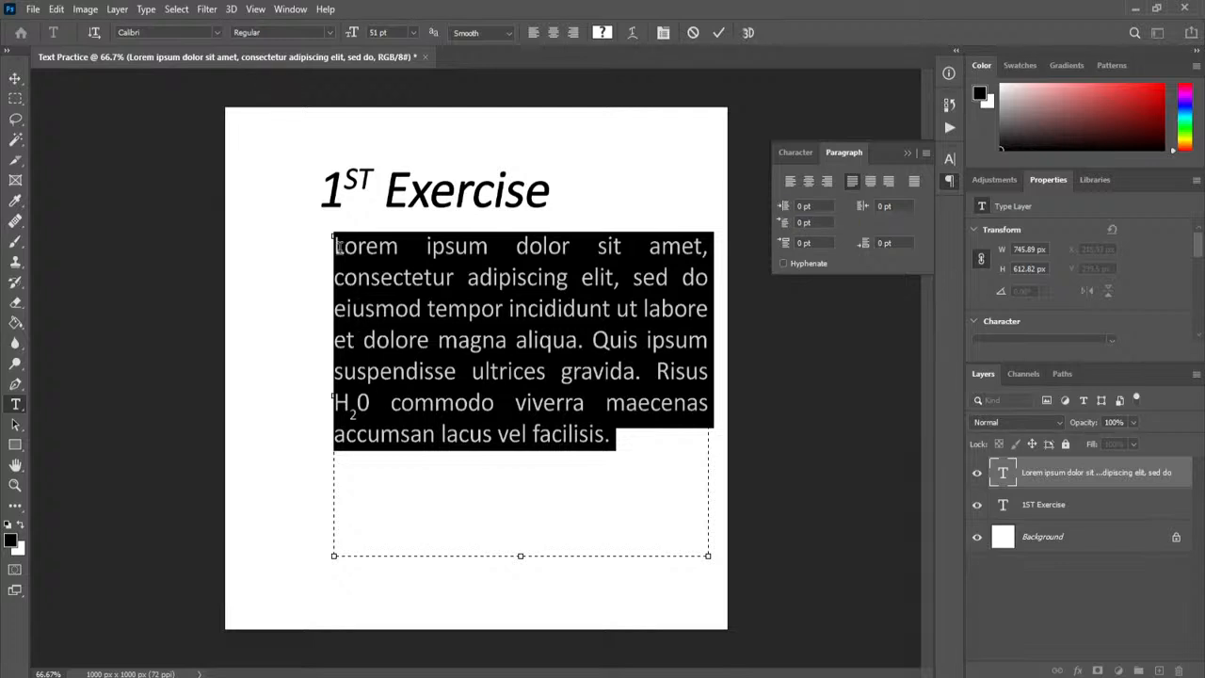
left_click_drag(783, 206, 955, 216)
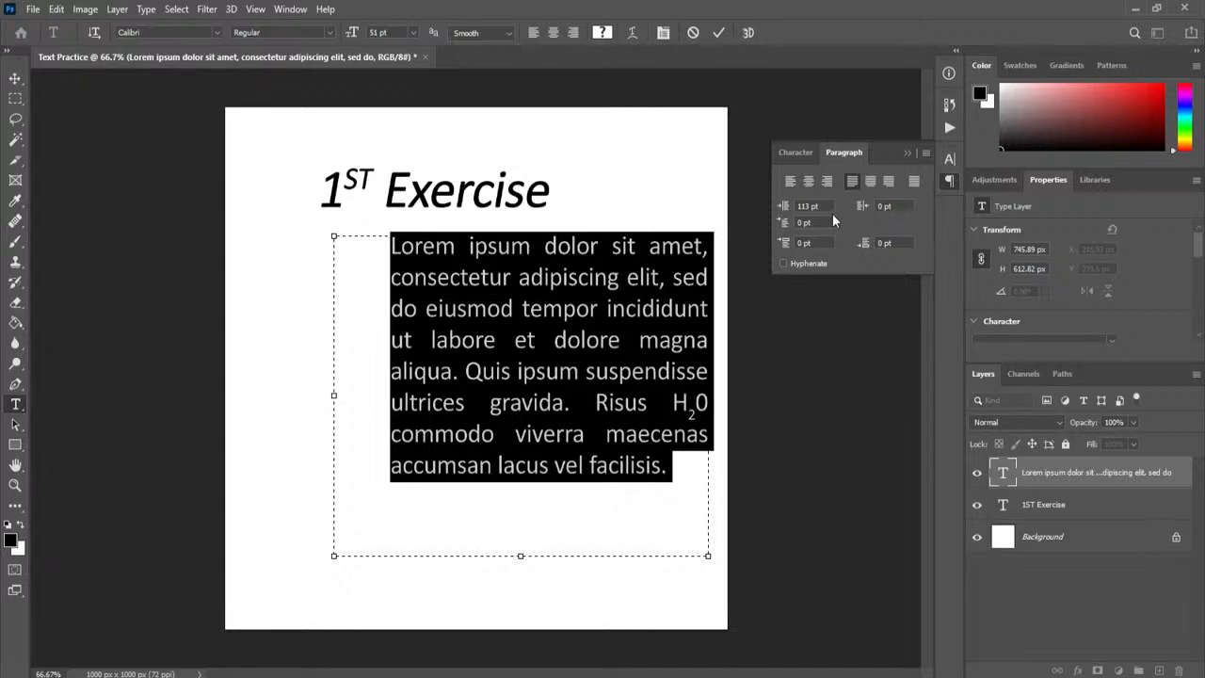
type("0")
key("Return")
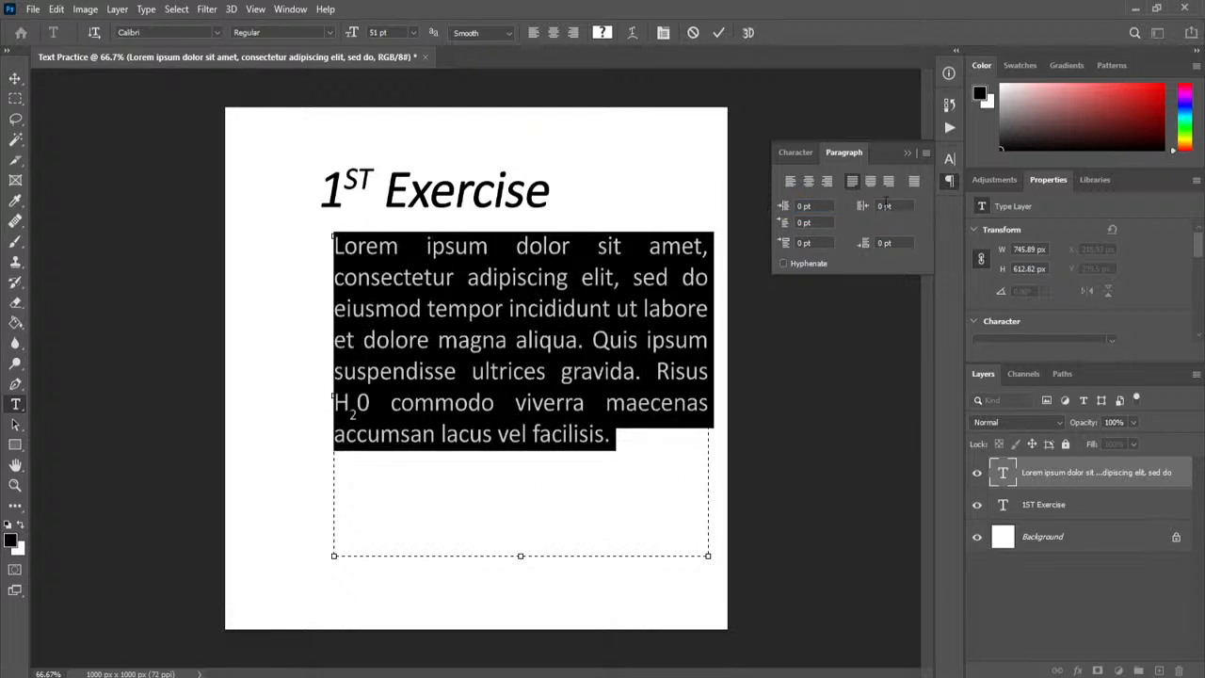
Try a right indent of 116 pt with a left indent of 142.5 pt on the paragraph, and reset both to 0 pt
left_click_drag(865, 212, 1025, 213)
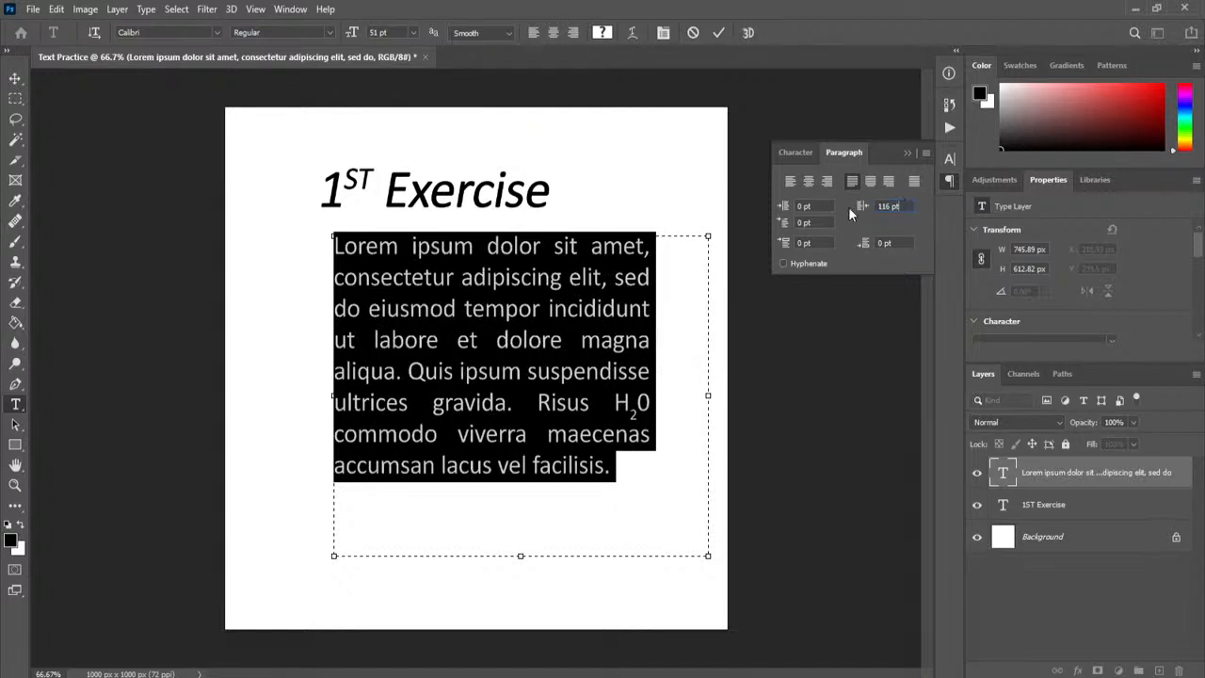
left_click_drag(785, 207, 999, 229)
key("Tab")
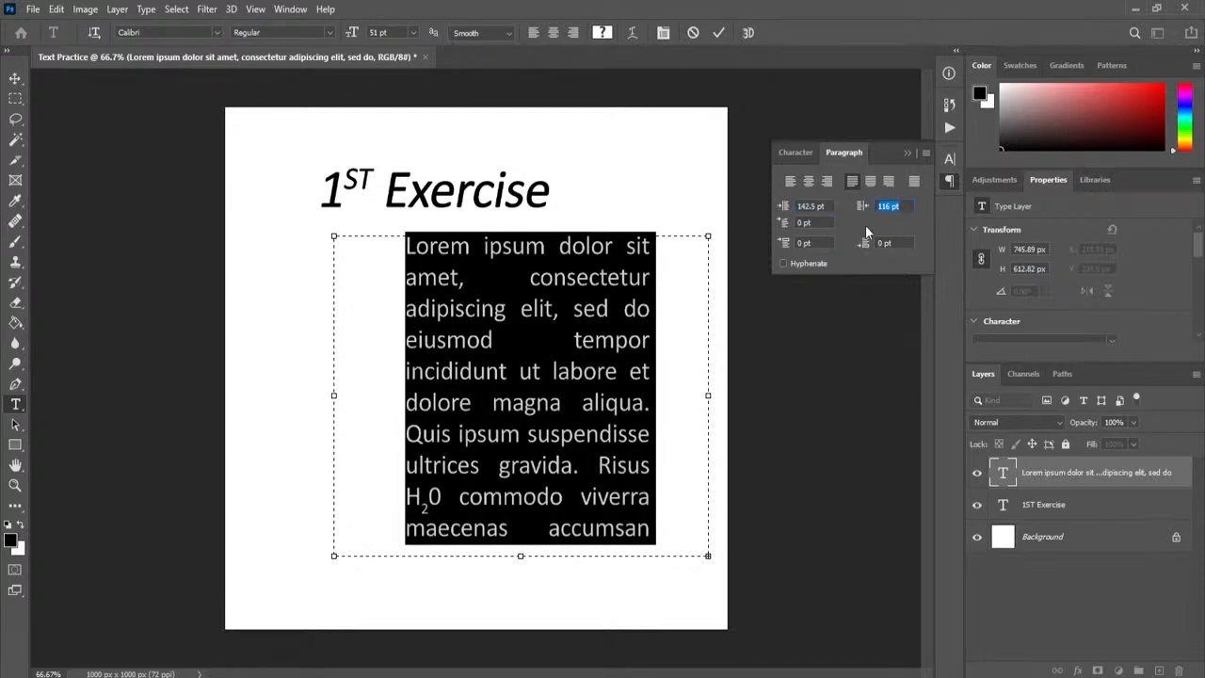
left_click(827, 208)
type("0")
key("Tab")
type("0")
key("Tab")
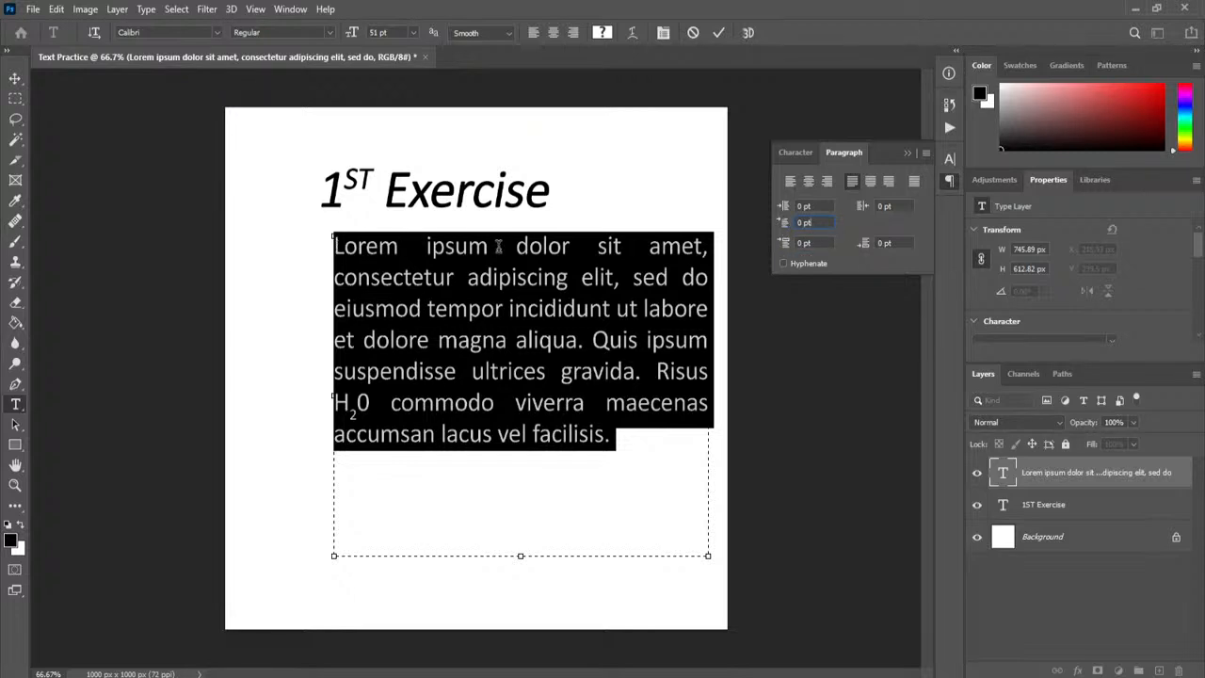
Try a first-line indent of 158 pt on the paragraph and reset it to 0 pt
left_click_drag(787, 230, 1017, 229)
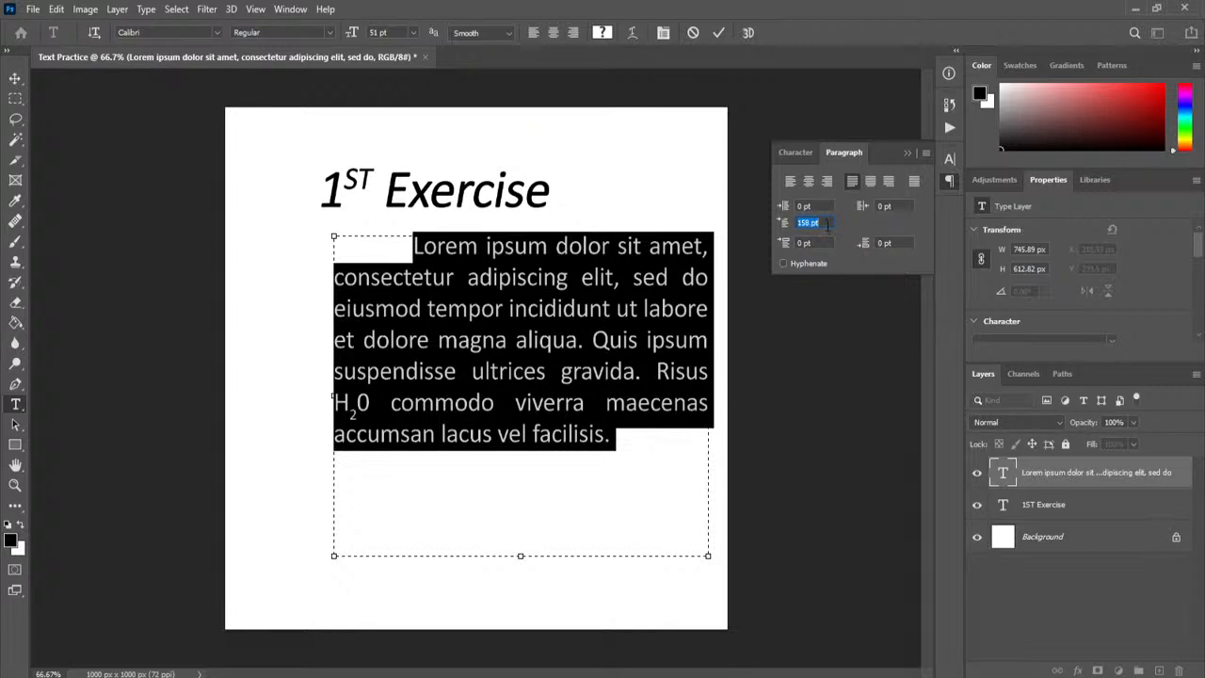
type("0")
left_click(818, 242)
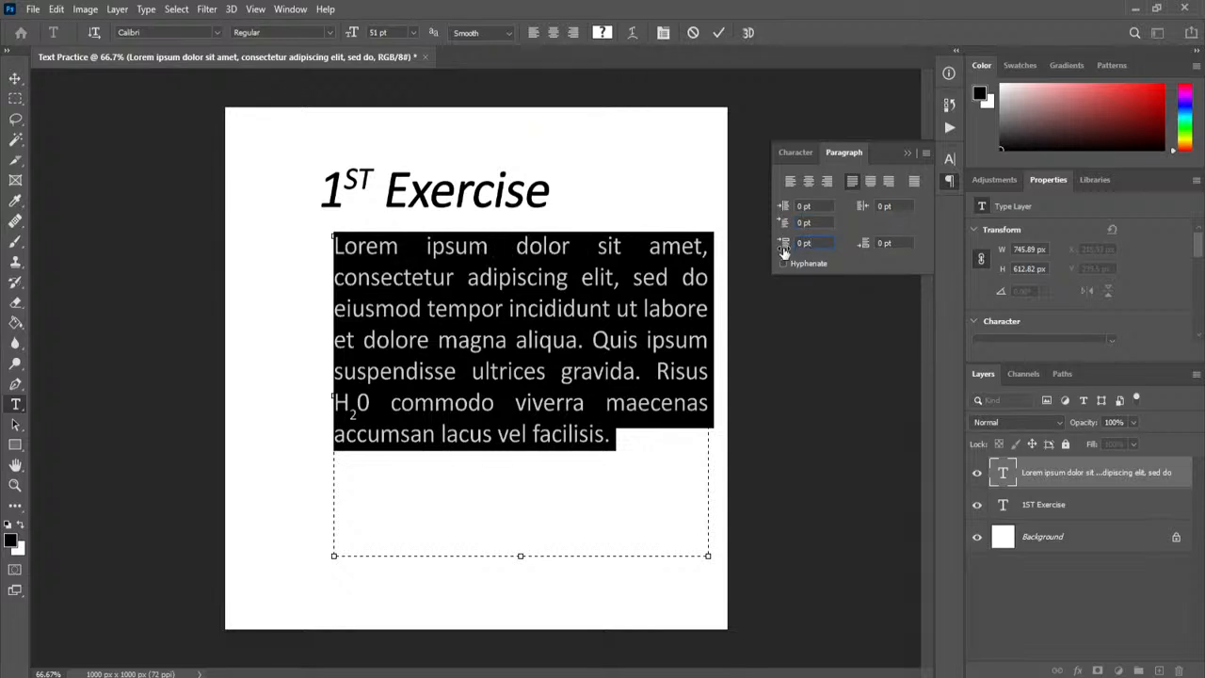
Try adding space before and after the paragraph with different parts of the text selected, and revert the spacing to 0 pt
left_click_drag(783, 249, 850, 250)
double_click(570, 248)
triple_click(569, 247)
left_click_drag(786, 247, 884, 270)
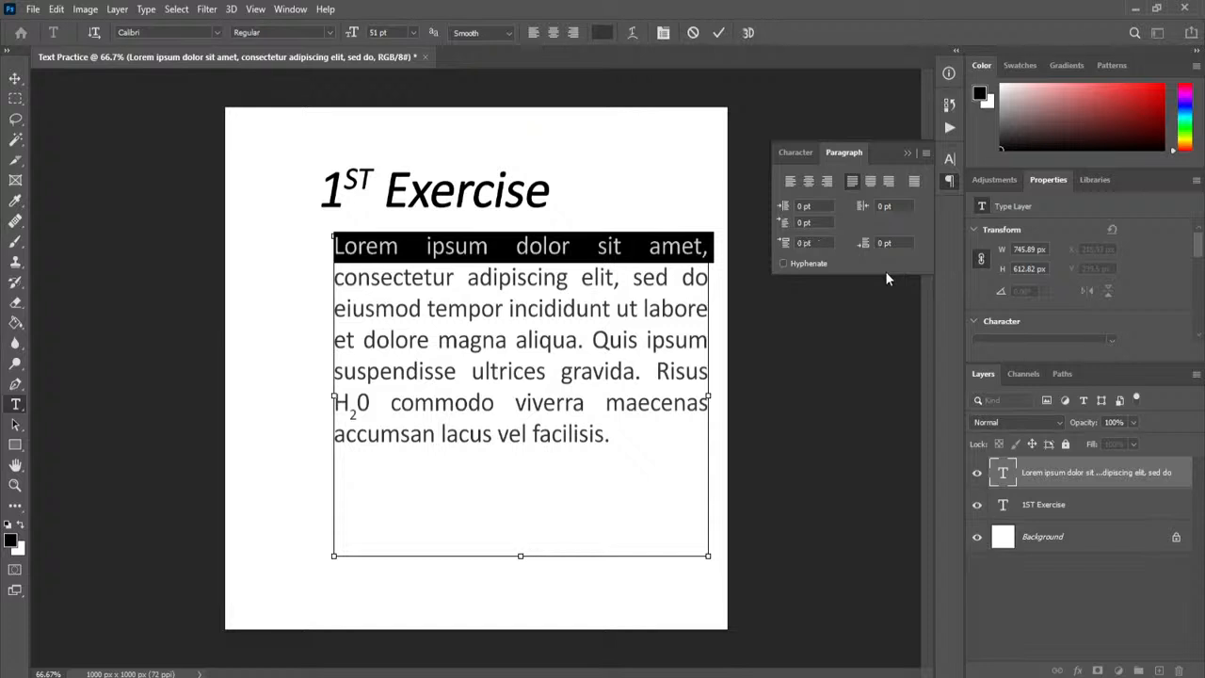
left_click(403, 276)
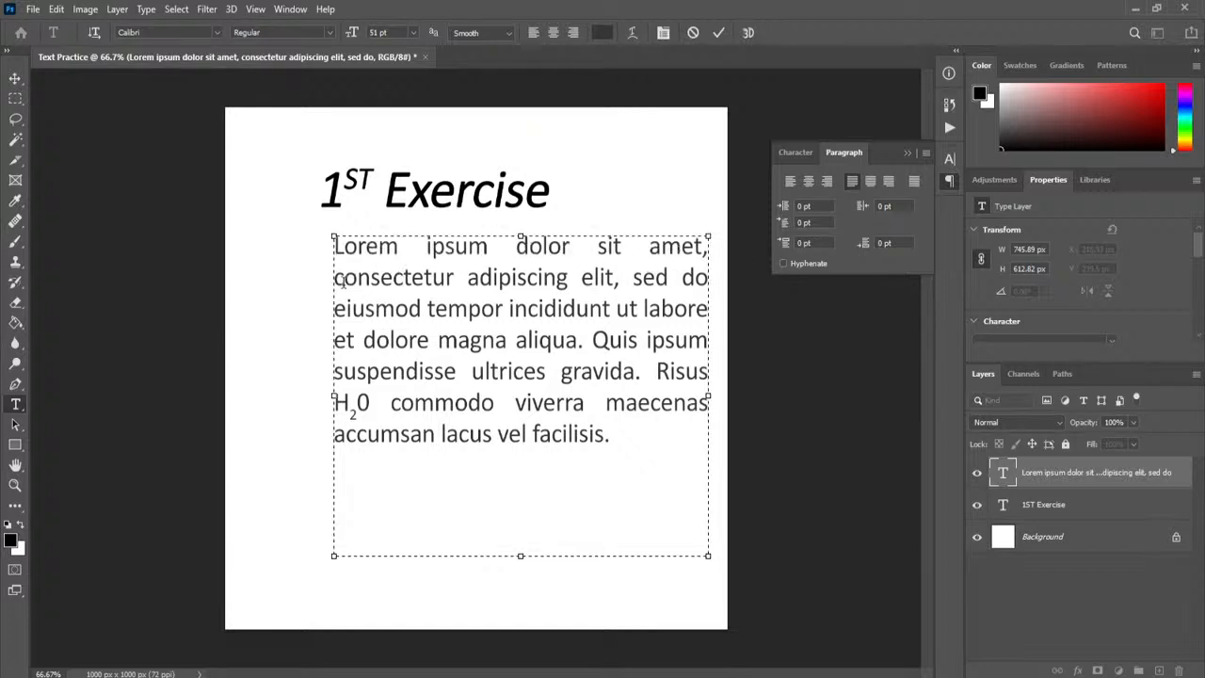
left_click_drag(784, 243, 827, 245)
type("0")
key("Return")
left_click_drag(865, 247, 936, 249)
key("ctrl+z")
type("s")
Enlarge the text box to about 704 px high, and enter and delete some random filler text on the line below the paragraph
left_click_drag(547, 560, 543, 603)
type("w")
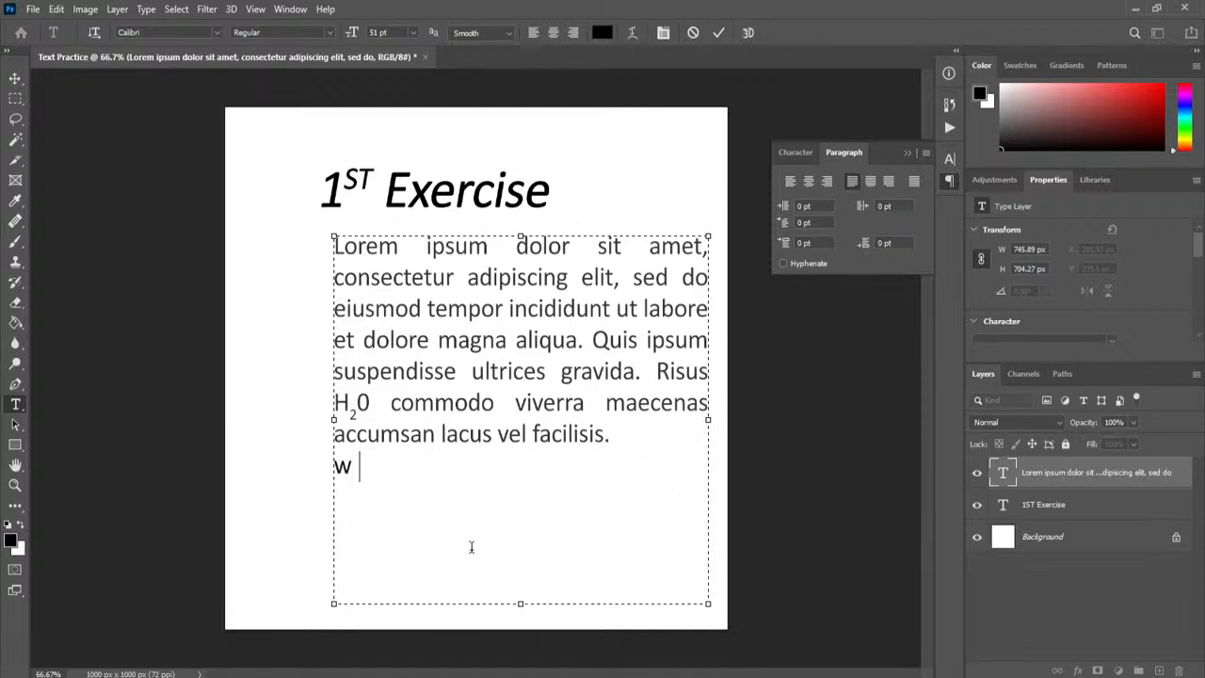
type("fwqfqwegwegwegwe")
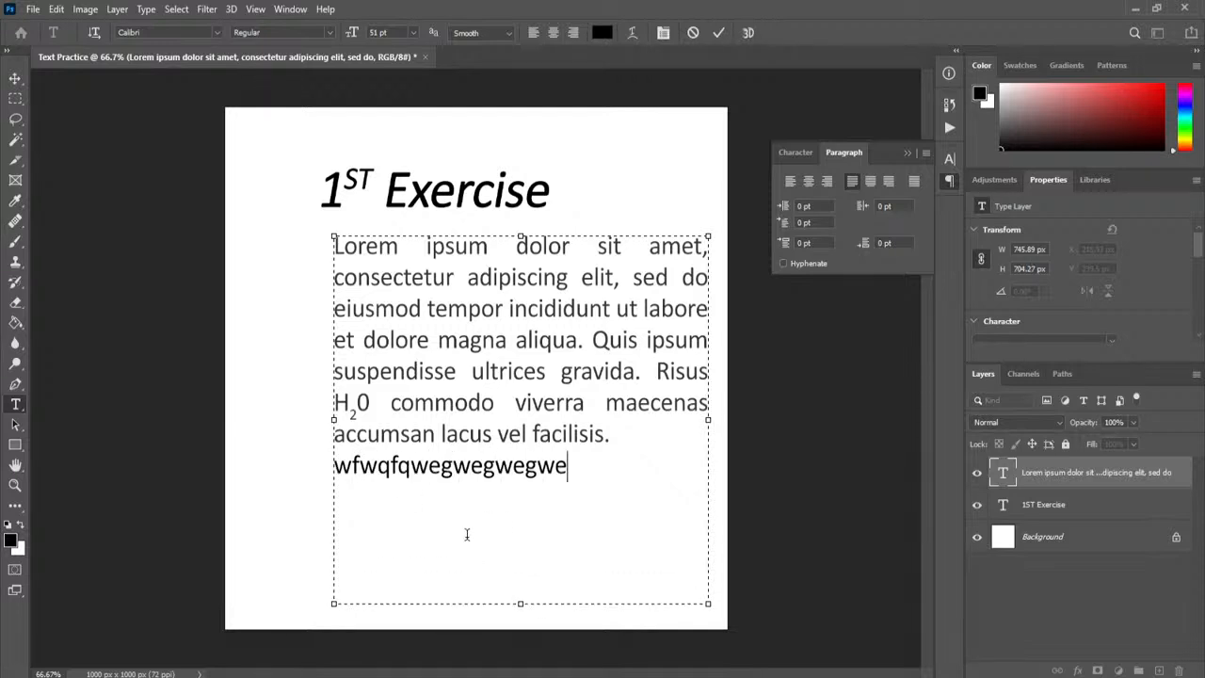
type("vgewgew")
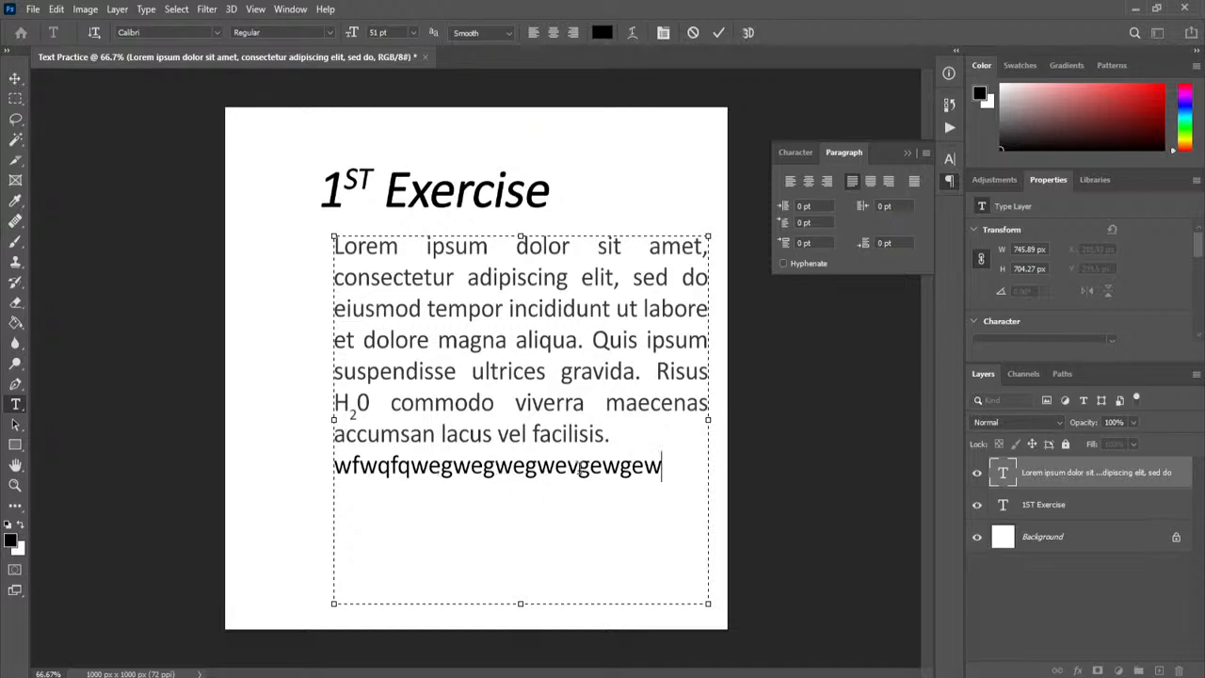
type("dvndjhcvjkasvchksdhvg")
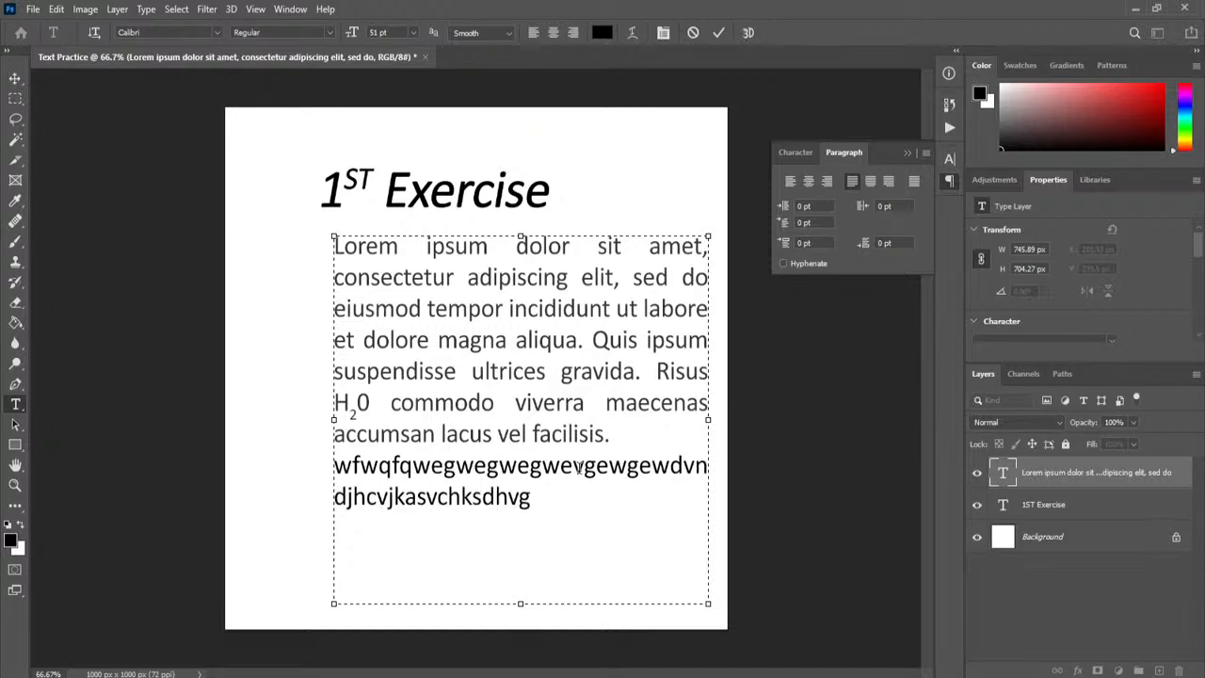
left_click_drag(591, 497, 326, 462)
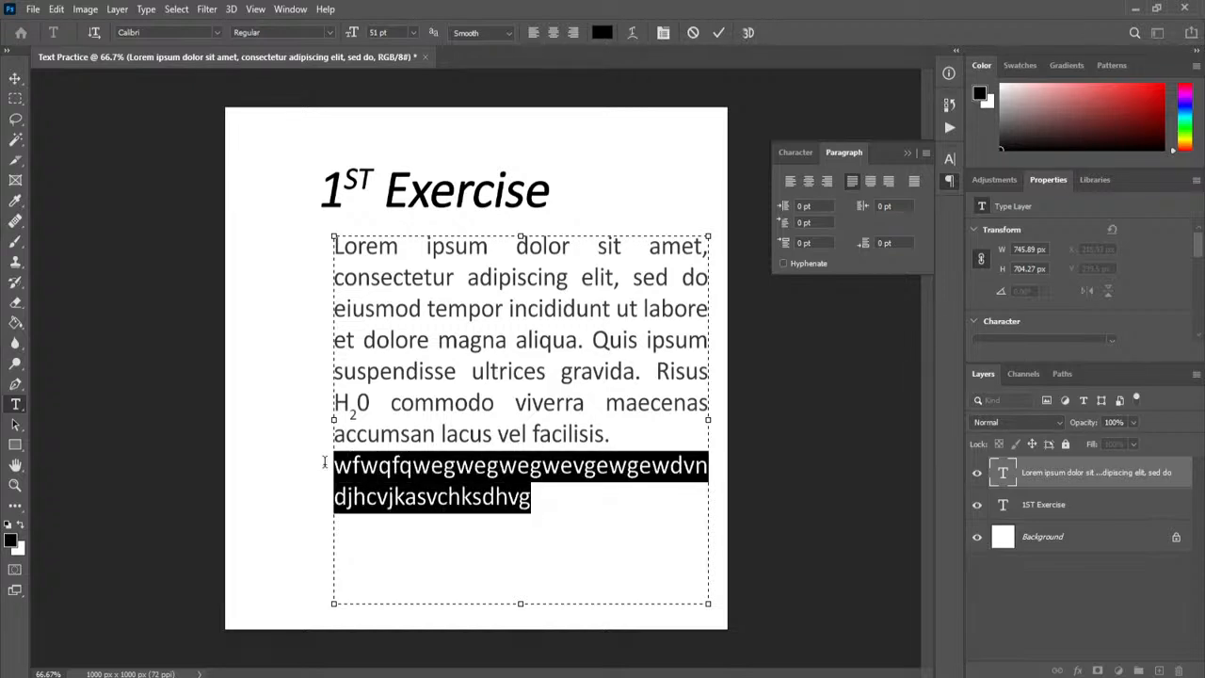
key("BackSpace")
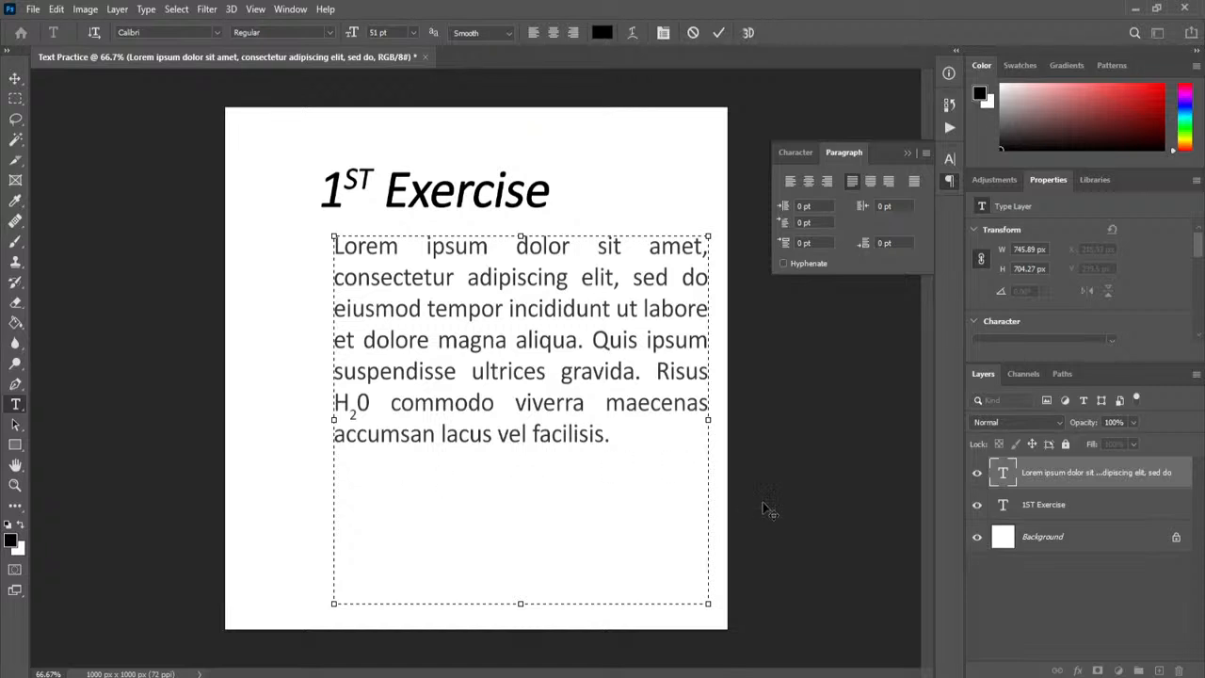
Insert Photoshop's Lorem Ipsum placeholder text as a second paragraph below the first
left_click(148, 11)
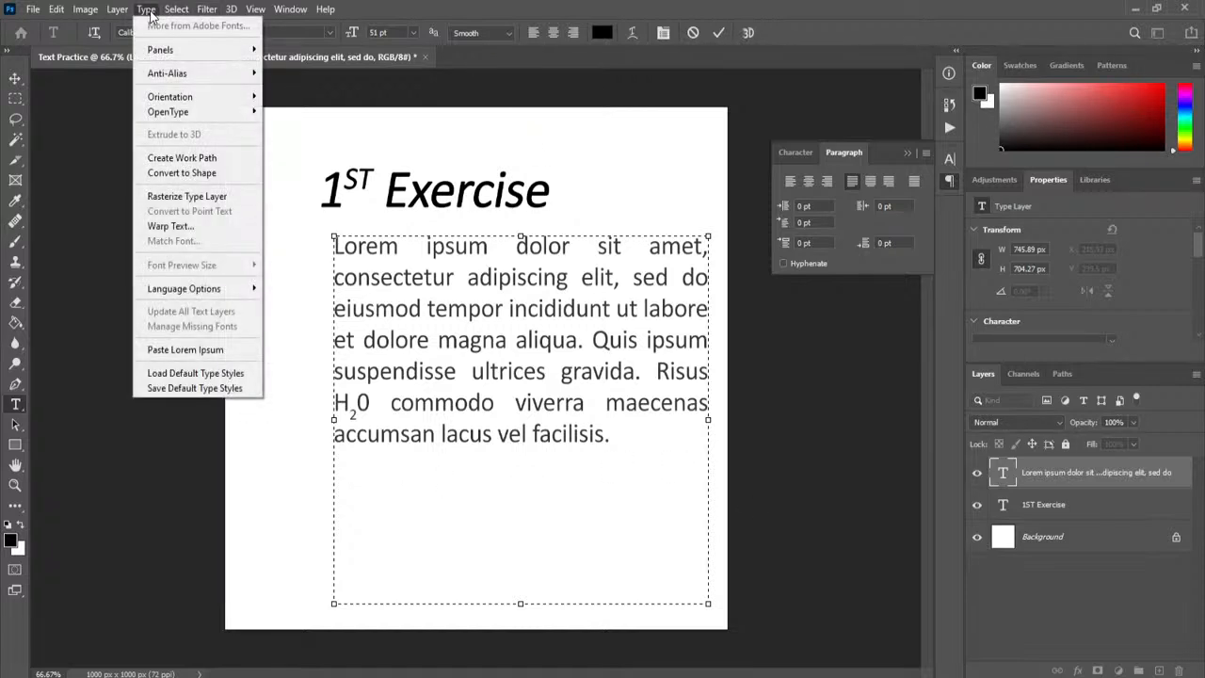
left_click(183, 352)
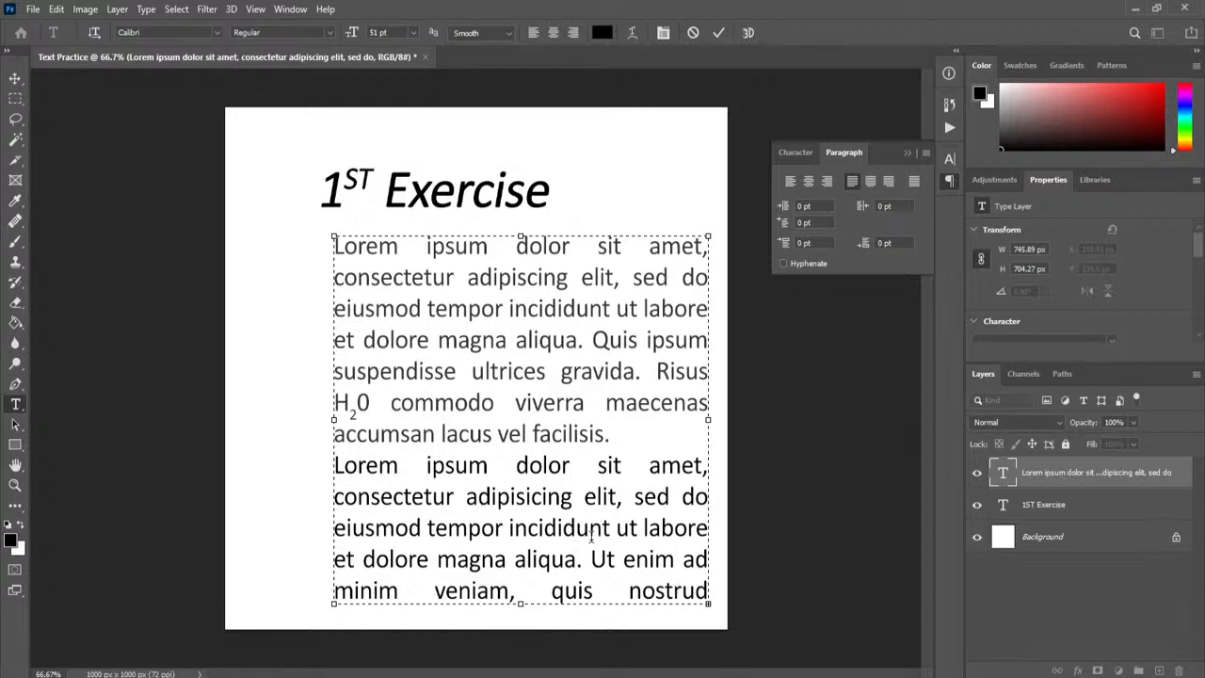
Place the cursor at the start of the second paragraph, try 13 pt of space before it and reset the spacing to 0 pt
left_click(339, 470)
left_click(612, 435)
left_click(337, 471)
left_click_drag(787, 247, 723, 237)
left_click(824, 244)
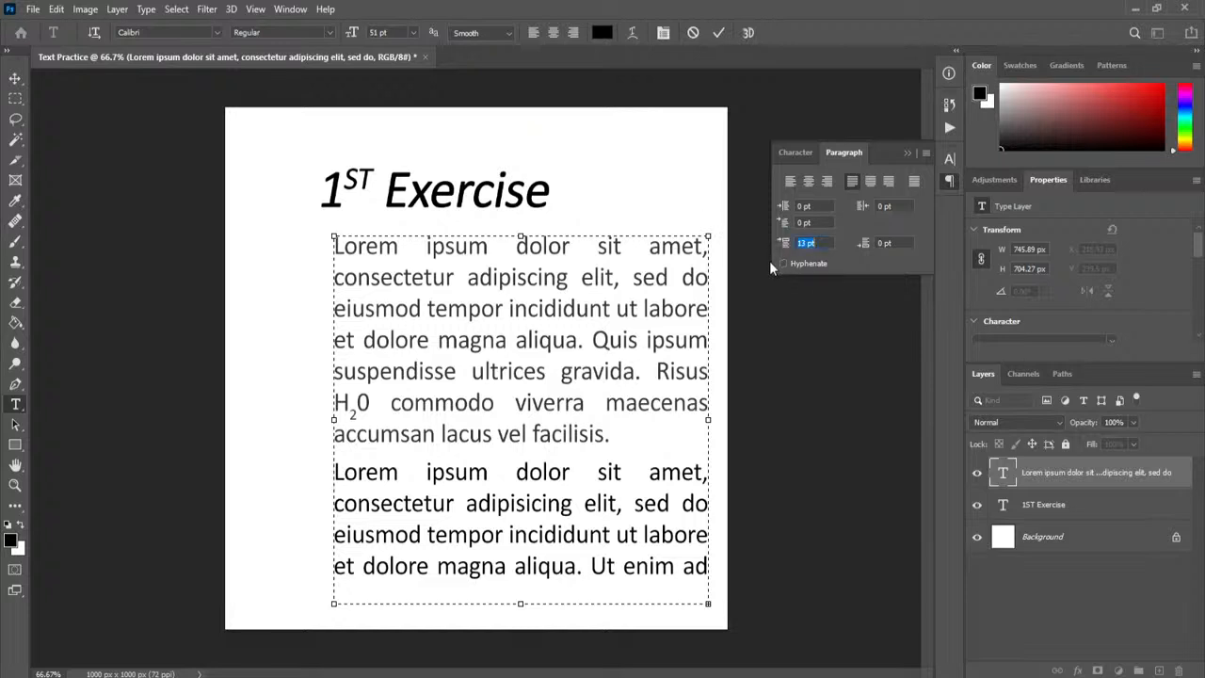
type("0")
left_click(911, 242)
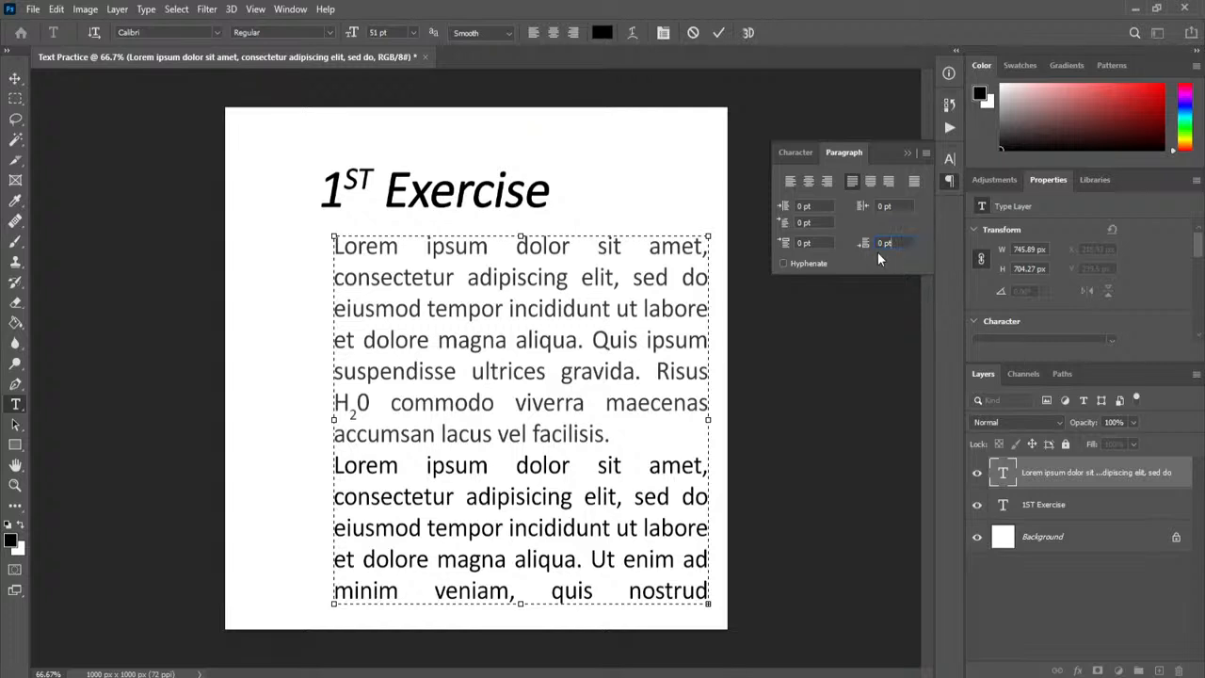
Place the cursor at the end of the first paragraph and set the space after it to 49.5 pt
left_click(642, 436)
left_click_drag(867, 243, 896, 243)
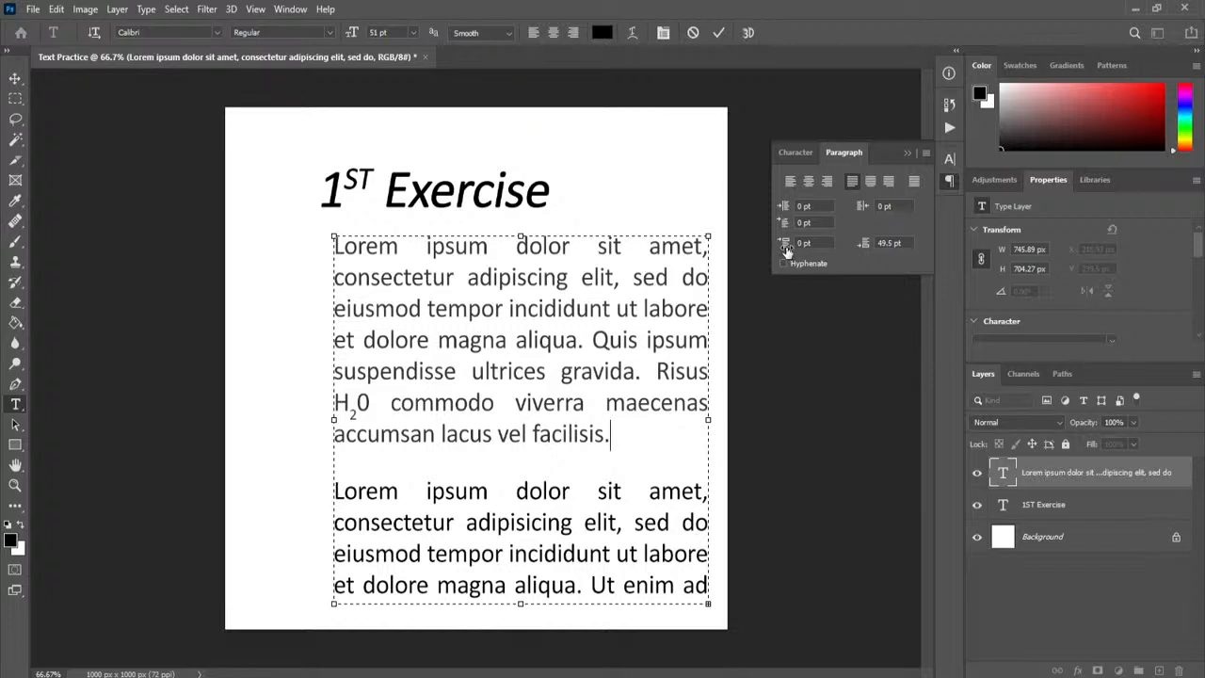
Reset the space after the first paragraph to 0 pt
left_click(885, 244)
type("0.")
key("Return")
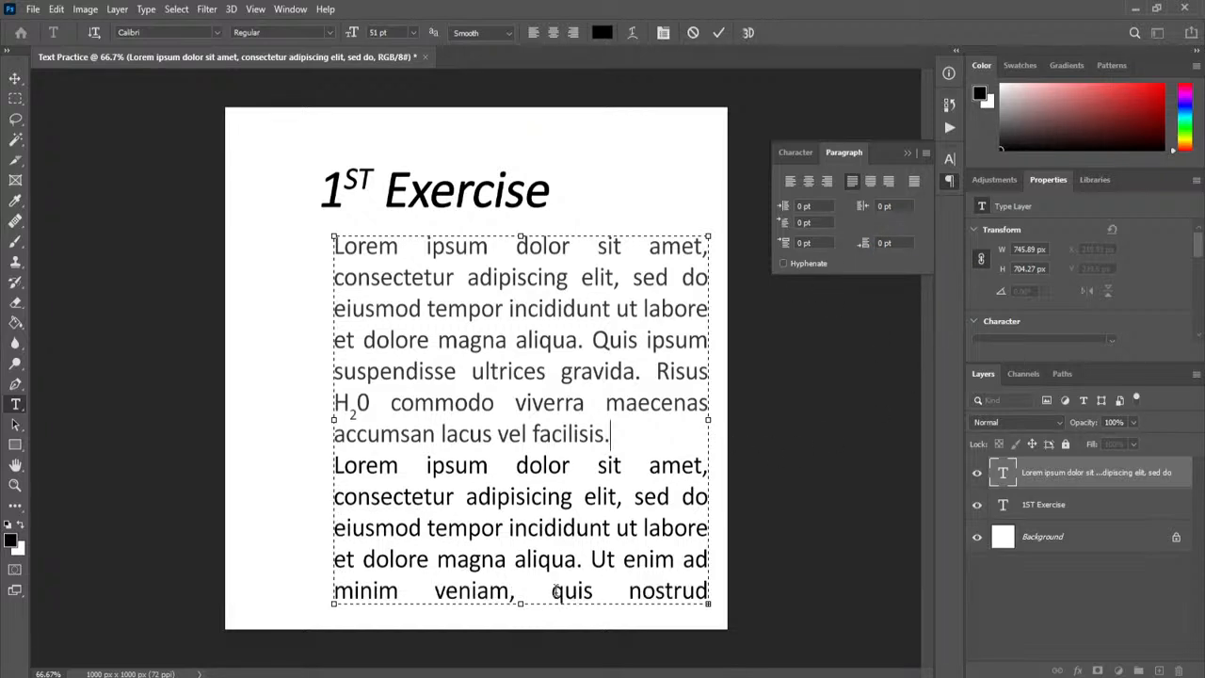
Delete successive stretches of placeholder text from the last lines of the second paragraph, pulling the overflowing text up into the box
left_click_drag(347, 593, 113, 602)
type("exercitation ullamco laboris nisi ut")
type("t aliquip ex ea commodo consequat.")
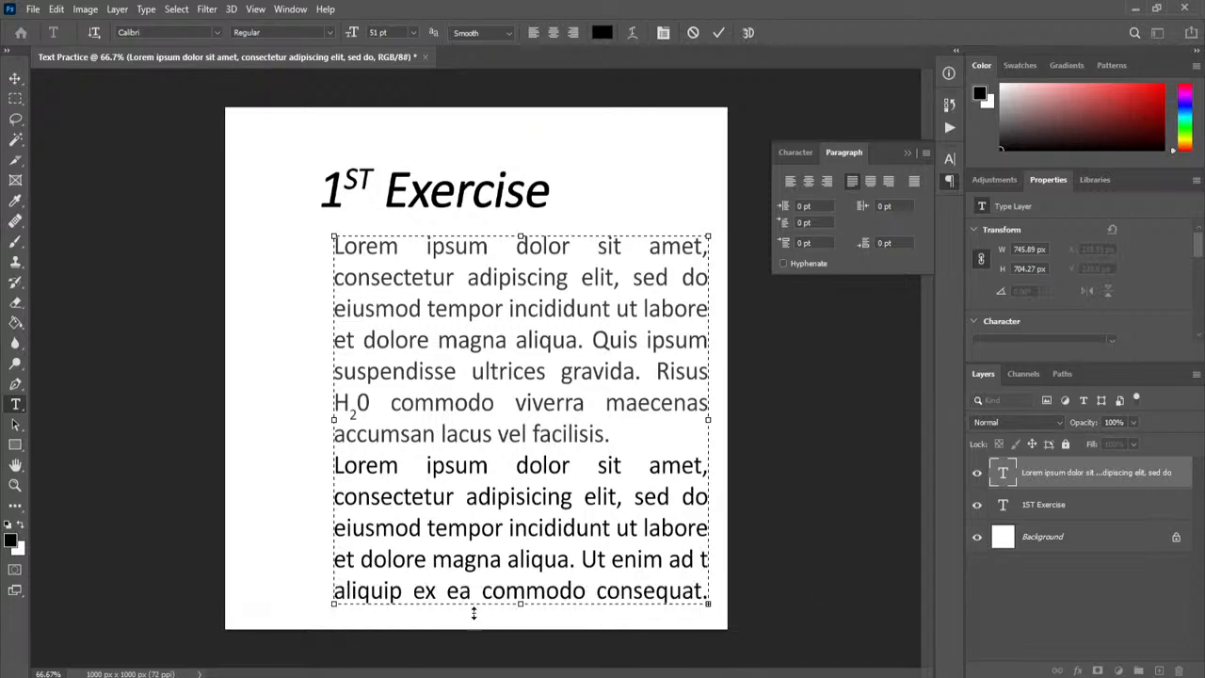
left_click_drag(596, 591, 141, 579)
key("BackSpace")
left_click_drag(644, 591, 258, 601)
key("BackSpace")
left_click_drag(656, 591, 237, 596)
key("BackSpace")
key("BackSpace")
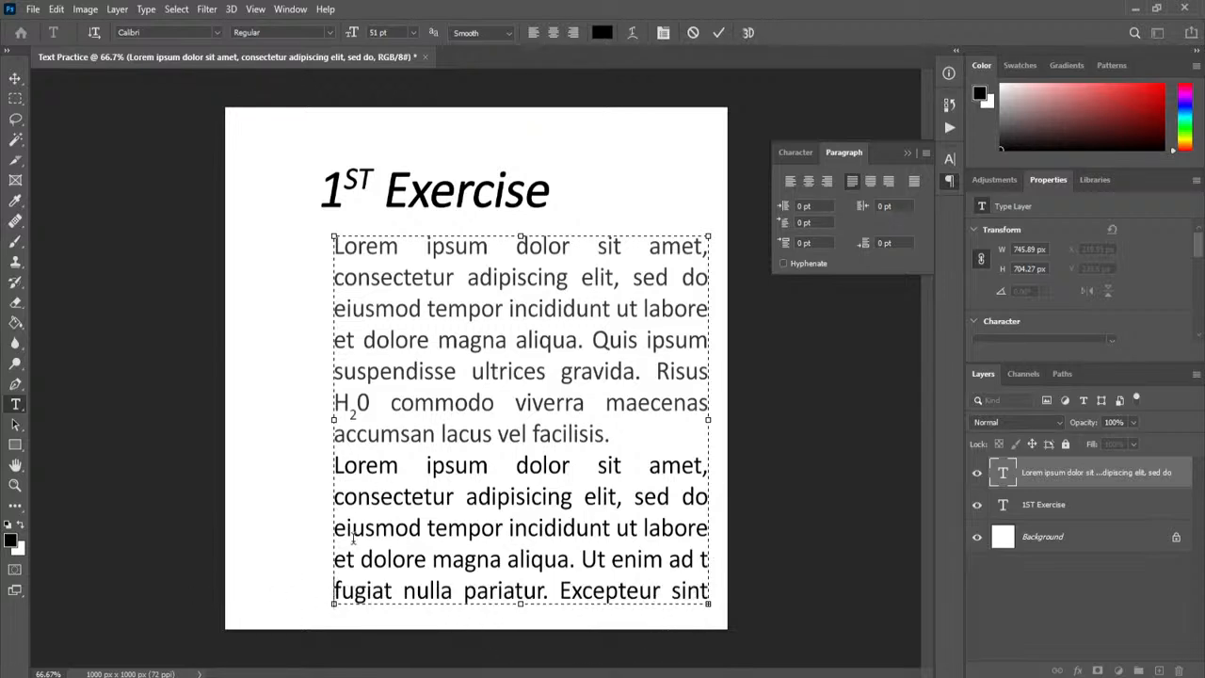
Delete more of the second paragraph until only its closing passage, starting at "olorem ipsum quia dolor sit amet", remains
left_click_drag(334, 534, 856, 646)
key("BackSpace")
left_click_drag(344, 528, 850, 648)
key("BackSpace")
left_click_drag(668, 596, 301, 502)
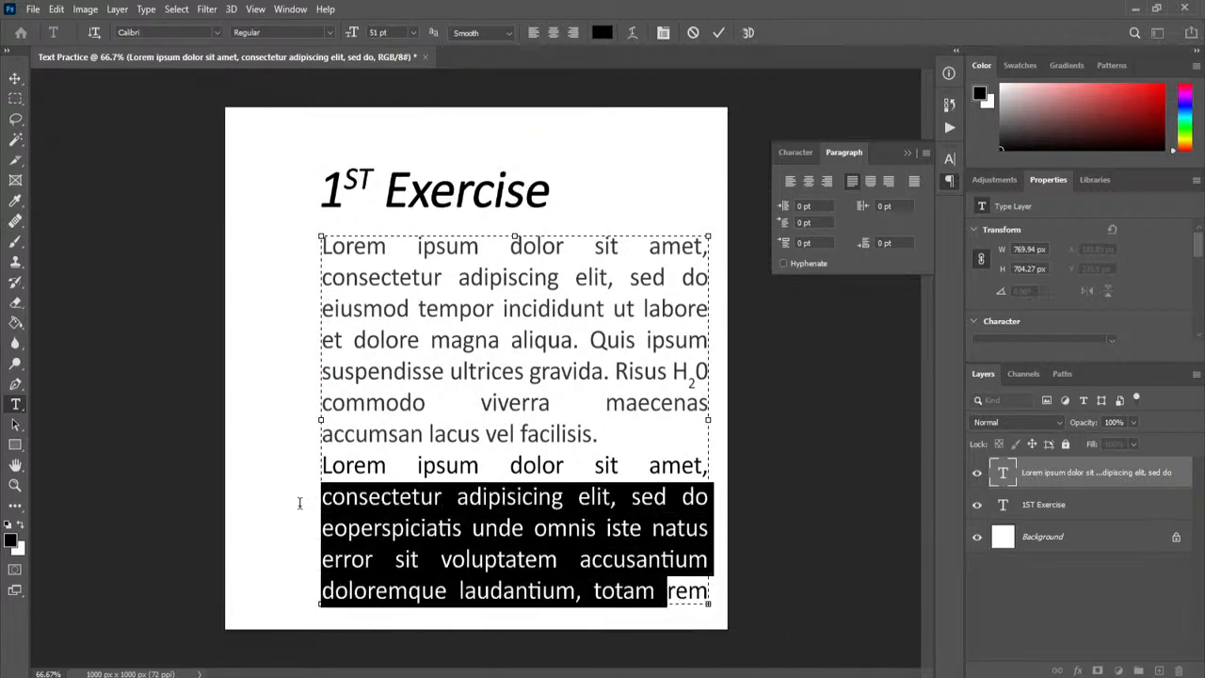
key("BackSpace")
left_click_drag(650, 593, 251, 484)
key("BackSpace")
left_click_drag(635, 594, 258, 474)
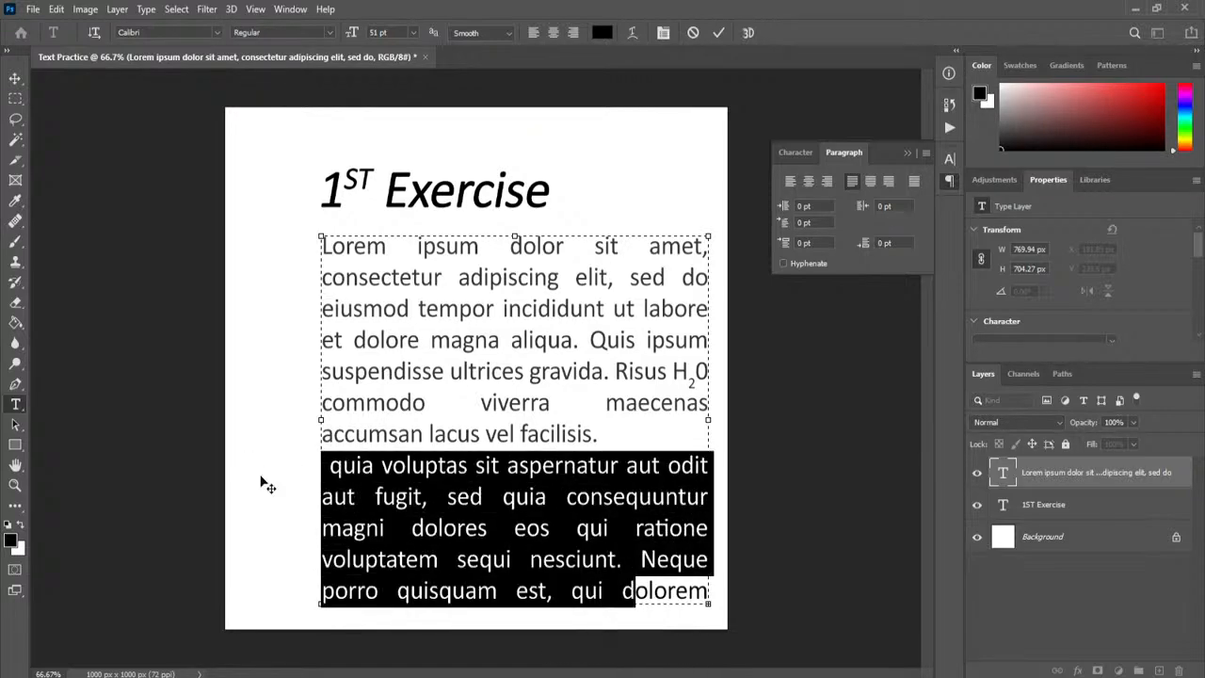
key("BackSpace")
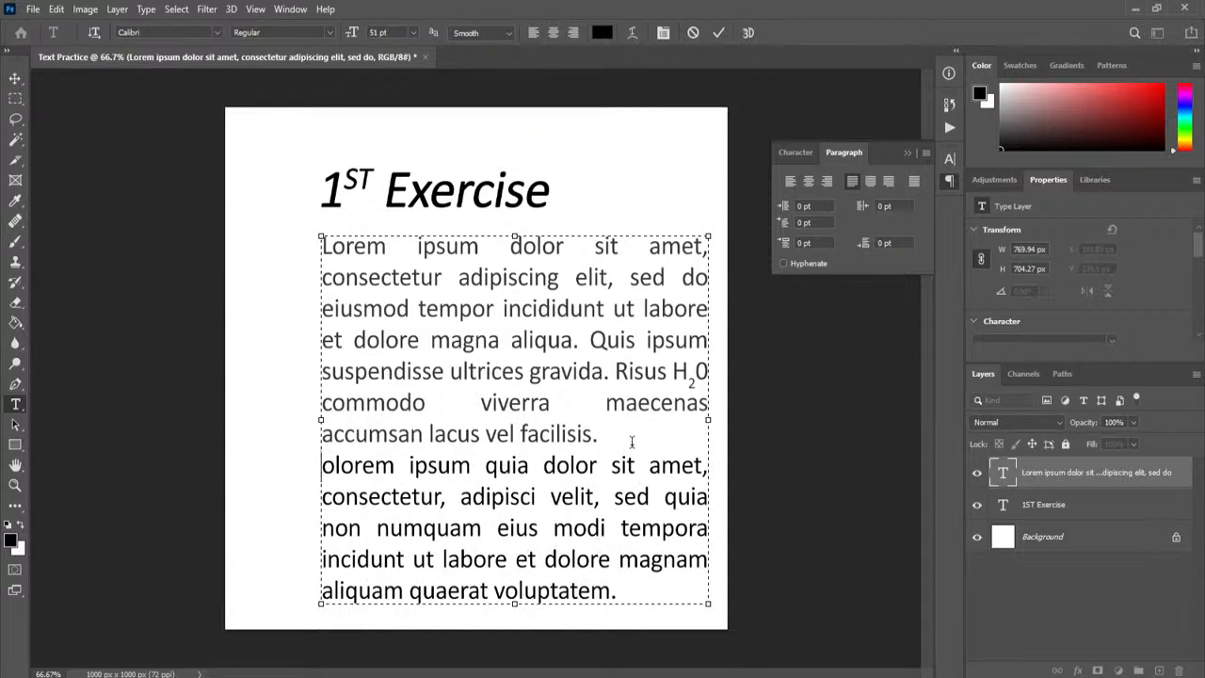
Delete the first paragraph and its empty line, and start the remaining paragraph with a capital K so it reads "Kolorem"
left_click_drag(632, 442, 116, 231)
key("BackSpace")
key("Down")
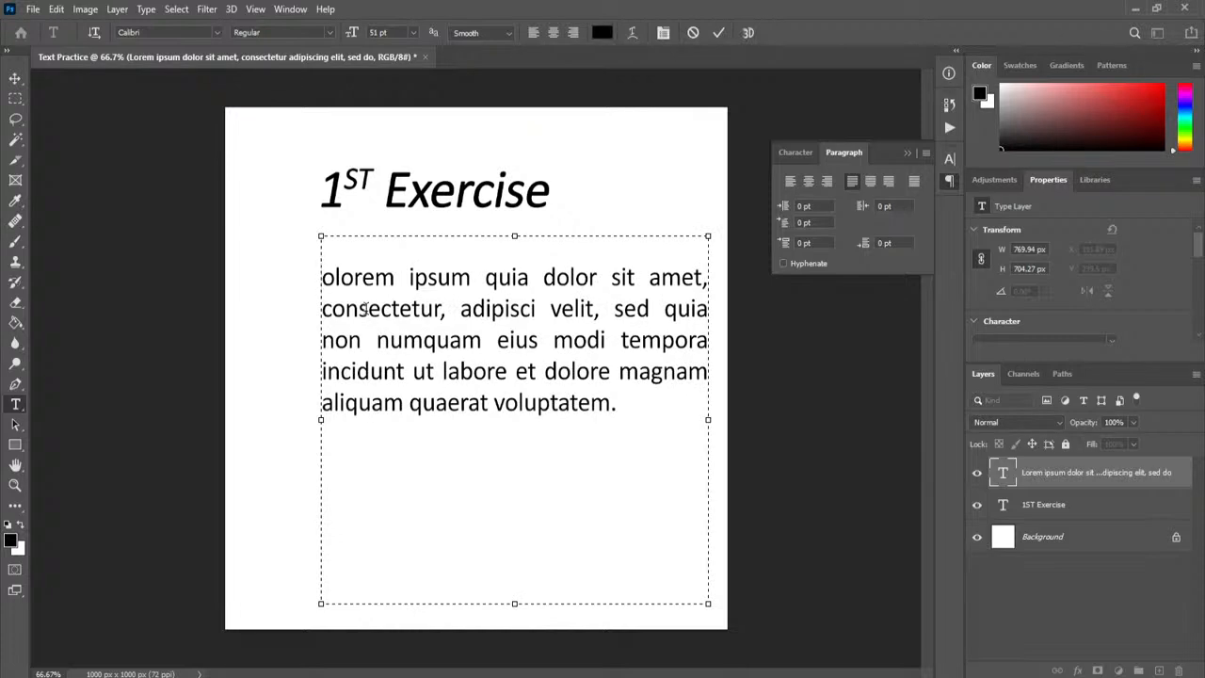
type("K")
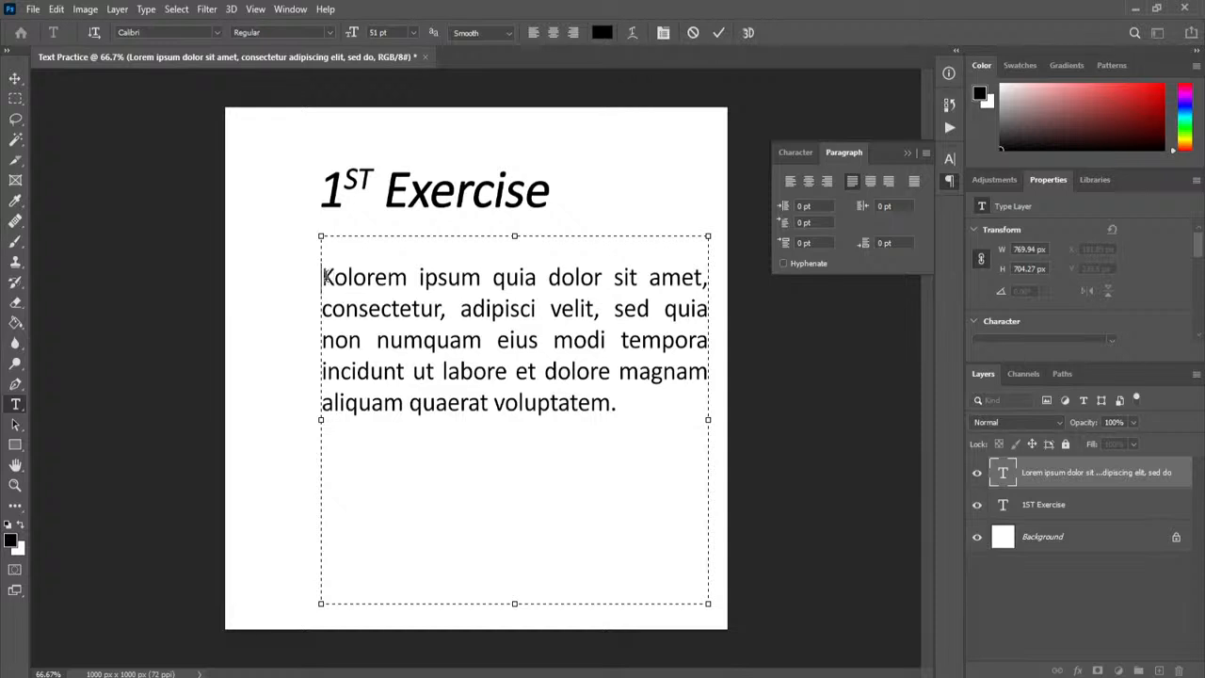
key("BackSpace")
Copy the whole paragraph and paste it as a second paragraph directly below the first
left_click_drag(631, 384, 231, 226)
key("ctrl+c")
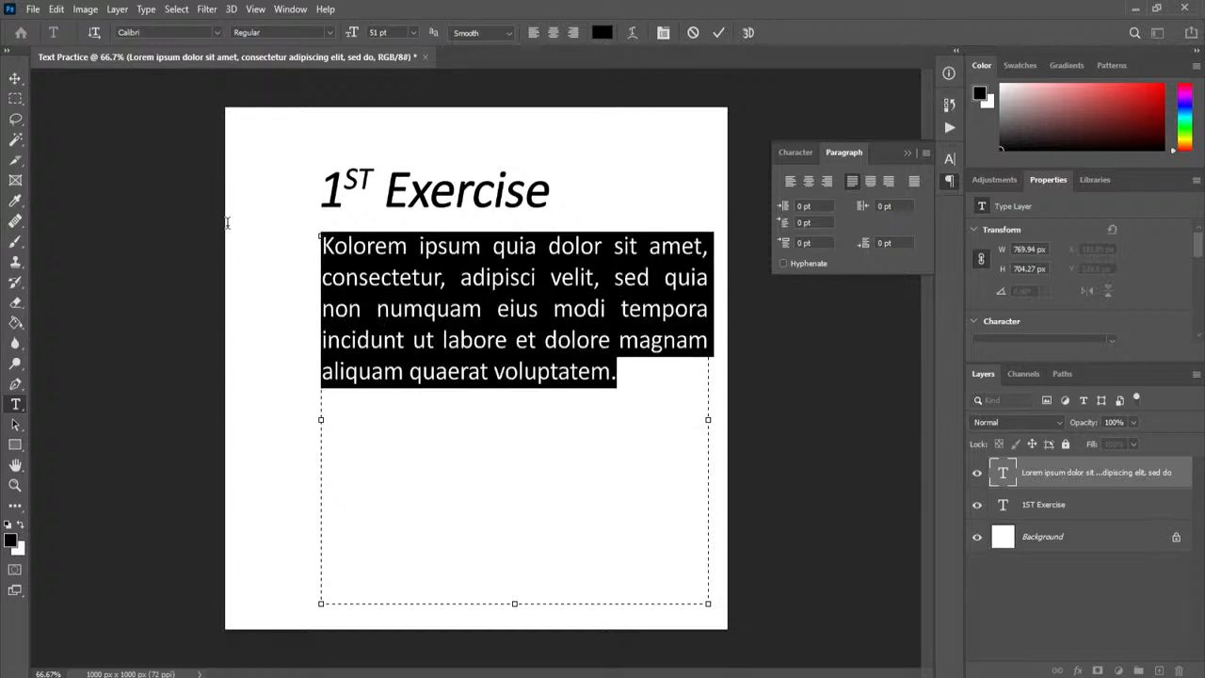
left_click(534, 449)
left_click(637, 391)
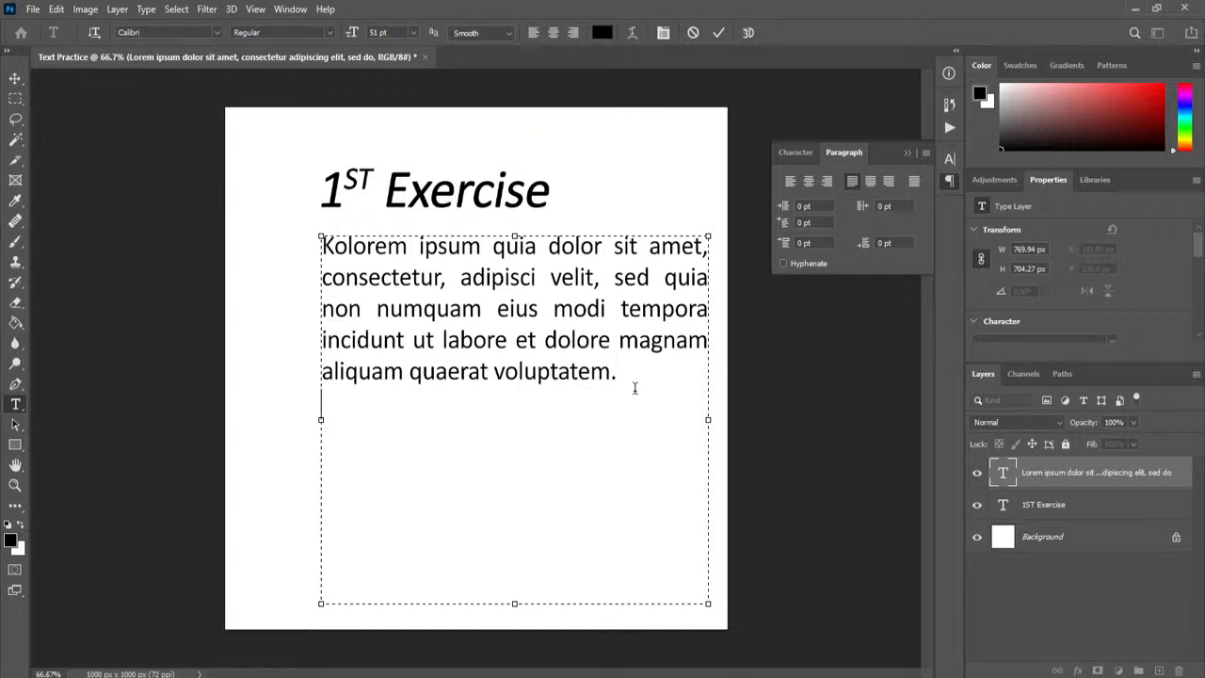
key("Return")
key("ctrl+v")
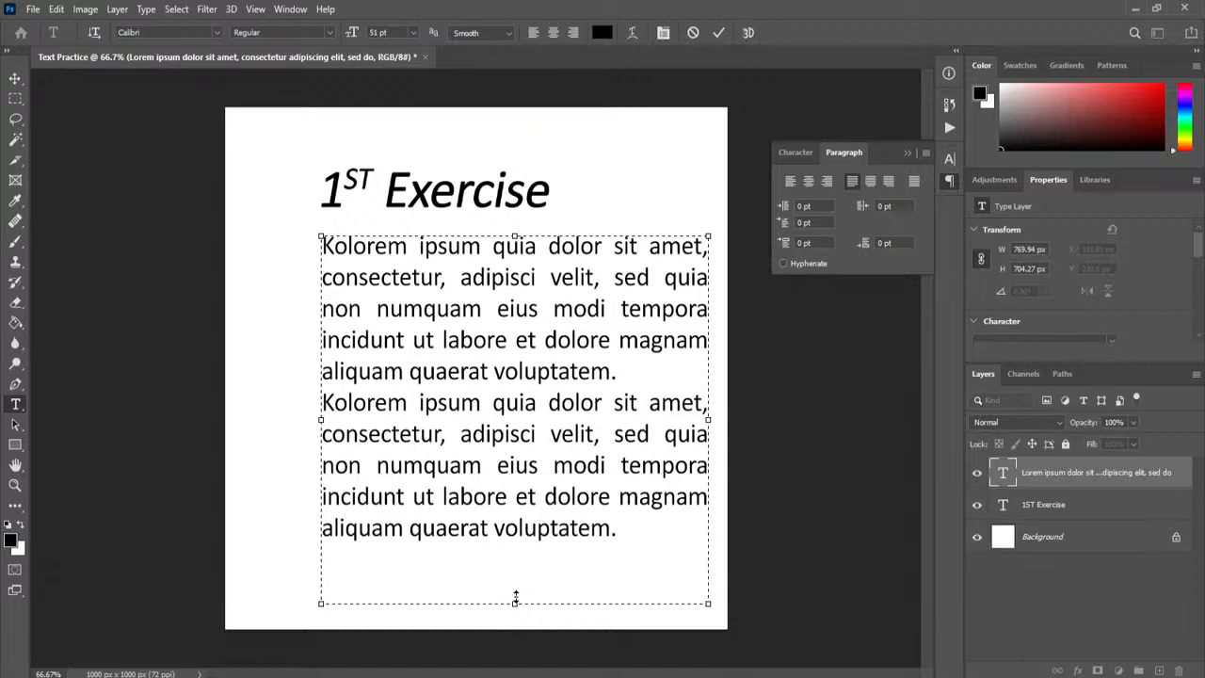
Set the space before the second paragraph to 33.5 pt, shrink the text box to about 626 px high and commit the text
key("ctrl+Up")
left_click_drag(786, 248, 835, 249)
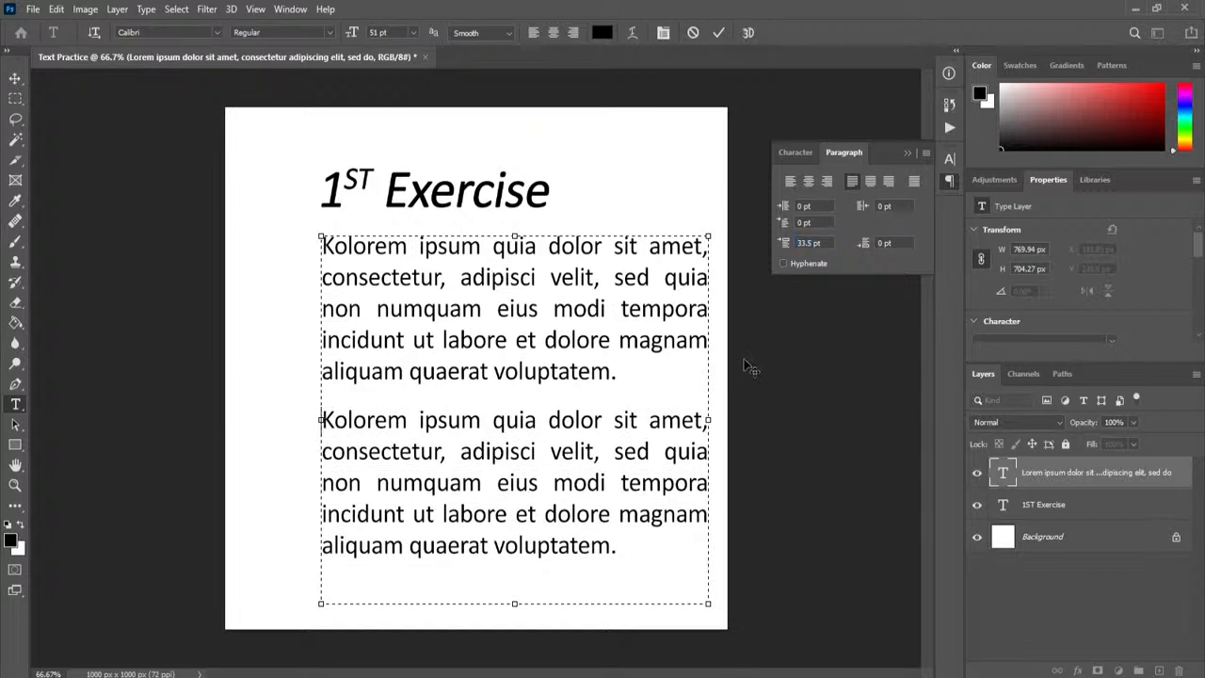
left_click_drag(515, 603, 516, 562)
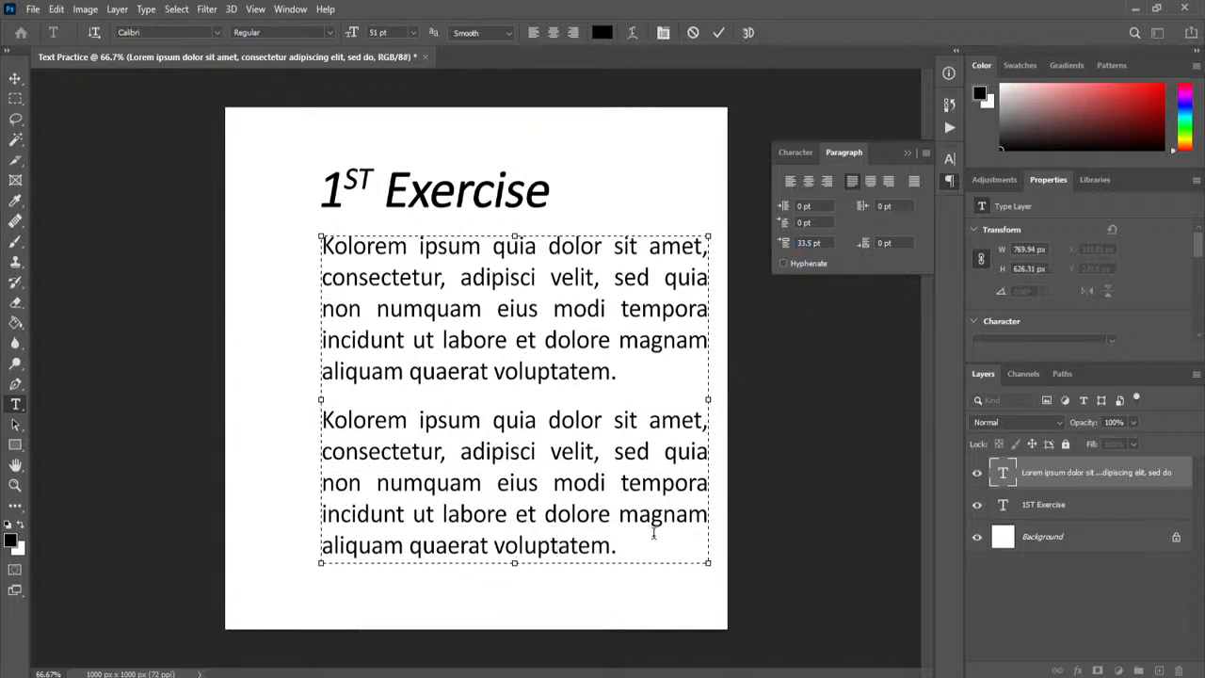
left_click(720, 30)
key("v")
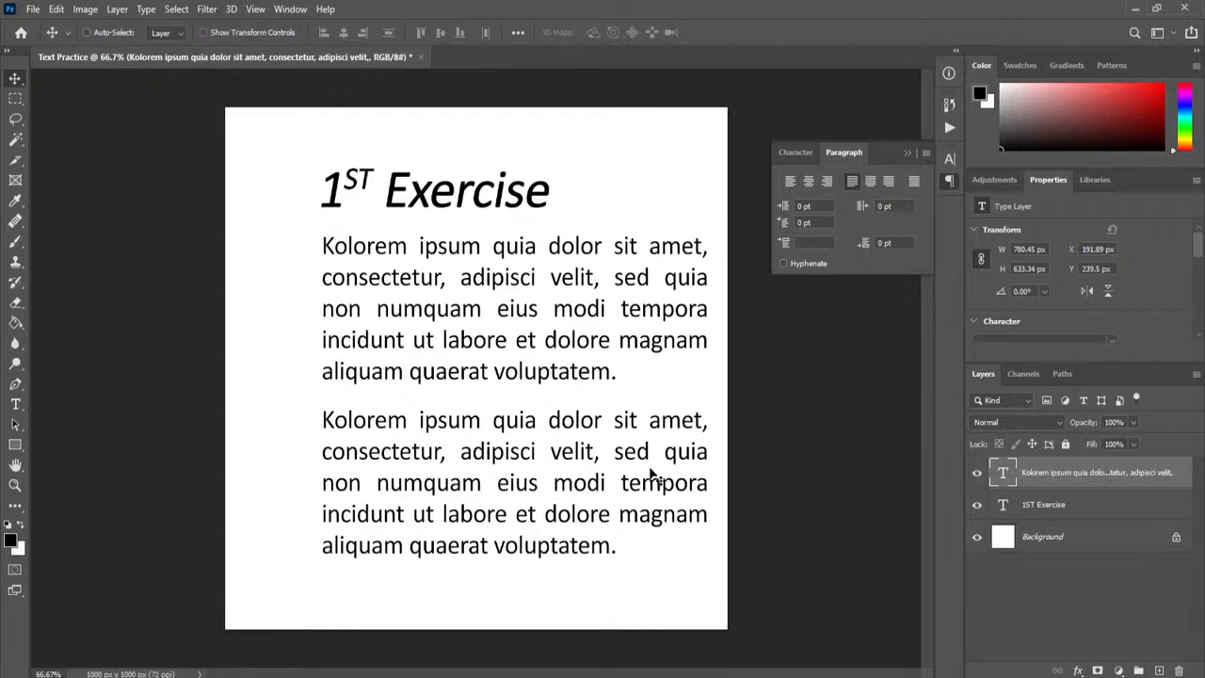
Review the paragraph layer's character tracking and its space-before setting
left_click(795, 152)
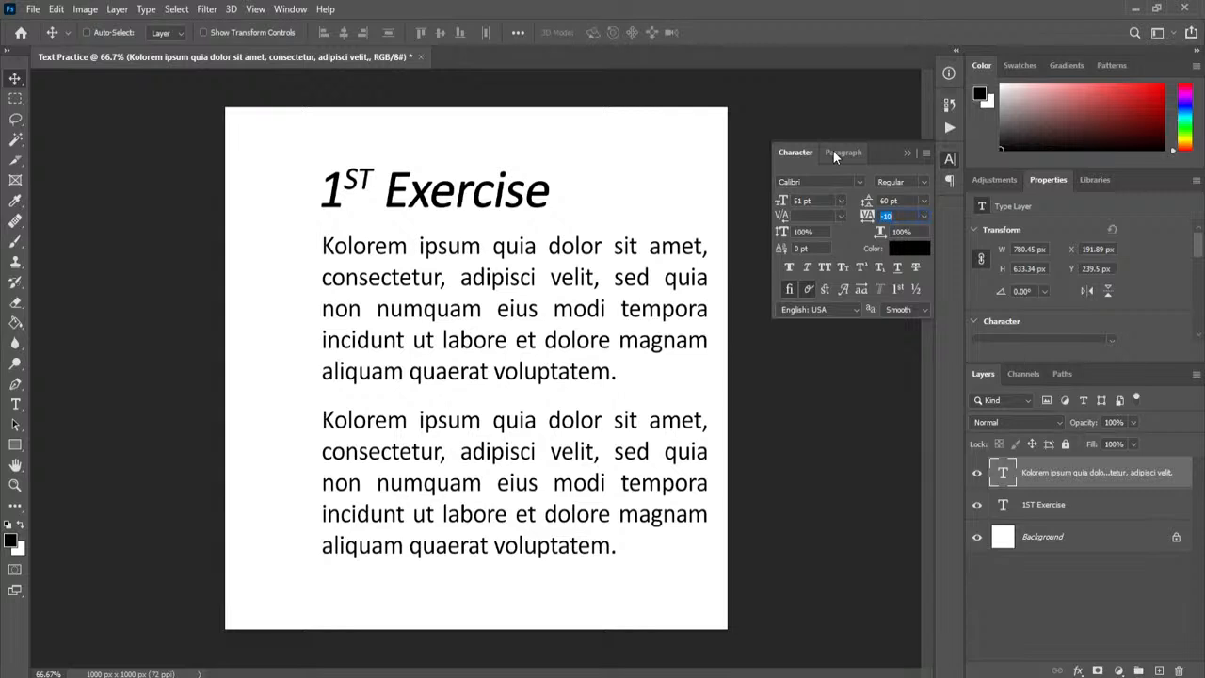
left_click(892, 217)
left_click(848, 153)
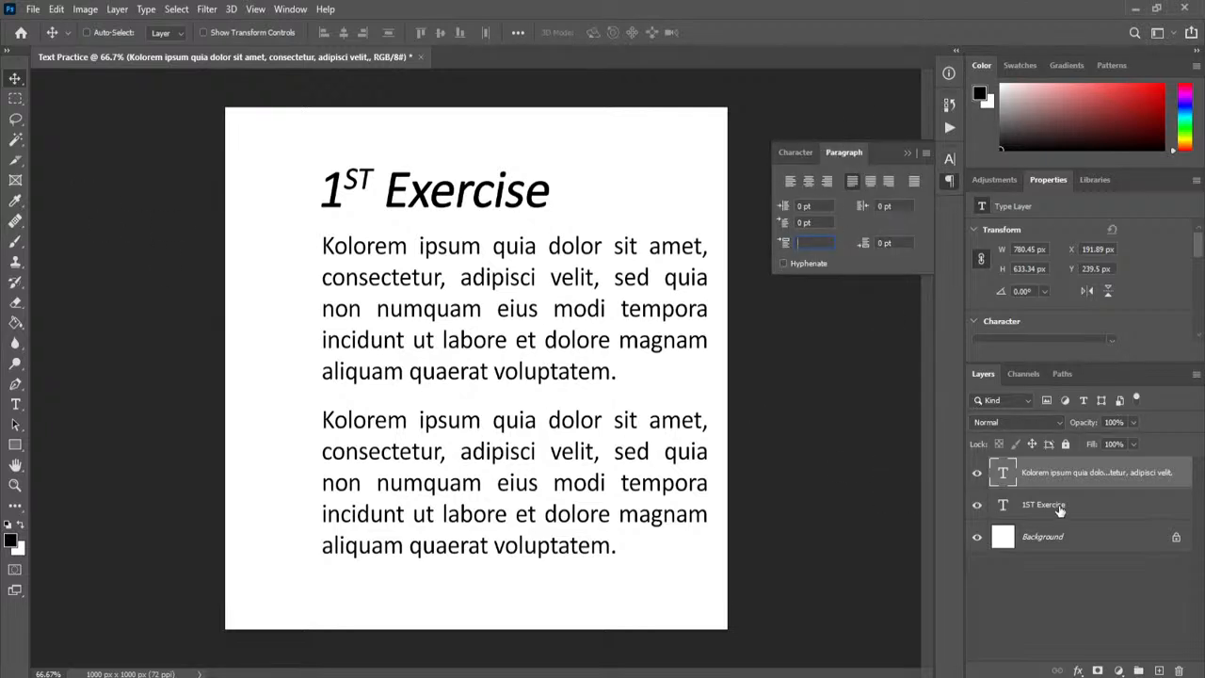
Hide both text layers and add a new empty layer above them
left_click(978, 506)
left_click(978, 473)
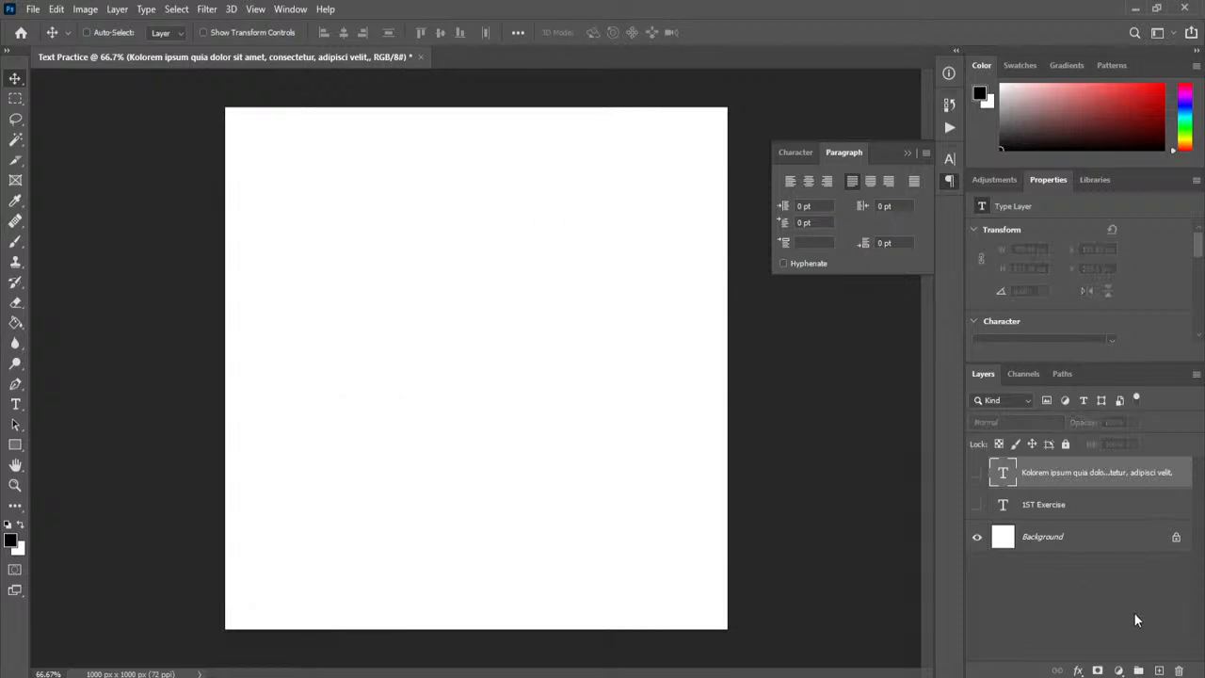
left_click(1160, 671)
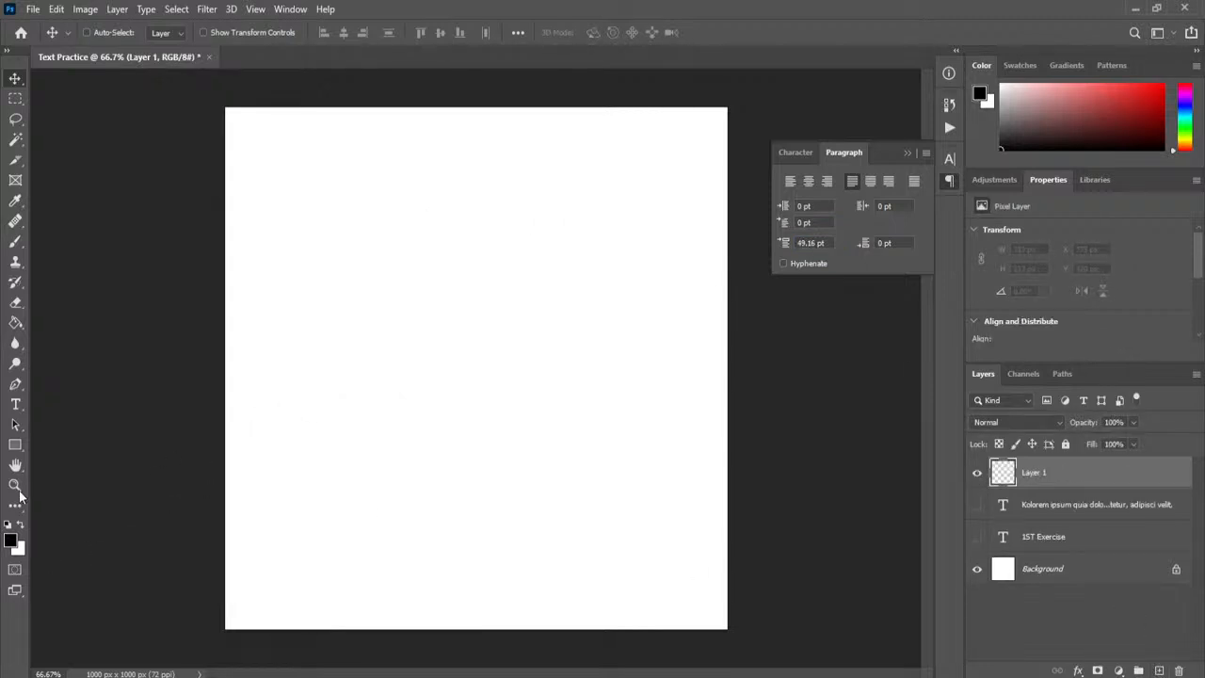
Draw a black circle about 189 px in diameter in the canvas's upper-left area with the Ellipse tool
right_click(13, 453)
left_click(103, 477)
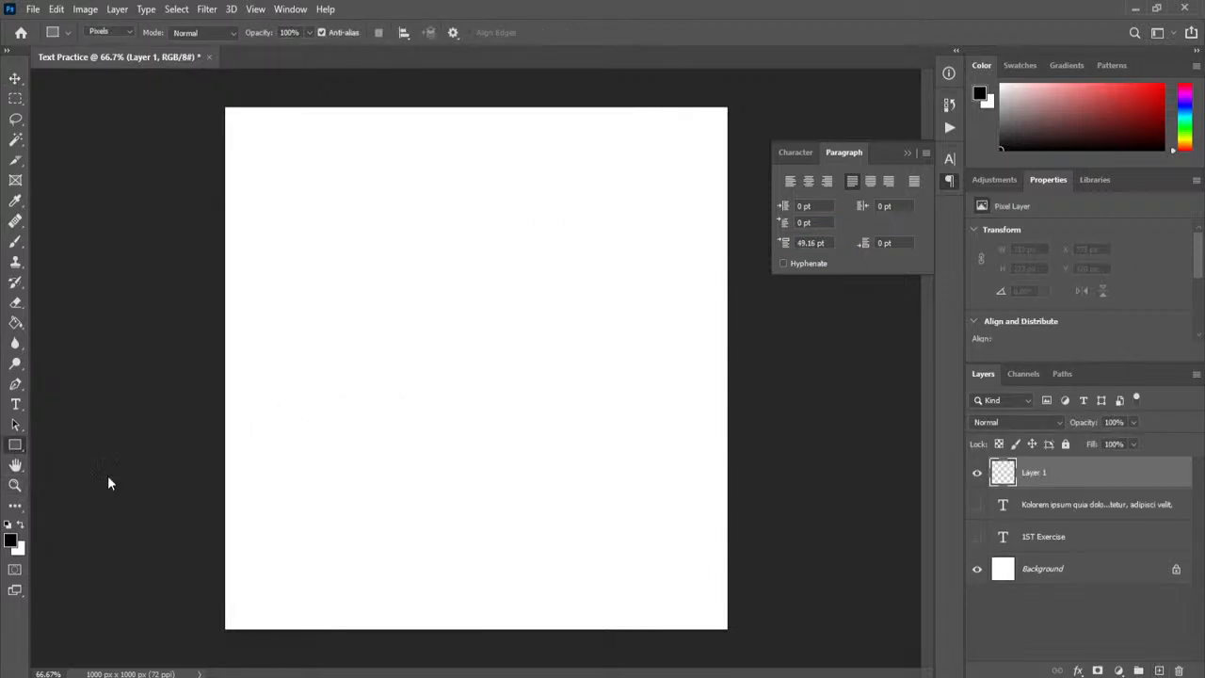
left_click_drag(354, 179, 449, 276)
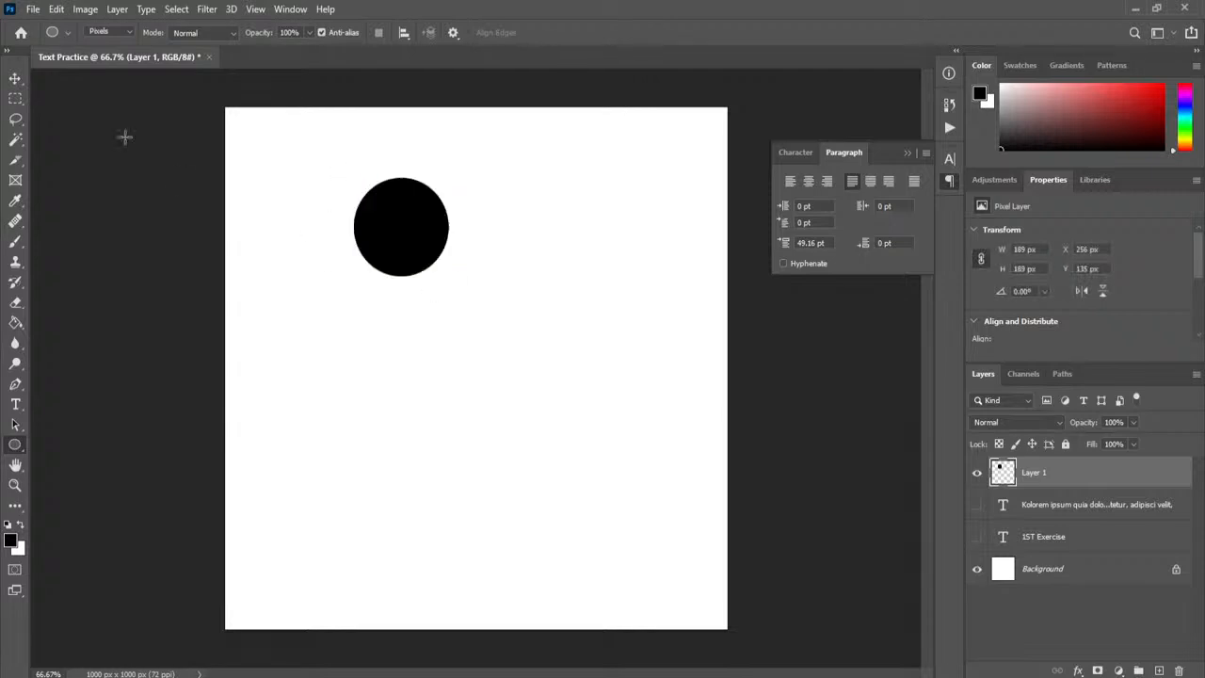
Duplicate the circle's layer and move the copy about 115 px right and 252 px down
left_click(15, 79)
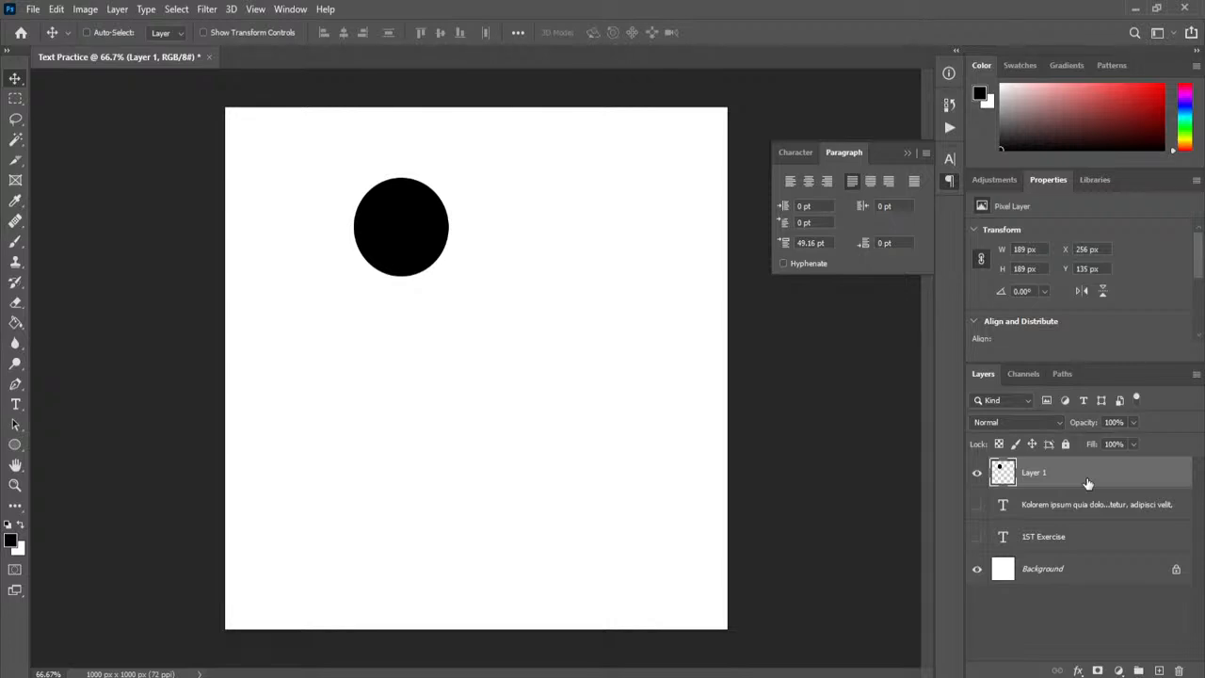
key("j")
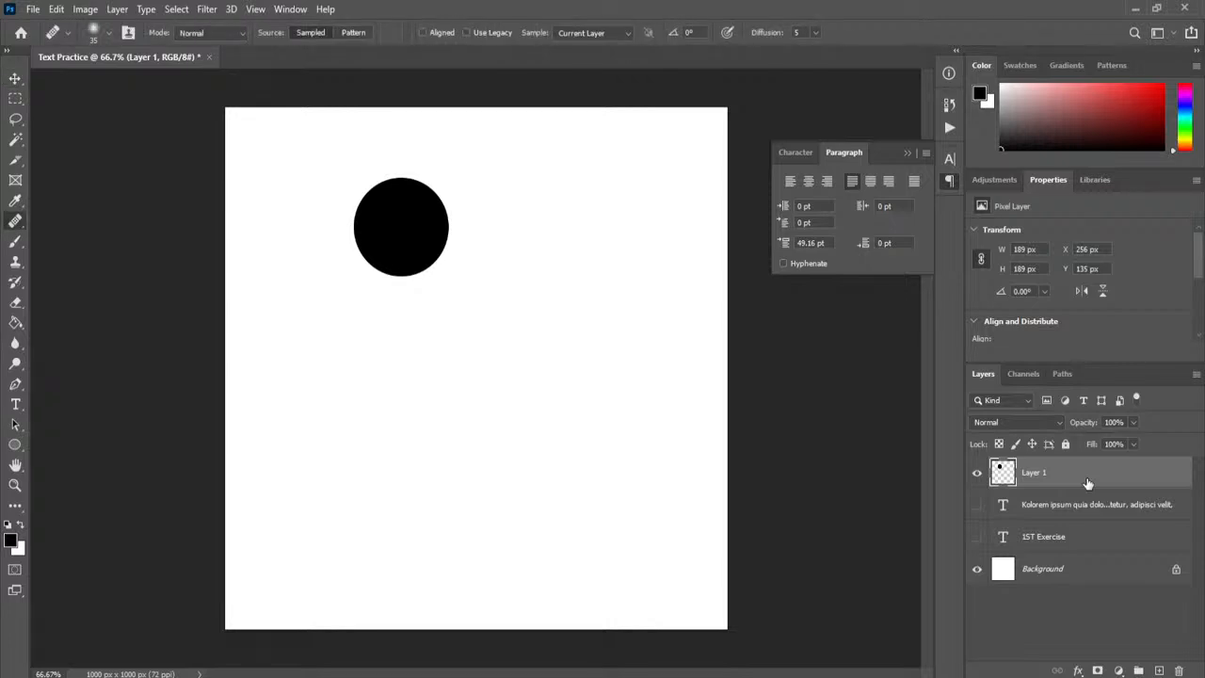
key("ctrl+j")
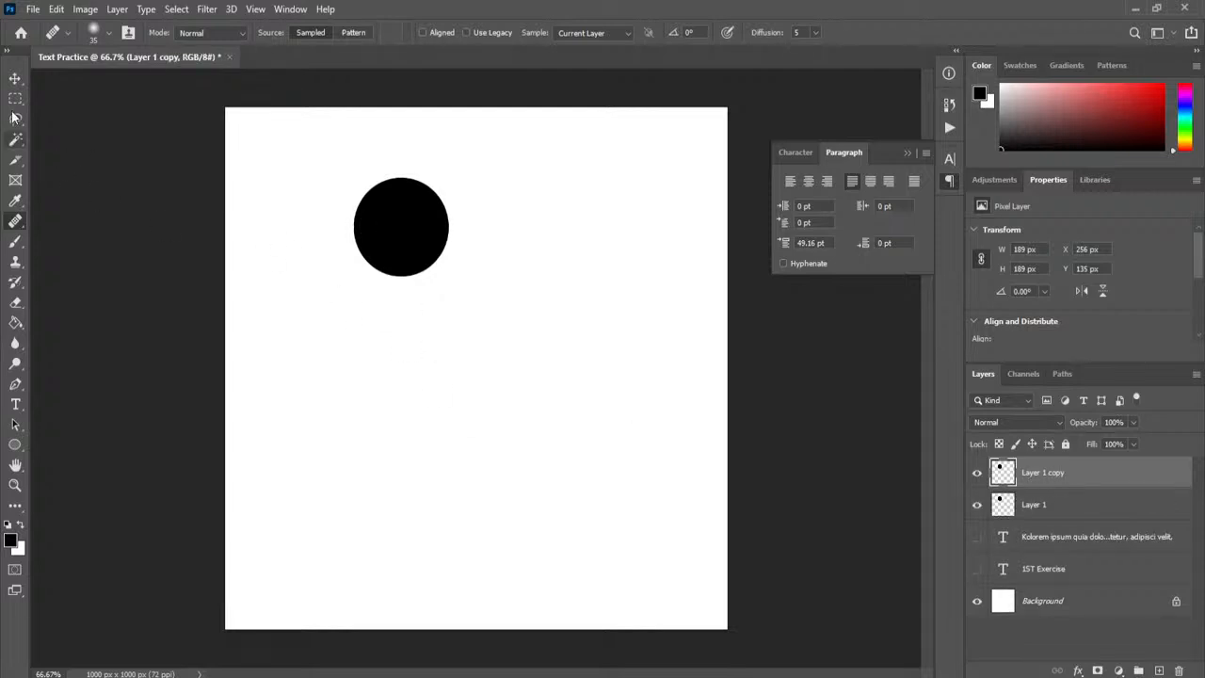
left_click(15, 79)
left_click_drag(408, 232, 466, 365)
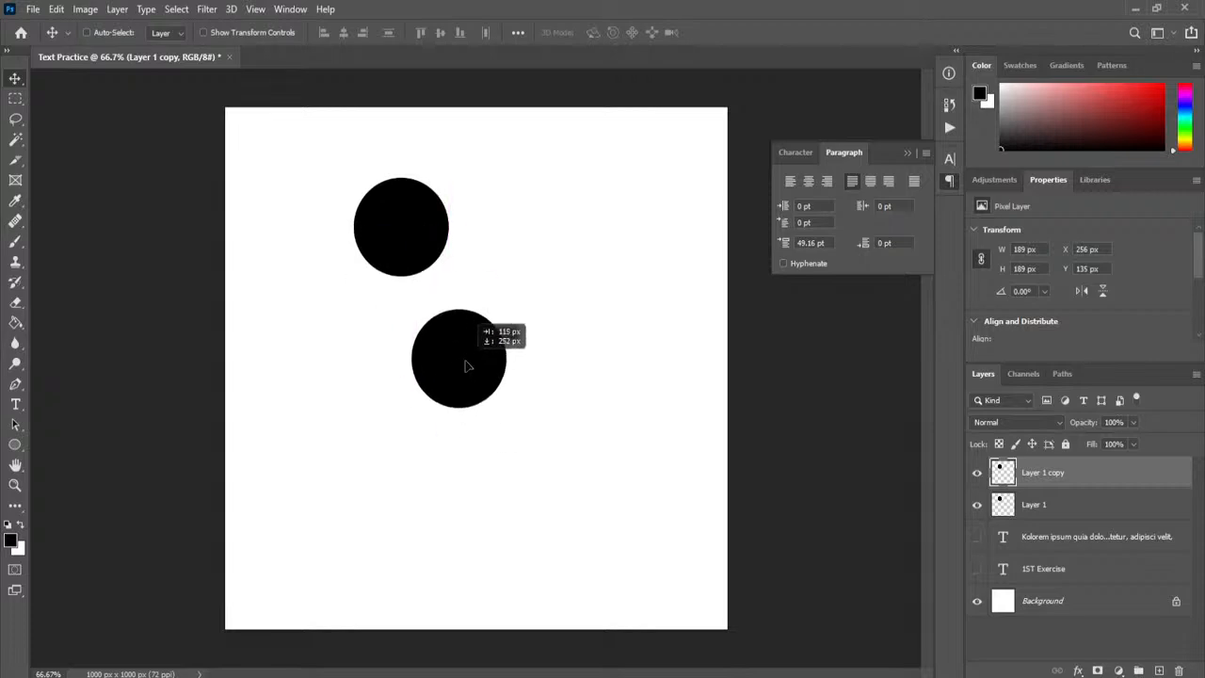
Make three more copies of the circle and place them in a rough row across the lower part of the canvas
key("ctrl+j")
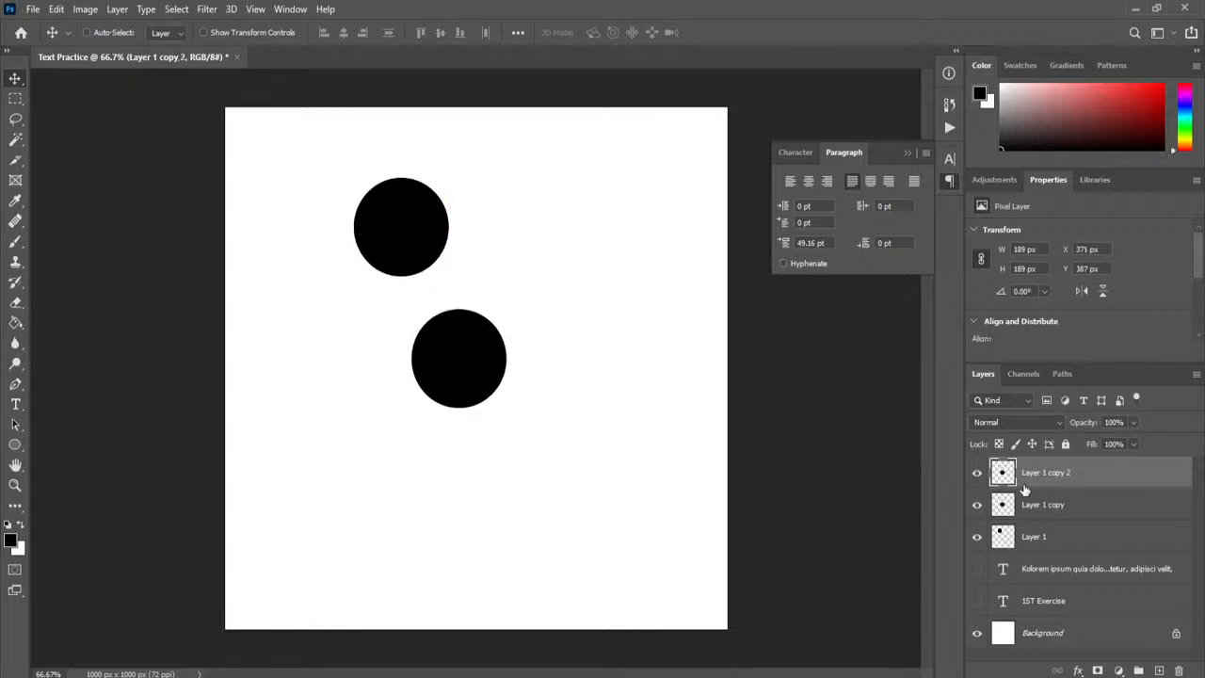
left_click_drag(480, 349, 497, 509)
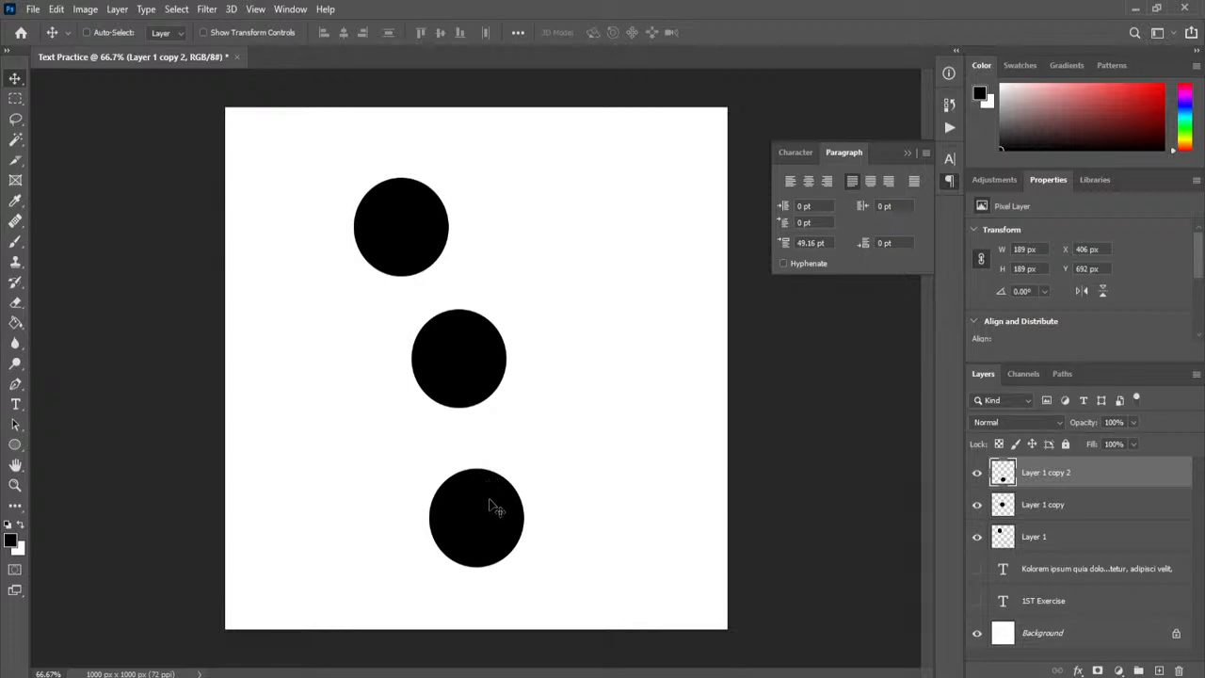
left_click_drag(489, 546, 421, 568)
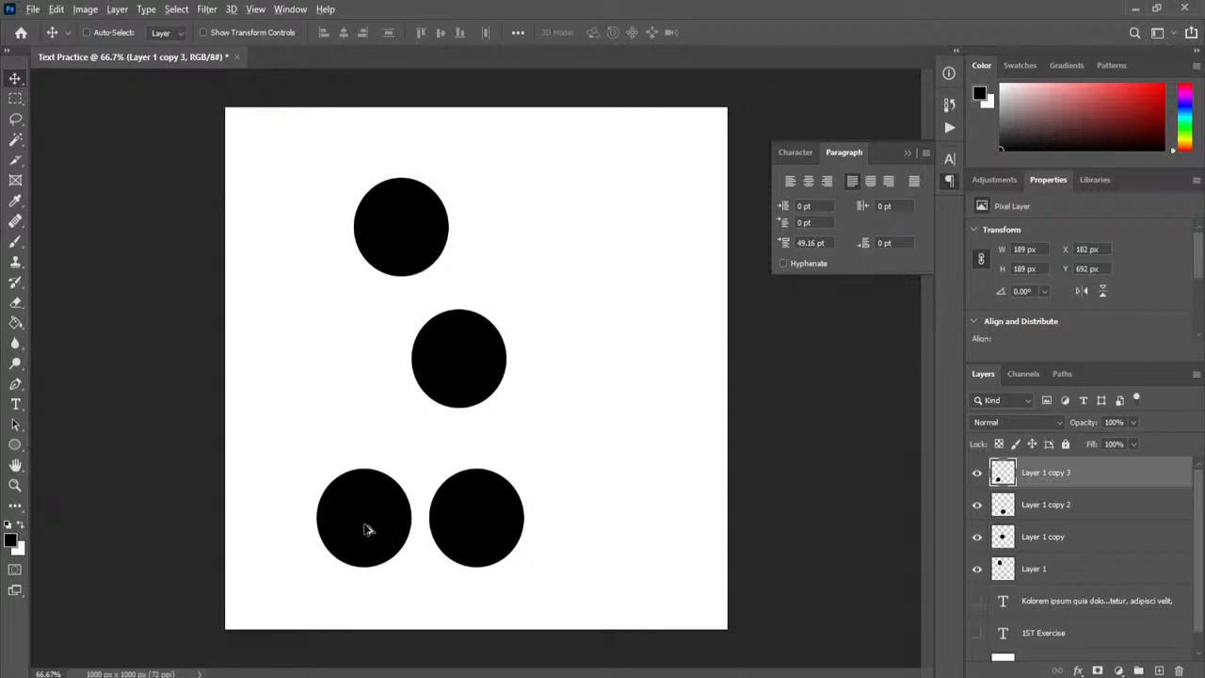
left_click_drag(370, 531, 640, 539)
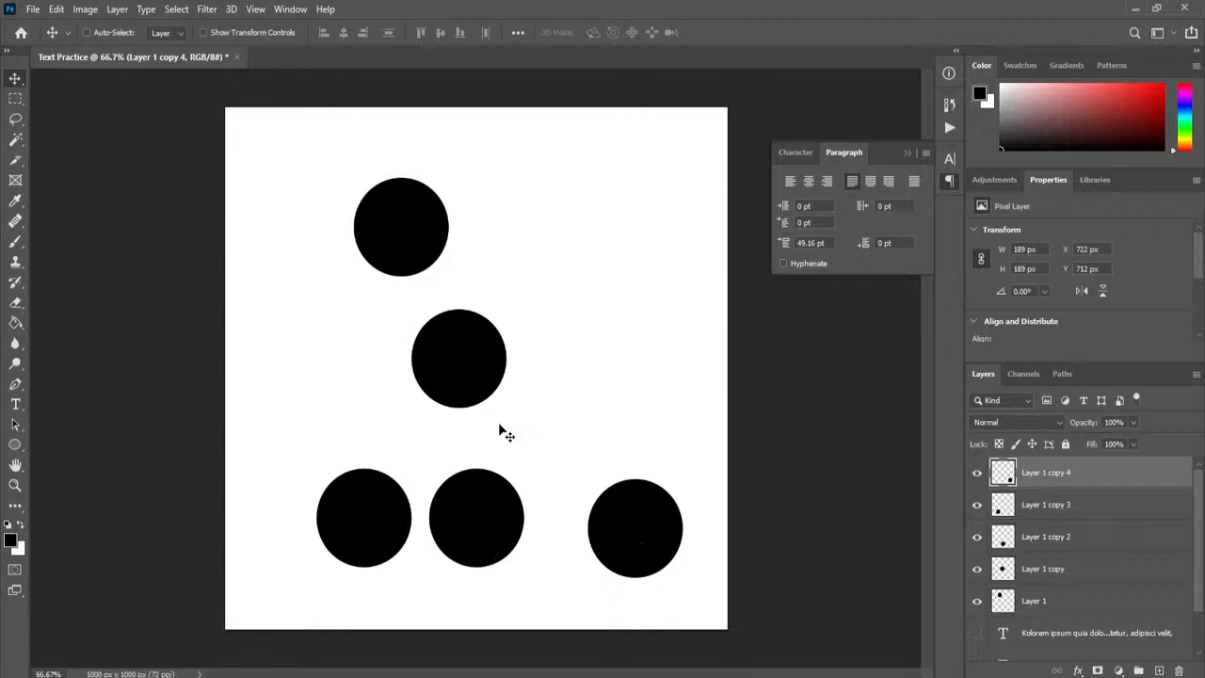
Reposition the top, centre and lower-middle circles using Auto-Select, and turn Auto-Select off again
left_click(124, 32)
left_click_drag(405, 235, 462, 216)
left_click_drag(459, 359, 501, 365)
left_click_drag(477, 478, 482, 543)
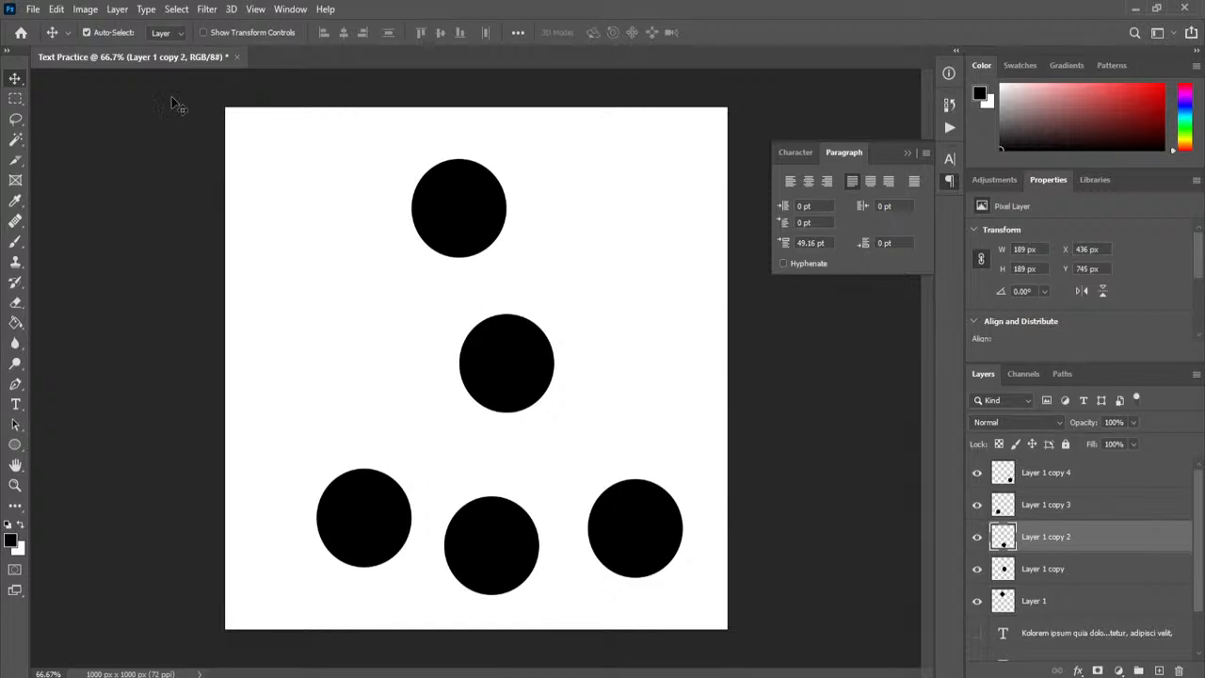
left_click(87, 32)
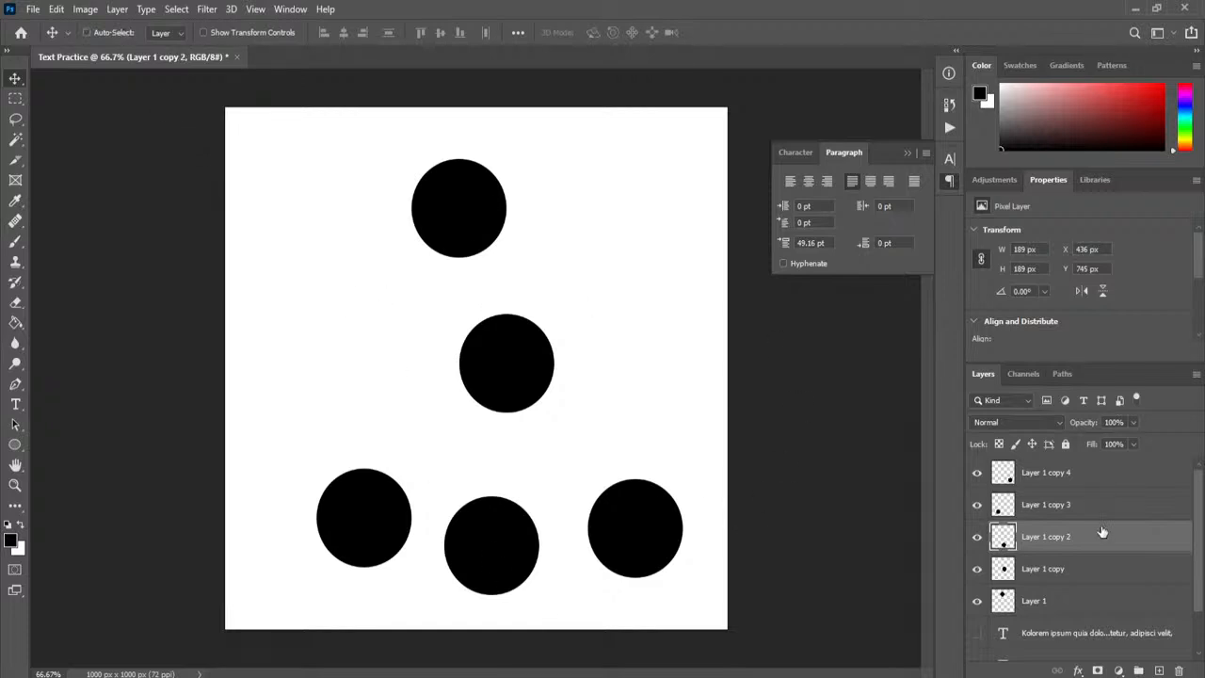
Select Layer 1 and hide the lower-right and lower-left circles, Layer 1 copy 4 and Layer 1 copy 3
left_click(1114, 601)
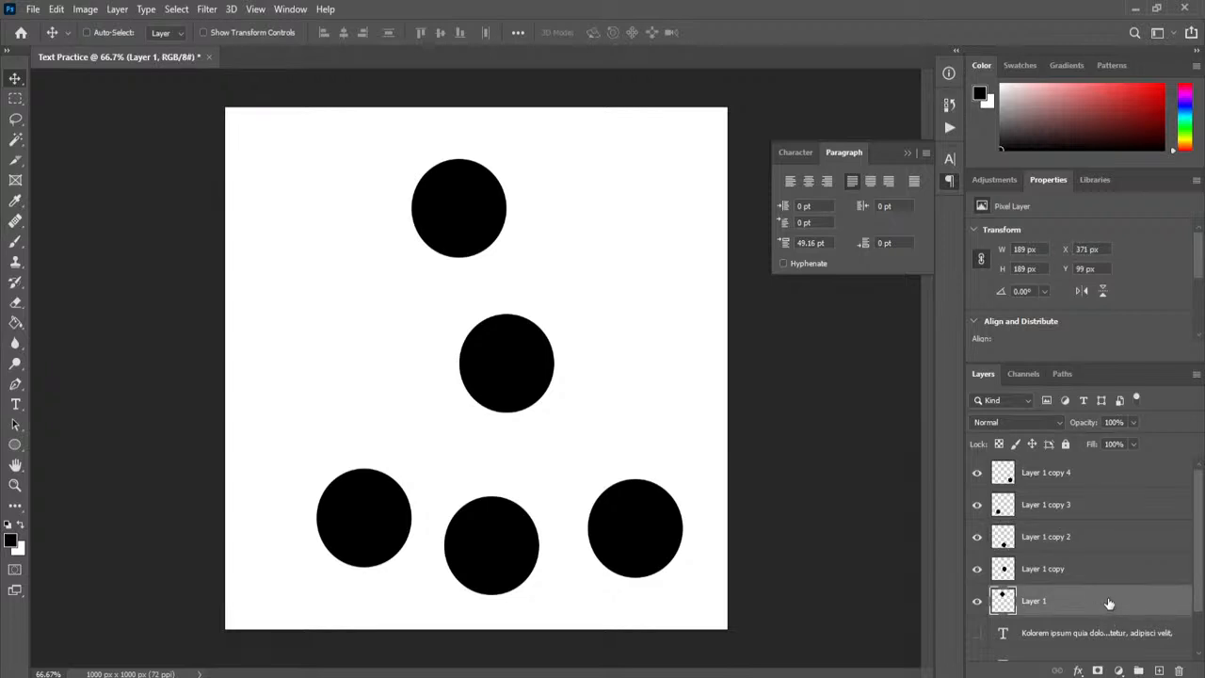
left_click(976, 472)
left_click(976, 474)
left_click(977, 505)
left_click(976, 505)
left_click(977, 473)
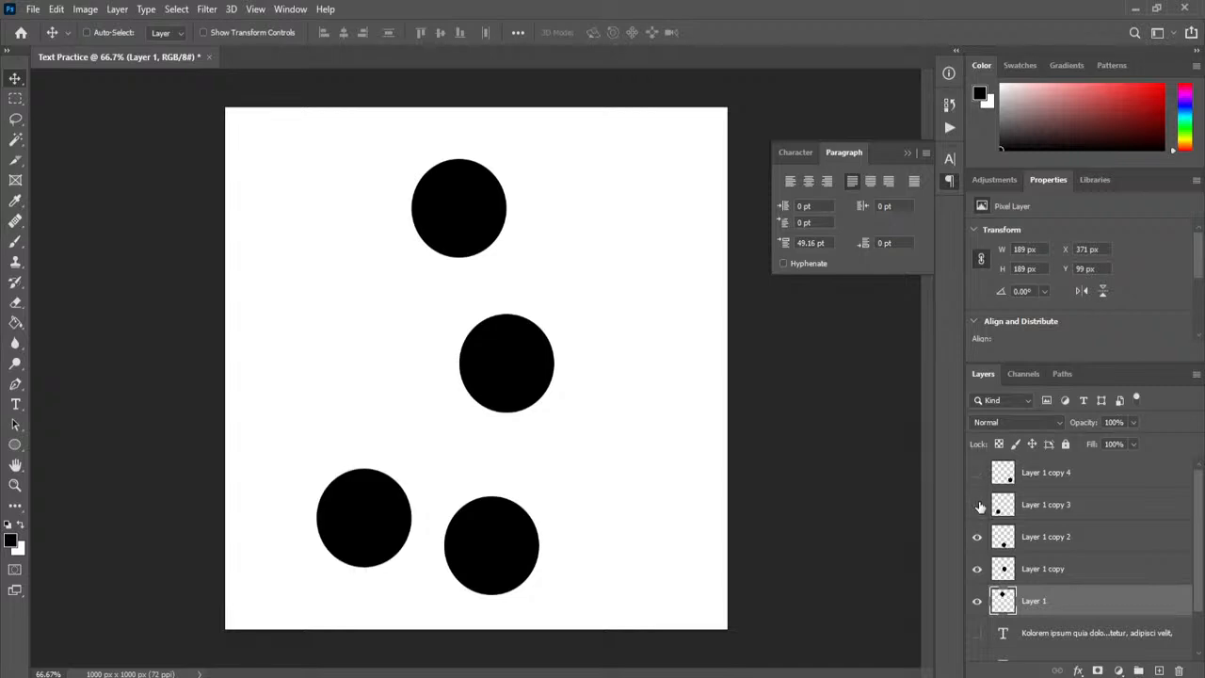
left_click(977, 506)
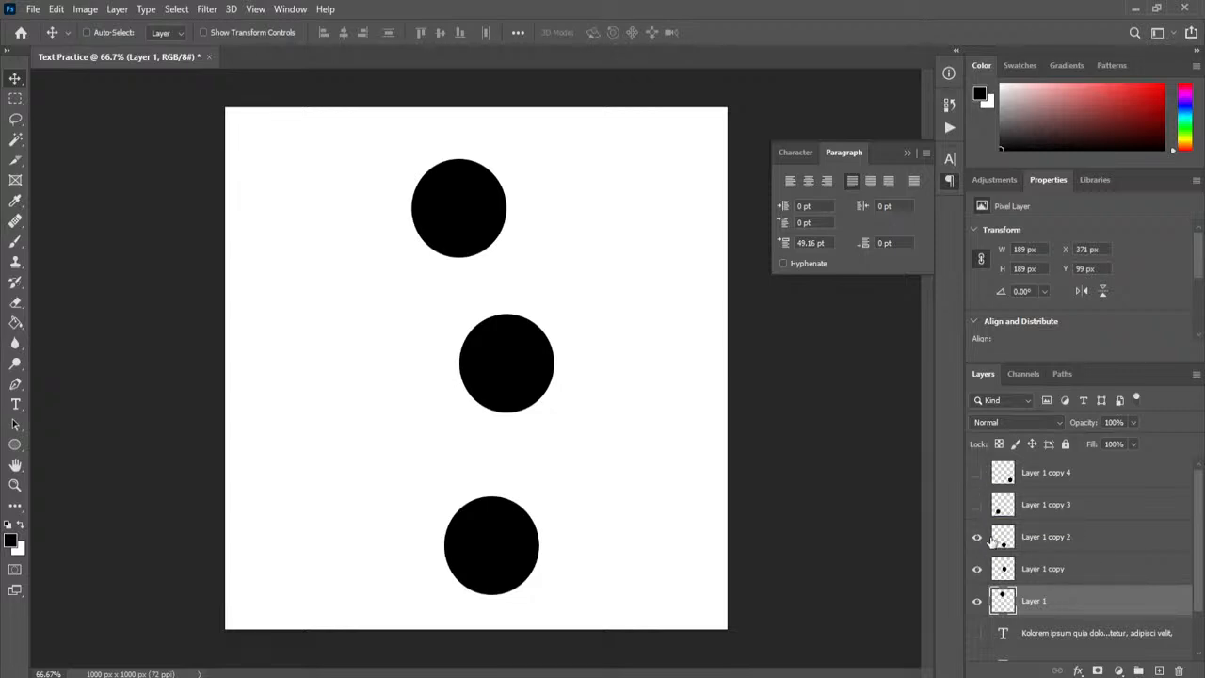
Select Layer 1, Layer 1 copy and Layer 1 copy 2, and align their horizontal centres to the canvas
left_click(1046, 540, "shift")
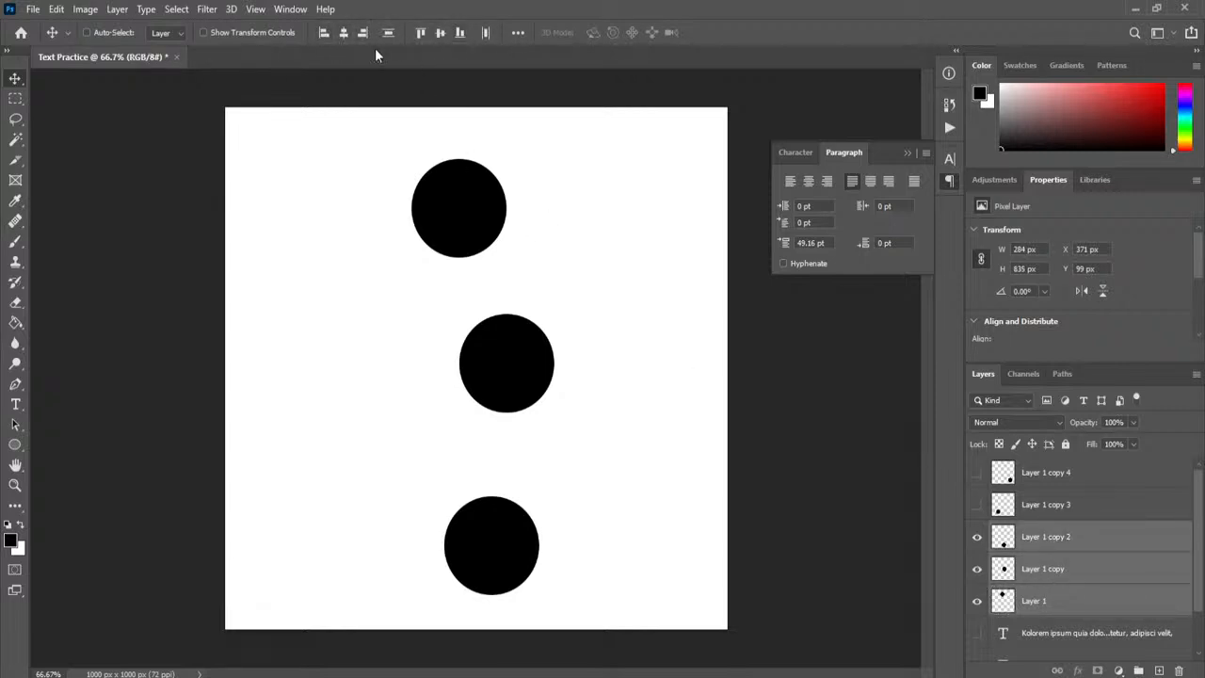
left_click(518, 33)
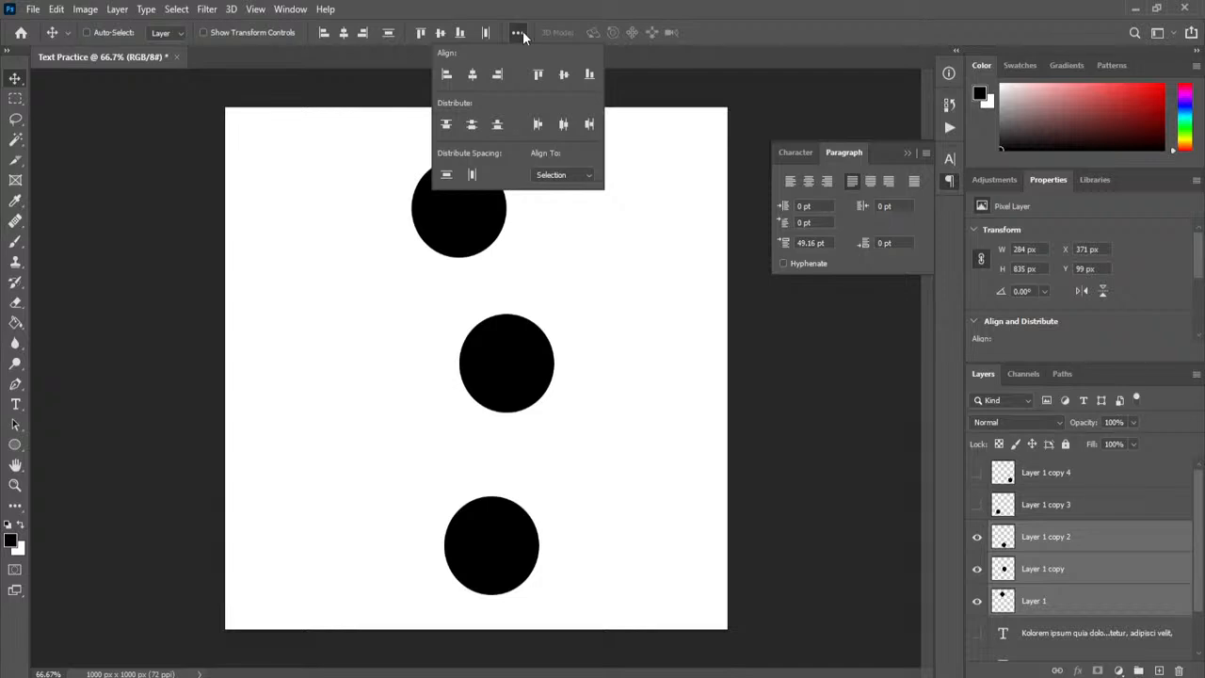
left_click(556, 176)
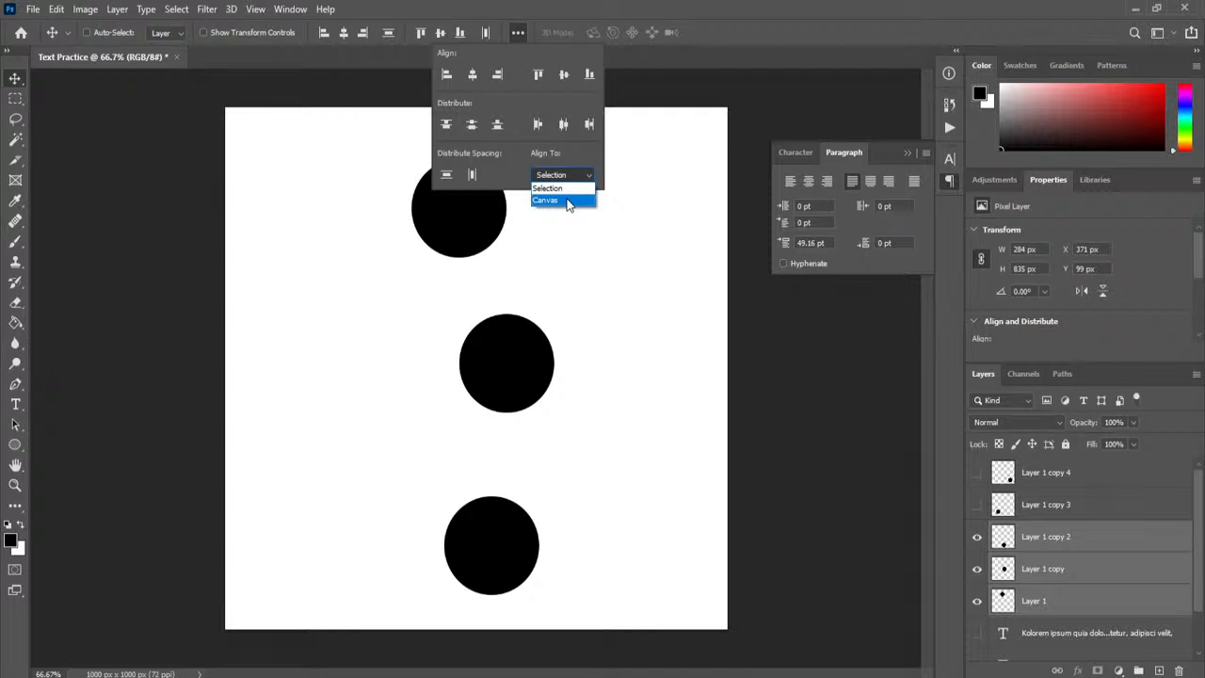
left_click(568, 203)
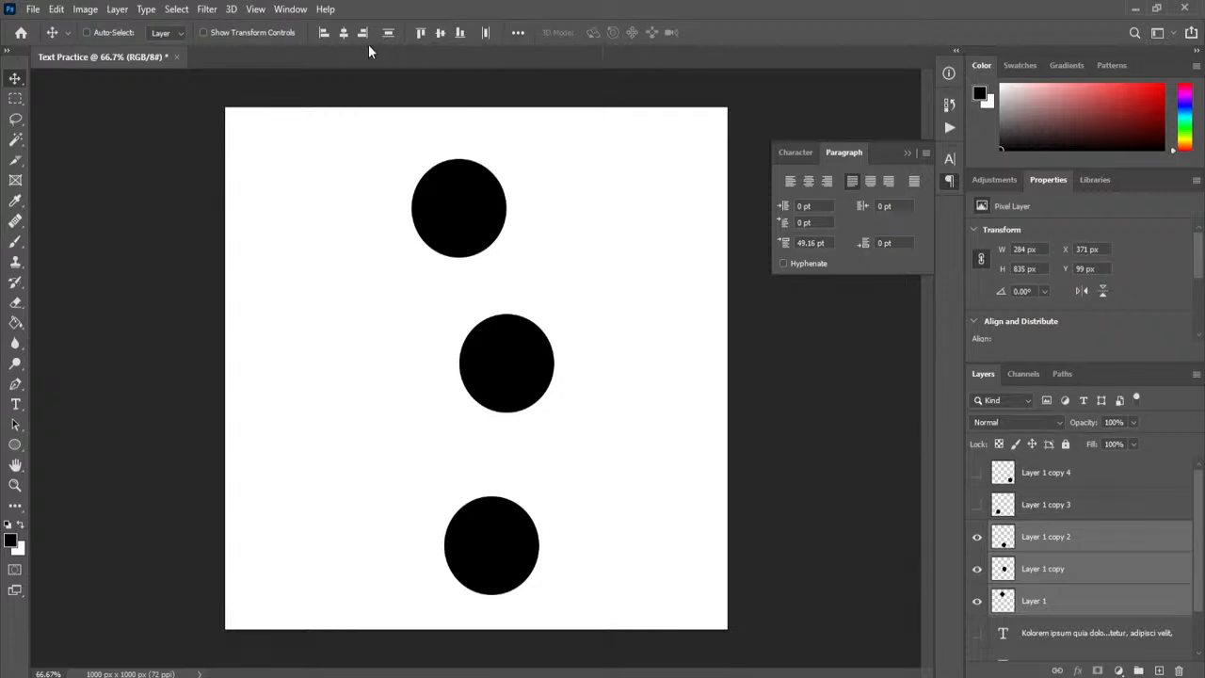
left_click(517, 33)
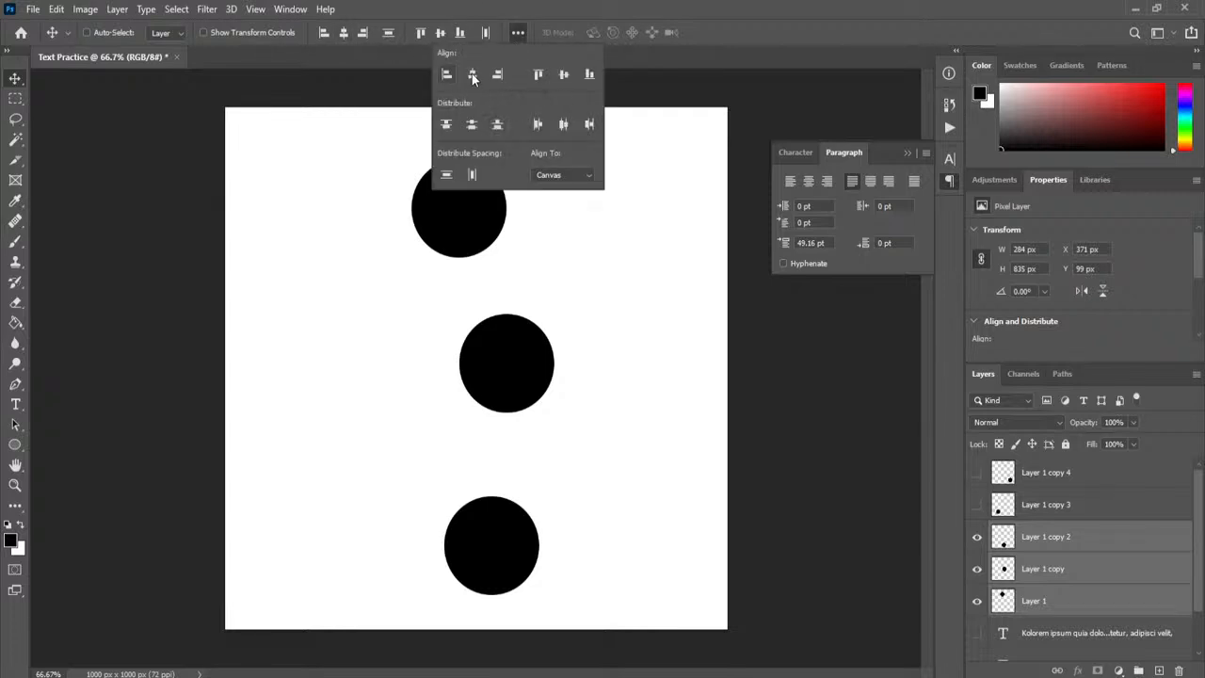
left_click(344, 33)
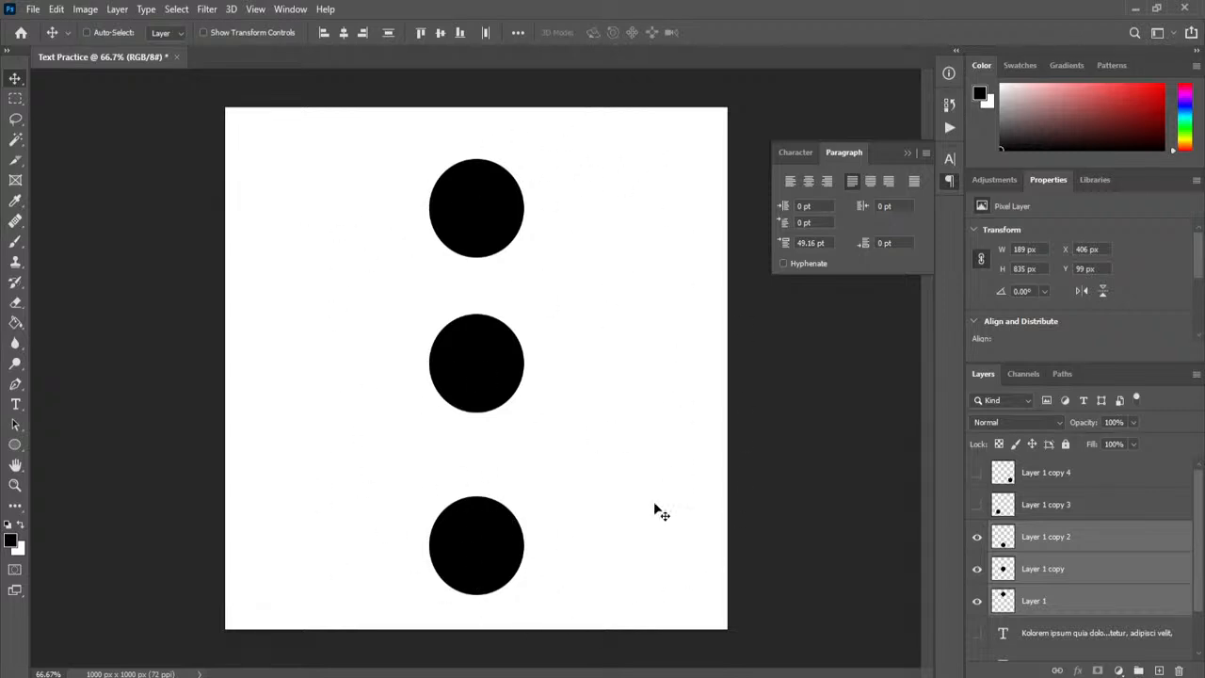
Try aligning the three circles to the canvas's left edge and right edge, and centre them horizontally again
left_click(325, 33)
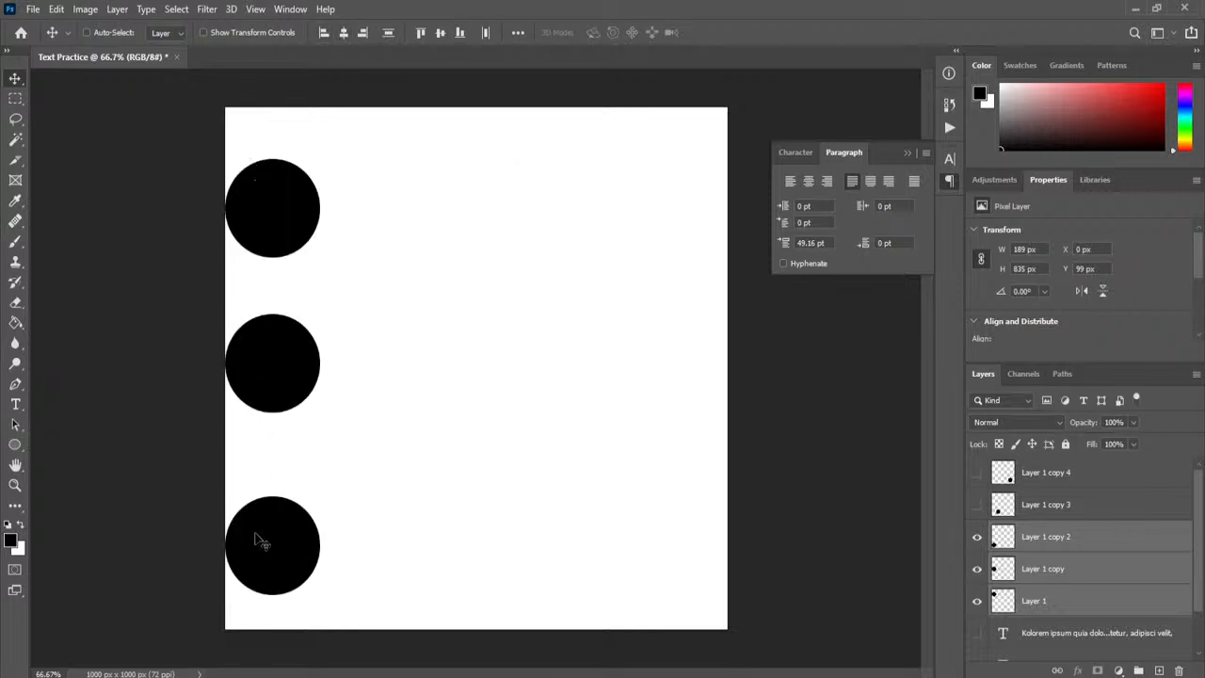
left_click(366, 33)
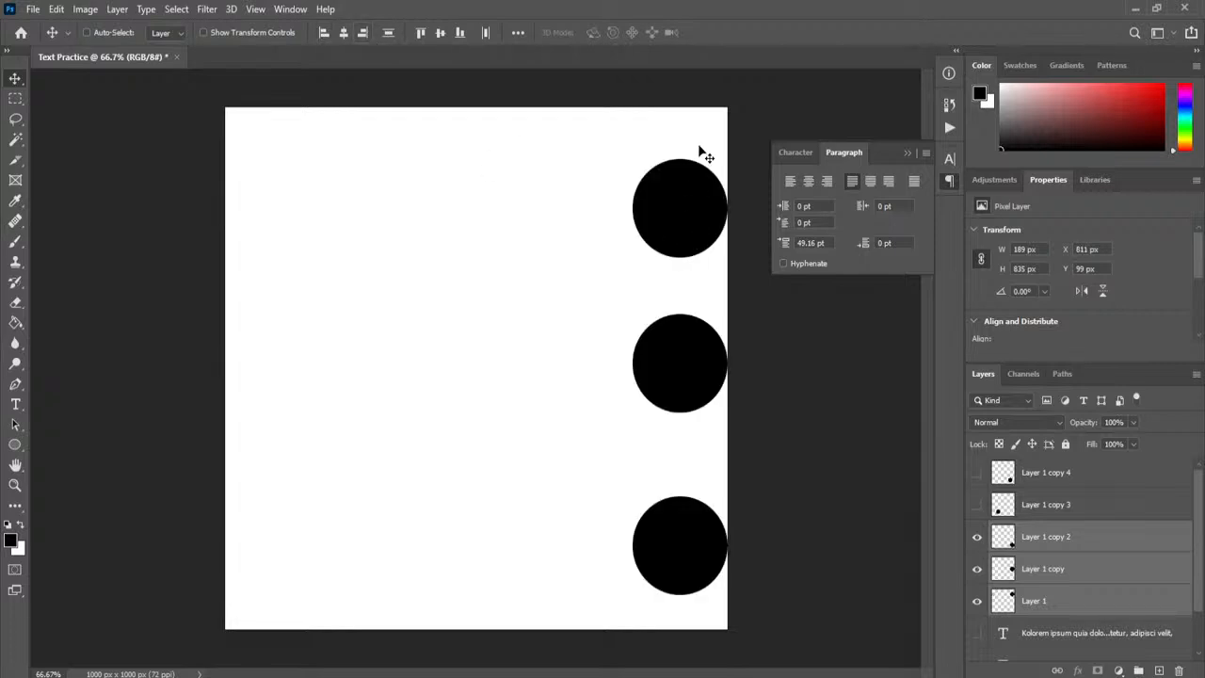
left_click(343, 33)
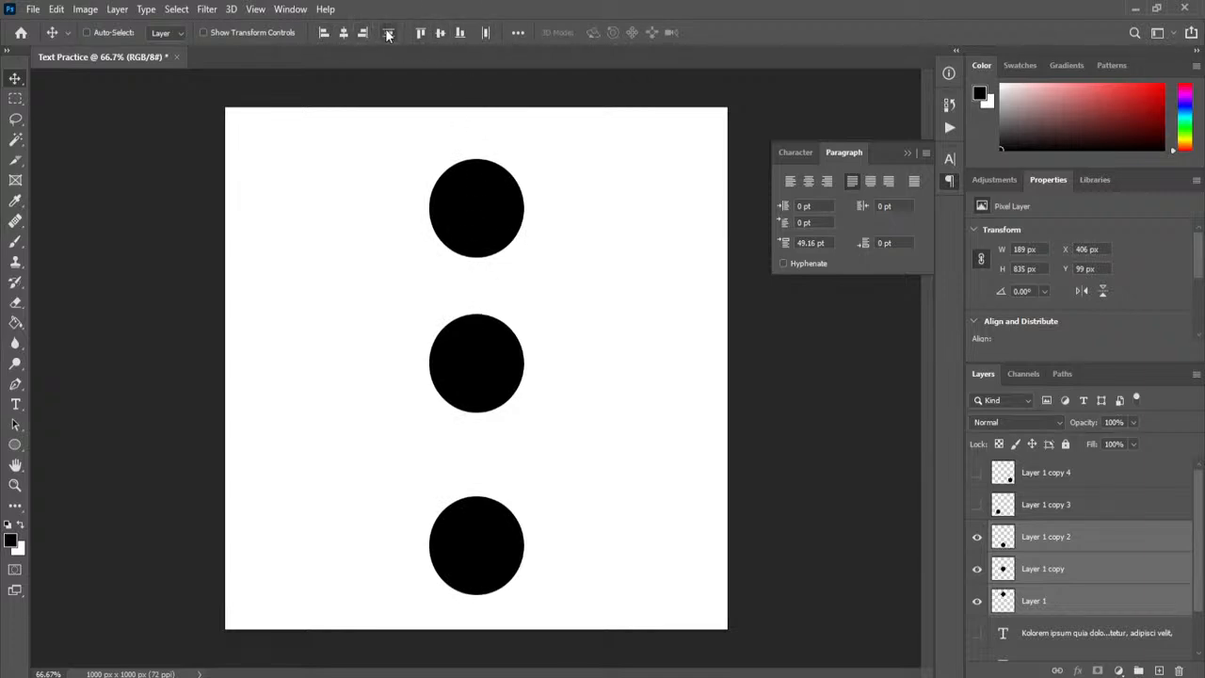
Distribute the three centred circles vertically so the gaps between them are even
left_click(519, 33)
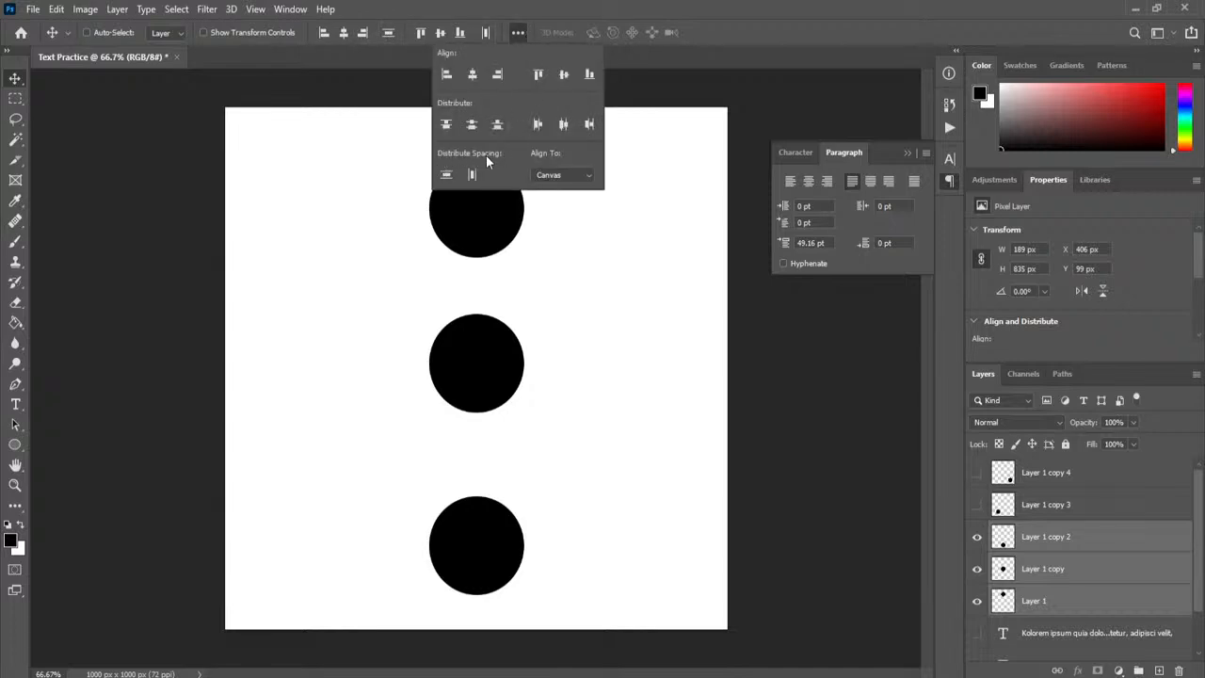
left_click(377, 55)
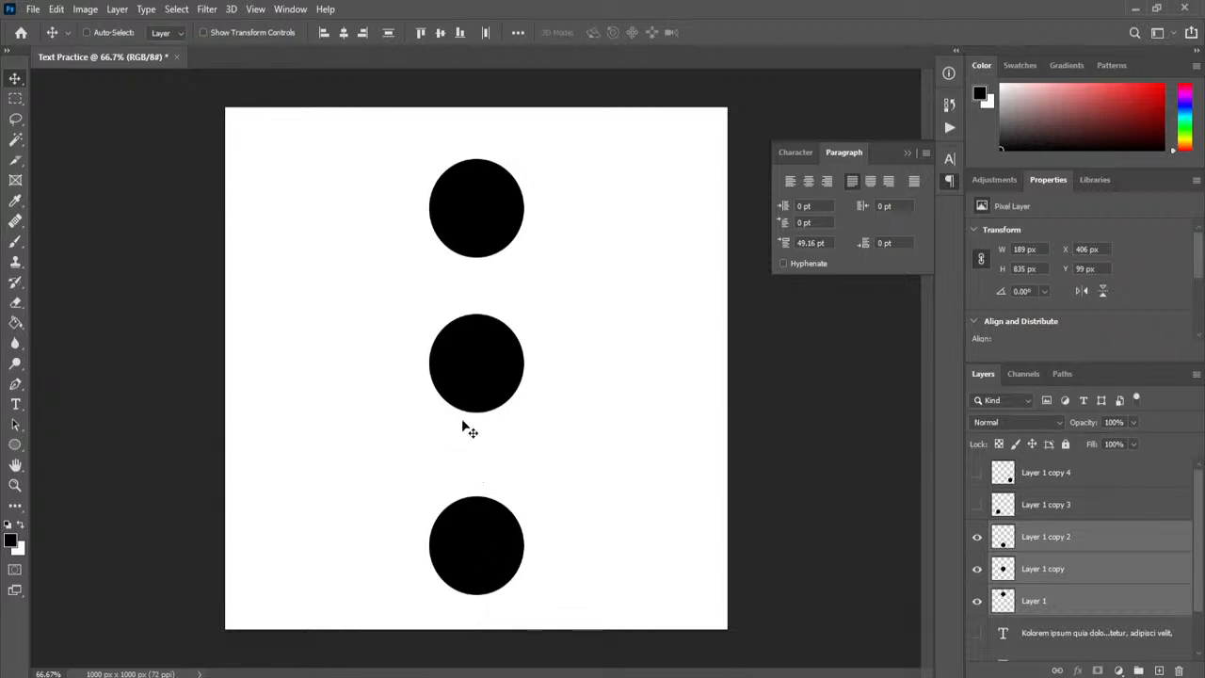
left_click(389, 33)
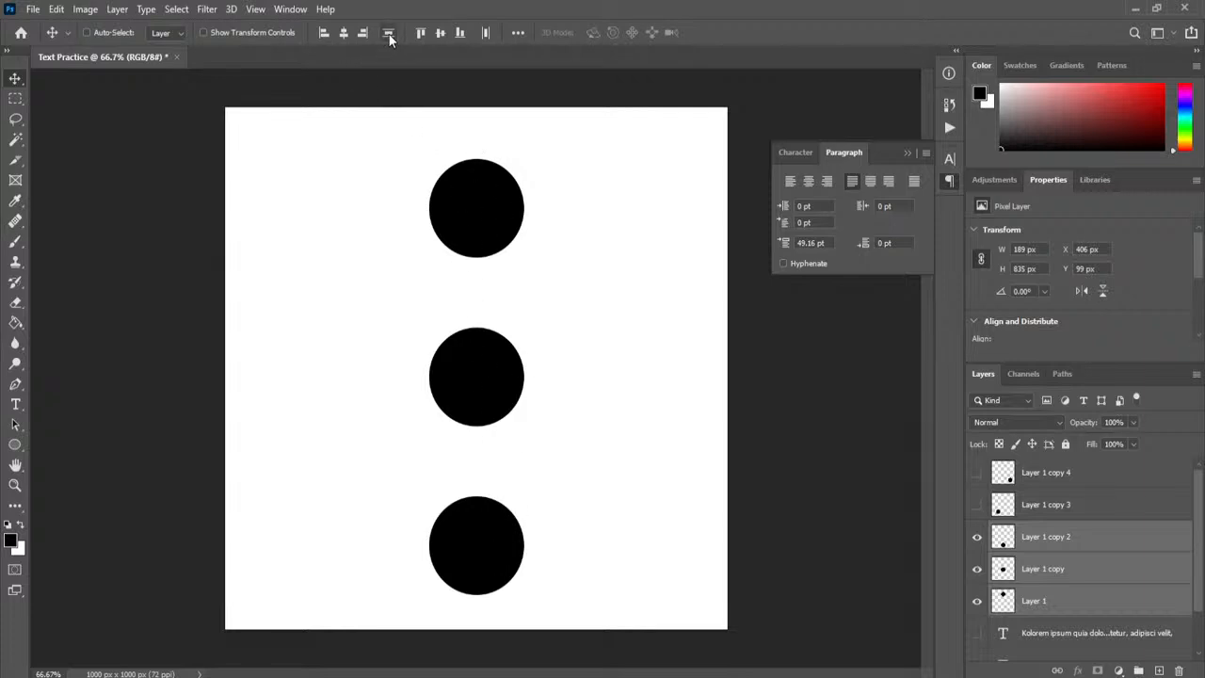
Make the hidden layers Layer 1 copy 3 and Layer 1 copy 4 visible
left_click(1077, 511)
left_click(977, 507)
left_click(976, 472)
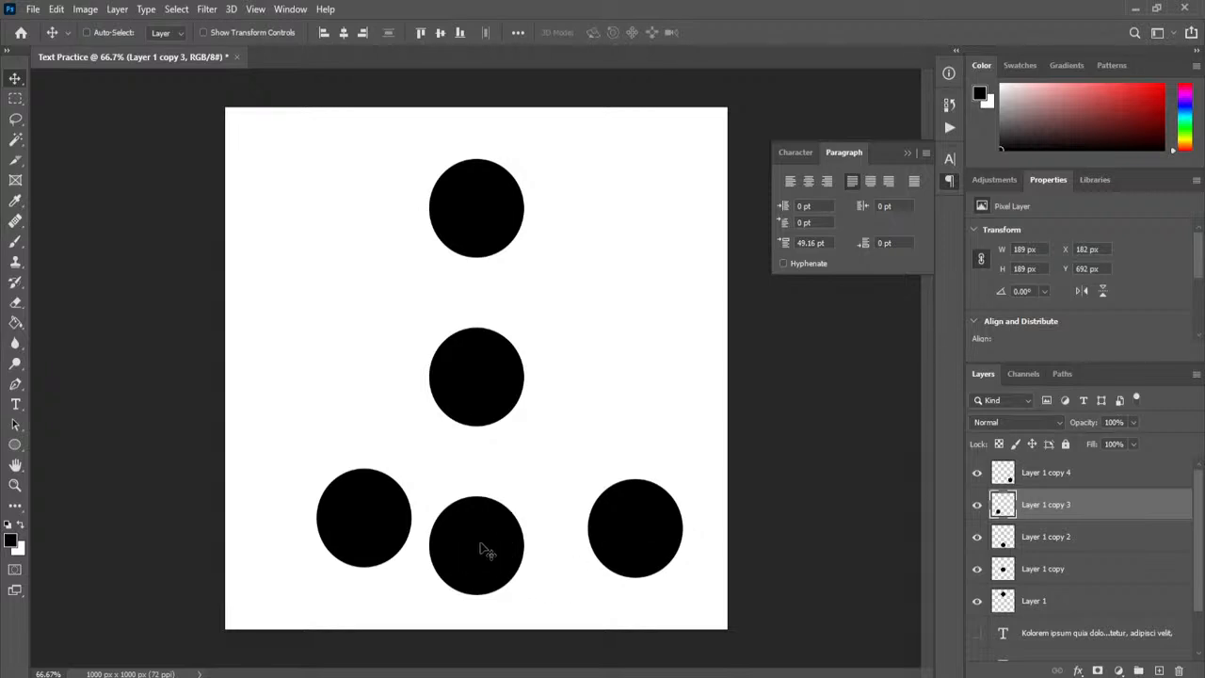
Select Layer 1 copy 2, copy 3 and copy 4, and set the alignment reference to Selection
left_click(985, 540)
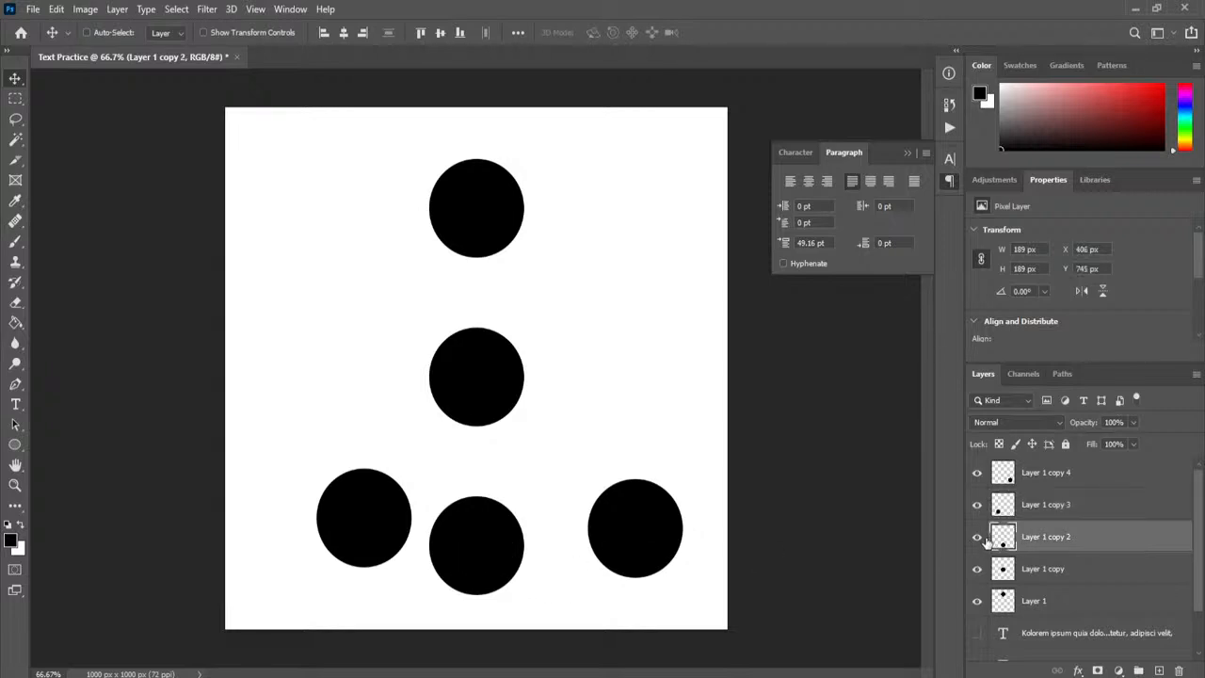
left_click(985, 541)
left_click(985, 540)
left_click(1052, 509, "shift")
left_click(1051, 486, "shift")
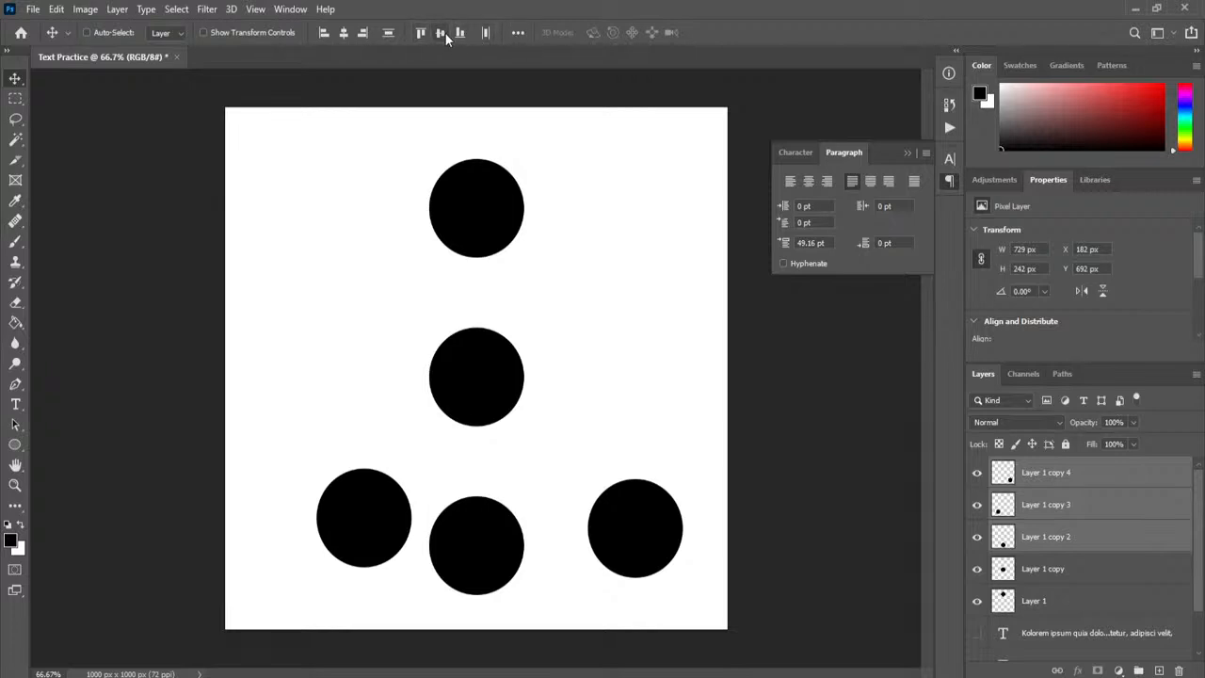
left_click(516, 33)
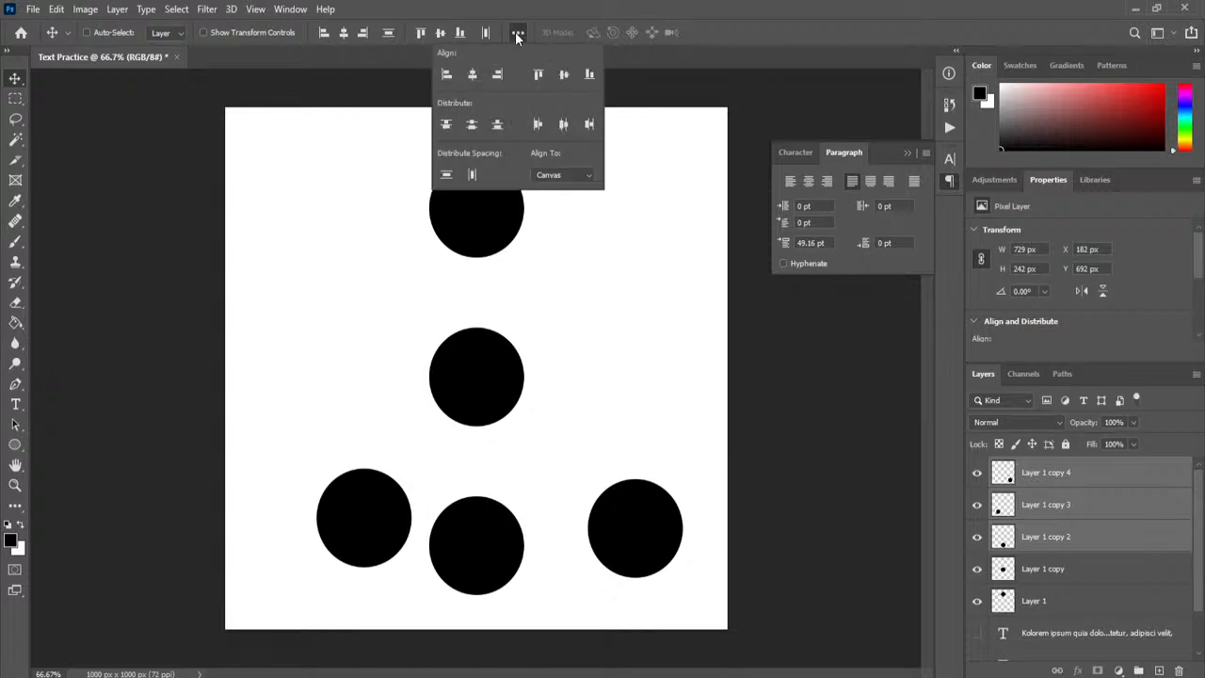
left_click(569, 179)
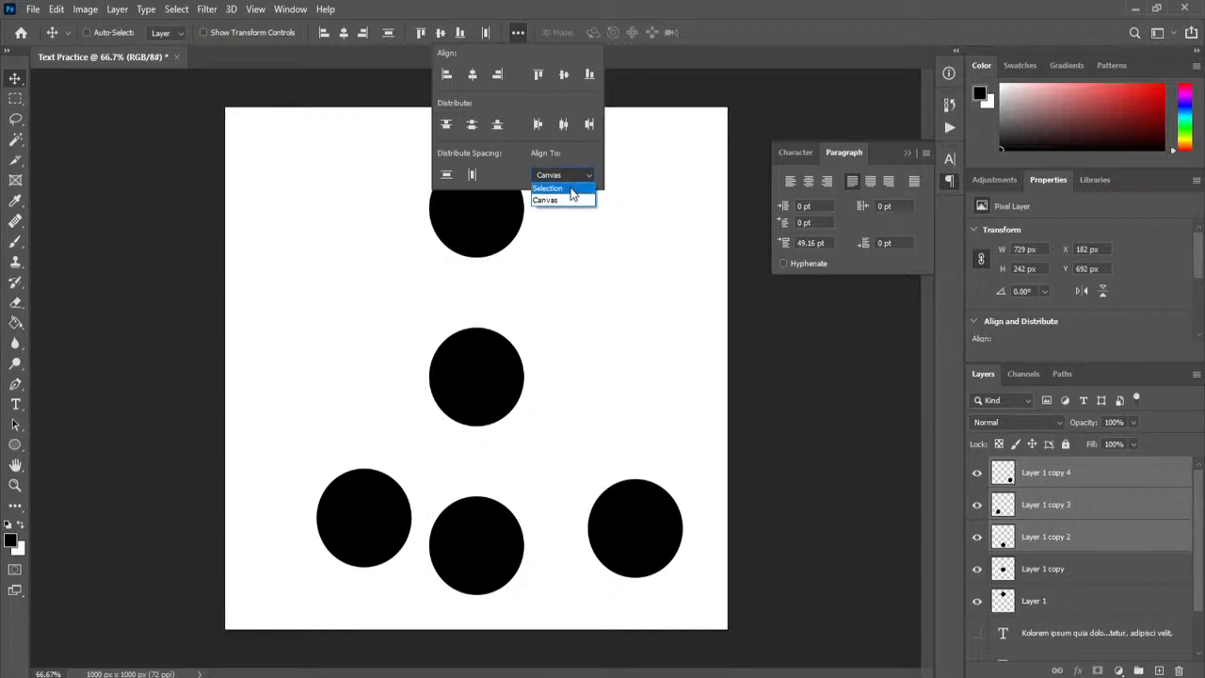
left_click(580, 171)
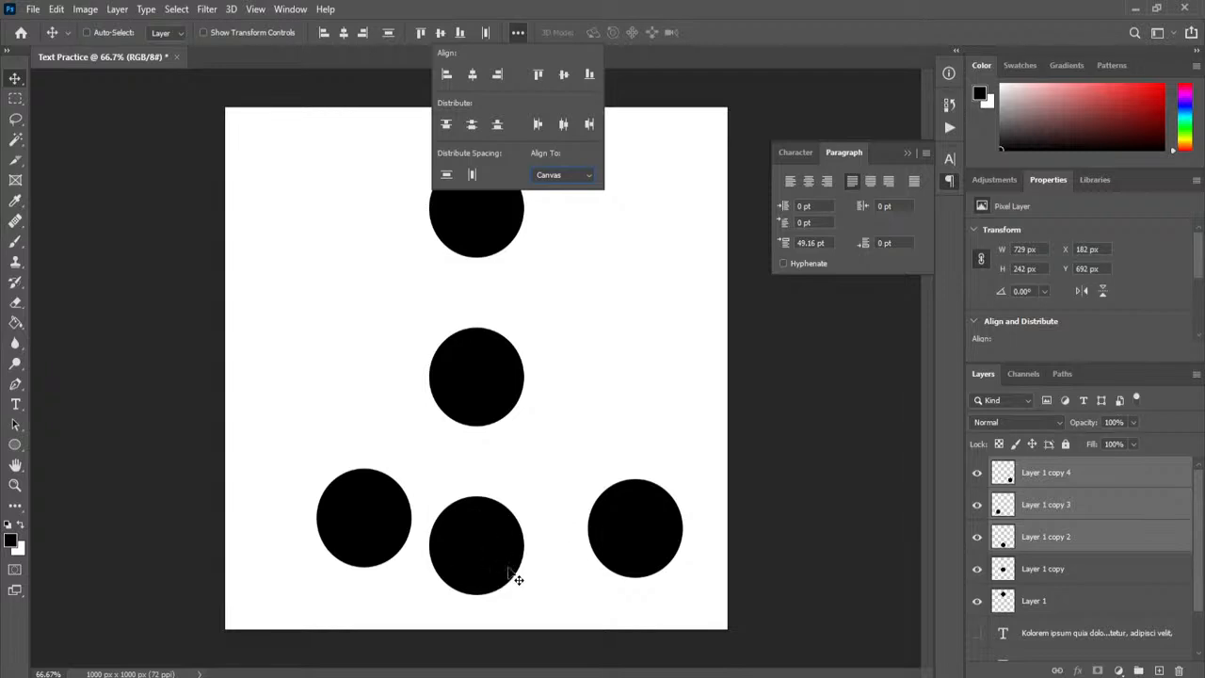
left_click(565, 179)
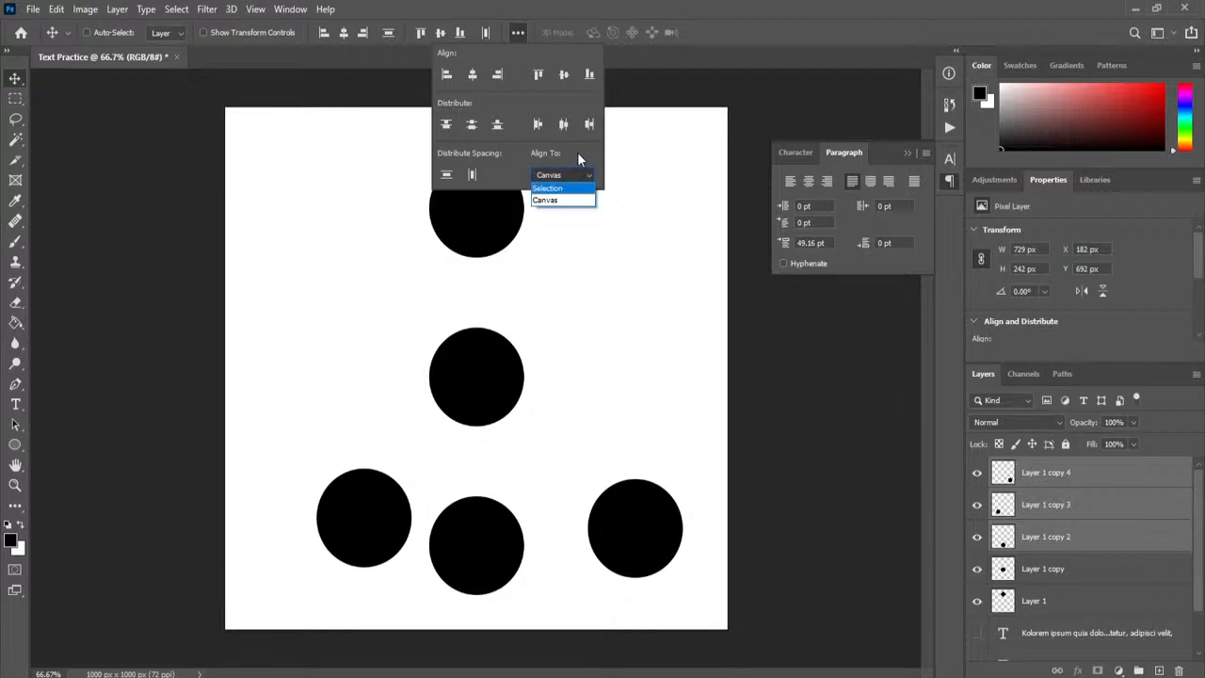
left_click(560, 189)
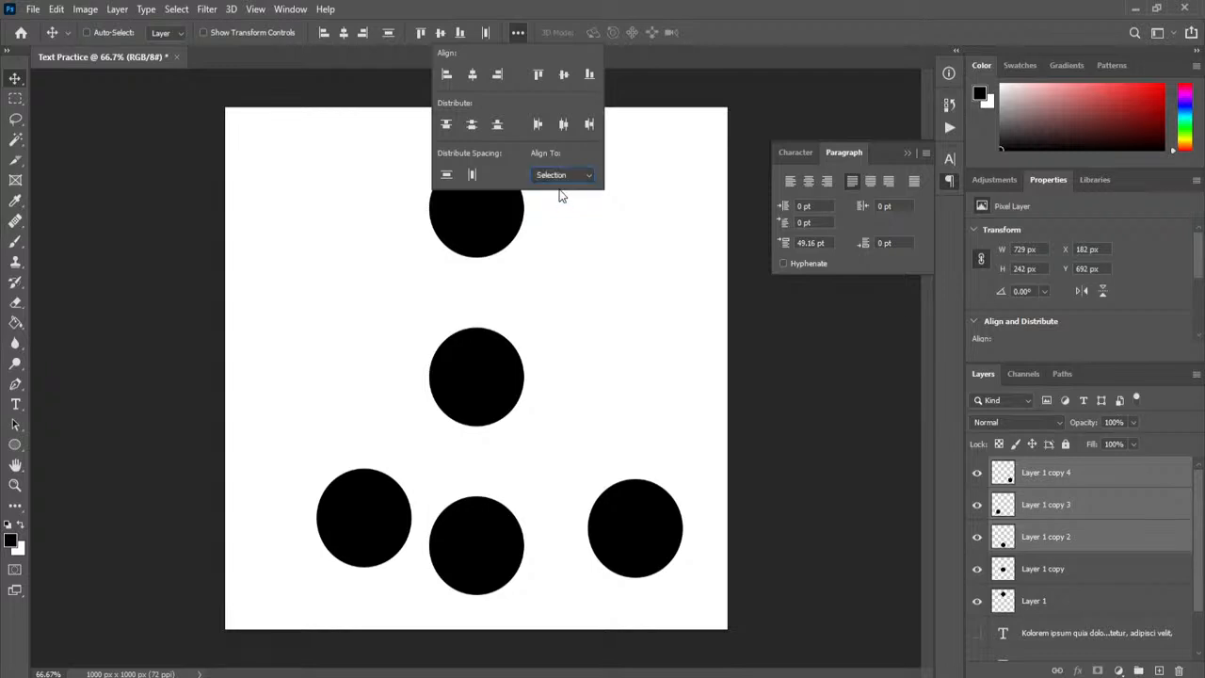
Reselect the layers Layer 1 copy 2, copy 3 and copy 4, and align their vertical centers to the selection
left_click(1105, 566)
left_click(1001, 544)
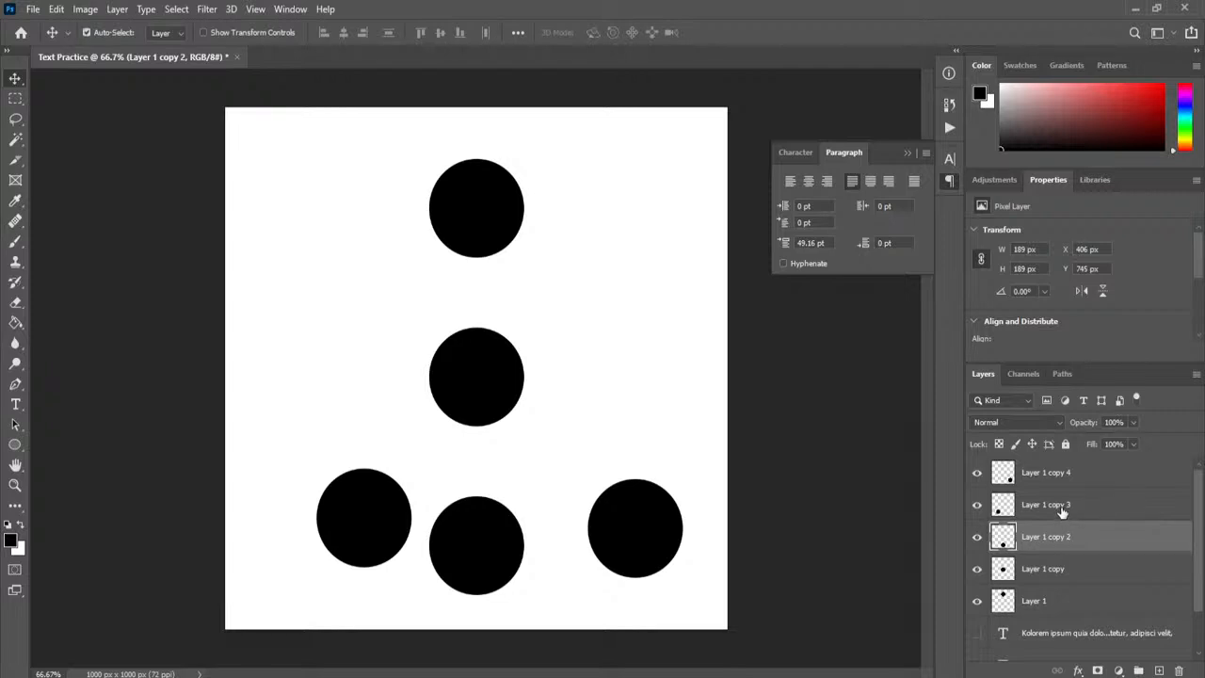
left_click(1062, 509, "shift")
left_click(1063, 482, "shift")
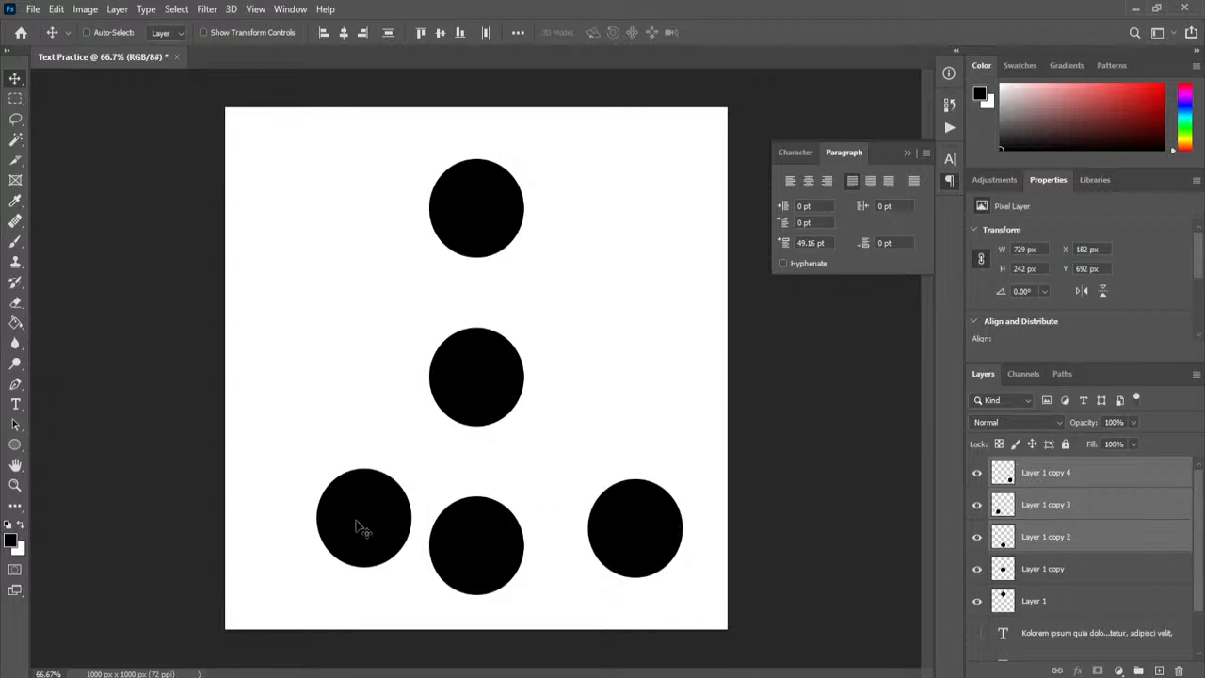
left_click(519, 32)
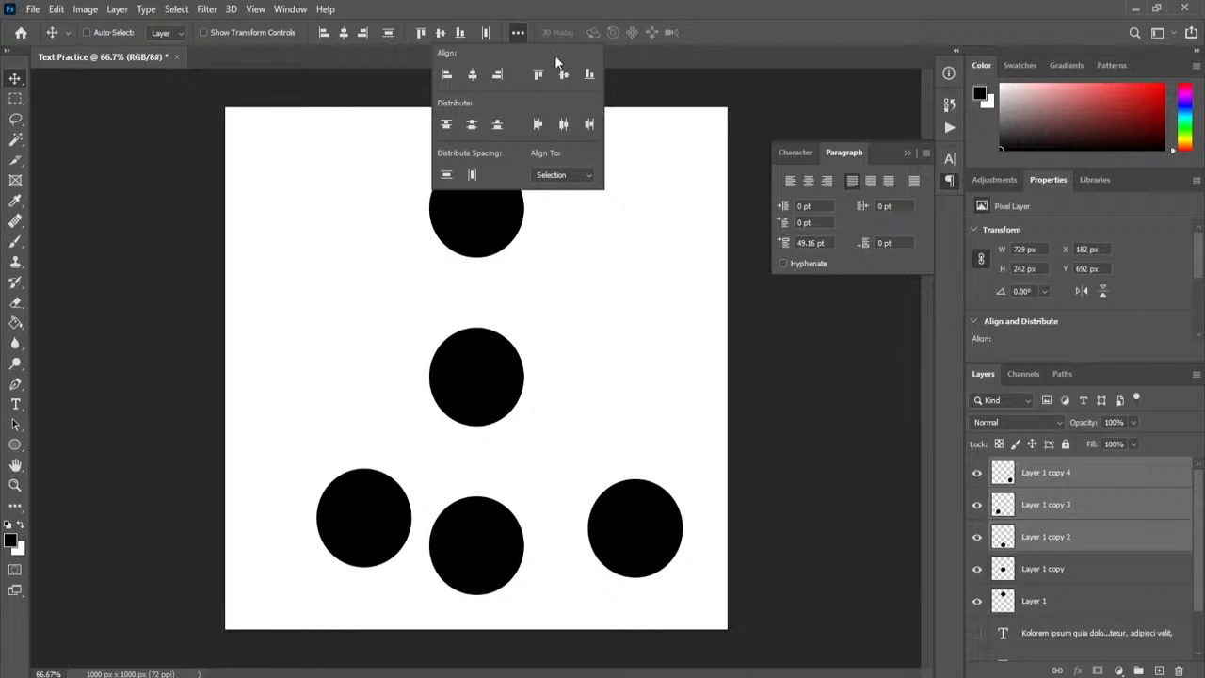
left_click(502, 7)
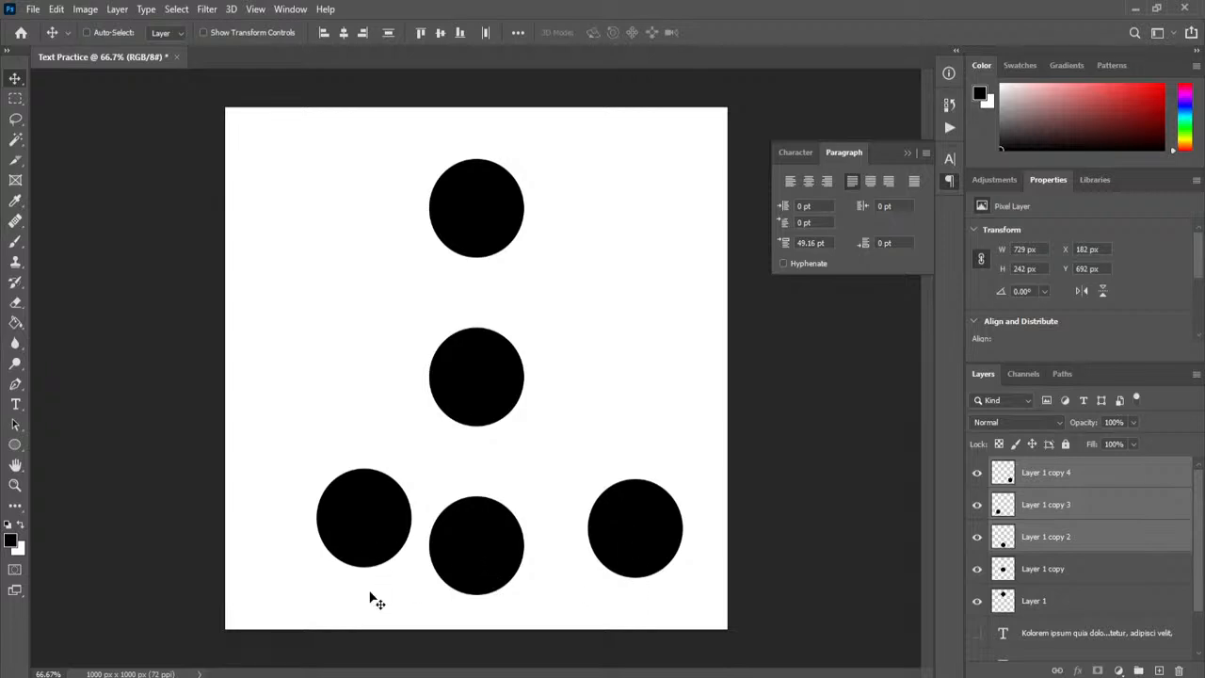
left_click(439, 33)
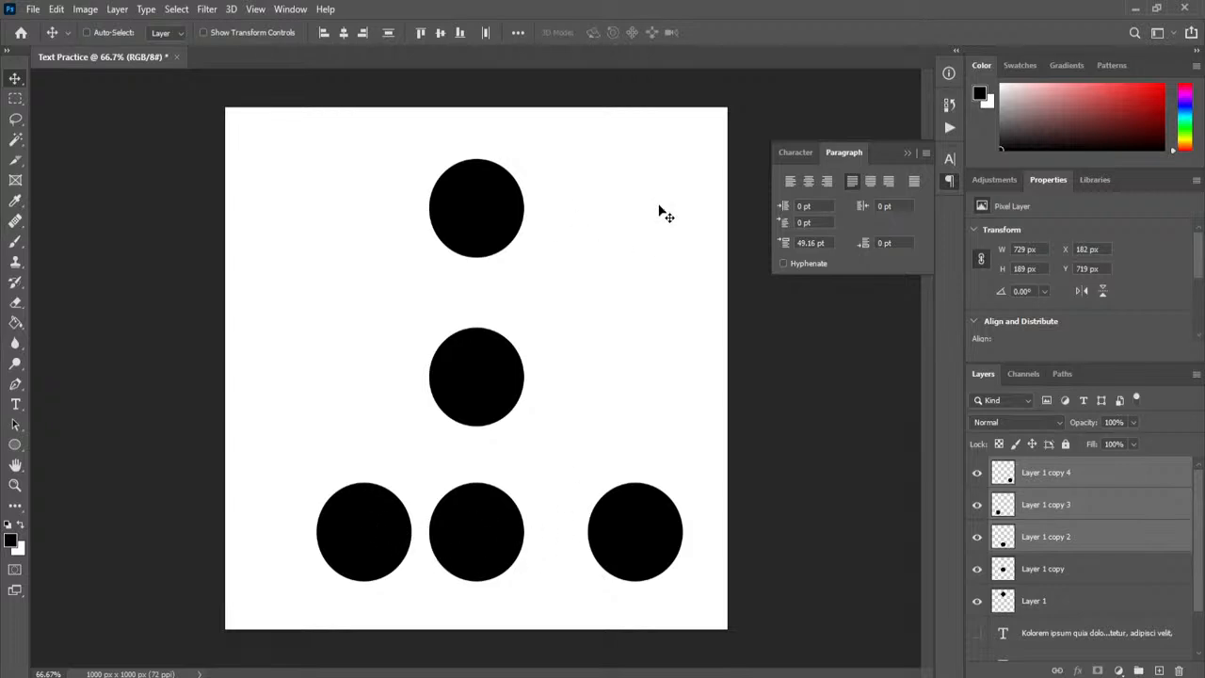
Distribute the three selected circles of the bottom row horizontally
left_click(519, 34)
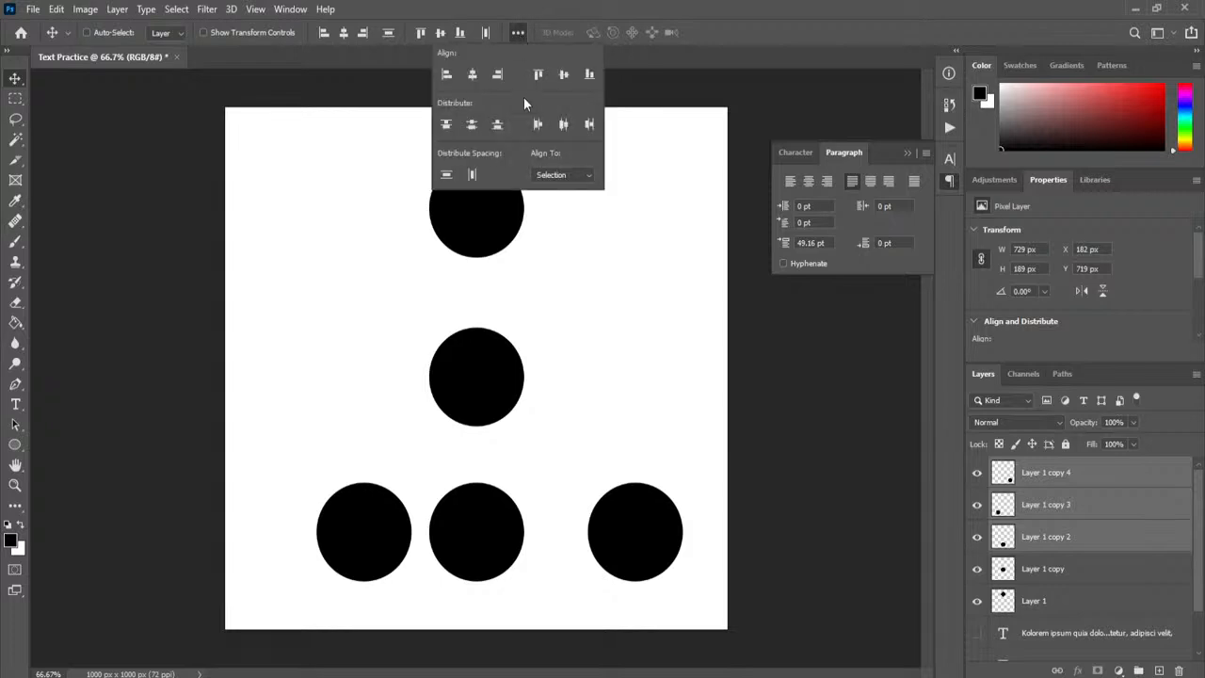
left_click(496, 7)
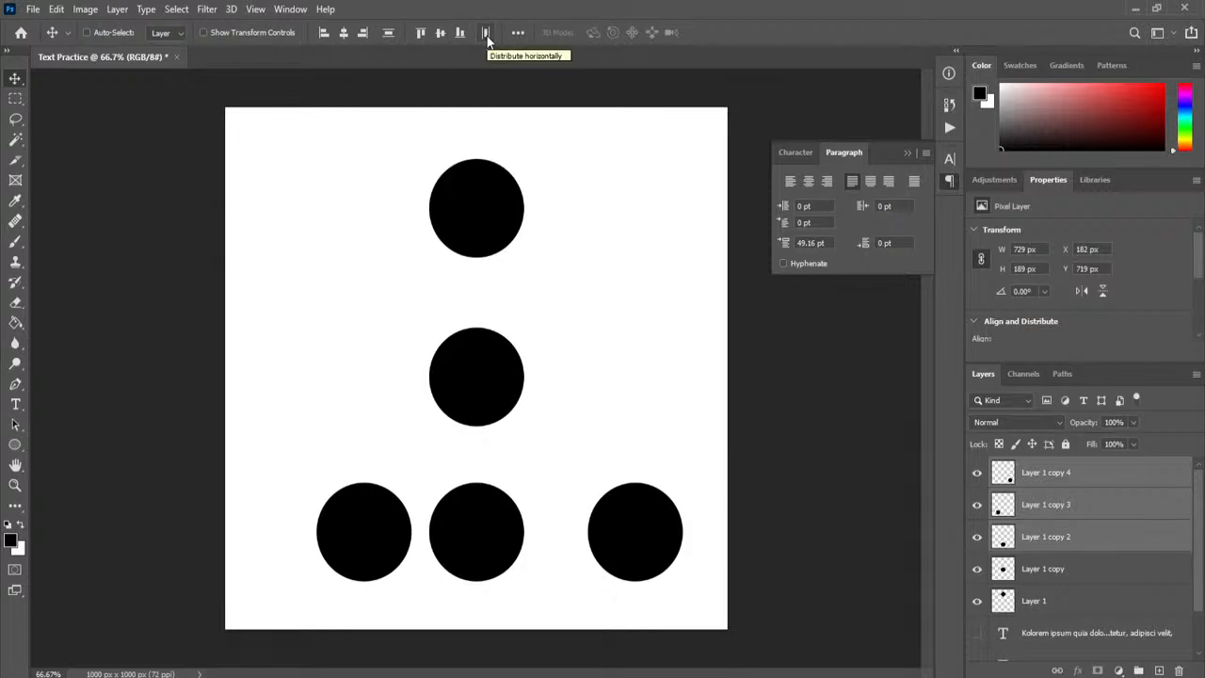
left_click(487, 34)
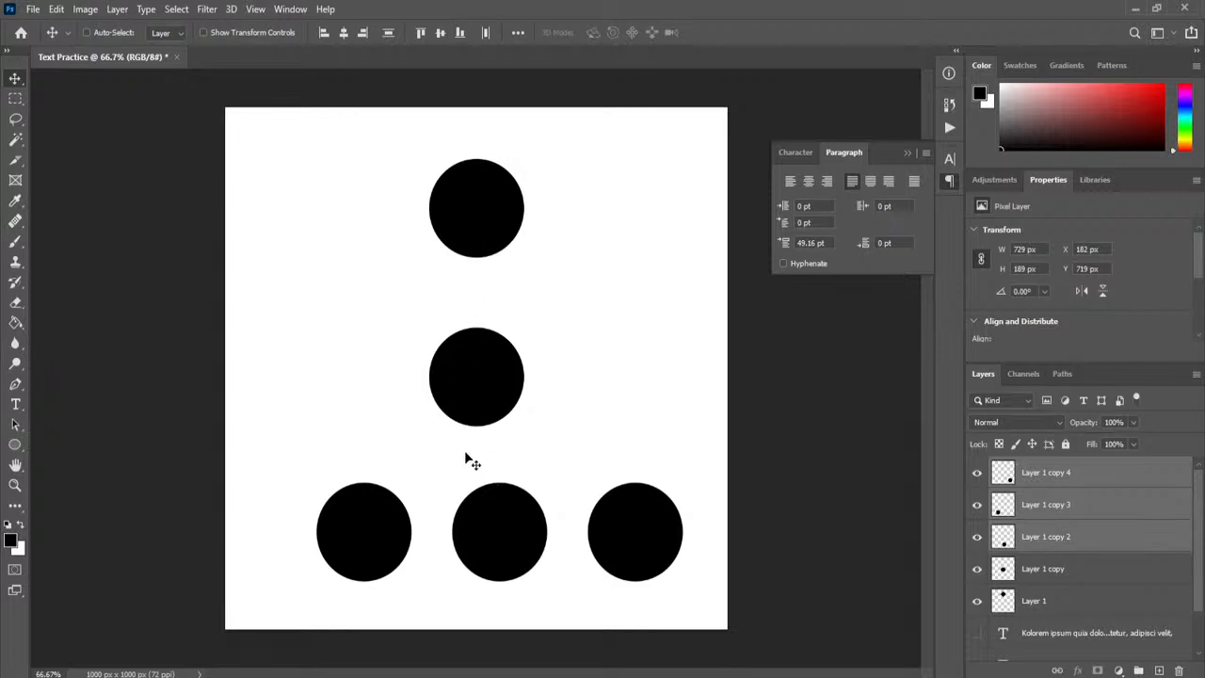
Set the alignment reference for the selected layers to Canvas
left_click(518, 33)
left_click(573, 176)
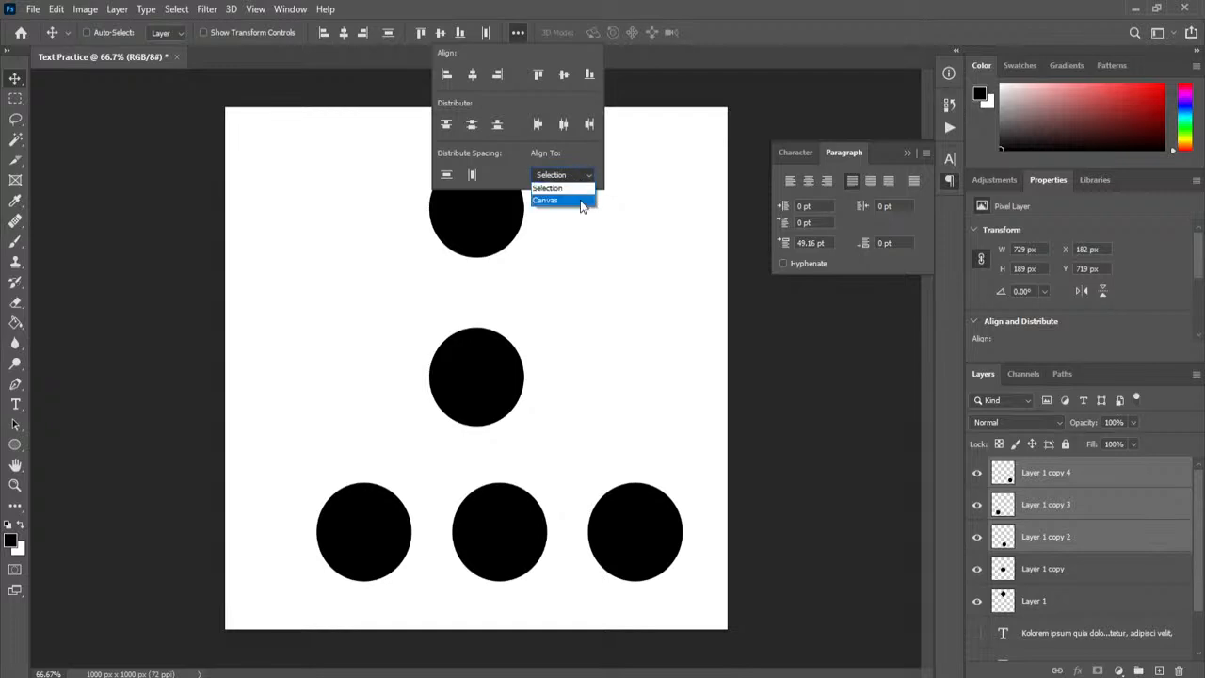
left_click(581, 202)
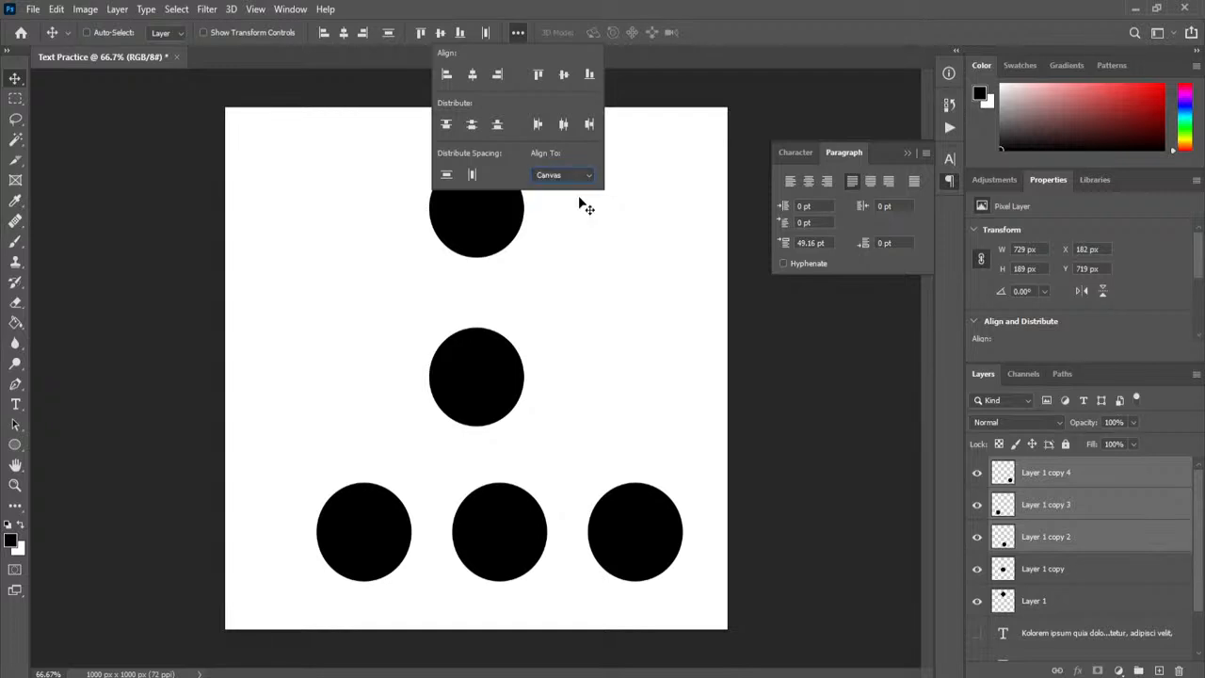
left_click(557, 8)
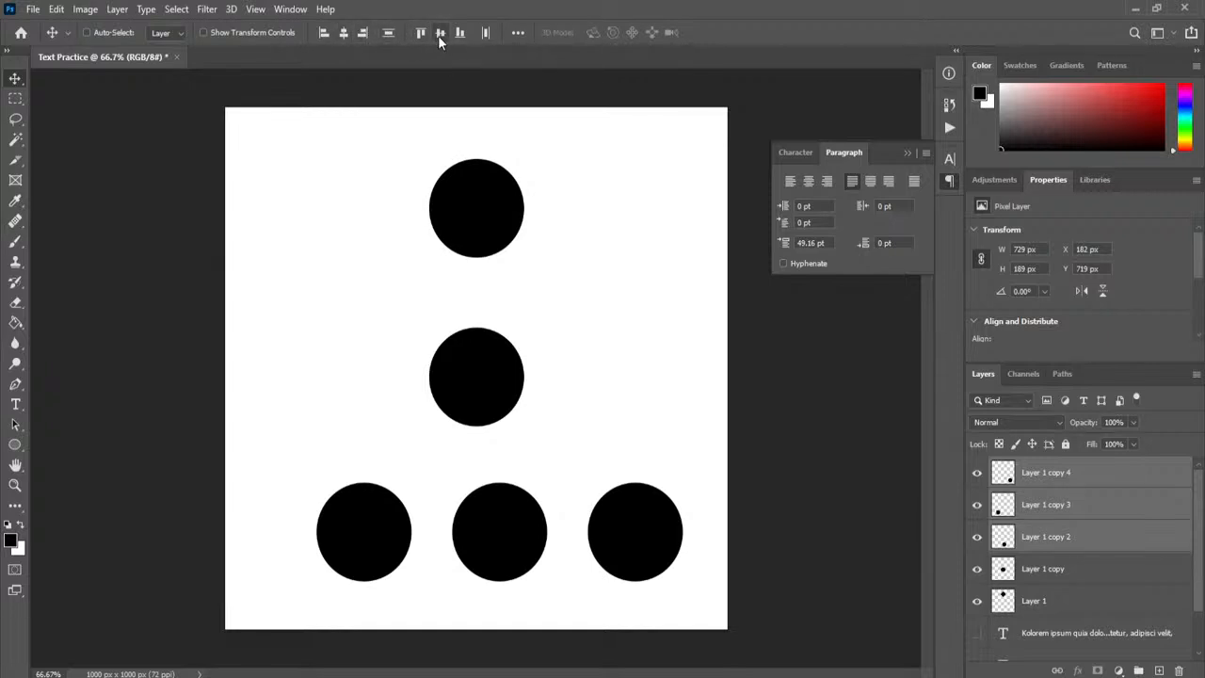
Try grouping the three bottom-row circle layers and centering the group horizontally on the canvas, and undo both operations
left_click(1137, 671)
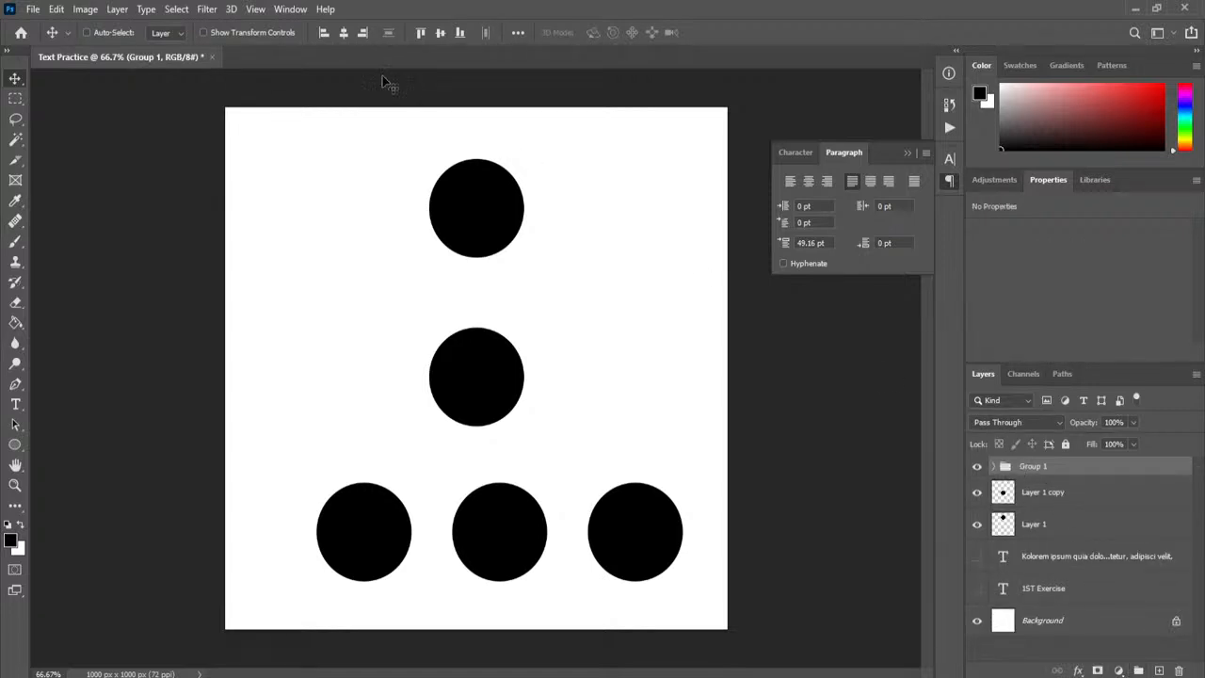
left_click(345, 32)
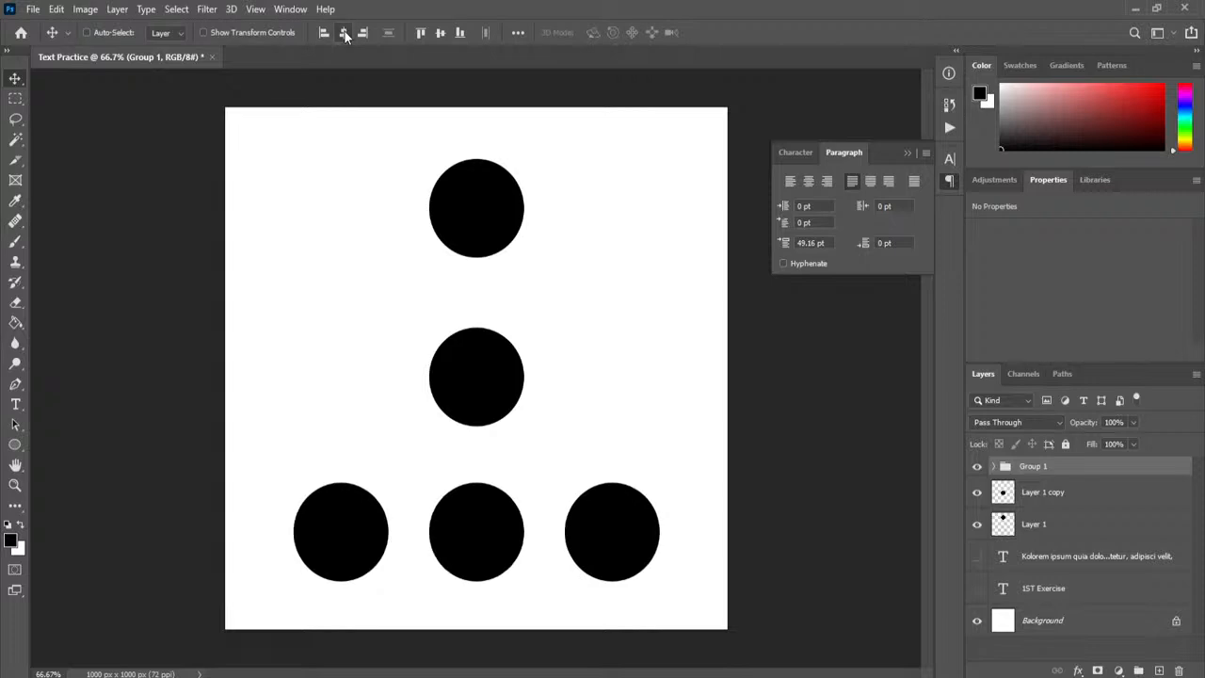
key("ctrl+z")
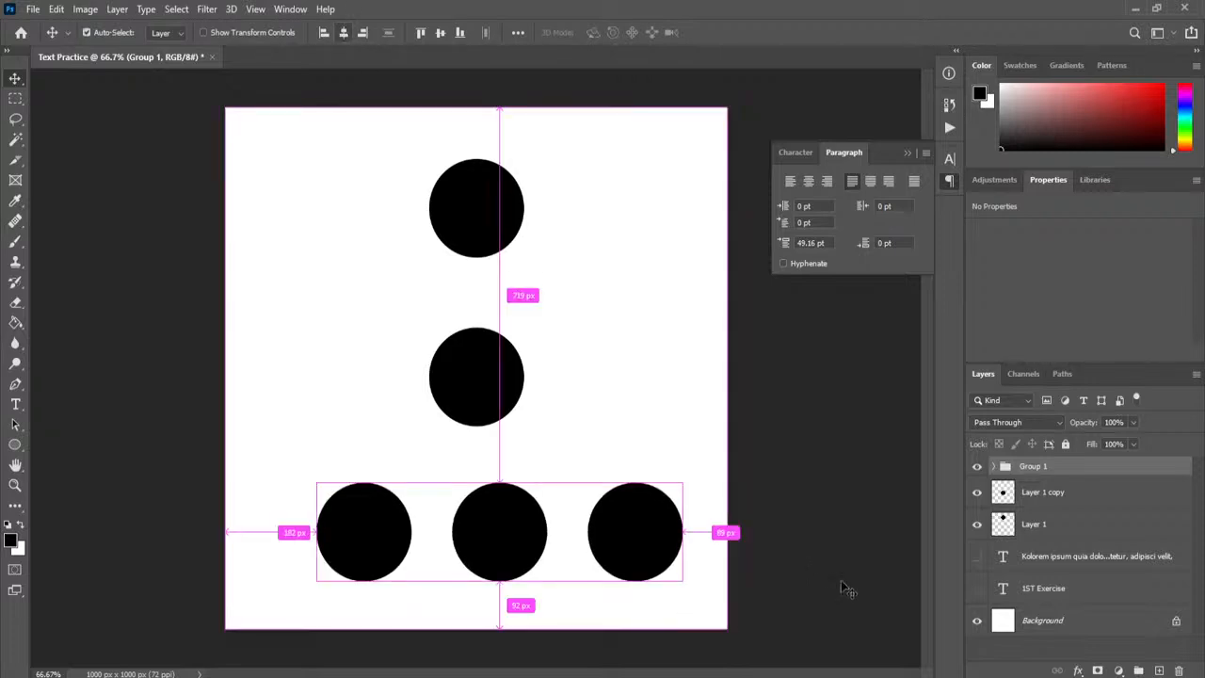
key("ctrl+z")
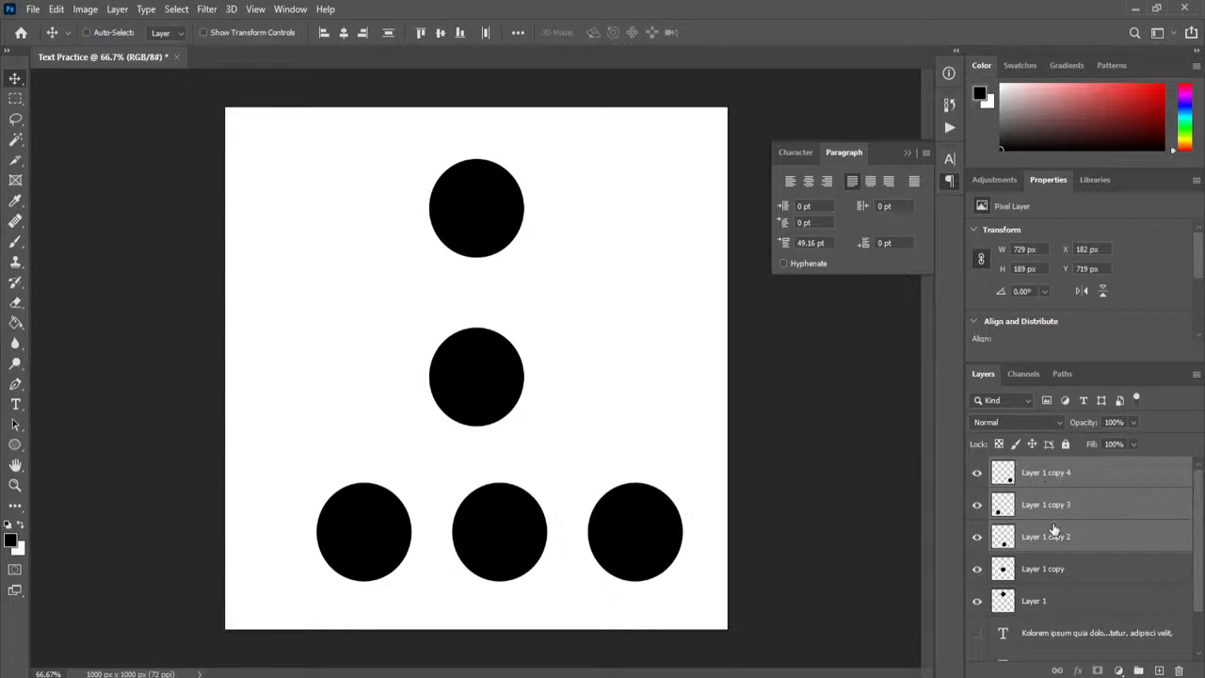
Try centering the three ungrouped bottom-row circles horizontally on the canvas, and undo the alignment
left_click(343, 32)
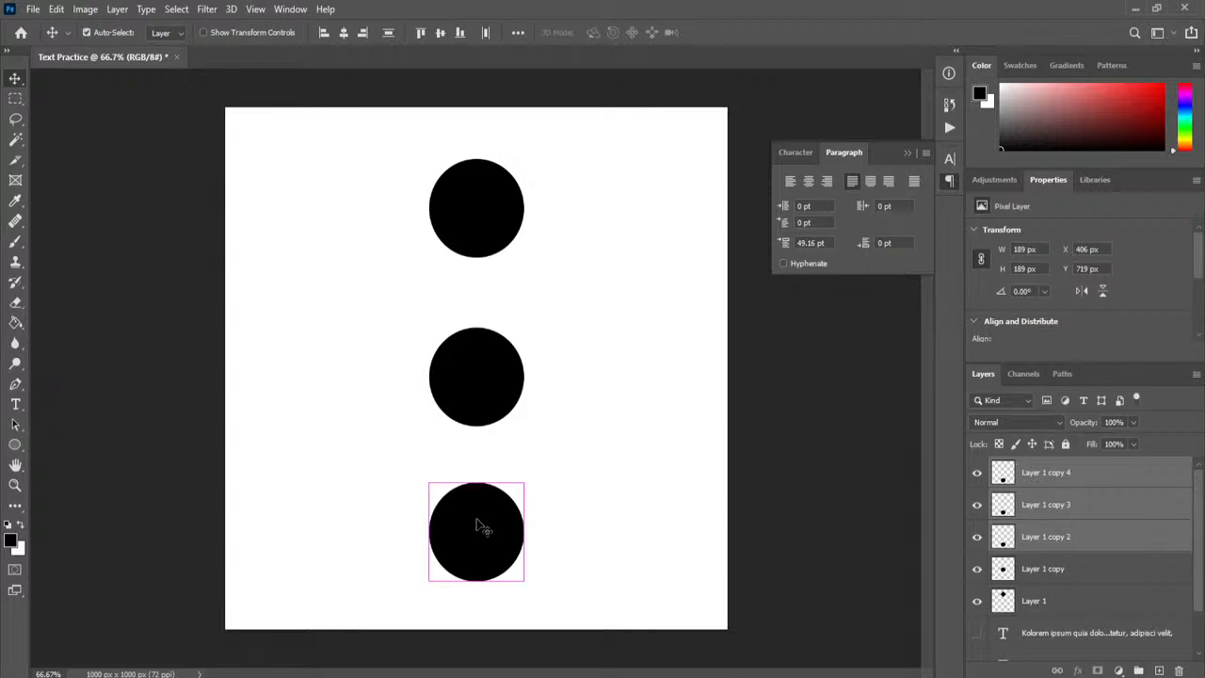
key("ctrl+z")
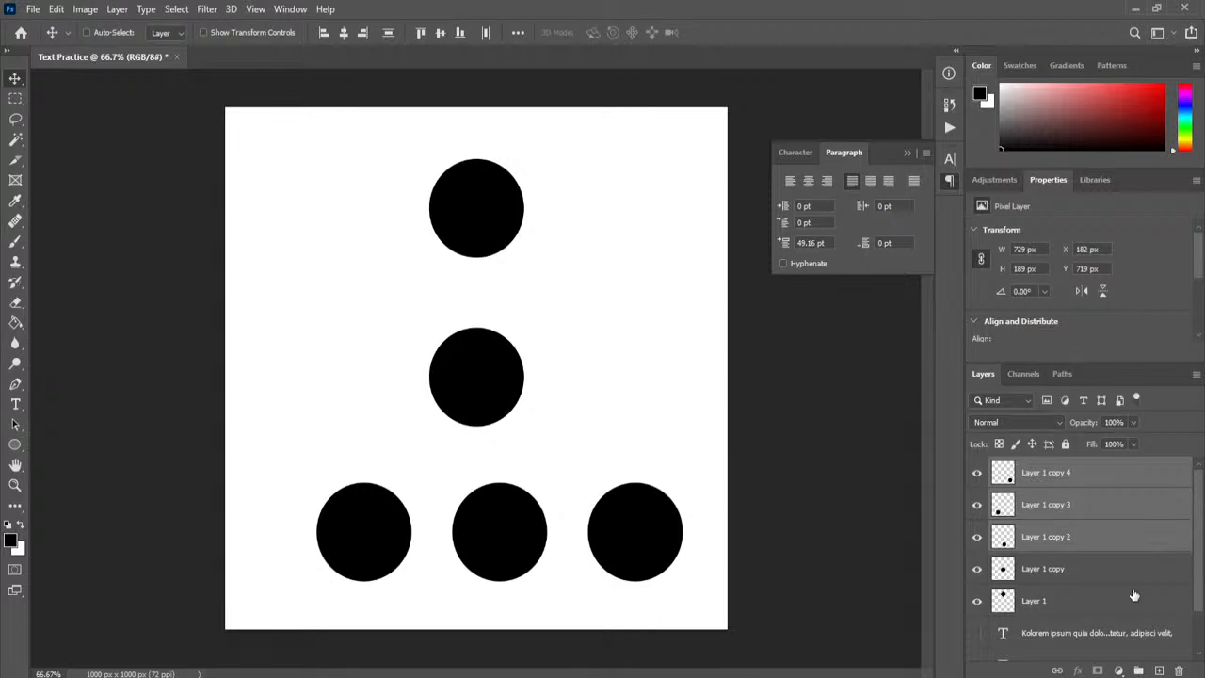
Group the three bottom-row circle layers and center the group horizontally on the canvas
left_click(1139, 671)
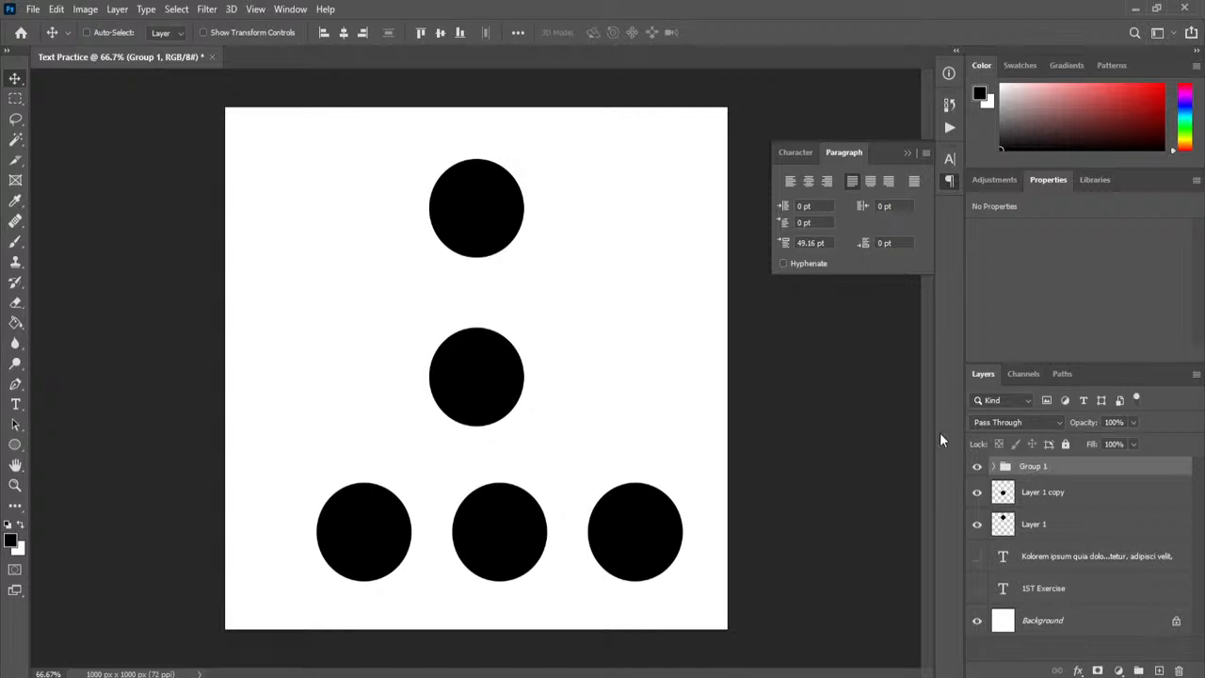
left_click(341, 34)
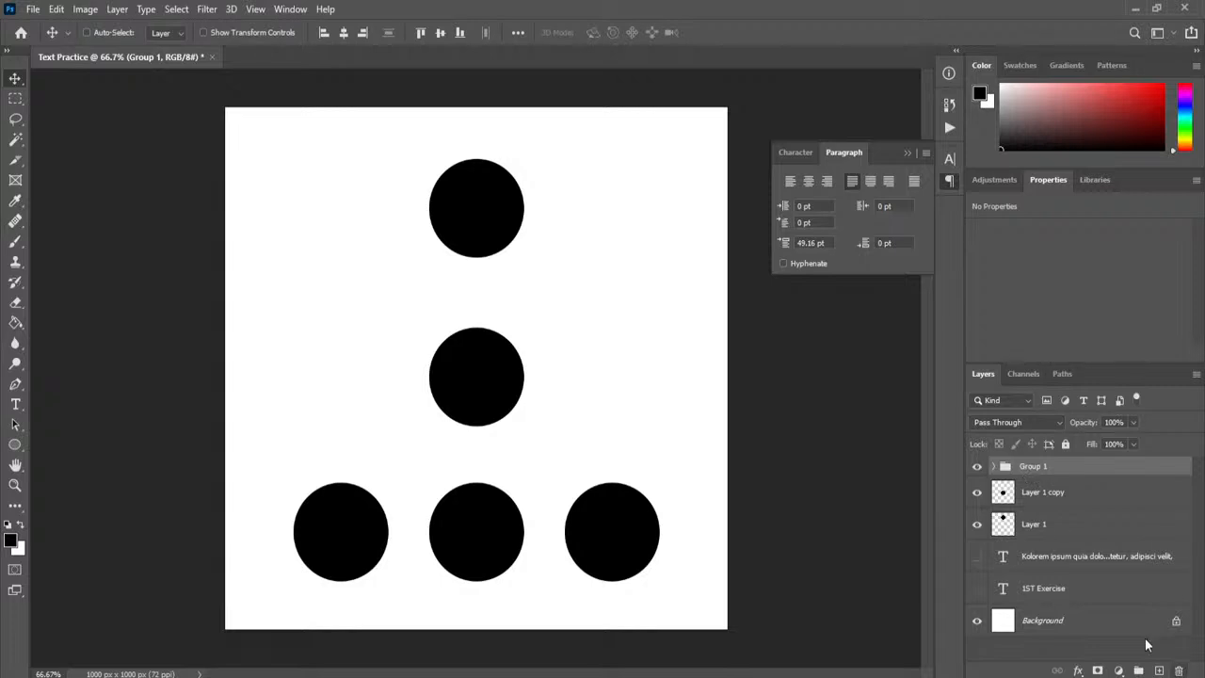
Delete Group 1 without its contents, and delete all five circle layers from Layer 1 copy 4 down to Layer 1
left_click(1179, 670)
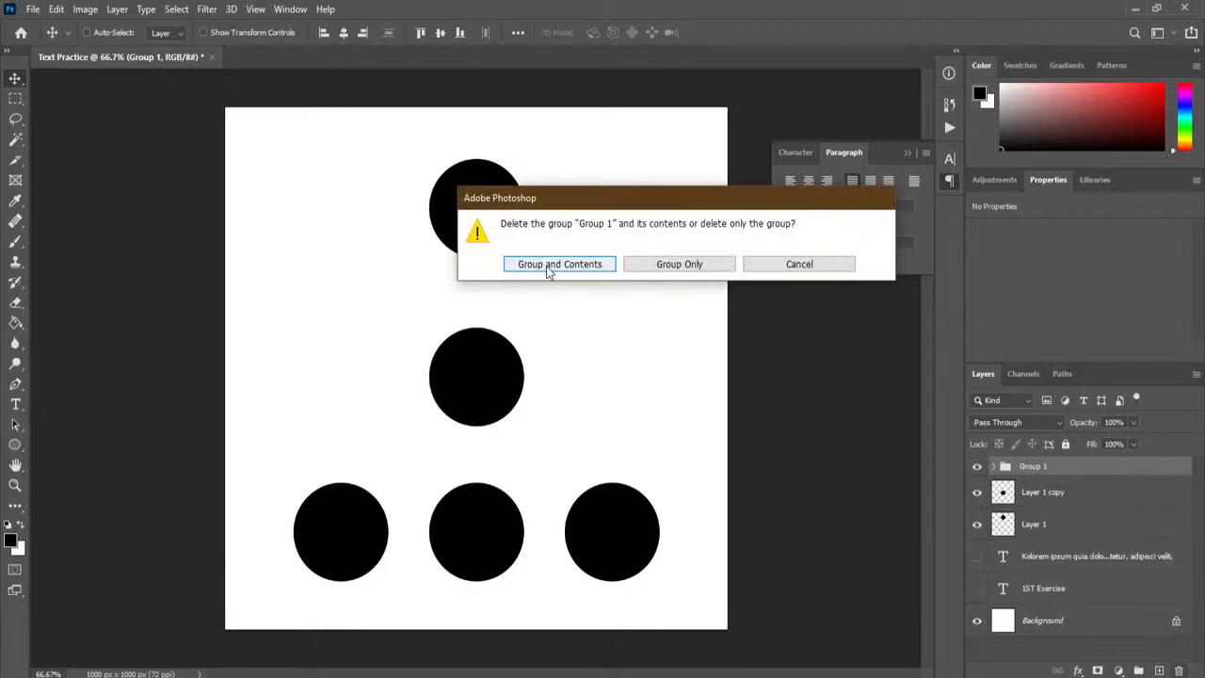
left_click(690, 267)
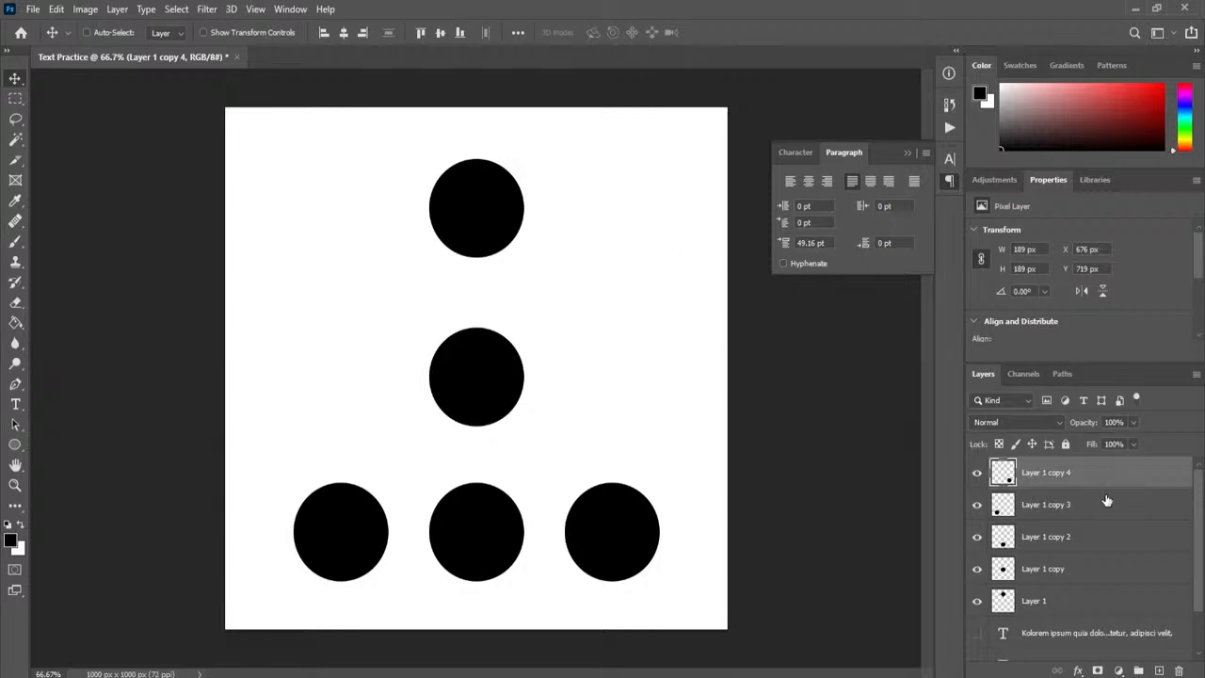
left_click(1116, 603, "shift")
key("Delete")
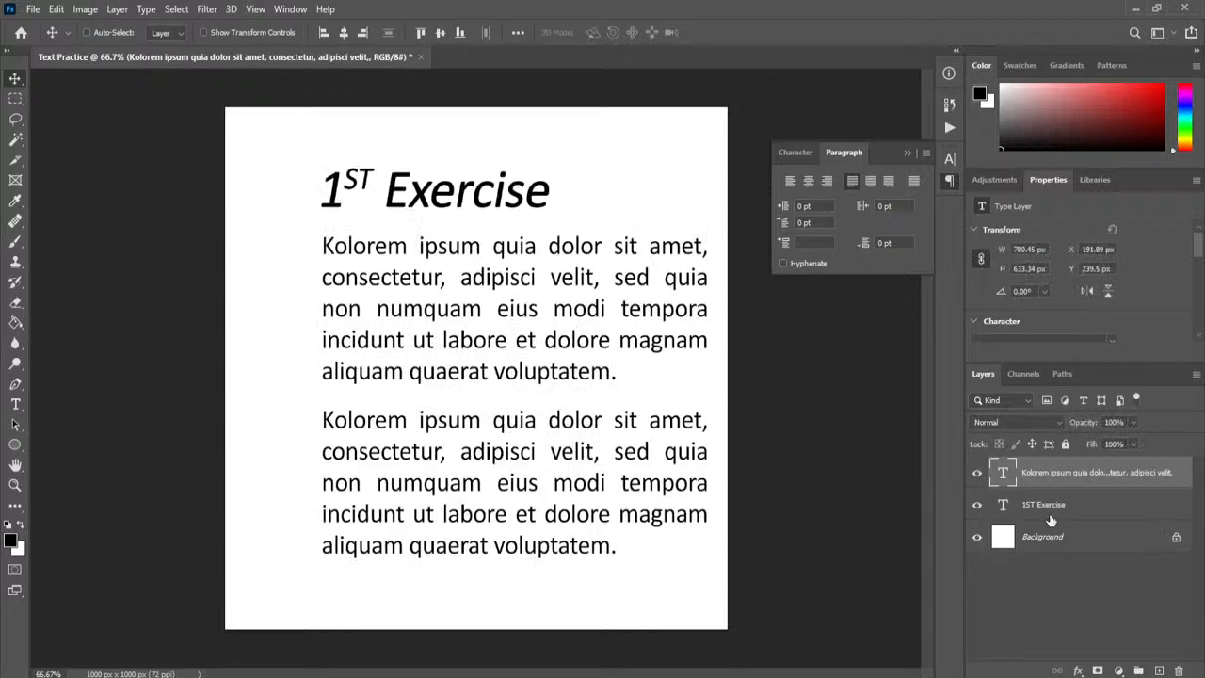
Hide the paragraph text layer and move the 1ST Exercise heading up and left to about X 158 px, Y 41 px
left_click(1082, 513)
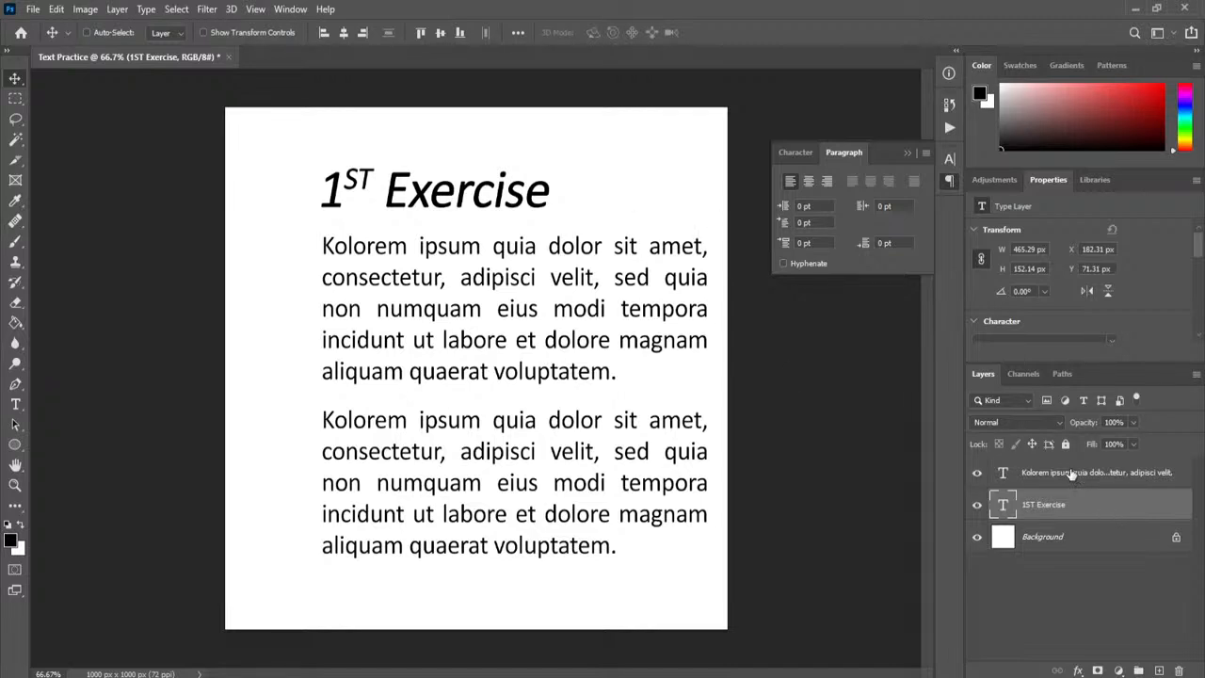
left_click(977, 473)
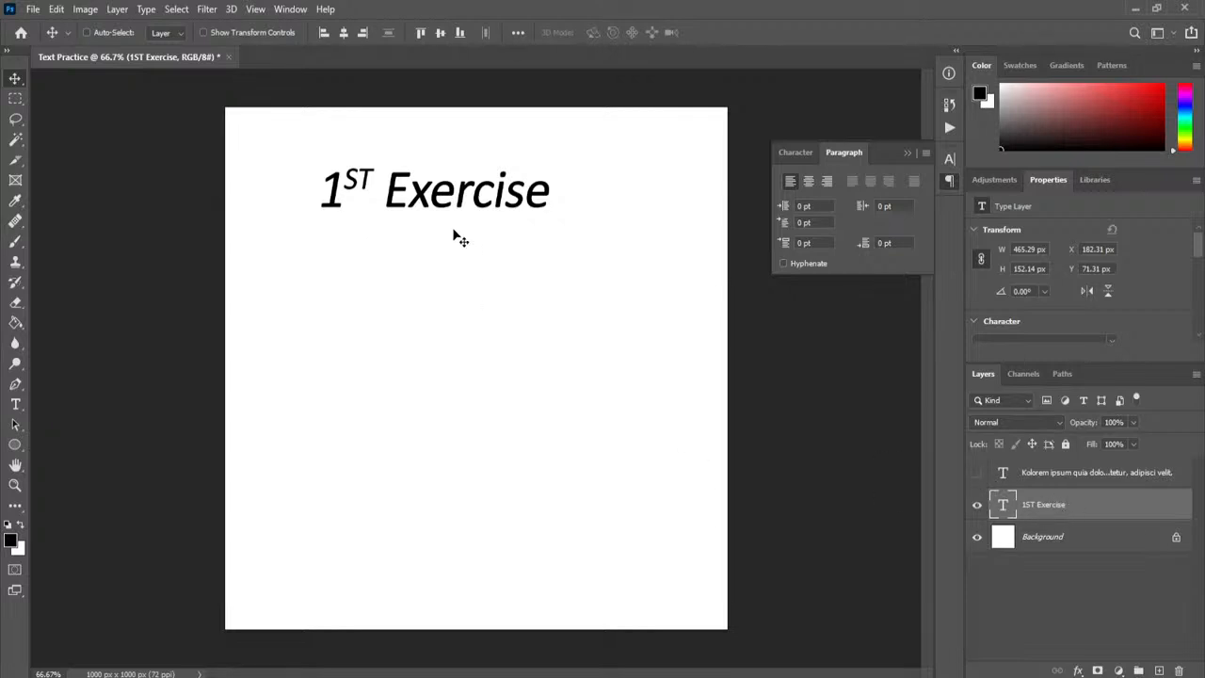
left_click_drag(442, 206, 422, 184)
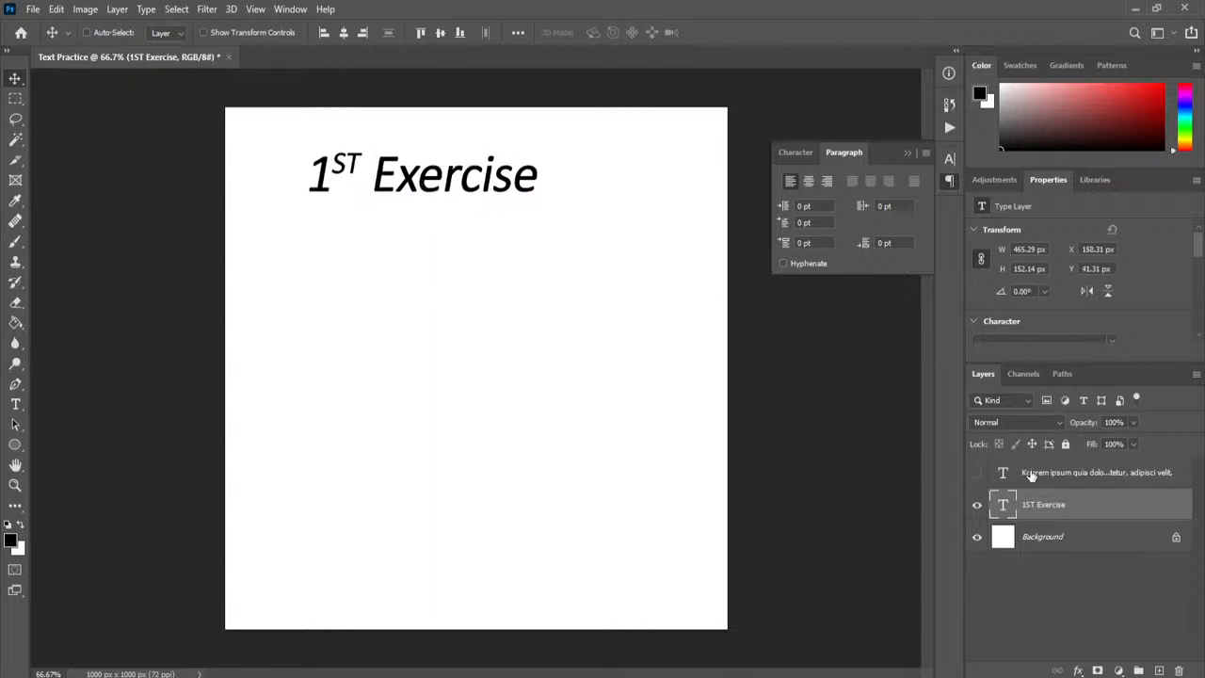
Show the paragraph text layer again and select the 1ST Exercise layer
left_click(1019, 475)
left_click(976, 473)
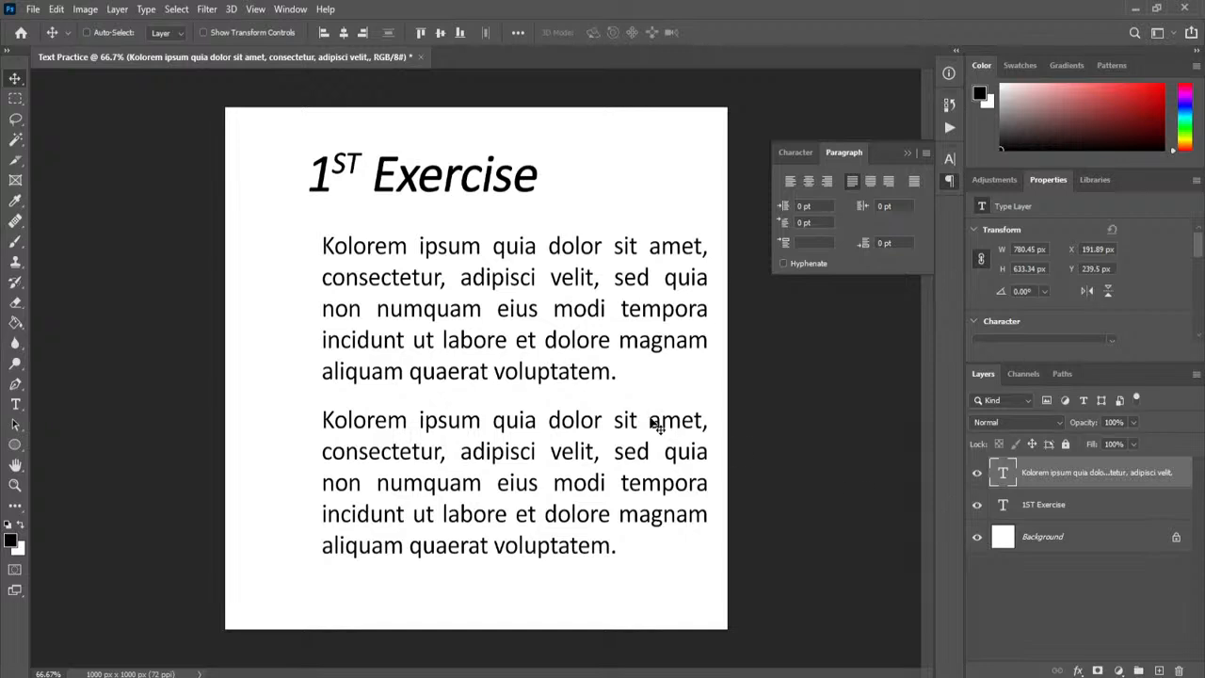
left_click(1086, 517)
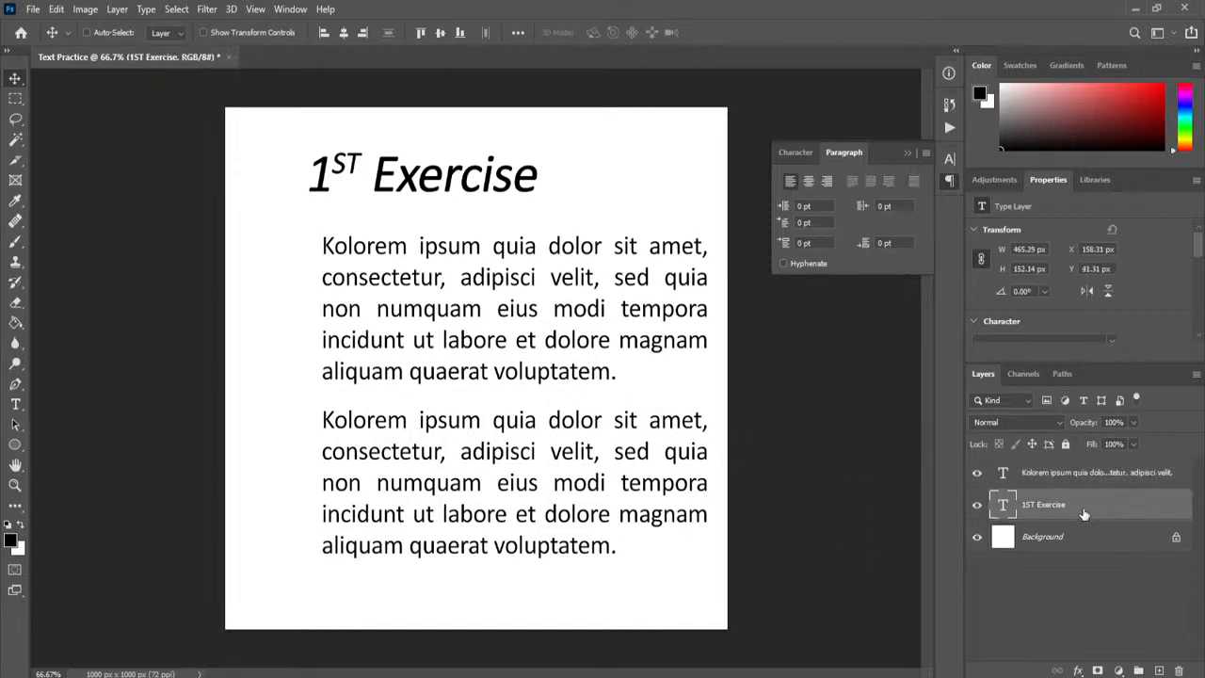
Align the left edges of the paragraph text layer and the 1ST Exercise layer relative to the selection
left_click(1062, 476, "shift")
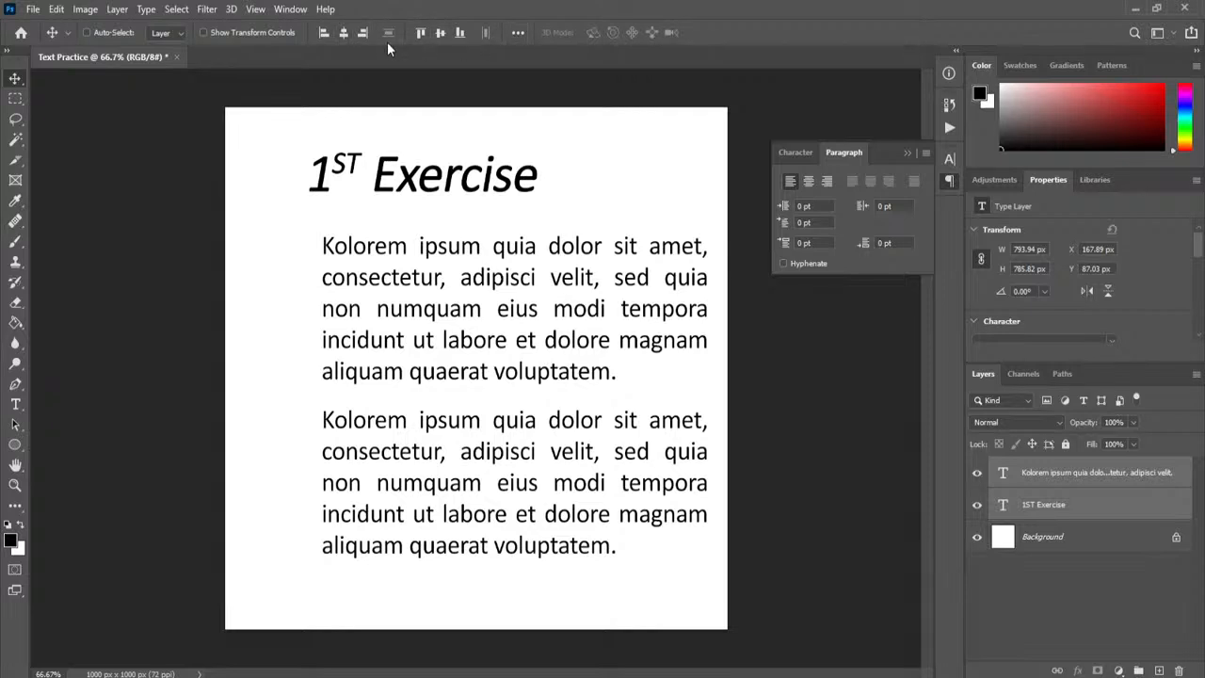
left_click(519, 33)
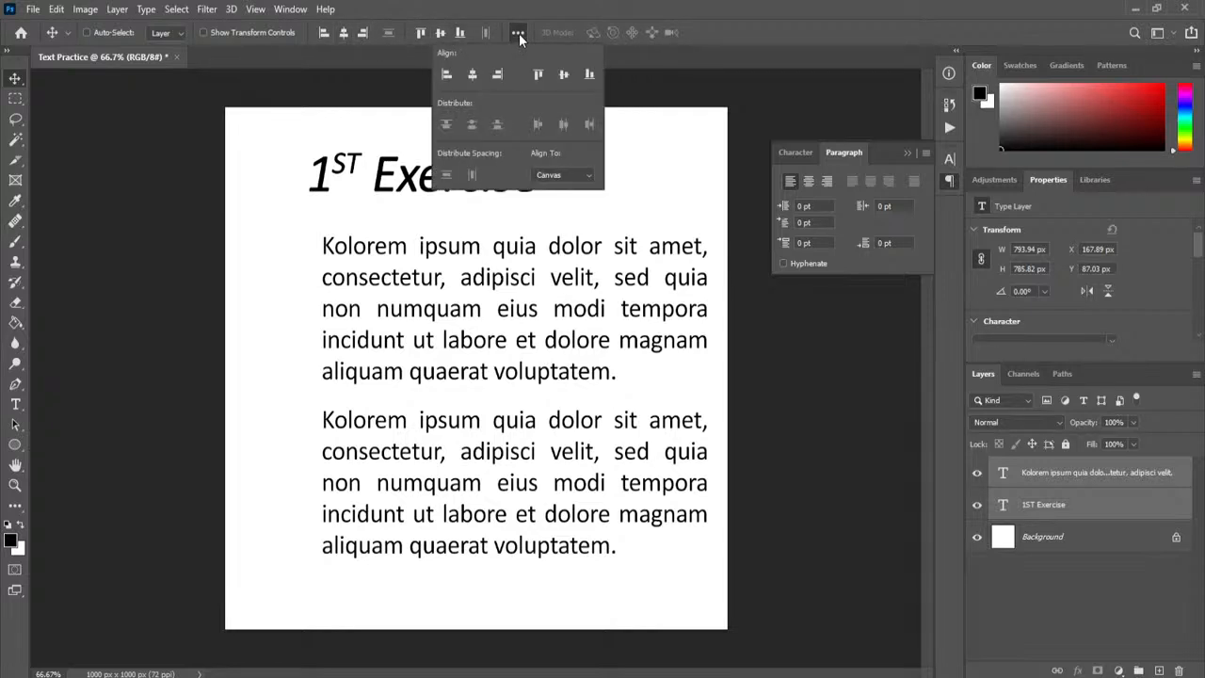
left_click(562, 176)
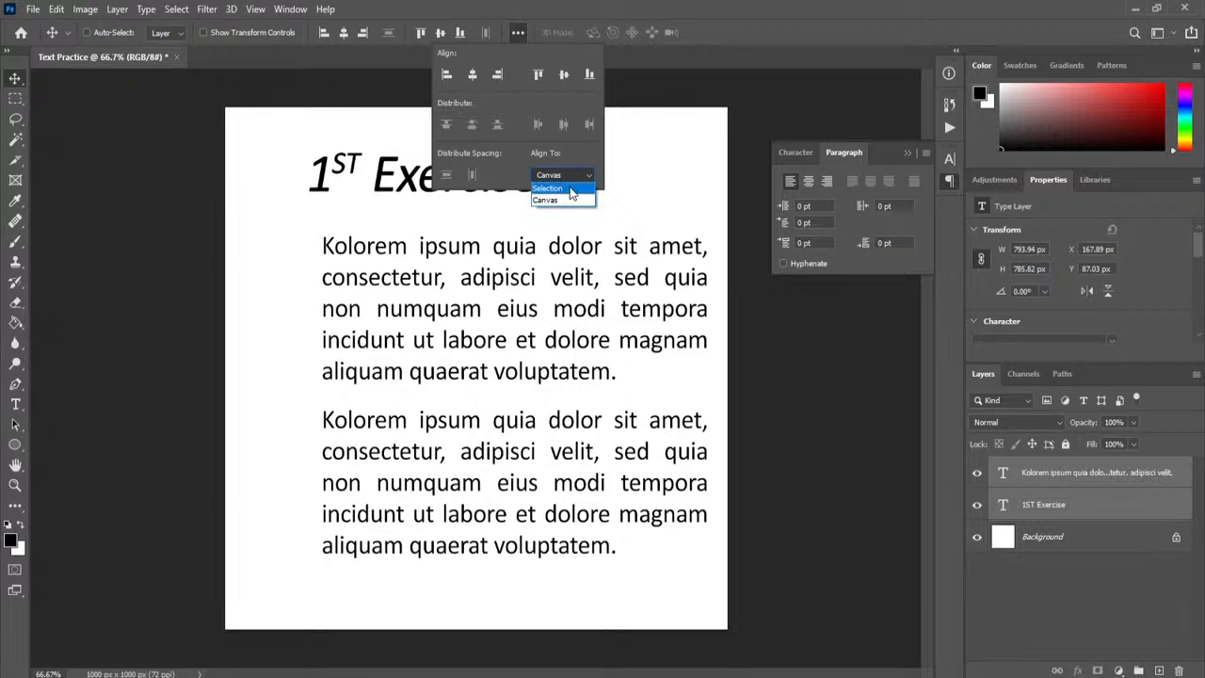
left_click(568, 190)
left_click(725, 11)
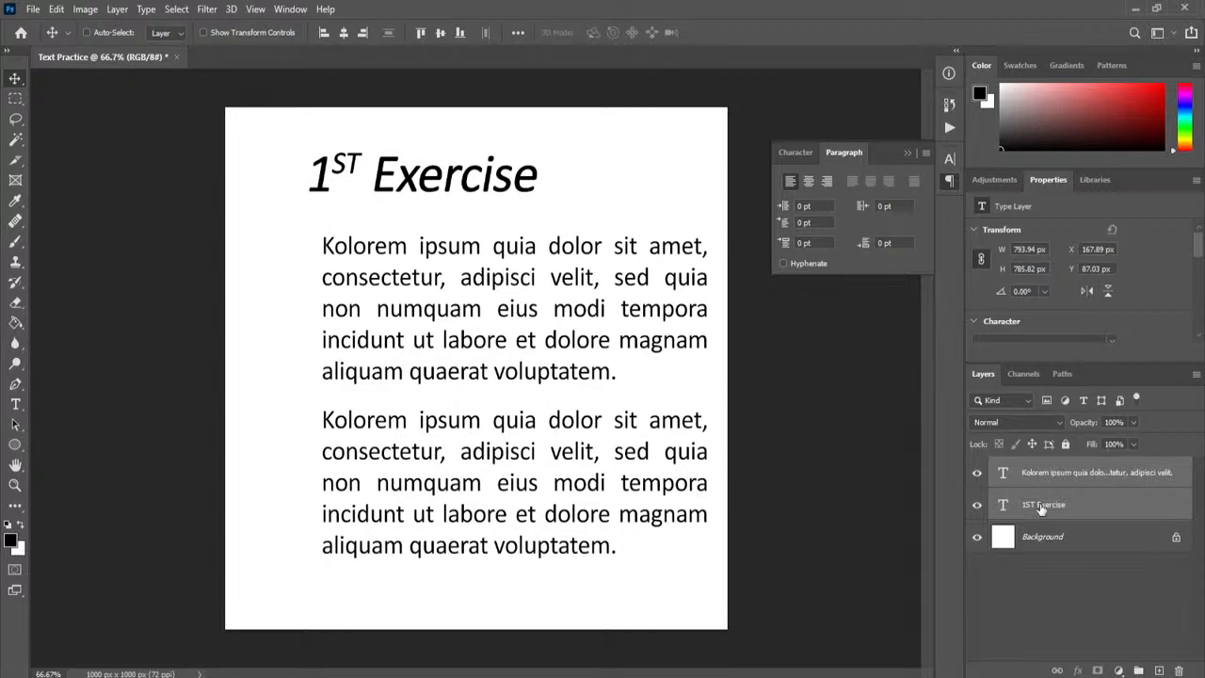
left_click(325, 31)
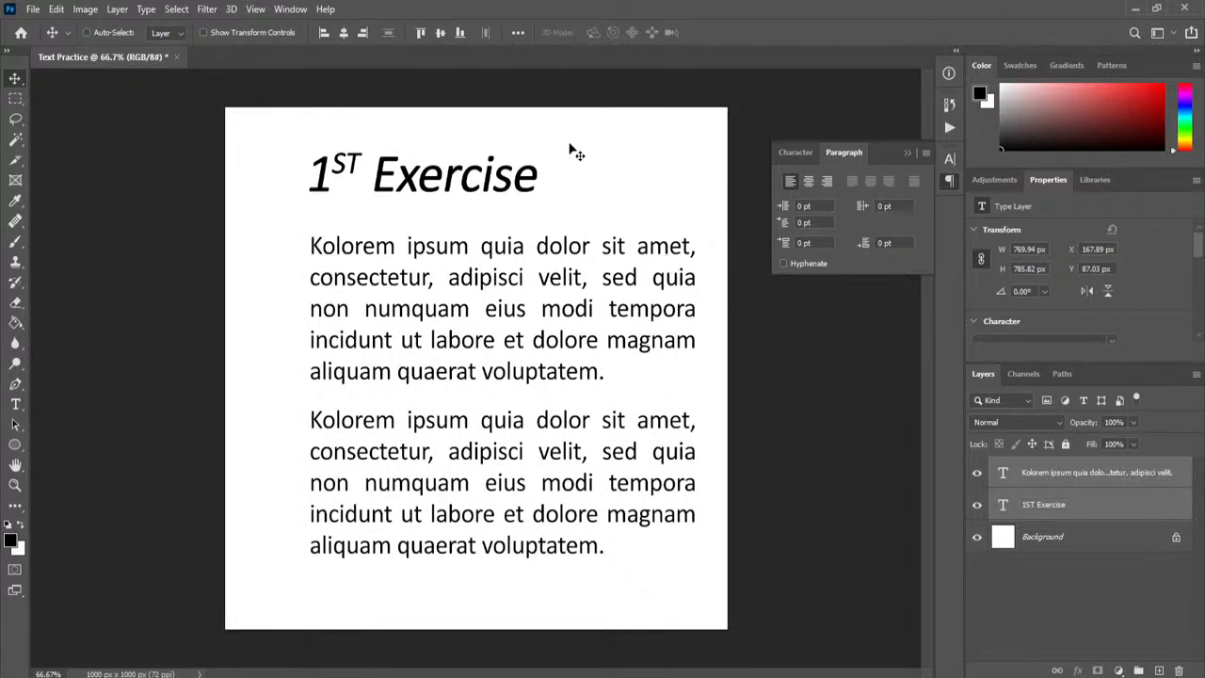
Align the horizontal centers of both text layers to the canvas and clear the layer selection
left_click(518, 33)
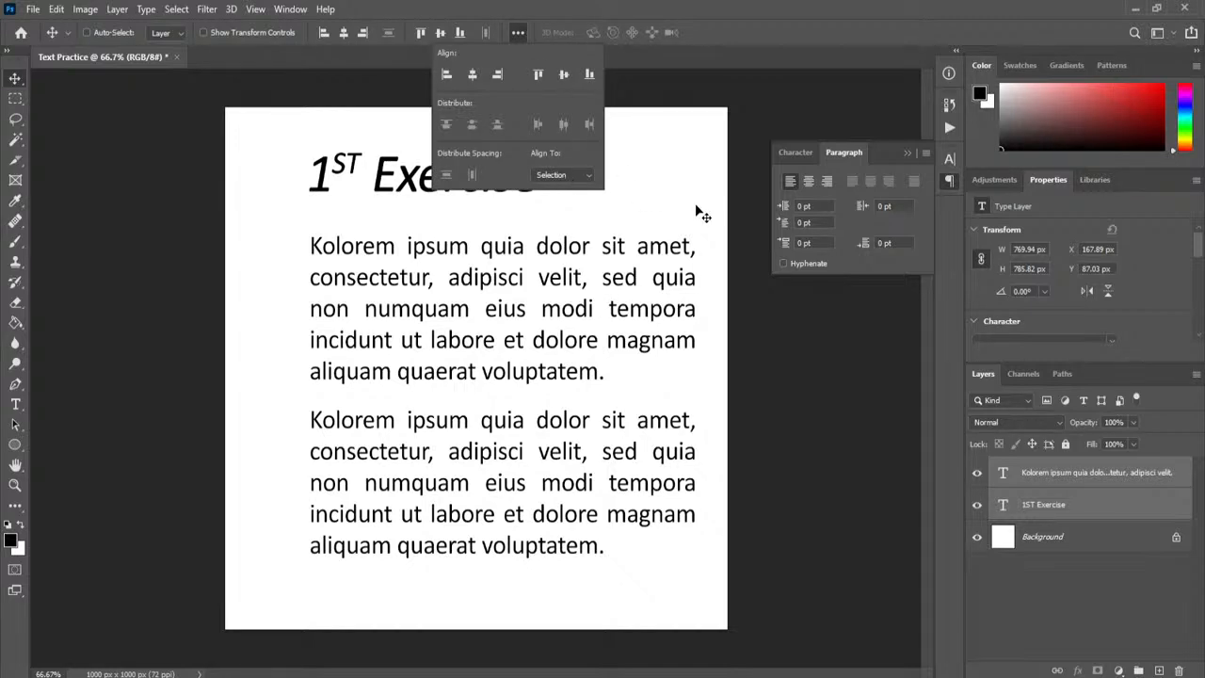
left_click(560, 176)
left_click(577, 201)
left_click(643, 101)
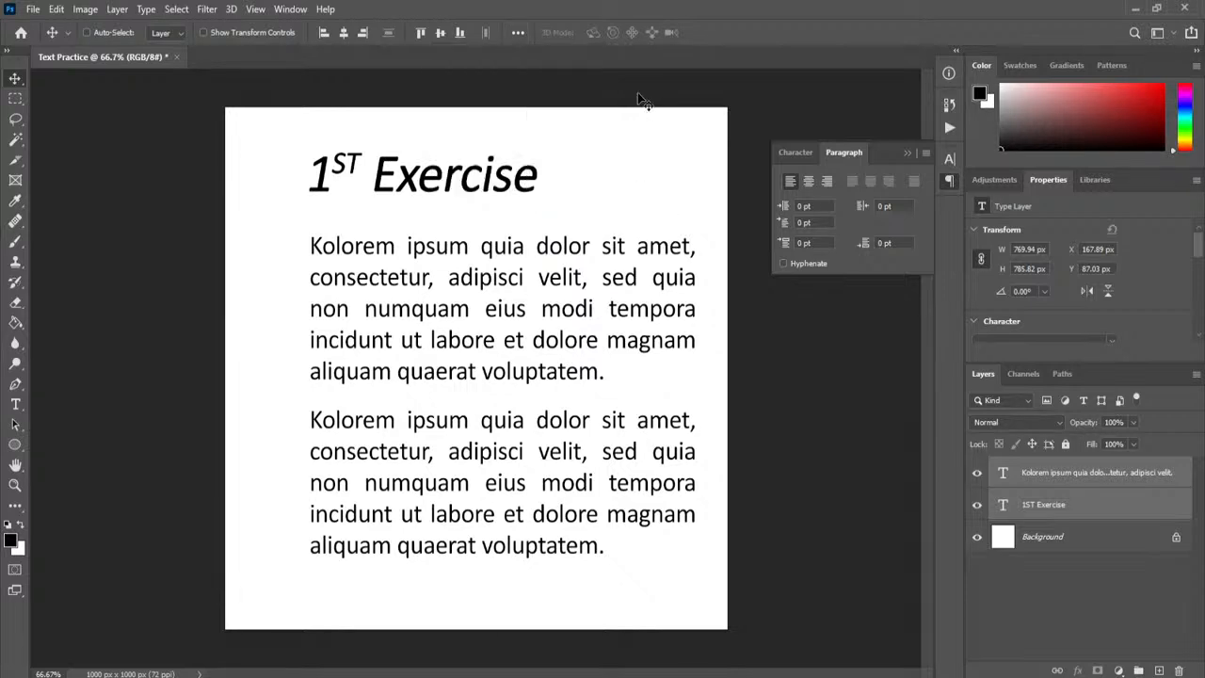
left_click(342, 33)
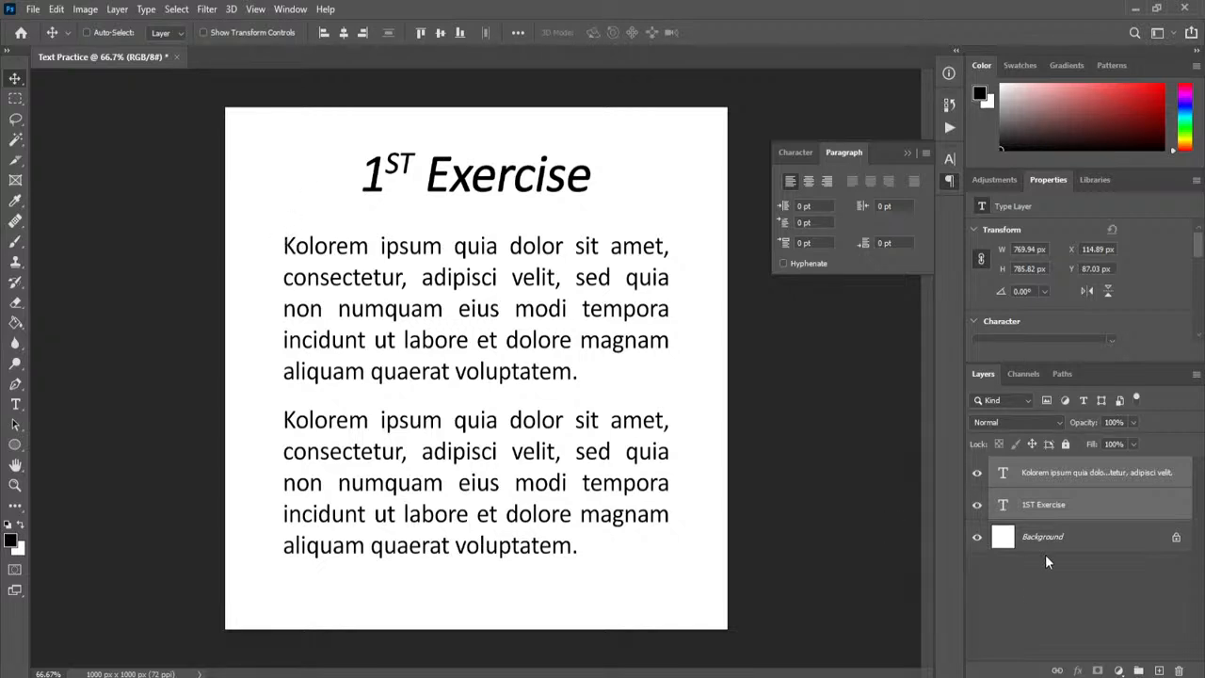
left_click(1089, 592)
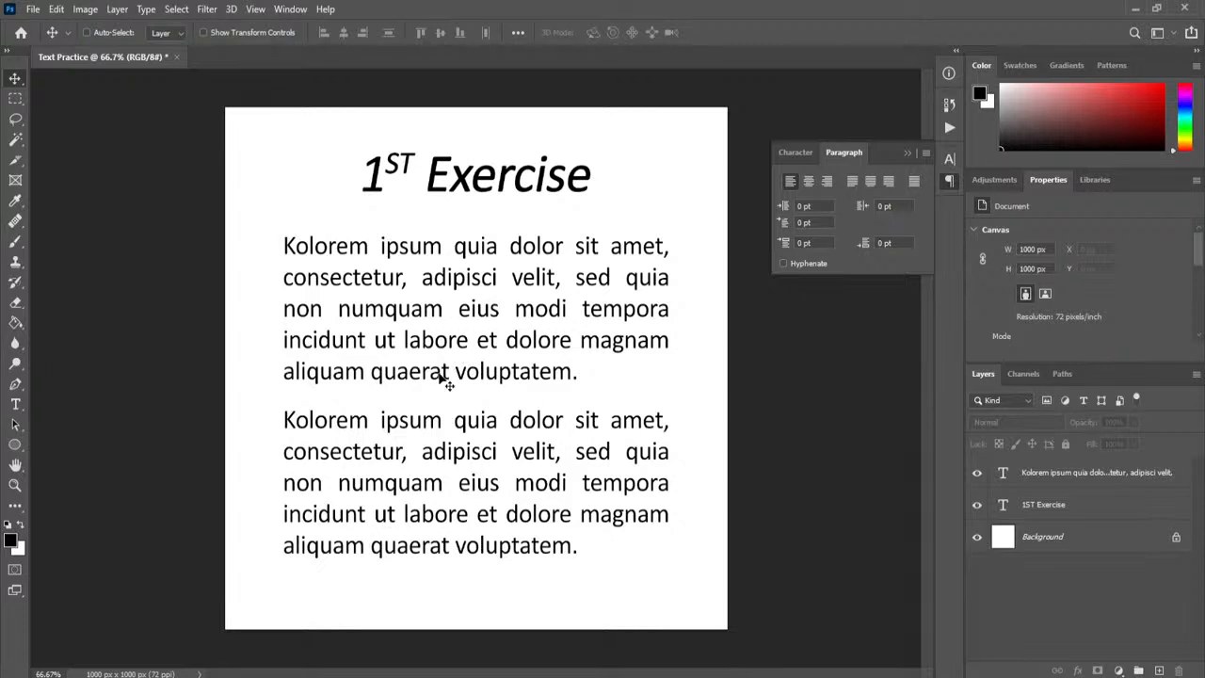
Select both text layers and align their left edges relative to the selection
left_click(1083, 475)
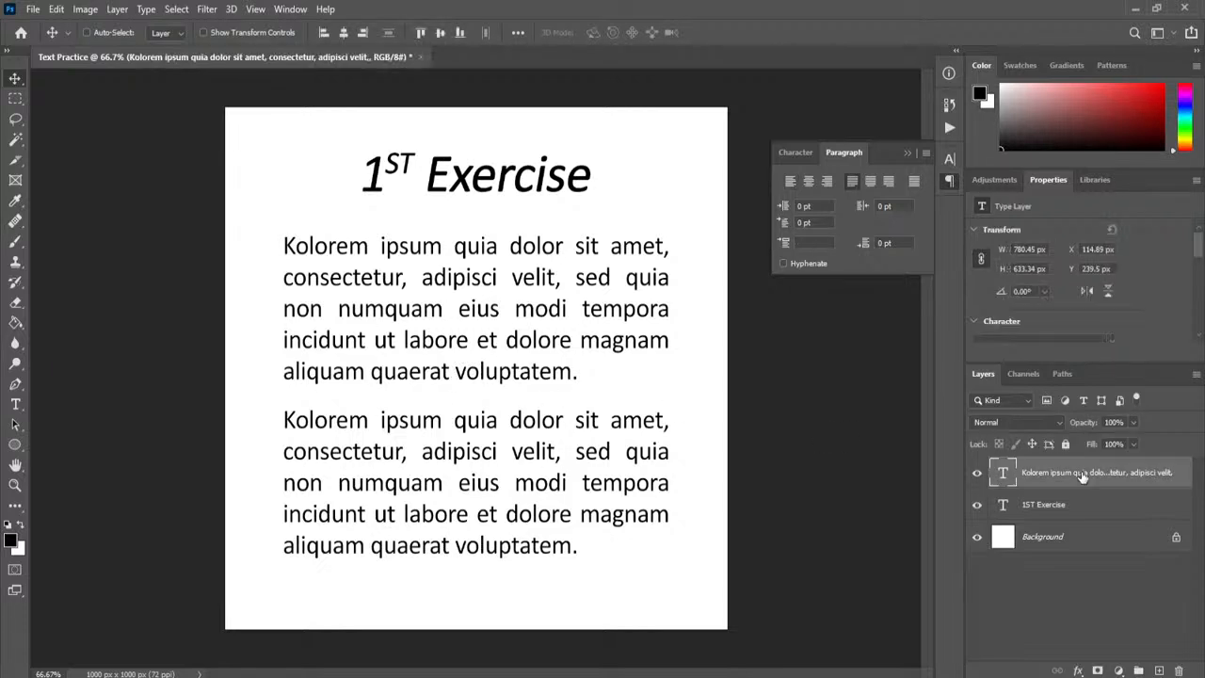
left_click(1067, 516, "ctrl")
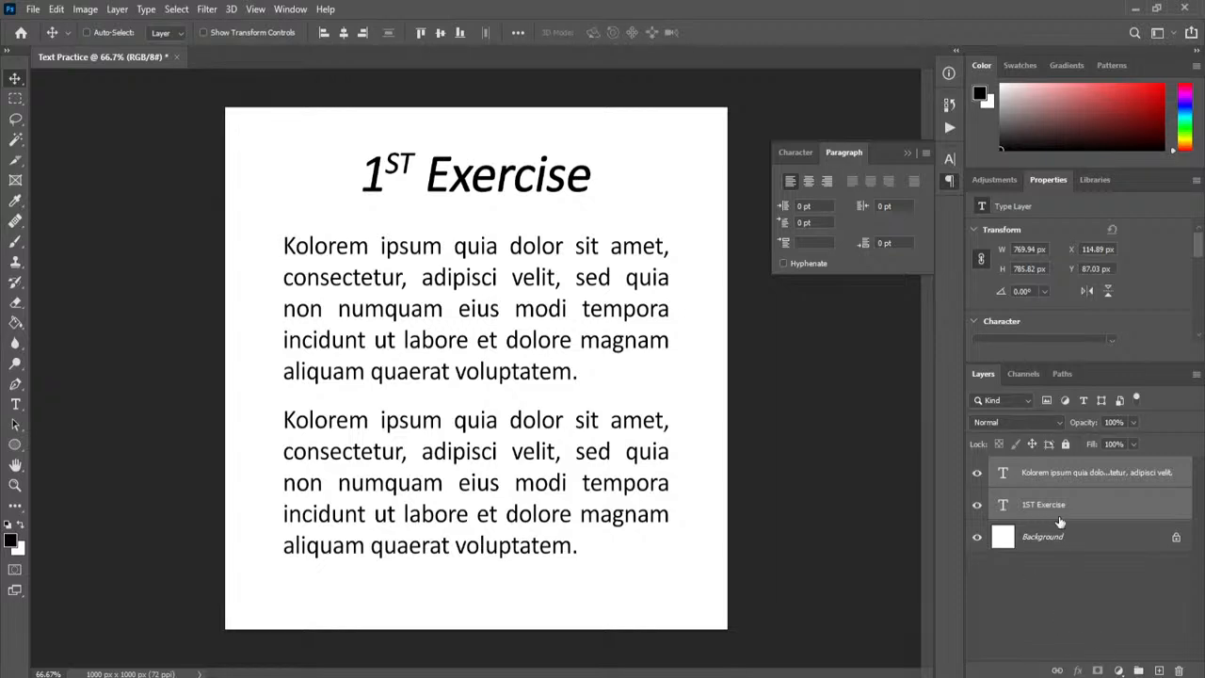
left_click(518, 32)
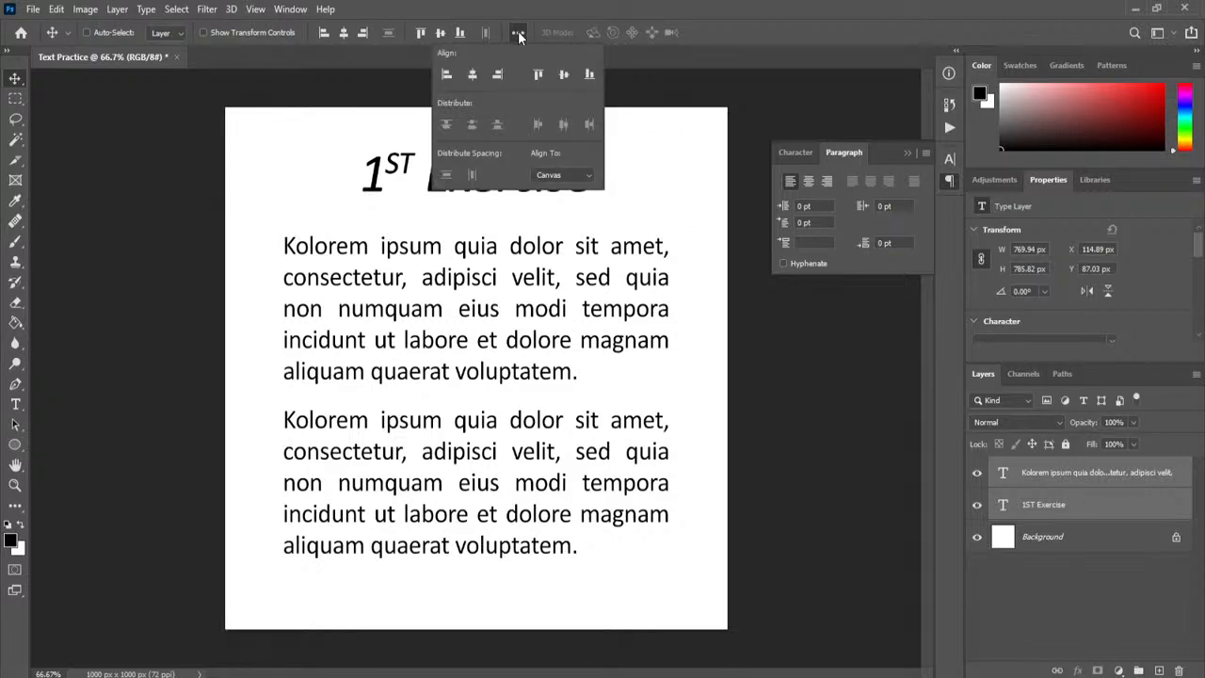
left_click(559, 173)
left_click(565, 188)
left_click(321, 33)
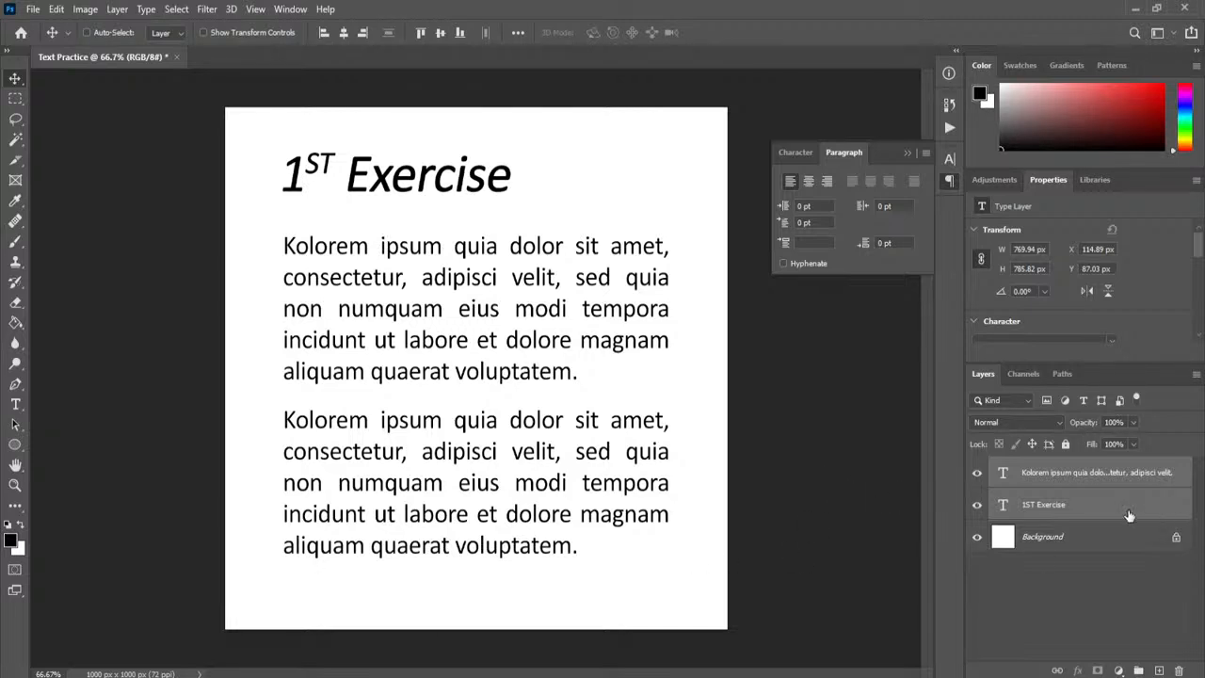
Review the Selection and Canvas alignment references for the two text layers and clear the layer selection
left_click(517, 33)
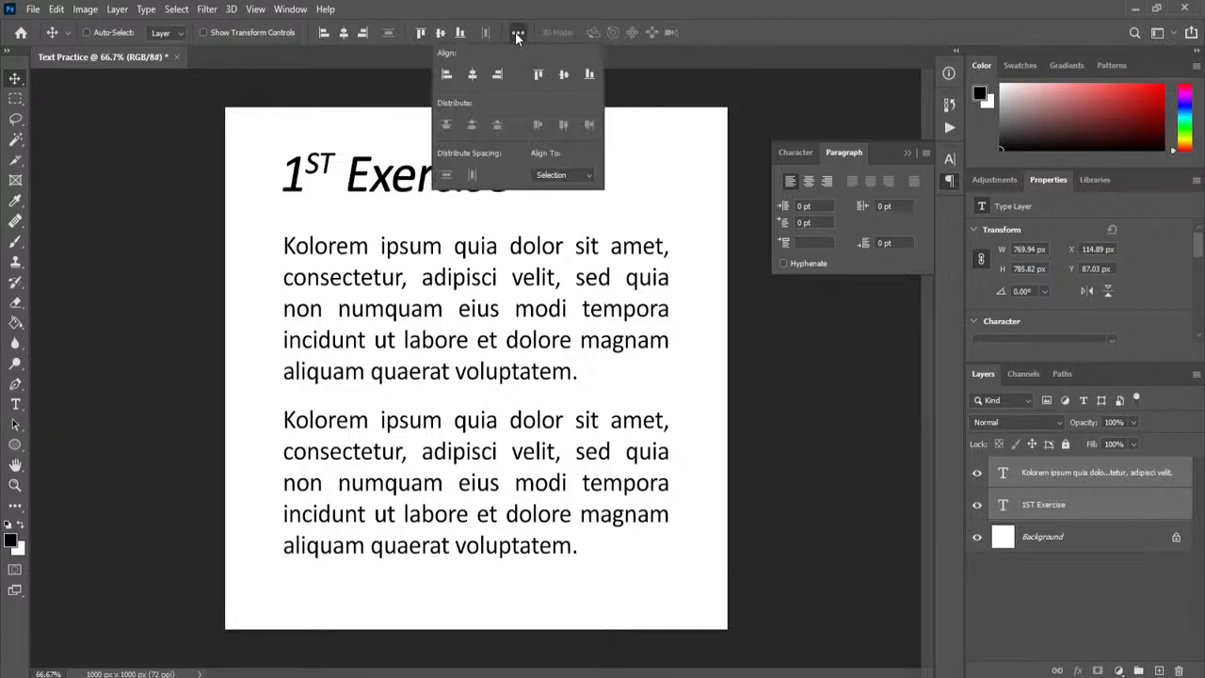
left_click(565, 200)
left_click(563, 176)
left_click(569, 190)
left_click(1130, 573)
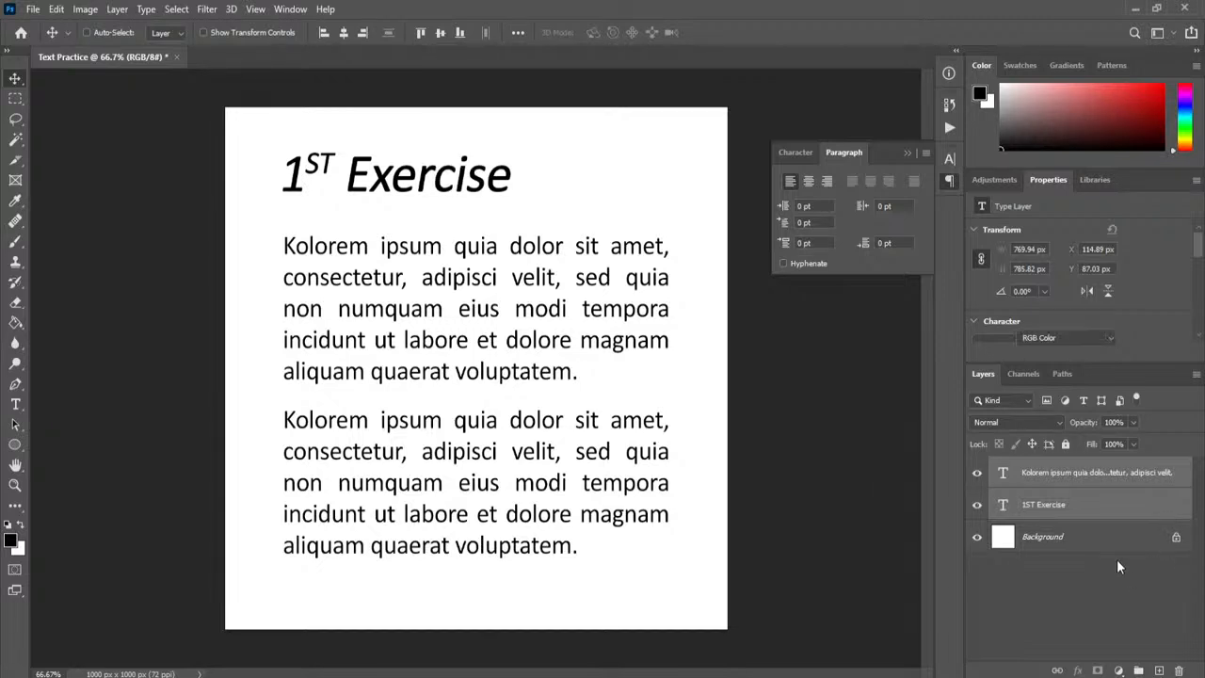
left_click(1078, 504)
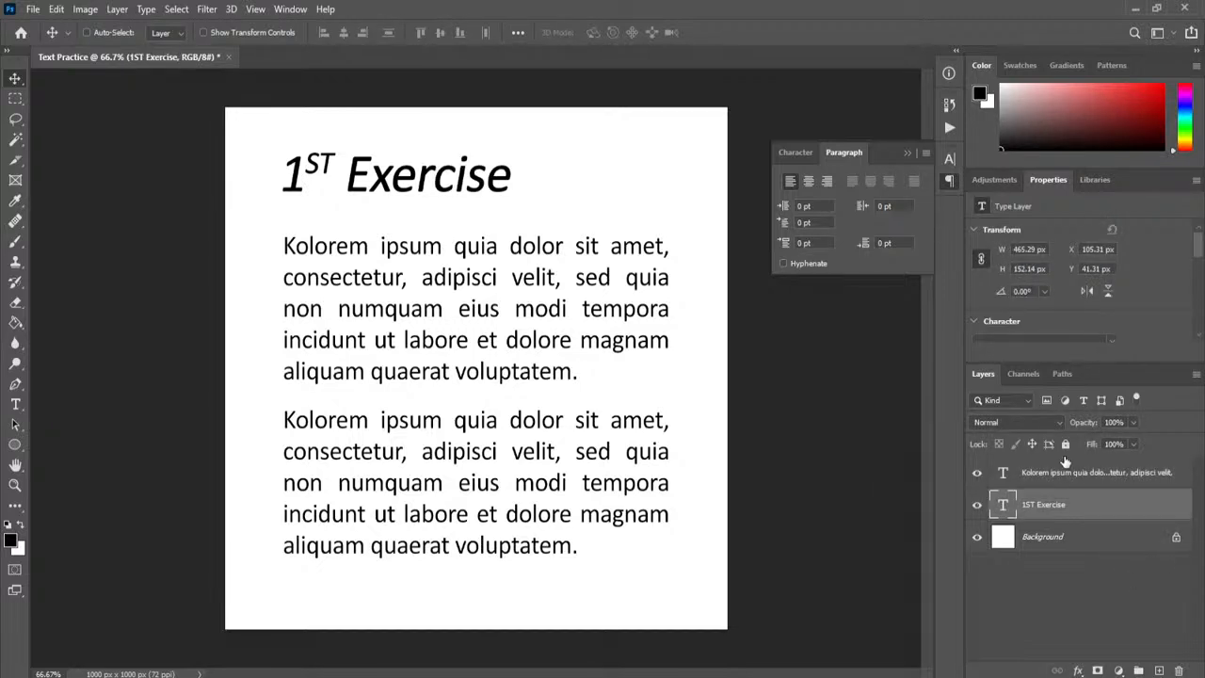
left_click(1076, 476, "shift")
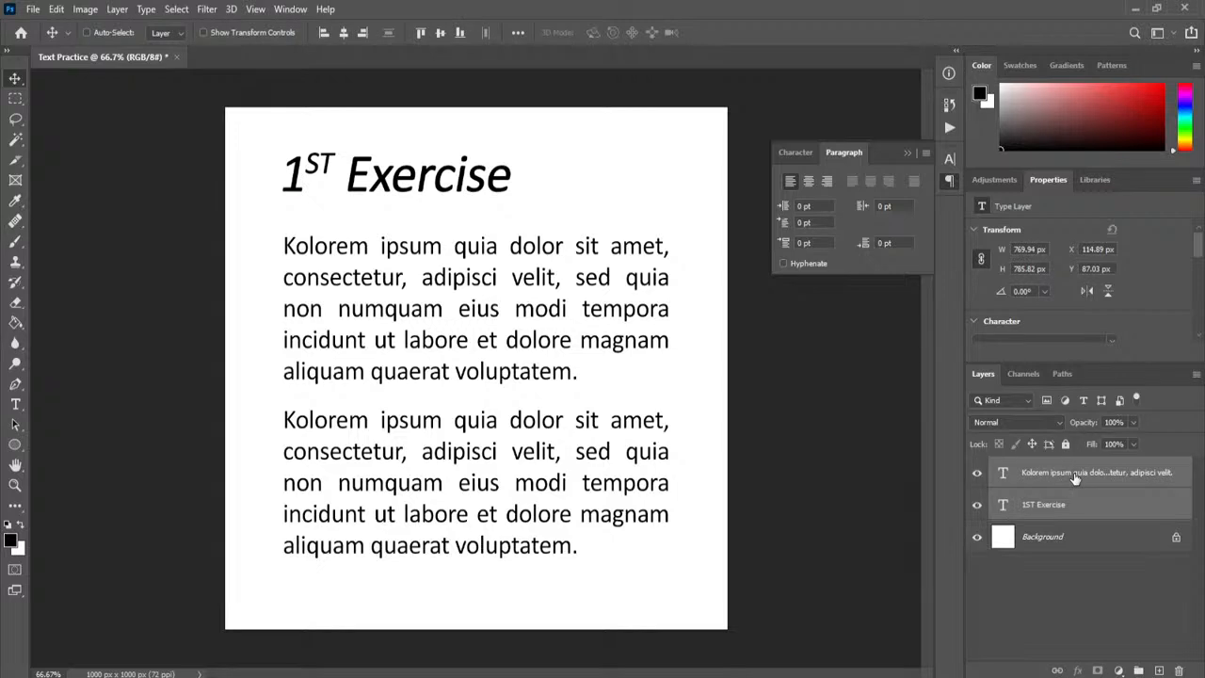
left_click(1059, 576)
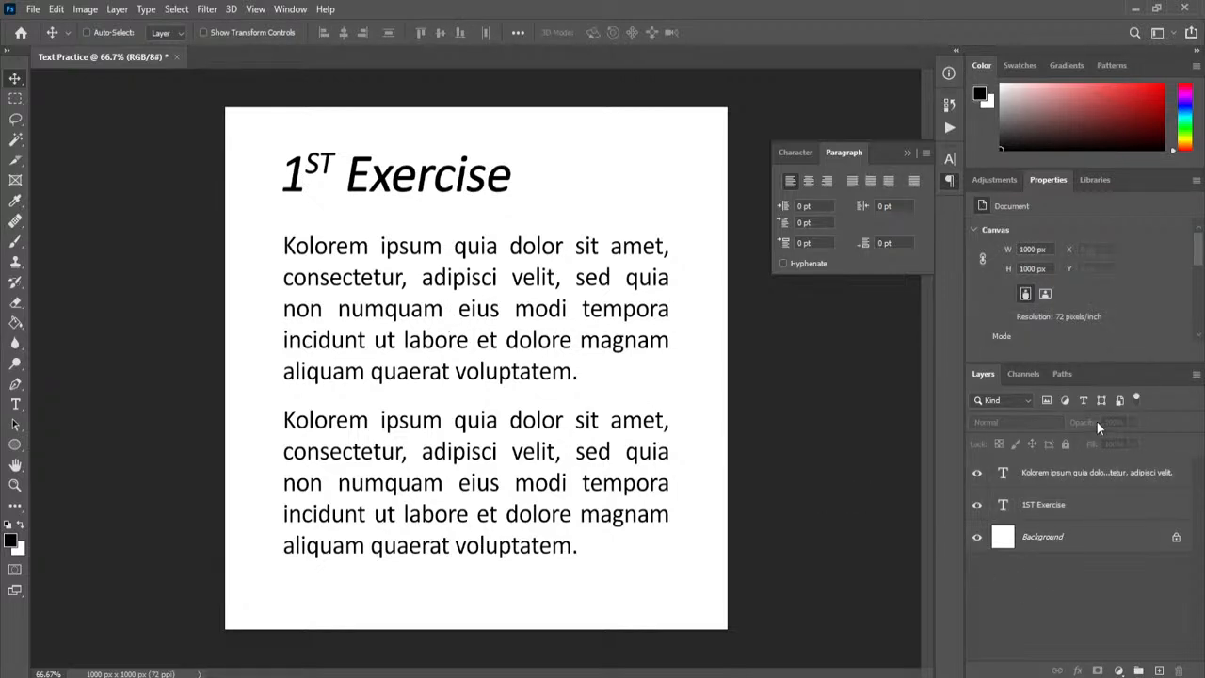
Move the paragraph text layer straight down to about Y 270 px
left_click(1085, 479)
key("shift+Down")
key("shift+Down")
key("shift+Down")
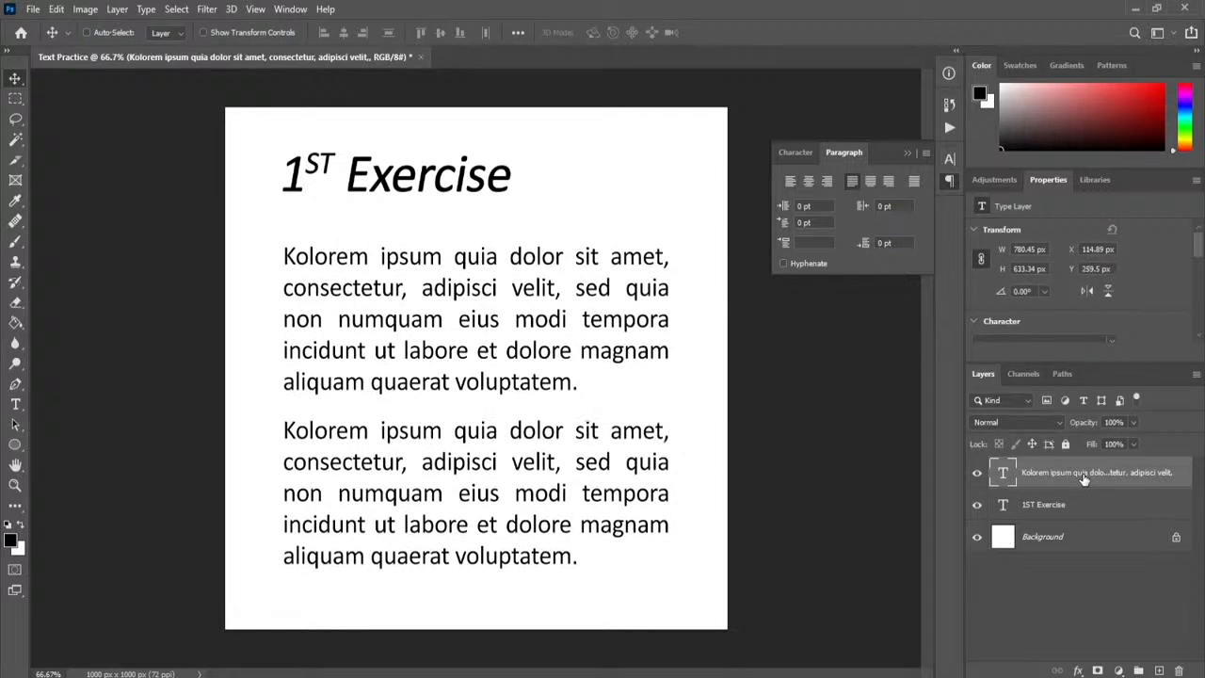
Move the 1ST Exercise heading straight down to about Y 111 px
left_click(1072, 509)
key("shift+Down")
key("shift+Down")
key("shift+Down")
key("shift+Down")
key("shift+Down")
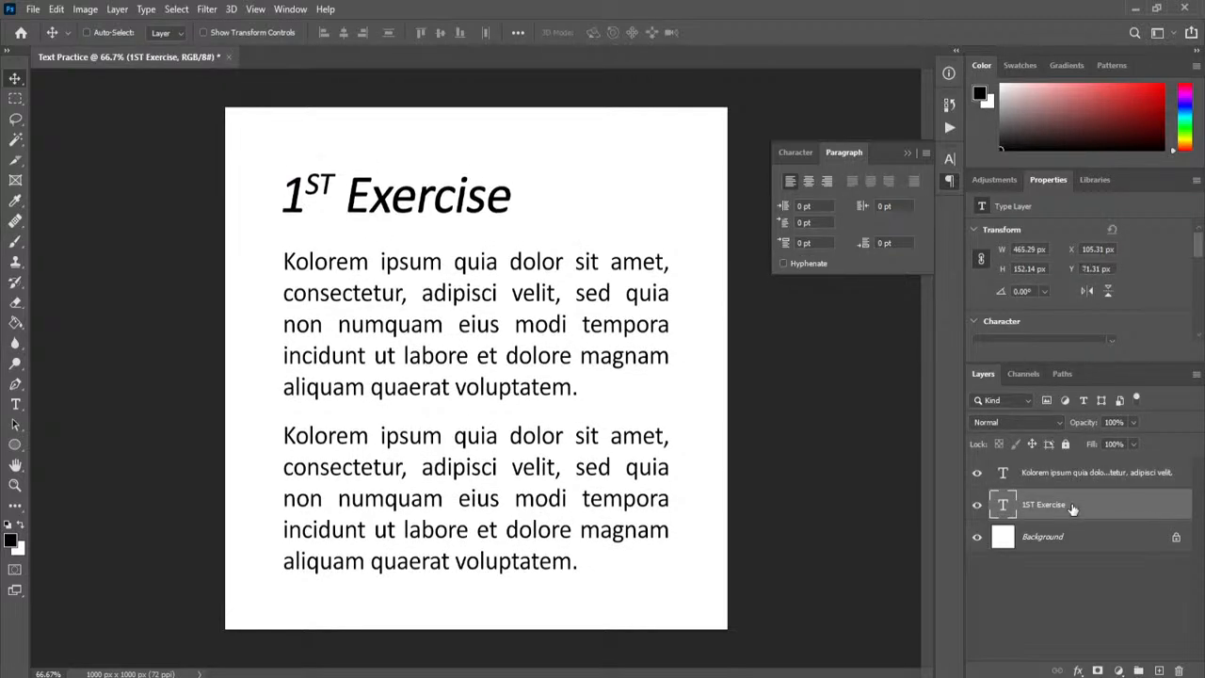
key("shift+Down")
Move the paragraph text up to about Y 250 px and the 1ST Exercise heading up to about Y 91 px
left_click(1069, 480)
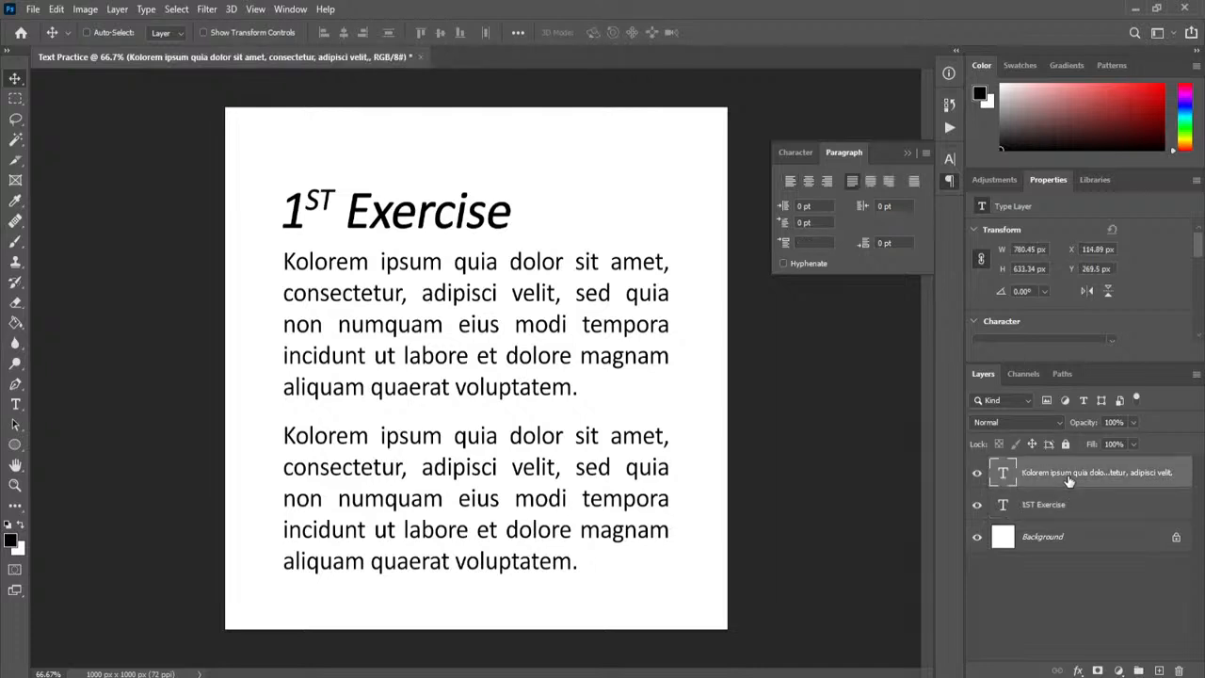
key("shift+Up")
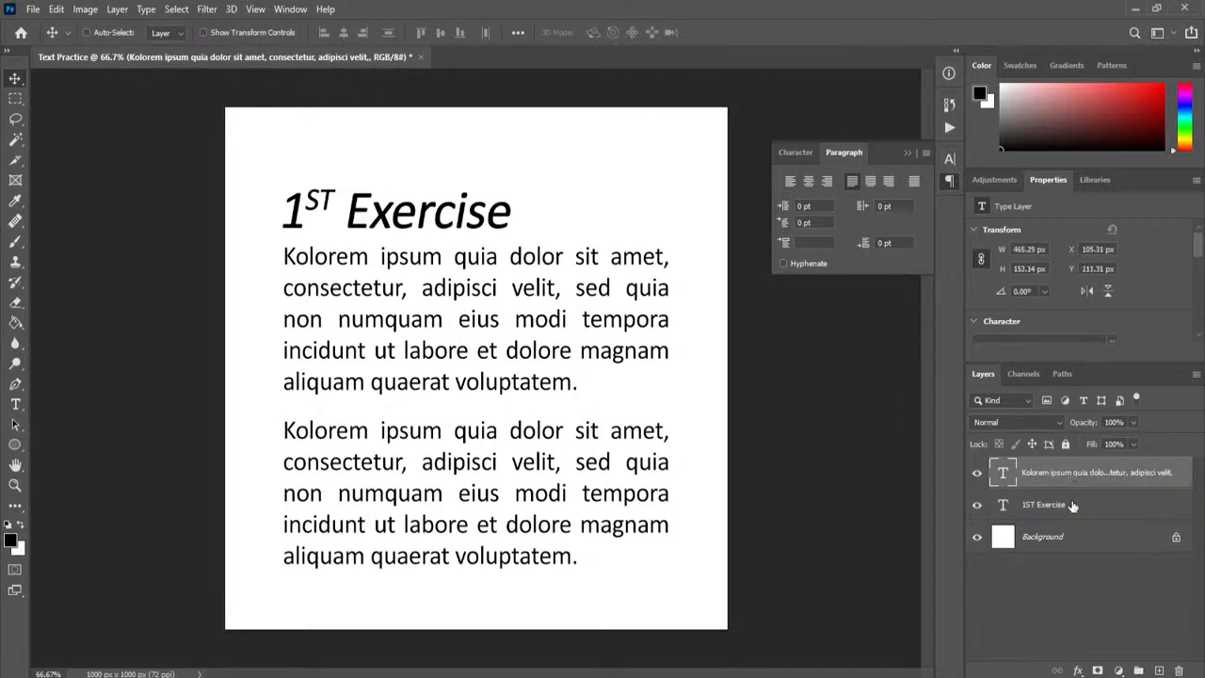
left_click(1072, 506)
key("shift+Up")
key("shift+Up")
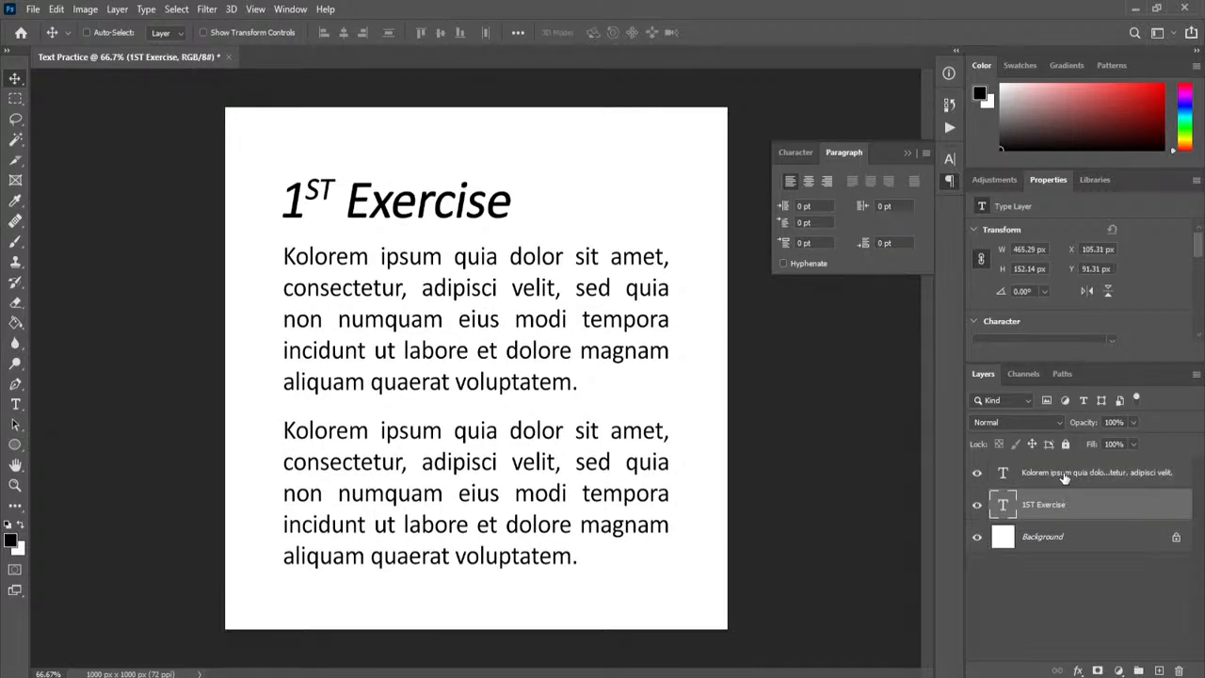
left_click(1075, 488)
key("shift+Up")
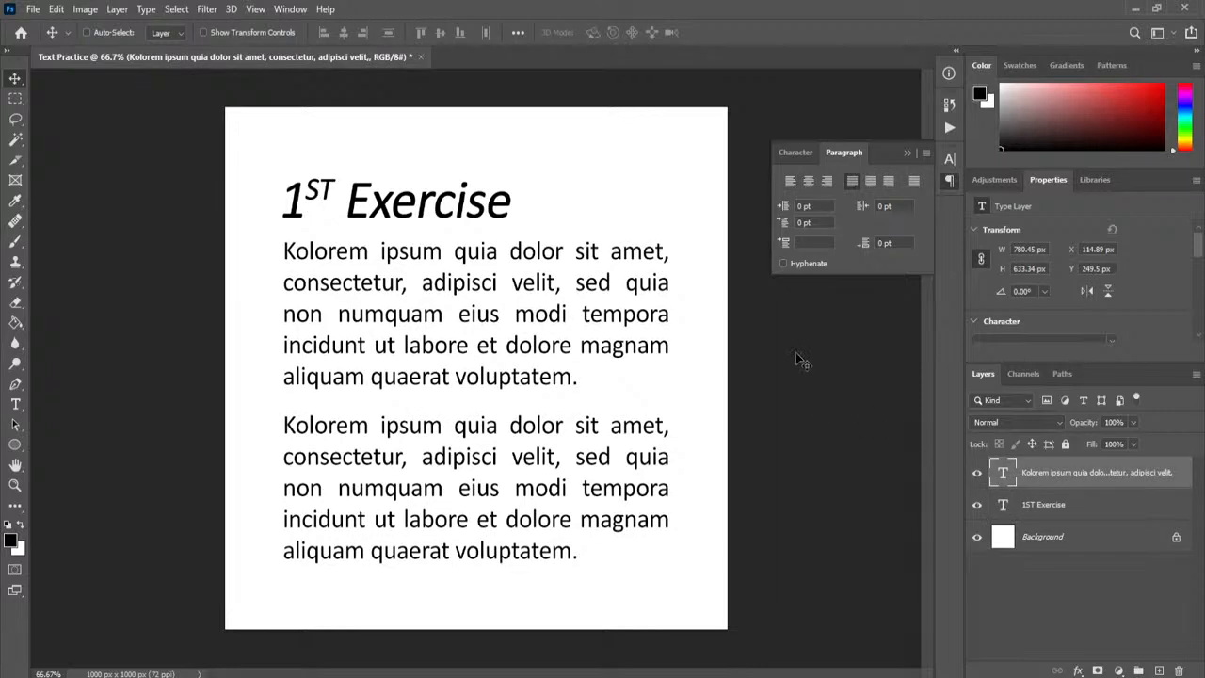
Select both text layers and set the alignment reference to Selection
left_click(1119, 514, "shift")
left_click(518, 33)
left_click(575, 169)
left_click(582, 192)
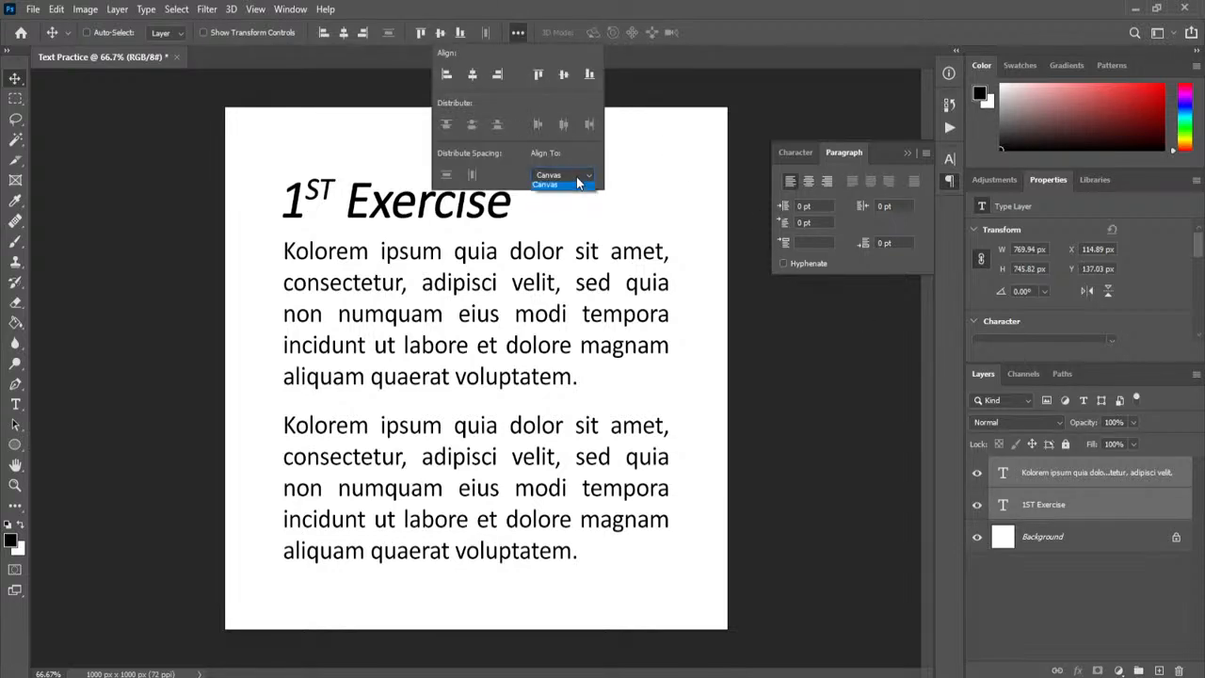
left_click(810, 373)
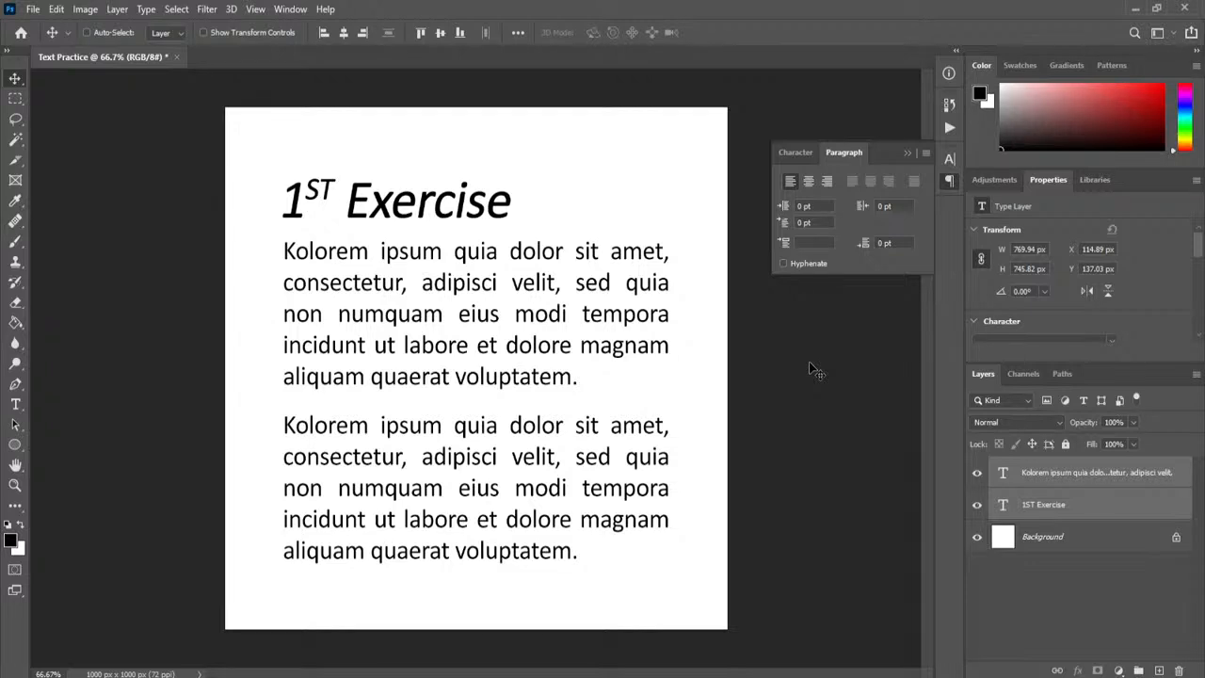
Replace the 1ST Exercise heading text with EXERCISE, commit the edit and return to the Move tool
double_click(1003, 508)
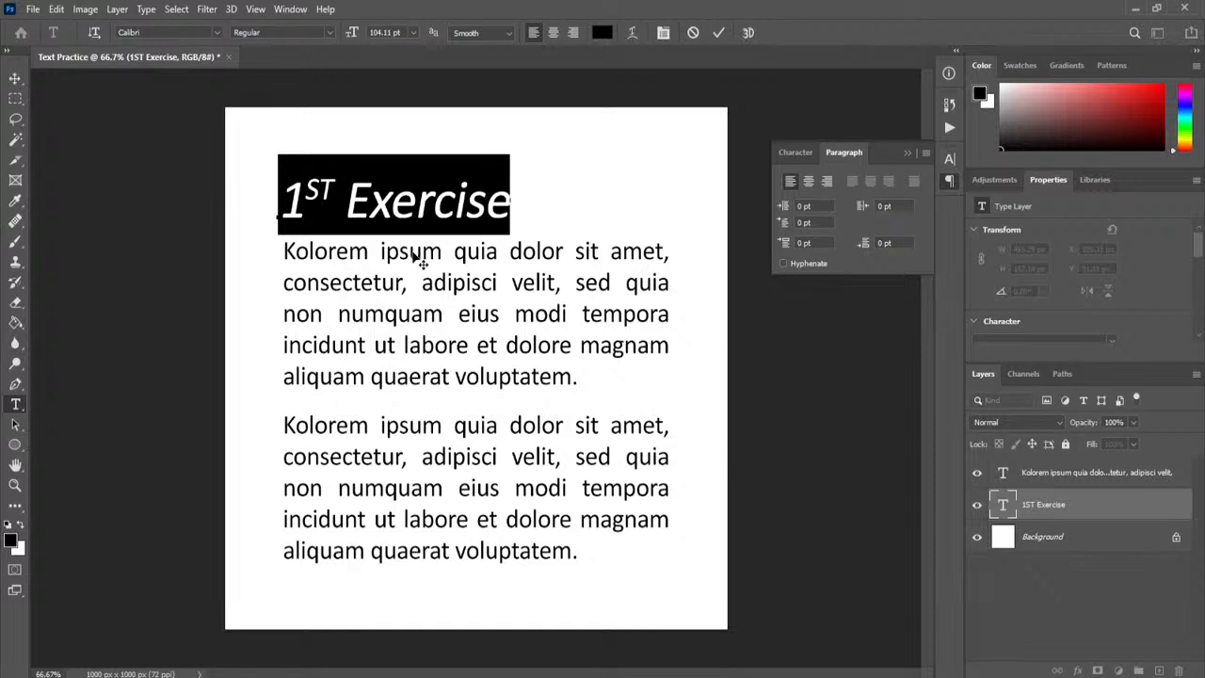
left_click(463, 179)
left_click_drag(513, 210, 248, 209)
type("EX")
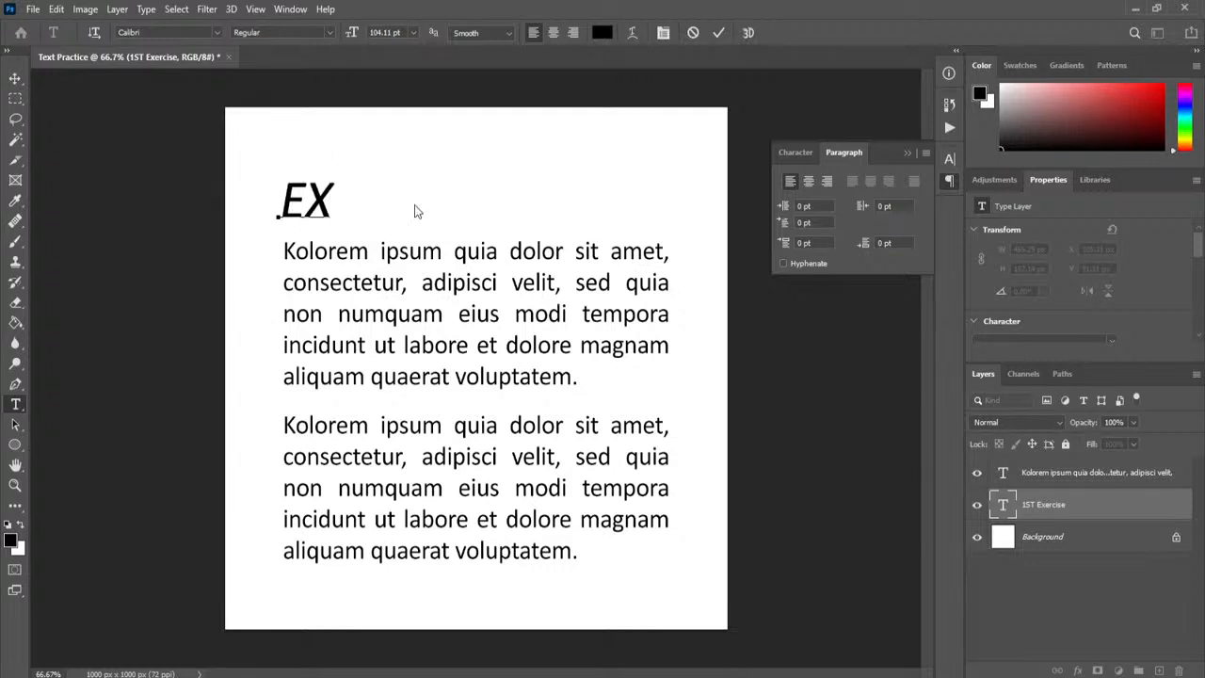
type("ERCISE")
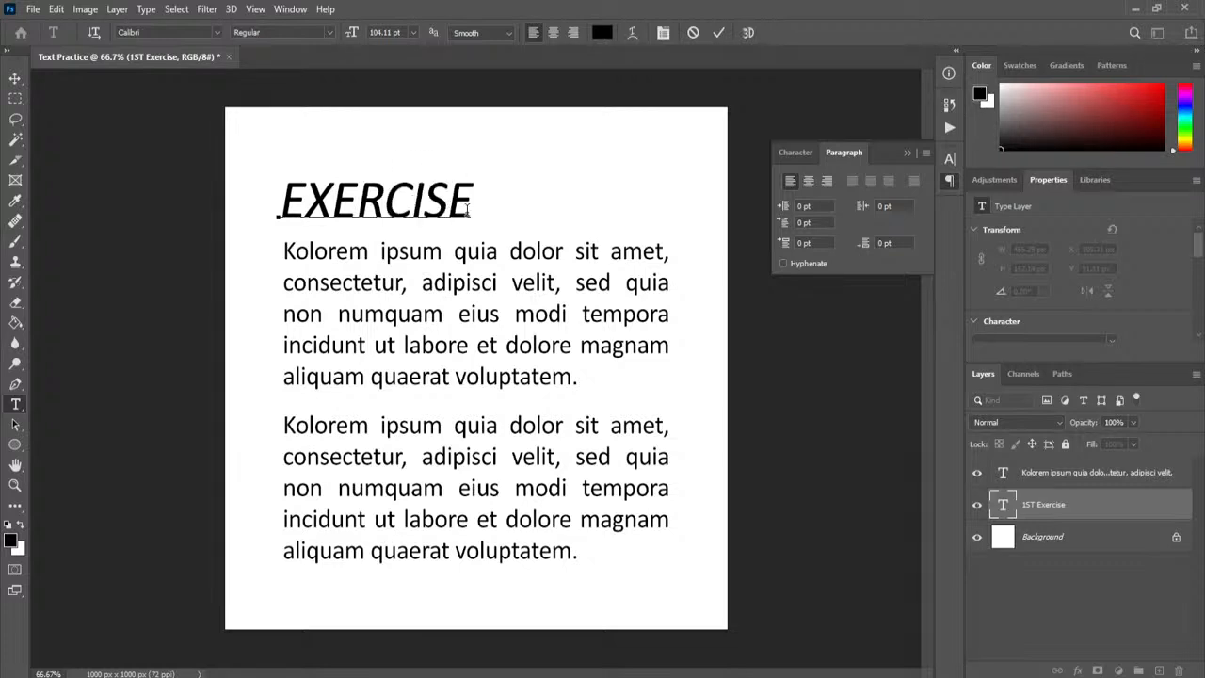
left_click_drag(468, 209, 236, 209)
key("ctrl+Return")
key("v")
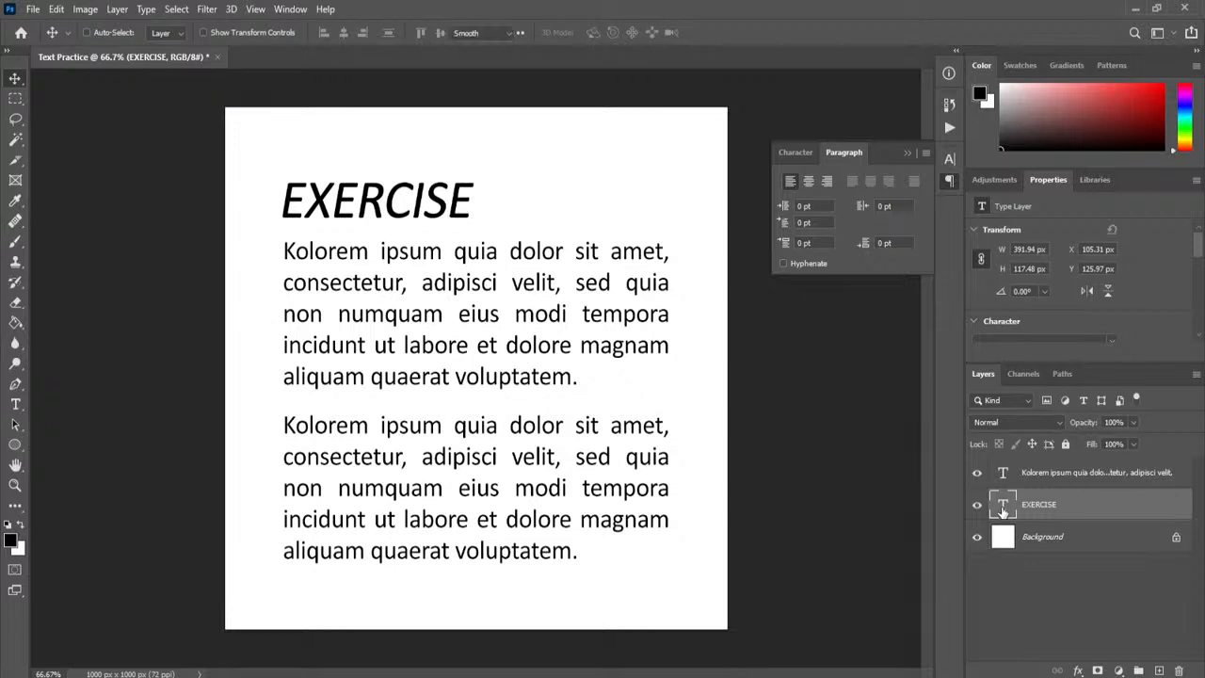
Select the EXERCISE heading text and turn off its faux italic and faux bold
double_click(1003, 507)
left_click(796, 152)
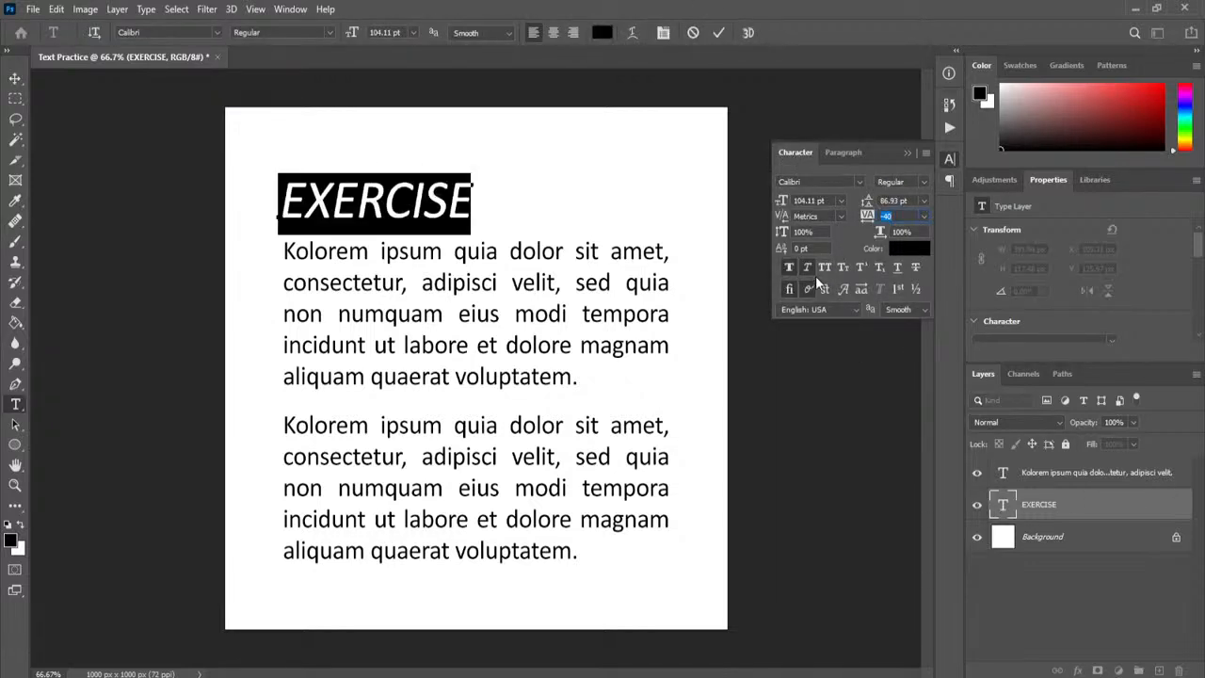
left_click(806, 268)
left_click(791, 266)
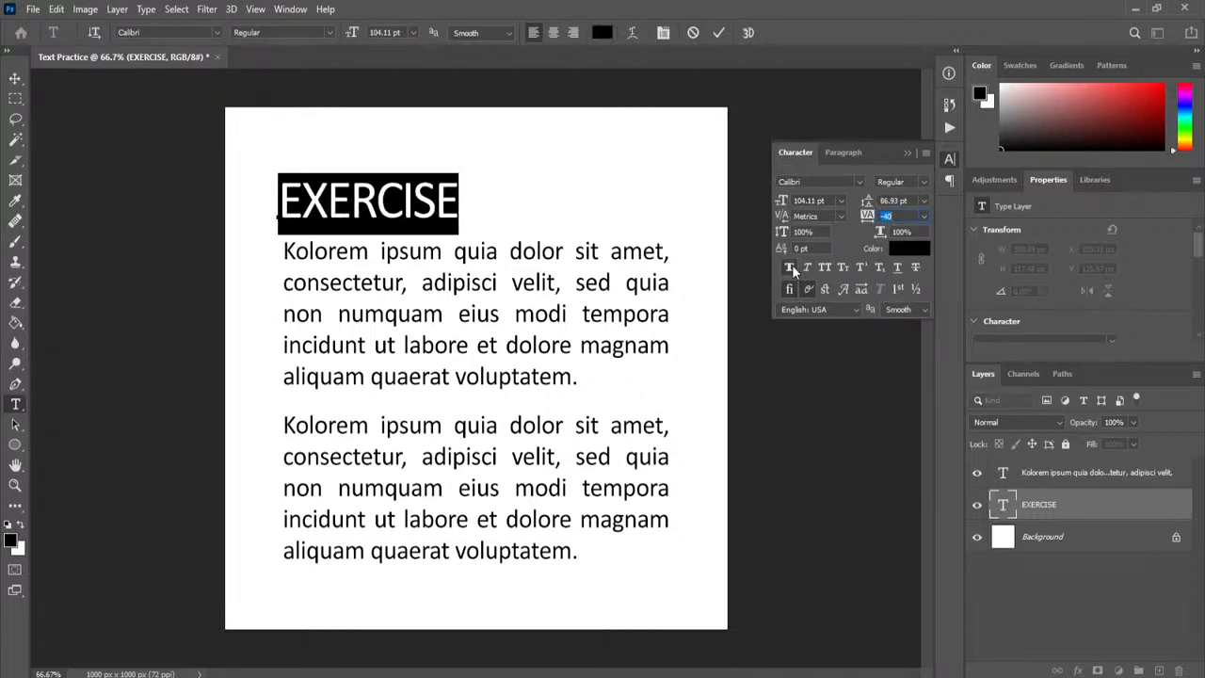
Set the EXERCISE heading's font style to Bold and its size to 123 pt
left_click(843, 184)
left_click(901, 197)
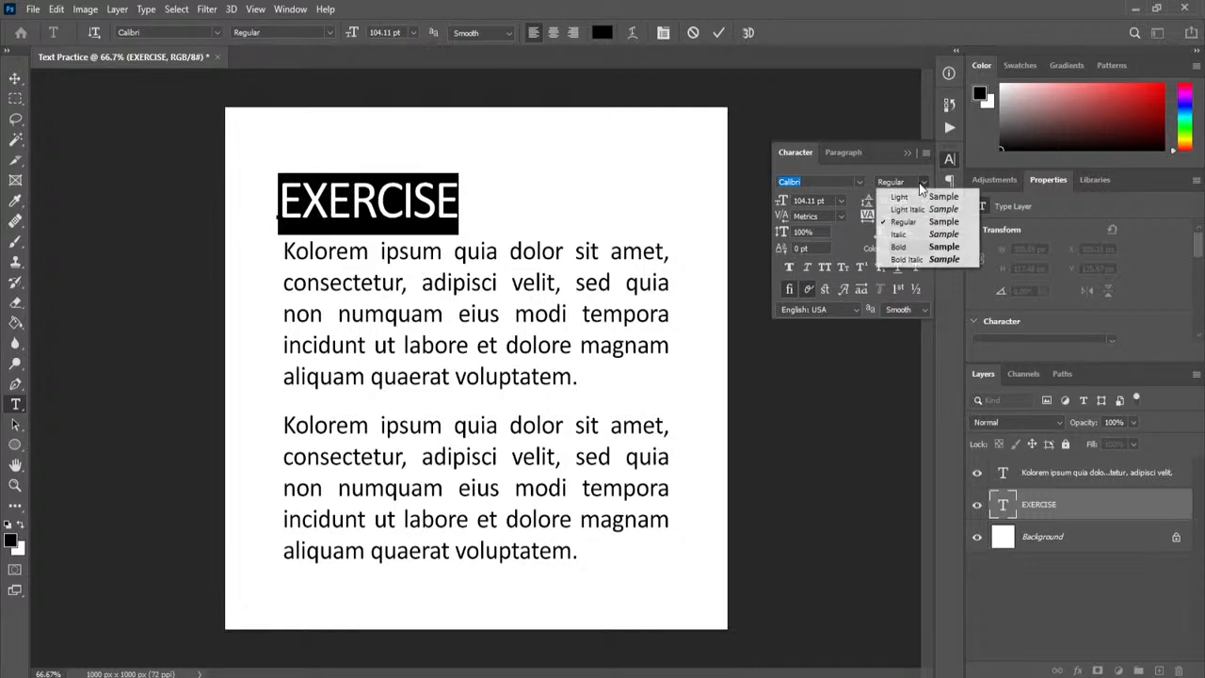
left_click(914, 247)
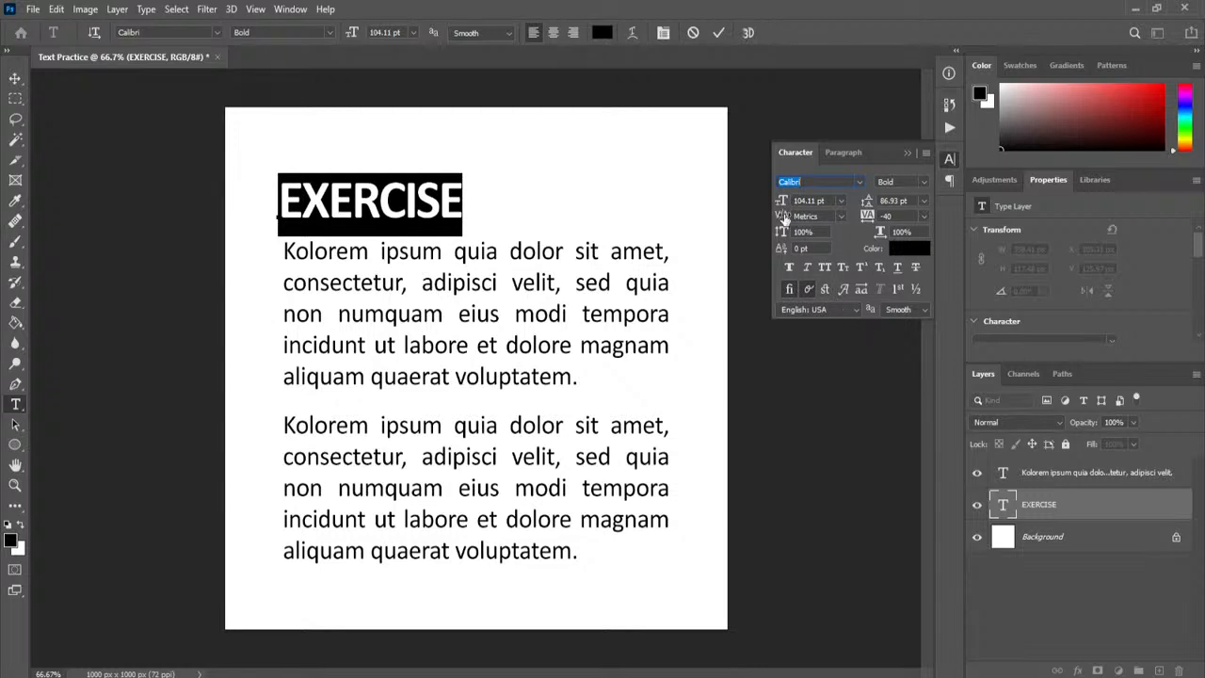
left_click_drag(783, 200, 800, 205)
left_click(697, 8)
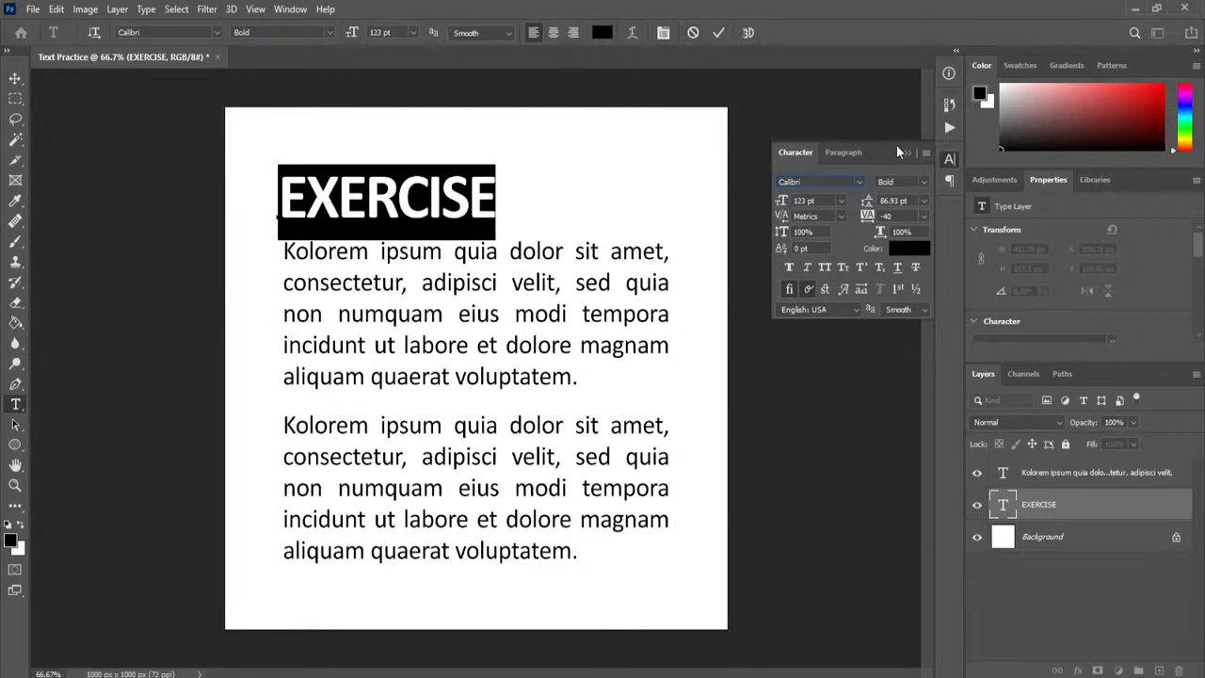
Put away the character settings and start warping the selected EXERCISE heading text with the Arc style
left_click(907, 152)
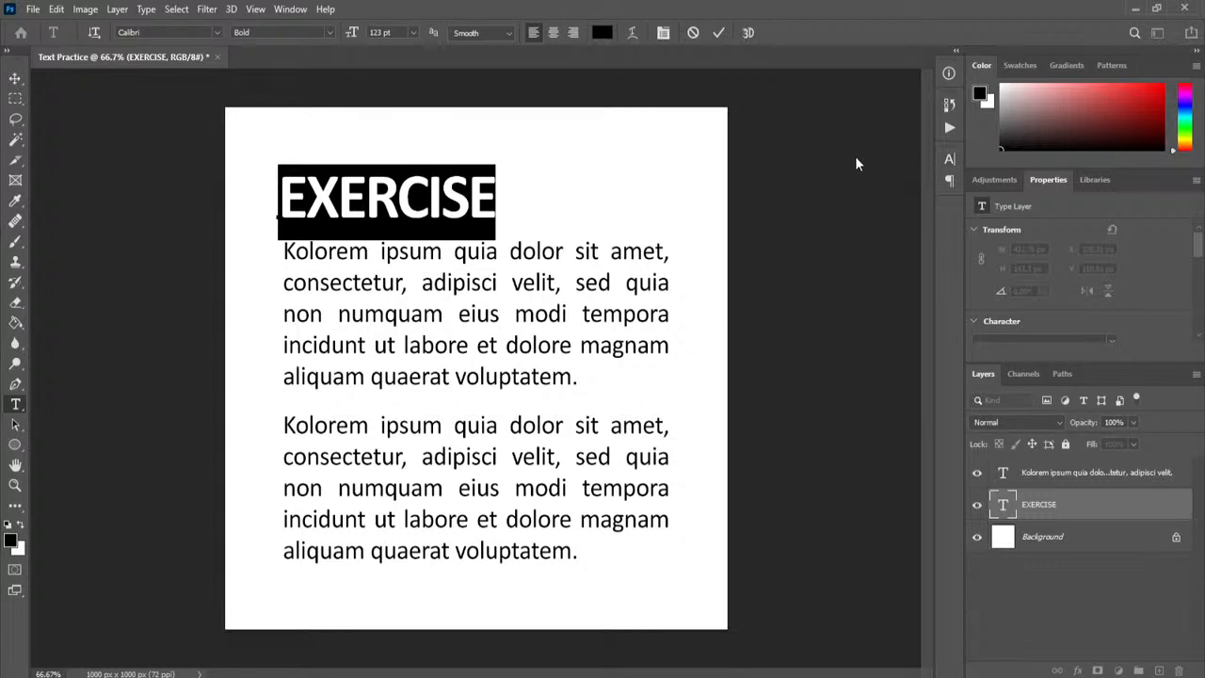
left_click(631, 34)
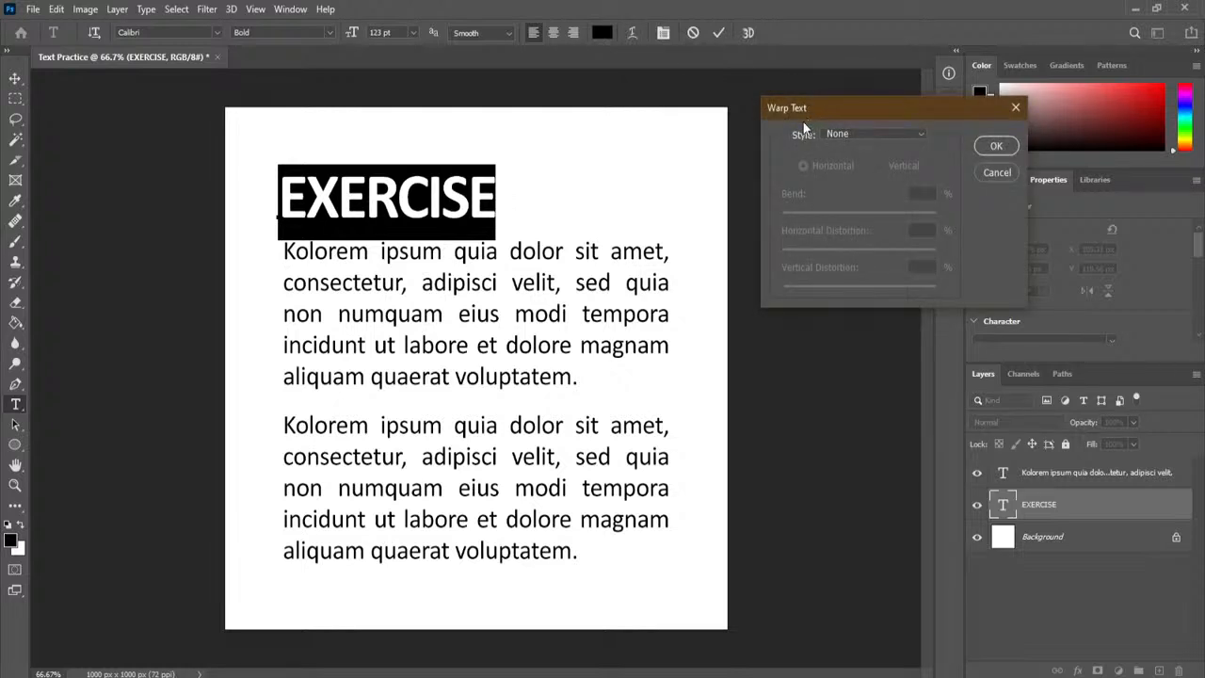
left_click(849, 136)
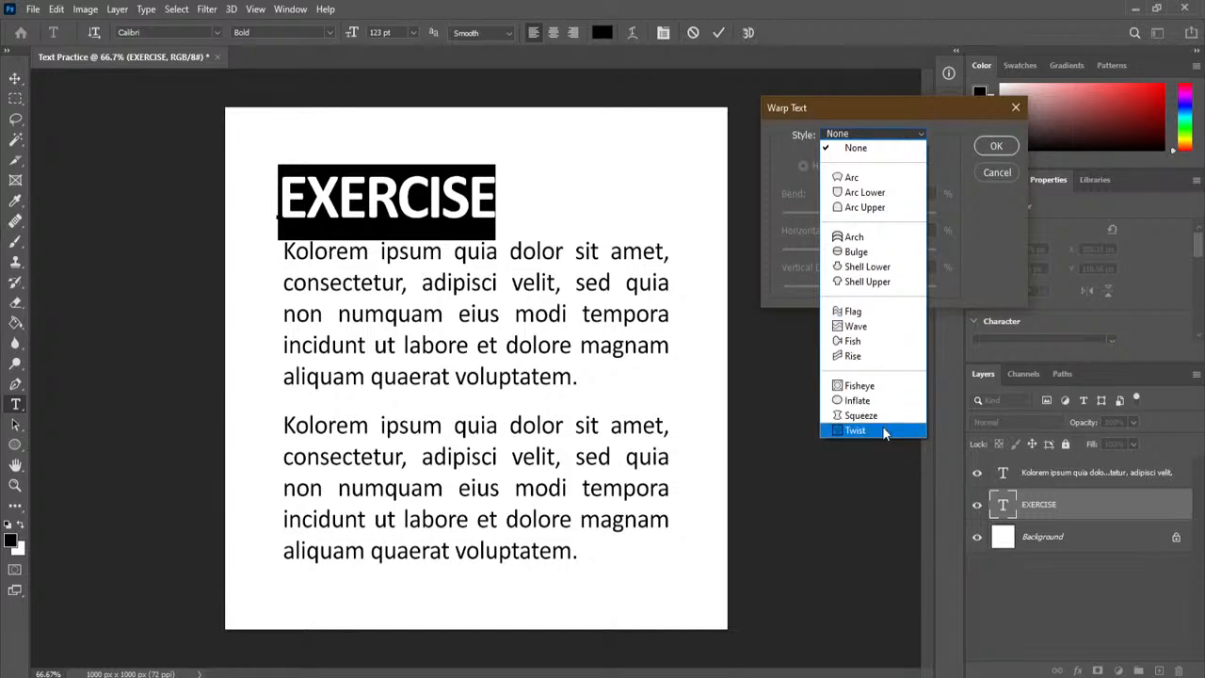
left_click(863, 179)
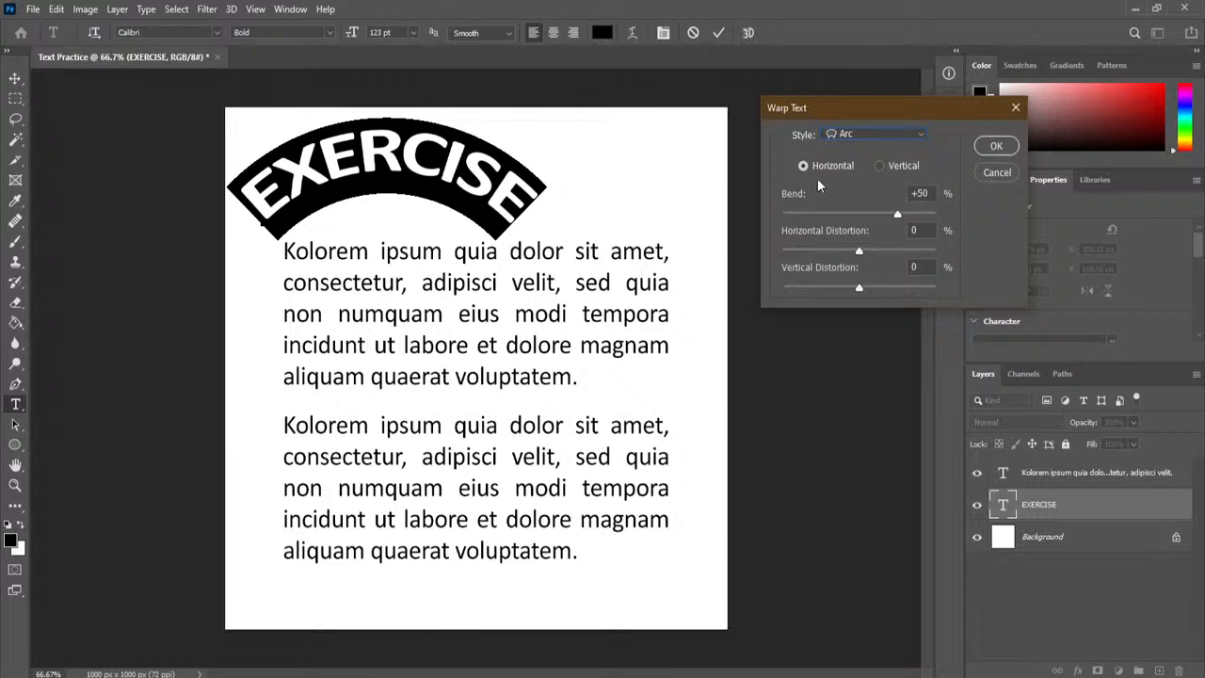
Try the Arc warp vertically, return it to horizontal, and set bend +55%, horizontal distortion -49% and vertical distortion -22%
left_click(891, 169)
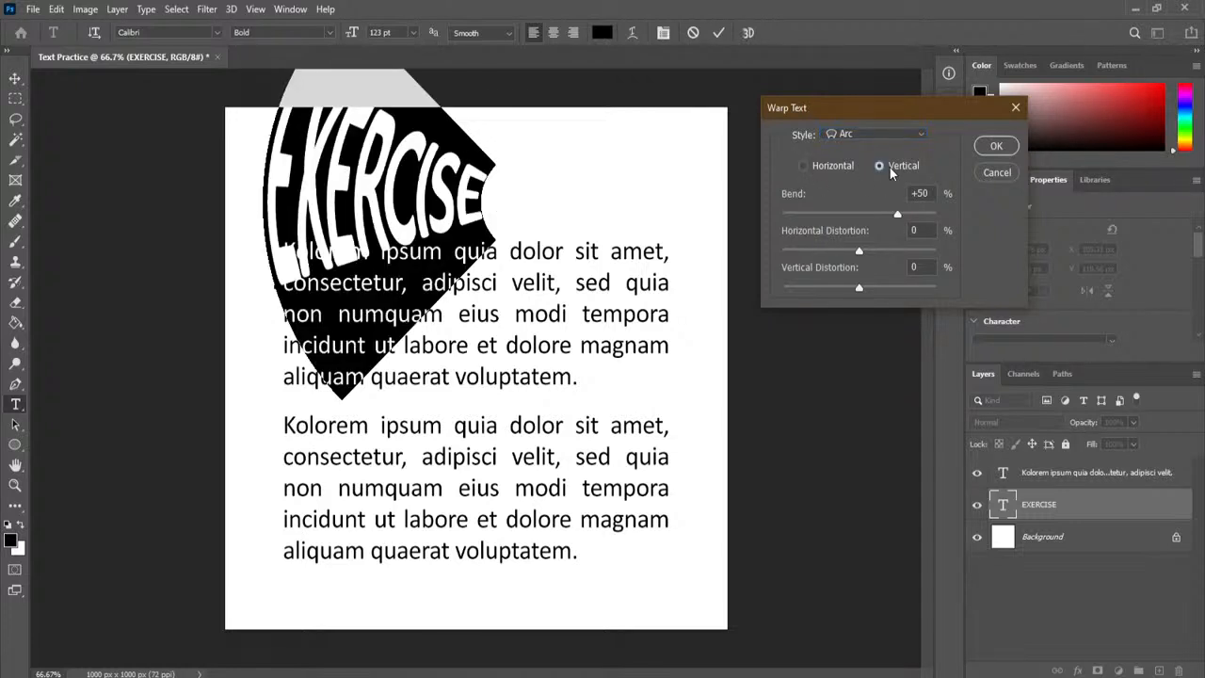
left_click(842, 173)
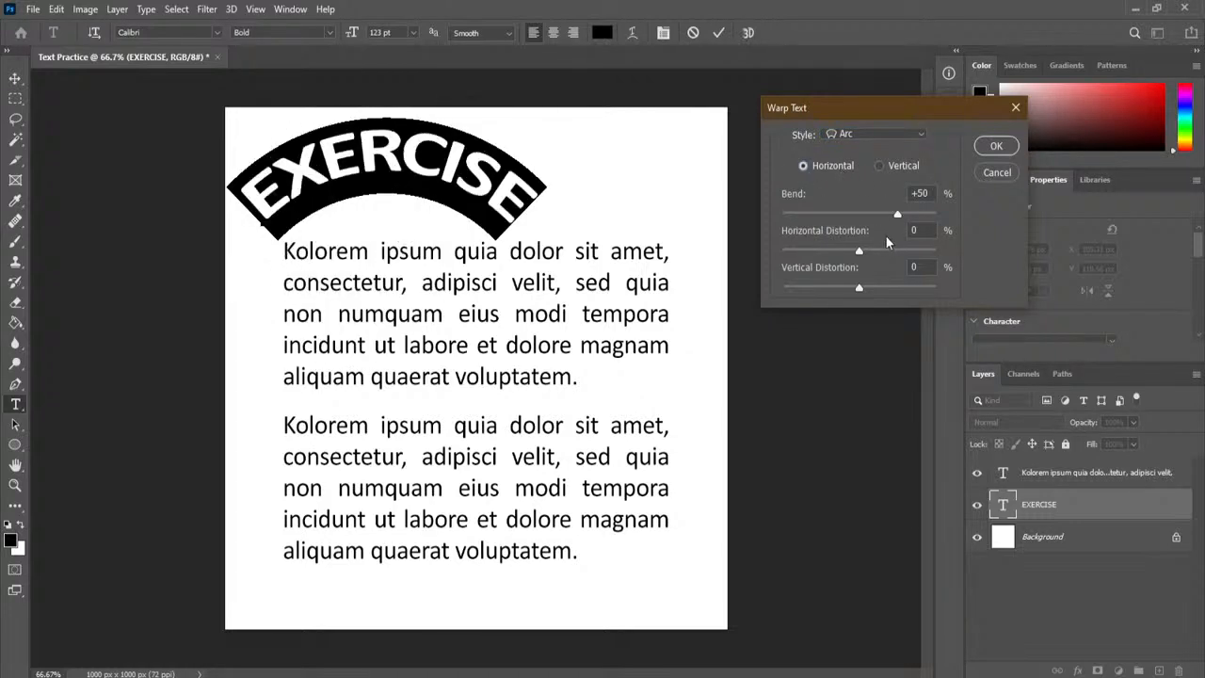
left_click_drag(897, 217, 843, 293)
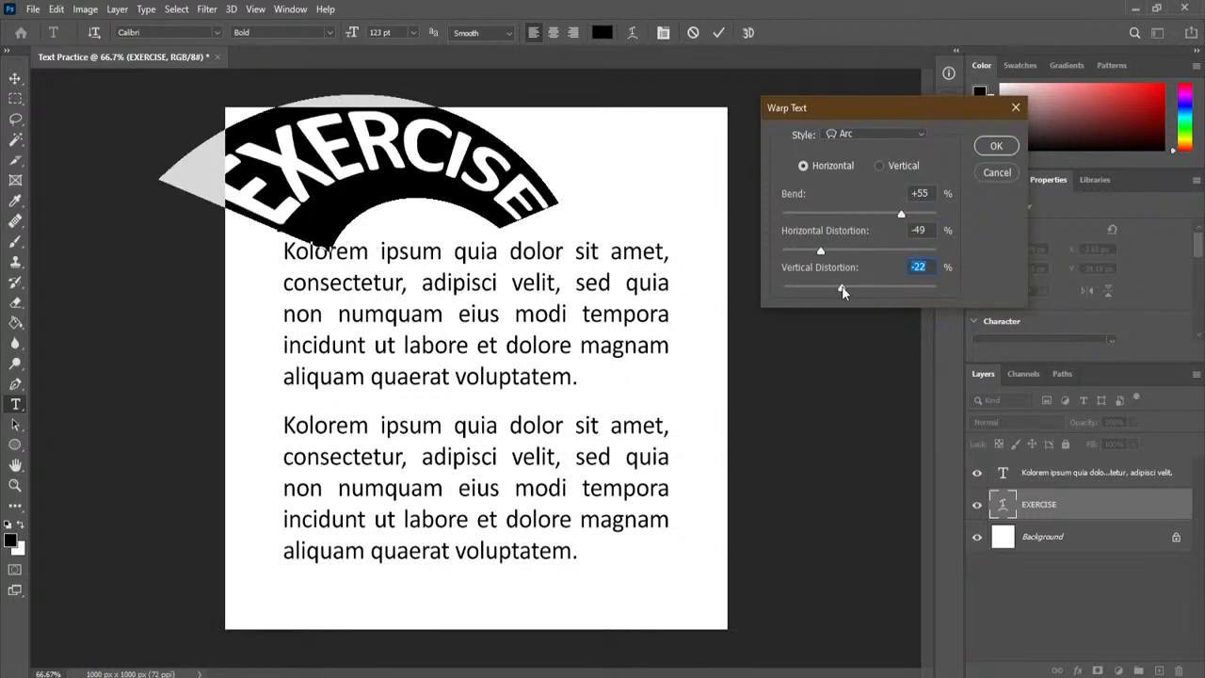
Reset the Arc warp's vertical distortion, horizontal distortion and bend to 0%
type("0")
key("shift+Tab")
type("0")
key("shift+Tab")
type("0")
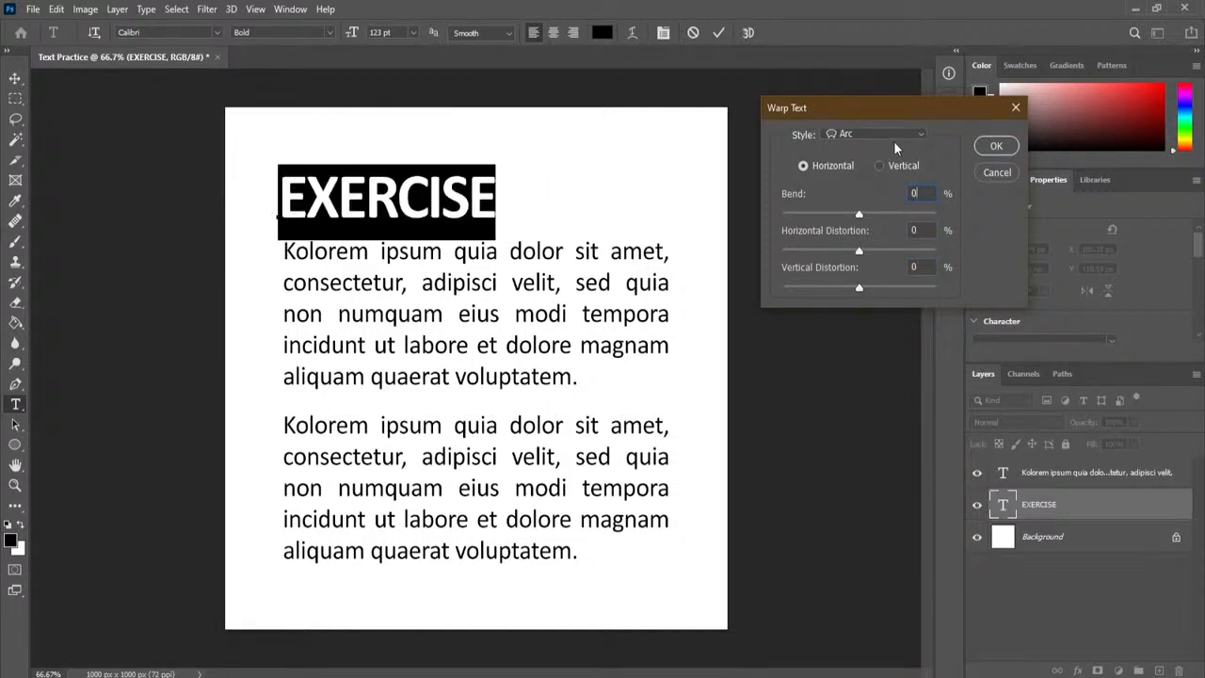
Change the heading's warp style to Arc Lower with a bend of -47%
left_click(879, 140)
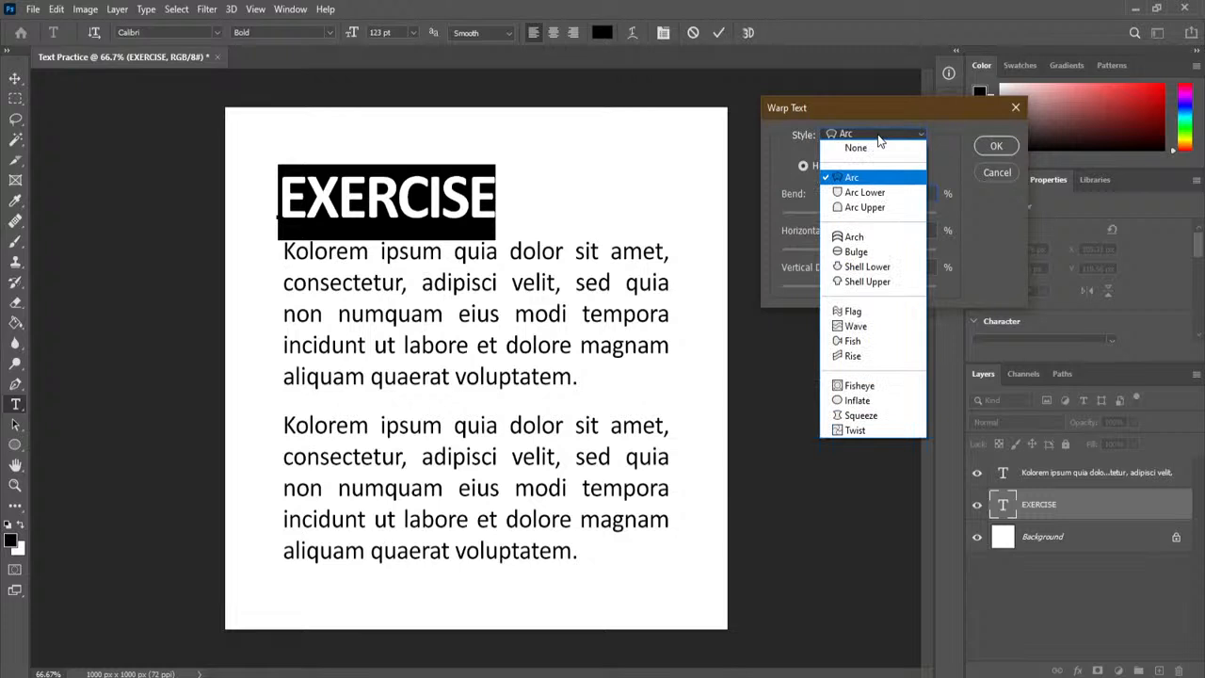
left_click(889, 192)
left_click_drag(863, 219, 824, 217)
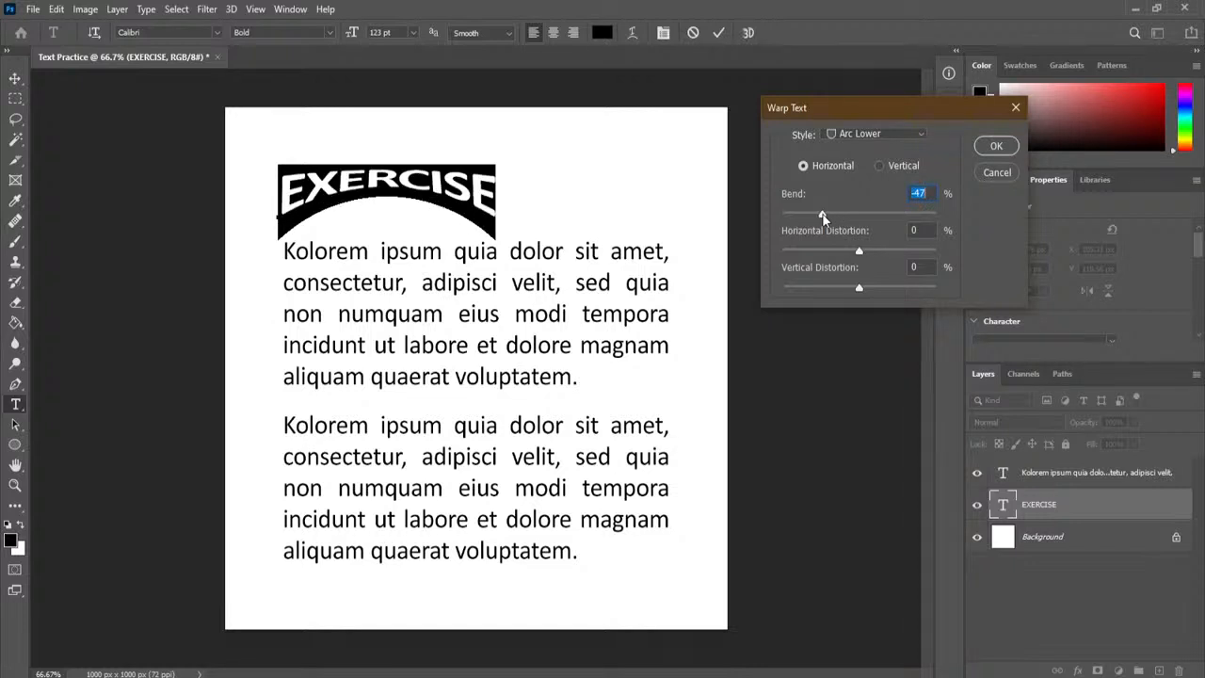
Try the Wave warp style on the EXERCISE heading with a bend of +71%
left_click(899, 135)
left_click(876, 328)
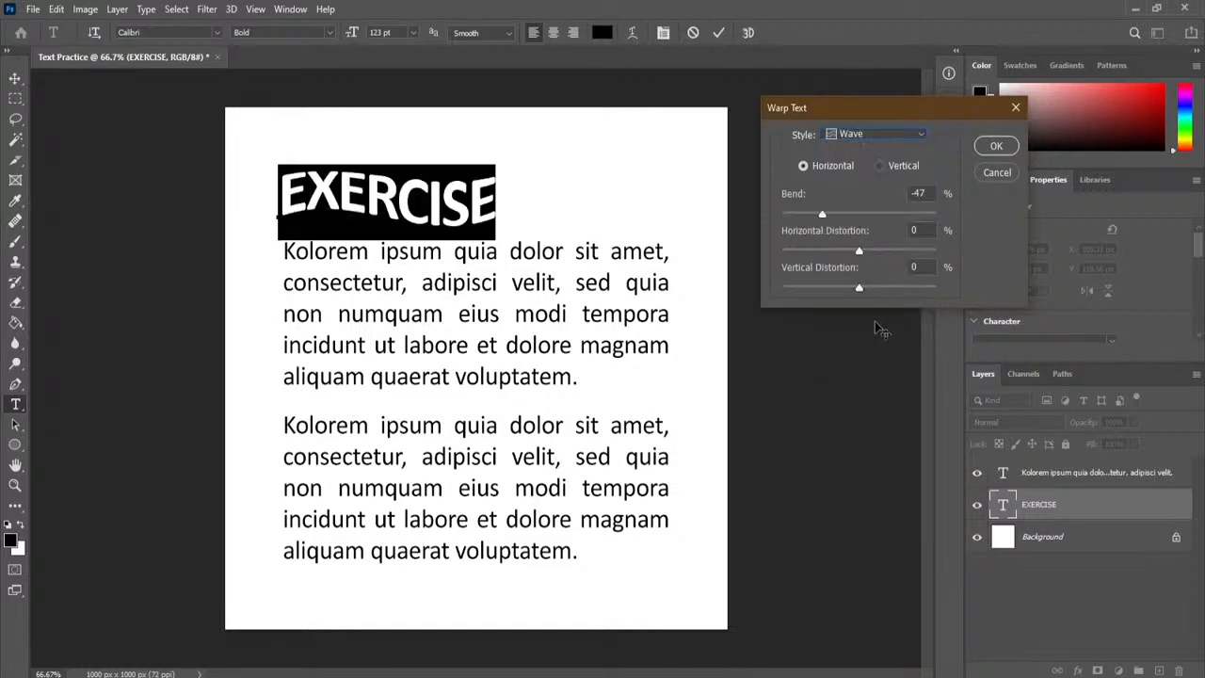
left_click_drag(826, 216, 913, 215)
Preview the Arch, Arc, Arc Lower and Arc Upper warp styles on the EXERCISE heading
left_click(890, 132)
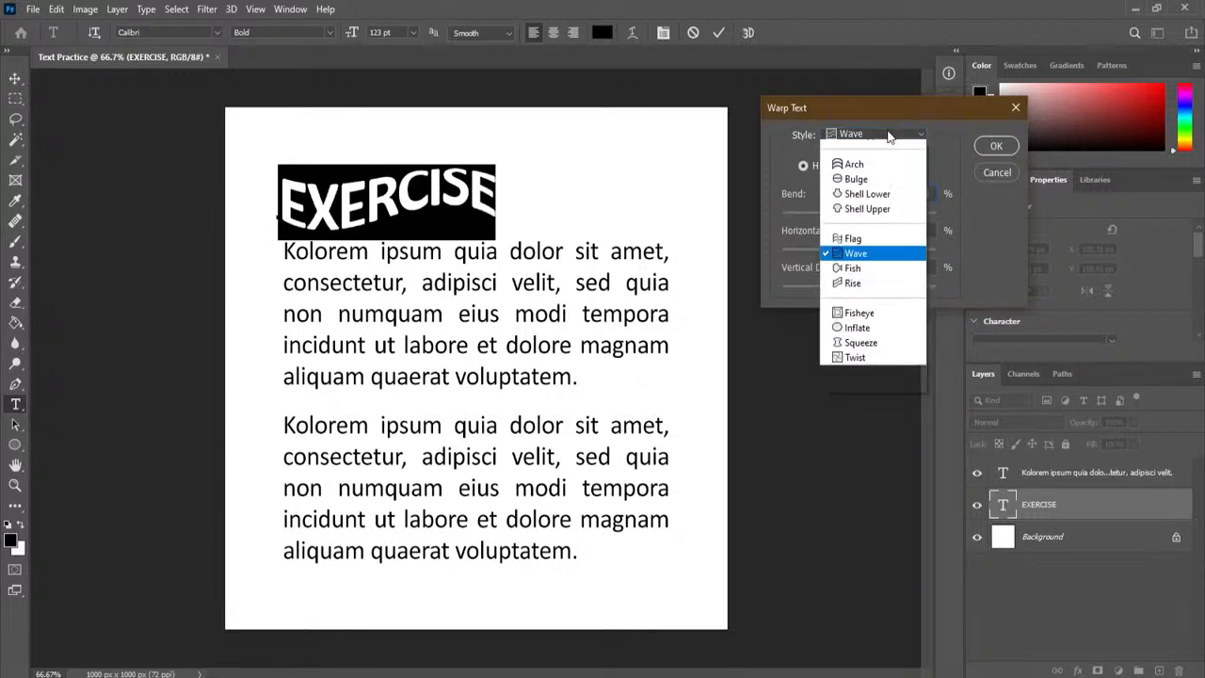
left_click(856, 239)
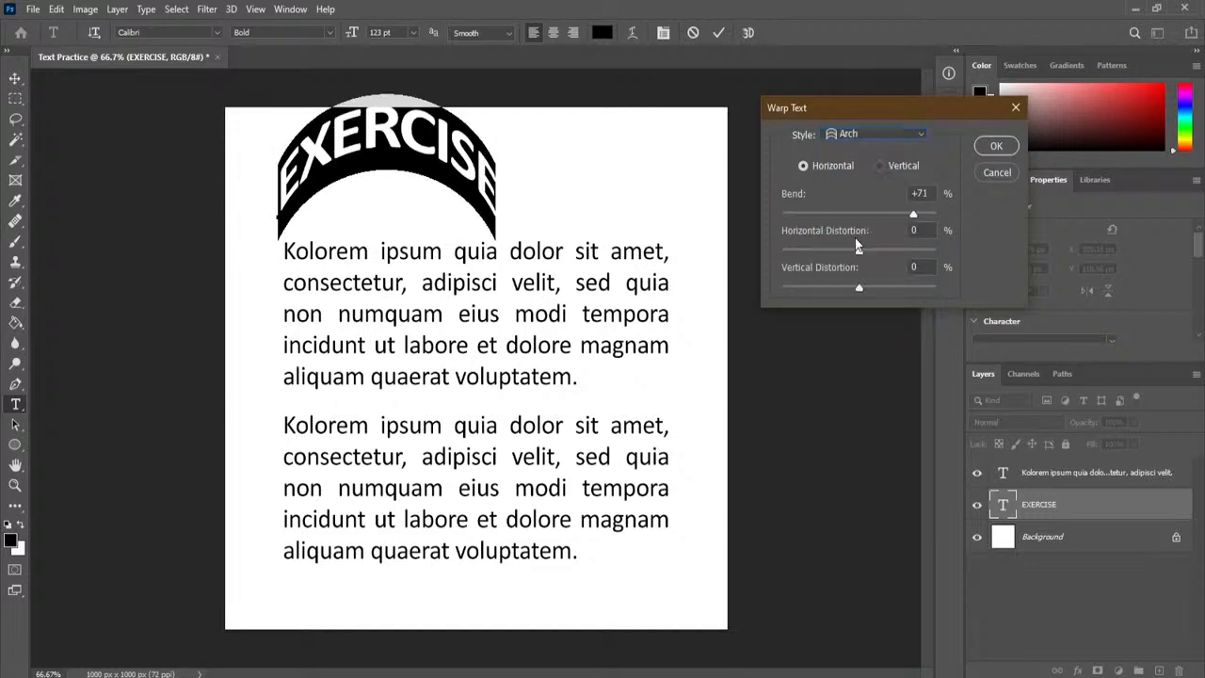
left_click(910, 139)
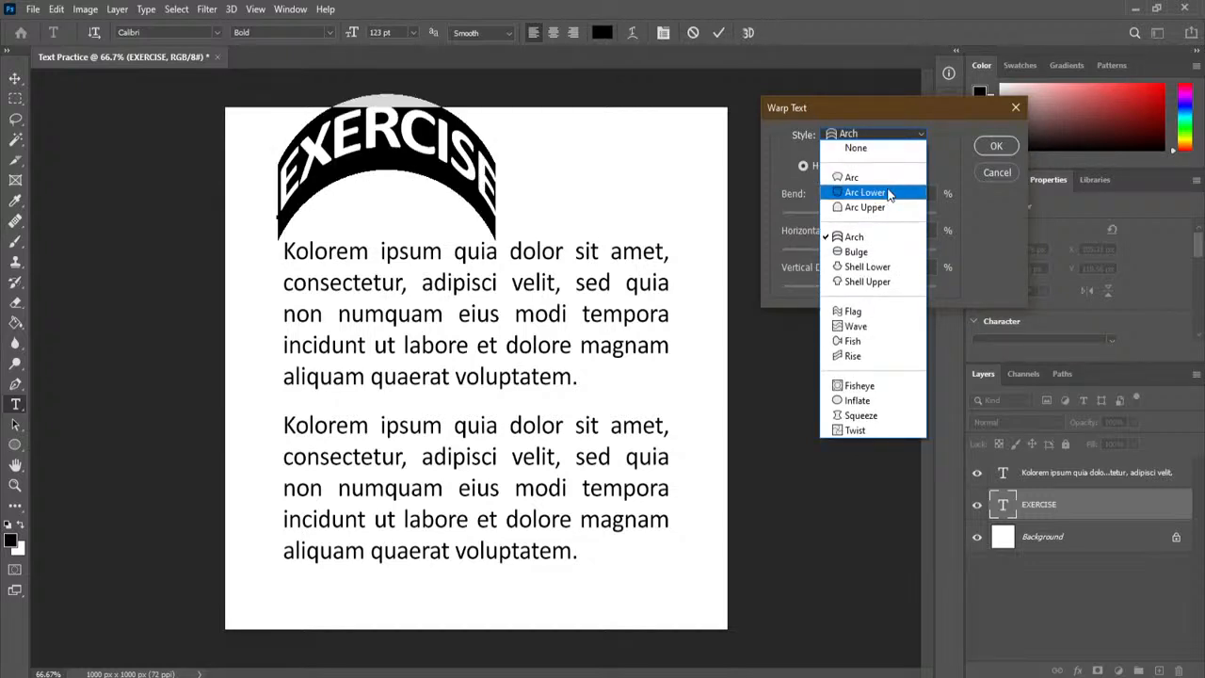
left_click(893, 178)
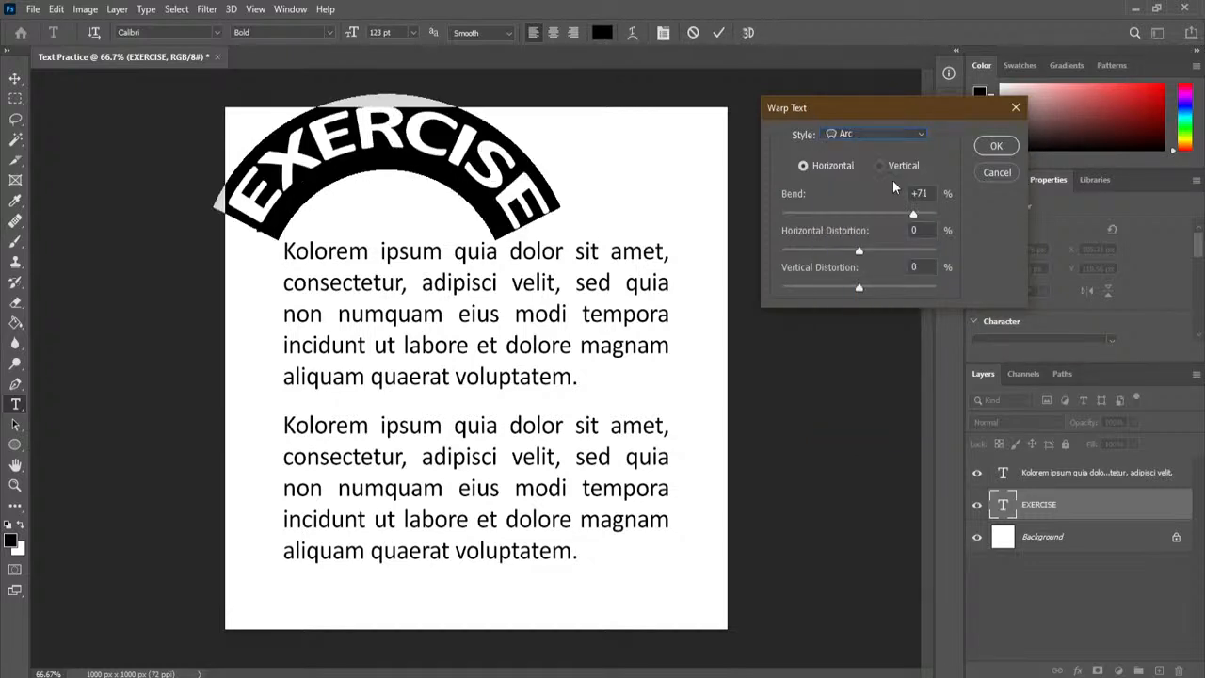
left_click(870, 135)
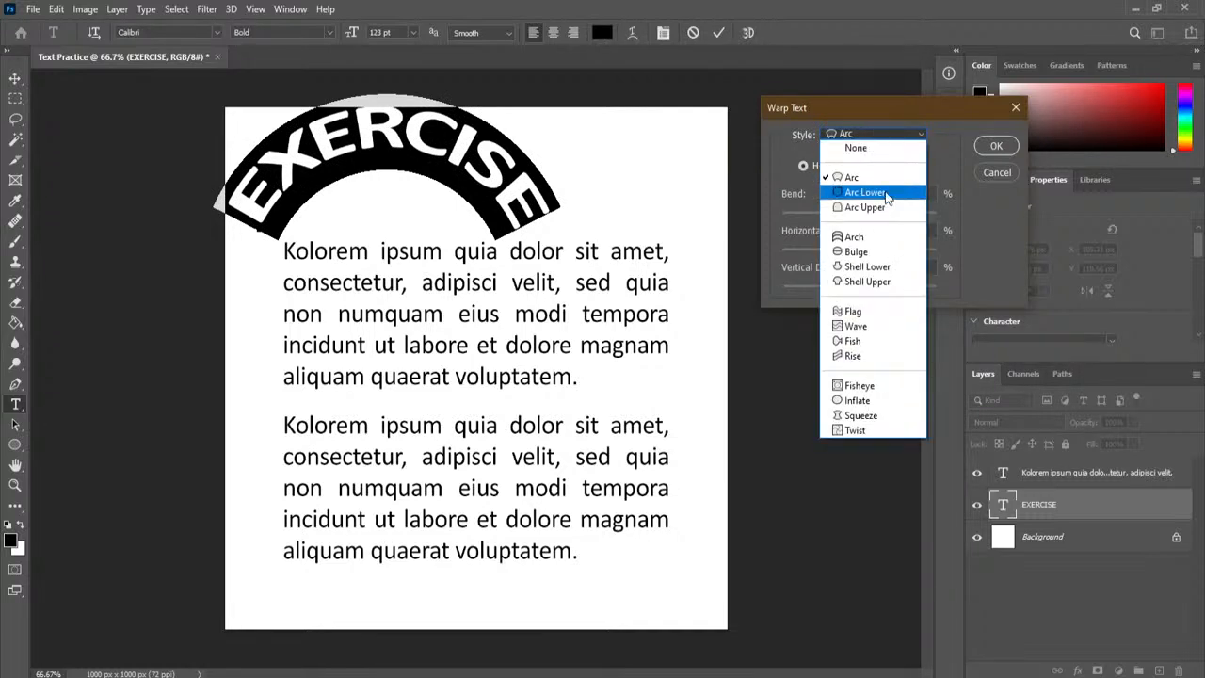
left_click(883, 193)
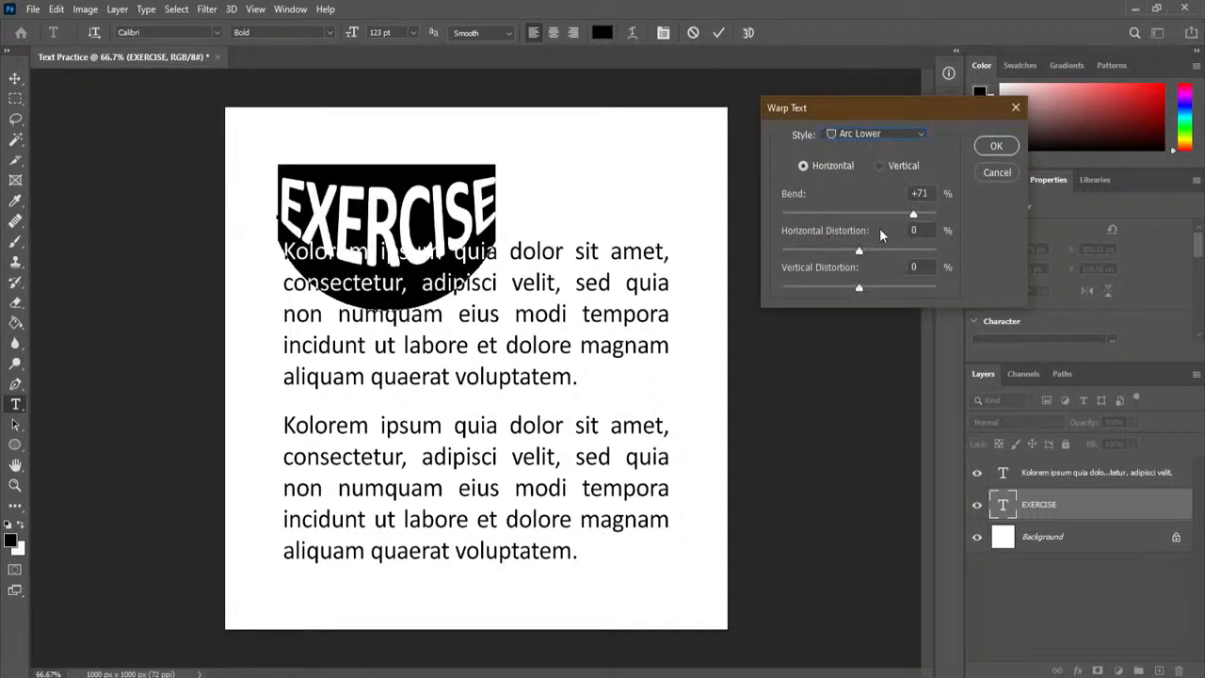
left_click(861, 134)
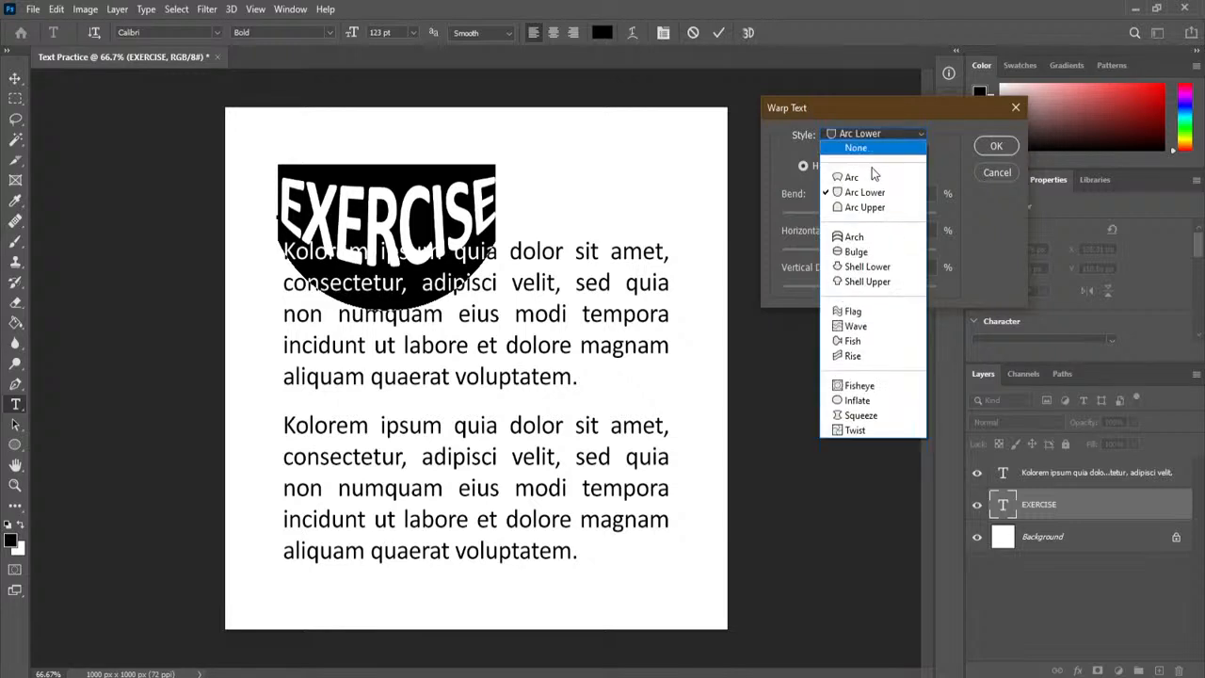
left_click(882, 208)
Apply the Arc Lower warp with a -47% bend to the EXERCISE heading and move the heading to the centre above the paragraphs
left_click(870, 143)
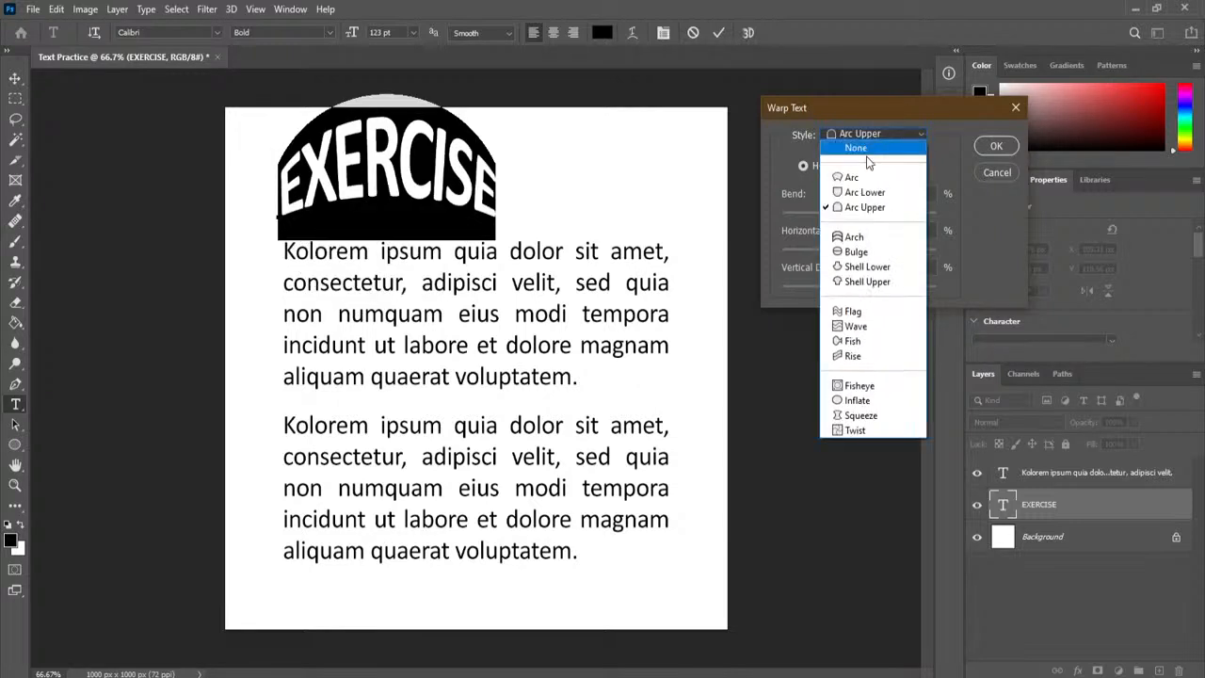
left_click(883, 194)
mouse_move(828, 215)
left_mouse_down()
mouse_move(804, 209)
mouse_move(840, 219)
mouse_move(822, 215)
left_mouse_up()
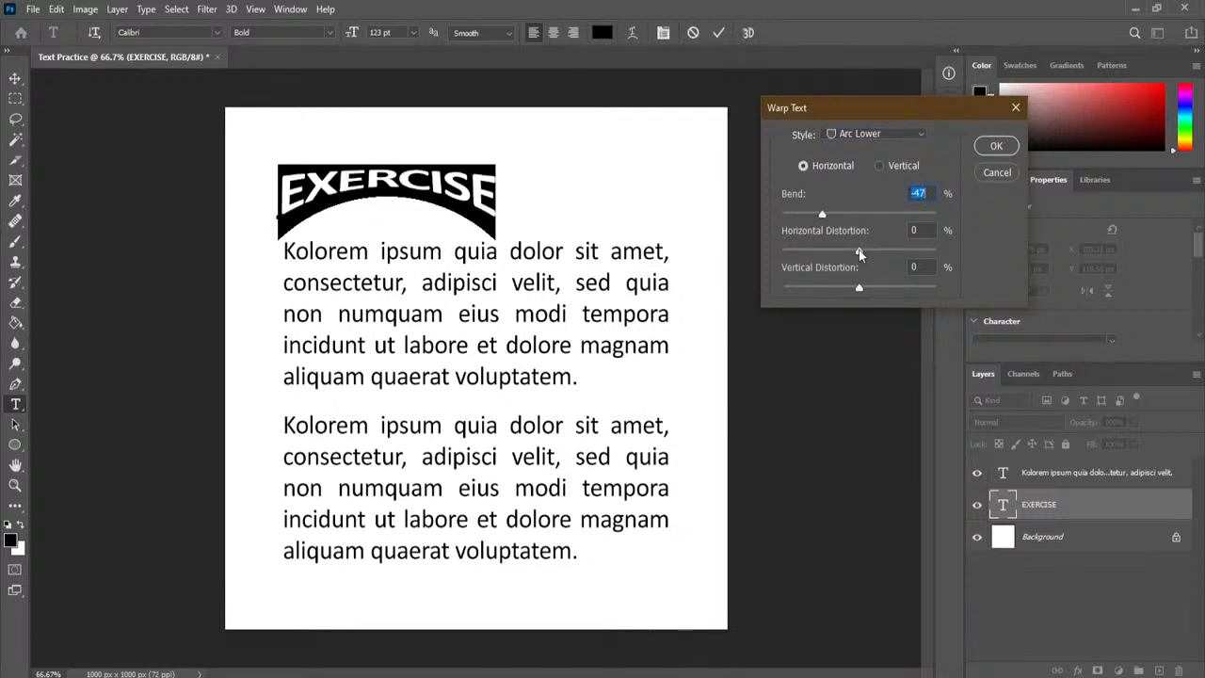
left_click(995, 147)
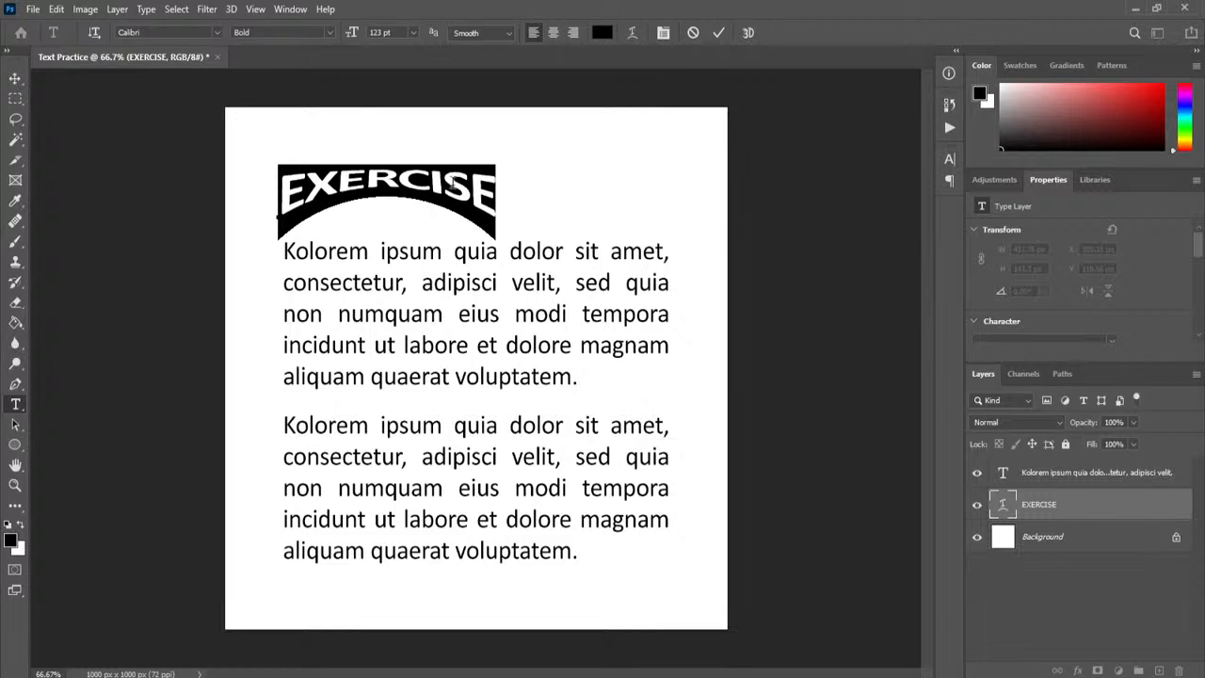
left_click(15, 78)
left_click_drag(433, 193, 557, 195)
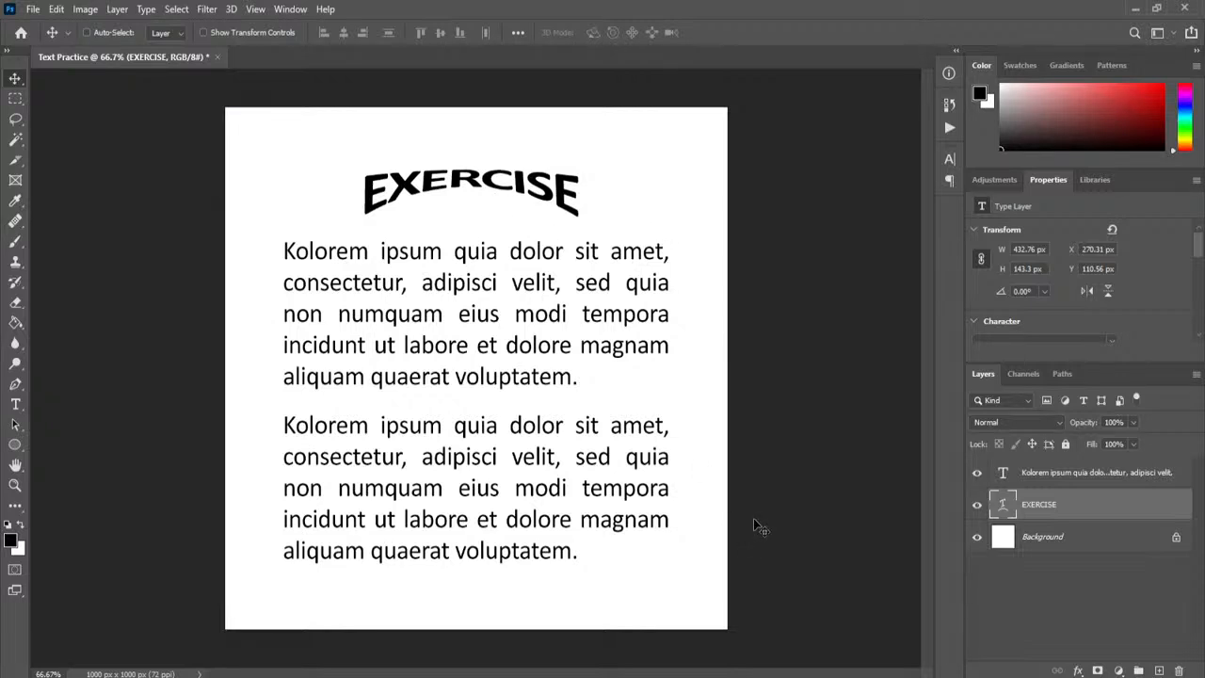
Create a new 1000 x 1000 px document at 72 pixels/inch in RGB Color with a white background
left_click(32, 8)
left_click(44, 26)
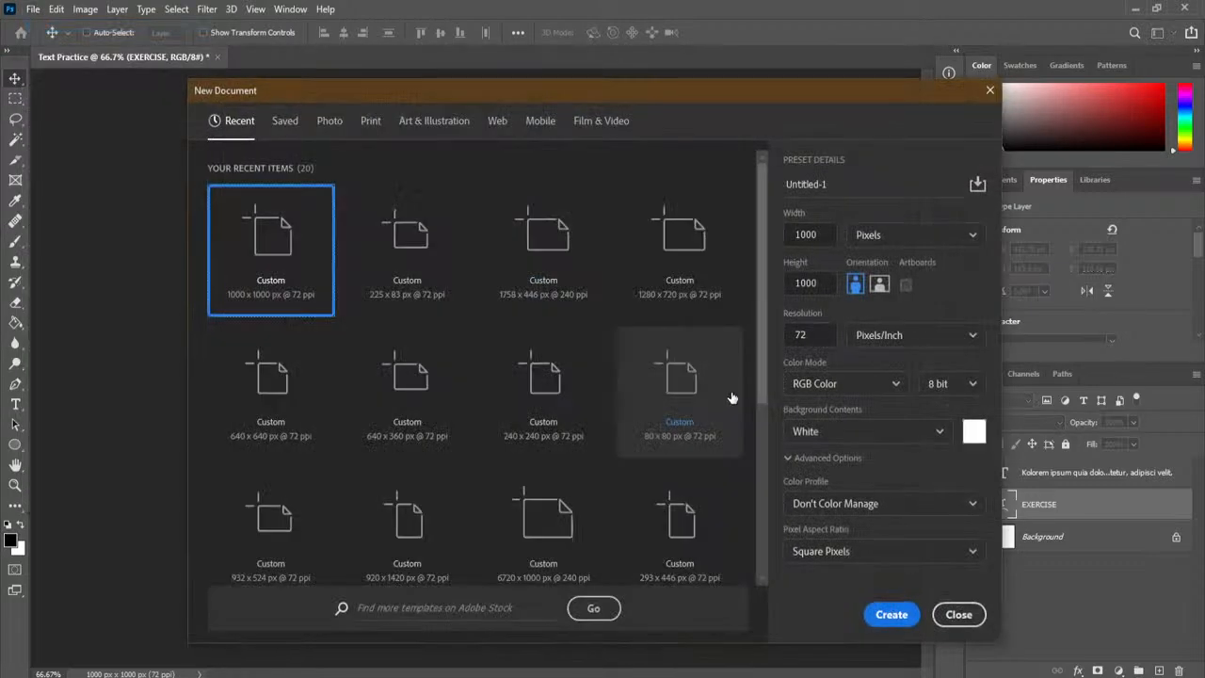
left_click(891, 615)
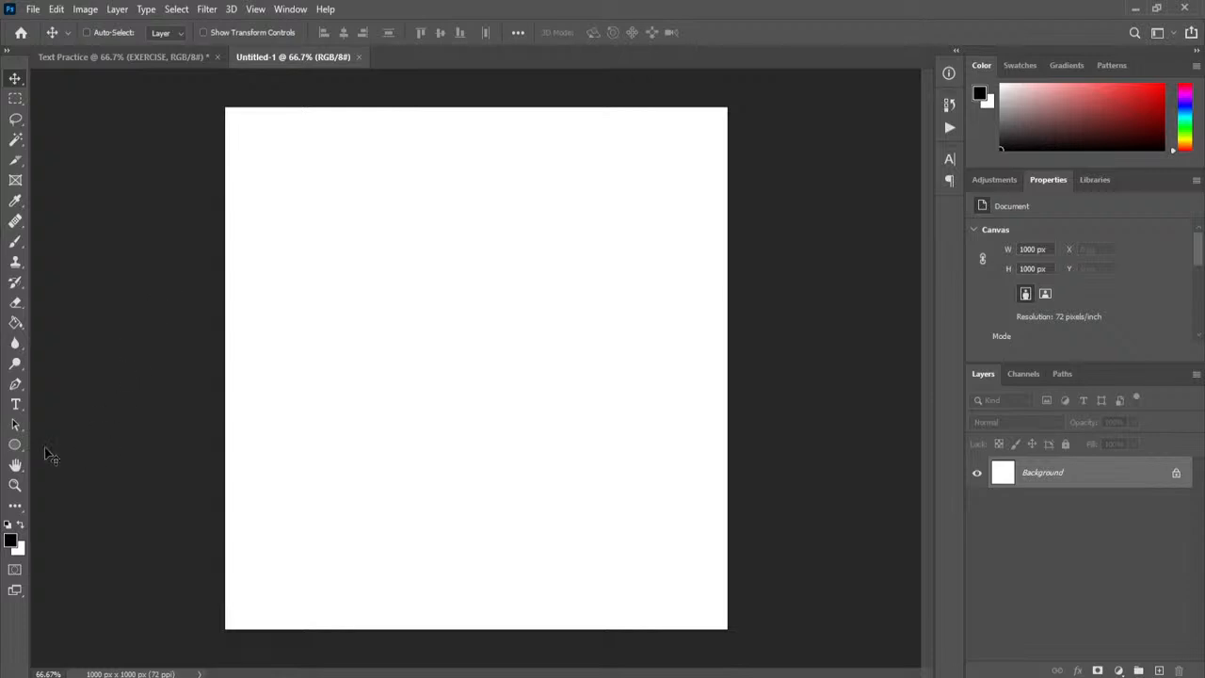
Add the text LOGO near the middle of the blank canvas
left_click(15, 404)
left_click(392, 340)
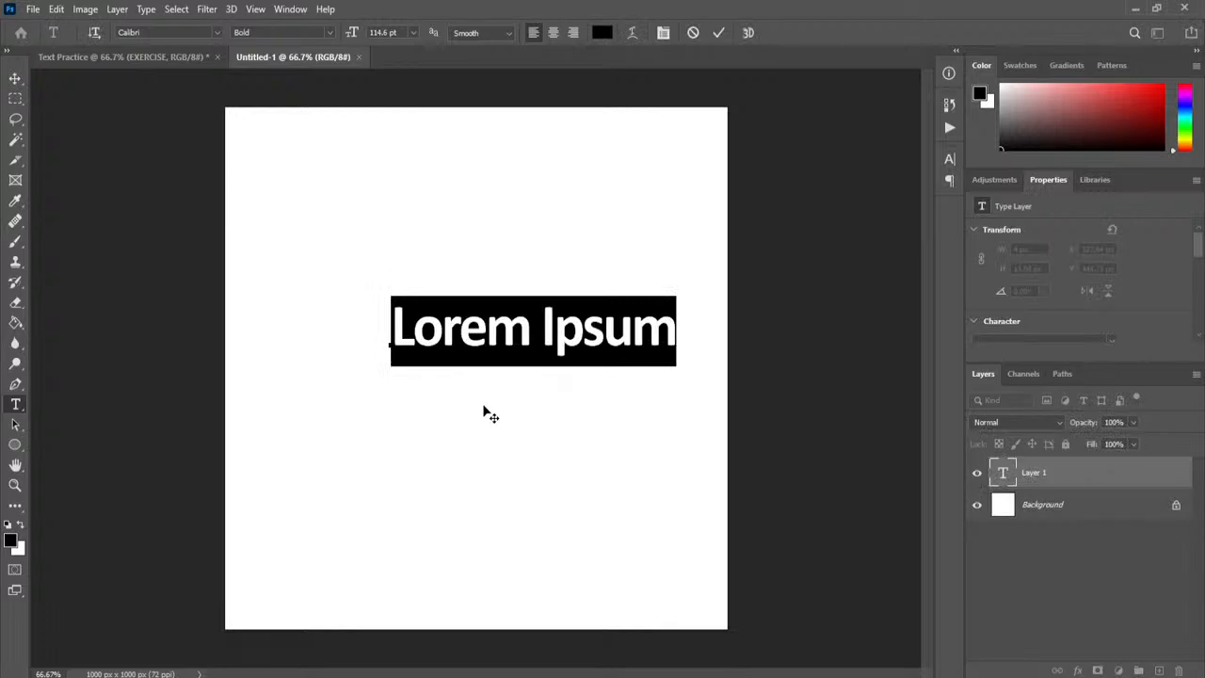
type("LOGO")
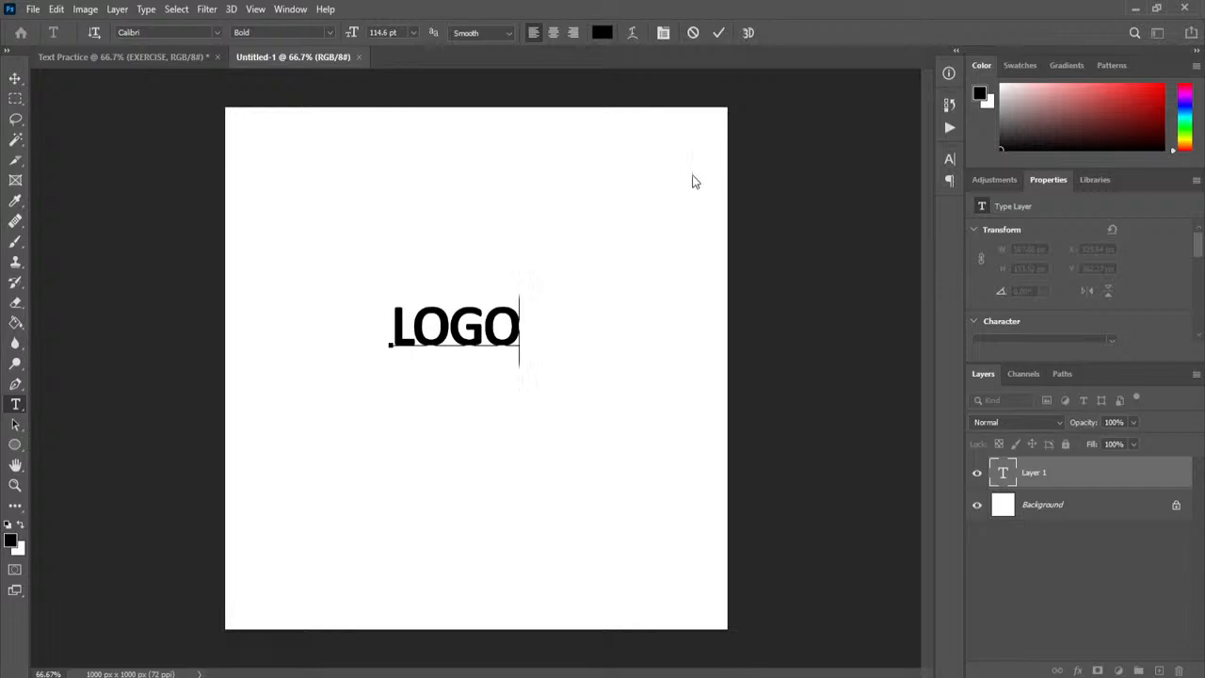
Set the size of the whole LOGO text to 164 pt and commit the text edit
key("ctrl+a")
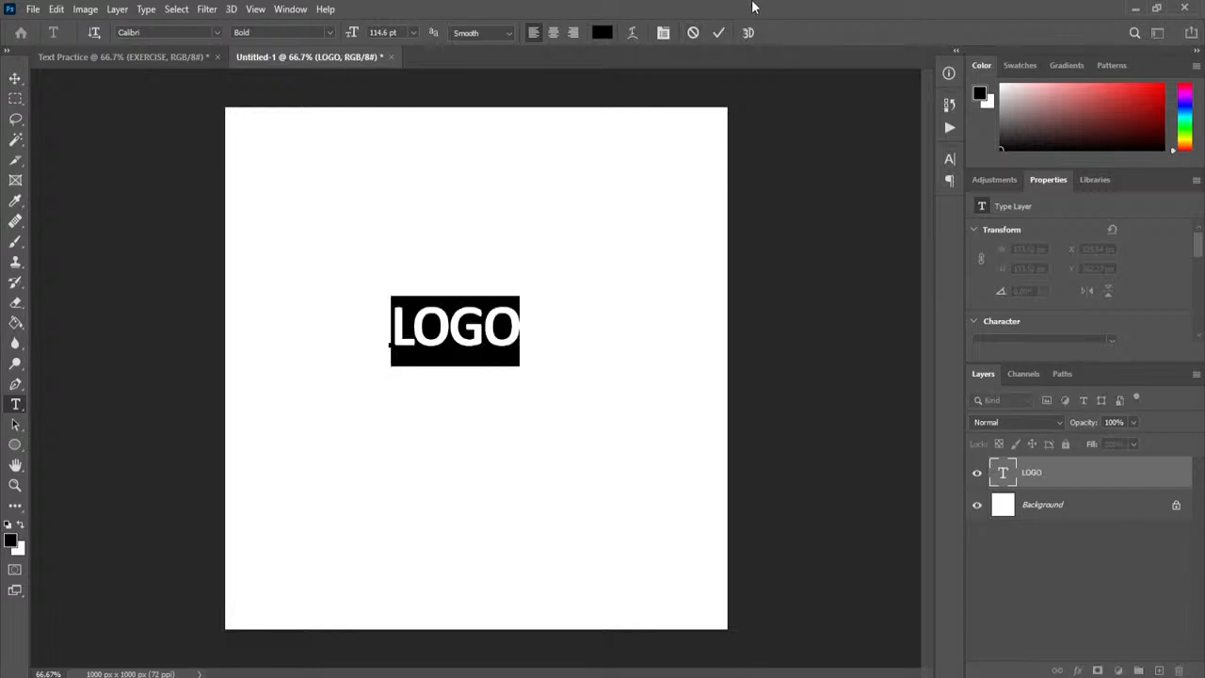
left_click(661, 33)
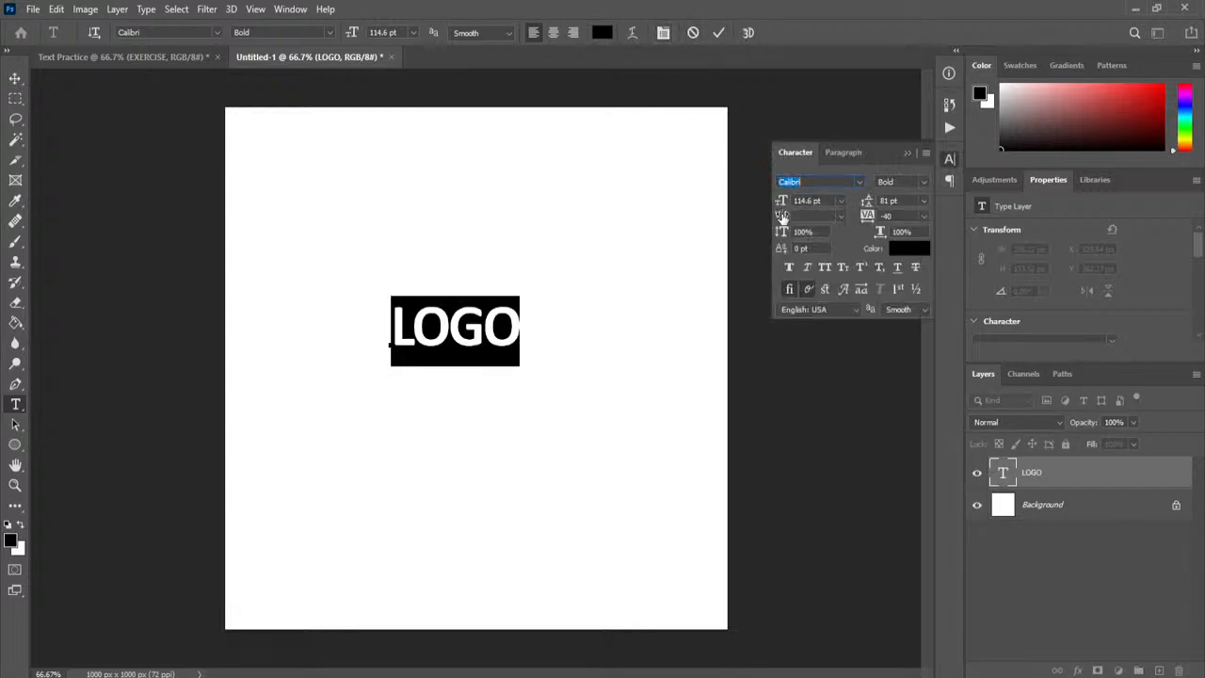
left_click_drag(778, 199, 819, 201)
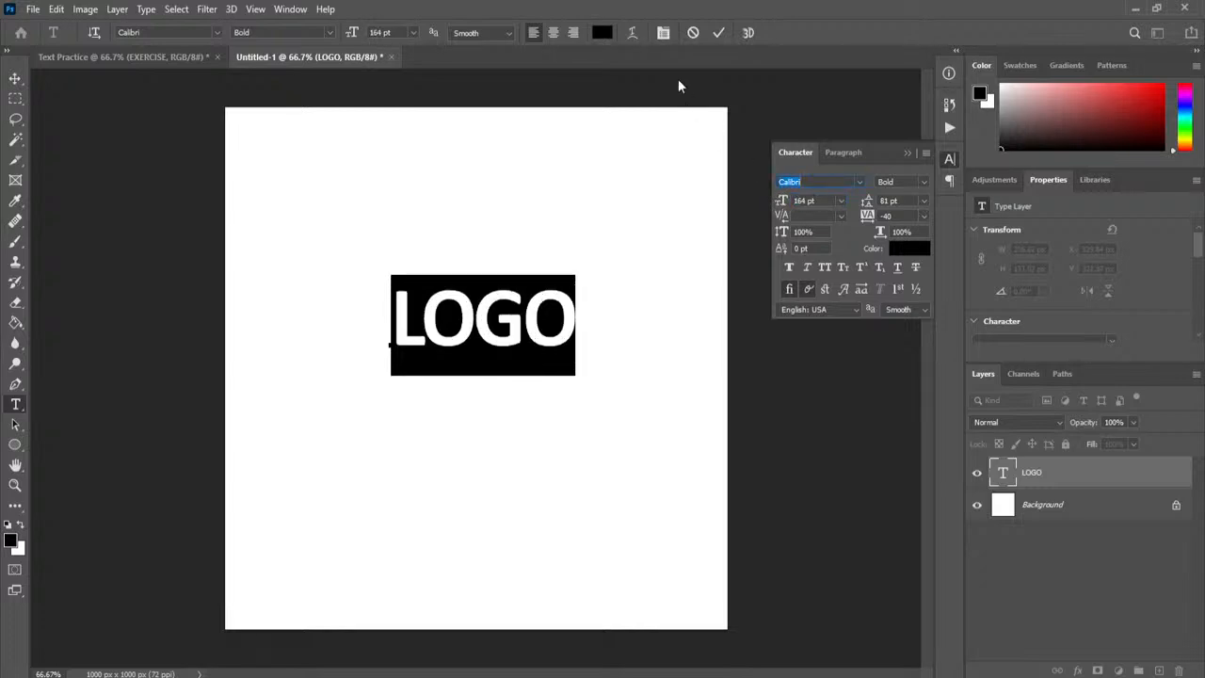
left_click(718, 33)
Move the LOGO text near the canvas centre, to about X 301 px and Y 406 px, and close the character settings
key("v")
left_click_drag(515, 299, 500, 344)
left_click(907, 153)
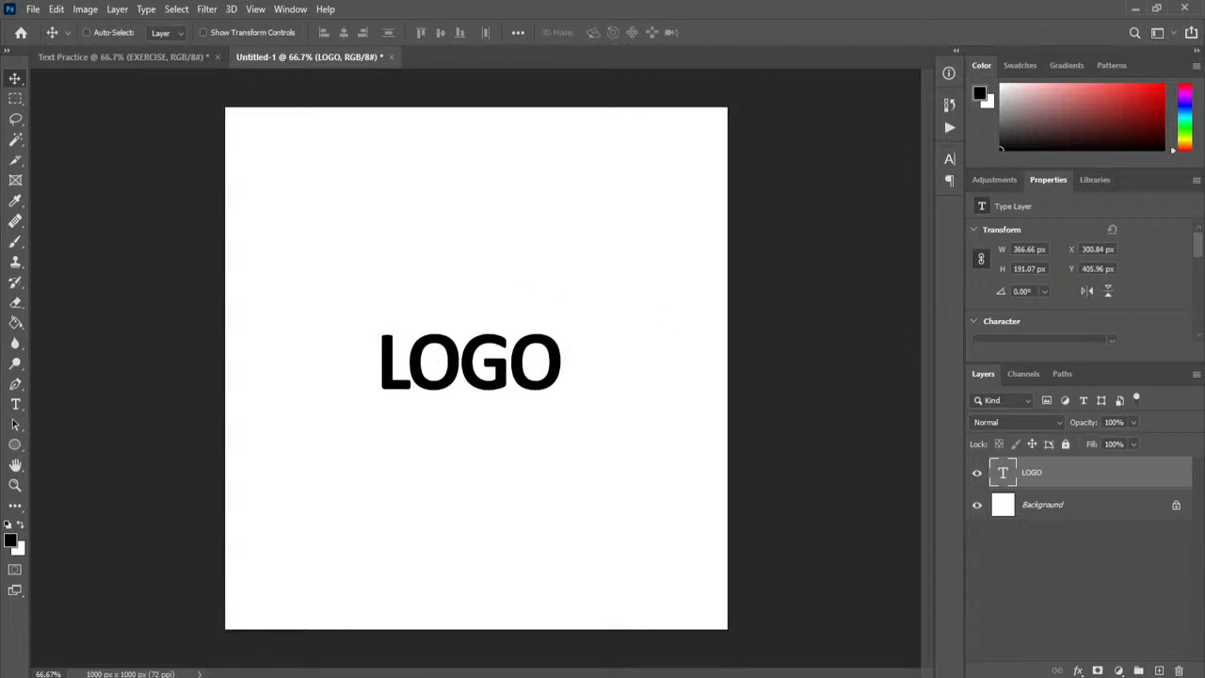
Add a new empty layer above LOGO and look at the available custom shape groups
left_click(1159, 670)
left_click(15, 444)
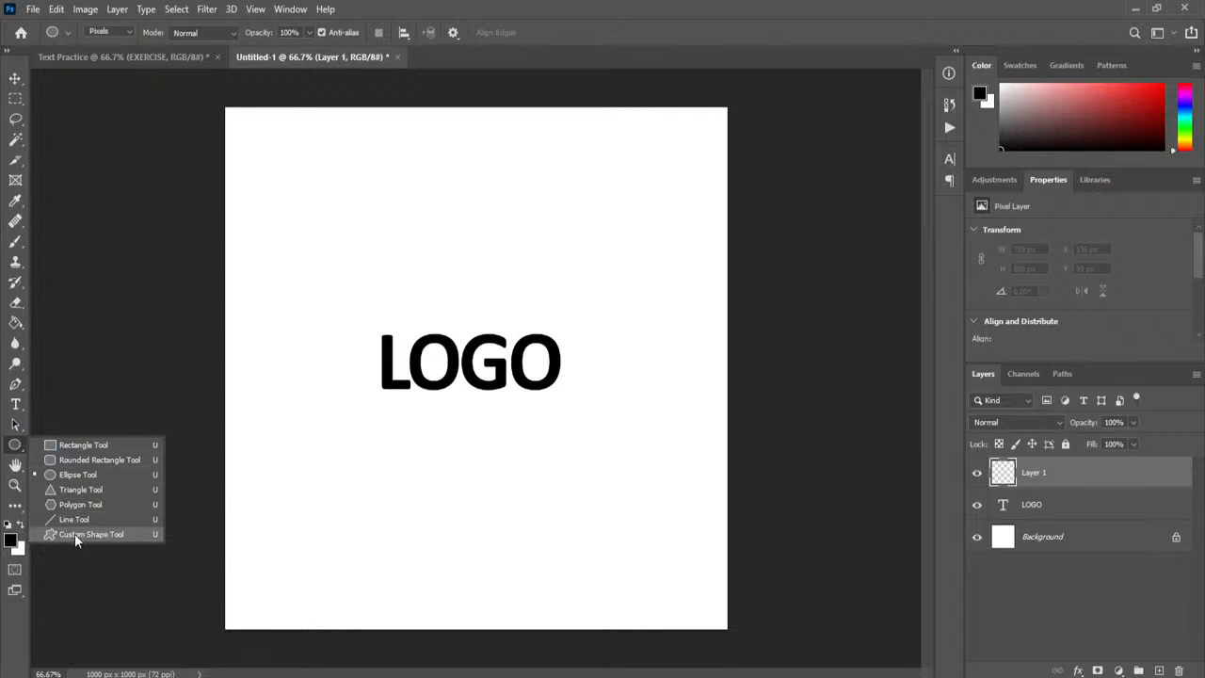
left_click(75, 534)
left_click(522, 33)
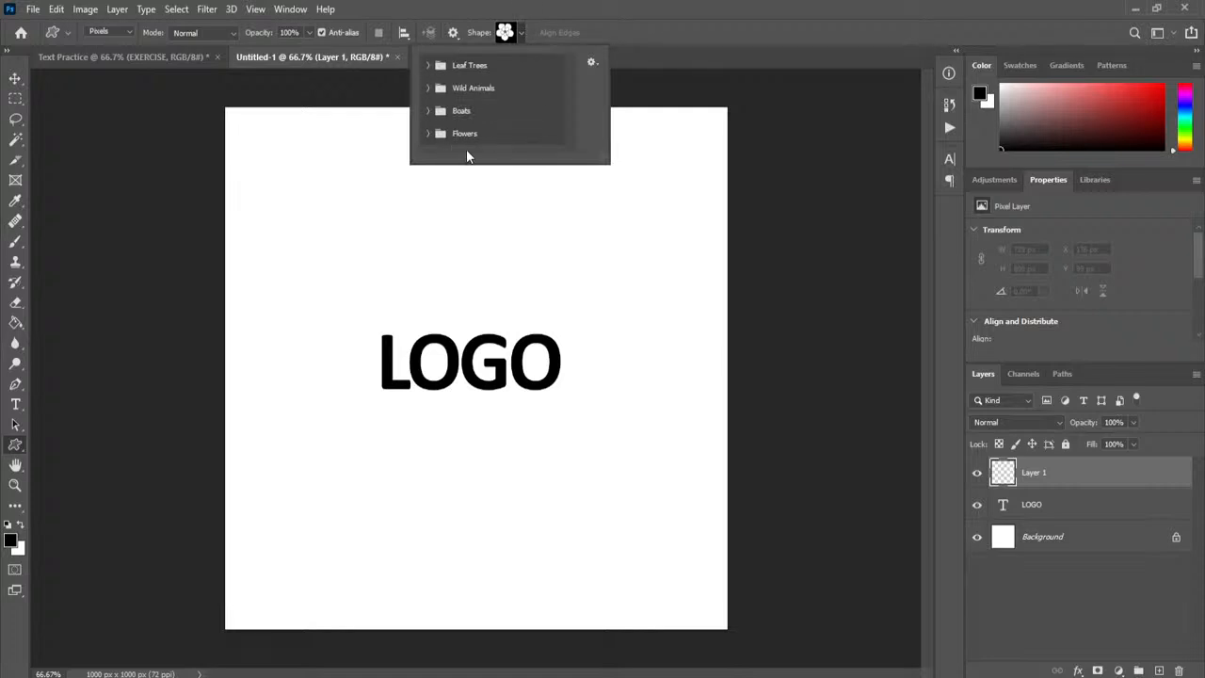
left_click(650, 12)
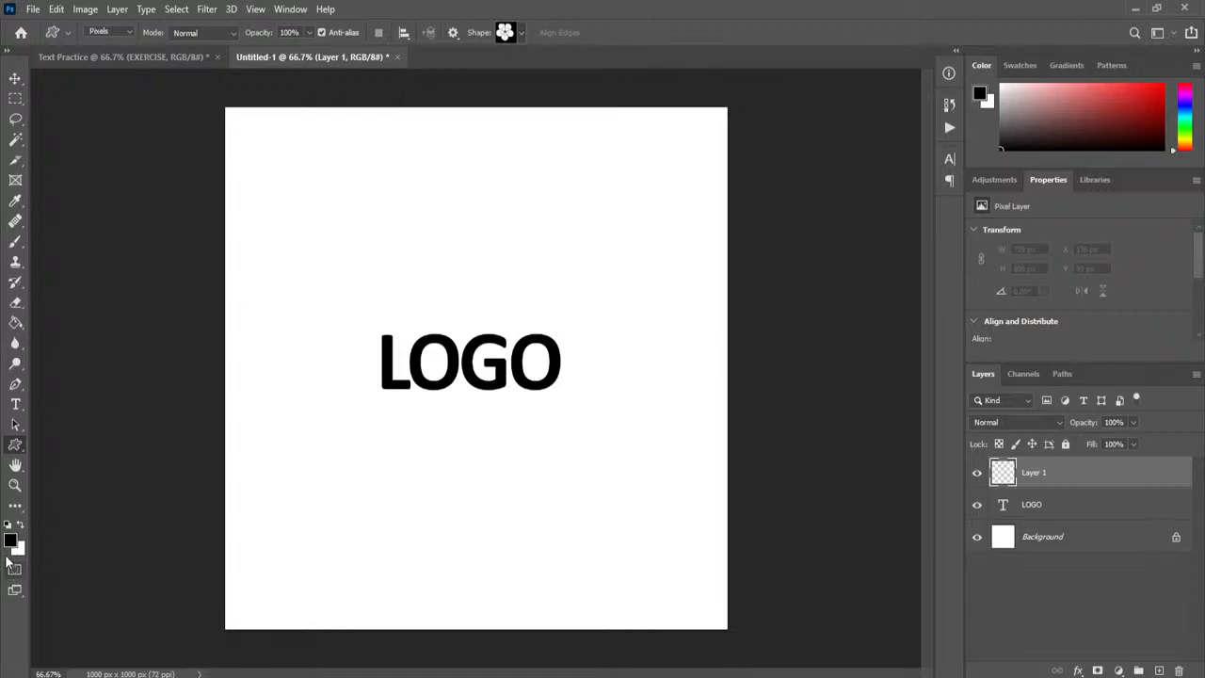
Create a 100 x 100 px triangle with Equilateral and From Center enabled, above and to the left of LOGO
right_click(15, 447)
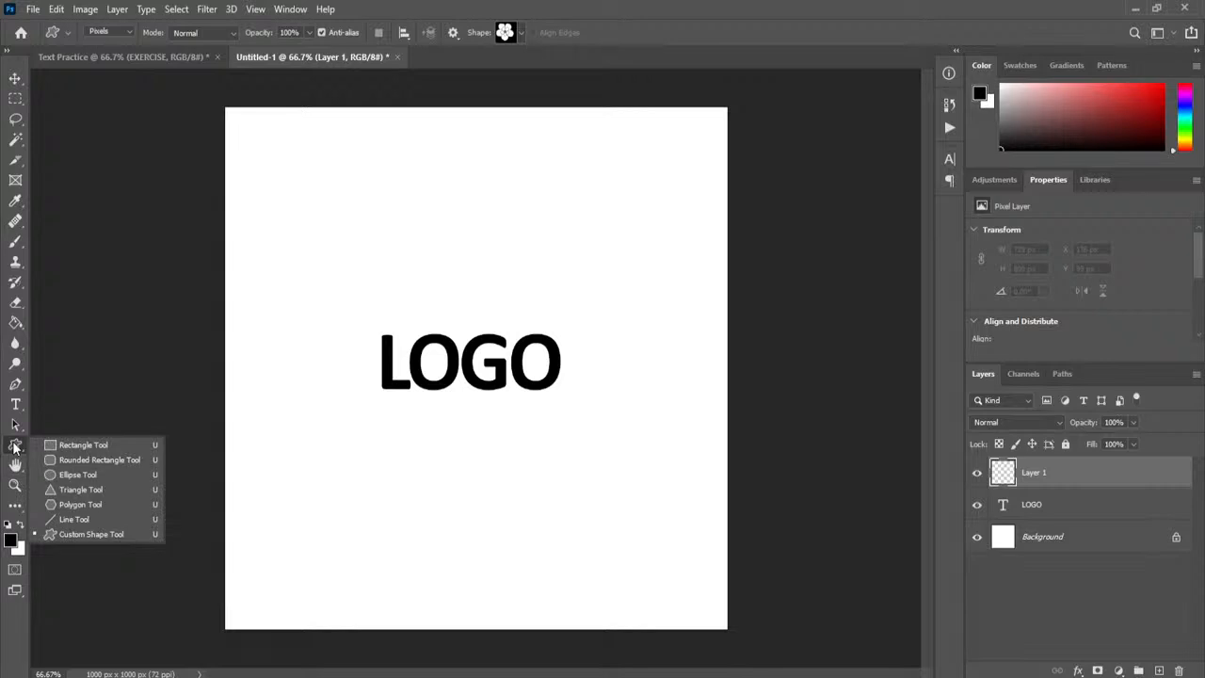
left_click(97, 489)
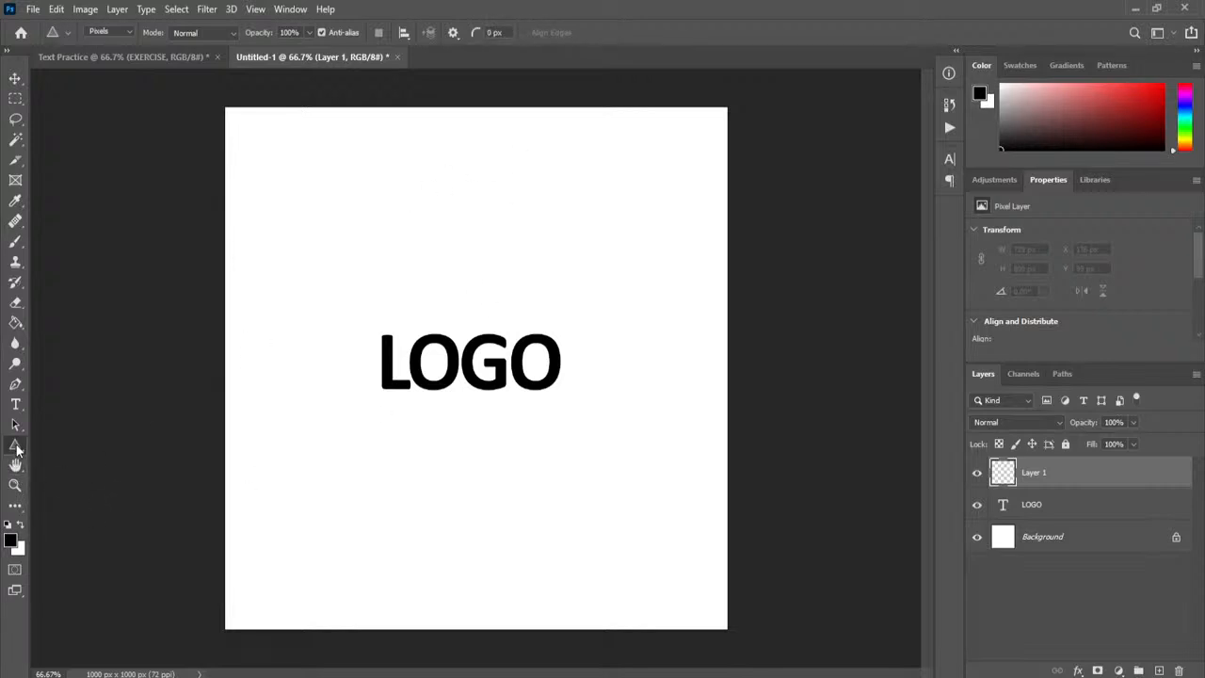
left_click(325, 195)
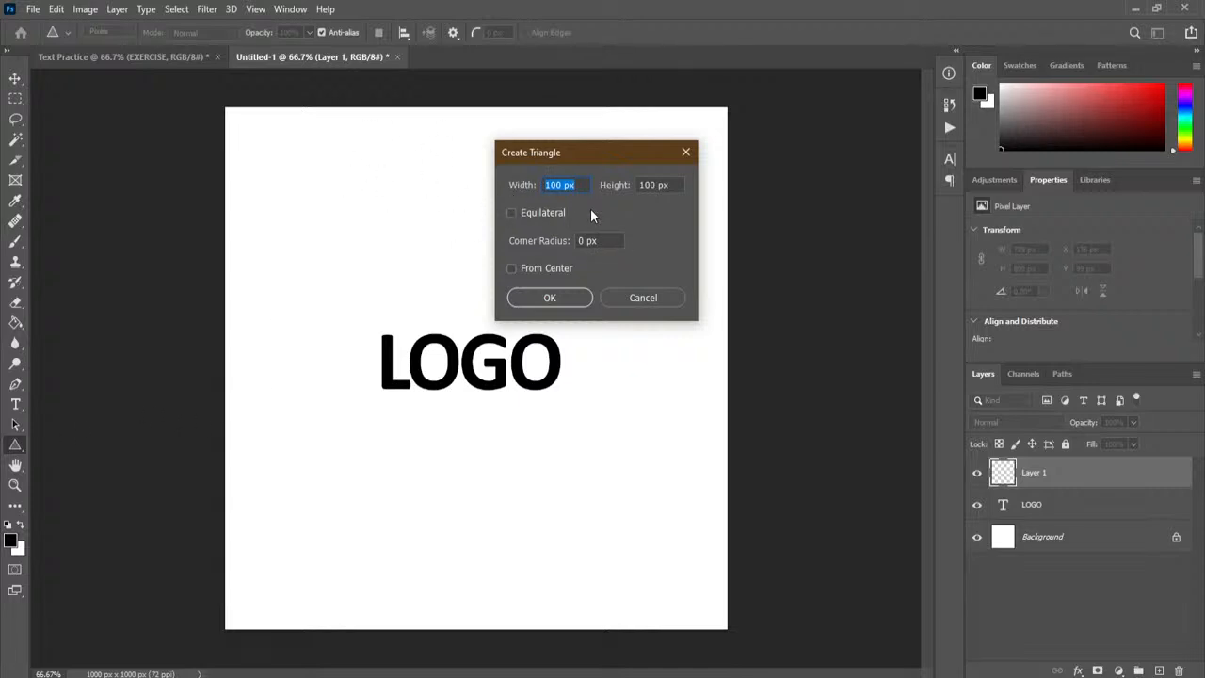
left_click(551, 212)
left_click(556, 270)
left_click(564, 297)
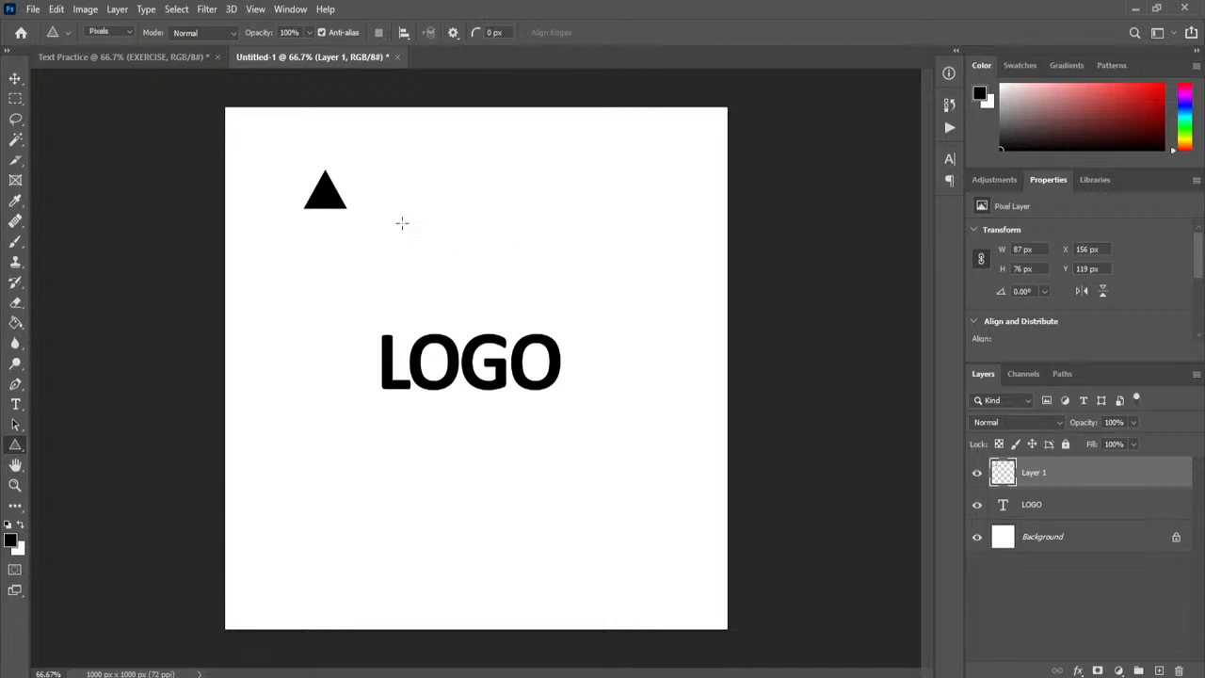
Move the triangle to the left side of LOGO and place a copy on the right side at X 722 px, Y 450 px
left_click(16, 78)
left_click_drag(326, 200, 619, 375)
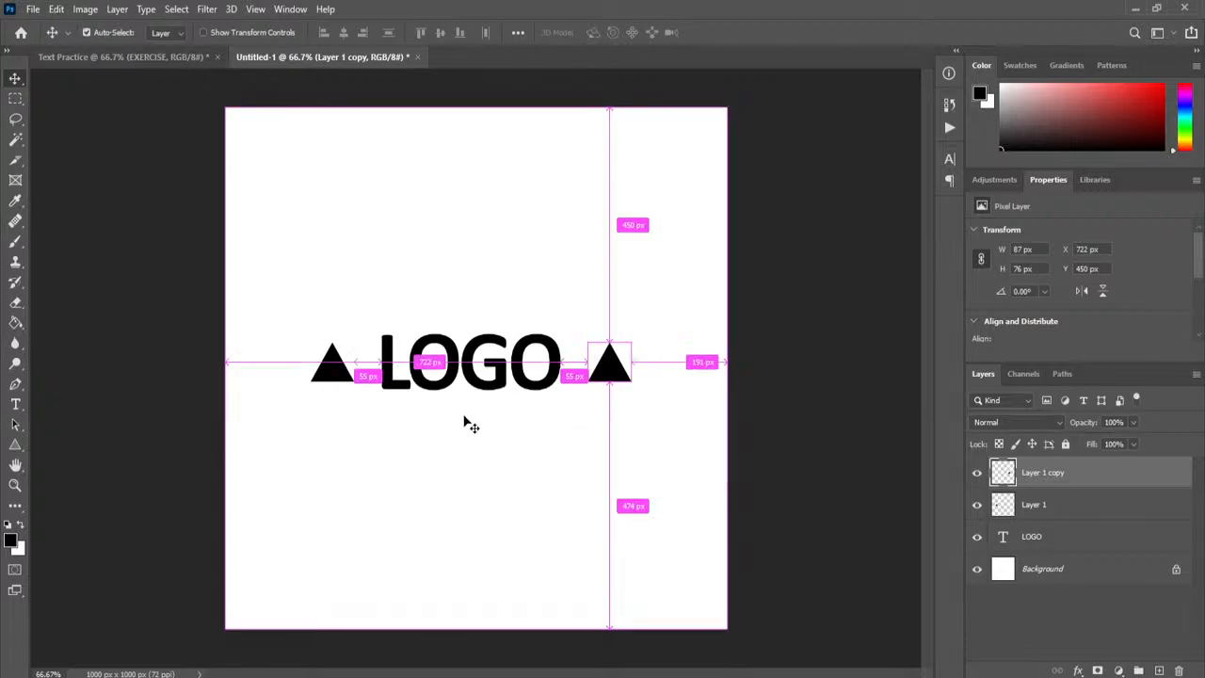
Rotate the right-hand triangle copy 180° in place so it points downward, and commit the transform
key("ctrl+t")
left_click_drag(652, 420, 557, 291)
mouse_move(619, 367)
left_mouse_down()
mouse_move(588, 365)
mouse_move(631, 358)
mouse_move(610, 359)
left_mouse_up()
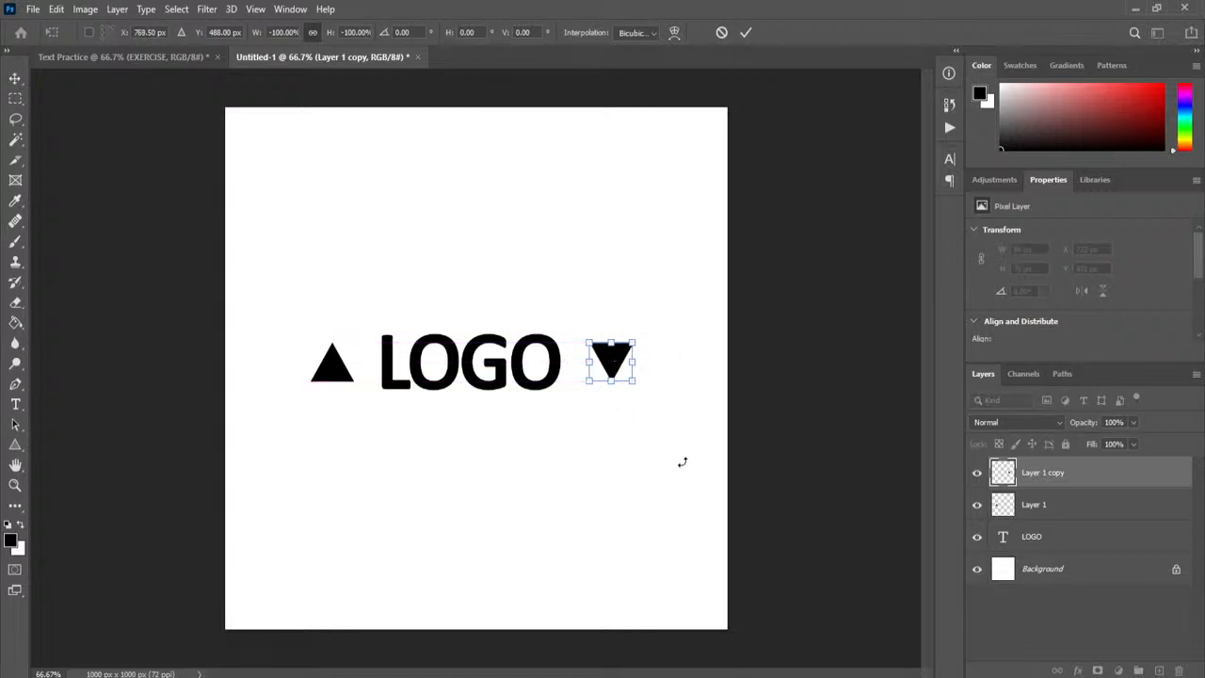
left_click(745, 32)
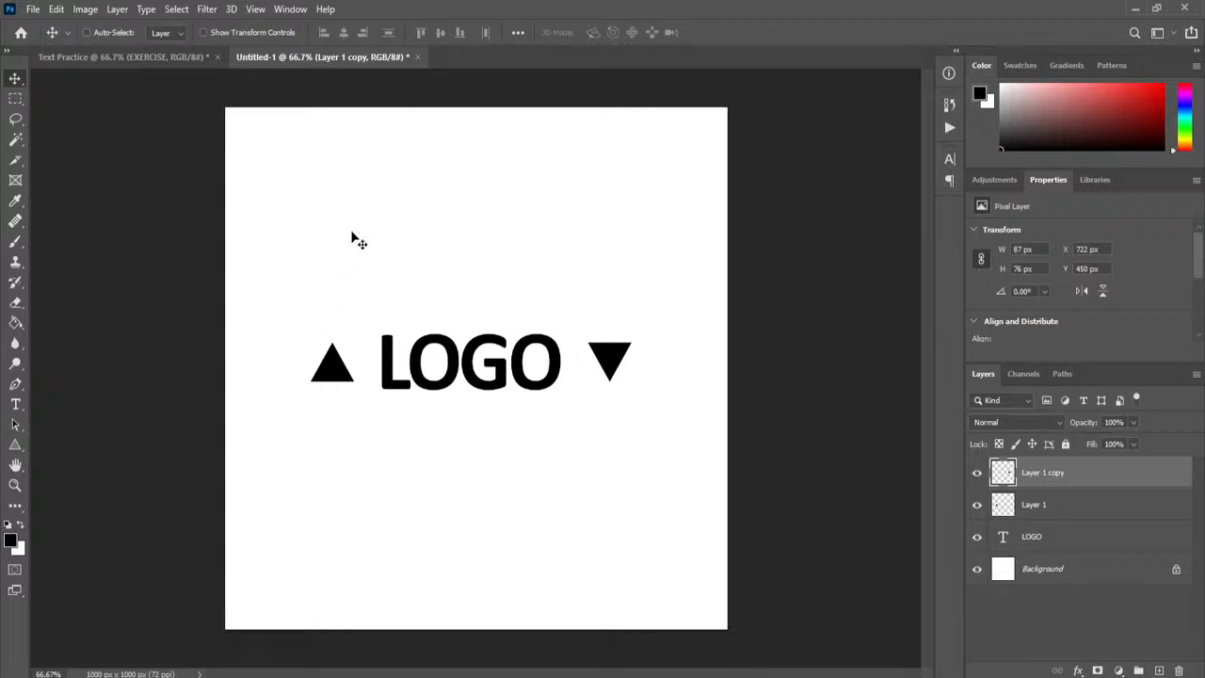
Add a Lorem Ipsum placeholder text above LOGO and set its font style to Regular
left_click(15, 404)
left_click(294, 212)
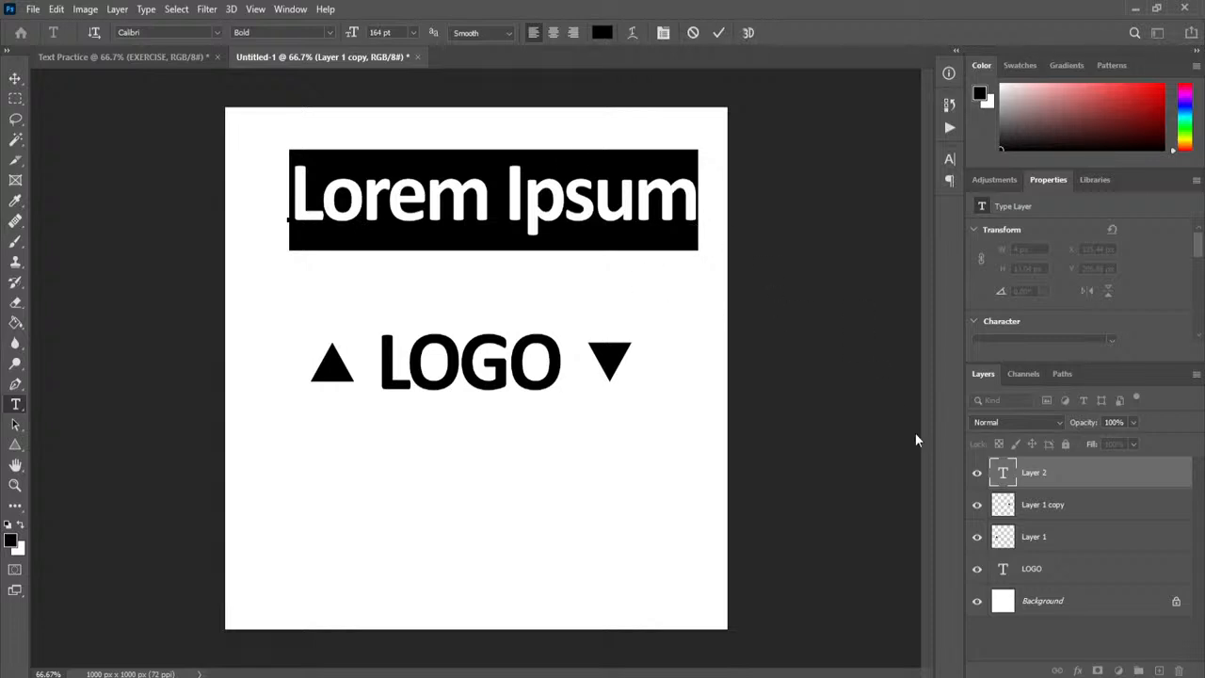
left_click(664, 33)
left_click(925, 182)
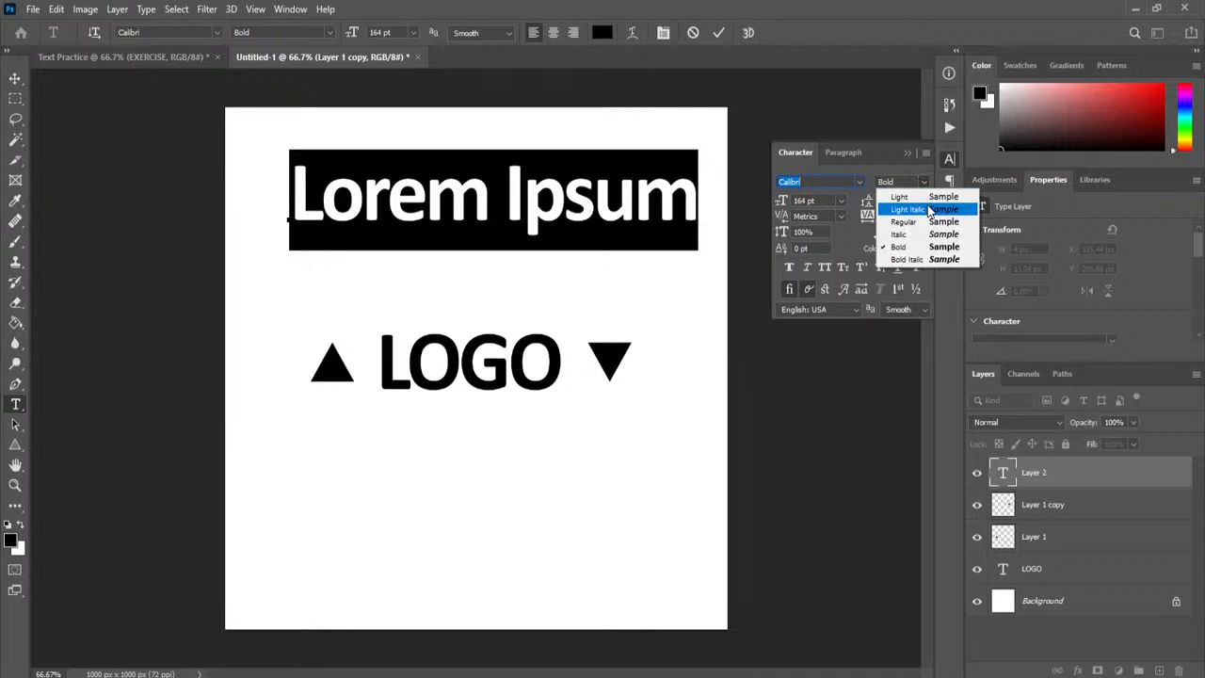
left_click(924, 218)
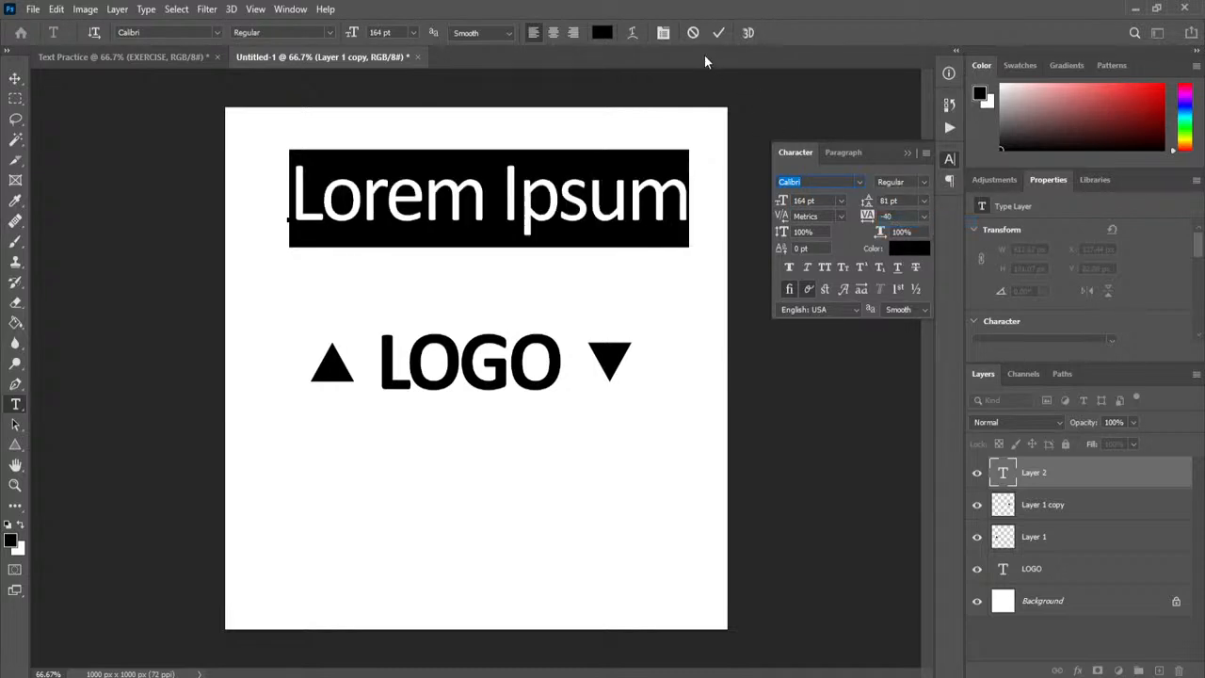
Warp the Lorem Ipsum text with the Arc style, raising the bend to its maximum
left_click(663, 33)
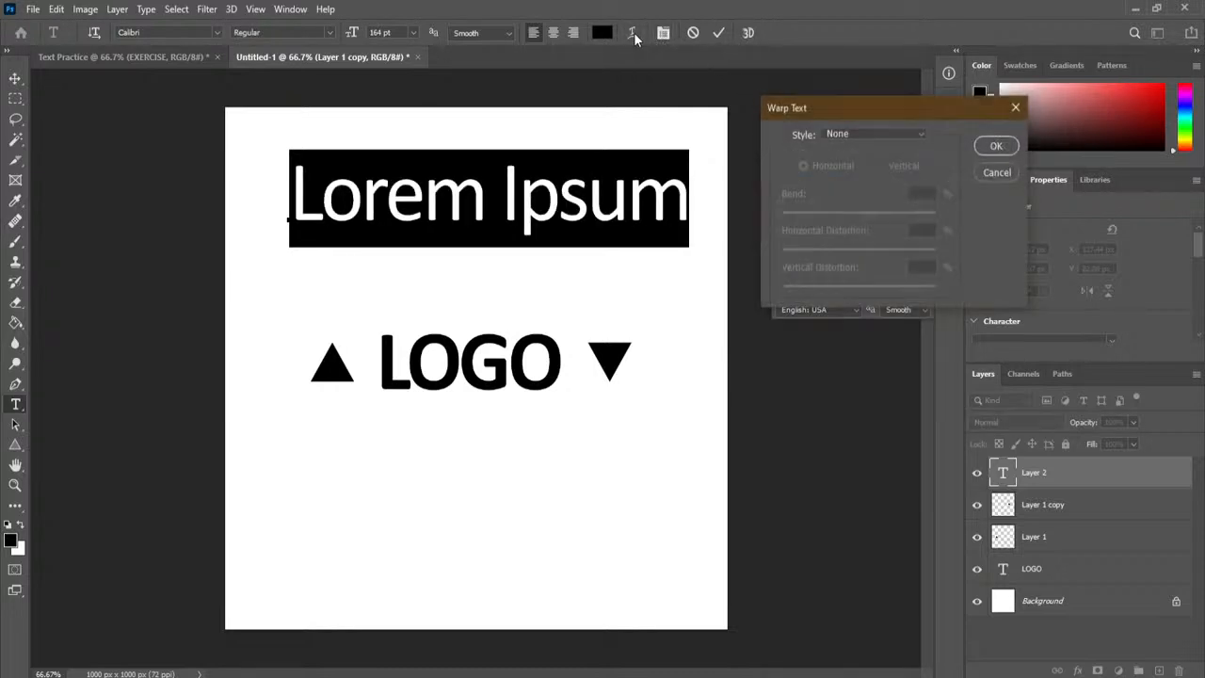
left_click(925, 138)
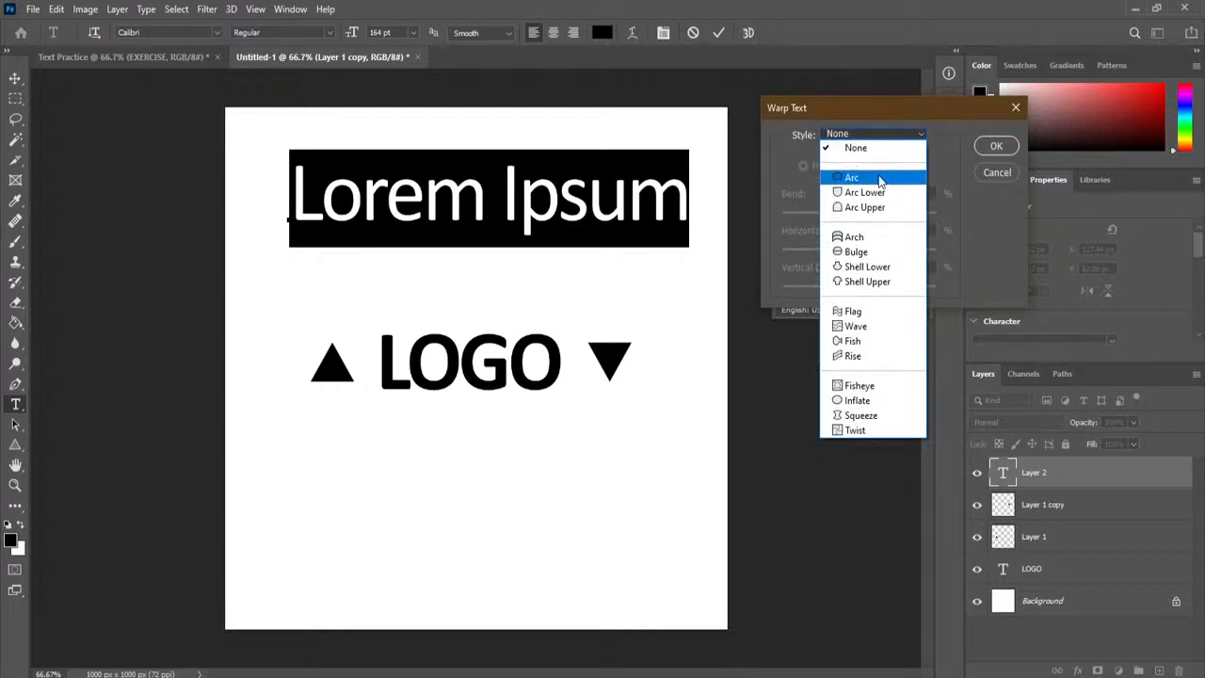
left_click(879, 177)
left_click_drag(898, 214, 956, 218)
left_click(995, 147)
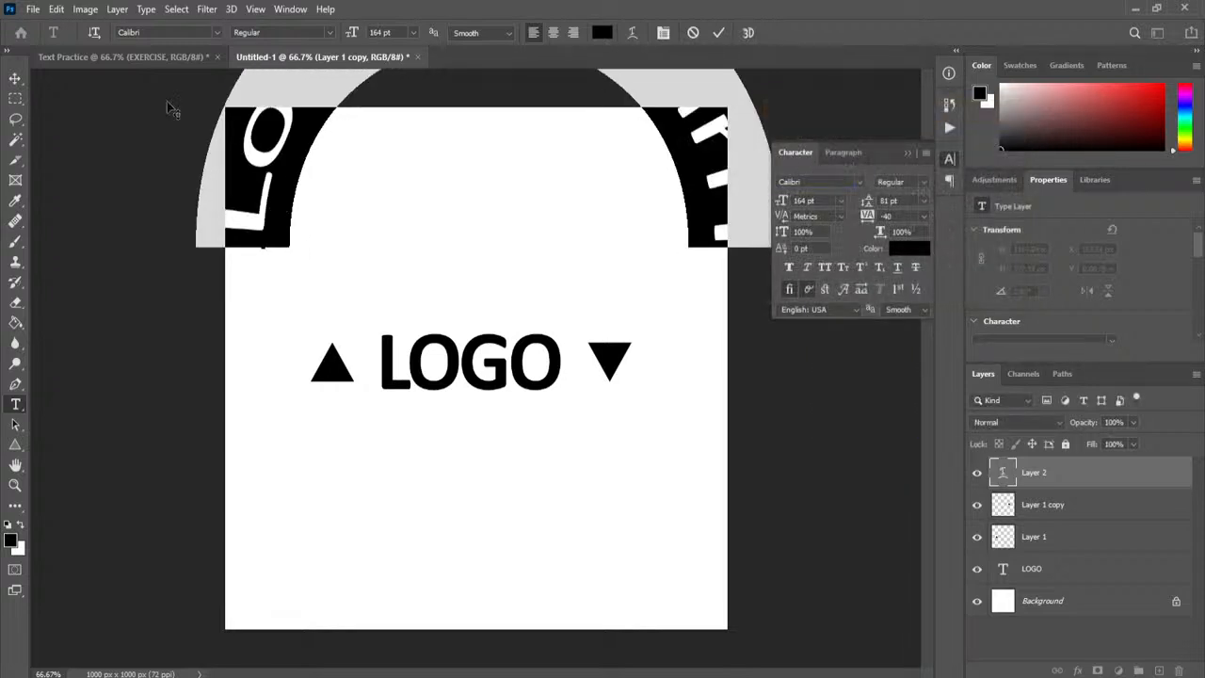
Scale down the arched Lorem Ipsum text and position it as an arc over LOGO
left_click(17, 81)
key("ctrl+t")
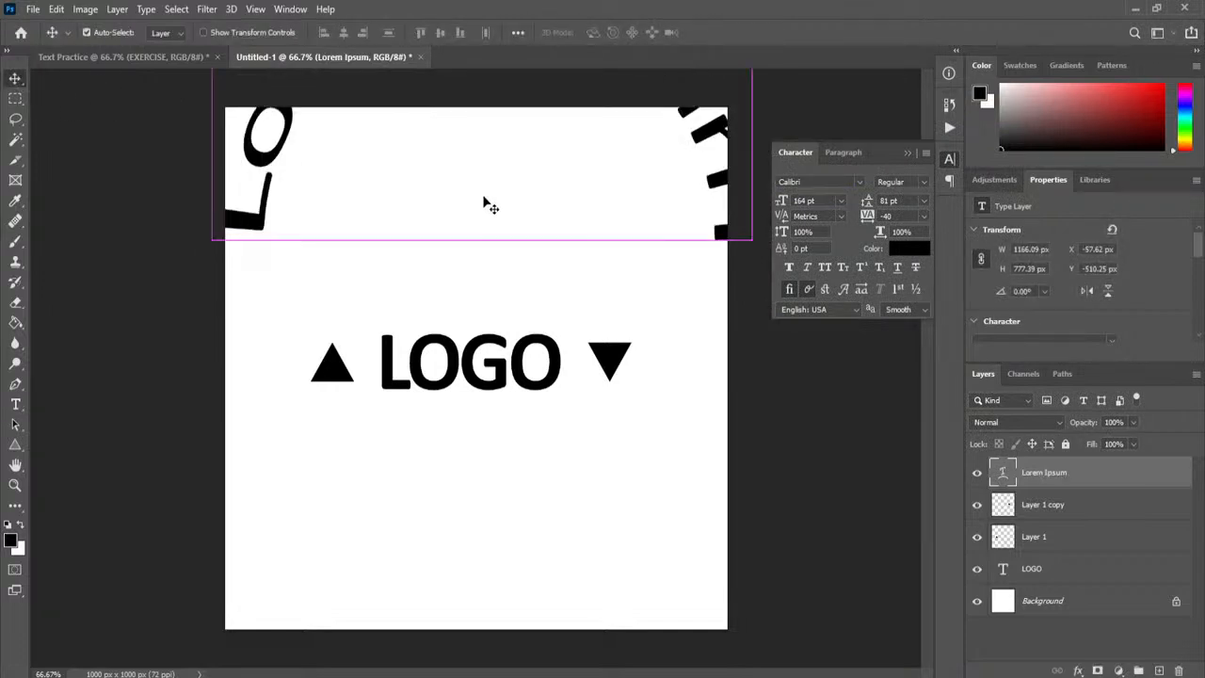
left_click_drag(195, 245, 444, 115)
left_click_drag(510, 82, 372, 321)
left_click_drag(637, 330, 555, 279)
key("Return")
Duplicate the arched Lorem Ipsum text and place the copy below LOGO, rotated 180° to close the ring
left_click_drag(1109, 483, 1159, 670)
left_click_drag(477, 235, 483, 522)
key("ctrl+t")
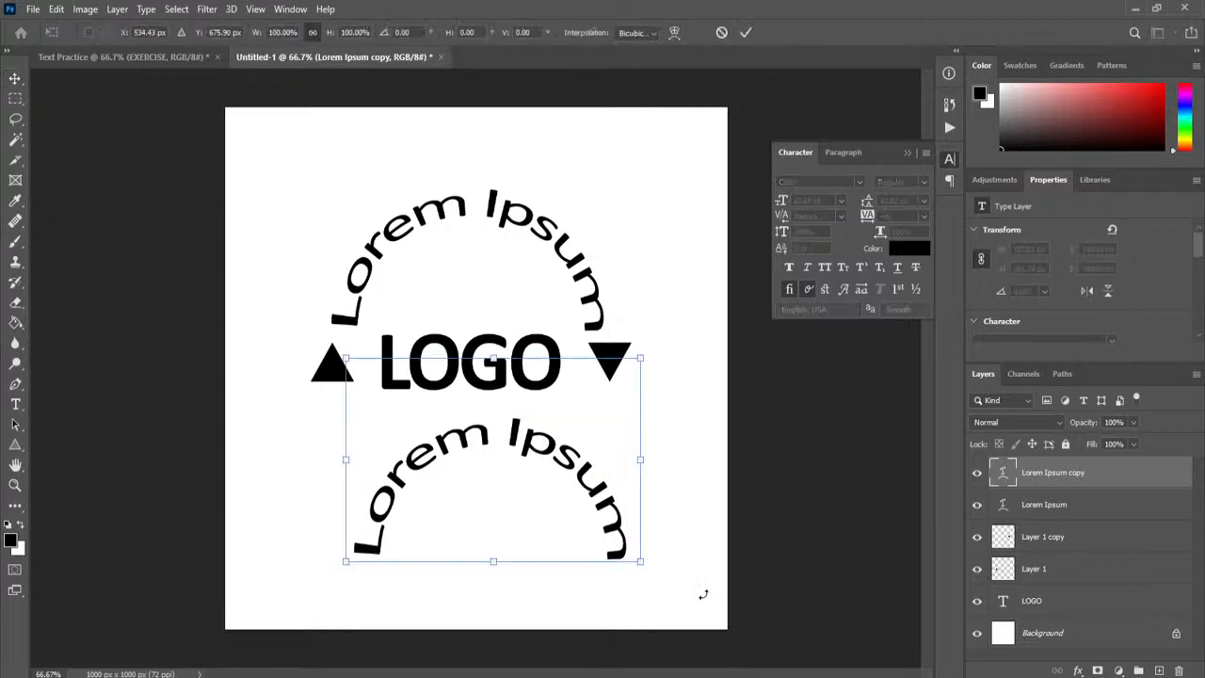
left_click_drag(681, 581, 290, 322)
left_click_drag(544, 485, 516, 514)
key("Return")
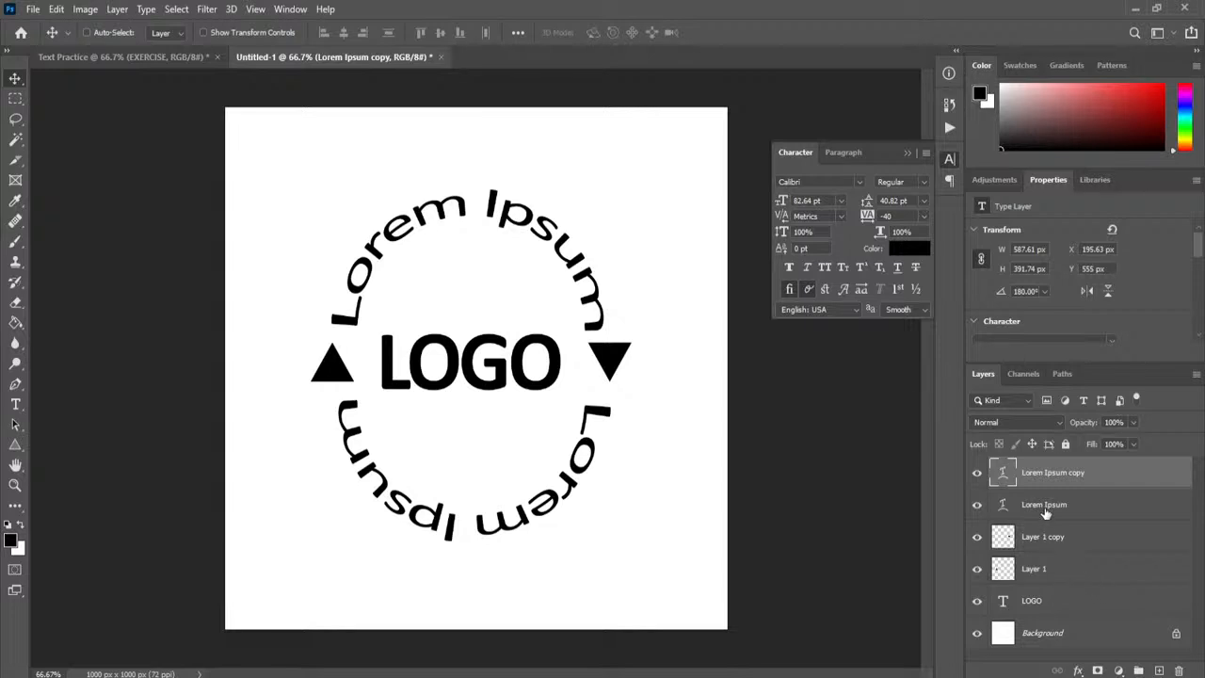
Delete both arched Lorem Ipsum text layers
key("Delete")
key("Delete")
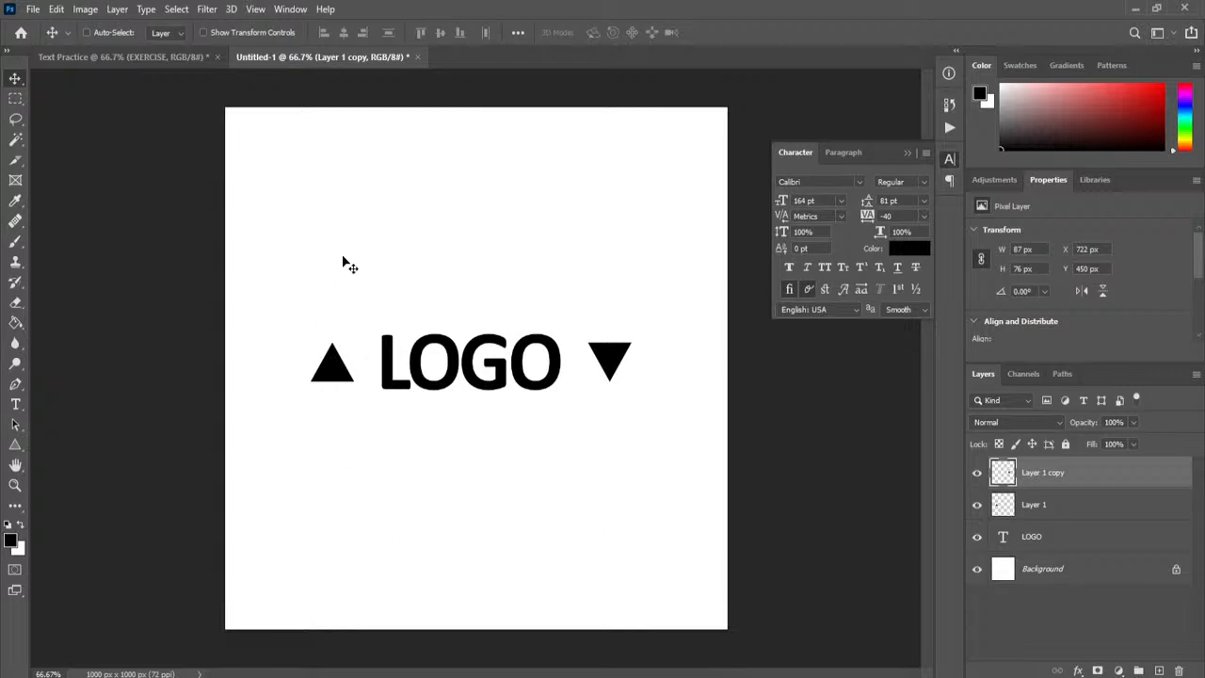
Try drawing a filled black ellipse about 789 x 670 px over the logo with the Ellipse tool, and undo it
left_click(16, 446)
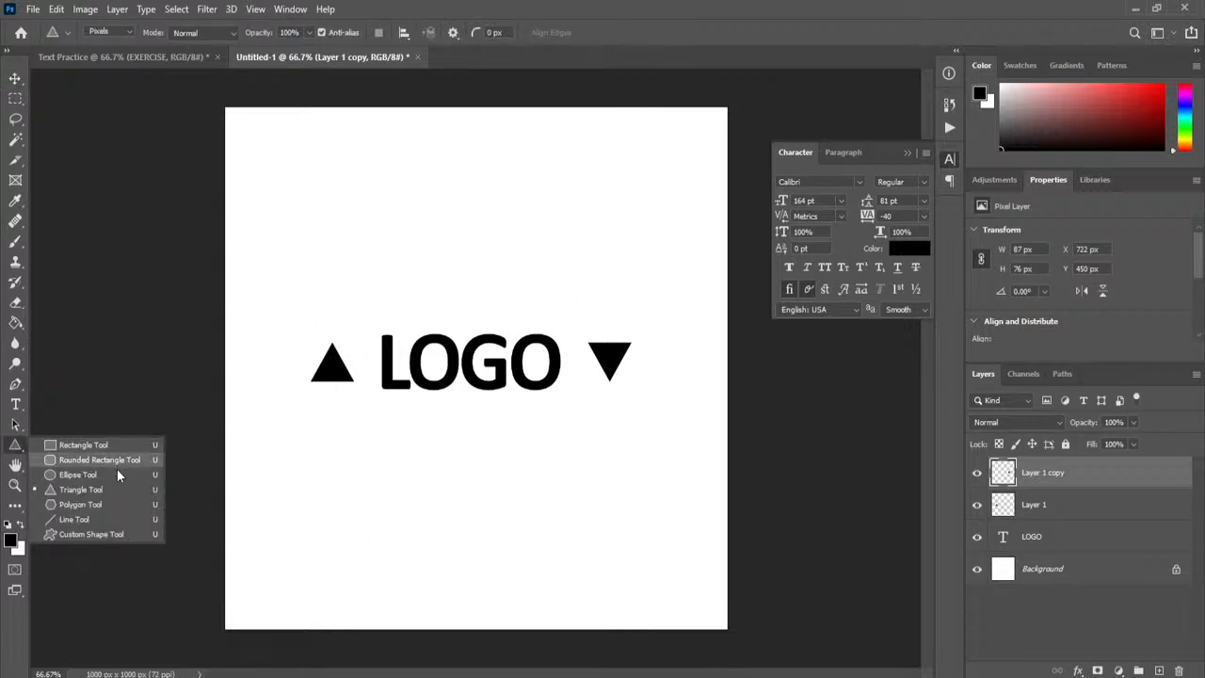
left_click(70, 476)
left_click_drag(301, 214, 698, 567)
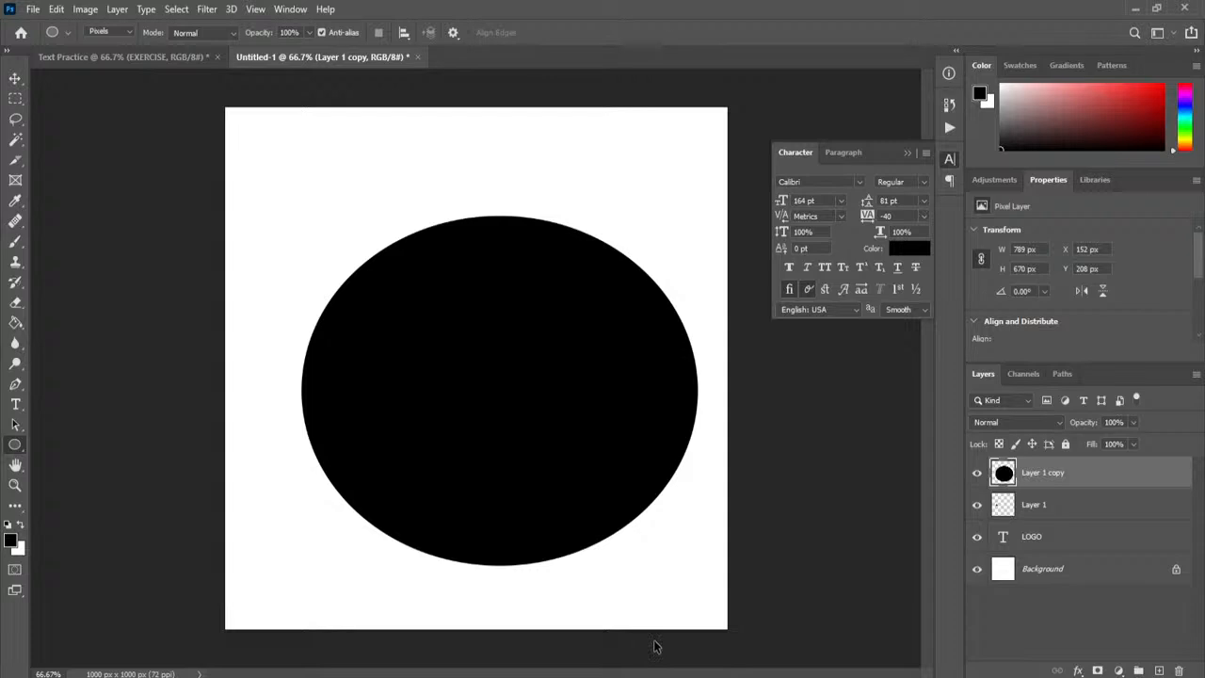
key("ctrl+z")
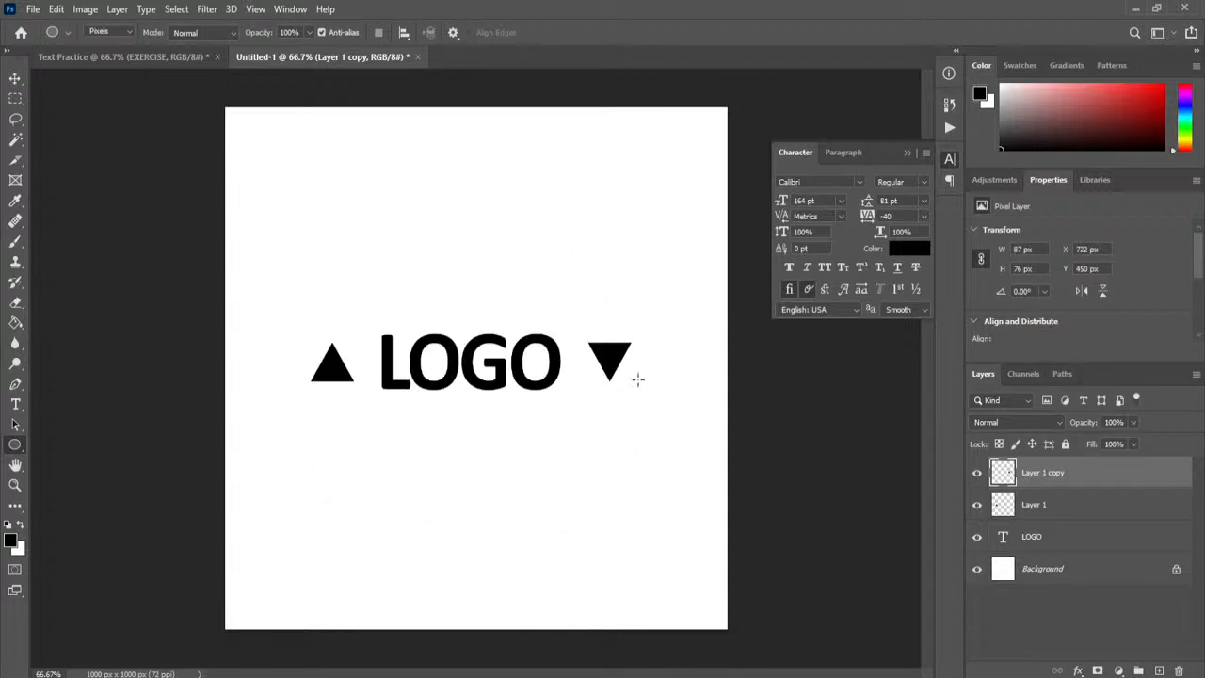
Draw a circle around LOGO with the Ellipse tool in Path mode and resize it to about 558 px across, passing through both triangles
left_click(106, 33)
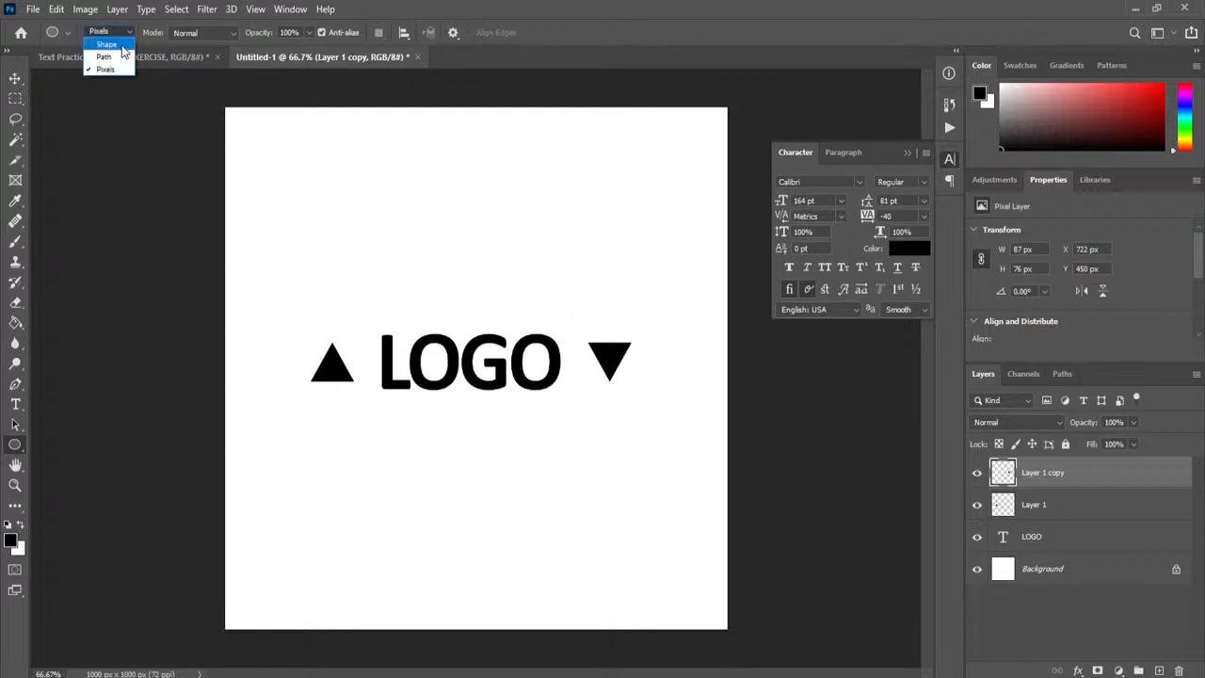
left_click(116, 57)
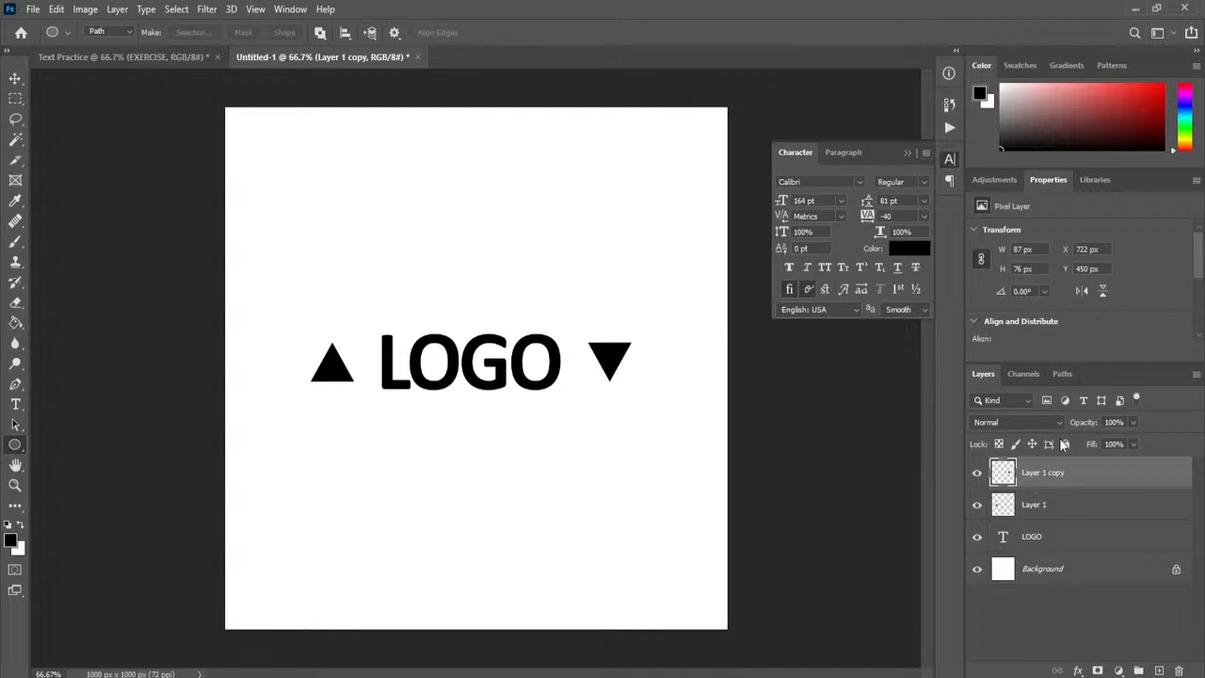
left_click(1062, 375)
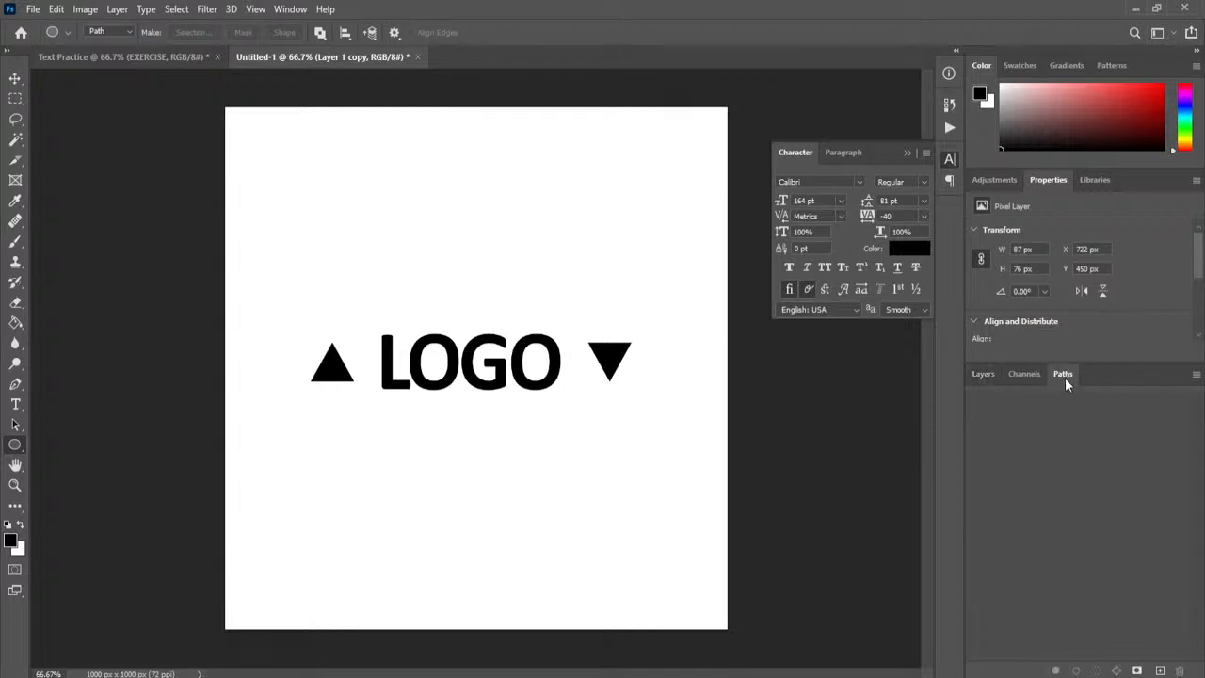
left_click(984, 374)
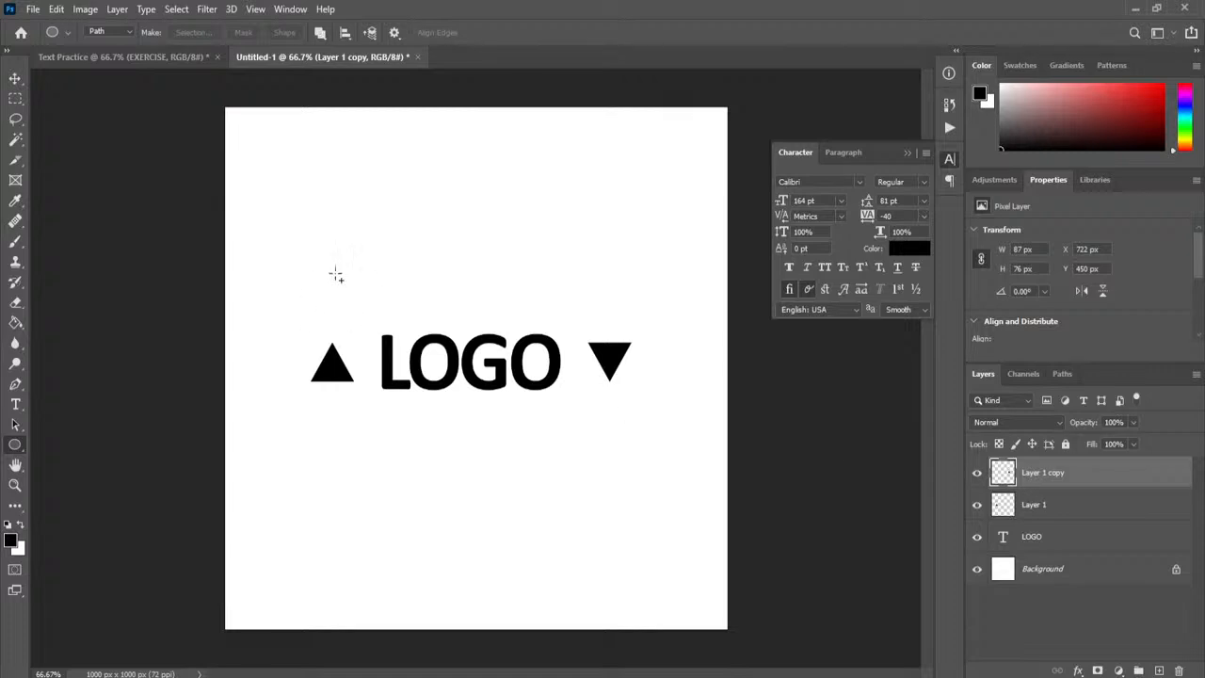
left_click_drag(321, 215, 643, 638)
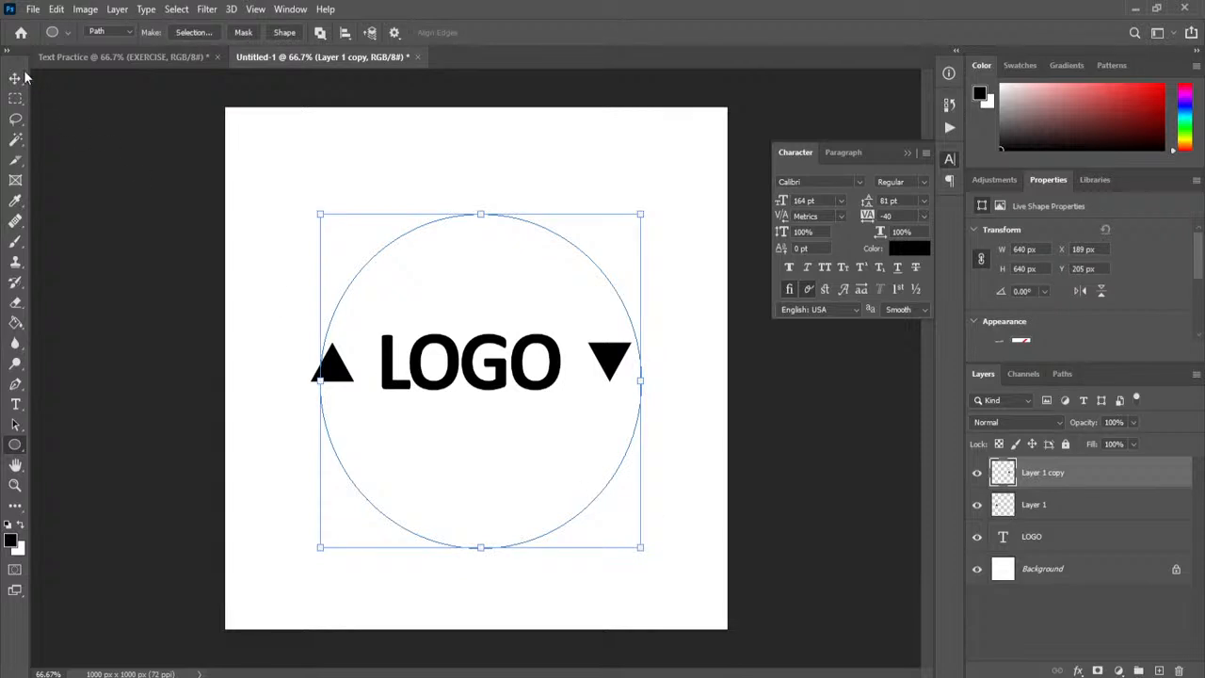
left_click_drag(641, 546, 607, 526)
left_click_drag(321, 518, 330, 504)
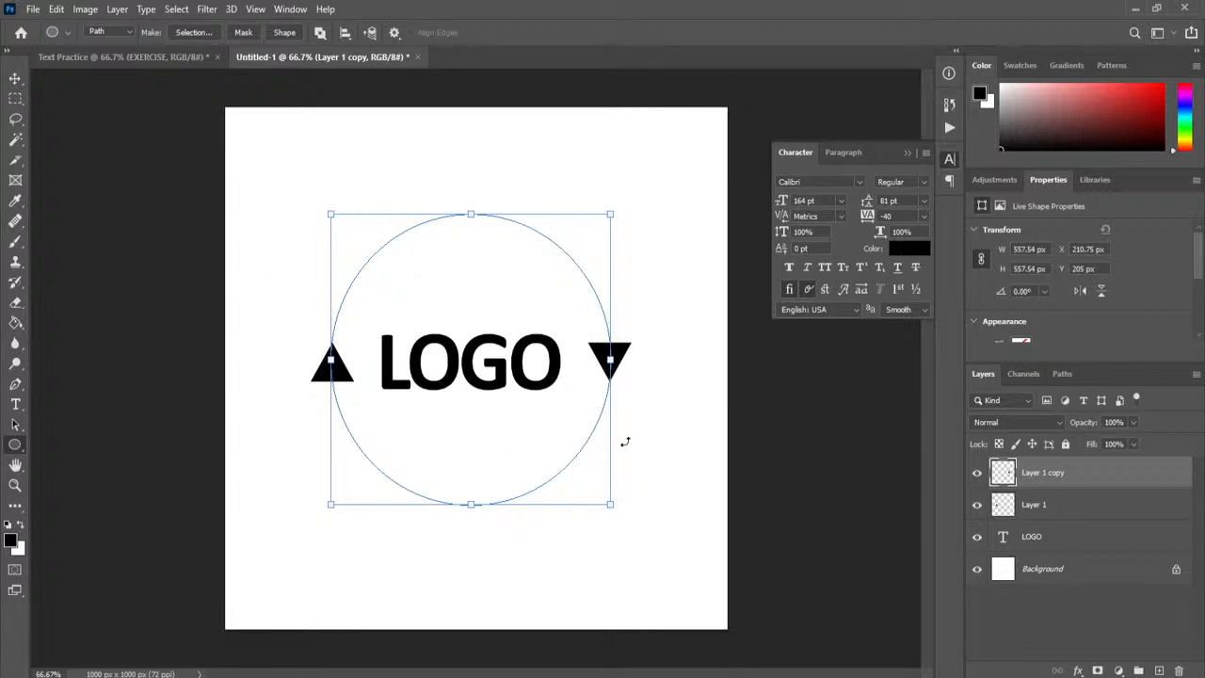
Switch to the Horizontal Type tool, return the screen Magnifier to 100% and close it
left_click(15, 405)
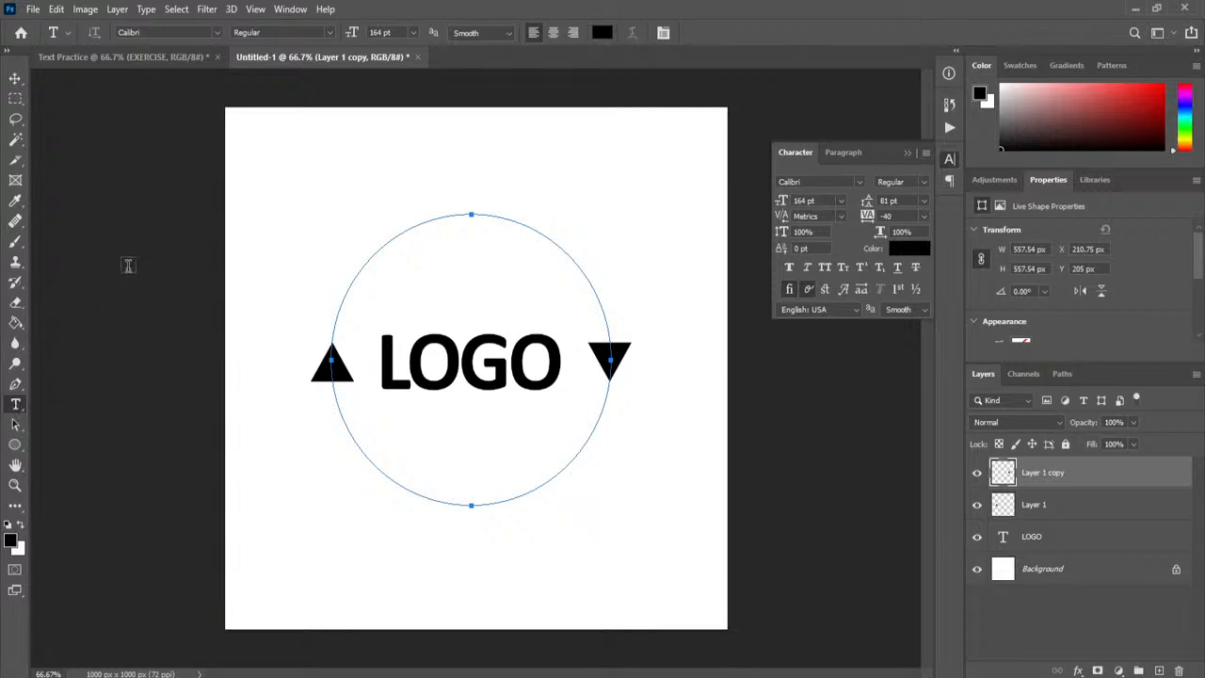
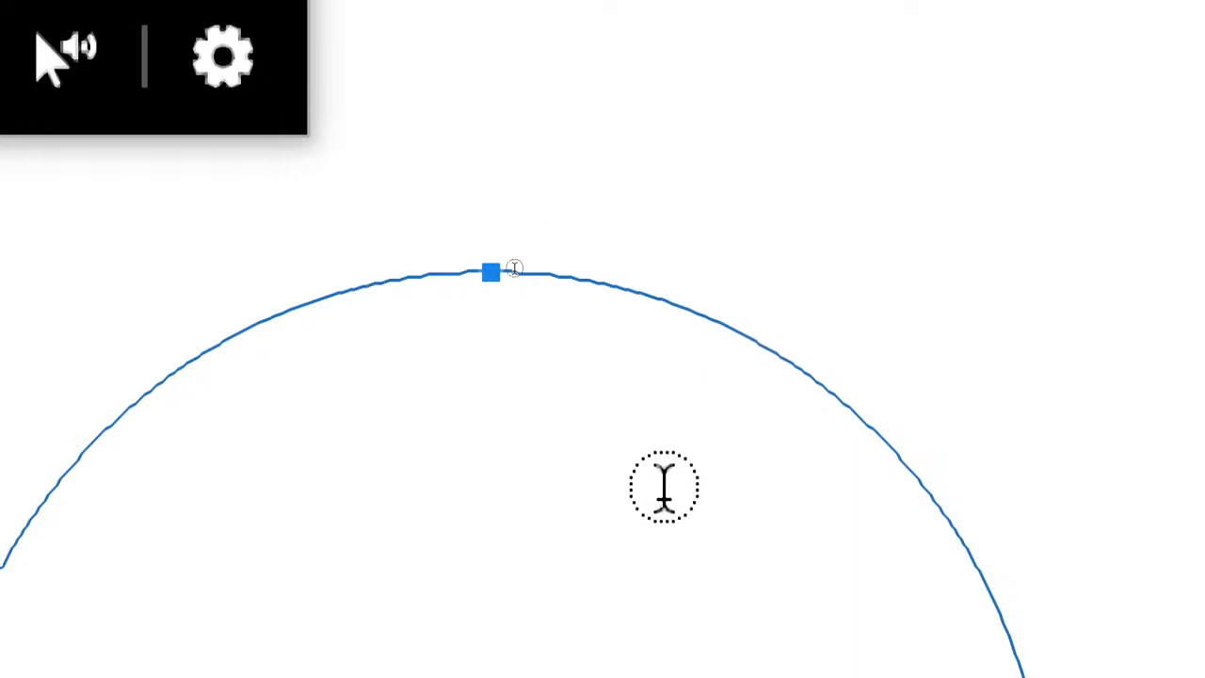
key("super+minus")
key("super+minus")
key("super+minus")
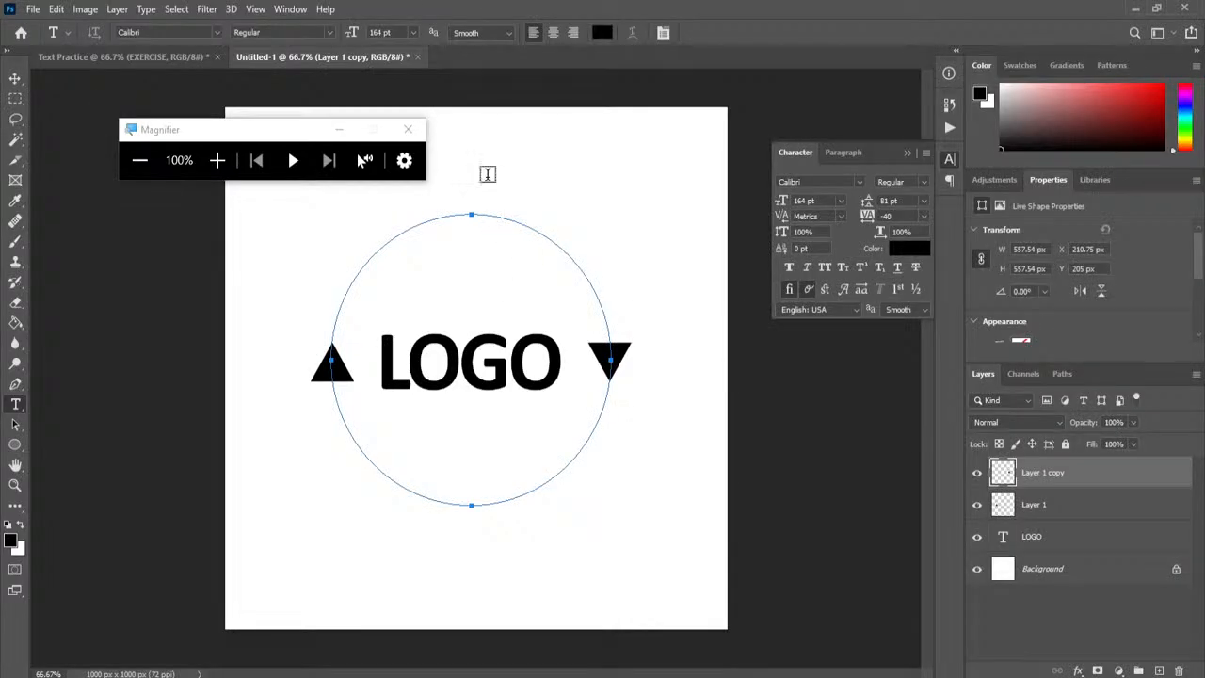
left_click(408, 129)
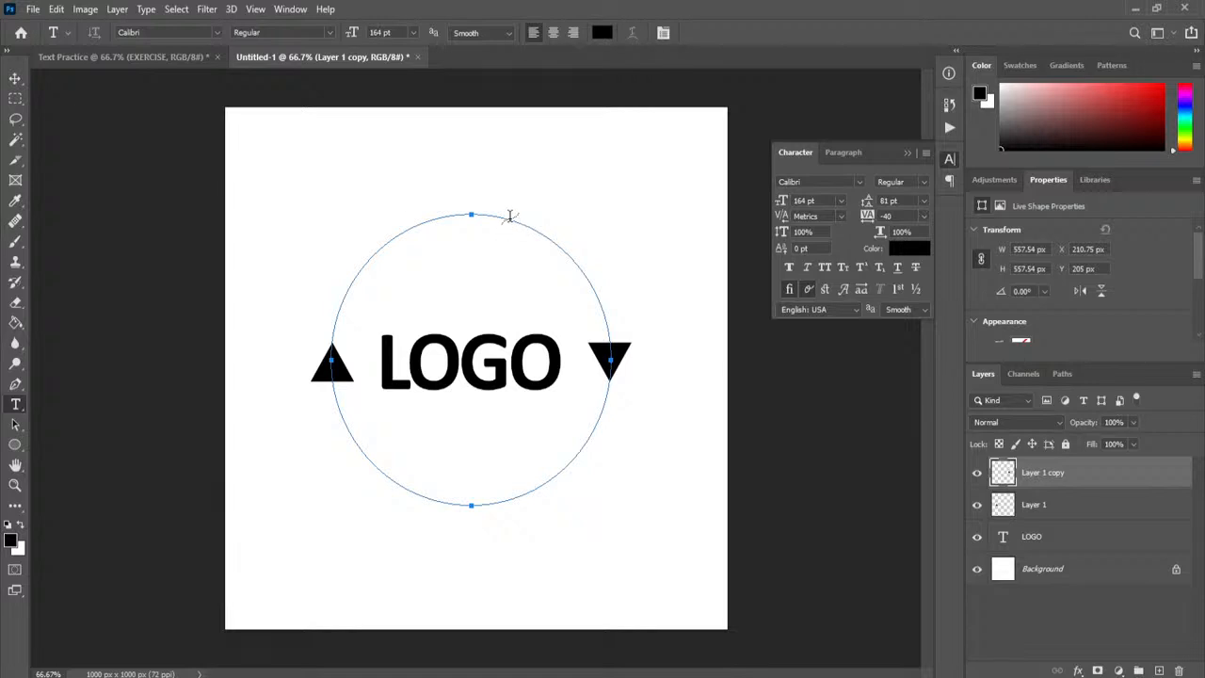
Start placeholder text on the circular path just past its highest point and insert "xaxa" directly after "Lorem"
left_click(509, 215)
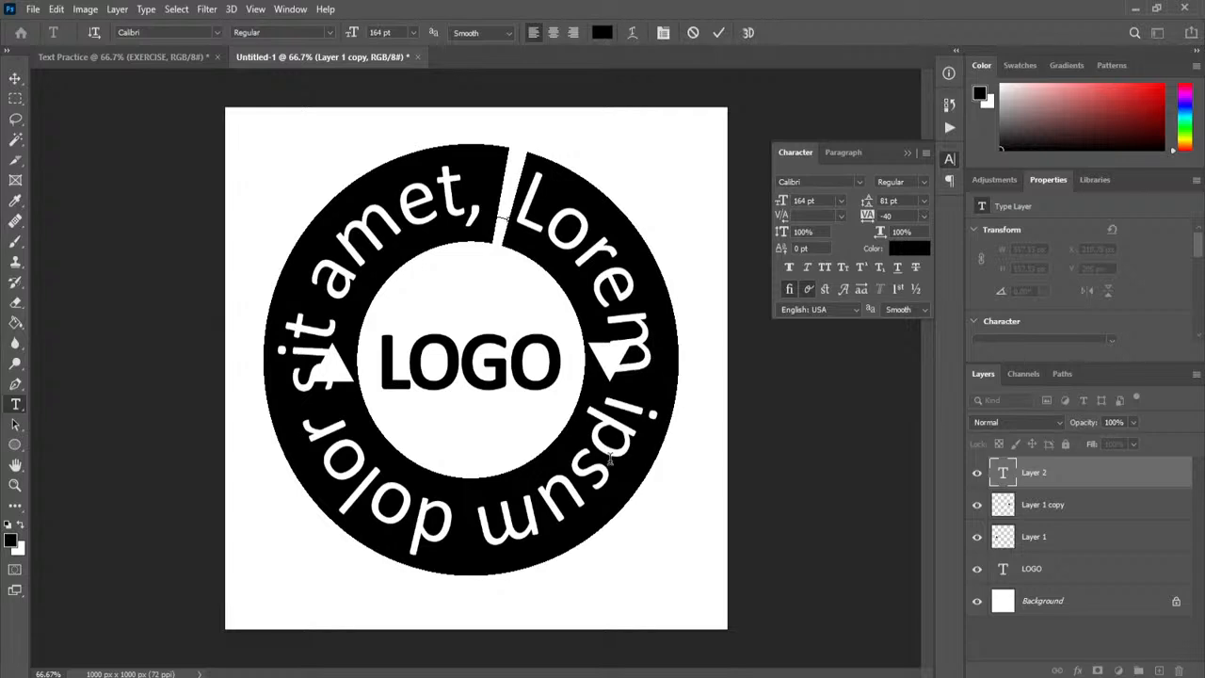
left_click(619, 386)
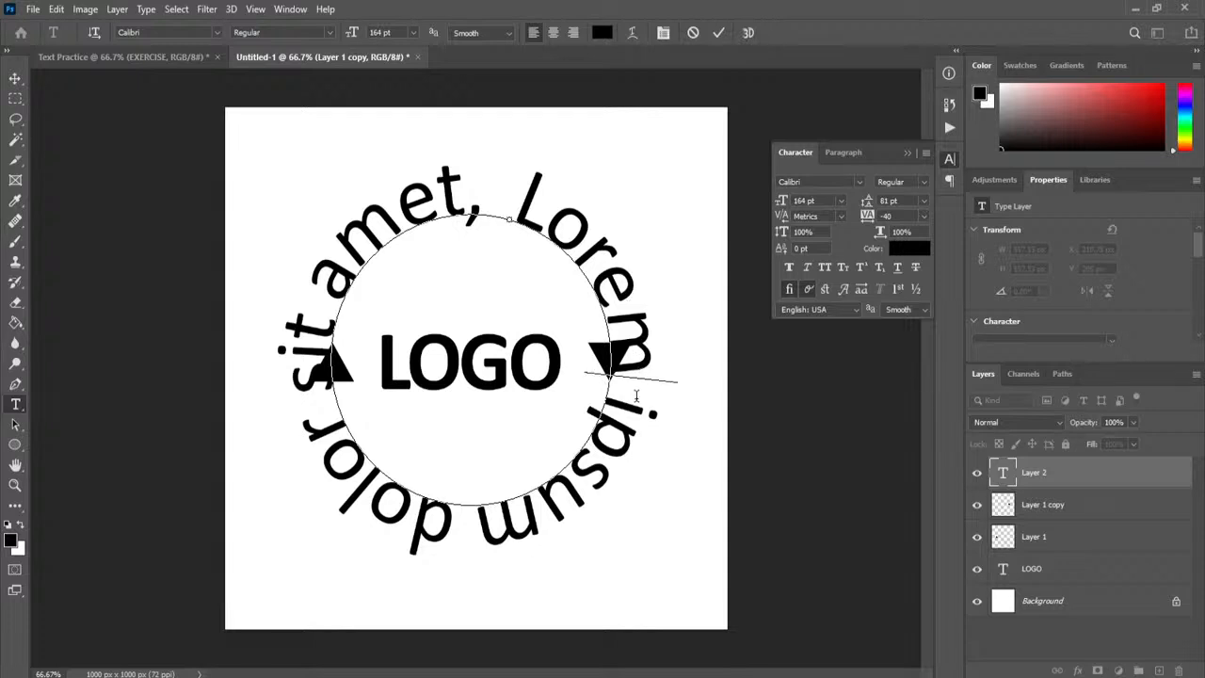
type("xaxa")
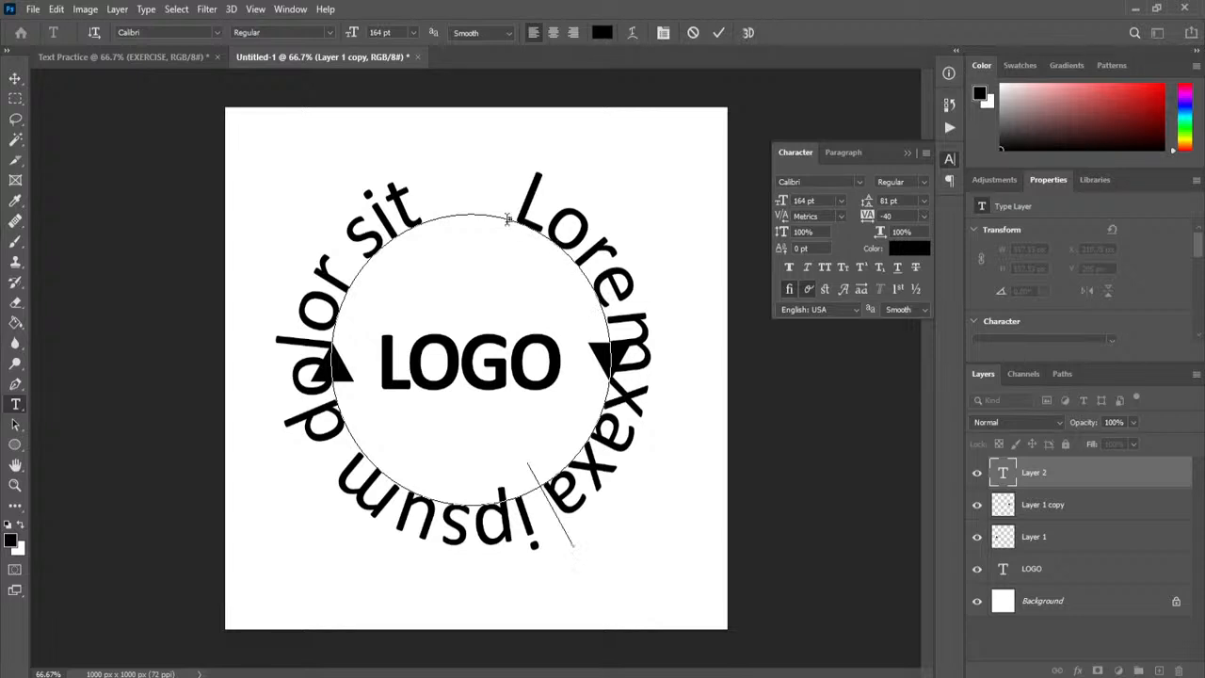
left_click_drag(508, 217, 614, 464)
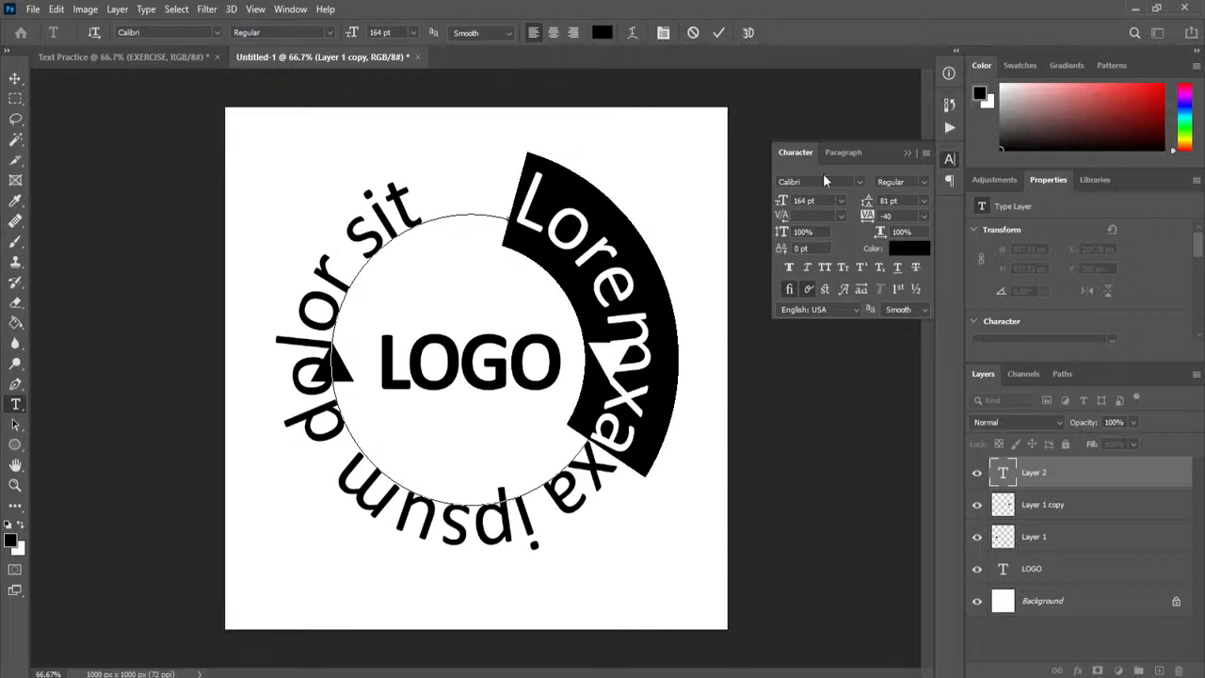
Shift the ring text along the circle by adjusting its left paragraph indent to -114.5 pt
left_click(564, 234)
left_click(531, 195)
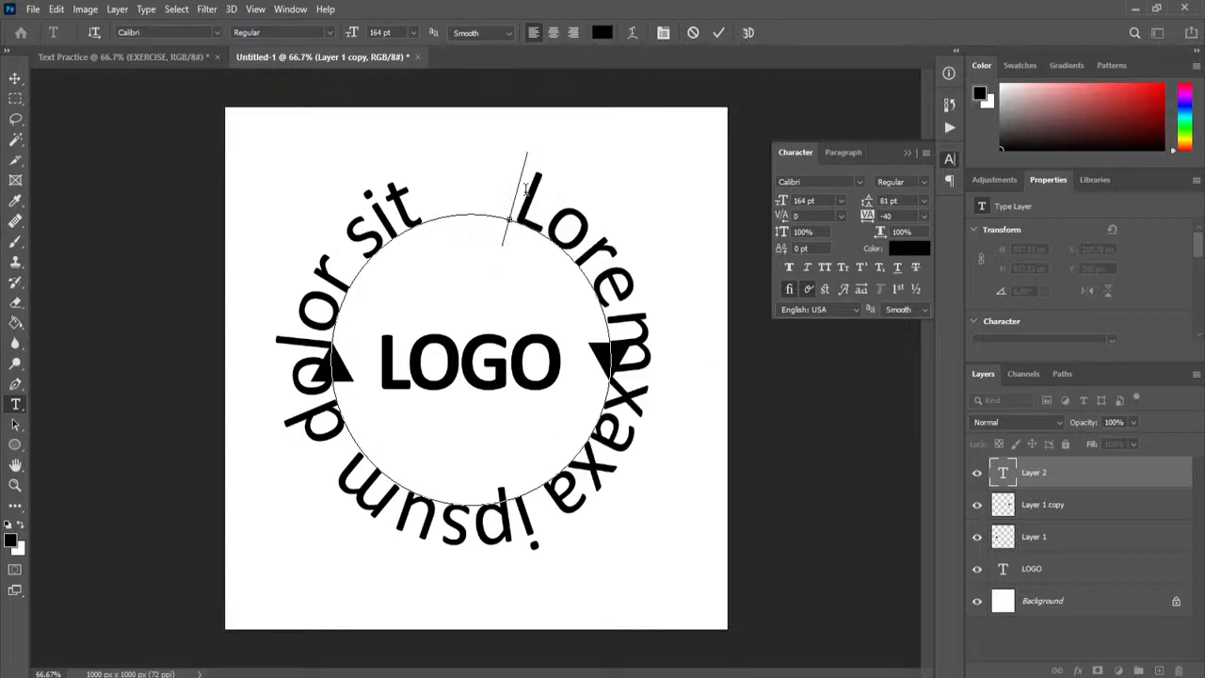
left_click(845, 154)
left_click_drag(786, 208, 863, 214)
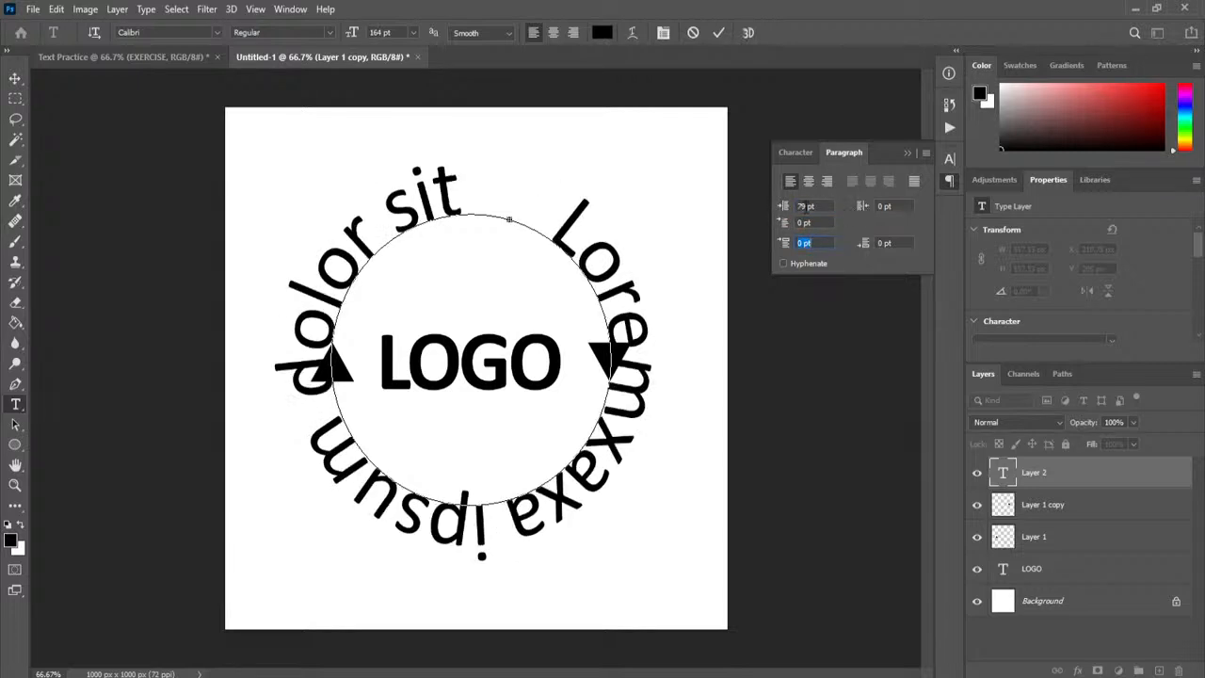
left_click_drag(783, 208, 701, 206)
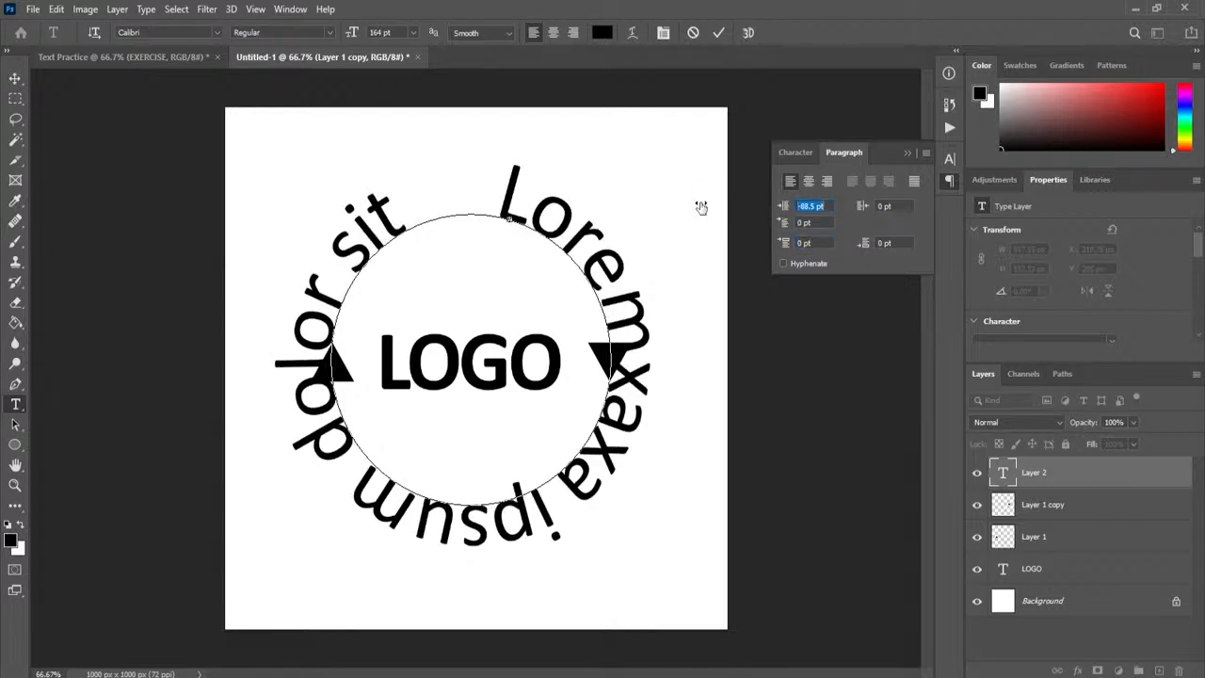
left_click_drag(785, 208, 738, 211)
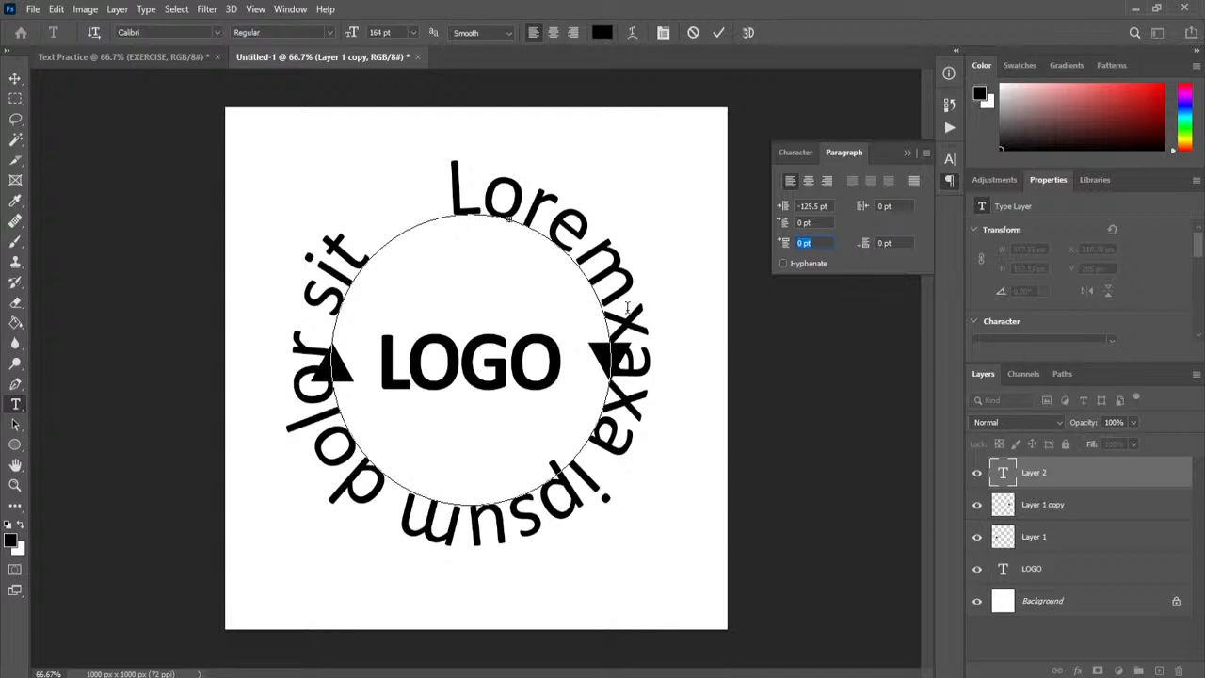
left_click_drag(783, 205, 796, 206)
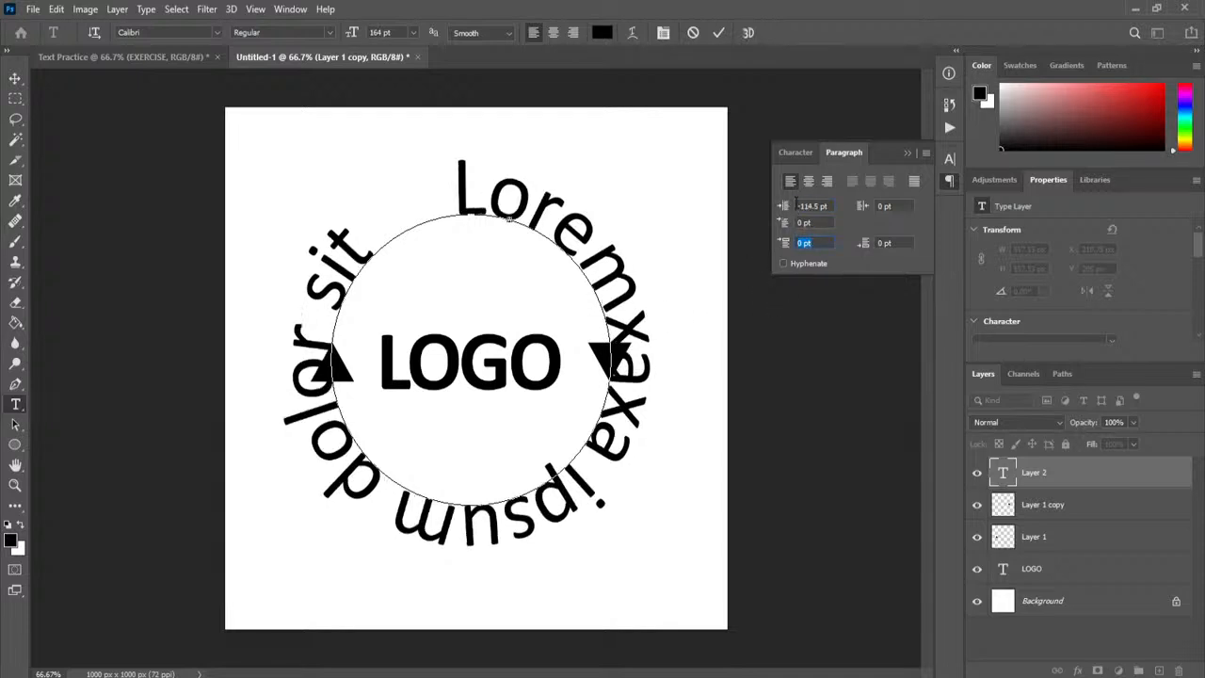
Widen the kerning after "Lorem" and before "dolor" to clear both triangles, and undo the last kerning increase
left_click(629, 317)
left_click(794, 155)
mouse_move(782, 219)
left_mouse_down()
mouse_move(815, 220)
mouse_move(776, 221)
left_mouse_up()
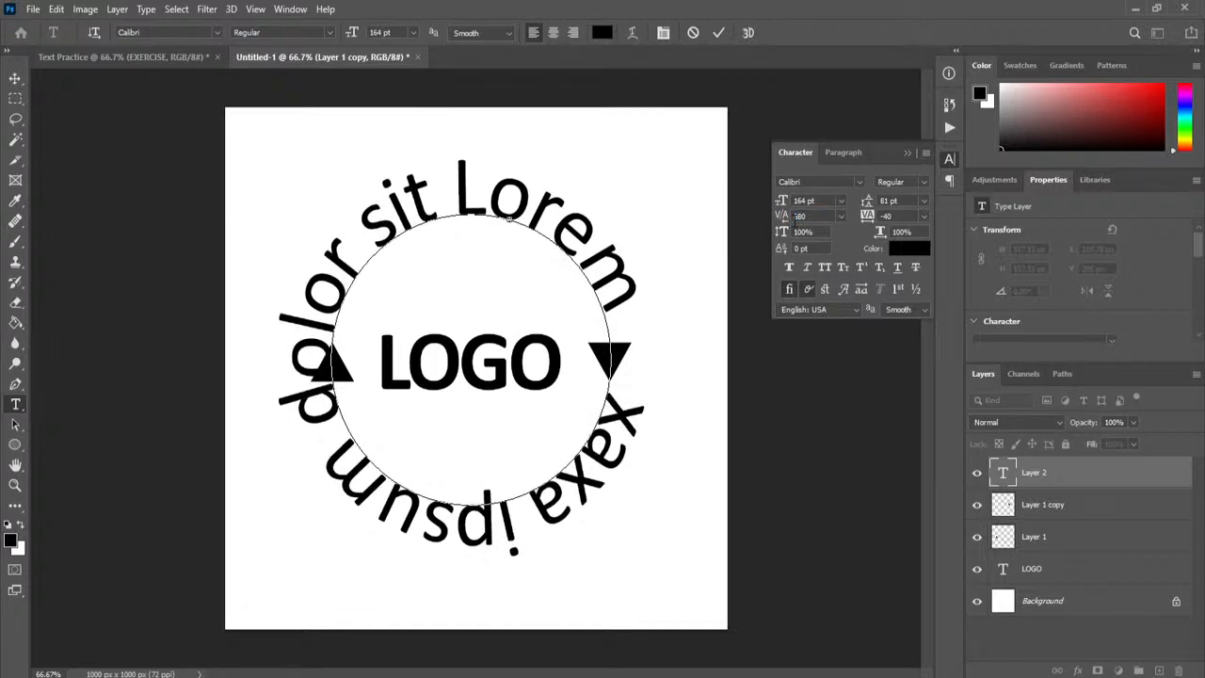
left_click(325, 382)
left_click_drag(783, 217, 816, 217)
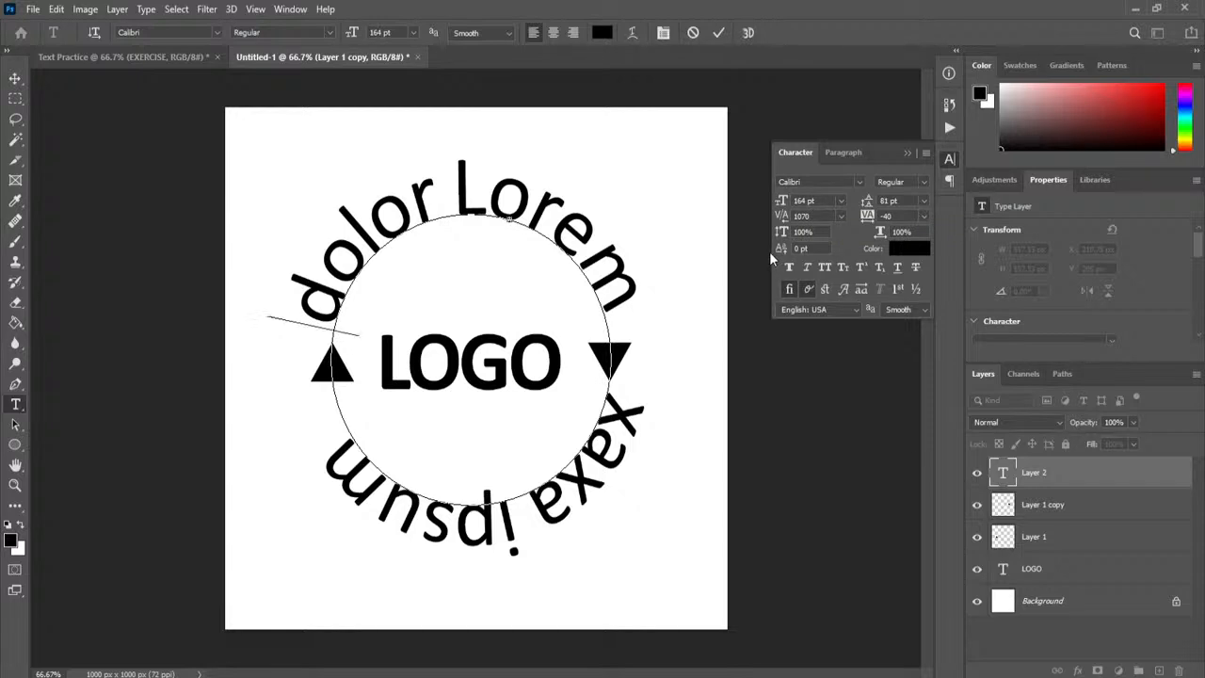
key("ctrl")
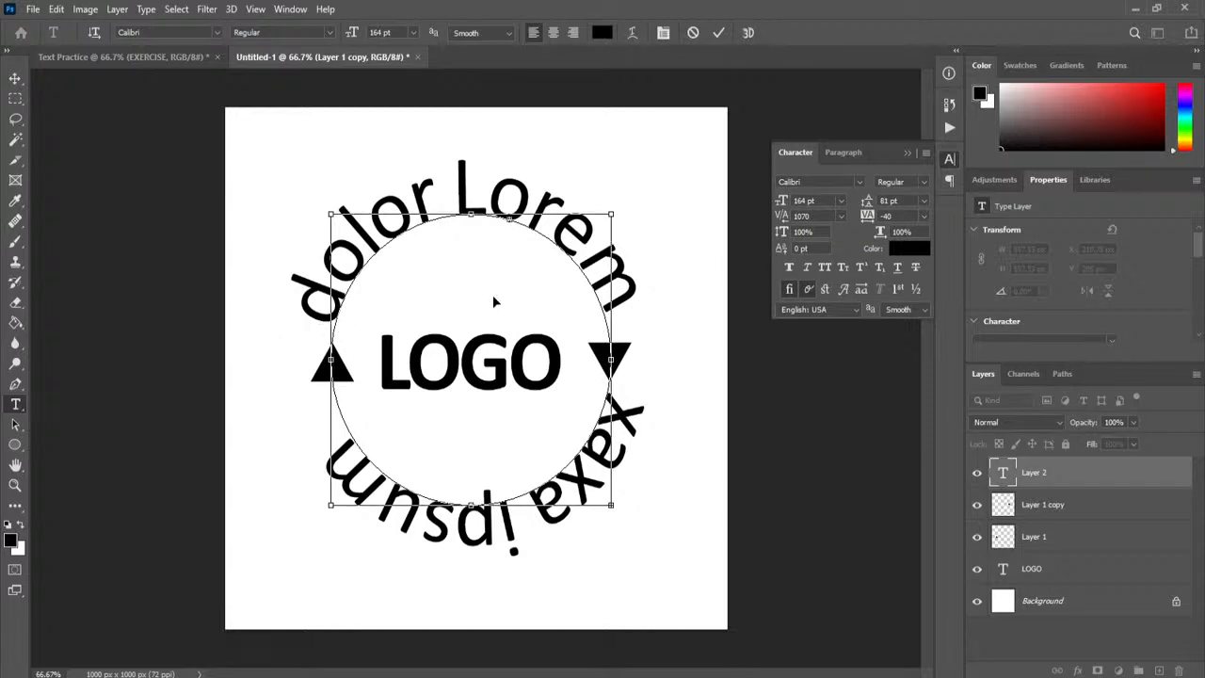
key("ctrl+z")
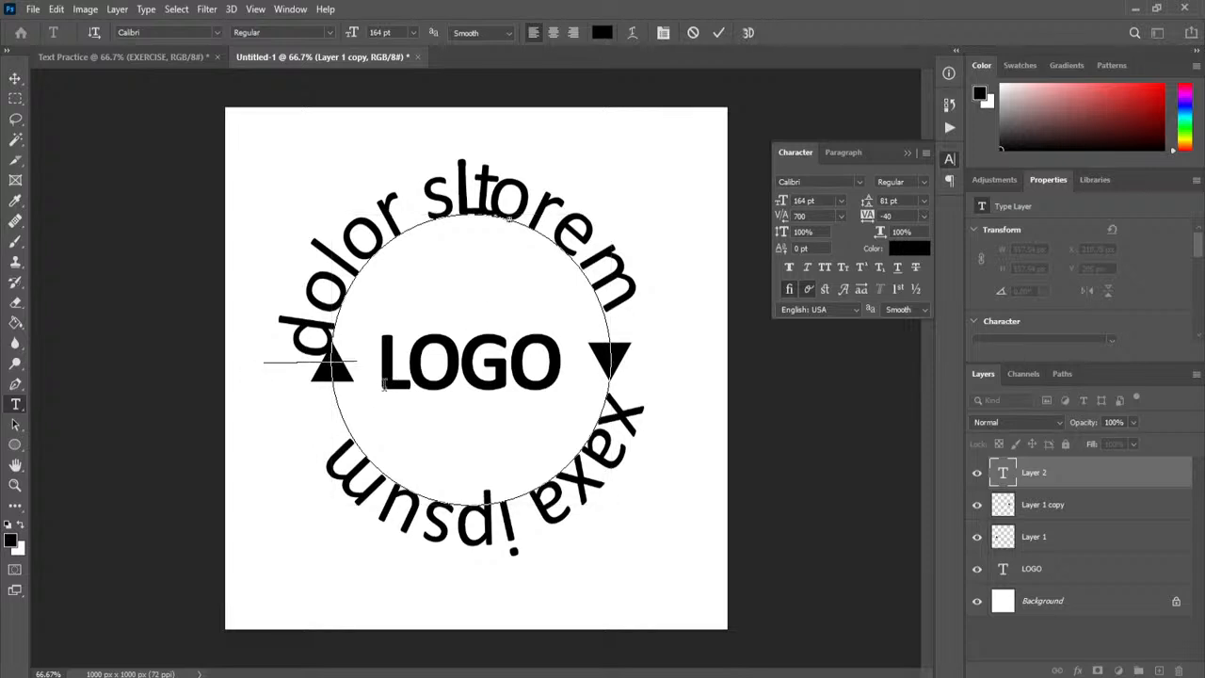
Delete the wide space before "dolor" and set the kerning after its first letter to 320 and finally 800
left_click_drag(315, 369, 328, 442)
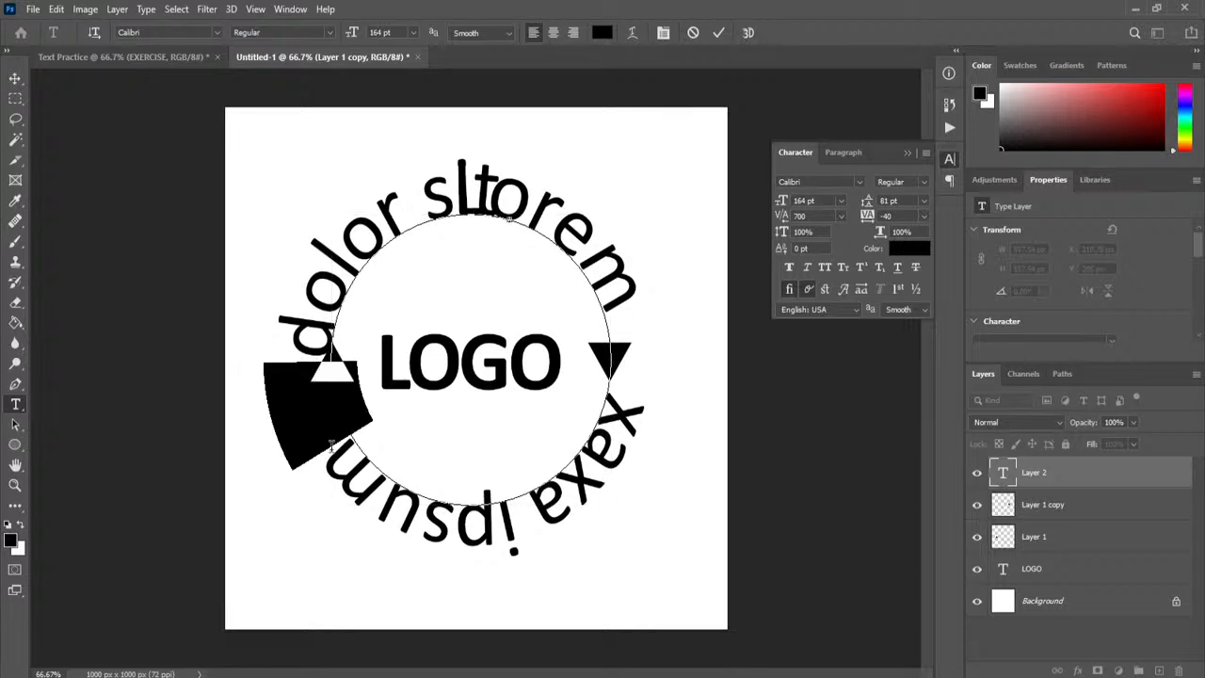
key("BackSpace")
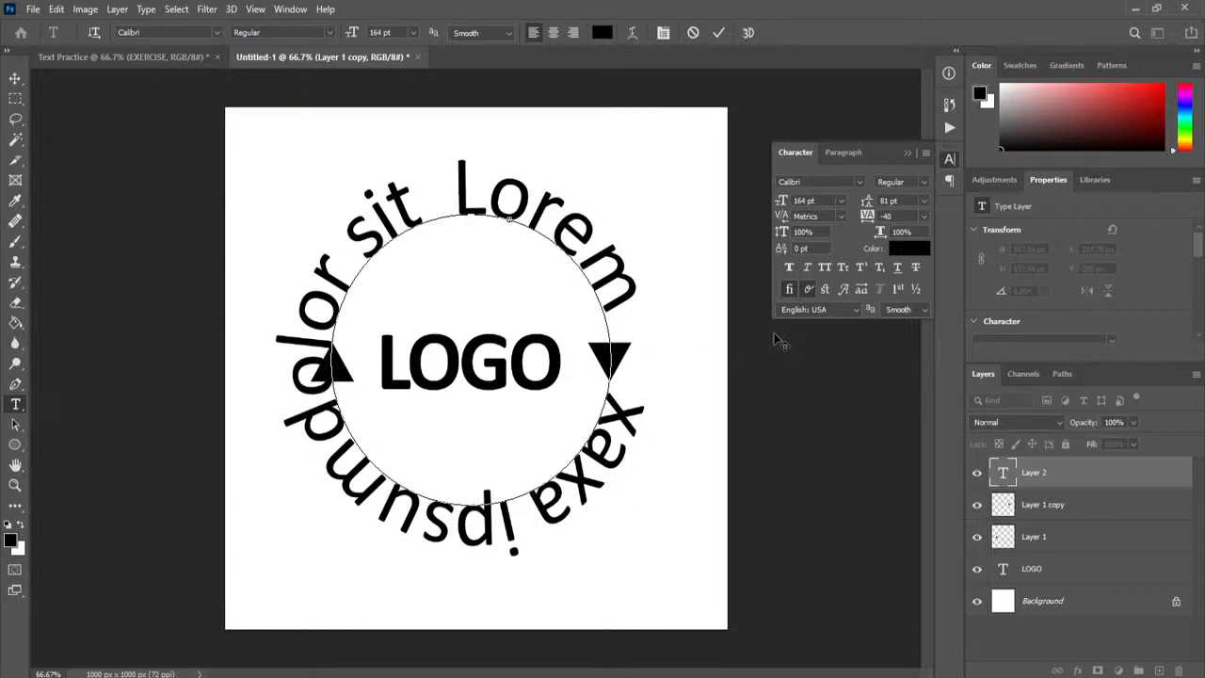
left_click(800, 217)
type("320")
key("Return")
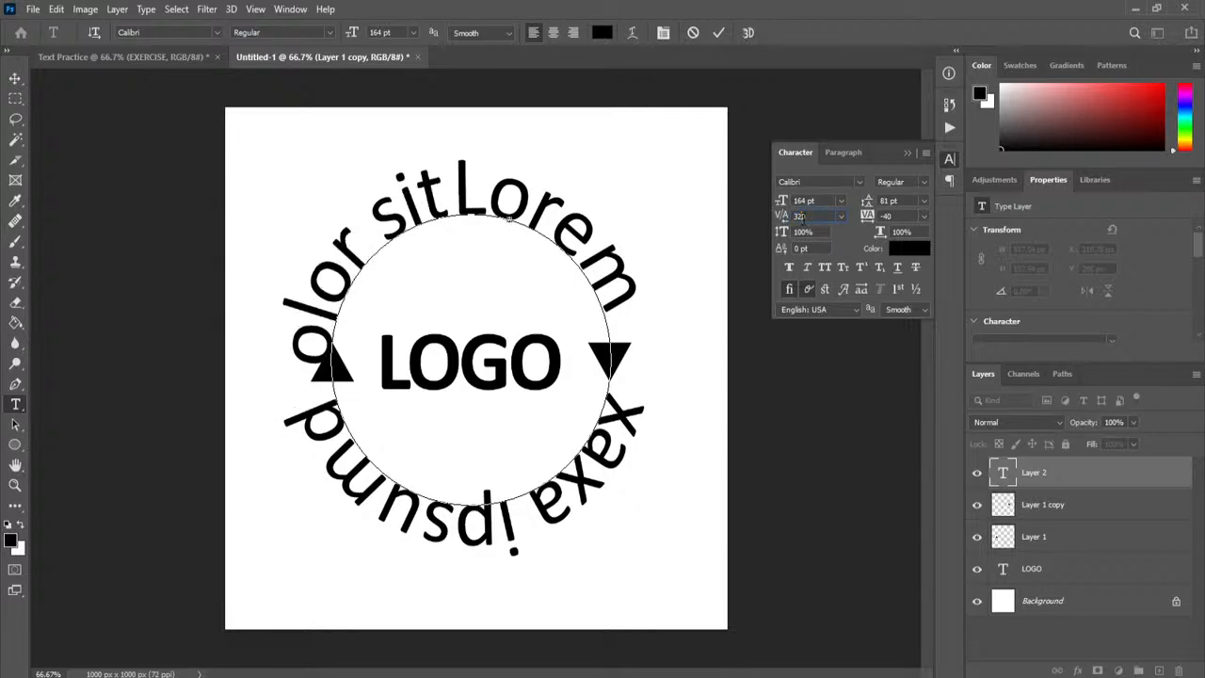
type("800")
key("Return")
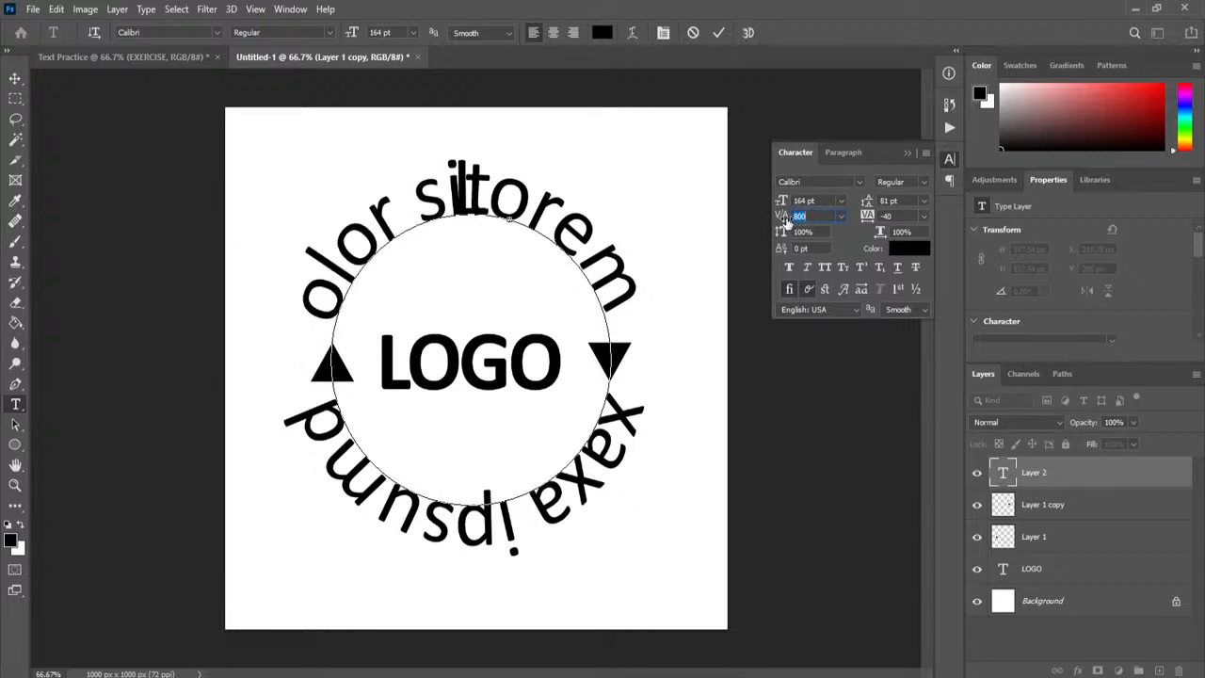
Delete "sit" from the end of the ring text, undo the last deletion and cancel the whole text entry
left_click_drag(448, 212, 462, 207)
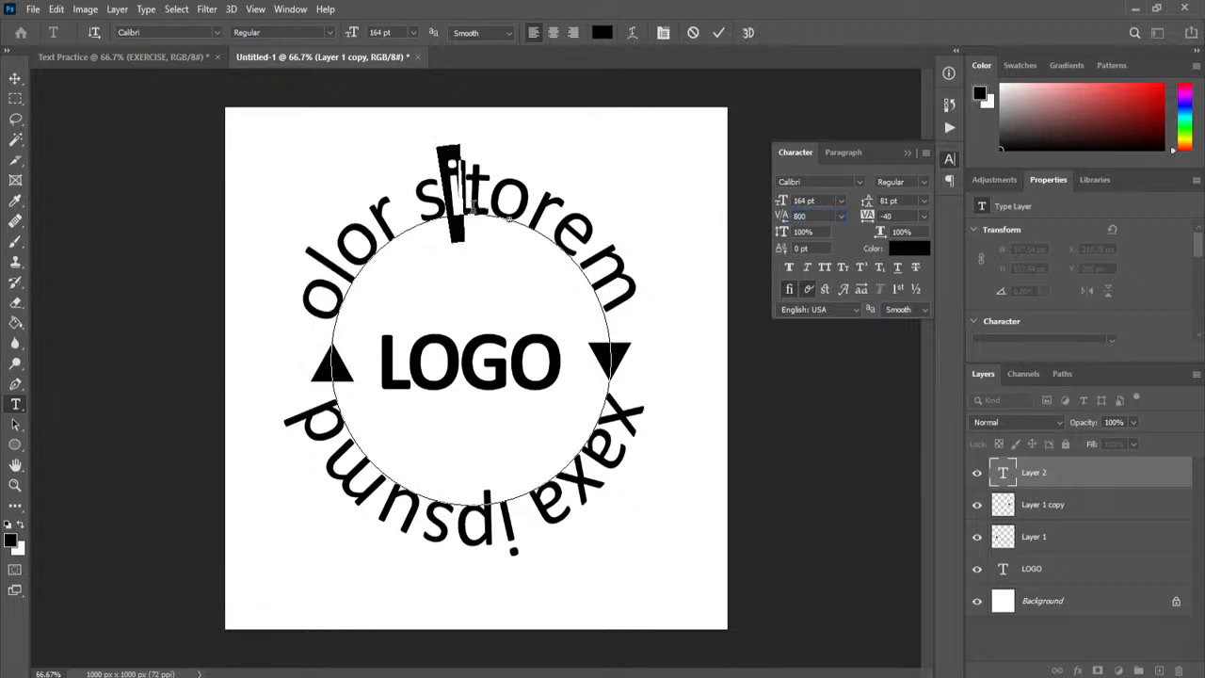
key("BackSpace")
key("Delete")
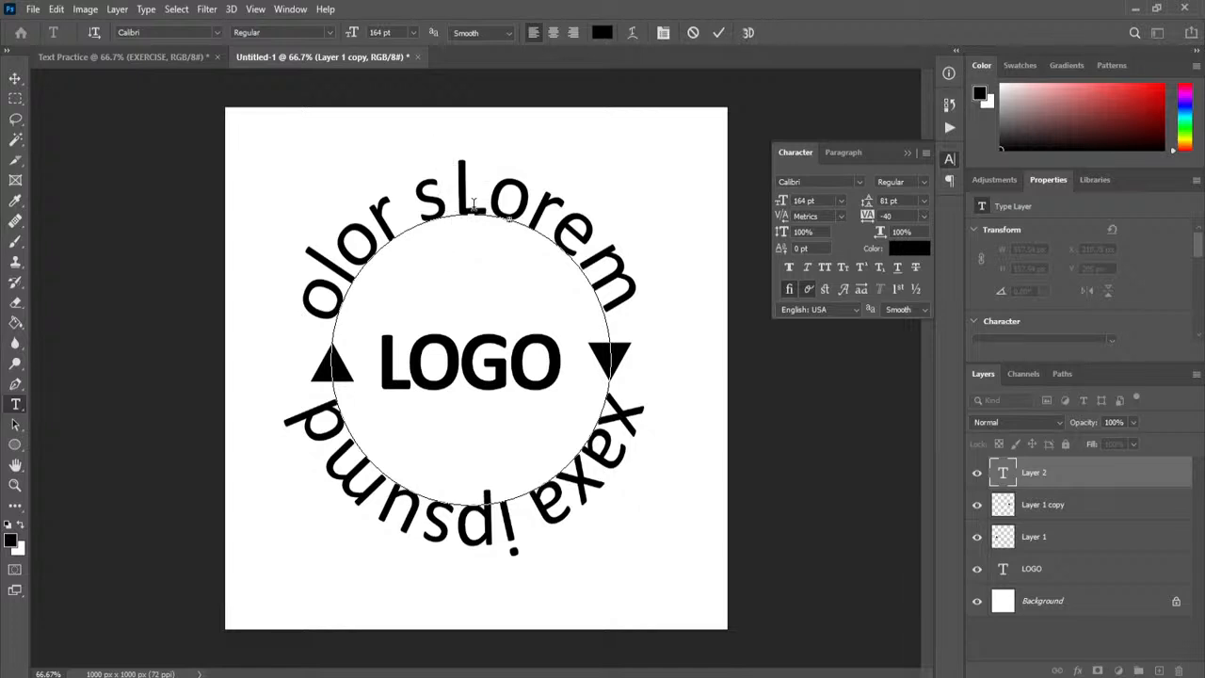
key("BackSpace")
left_click_drag(439, 198, 399, 211)
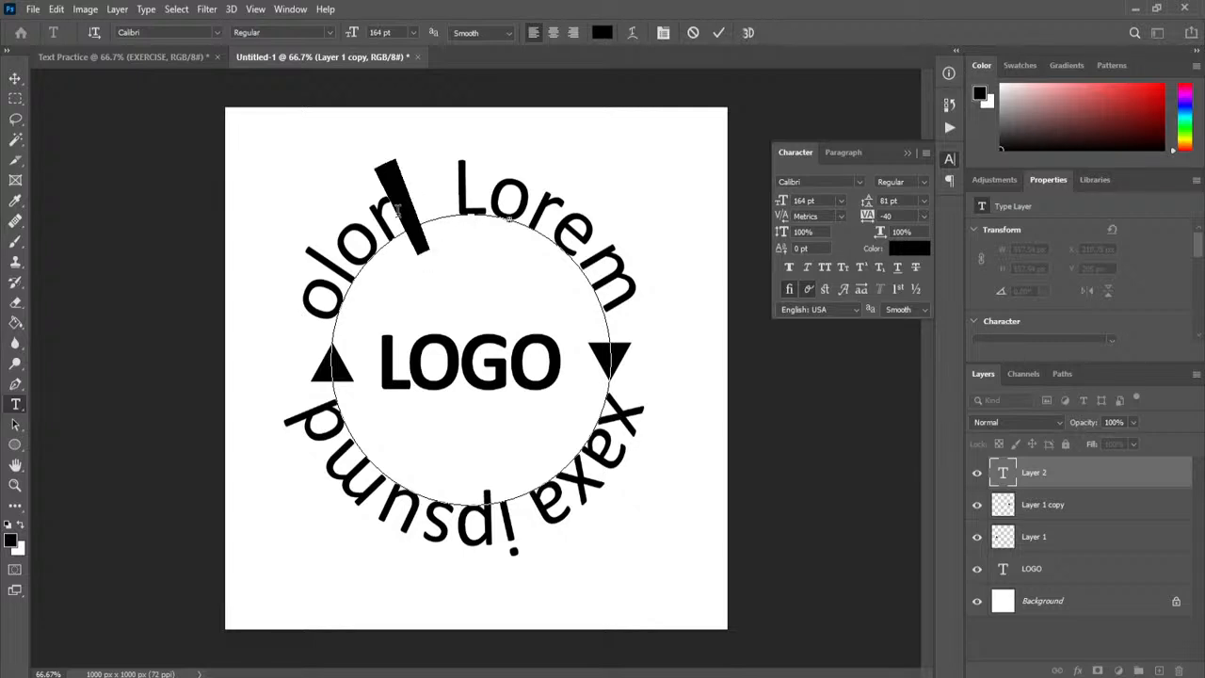
key("BackSpace")
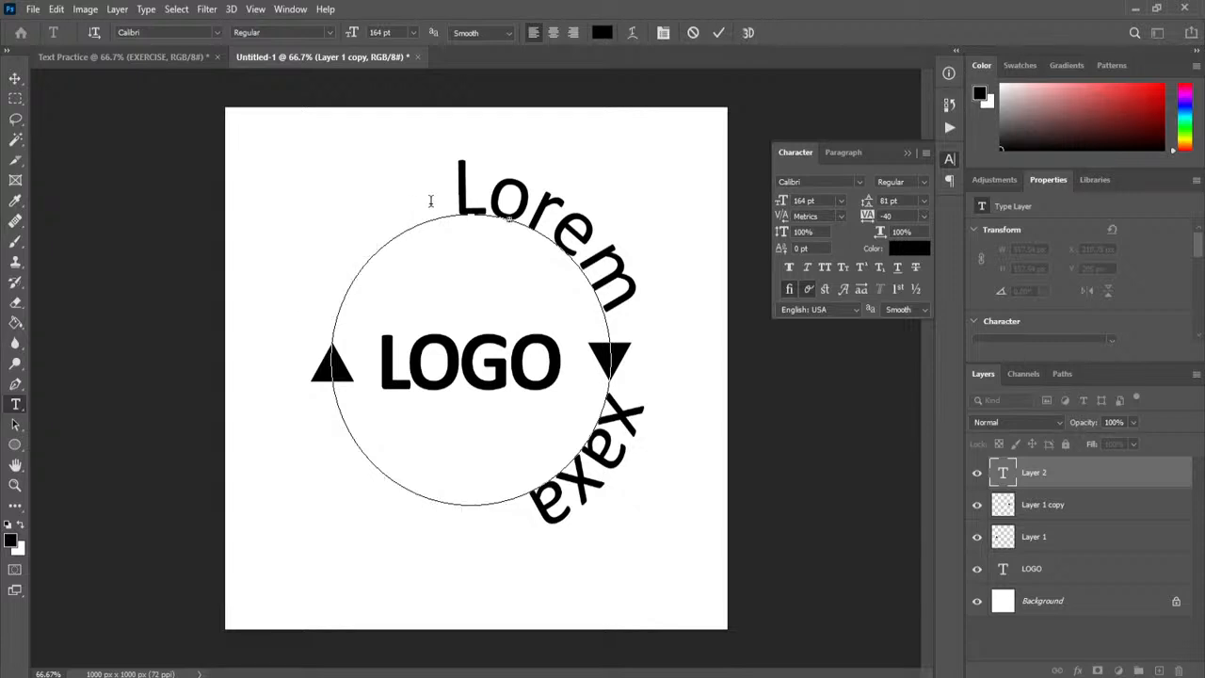
key("ctrl+z")
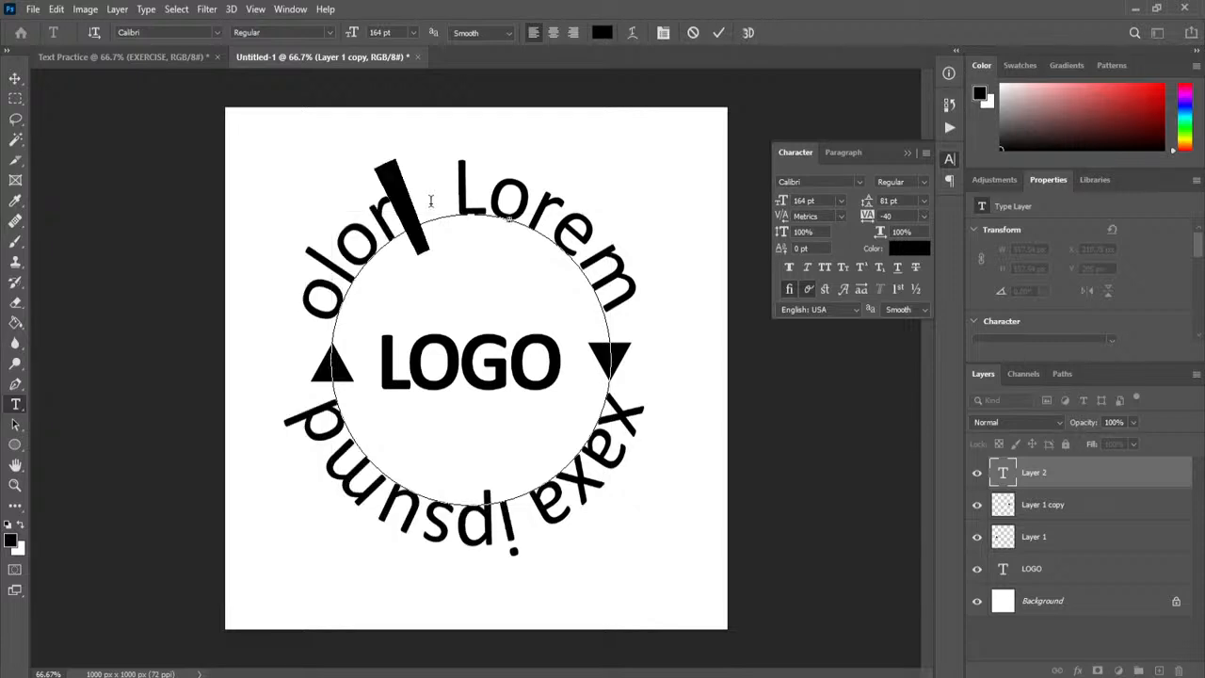
left_click(693, 33)
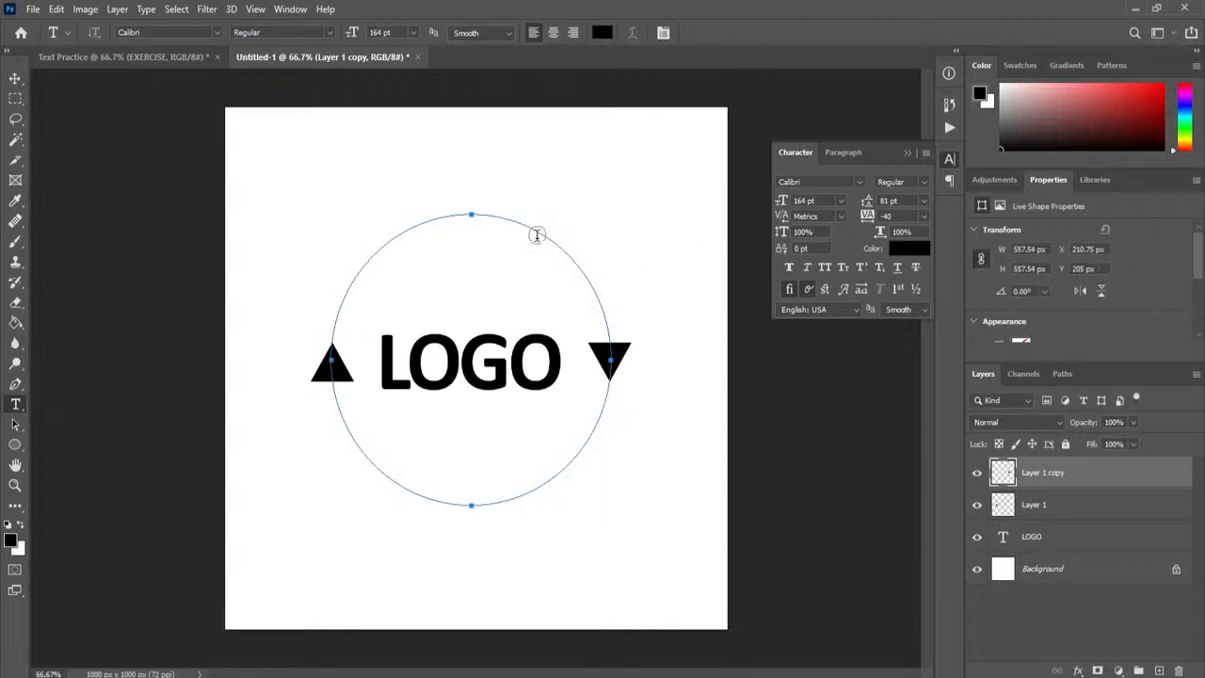
Enter "Logo text goes here click" as text along the circular path, starting at the circle's highest point
left_click(475, 211)
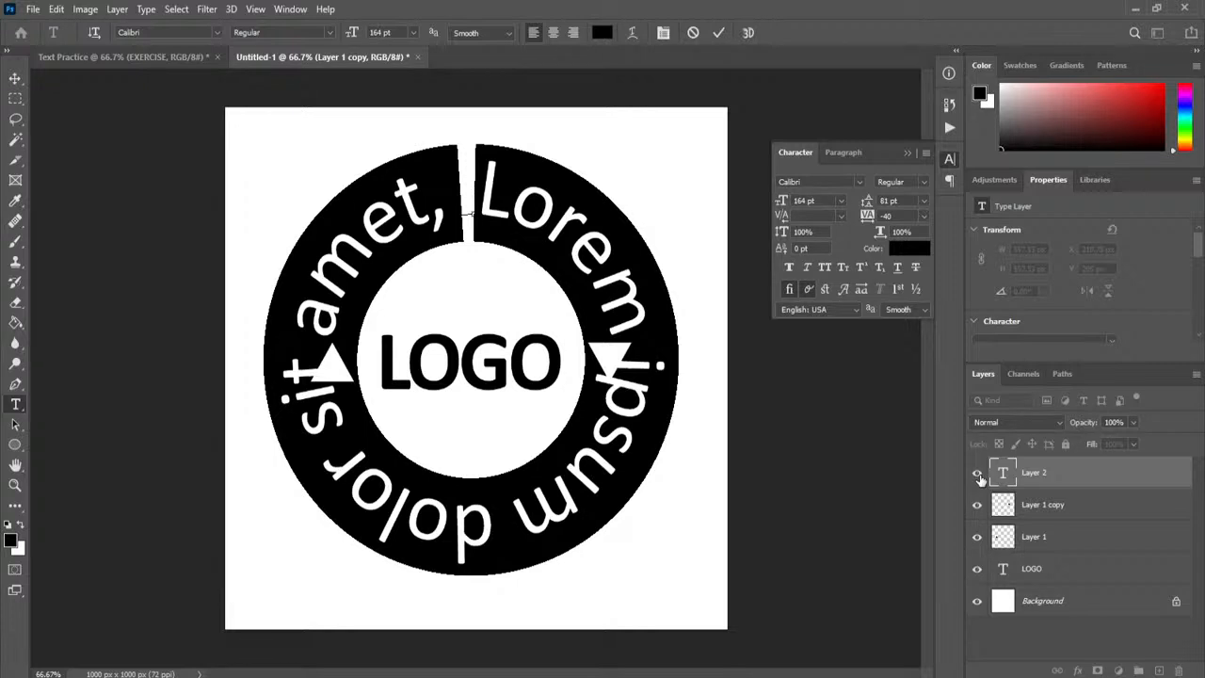
type("L")
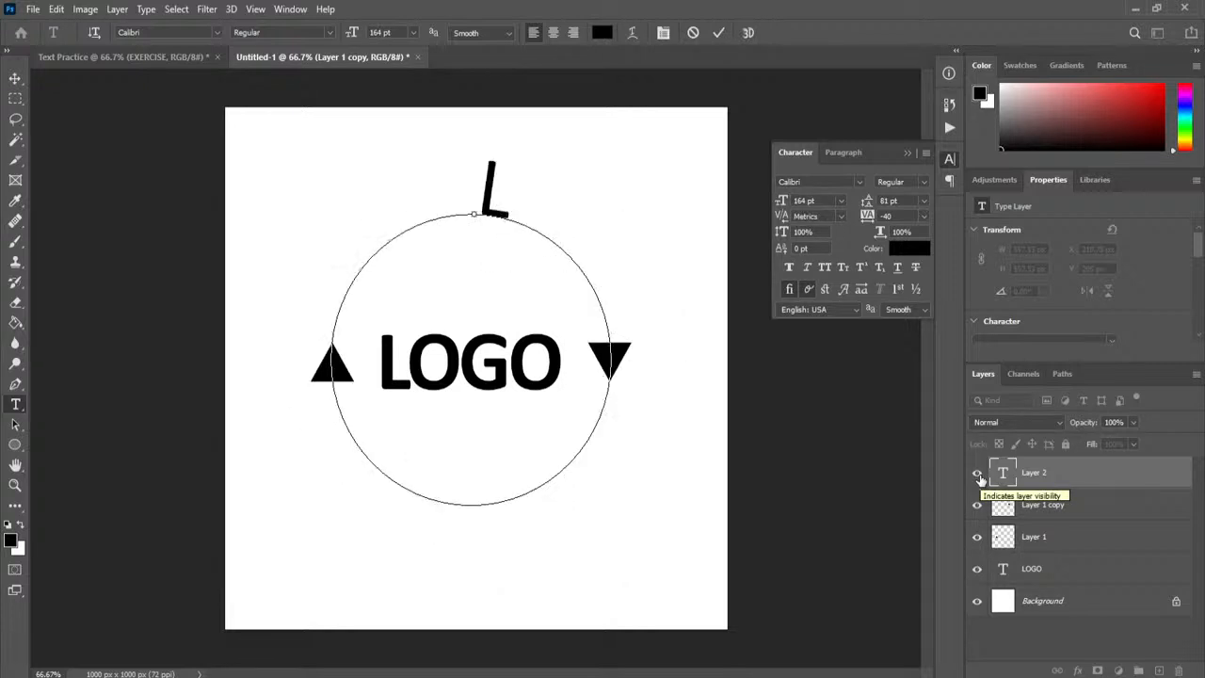
type("og")
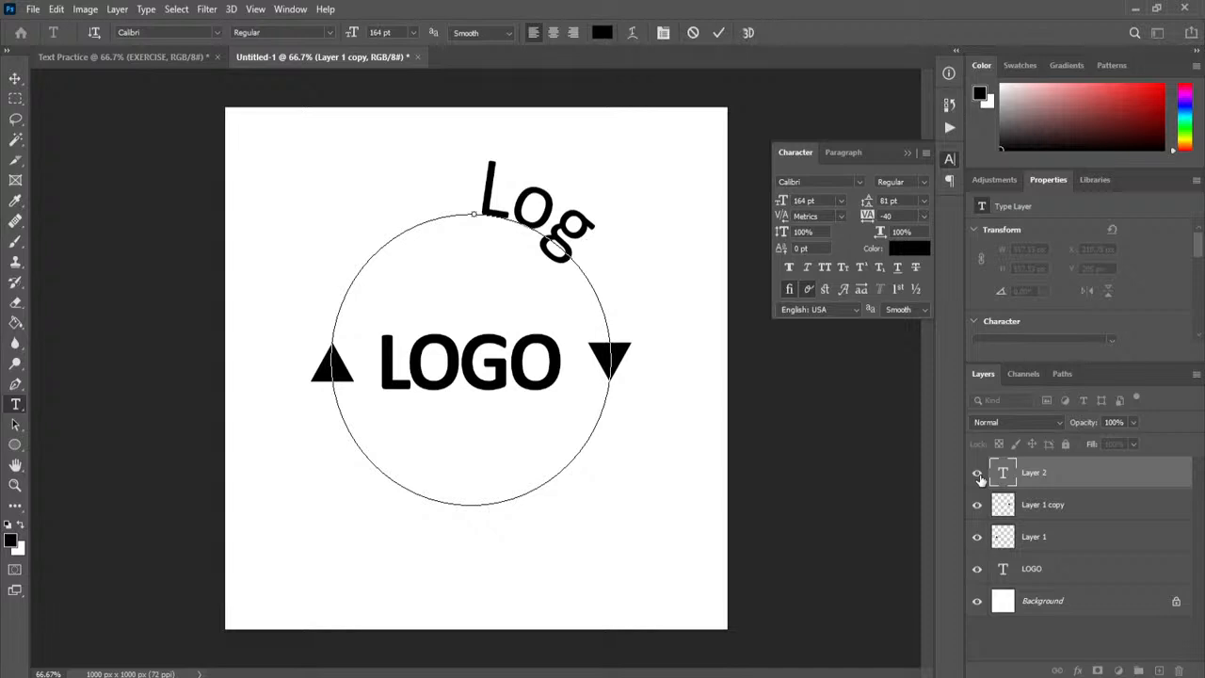
type("o")
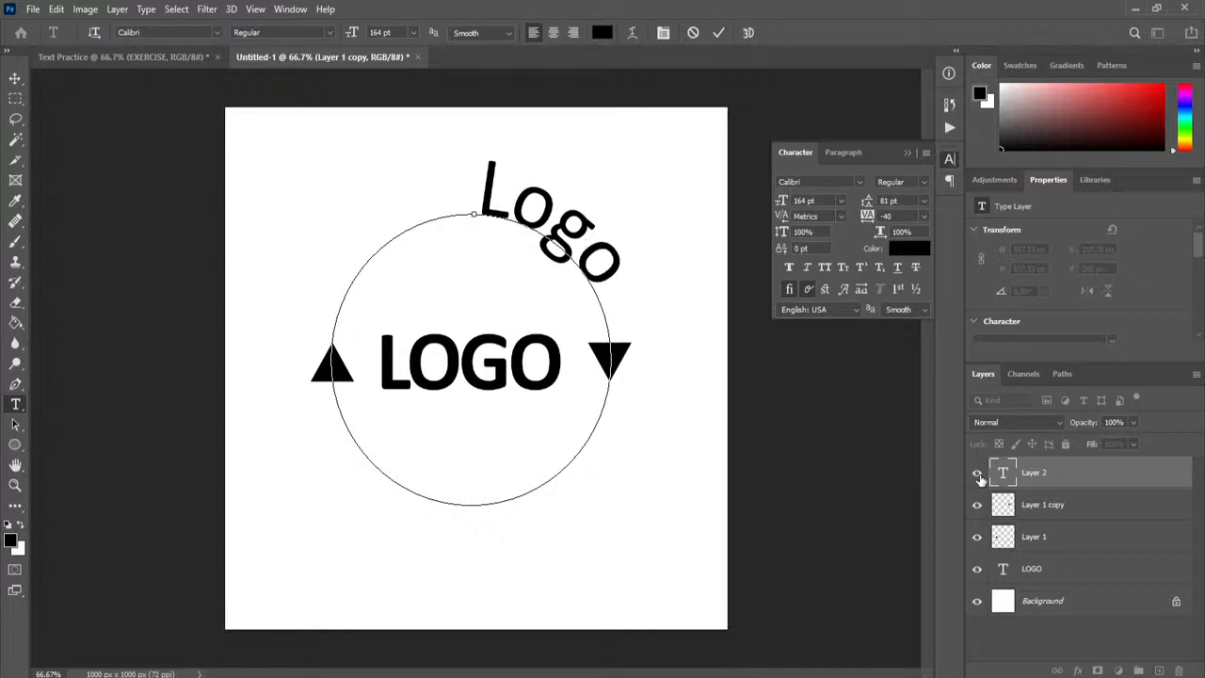
type(" text")
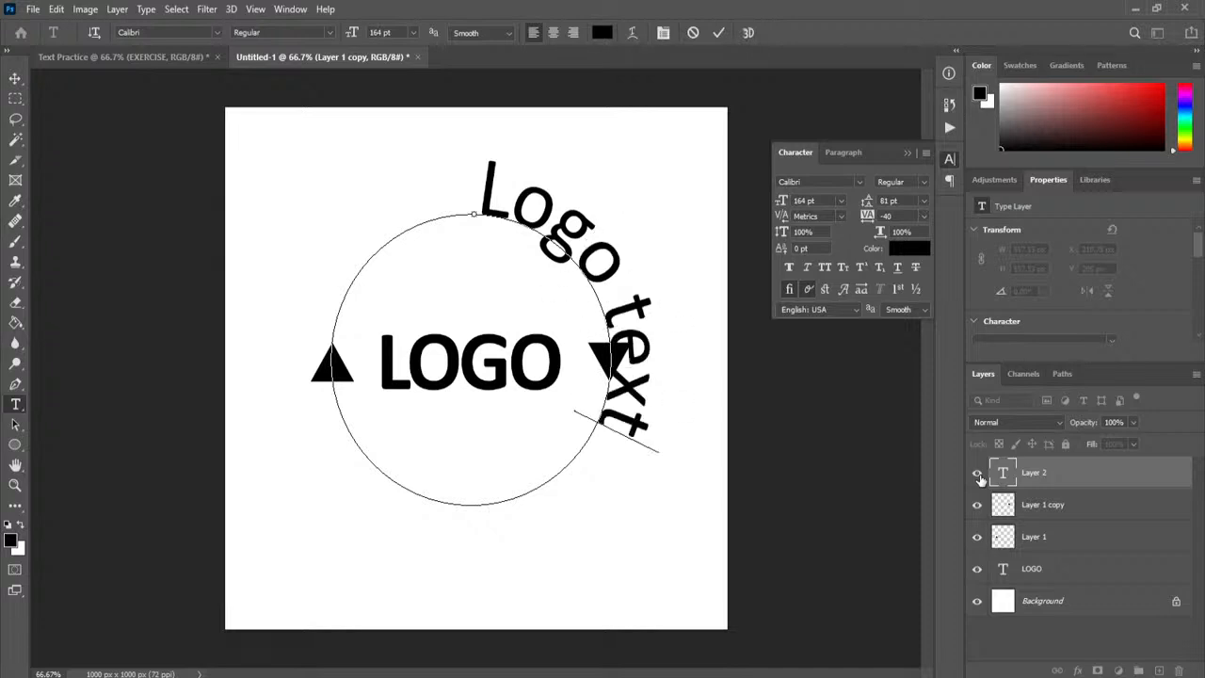
type(" goes g")
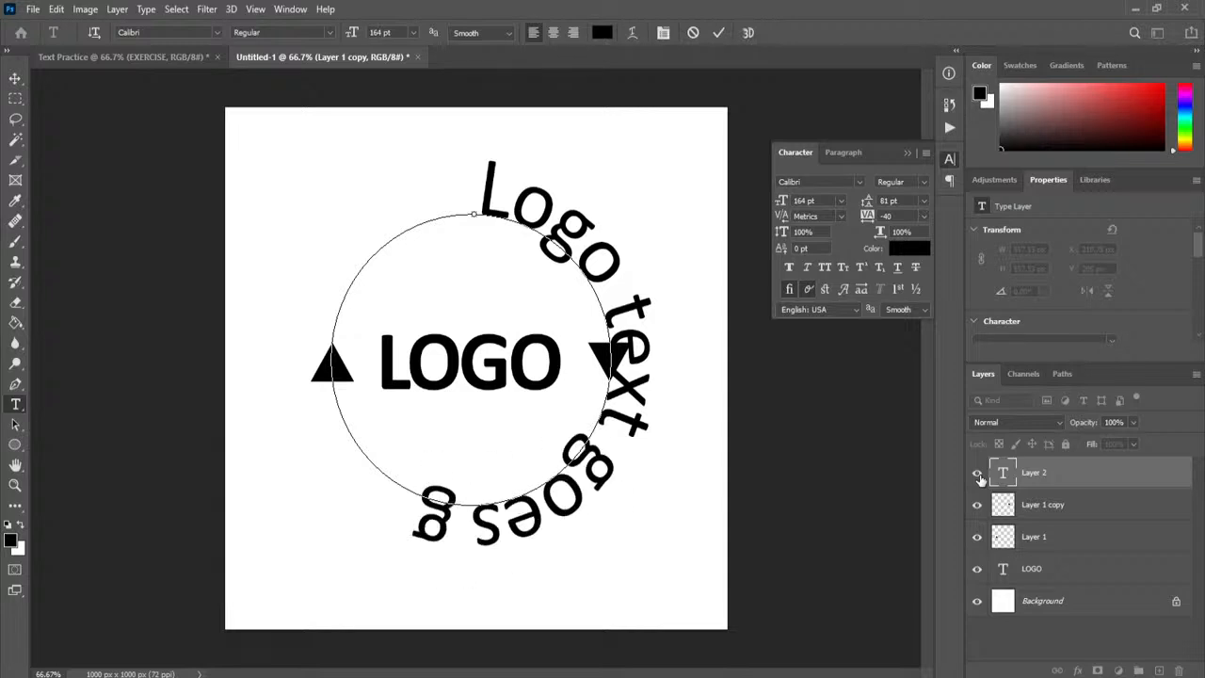
key("BackSpace")
type("her")
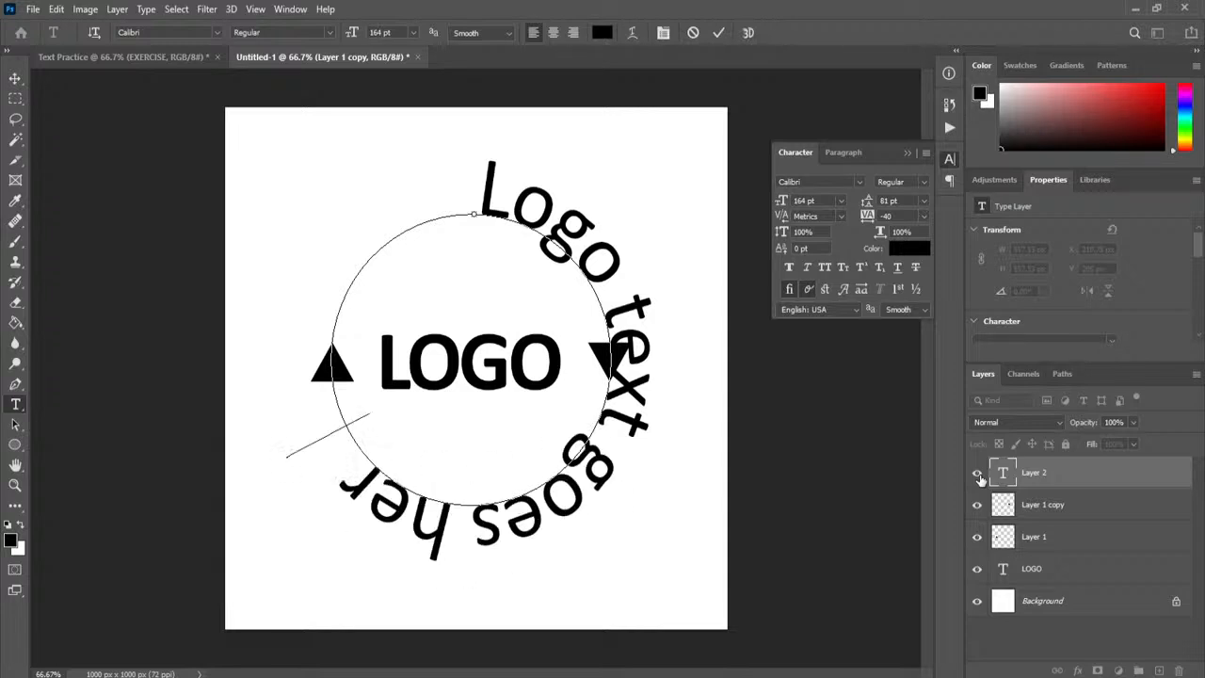
type("e click")
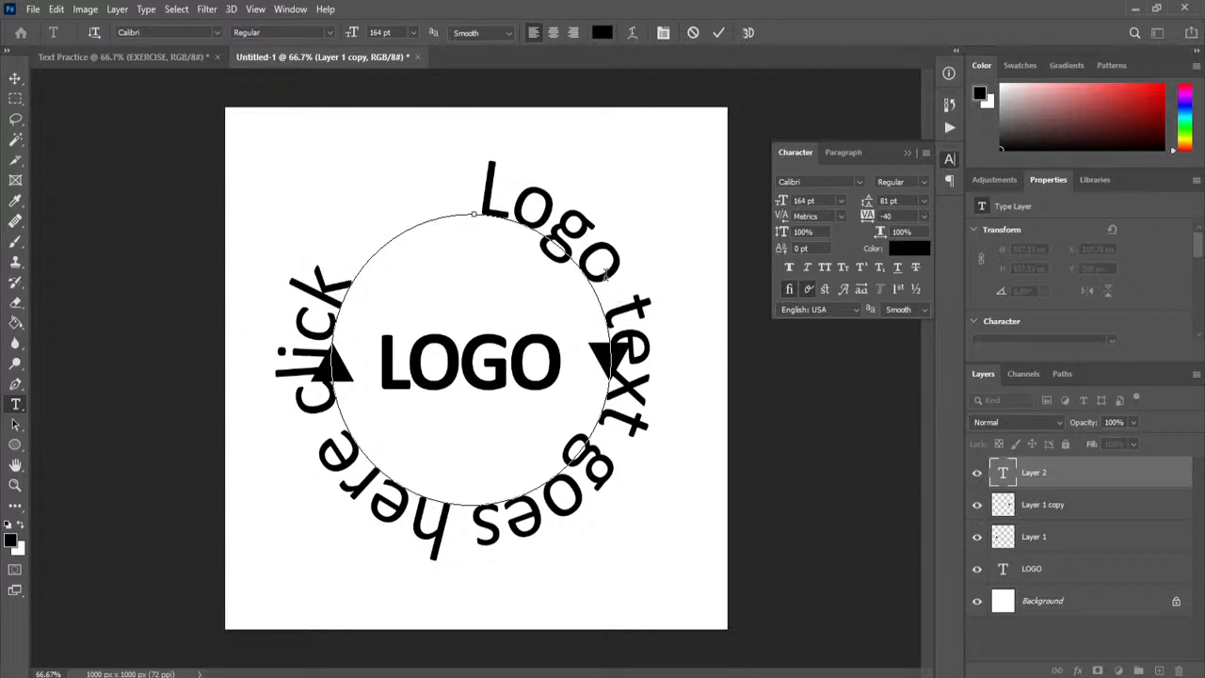
Add an "e" after "Logo" in the ring text, widen the kerning at both triangles using a value of 500, and commit the text
left_click(652, 322)
type("e")
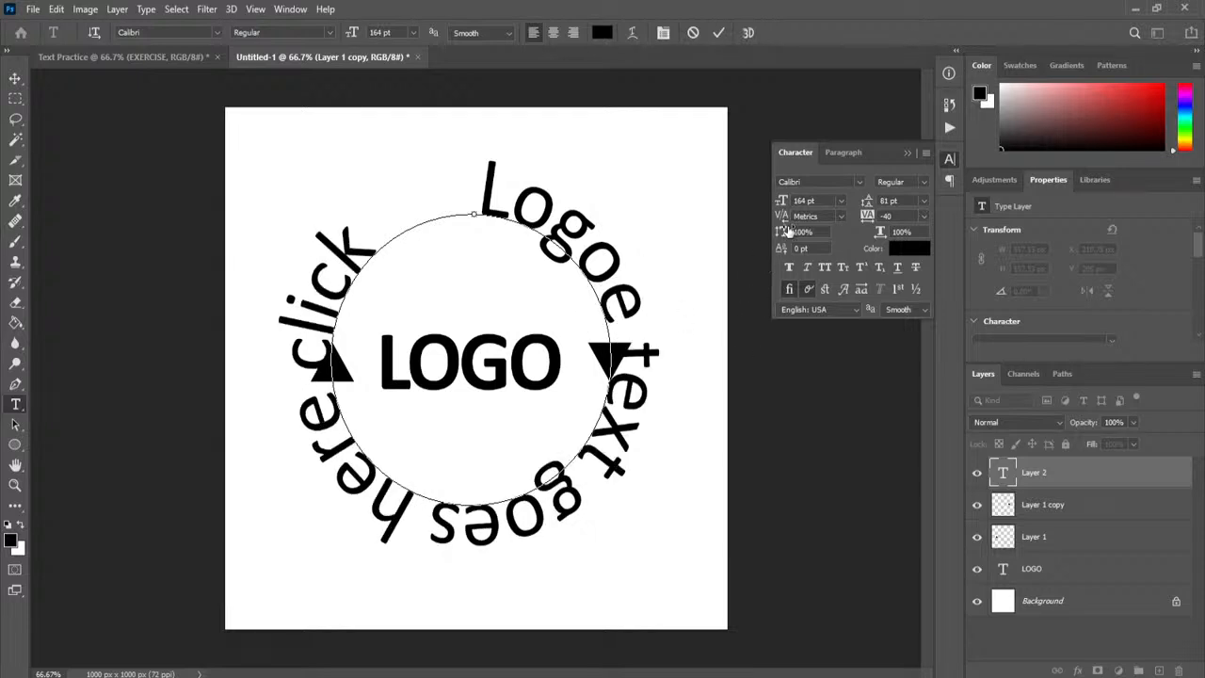
mouse_move(783, 218)
left_mouse_down()
mouse_move(812, 216)
mouse_move(798, 218)
left_mouse_up()
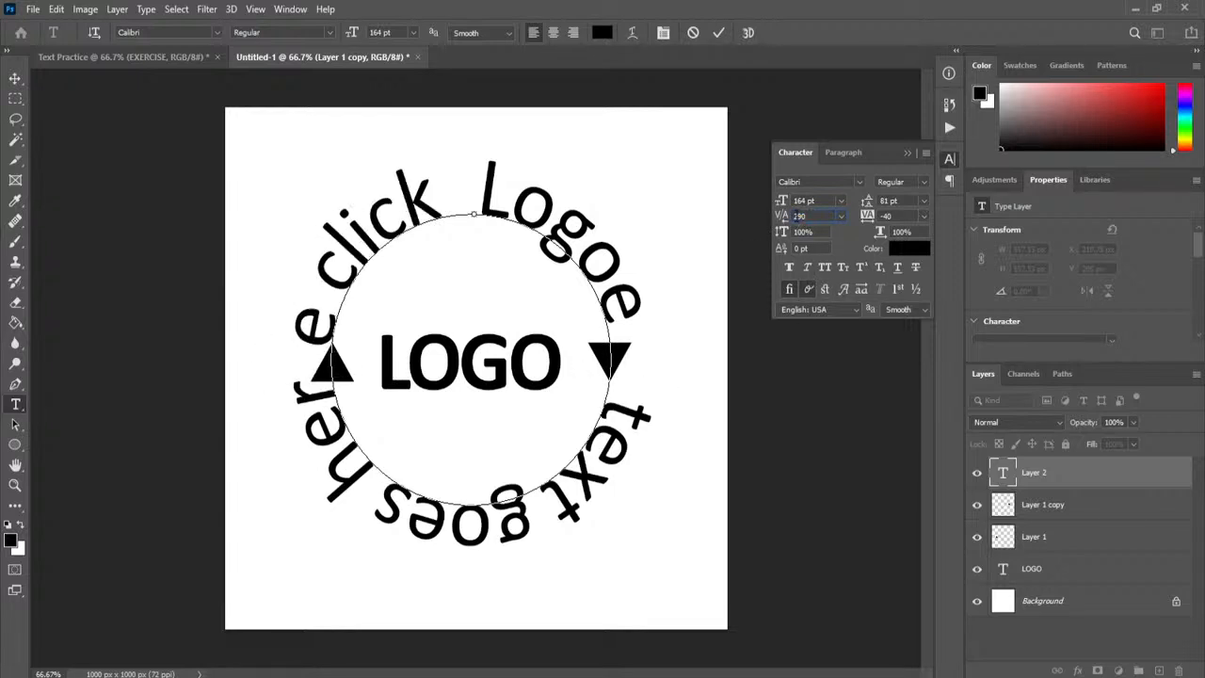
type("500")
key("Return")
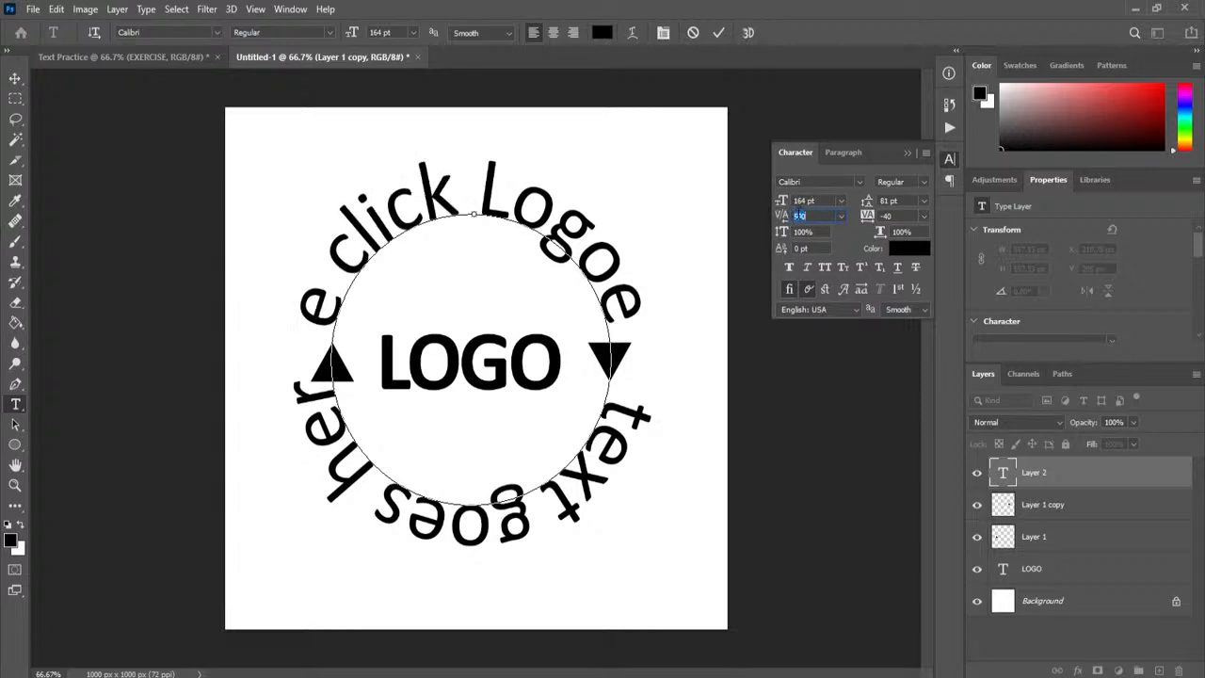
left_click(717, 33)
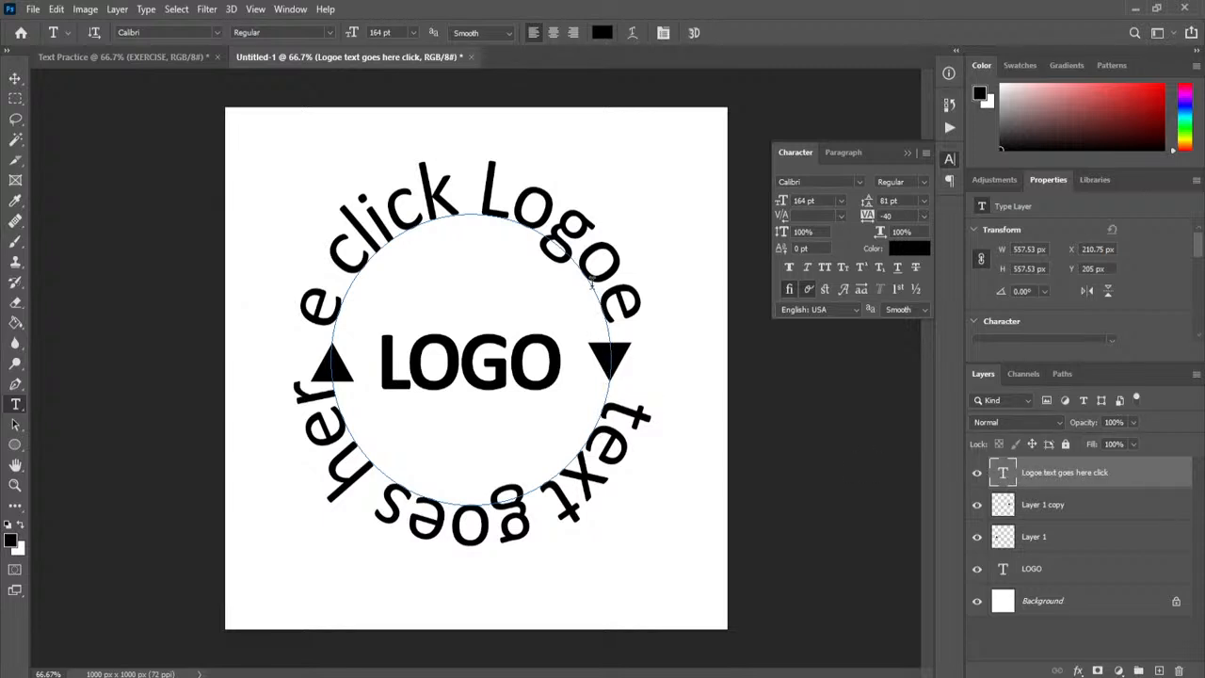
Reopen the ring text for editing and examine its start point on the circular path up close
double_click(1006, 476)
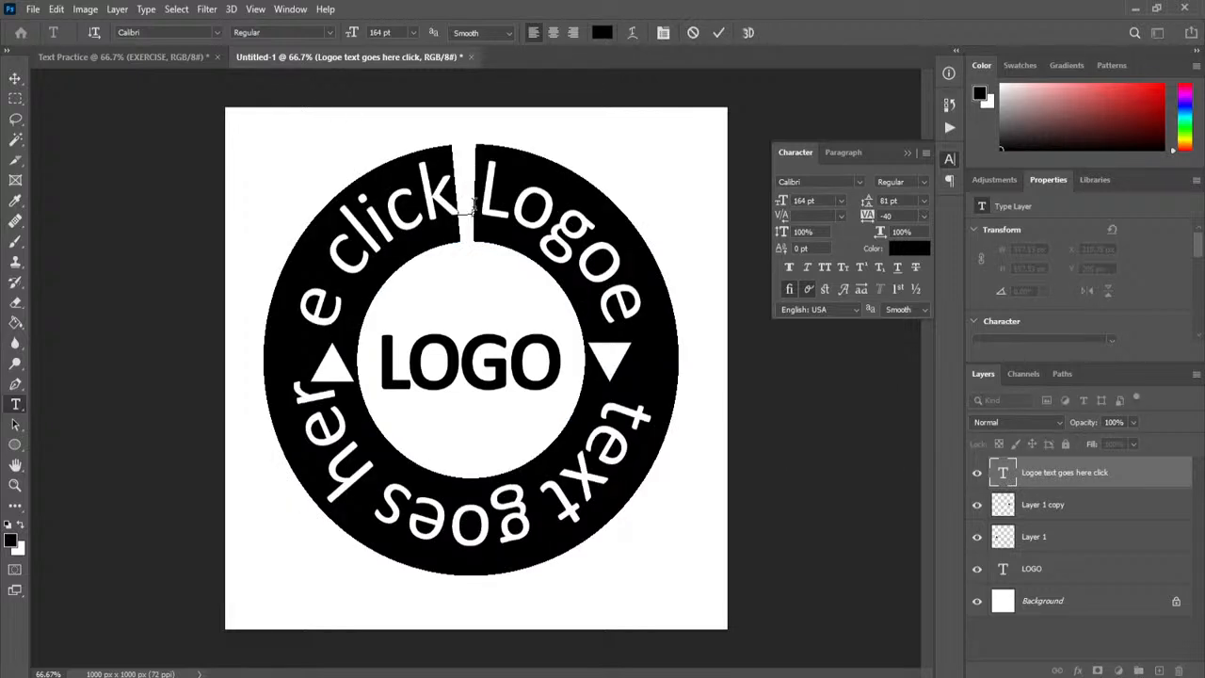
left_click(475, 212)
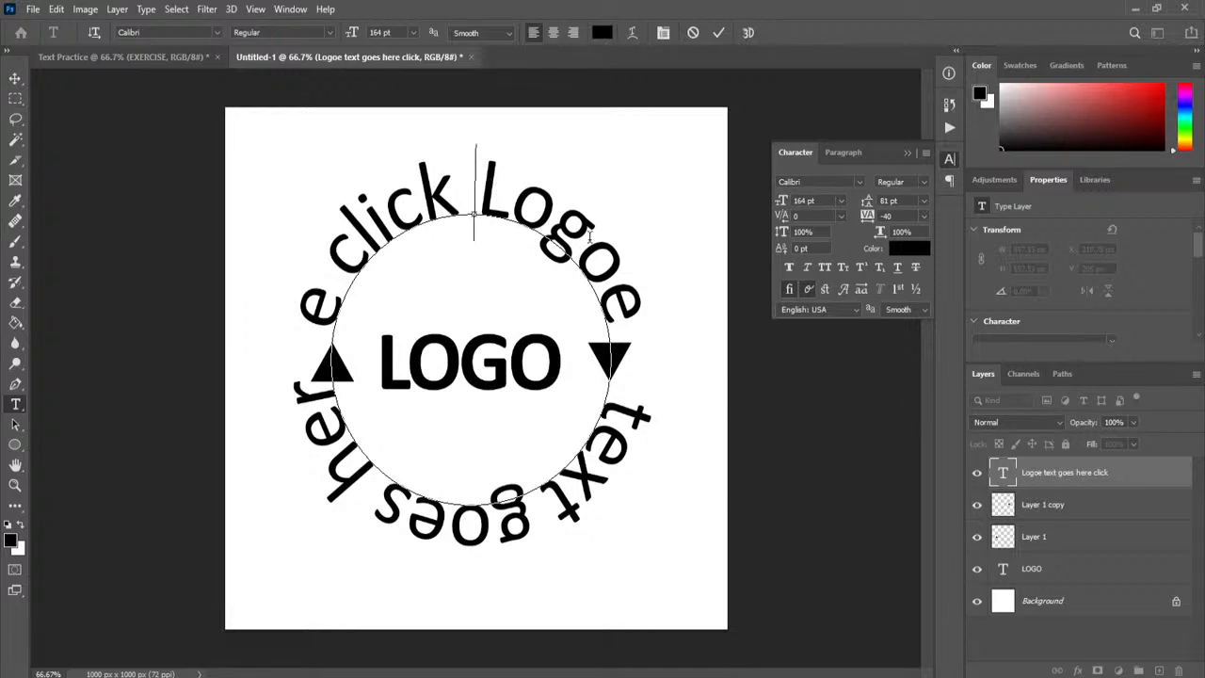
scroll(477, 219, "up", 5)
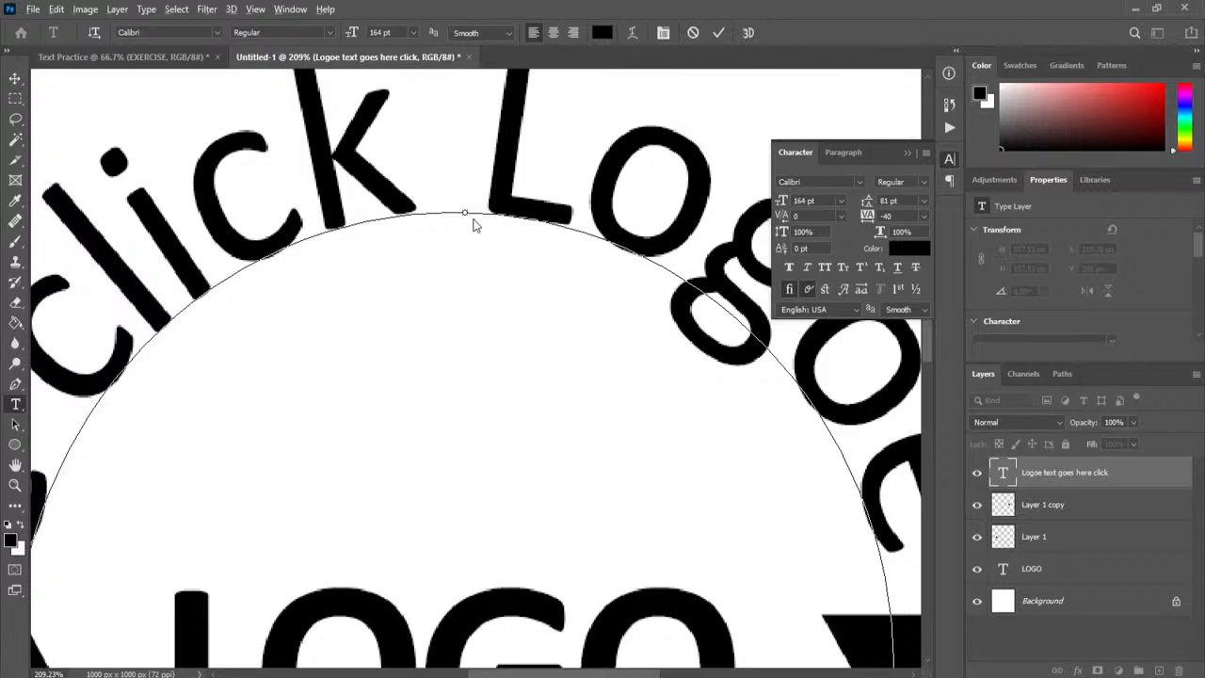
scroll(471, 218, "down", 5)
scroll(480, 215, "down", 2)
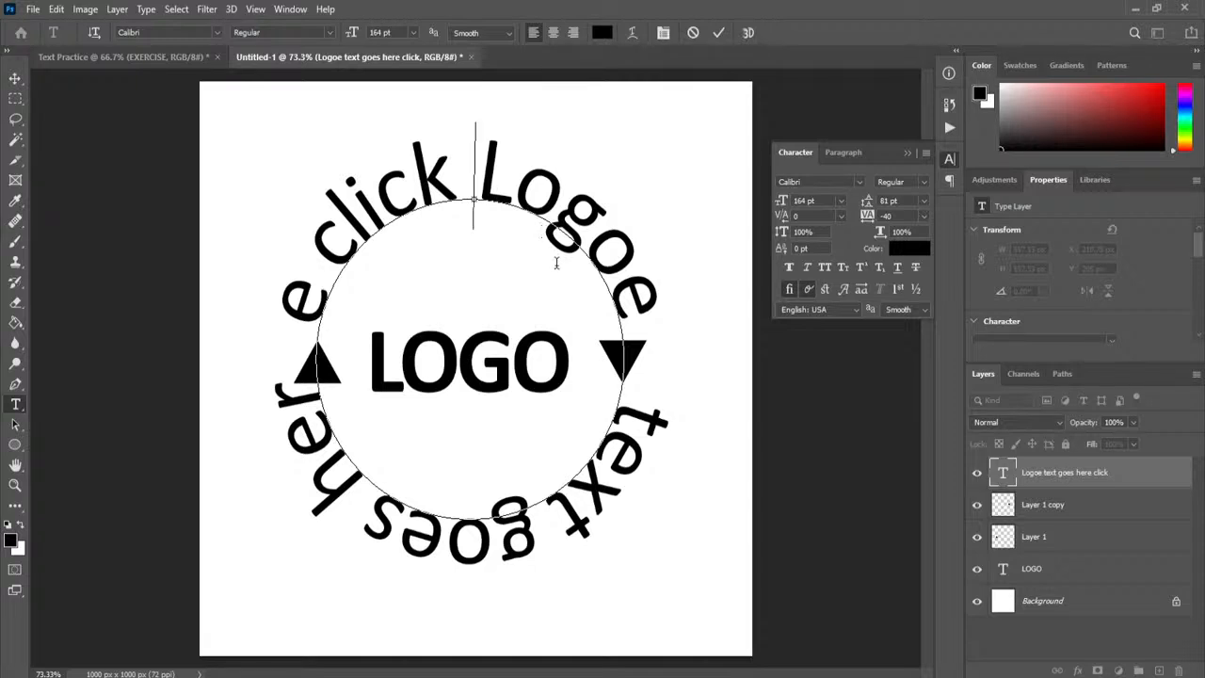
Slide the ring text's start point counter-clockwise along the circle with the Path Selection tool
left_click(17, 428)
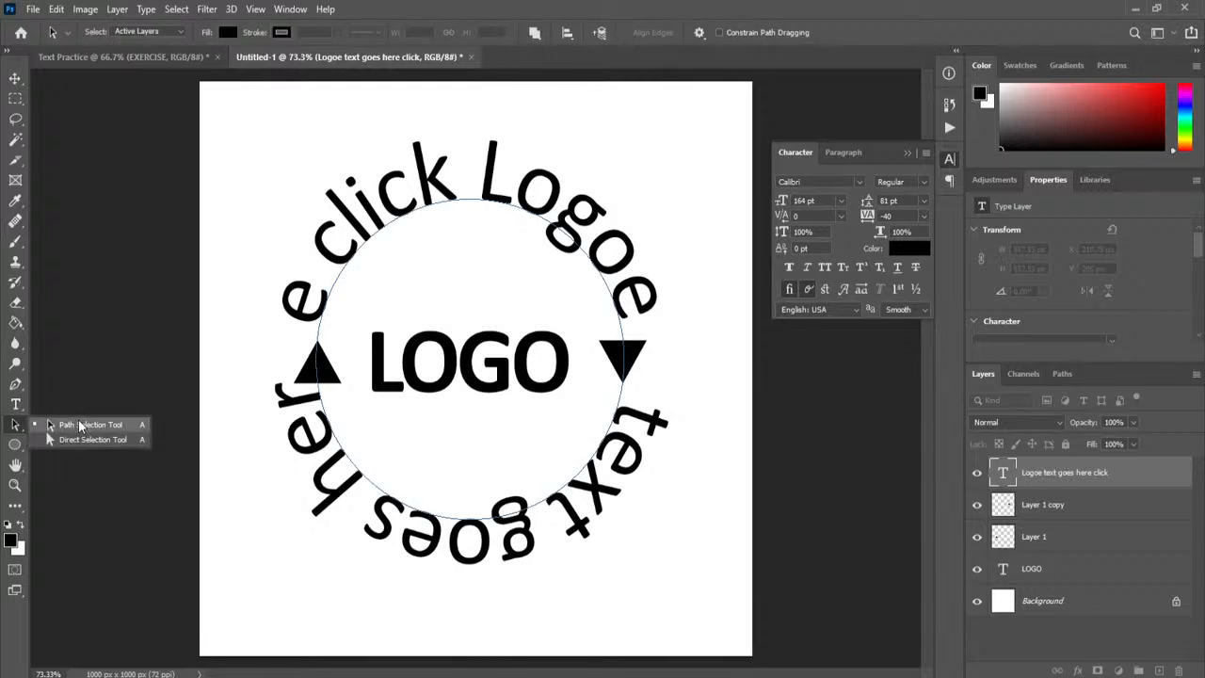
left_click(80, 430)
left_click_drag(479, 192, 475, 189)
mouse_move(398, 201)
left_mouse_down()
mouse_move(328, 252)
mouse_move(474, 194)
mouse_move(533, 199)
mouse_move(593, 288)
mouse_move(625, 288)
mouse_move(662, 263)
mouse_move(683, 320)
mouse_move(662, 493)
mouse_move(565, 569)
mouse_move(399, 574)
mouse_move(301, 481)
mouse_move(276, 380)
mouse_move(297, 264)
mouse_move(347, 255)
mouse_move(367, 236)
mouse_move(359, 266)
mouse_move(426, 329)
mouse_move(332, 204)
left_mouse_up()
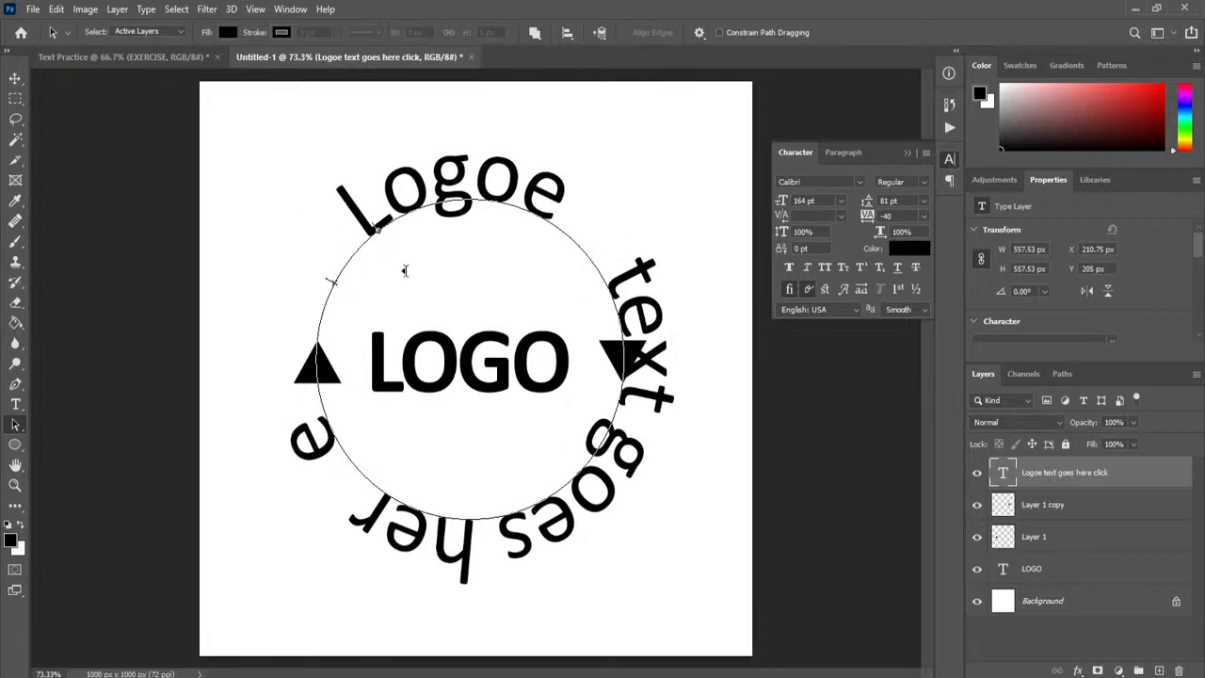
mouse_move(446, 290)
left_mouse_down()
mouse_move(487, 361)
mouse_move(438, 330)
mouse_move(449, 282)
mouse_move(409, 102)
mouse_move(326, 219)
mouse_move(280, 183)
mouse_move(269, 327)
mouse_move(283, 211)
left_mouse_up()
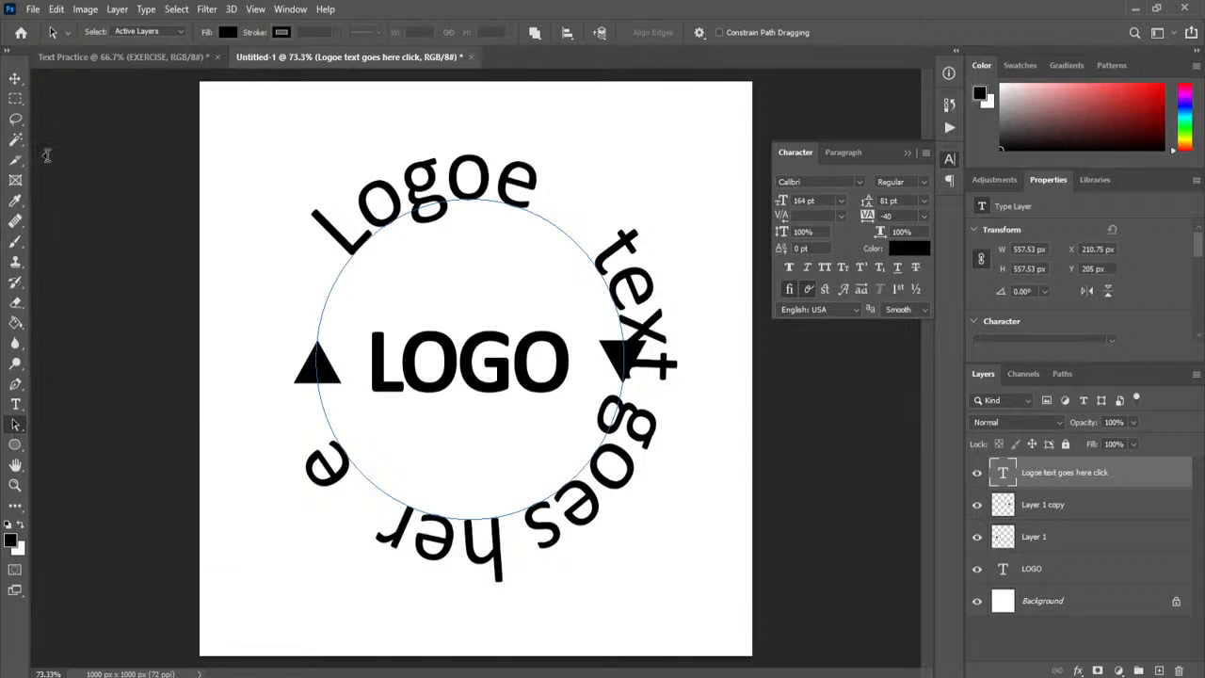
Delete the work path and the ring text together with its circular type path
left_click(15, 78)
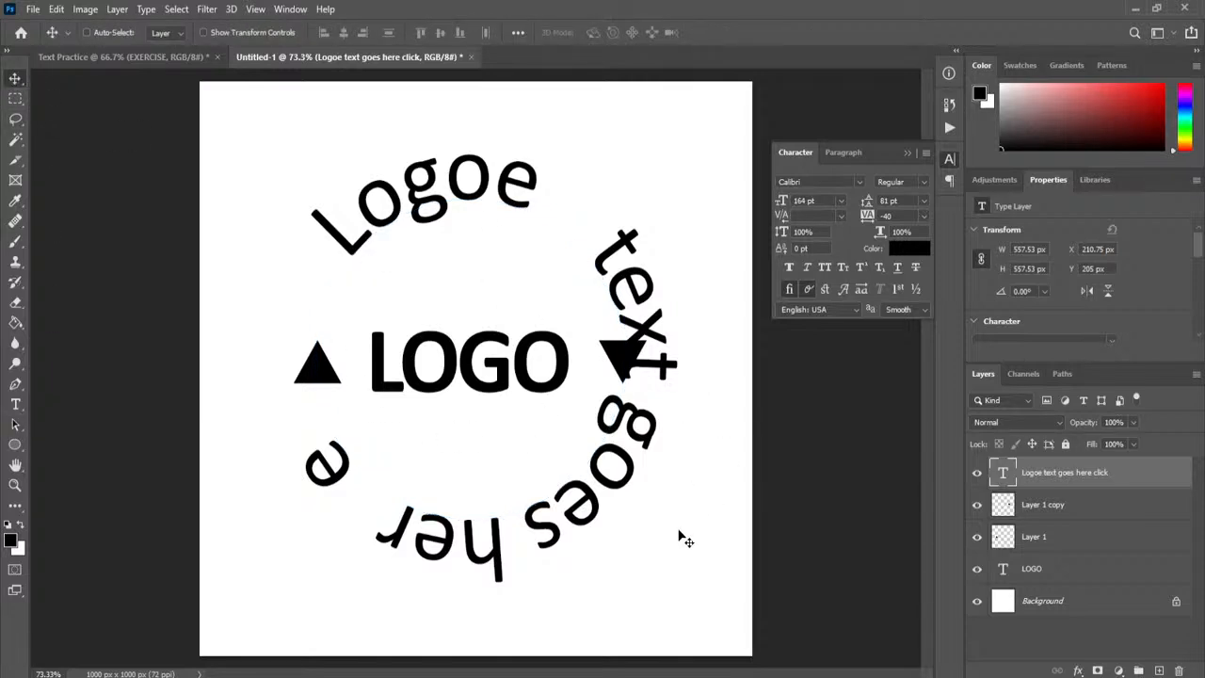
left_click(1062, 373)
left_click(1027, 403)
left_click(1179, 671)
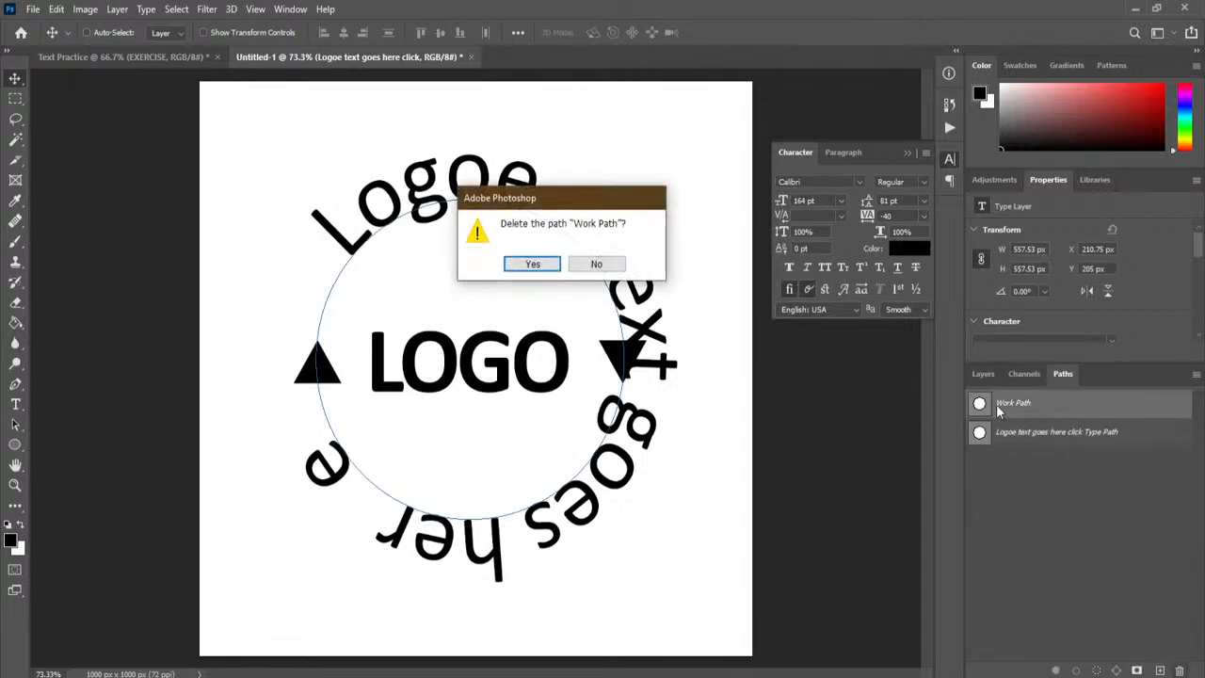
left_click(530, 264)
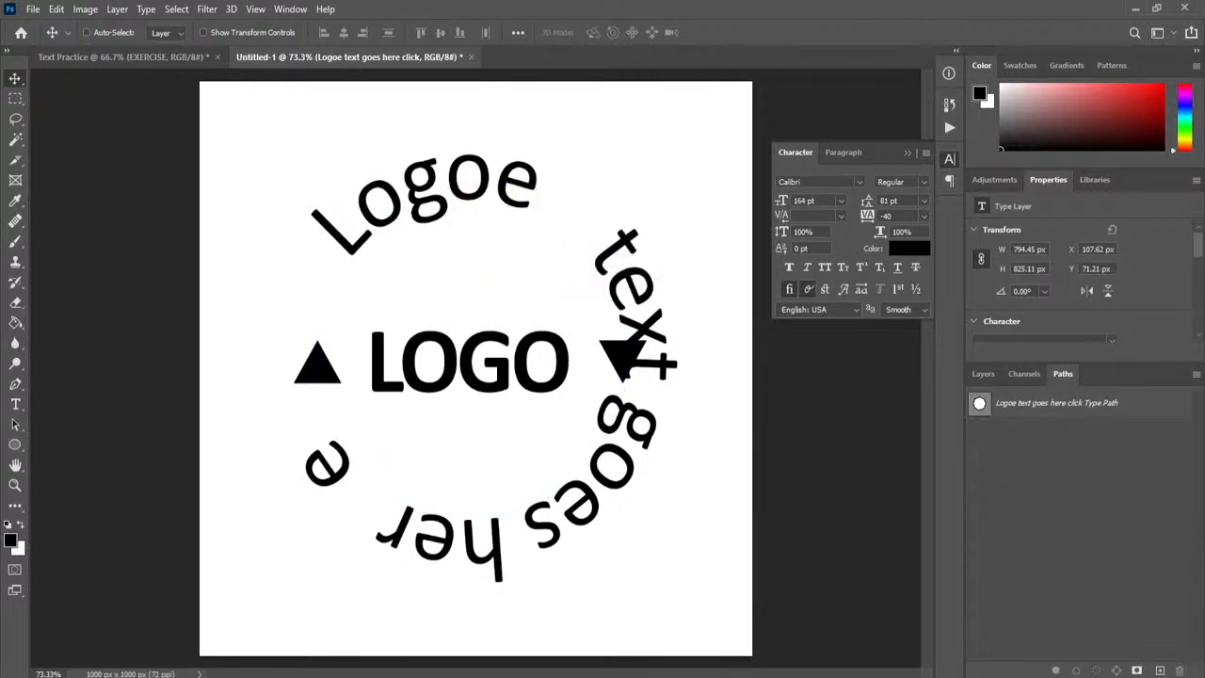
left_click(1031, 414)
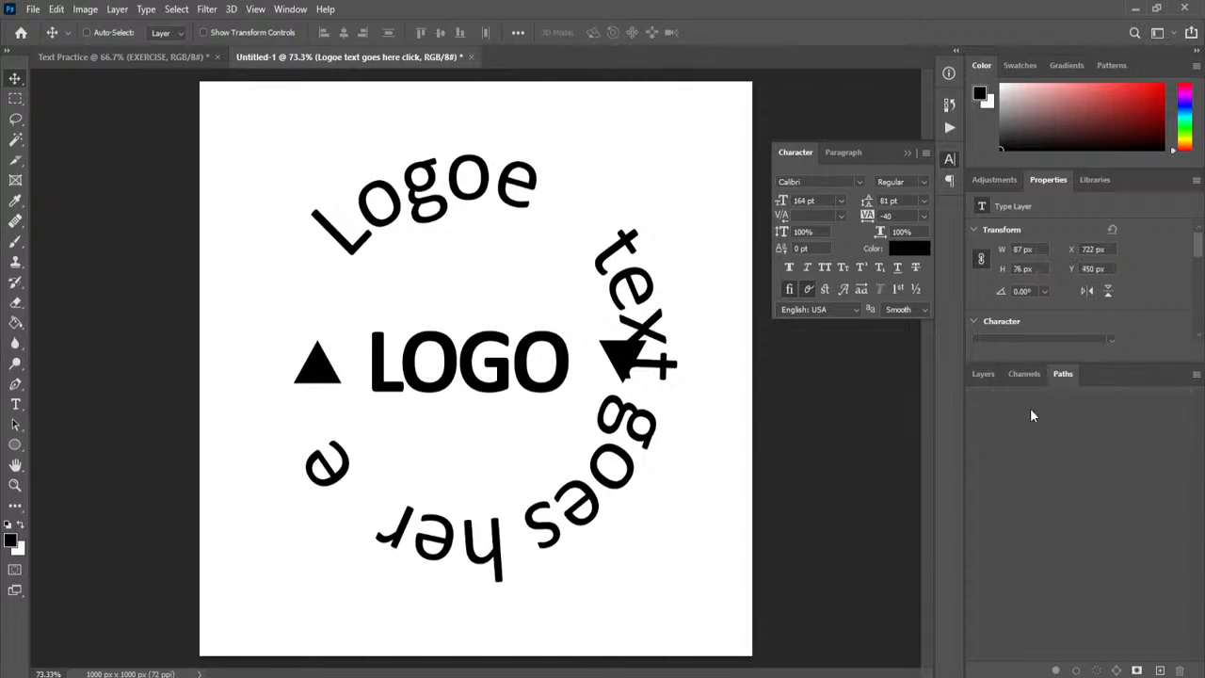
key("Delete")
left_click(982, 374)
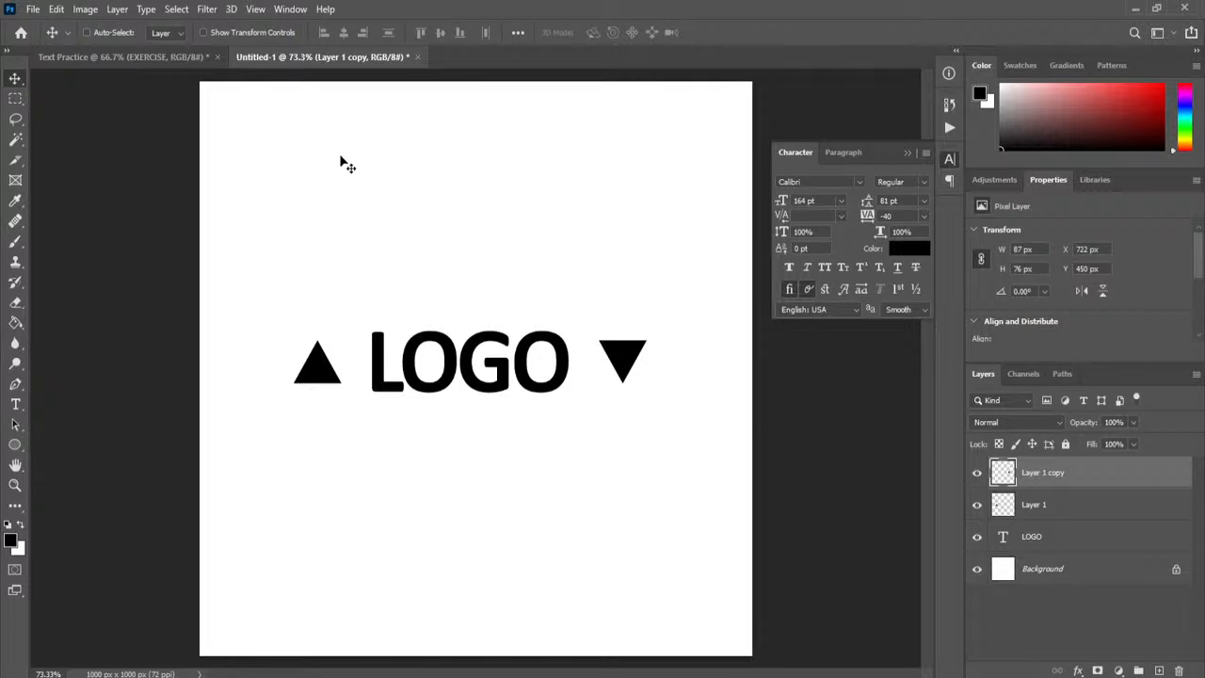
key("ctrl")
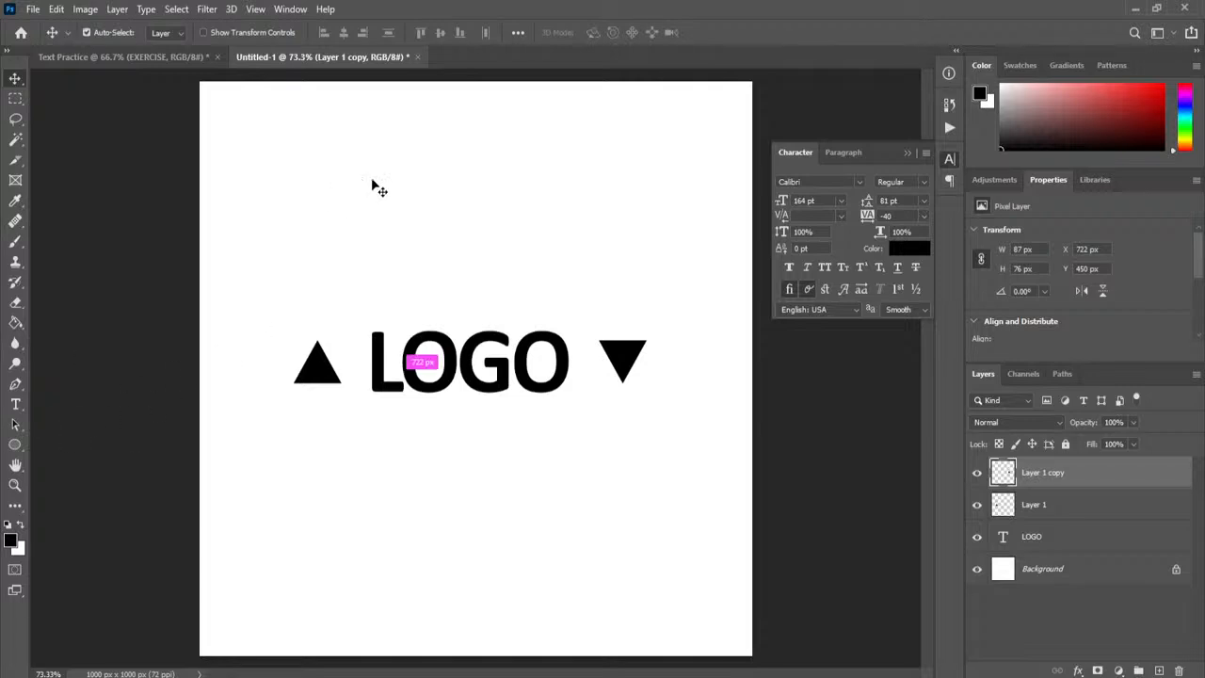
Draw a five-sided path about 584 × 555 px around the LOGO text with the Polygon tool
left_click(15, 447)
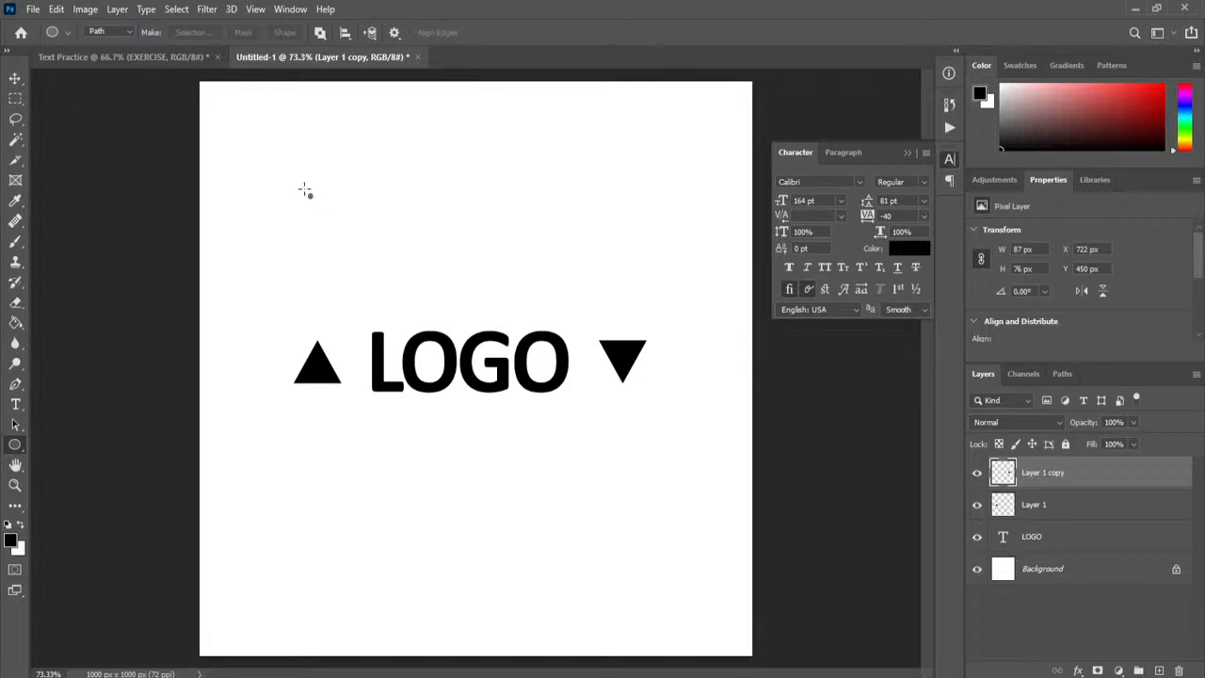
right_click(15, 446)
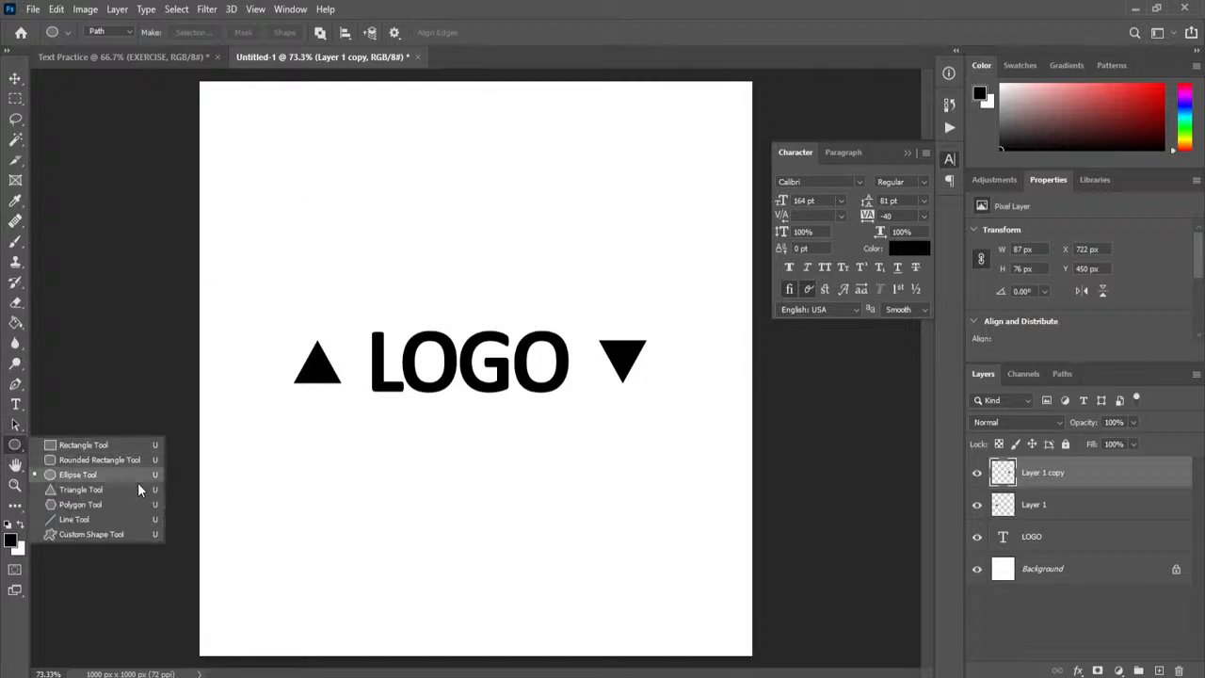
left_click(138, 508)
left_click_drag(307, 181, 672, 536)
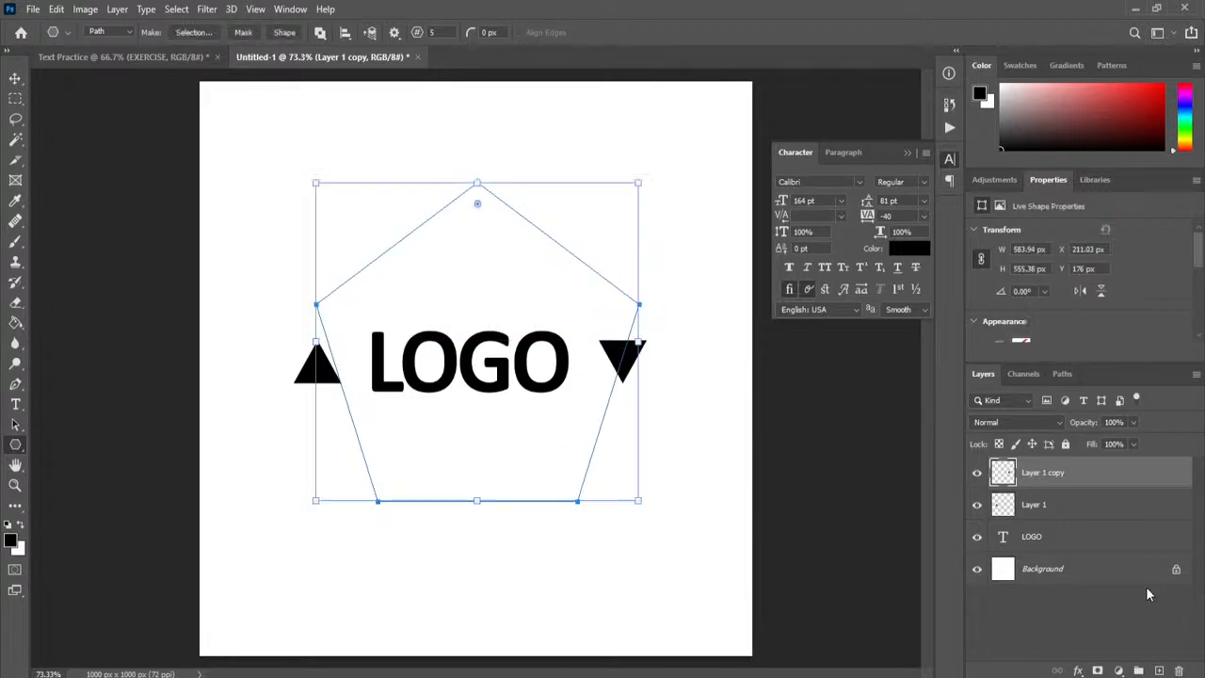
Delete the pentagon path and the downward-pointing triangle's layer, accepting the conversion to a regular path
key("Delete")
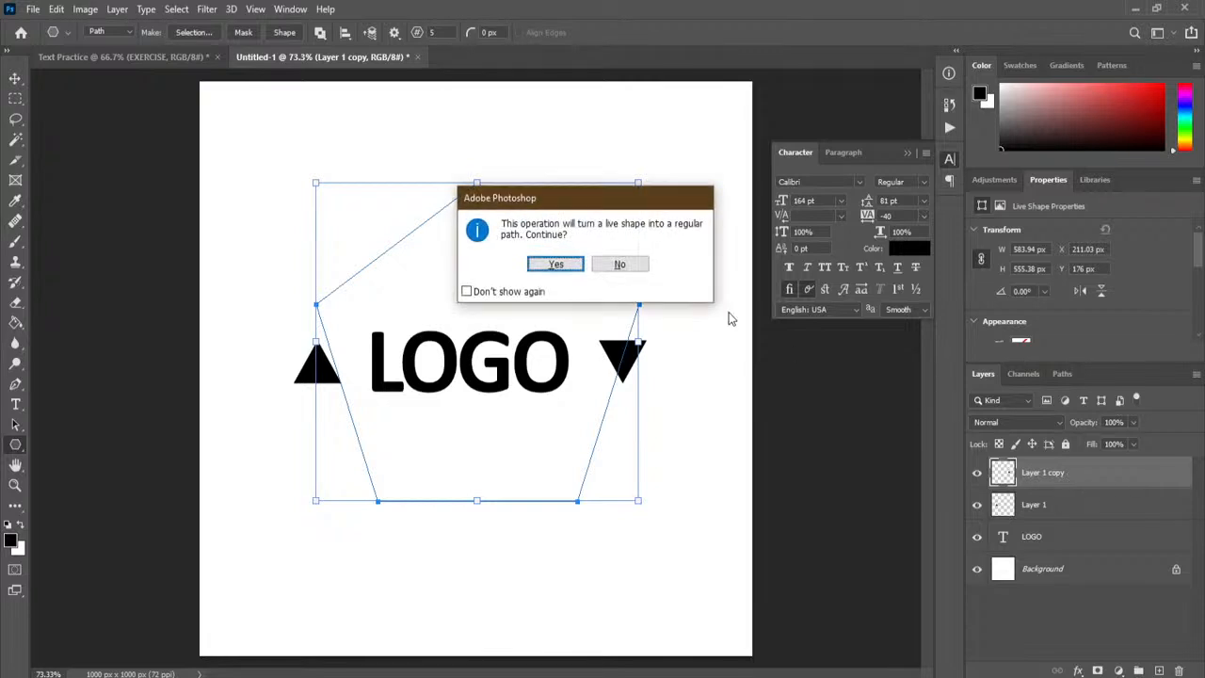
left_click(552, 266)
key("Delete")
key("Delete")
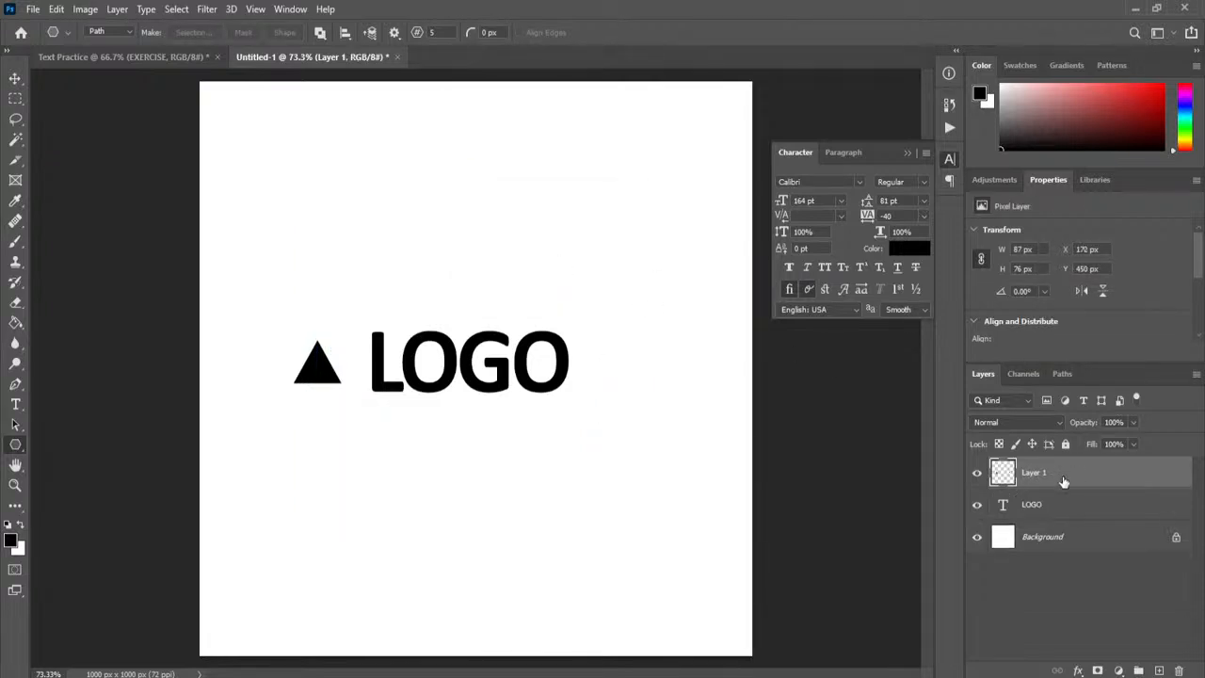
Draw another pentagon path, then clear it along with the remaining triangle and LOGO layers from the canvas
left_click_drag(342, 216, 698, 558)
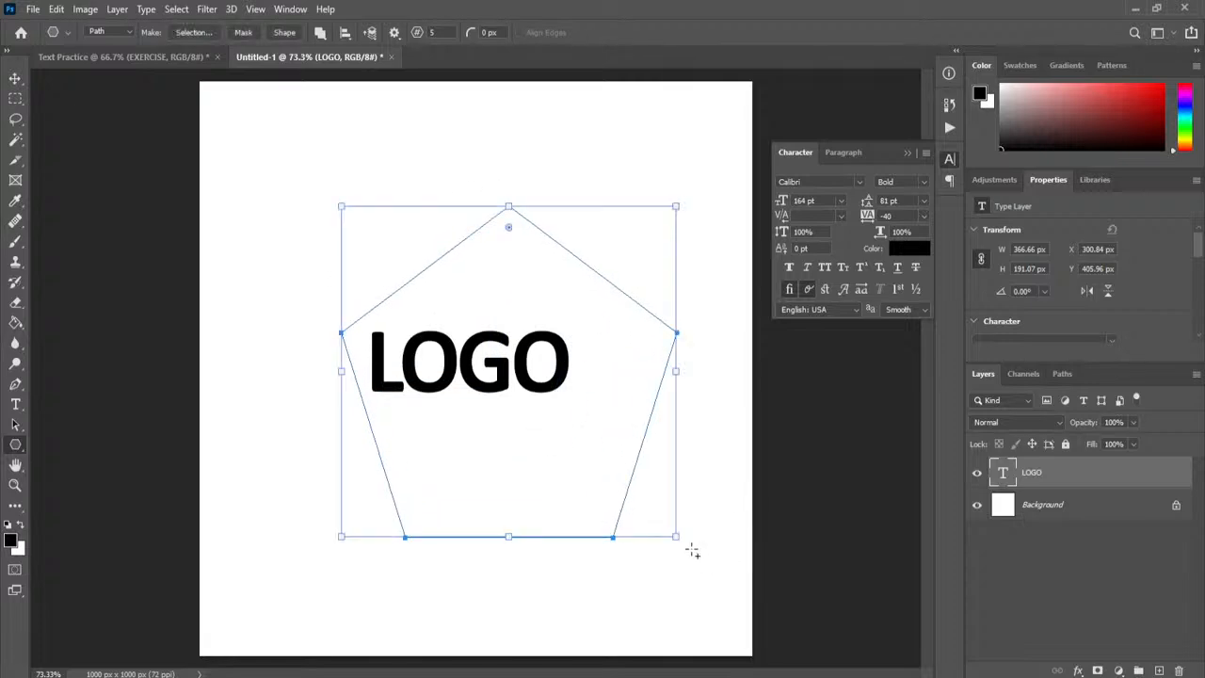
key("v")
left_click_drag(608, 474, 554, 435)
key("Delete")
left_click(562, 264)
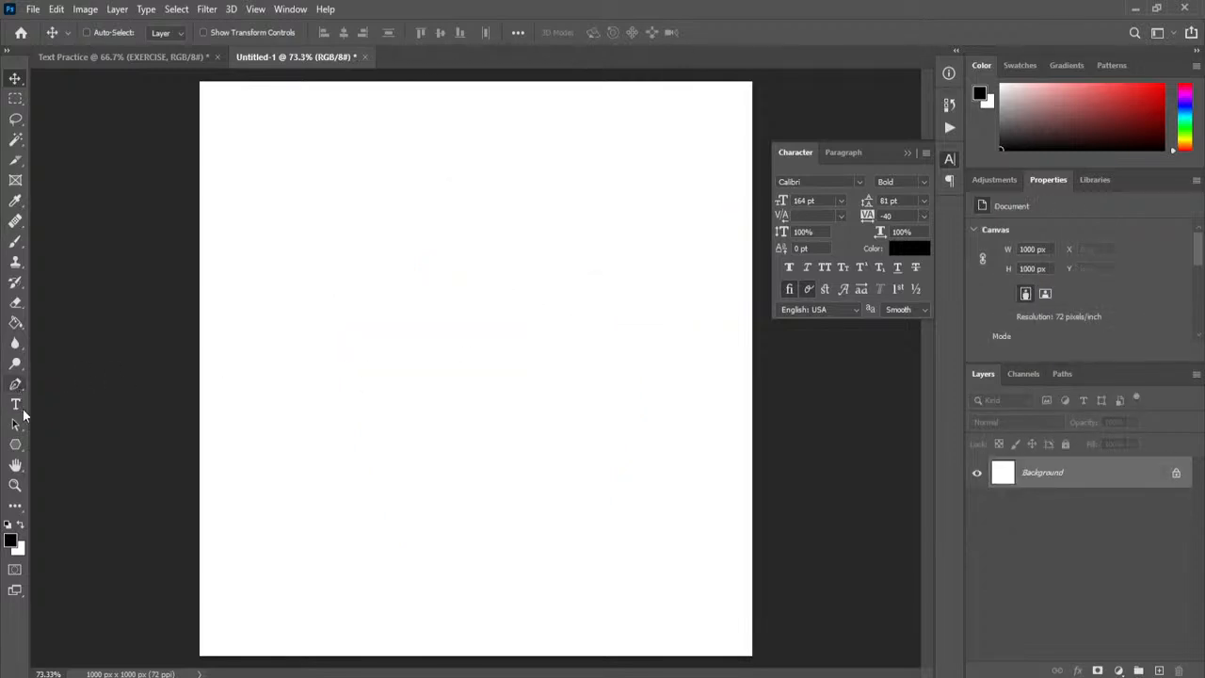
Draw a pentagon path about 582 × 554 px on the empty canvas and set the Polygon tool's number of sides to 6
left_click(15, 443)
left_click_drag(307, 229, 654, 574)
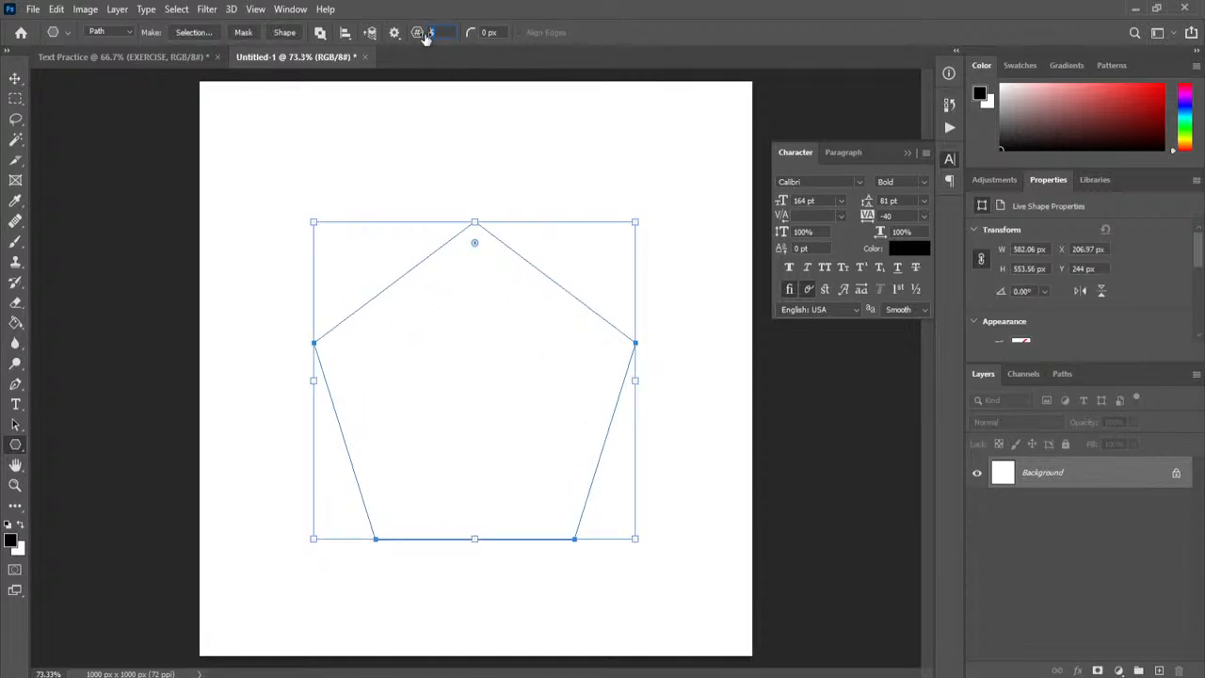
type("6")
Try to move the pentagon by converting the background to a normal layer, then remove the pentagon and restore the background
left_click(15, 78)
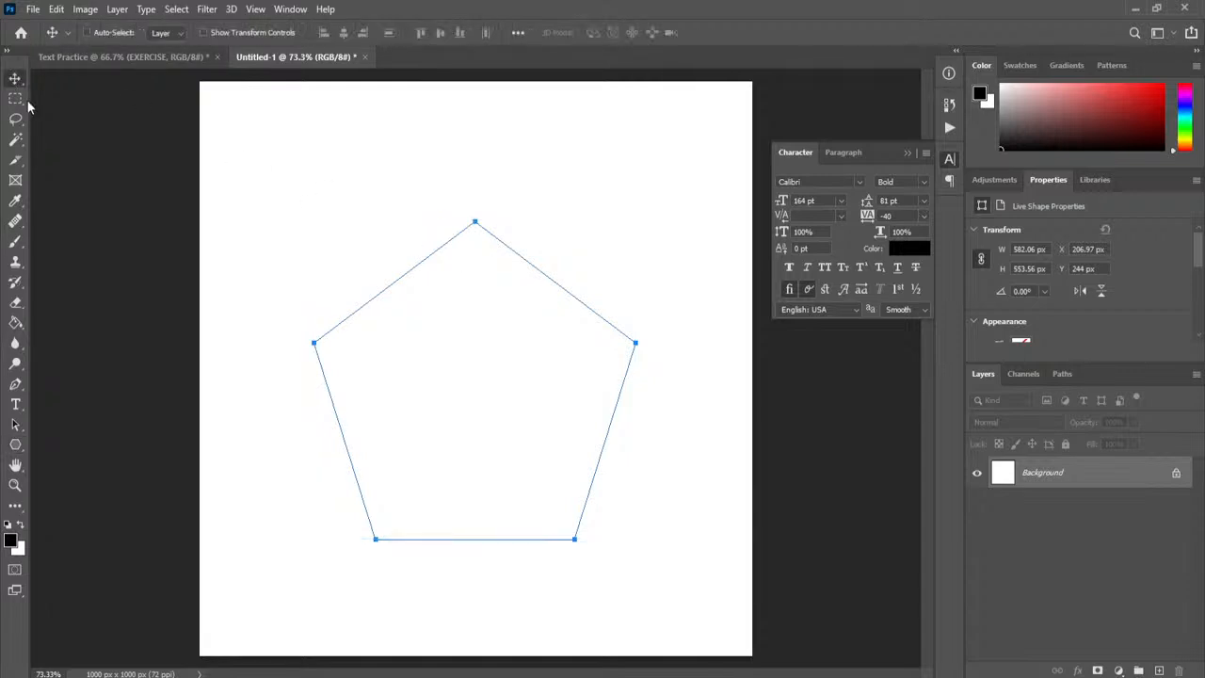
left_click_drag(486, 320, 489, 319)
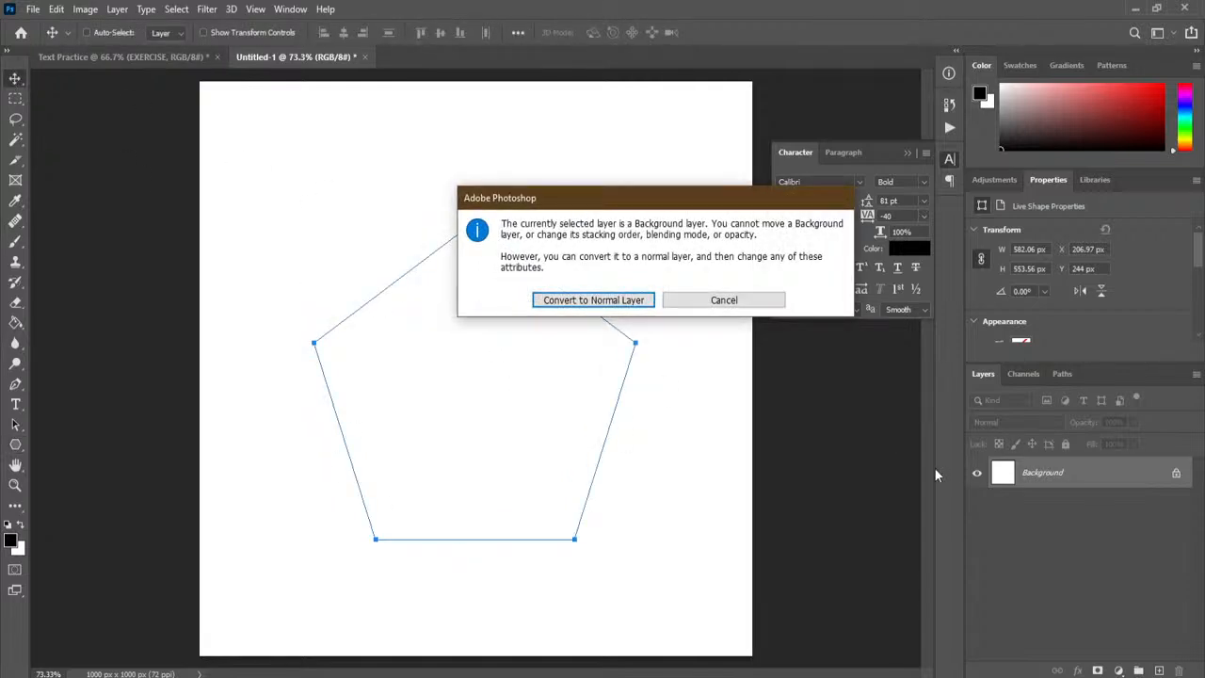
left_click(632, 301)
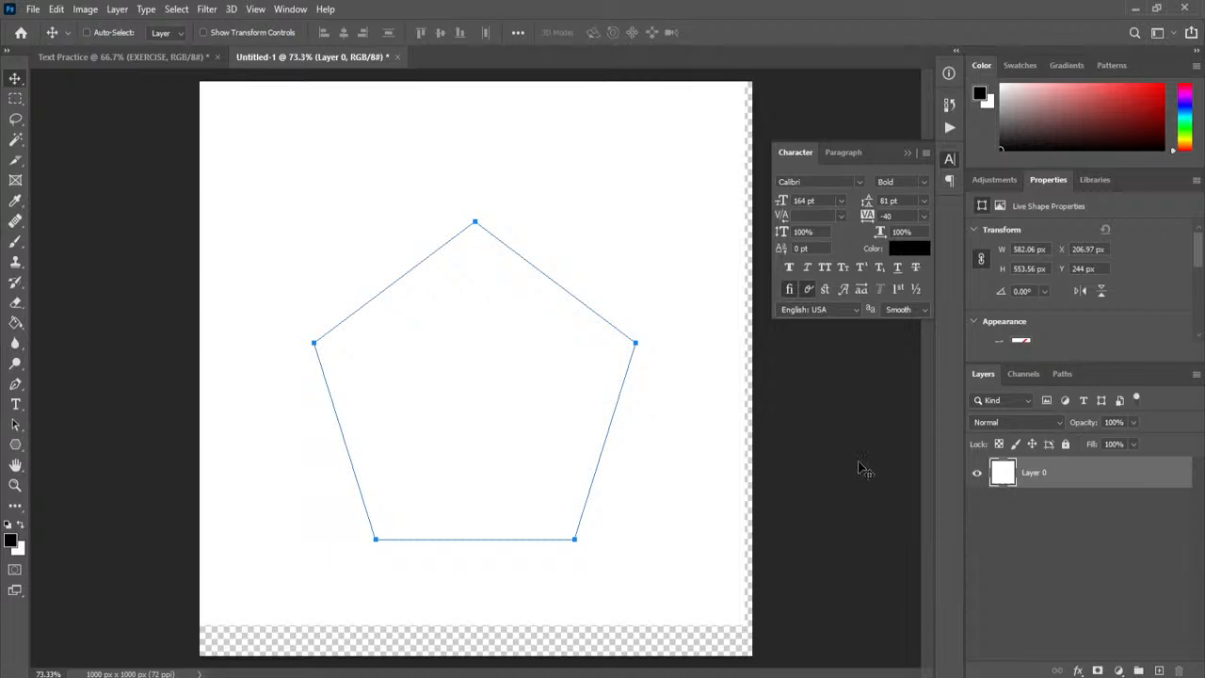
key("Delete")
left_click(619, 265)
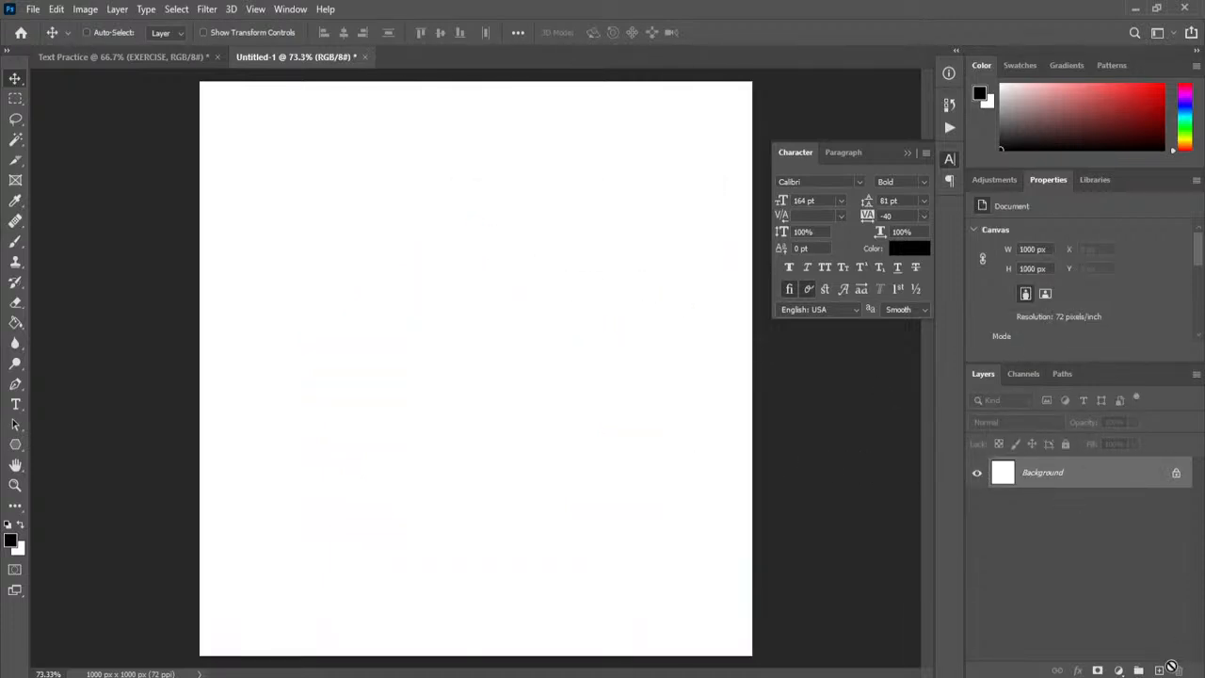
Draw a hexagon path about 631 × 546 px and try to move it with the Move tool, declining the background conversion
left_click(15, 444)
left_click_drag(322, 171, 735, 533)
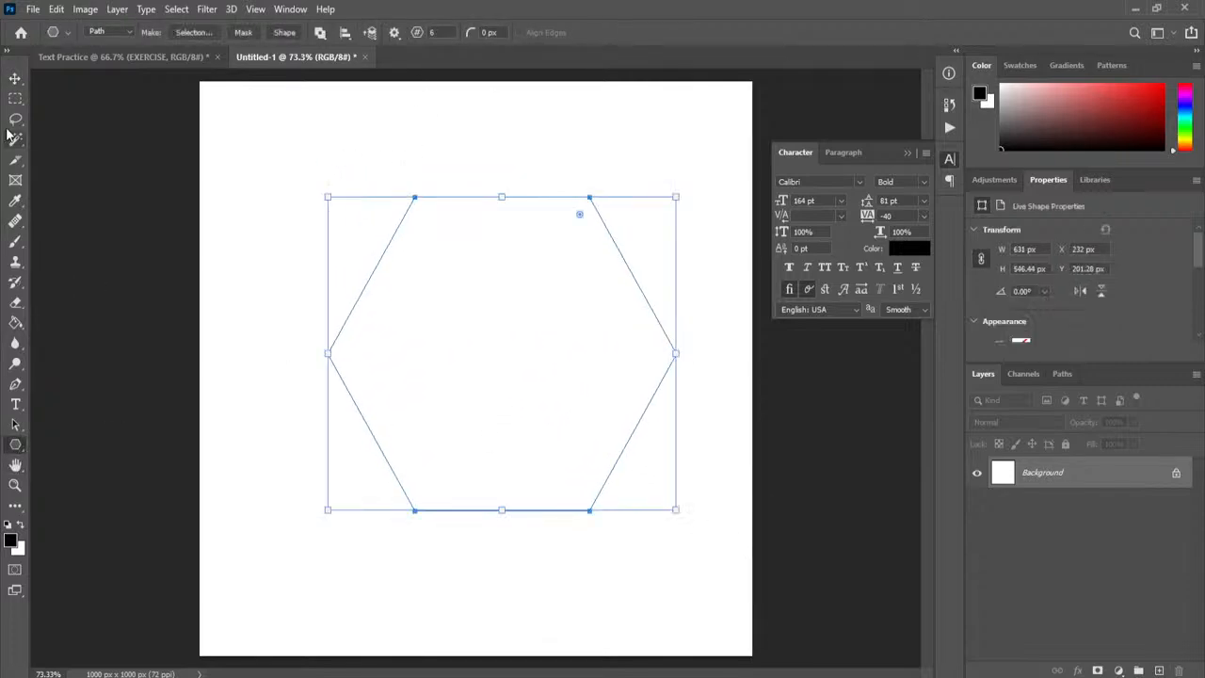
left_click(15, 78)
left_click_drag(507, 511, 565, 505)
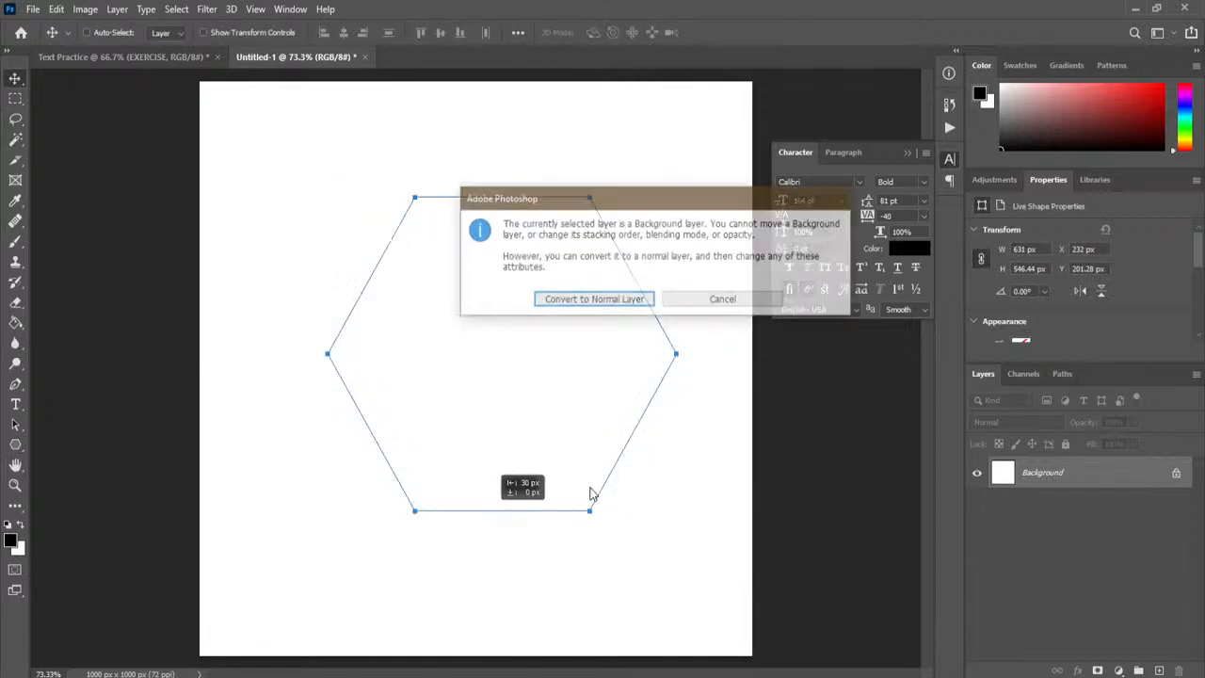
left_click(724, 301)
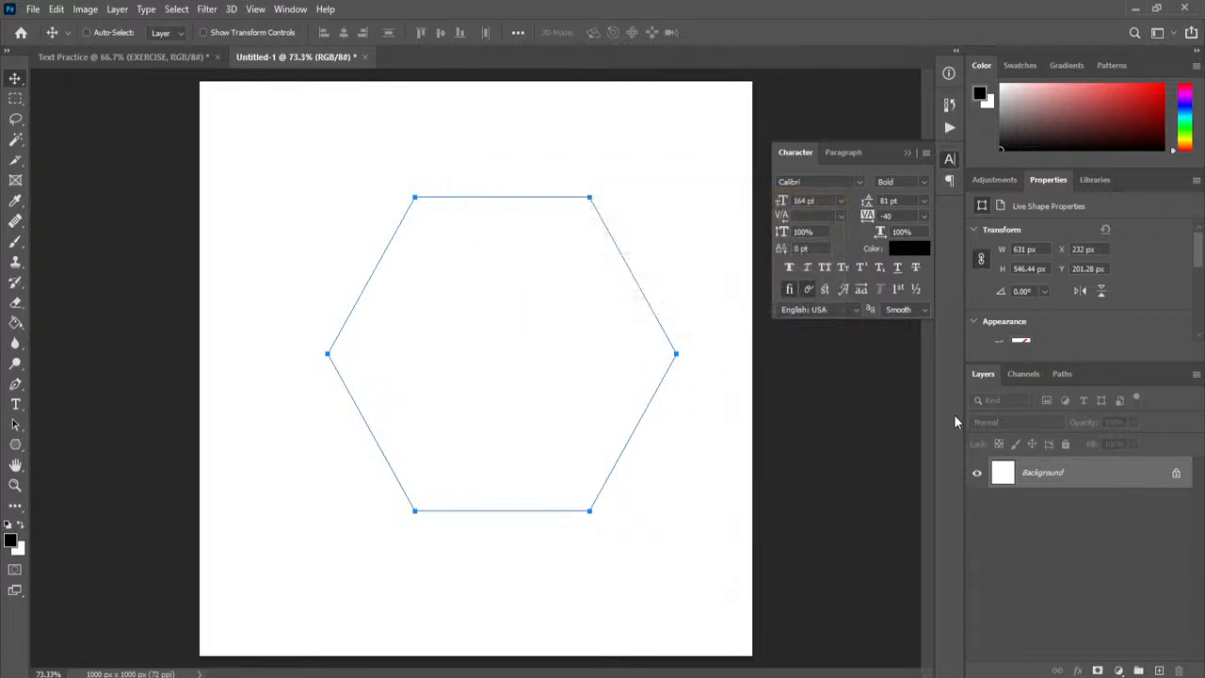
Move the hexagon path with the Path Selection tool to the middle of the canvas, at X 192 px
left_click(1071, 378)
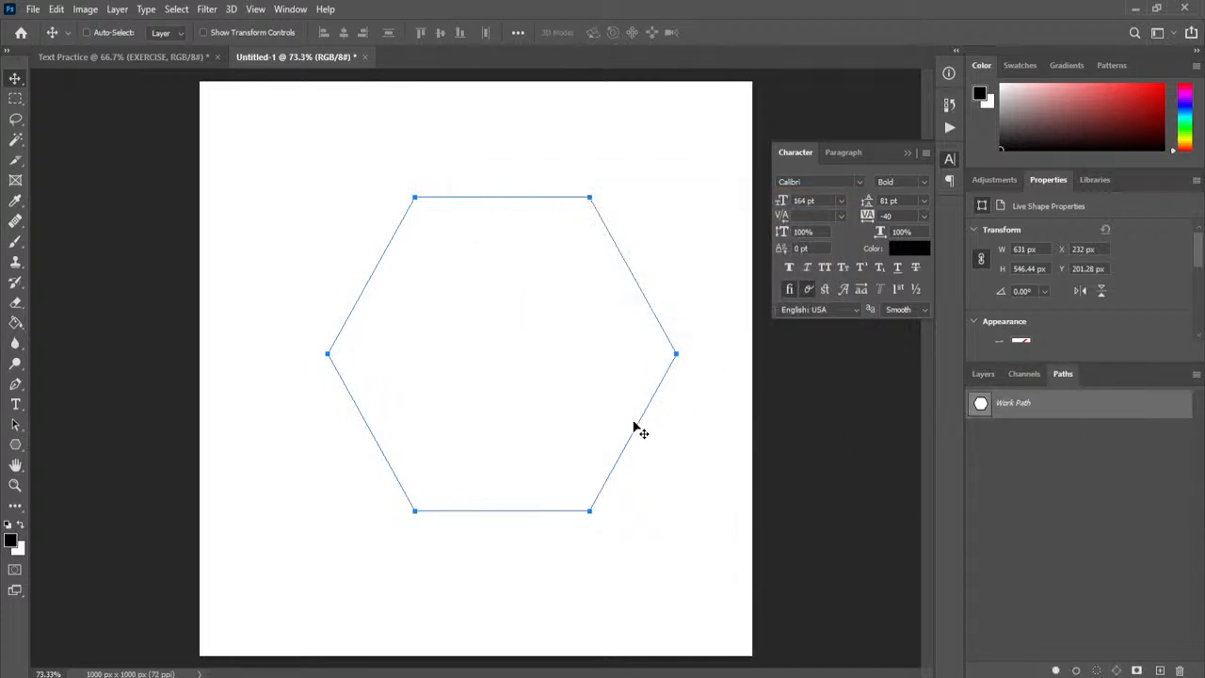
left_click(985, 374)
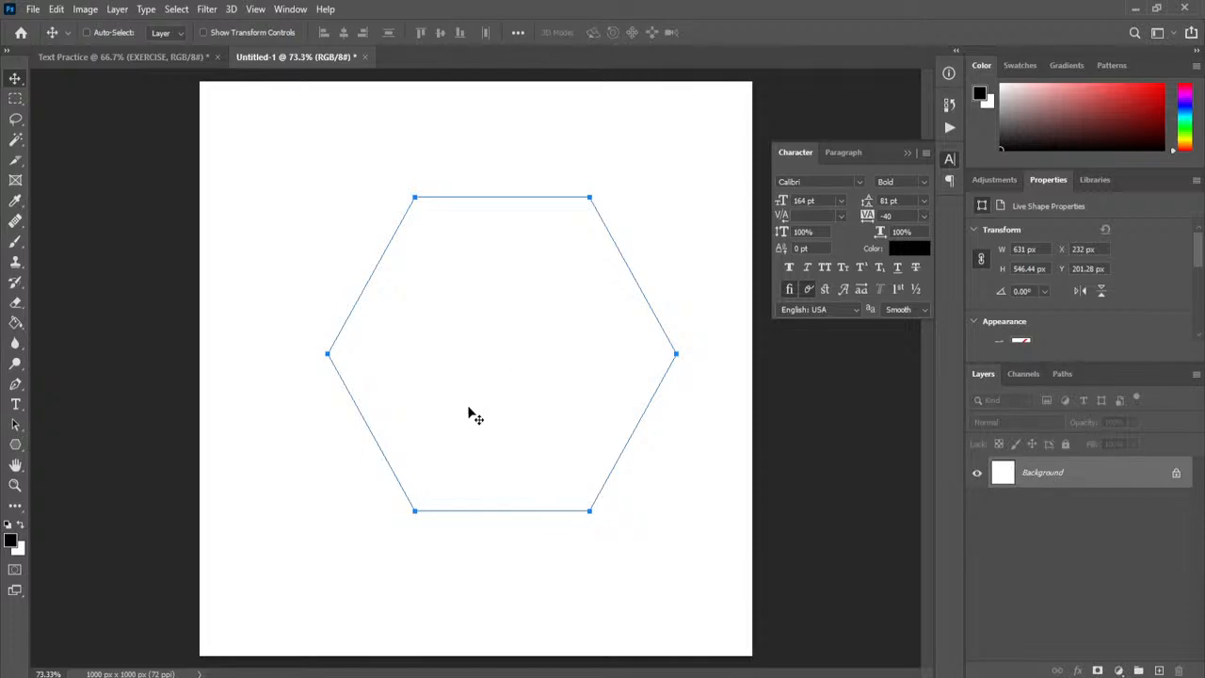
left_click(11, 427)
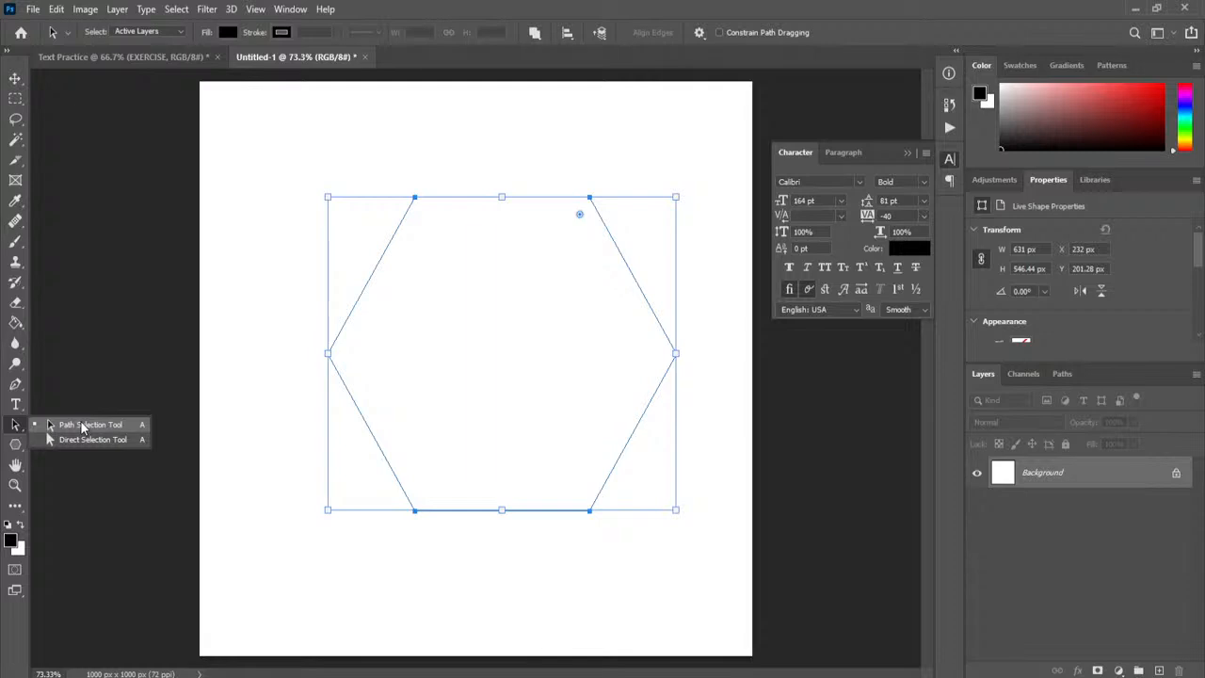
left_click(83, 428)
left_click_drag(576, 434, 510, 407)
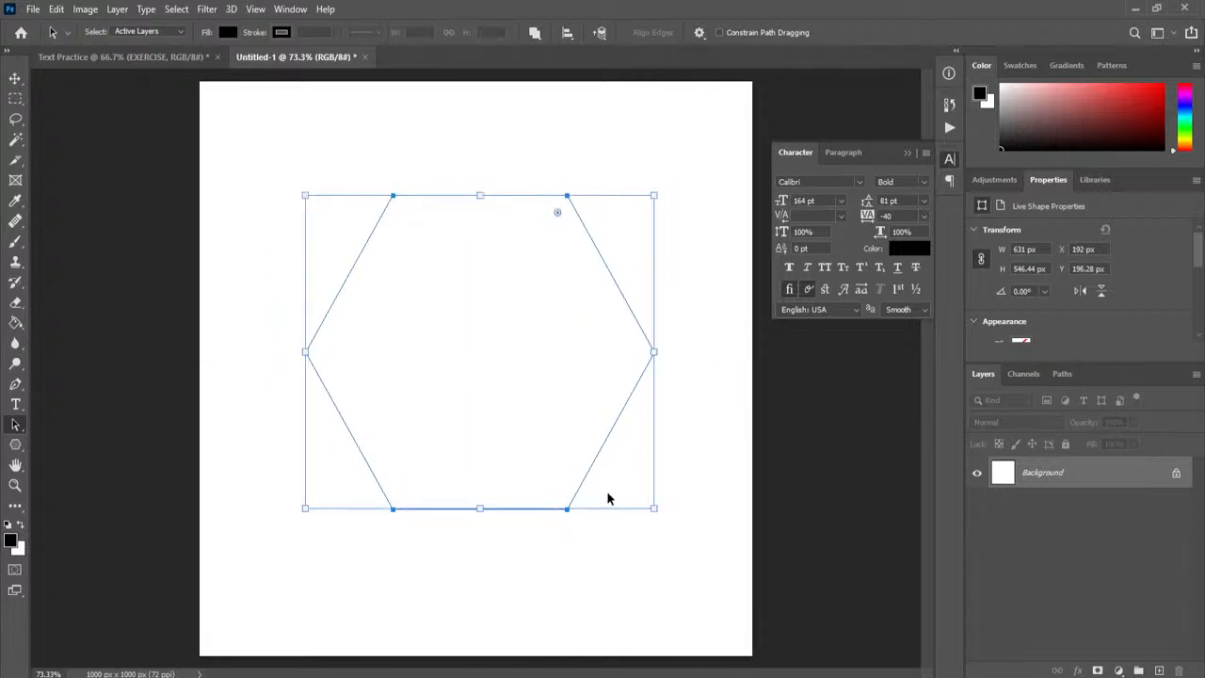
Create a type area inside the hexagon path, filled with Lorem Ipsum placeholder text in Calibri Bold 164 pt, and commit it
left_click(16, 405)
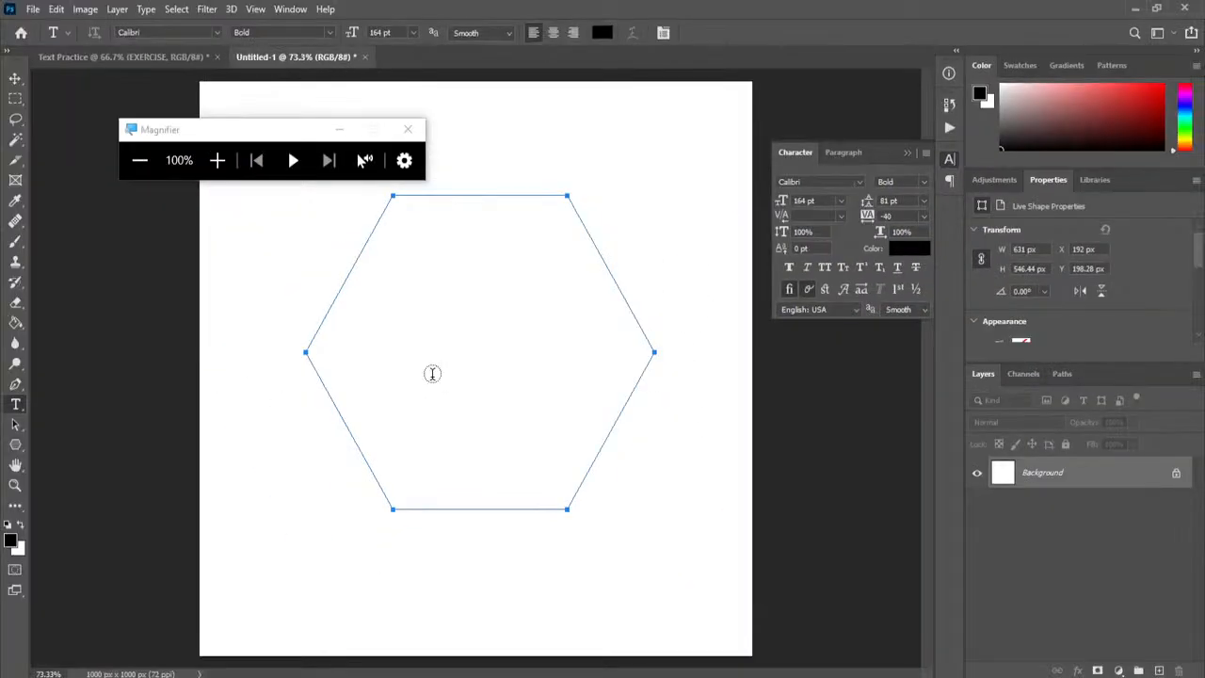
left_click(339, 129)
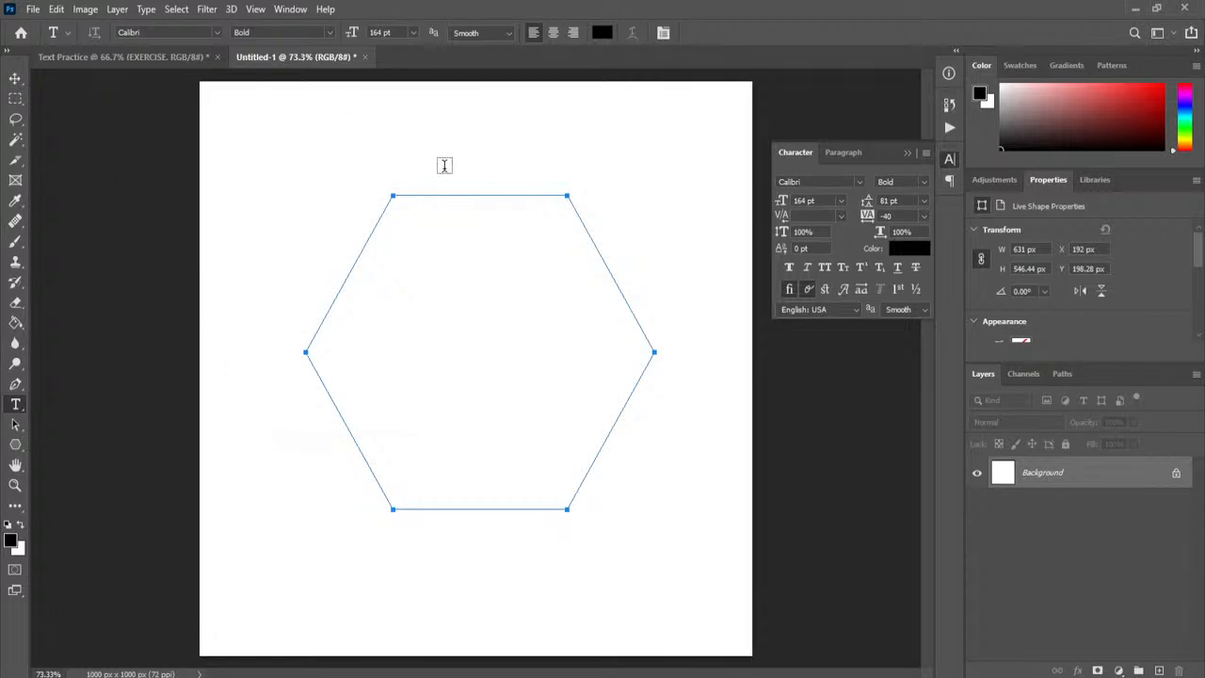
left_click(452, 312)
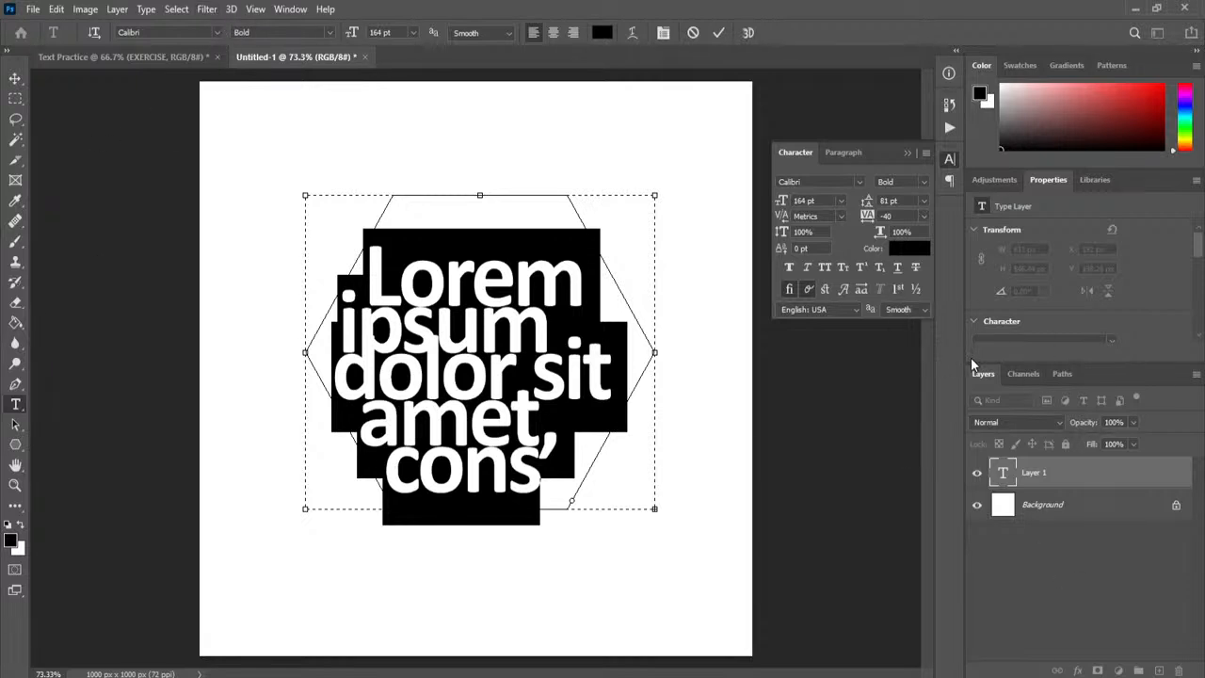
key("ctrl+Return")
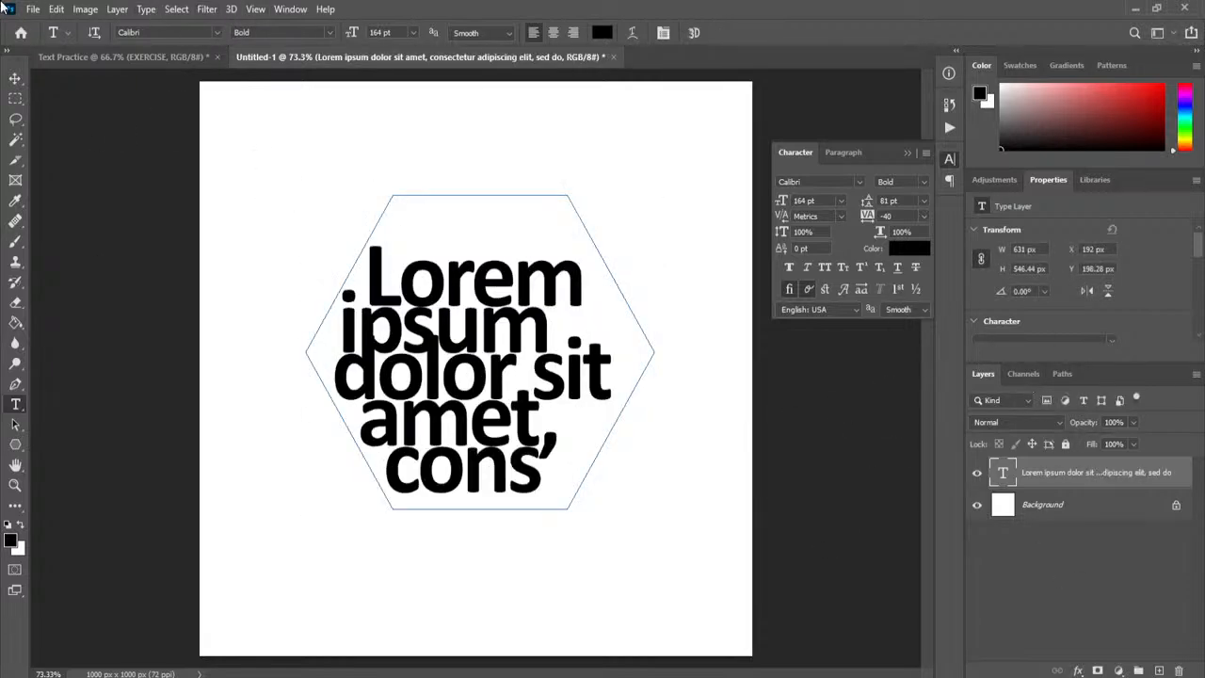
left_click(5, 7)
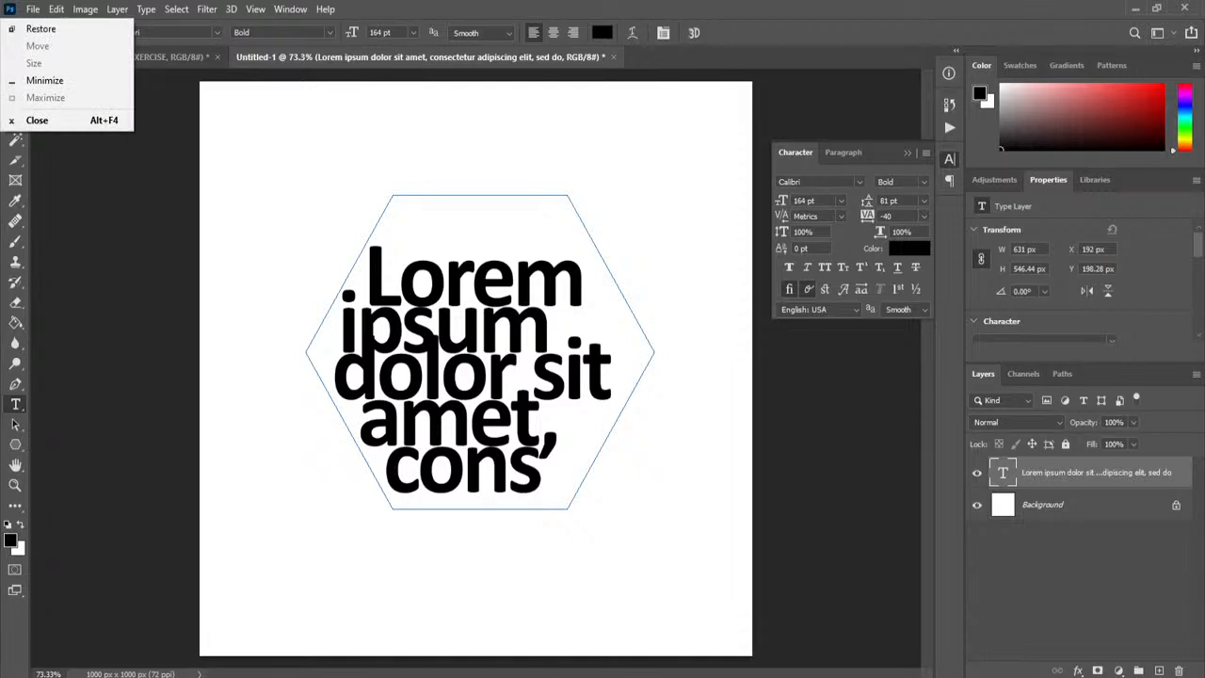
key("super+plus")
left_click(411, 127)
Set all the hexagon text to a 34 pt size, Auto leading and the Regular style
double_click(1003, 473)
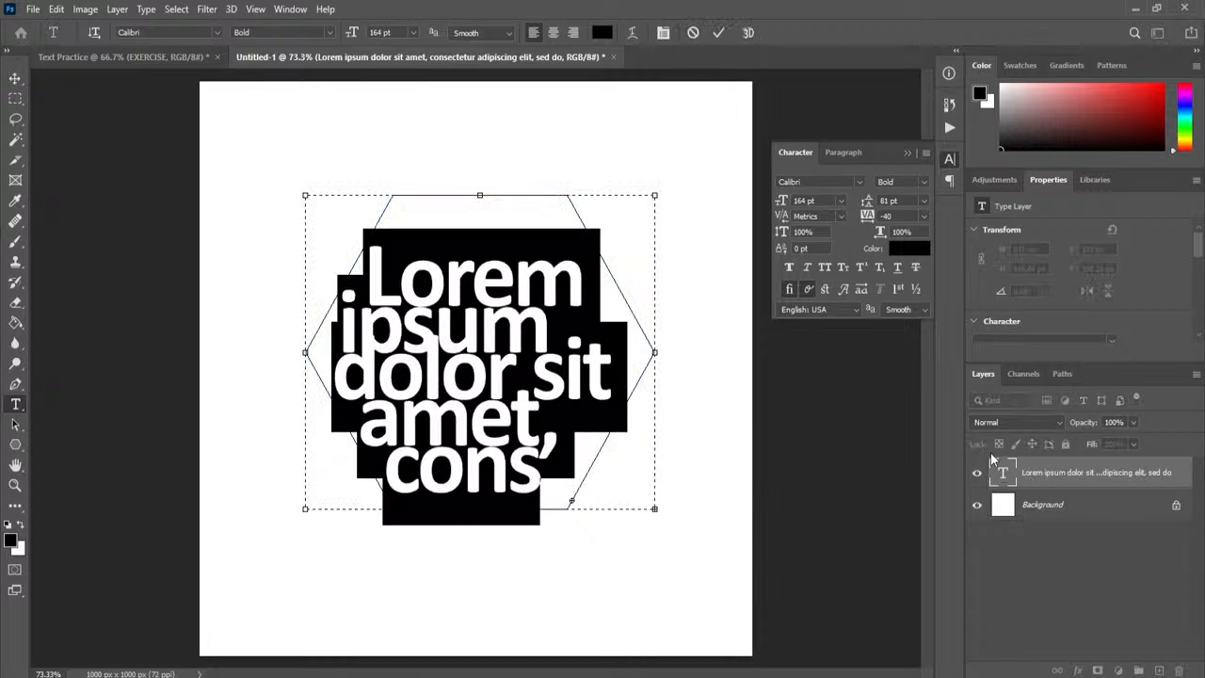
left_click_drag(783, 202, 680, 210)
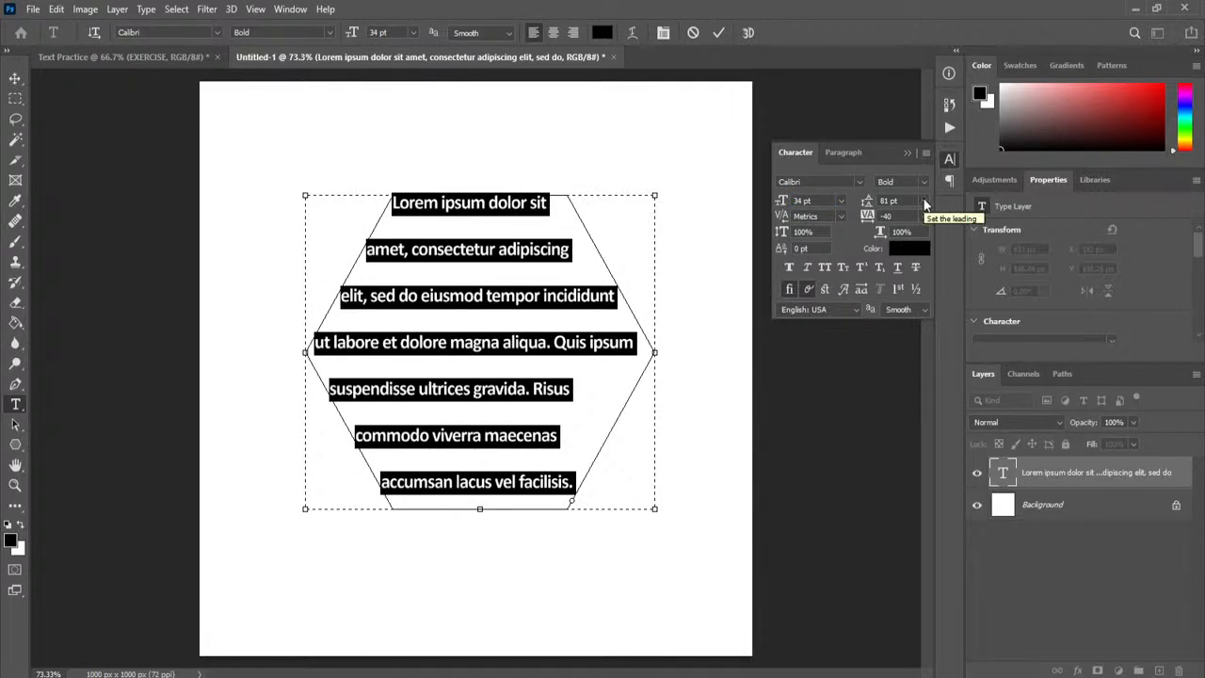
left_click(925, 203)
left_click(912, 218)
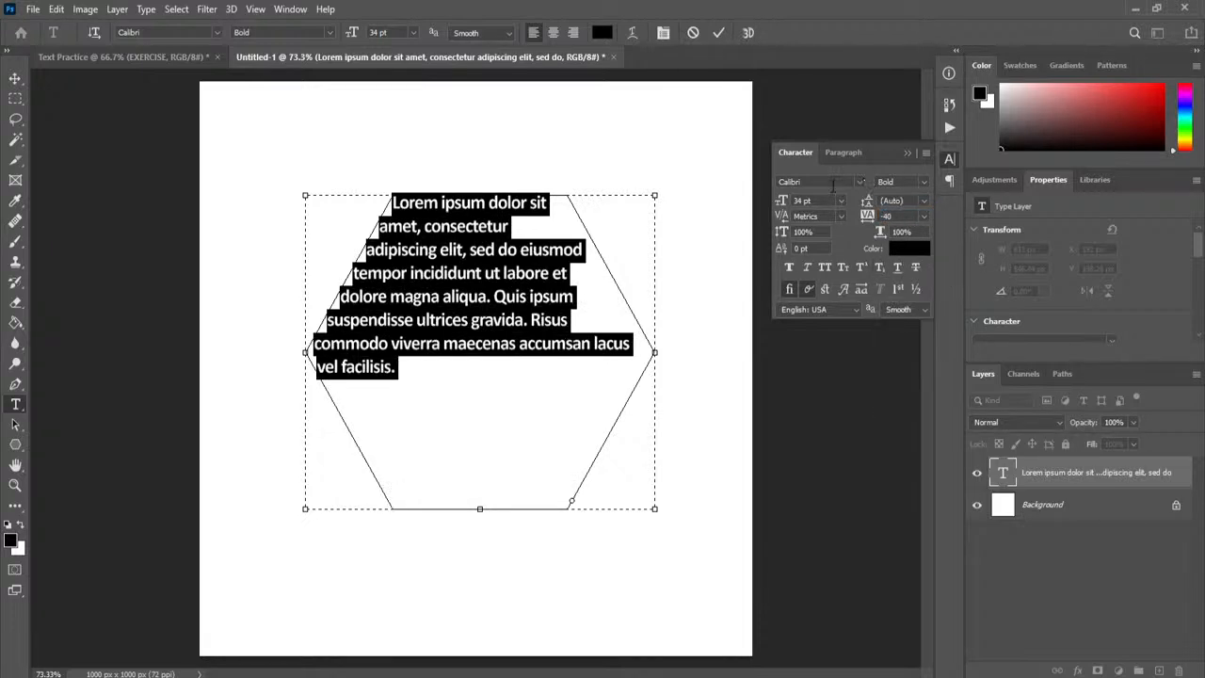
left_click(925, 183)
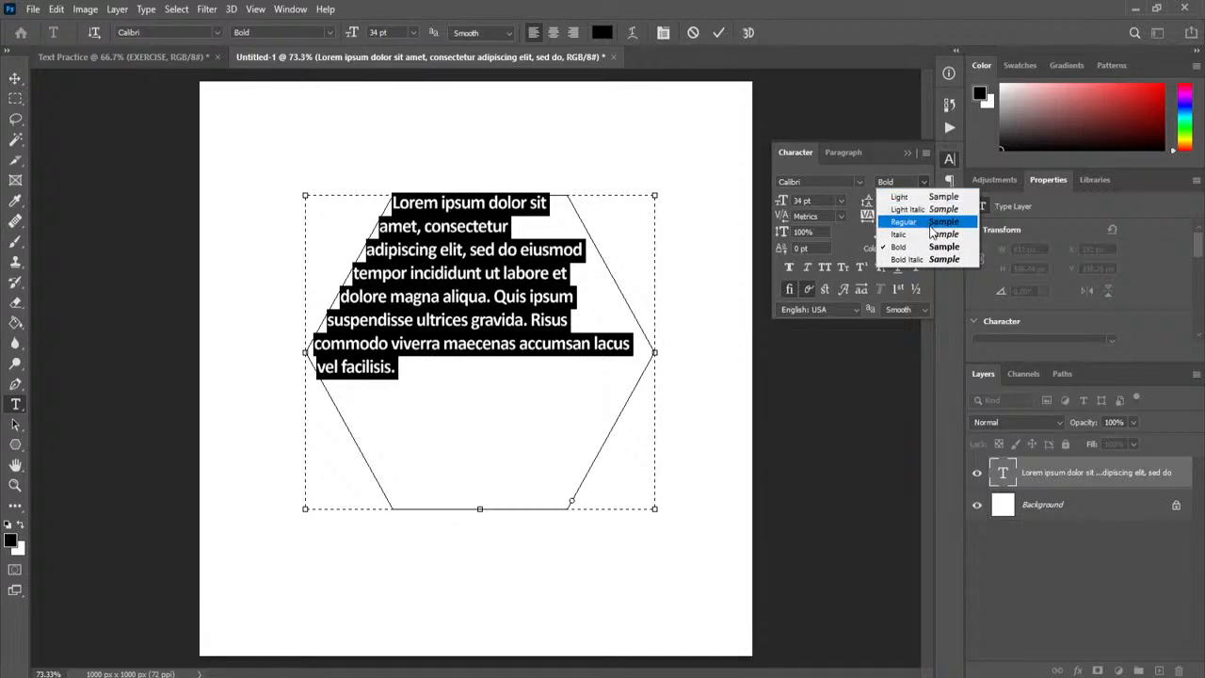
left_click(932, 222)
Justify all lines of the hexagon text, including the last one
left_click(846, 152)
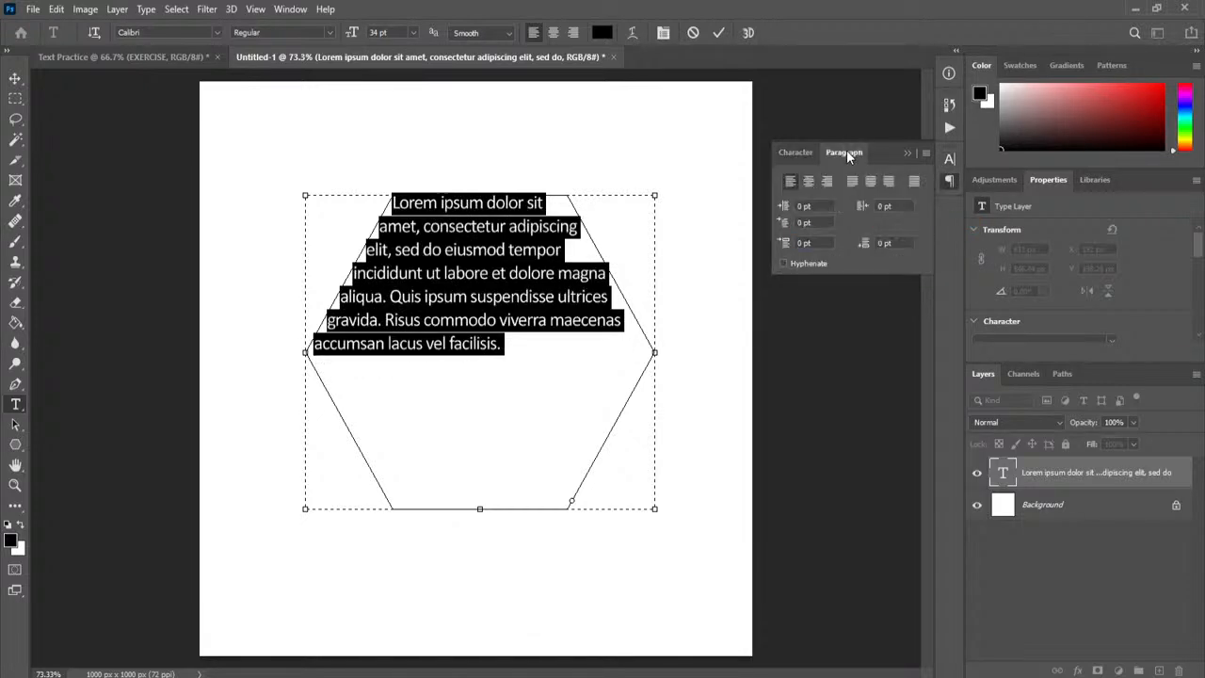
left_click(914, 182)
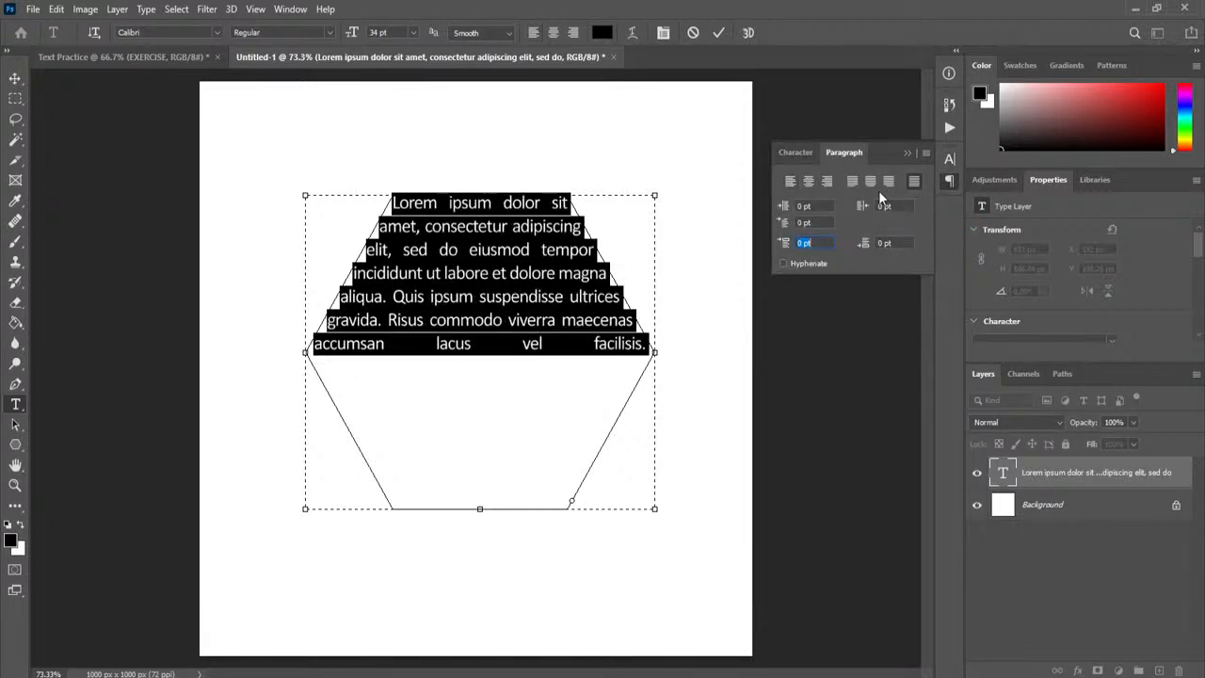
left_click(798, 154)
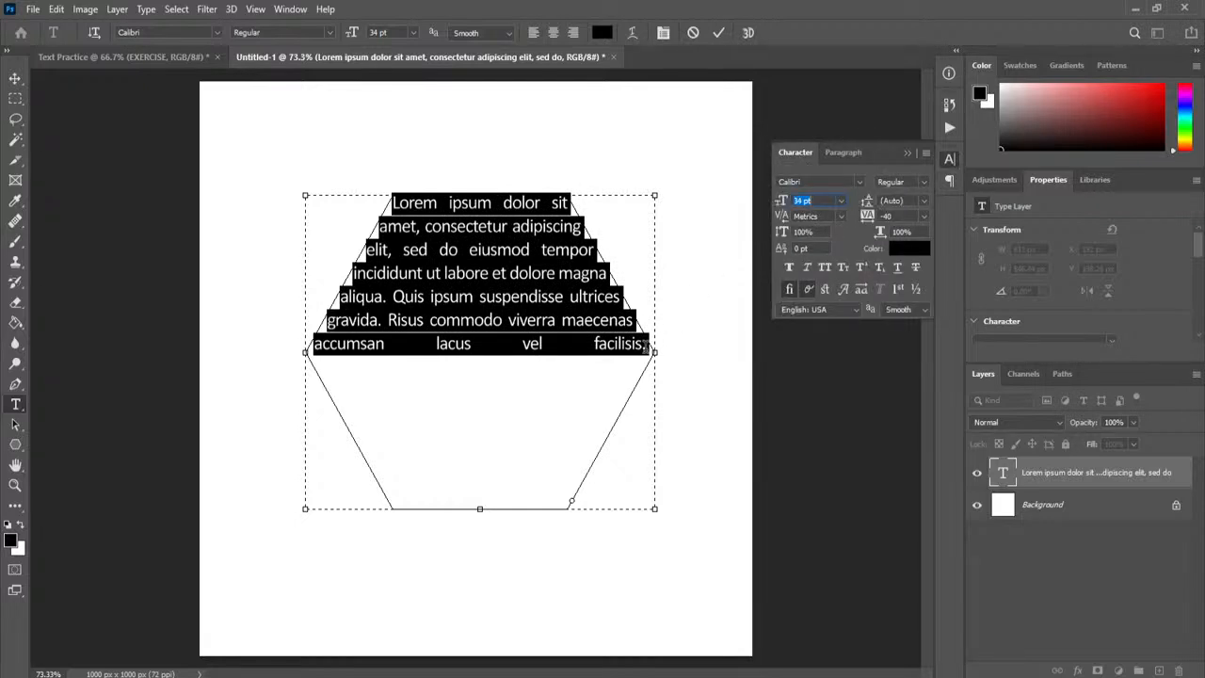
Insert another Lorem Ipsum paragraph at the end of the text to fill the hexagon, and commit the edit
left_click(644, 346)
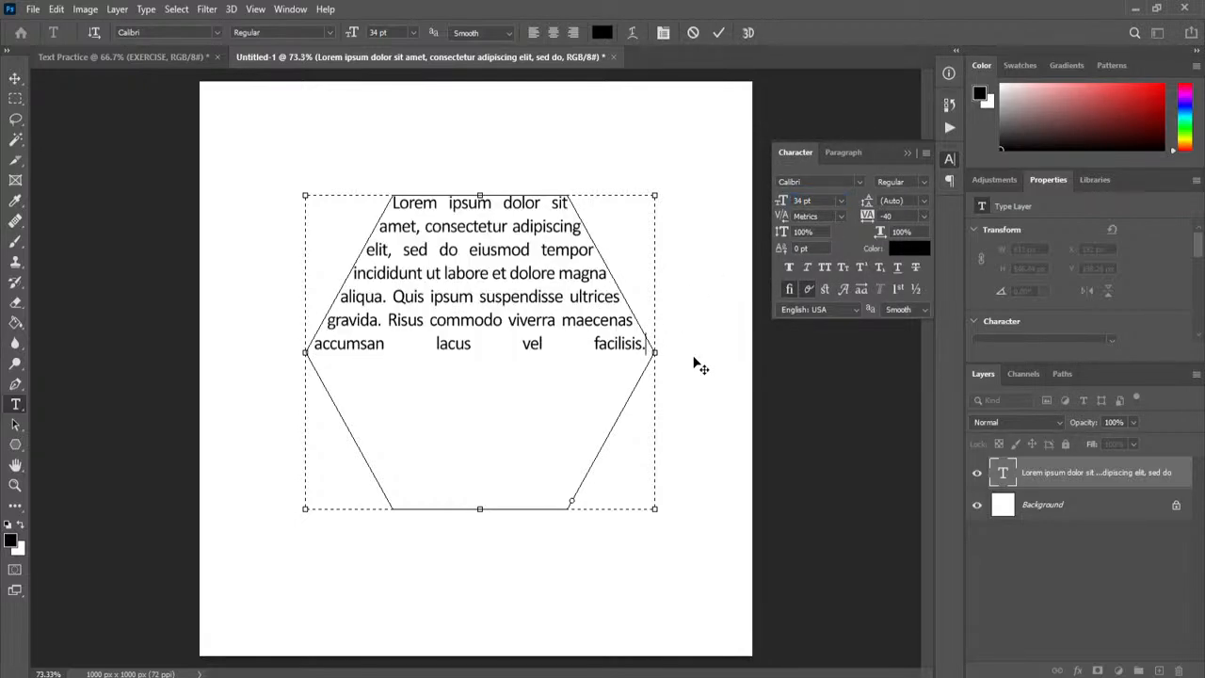
left_click(146, 10)
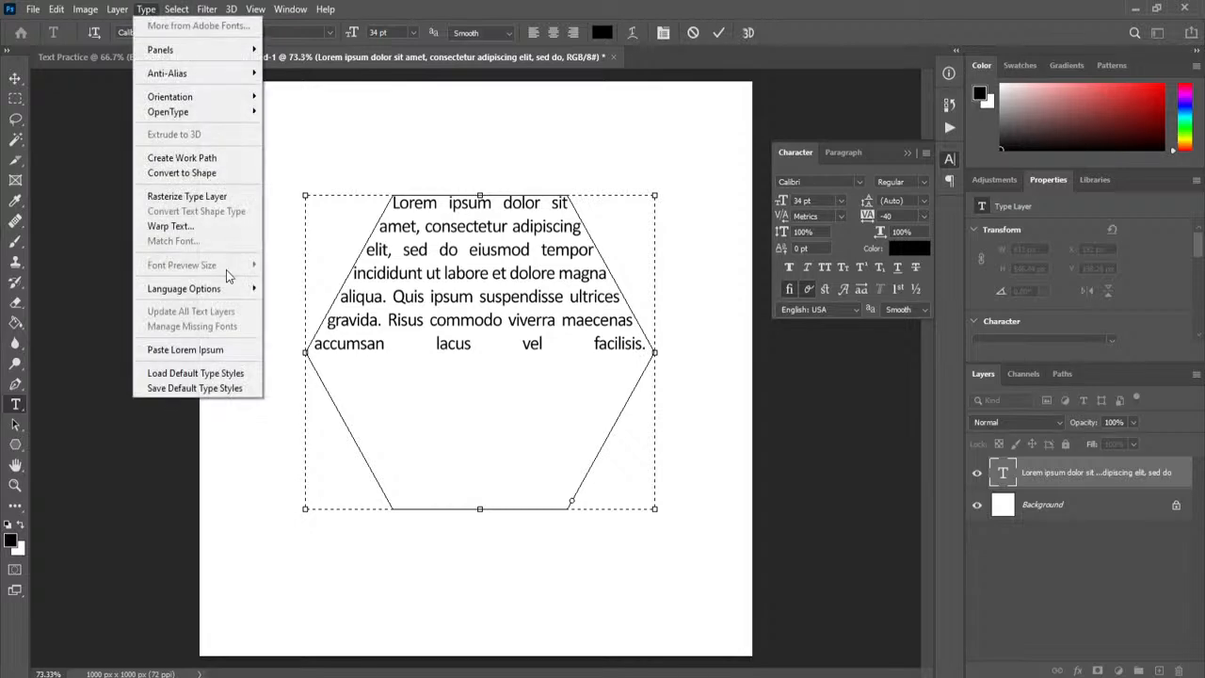
left_click(214, 349)
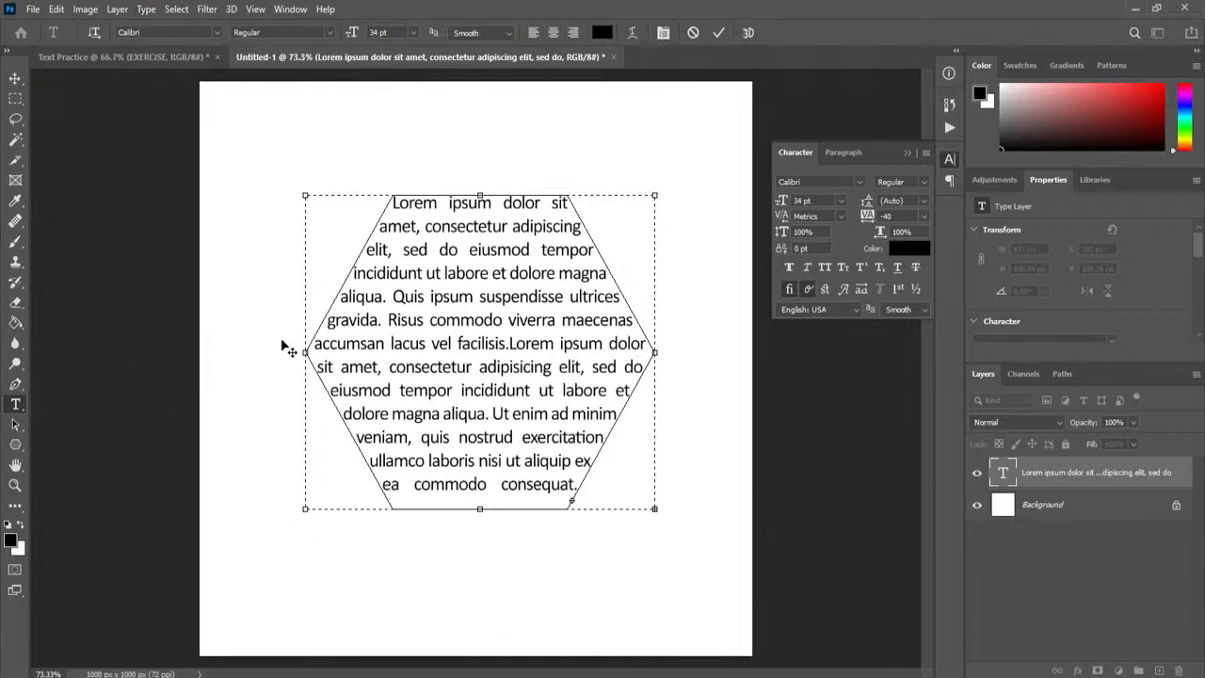
left_click_drag(582, 486, 321, 151)
left_click(471, 318)
left_click(720, 34)
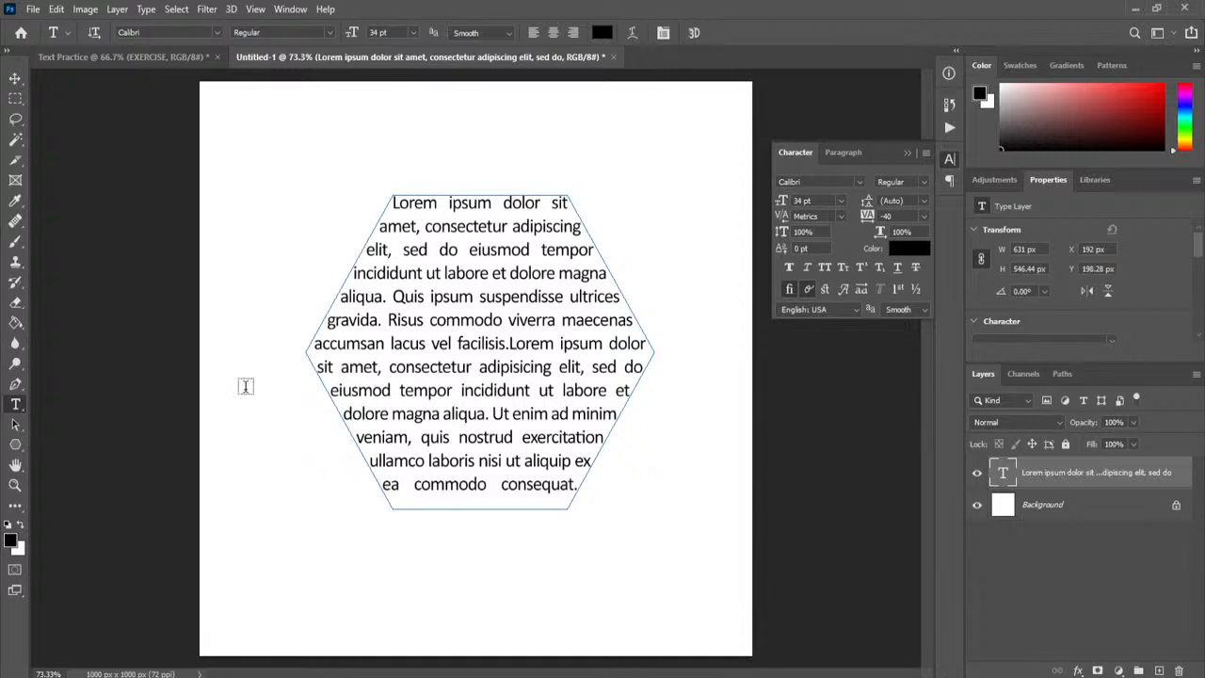
Show the hexagon work path around the text, then hide it and move the text block slightly down
left_click(16, 80)
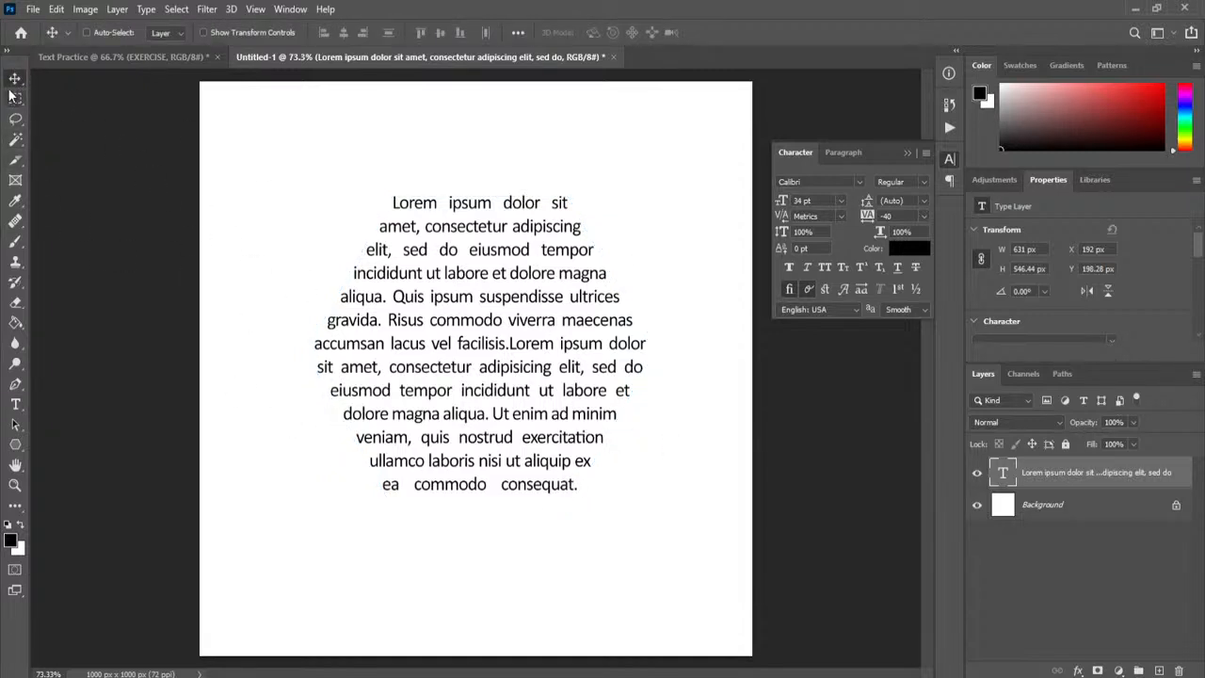
left_click(1064, 374)
left_click(1039, 407)
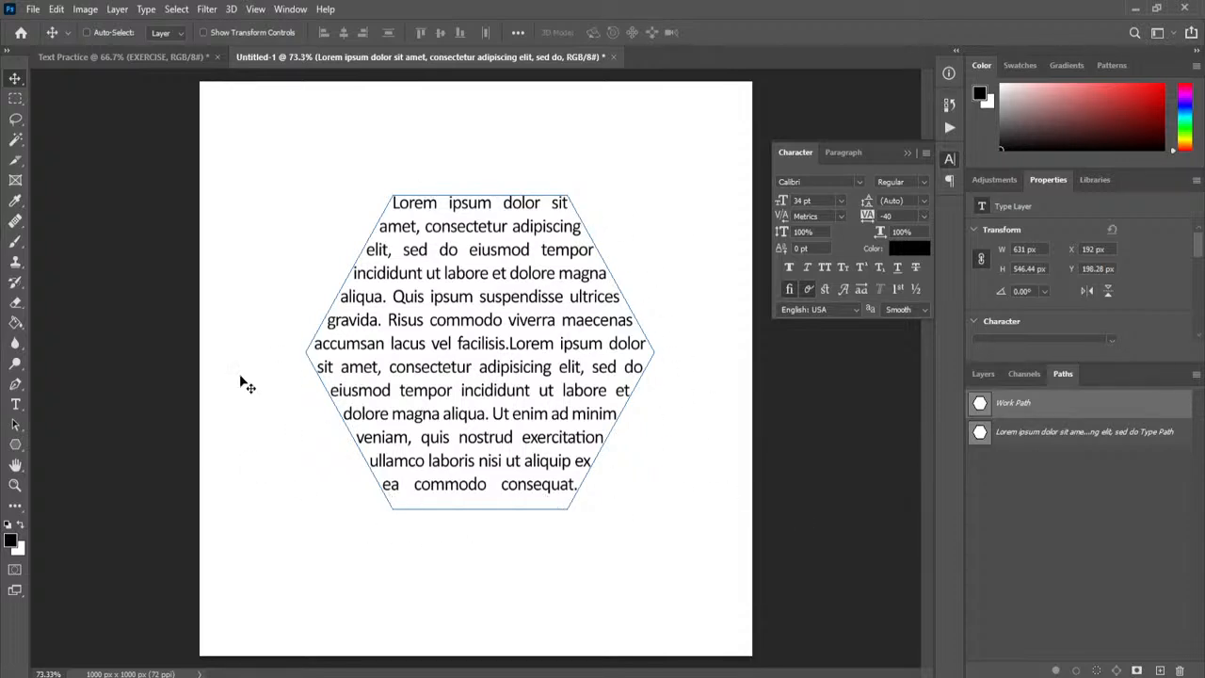
left_click(982, 374)
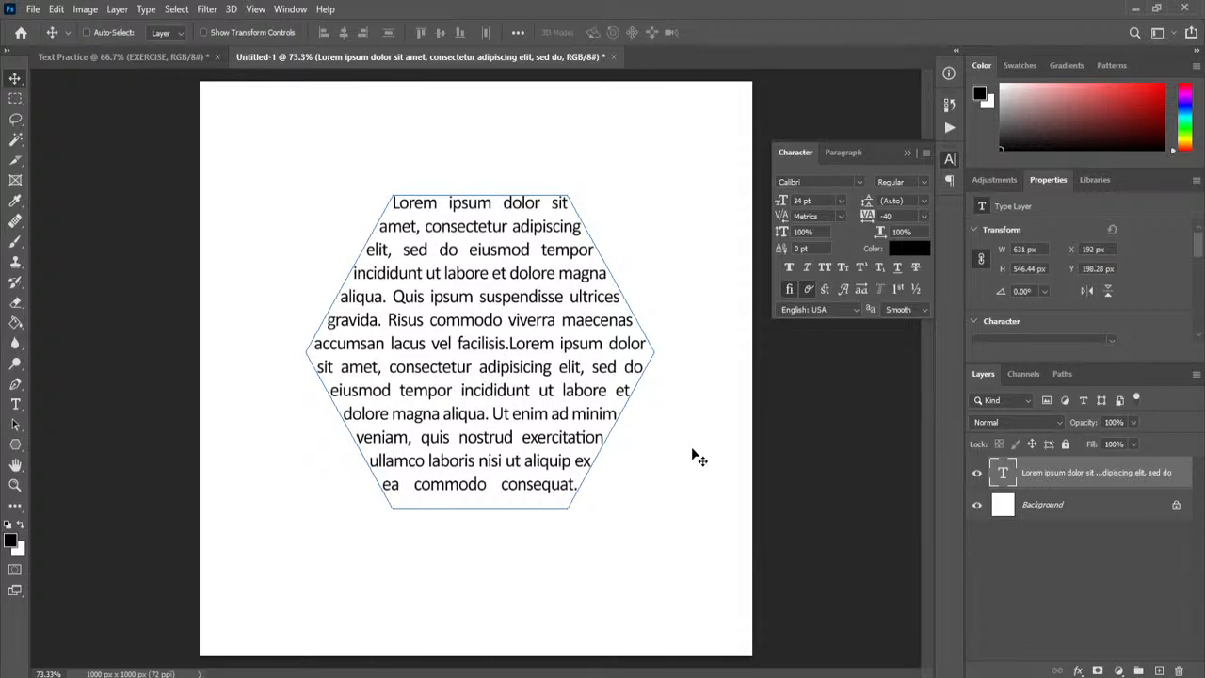
key("ctrl+h")
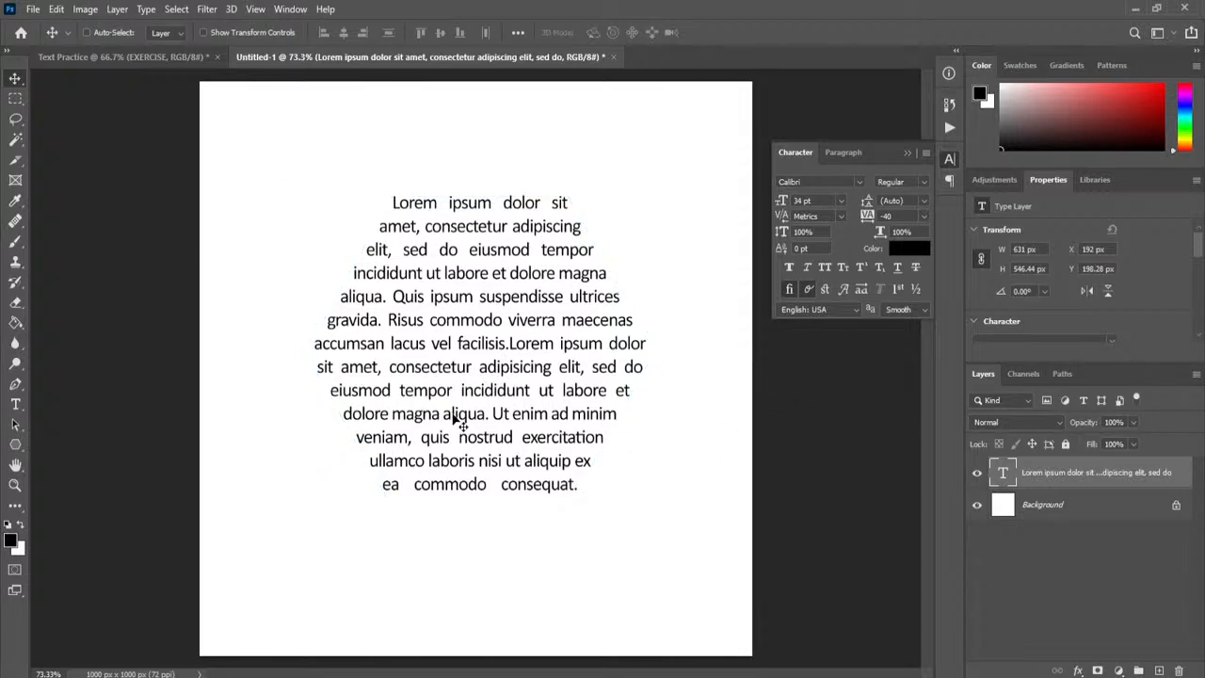
left_click_drag(472, 370, 487, 394)
Delete the hexagon's work path
left_click(1077, 375)
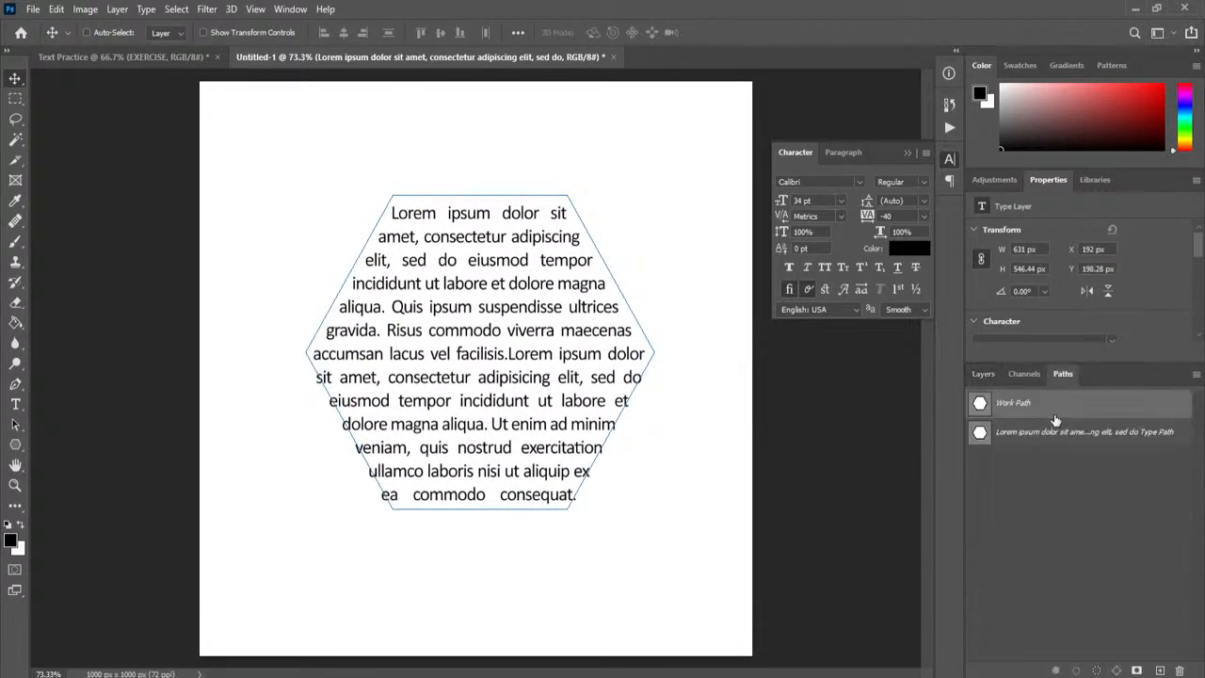
left_click(1180, 670)
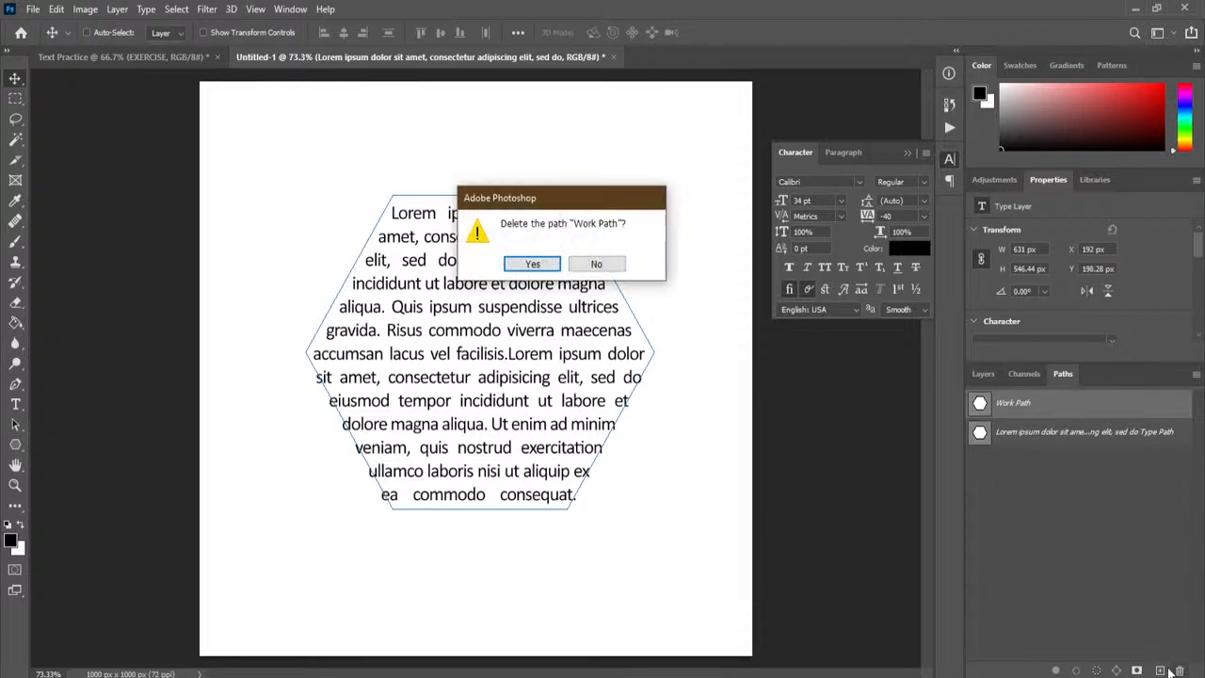
left_click(546, 261)
Move the text block to about X 163 px, Y 213 px, then delete its layer
left_click(990, 373)
left_click_drag(499, 361, 473, 381)
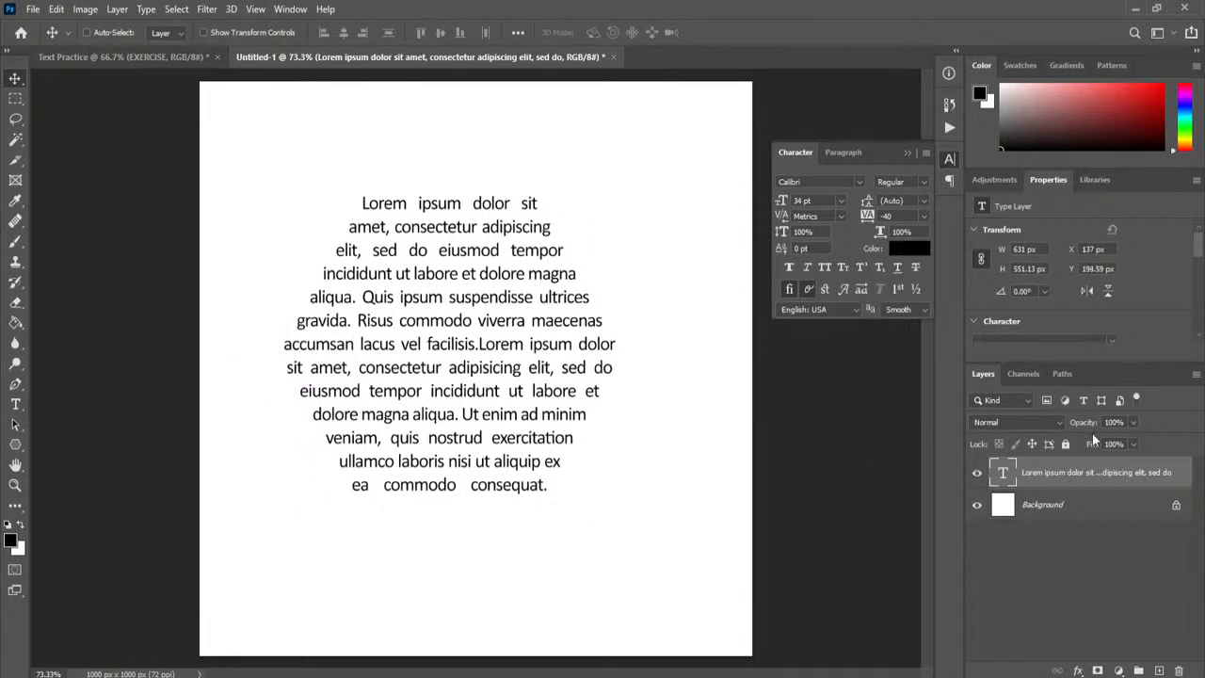
left_click(1060, 375)
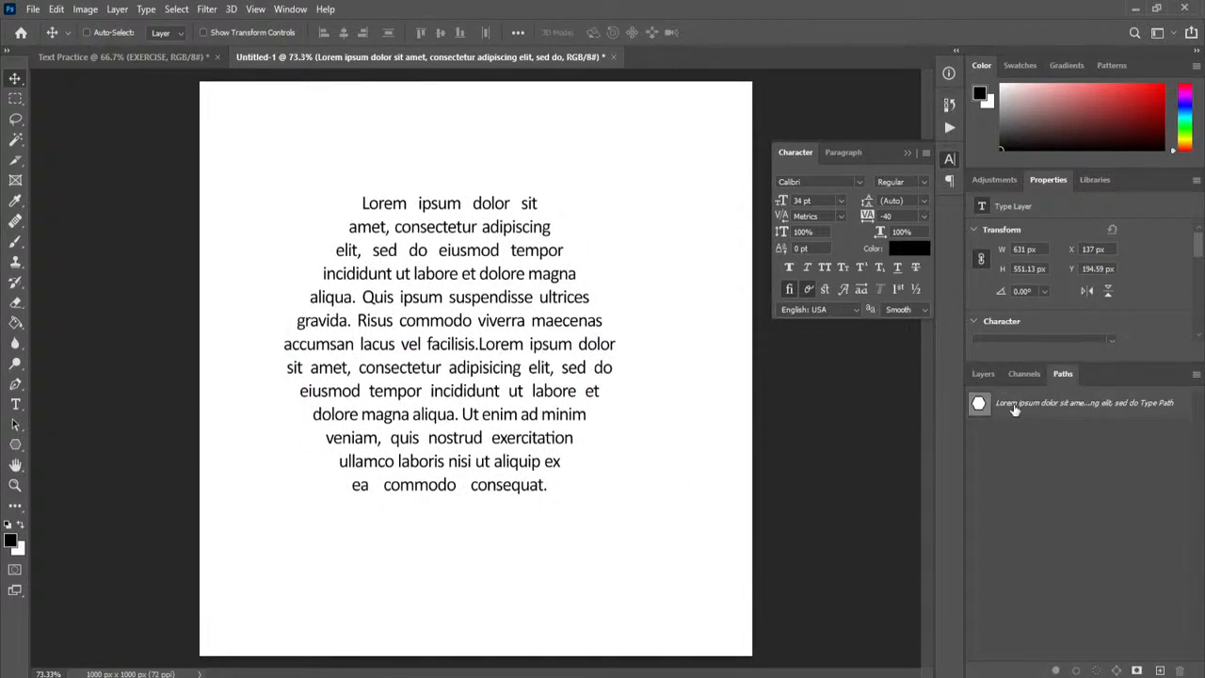
left_click(980, 376)
mouse_move(452, 345)
left_mouse_down()
mouse_move(466, 373)
mouse_move(466, 356)
left_mouse_up()
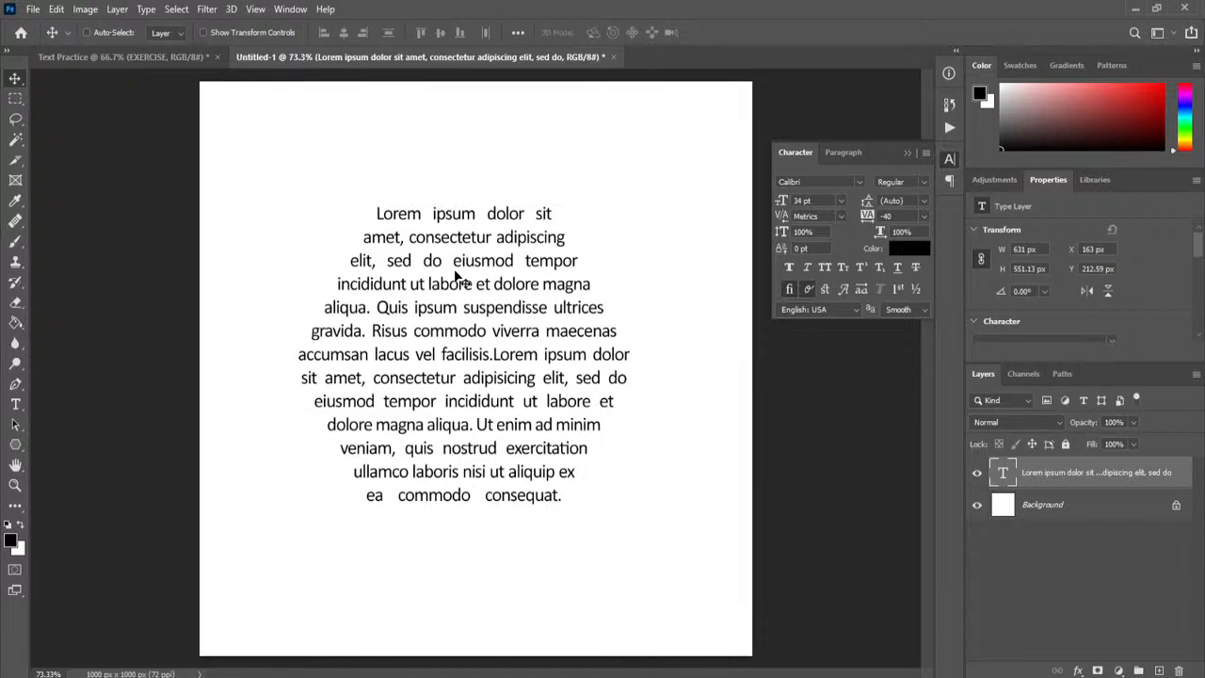
key("Delete")
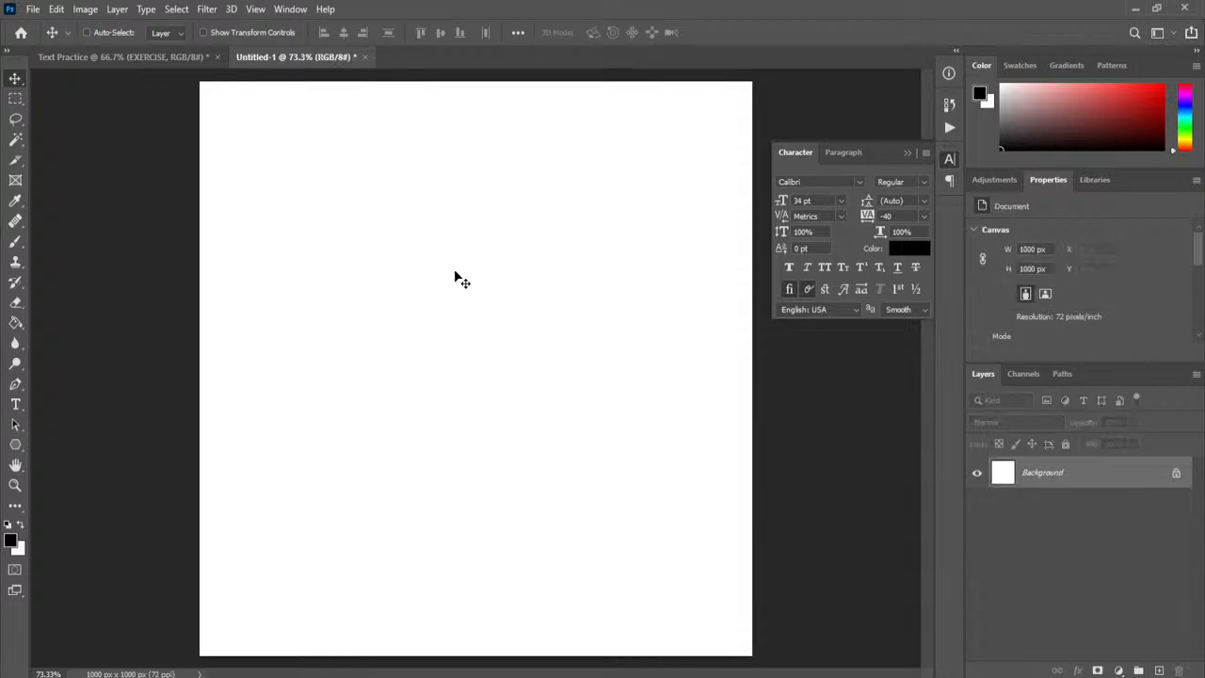
Activate the Curvature Pen tool in Path mode
left_click(14, 384)
right_click(14, 383)
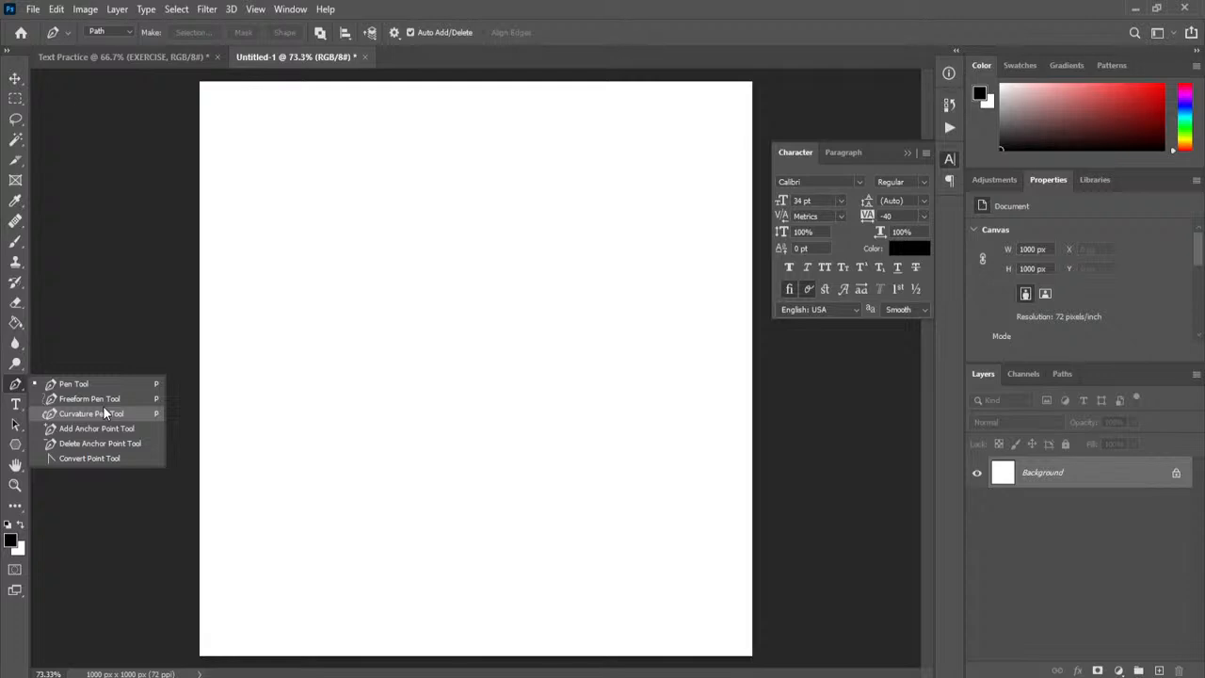
left_click(104, 413)
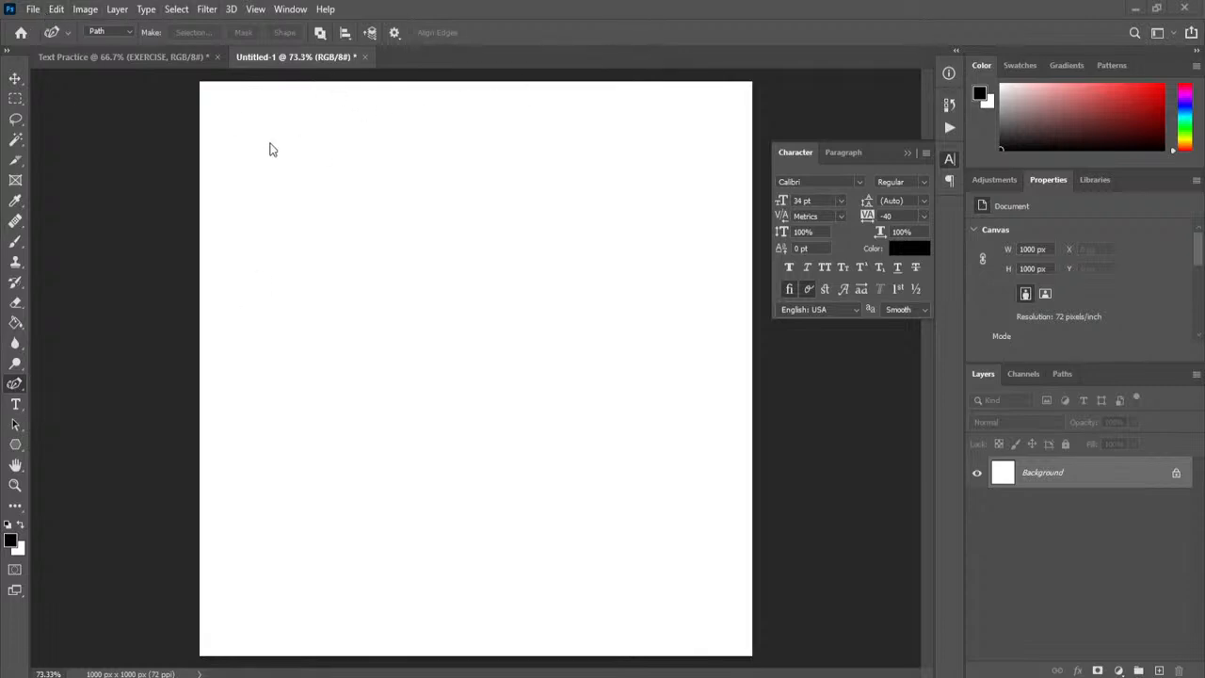
Paste the Yoda image onto the canvas as a new layer and scale it to about 1369 × 770 px, centred
left_click(85, 9)
left_click(433, 157)
left_click(15, 79)
left_click(57, 10)
left_click(75, 147)
left_click_drag(539, 329, 485, 413)
key("ctrl+t")
left_click_drag(58, 138, 147, 188)
left_click_drag(548, 405, 470, 375)
key("Return")
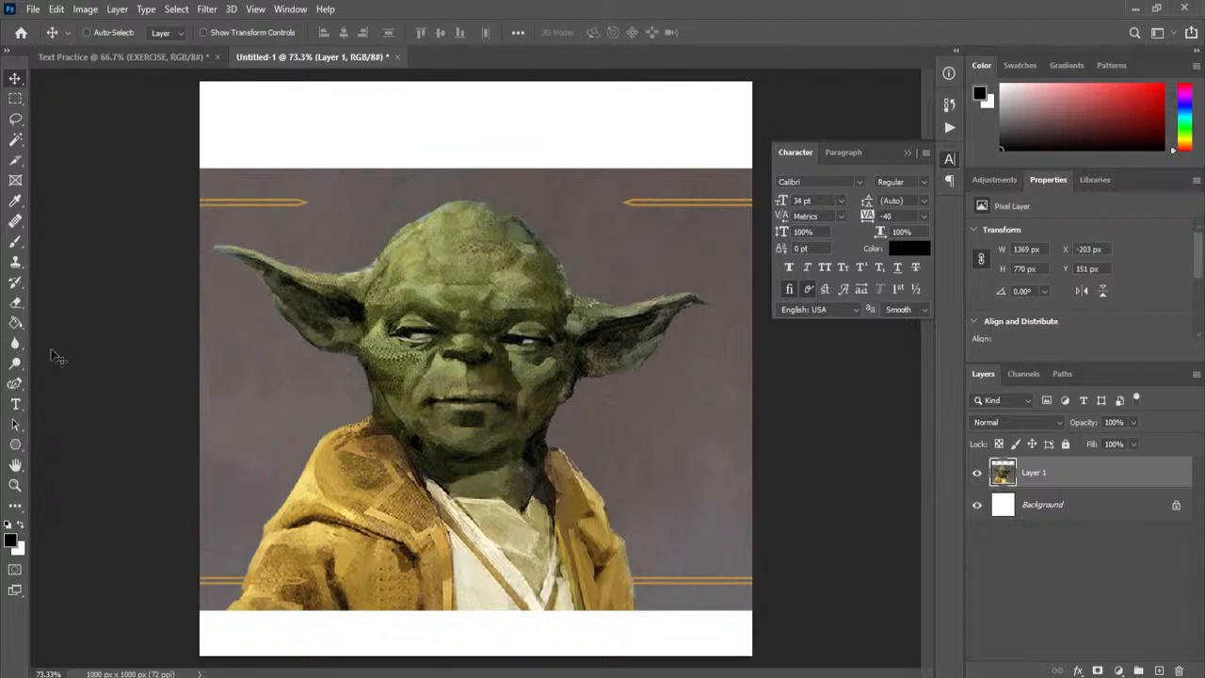
With the Curvature Pen, start a path at Yoda's head and trace around the longer ear, past its tip to its lower base
left_click(15, 383)
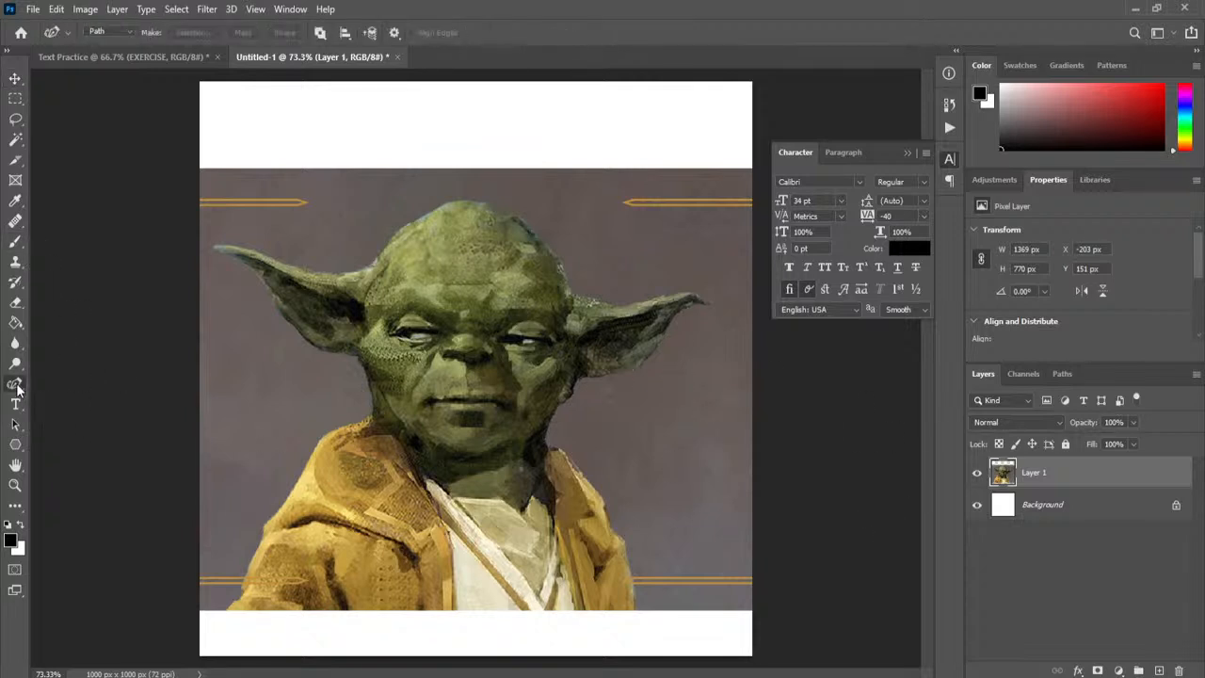
left_click(109, 413)
left_click(370, 271)
left_click(324, 276)
left_click(249, 249)
left_click(215, 247)
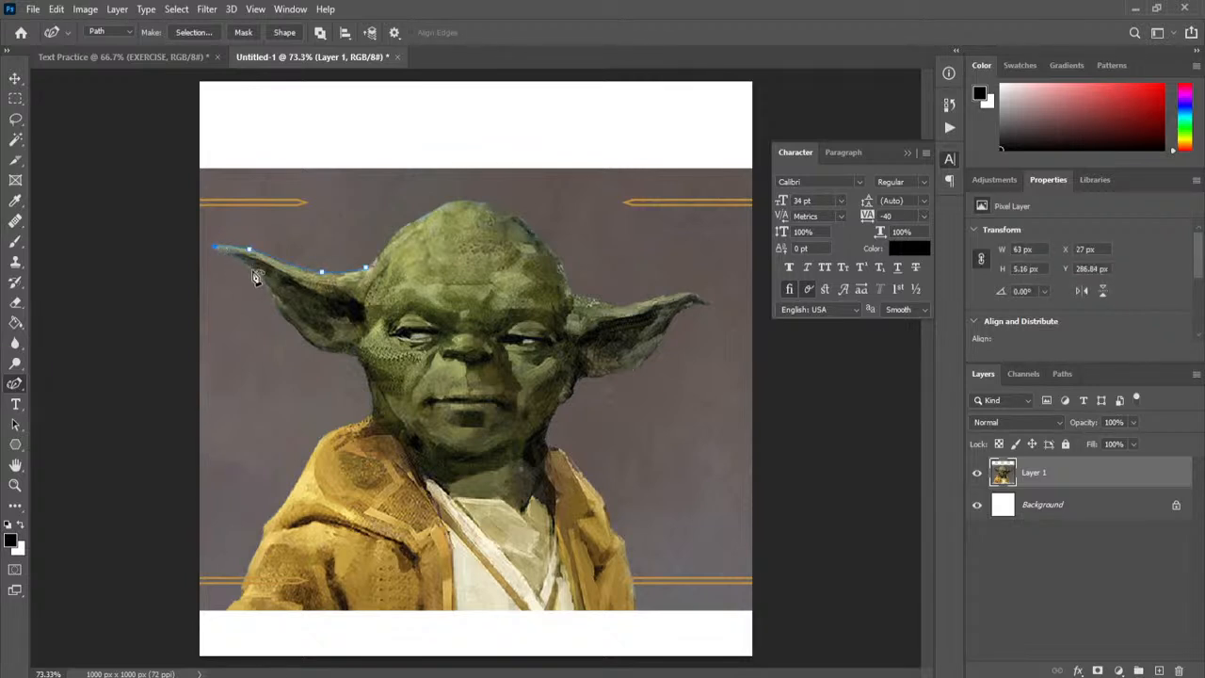
left_click(252, 271)
left_click(283, 314)
left_click(313, 349)
left_click(354, 357)
Continue the path down the cheek, under the chin and up the jaw to the base of the opposite ear
left_click(372, 387)
left_click(369, 414)
left_click(410, 455)
left_click(465, 465)
left_click(521, 461)
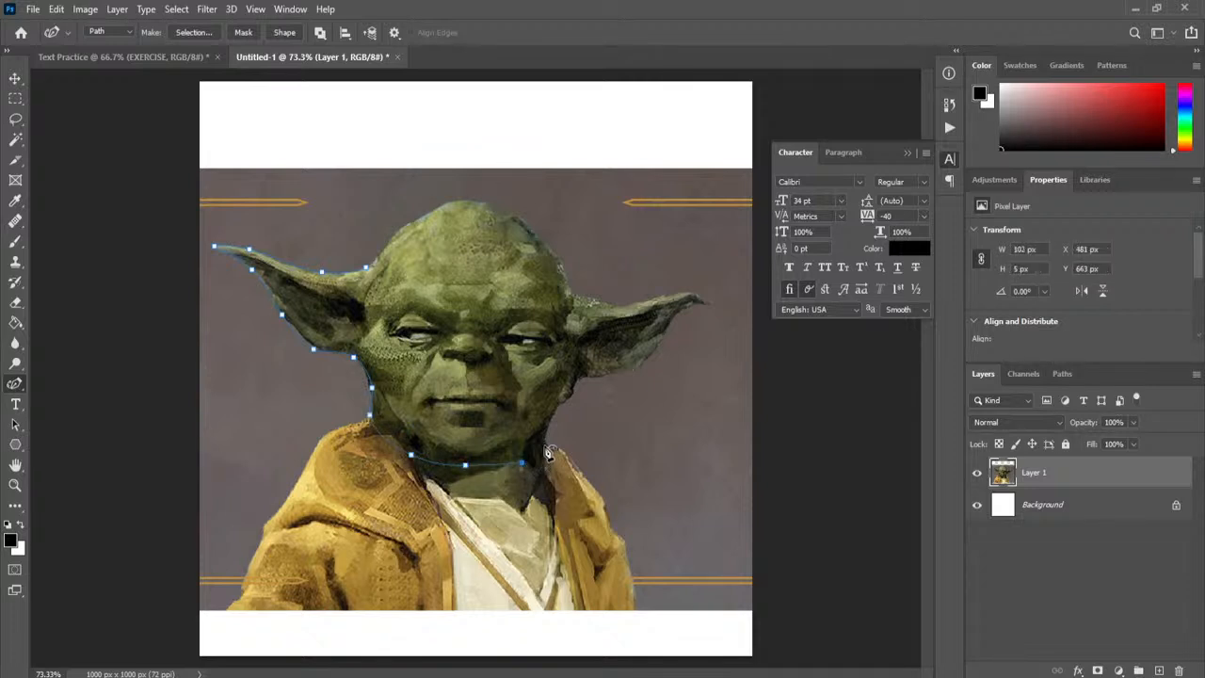
left_click(547, 444)
left_click(548, 418)
left_click(565, 402)
left_click(576, 377)
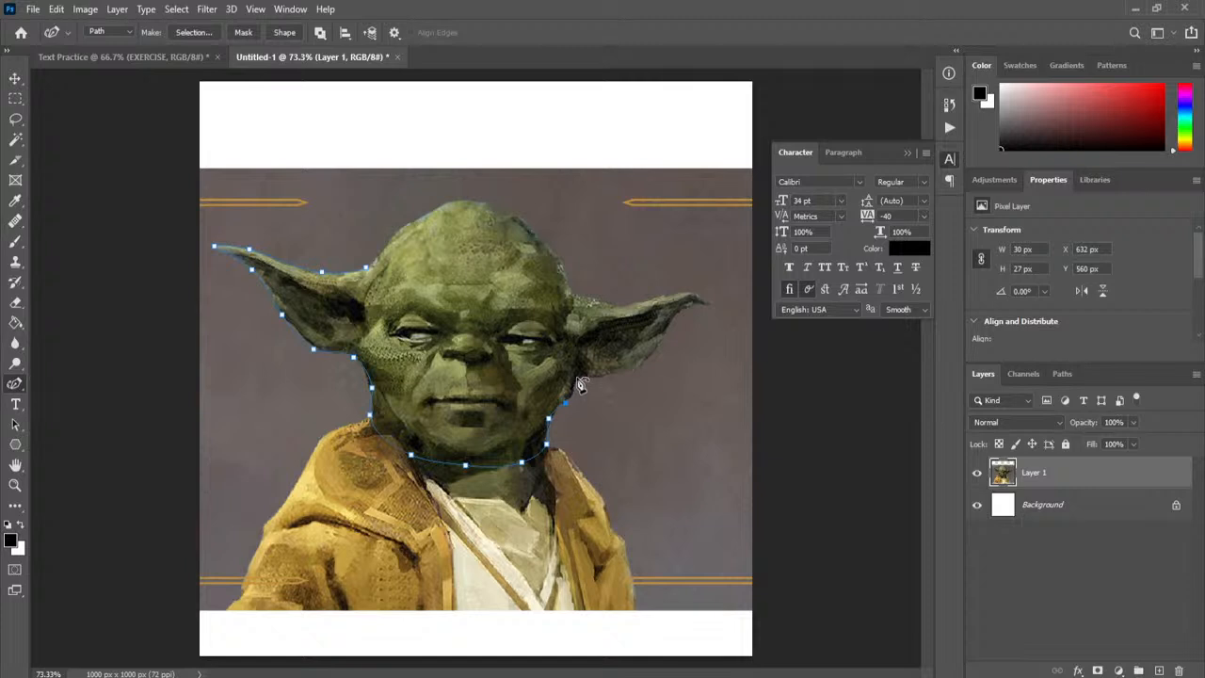
Trace around the second ear and over the top of the head, closing the path at its starting point
left_click(649, 363)
left_click(666, 333)
left_click(684, 306)
left_click(709, 308)
left_click(688, 291)
left_click(660, 296)
left_click(582, 298)
left_click(565, 275)
left_click(510, 217)
left_click(475, 204)
left_click(445, 203)
left_click(418, 222)
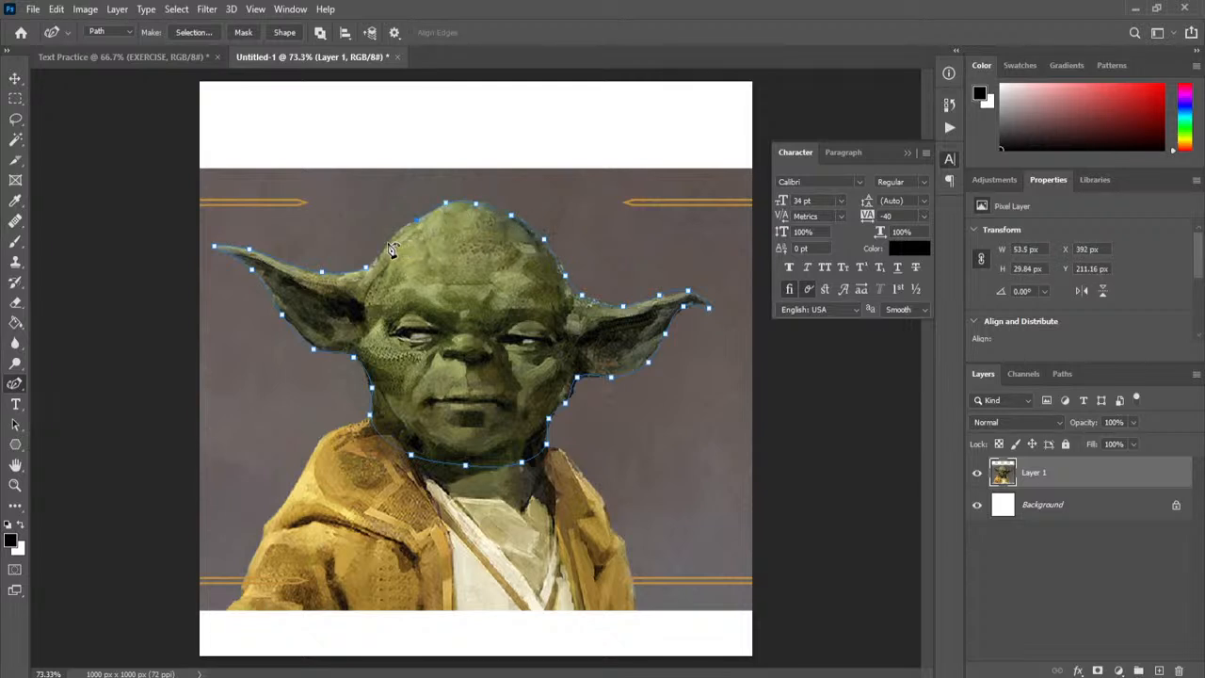
left_click(388, 243)
left_click(369, 270)
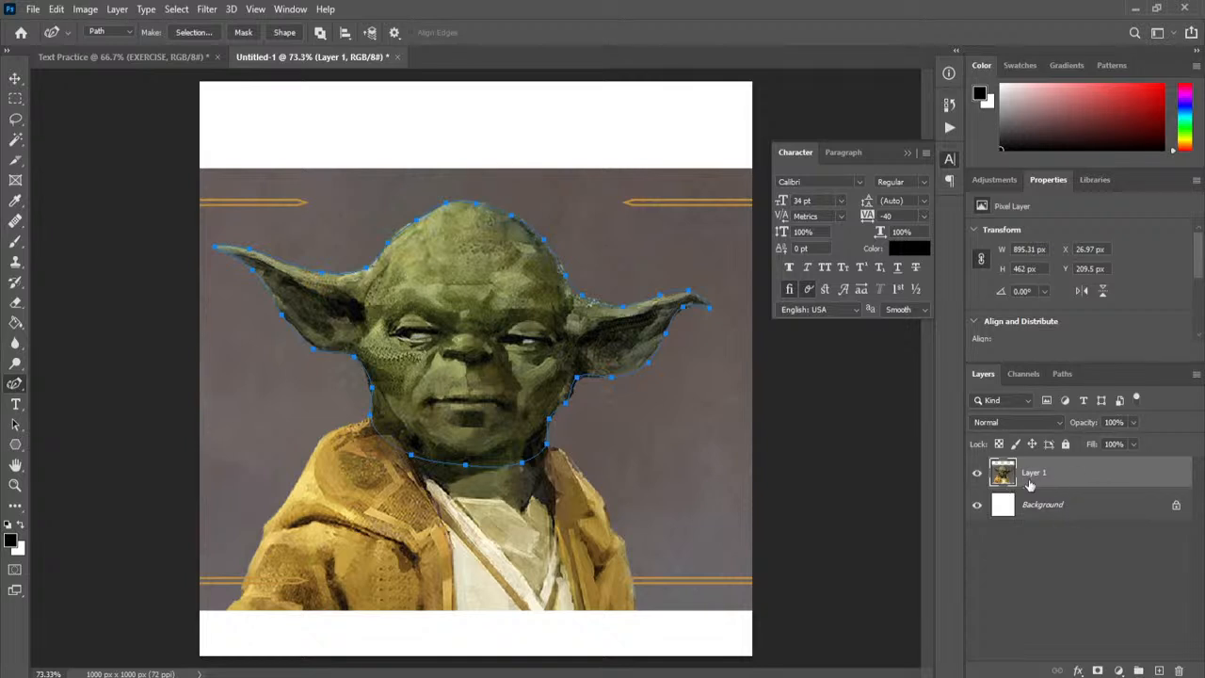
Delete the Yoda image layer
left_click(1175, 671)
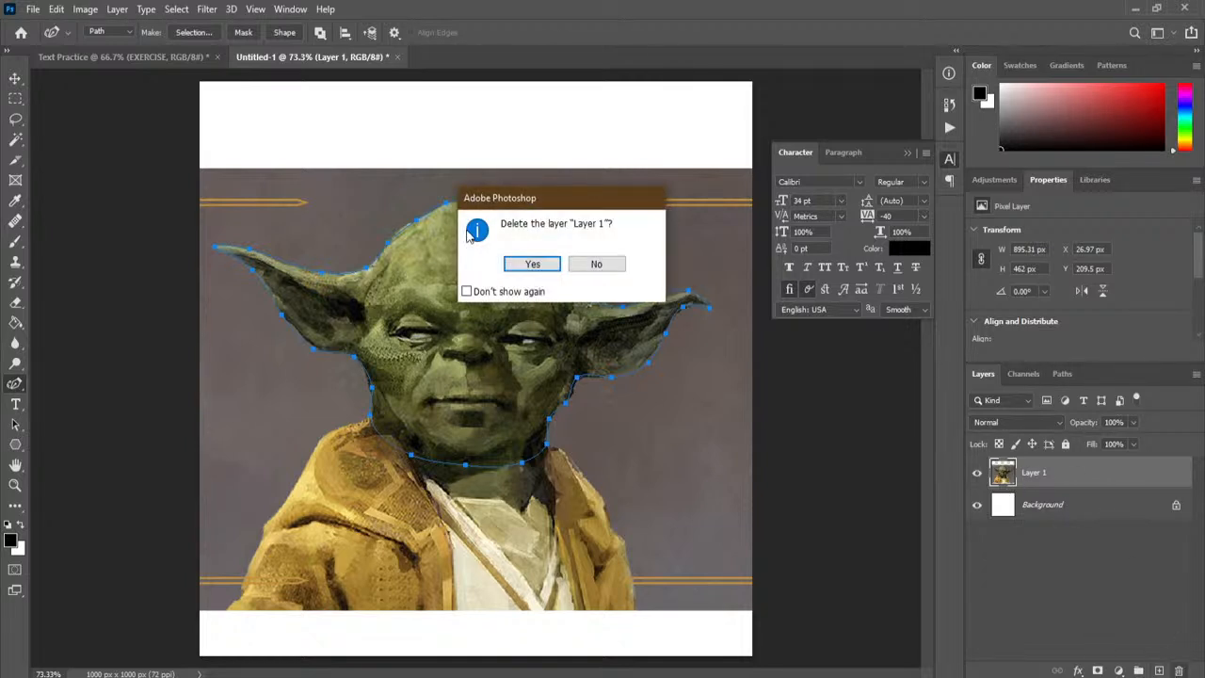
left_click(538, 265)
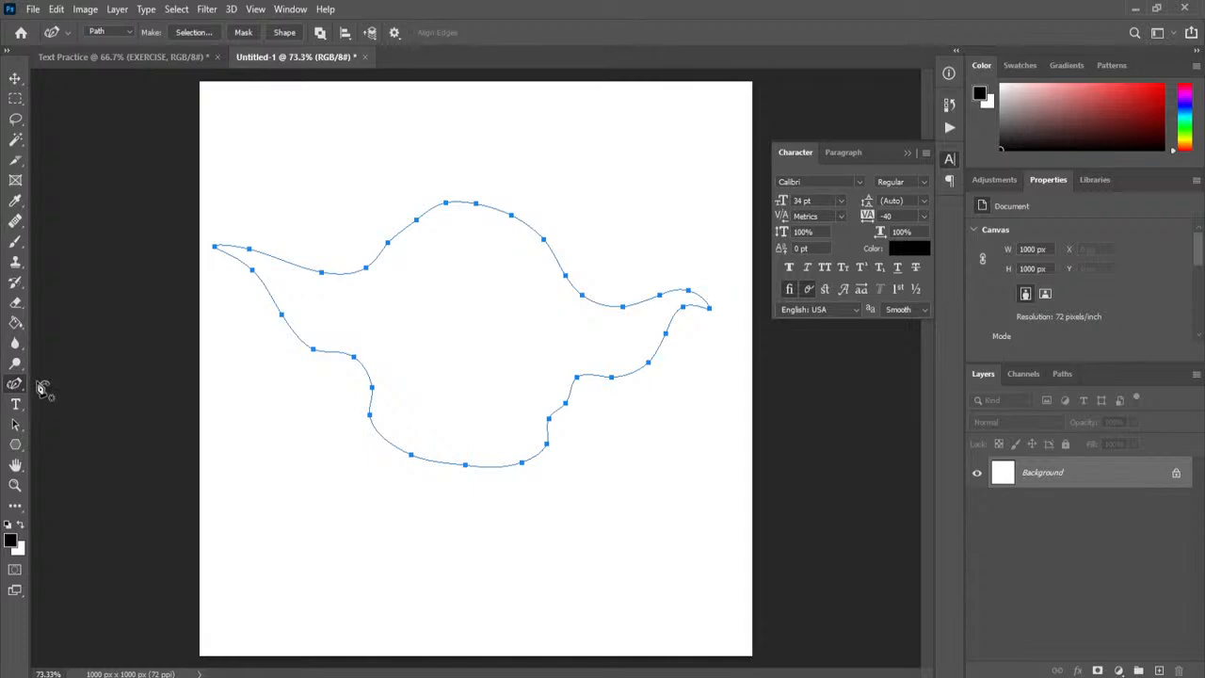
Place Lorem ipsum text along the traced Yoda path and flip it to the outer side of the outline
left_click(15, 404)
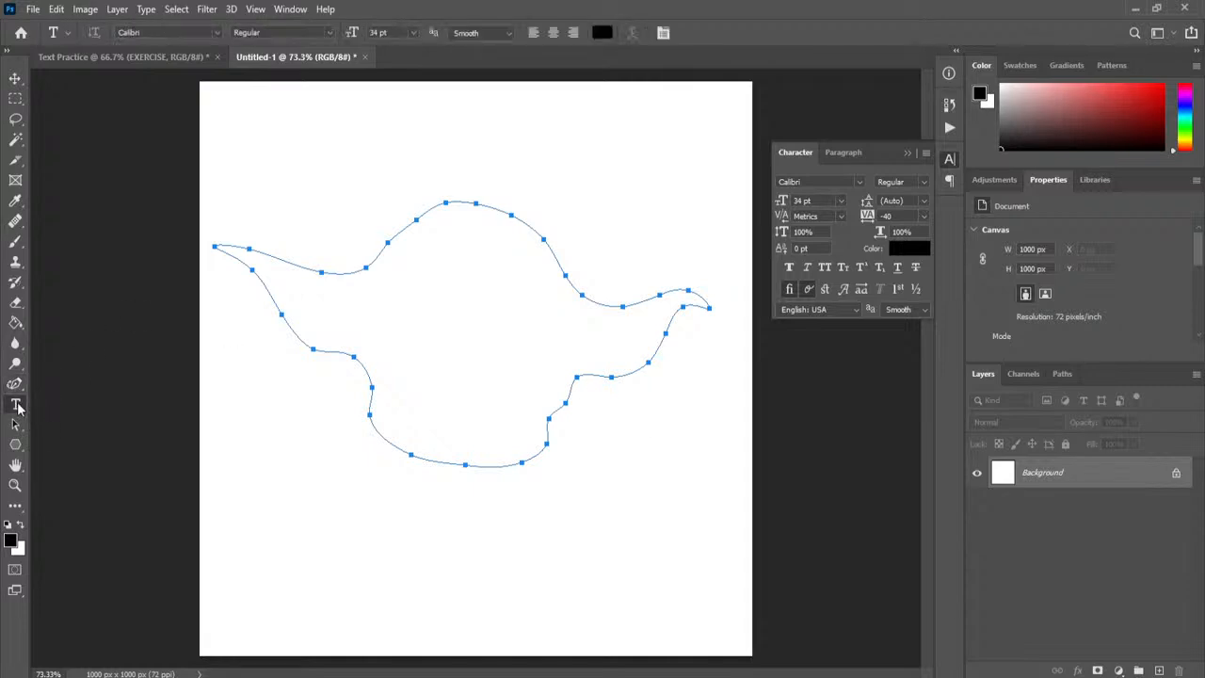
left_click(450, 201)
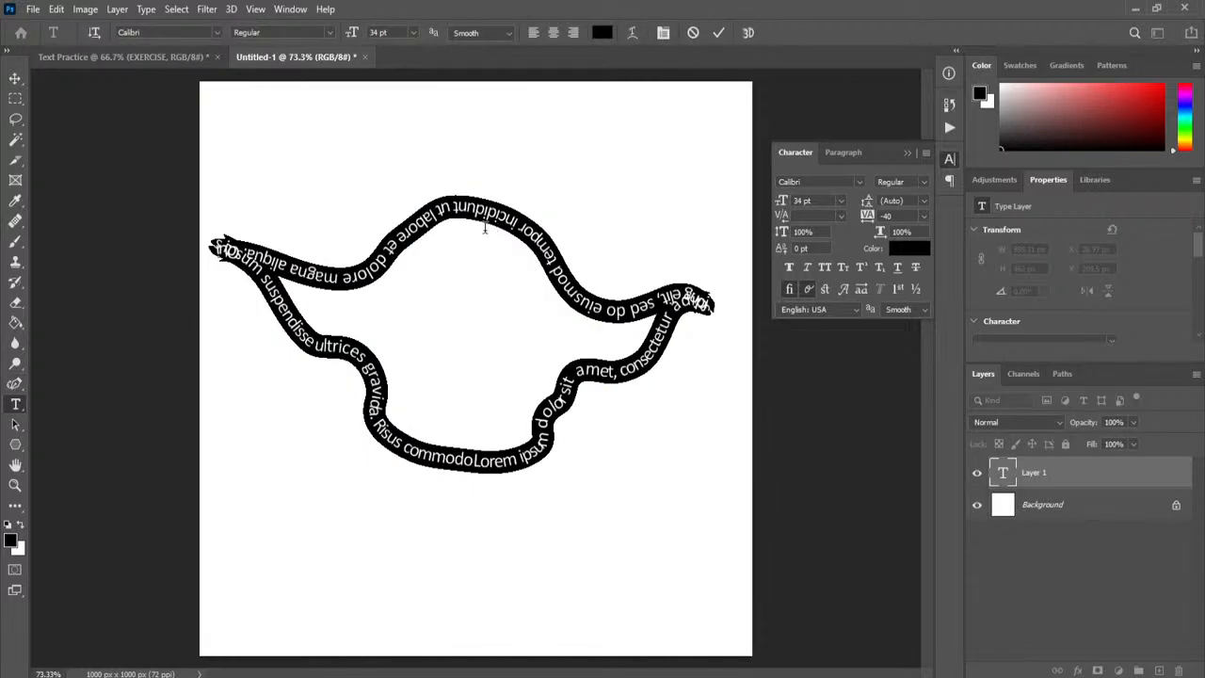
left_click(533, 234)
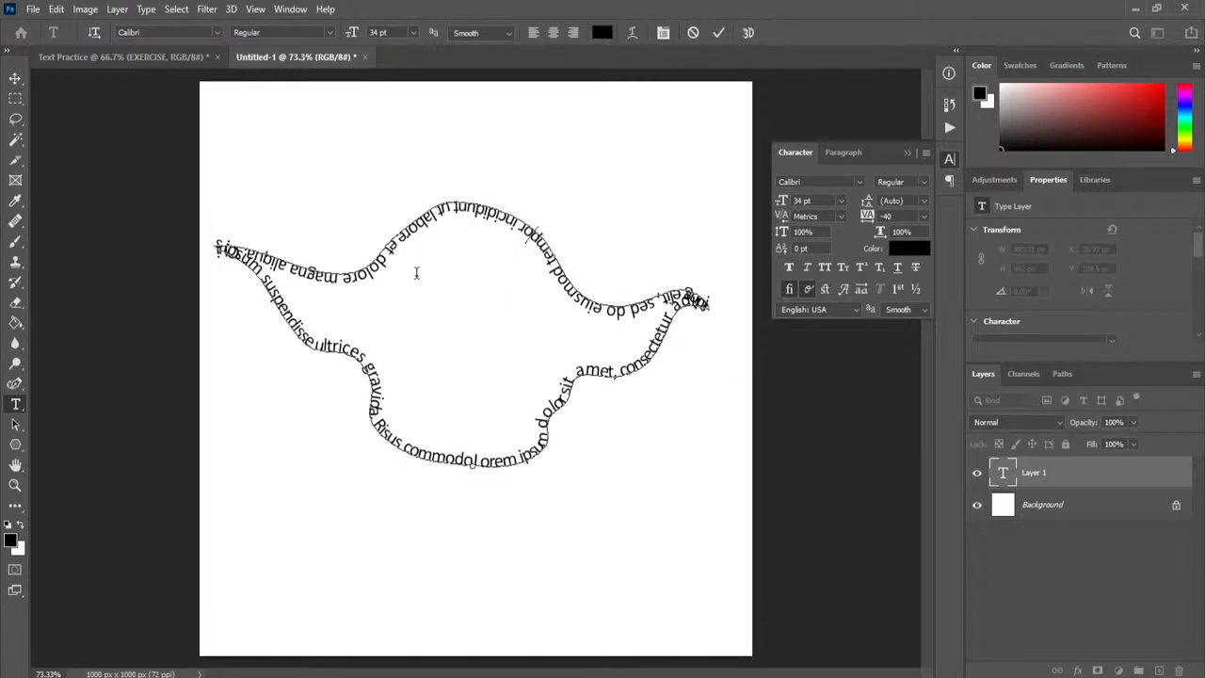
left_click(17, 425)
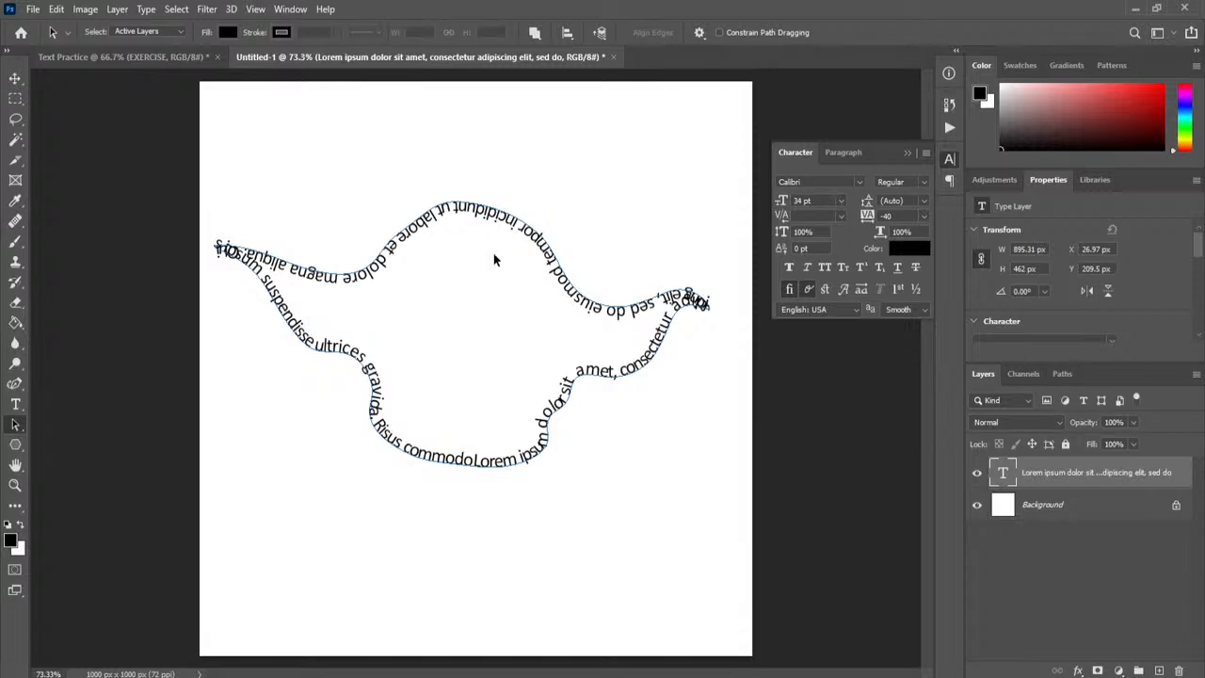
left_click_drag(489, 214, 516, 106)
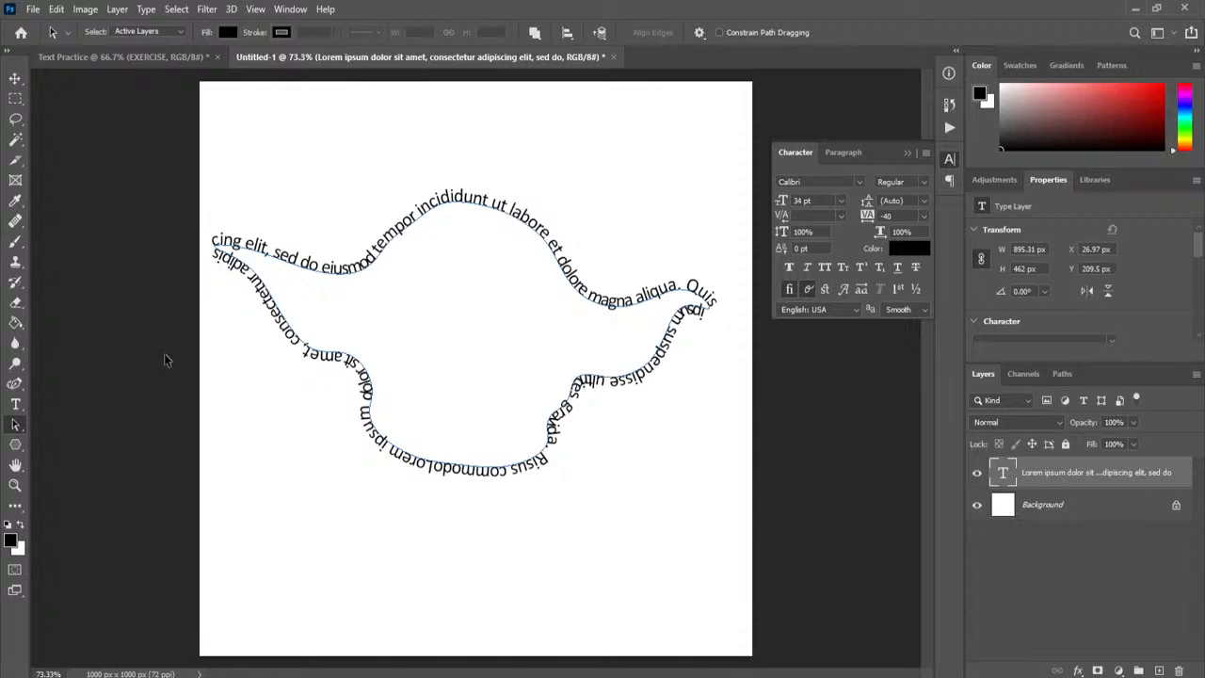
Hide the outline text layer and create a new text layer of placeholder text inside the Yoda path
left_click(16, 405)
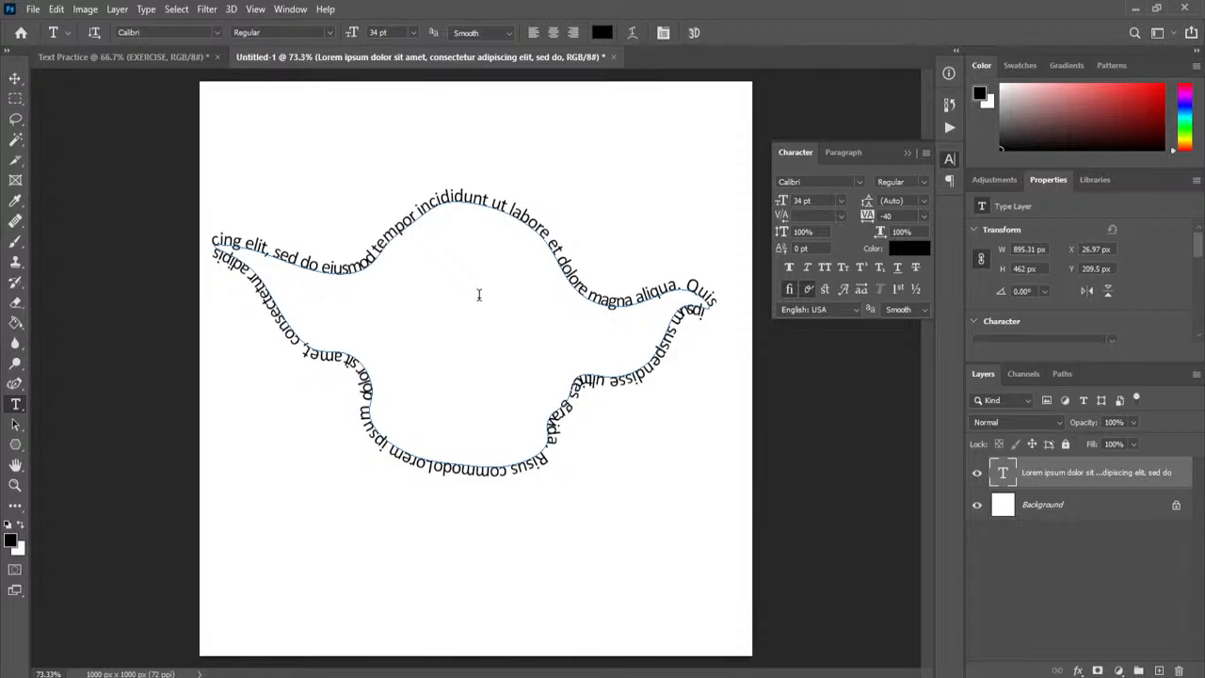
left_click(1063, 375)
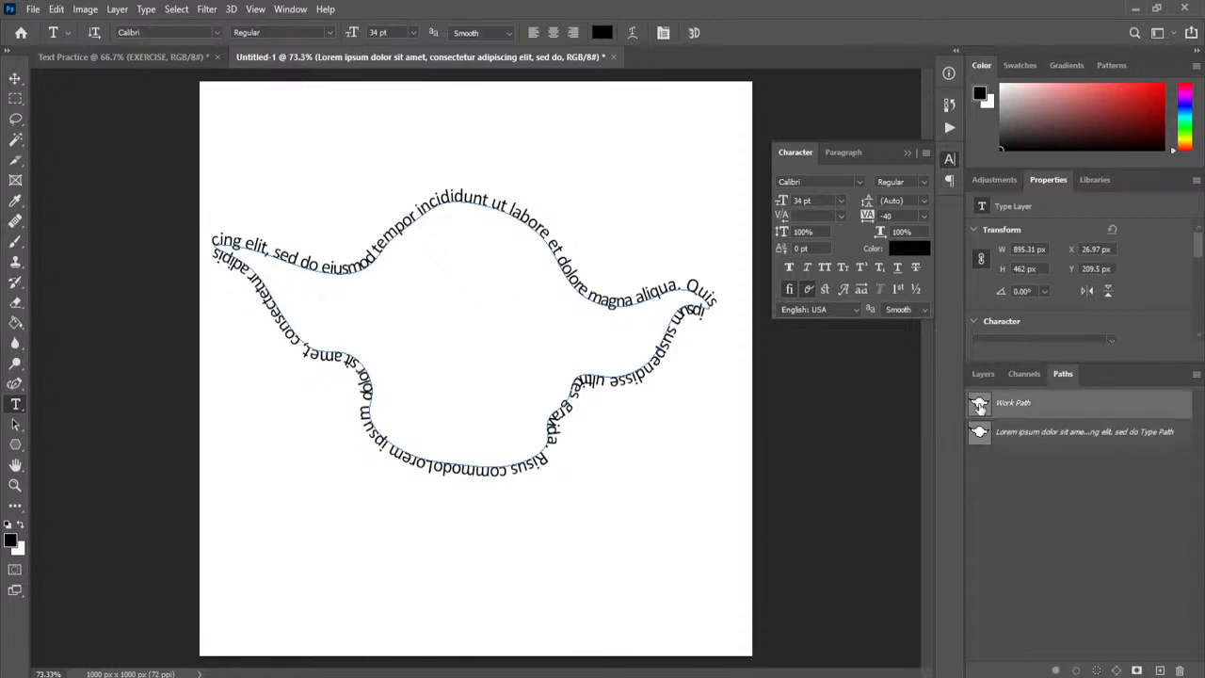
left_click(984, 375)
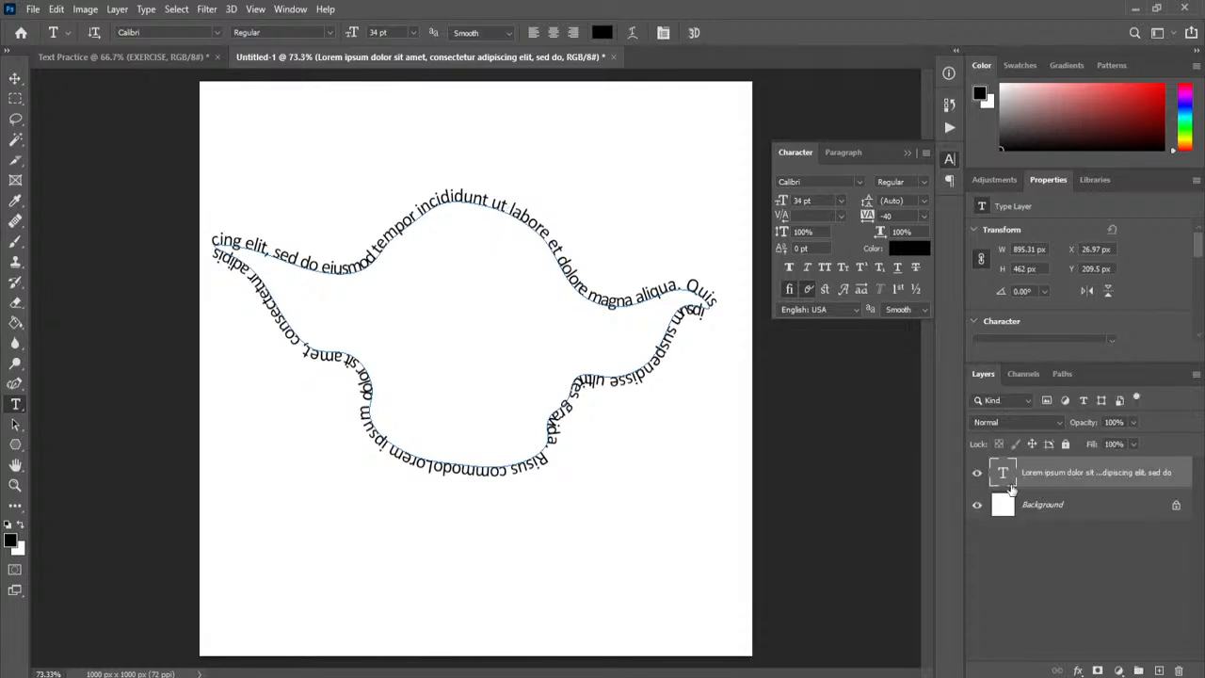
left_click(976, 476)
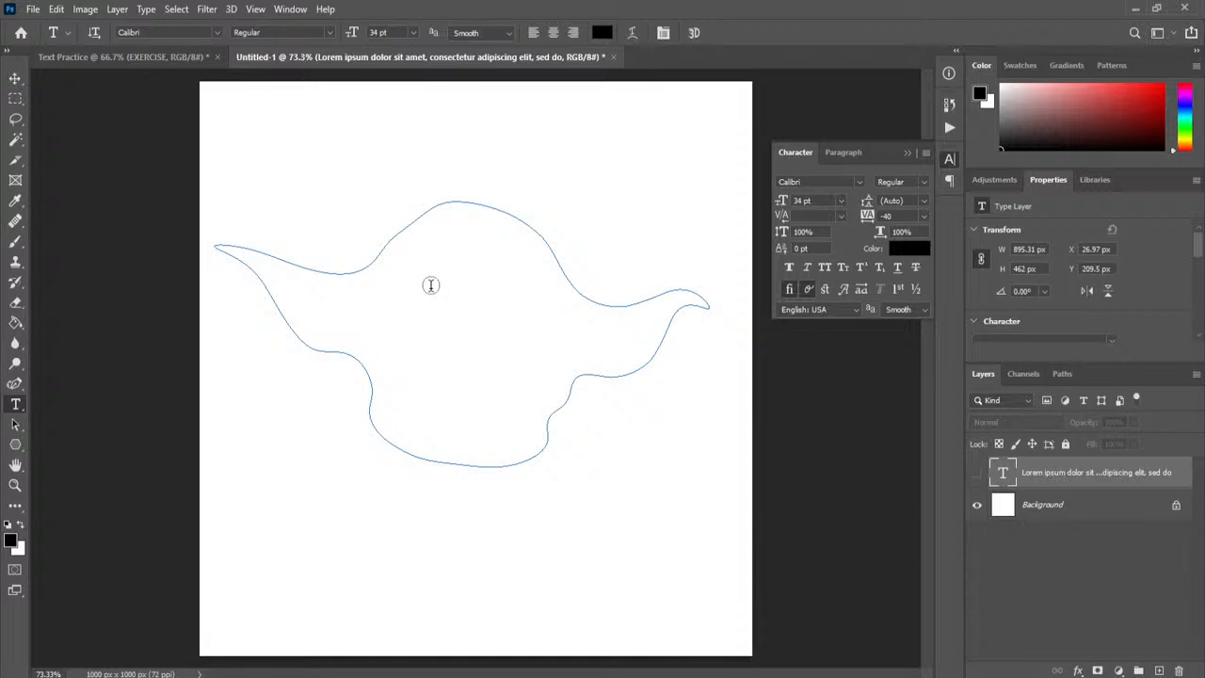
left_click(411, 269)
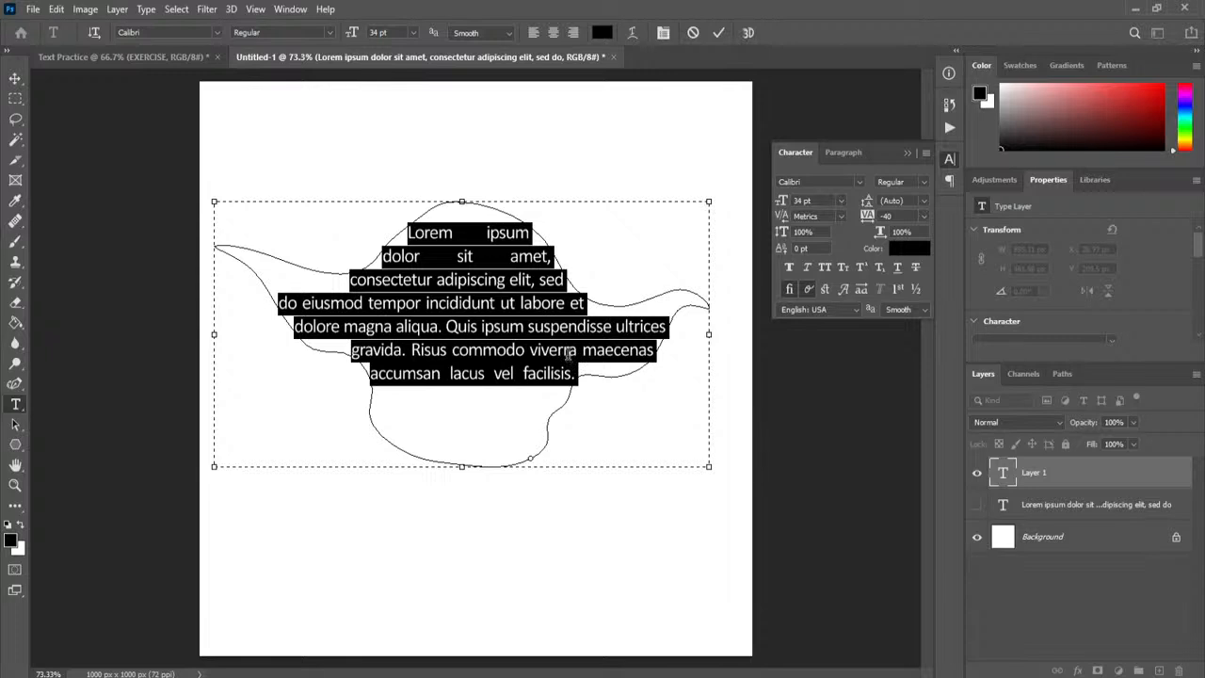
Set the font size of the text inside the Yoda shape to 16 pt
left_click(845, 153)
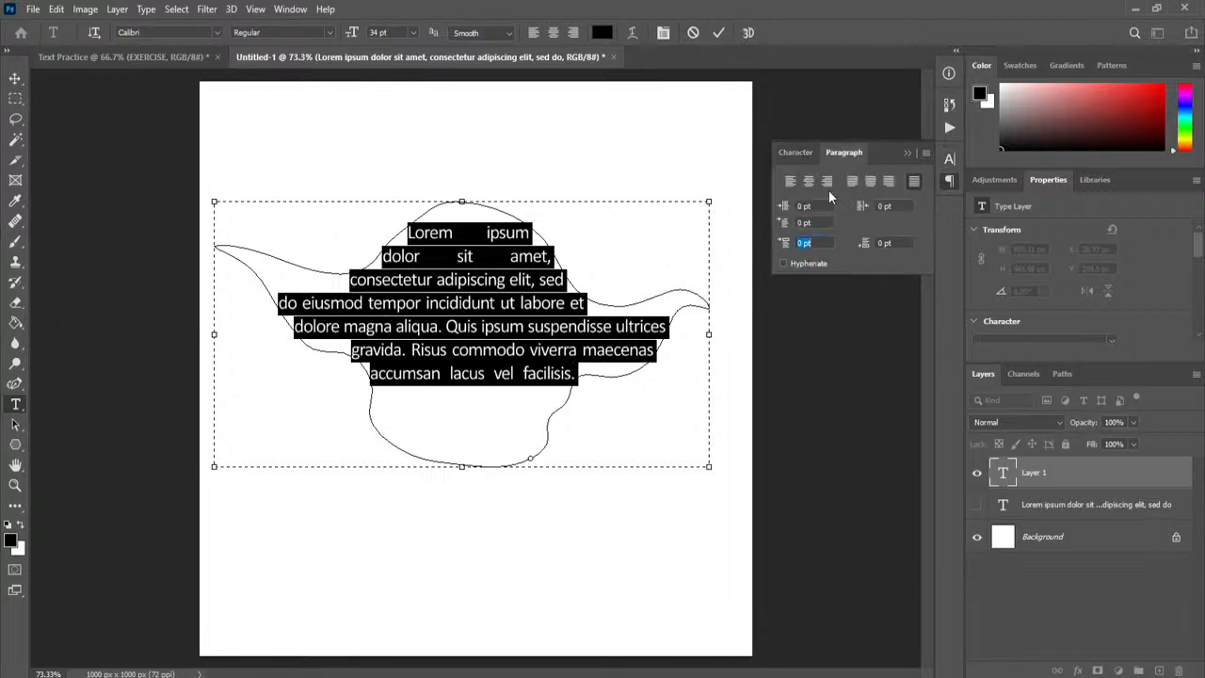
left_click(795, 153)
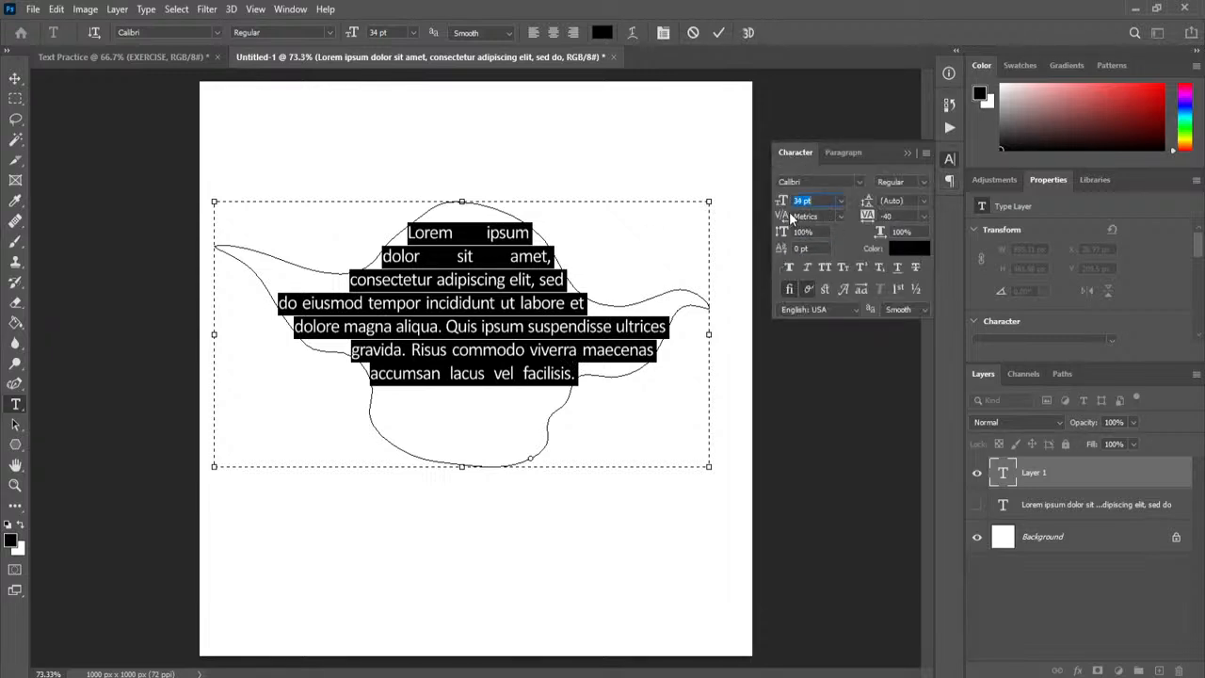
left_click_drag(784, 204, 683, 301)
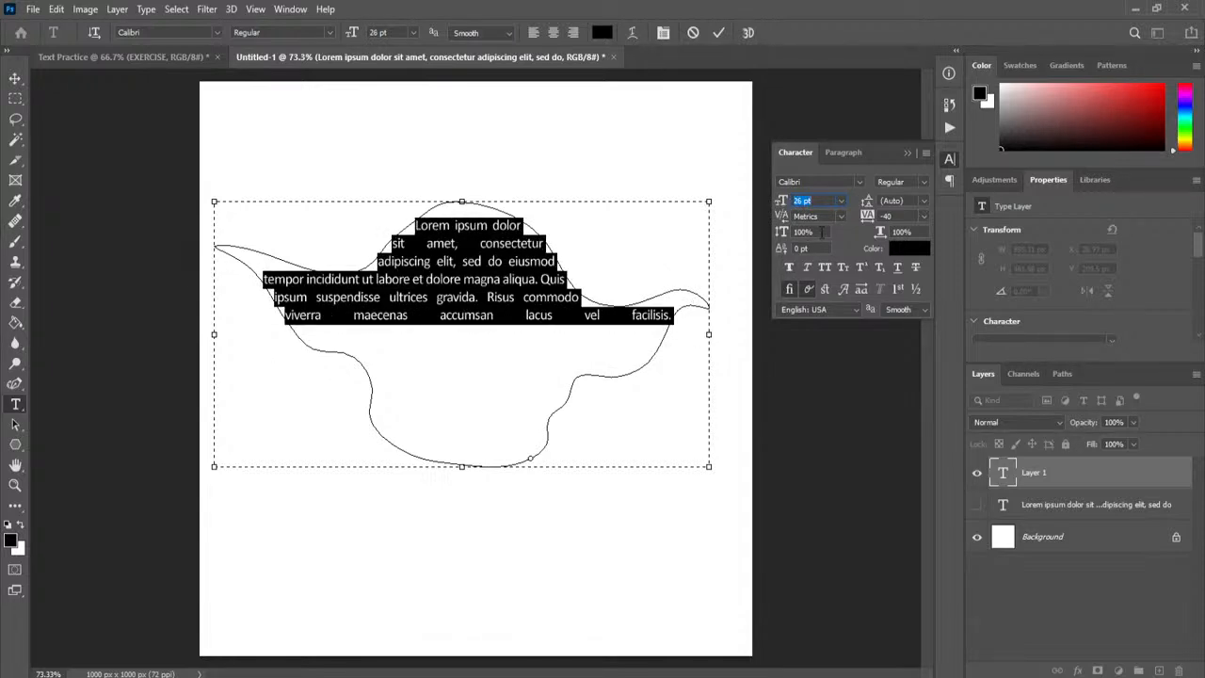
left_click_drag(787, 204, 777, 203)
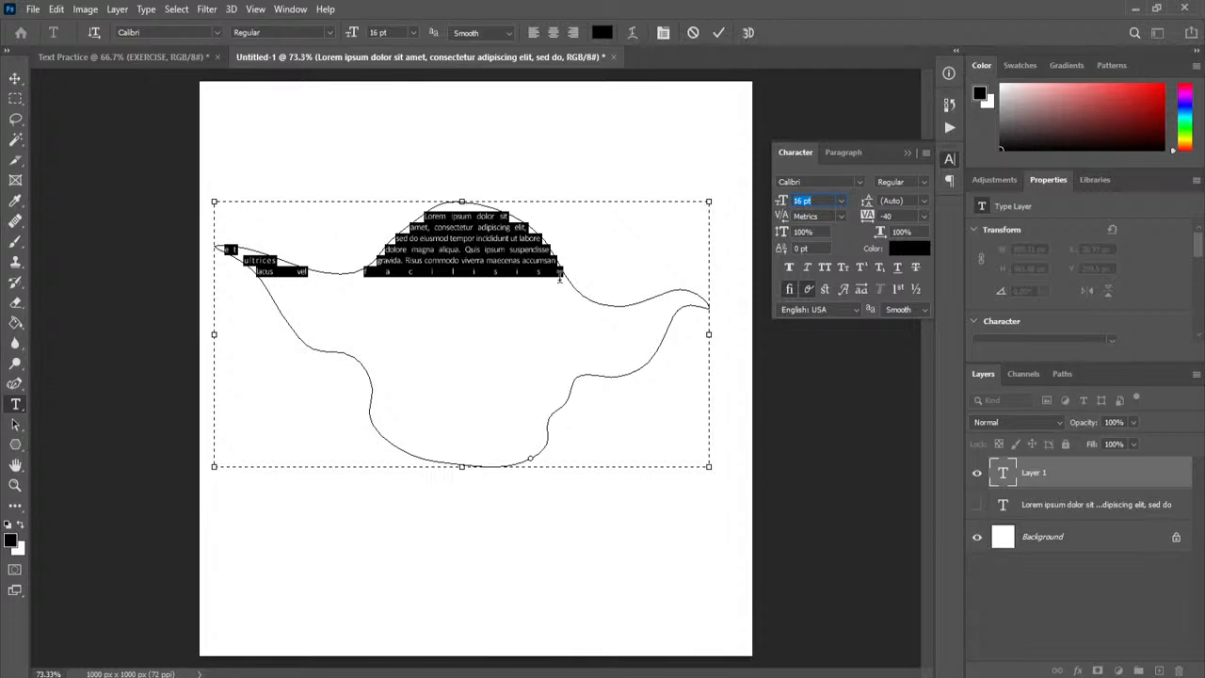
Paste Lorem ipsum twice at the end of the inner text to fill the Yoda shape, and commit the text
left_click(560, 280)
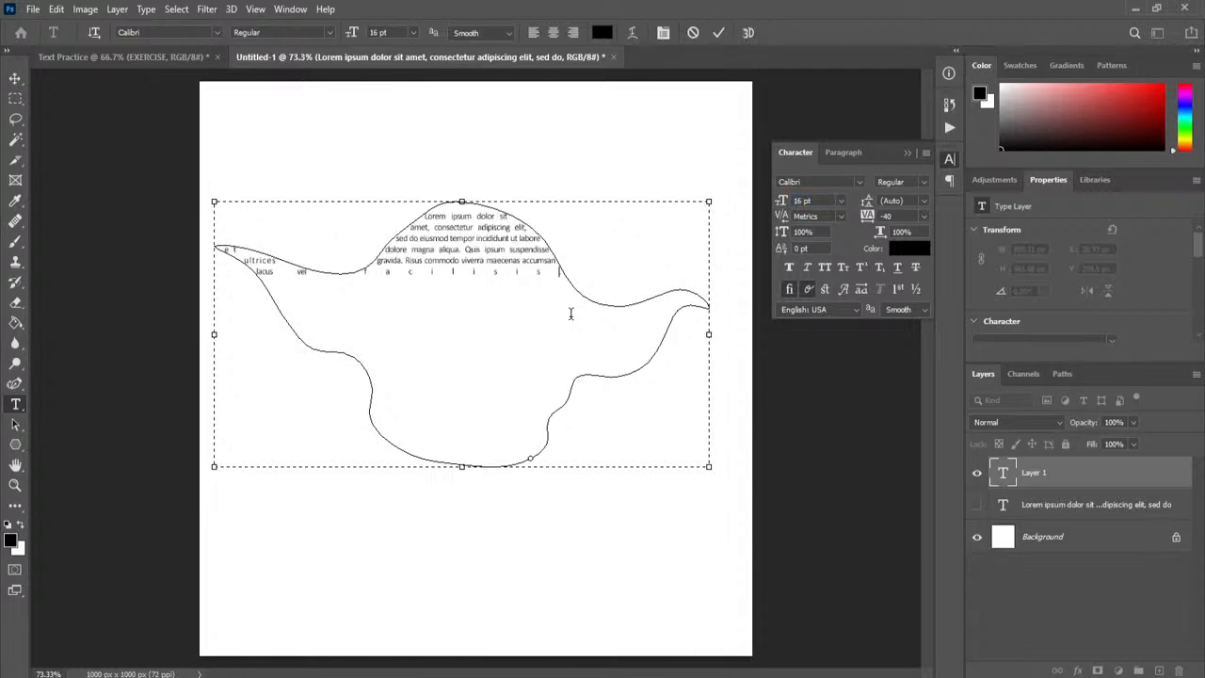
left_click(118, 10)
mouse_move(146, 10)
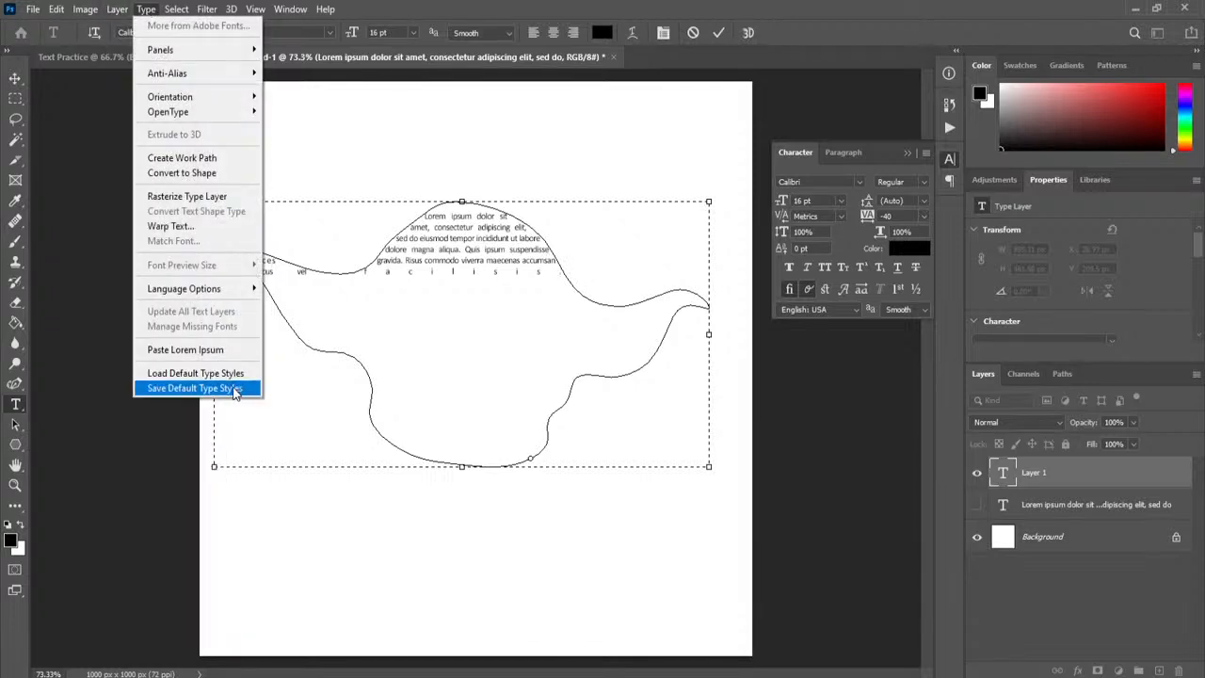
left_click(185, 349)
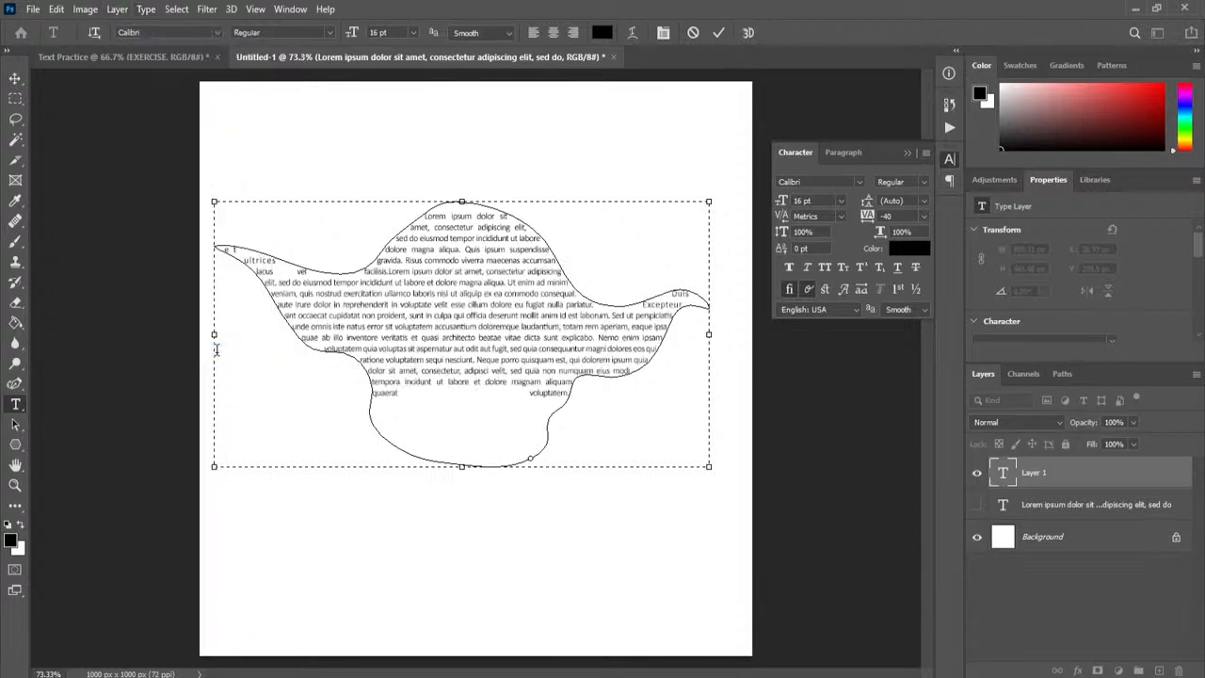
left_click(143, 9)
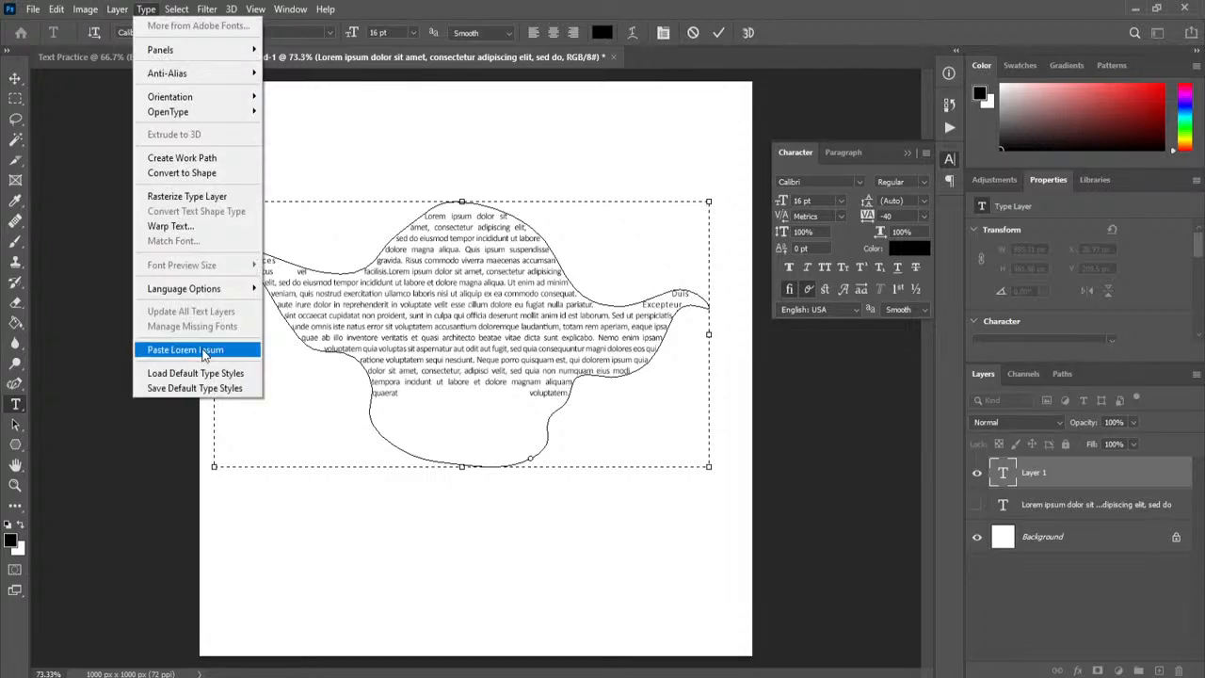
left_click(206, 350)
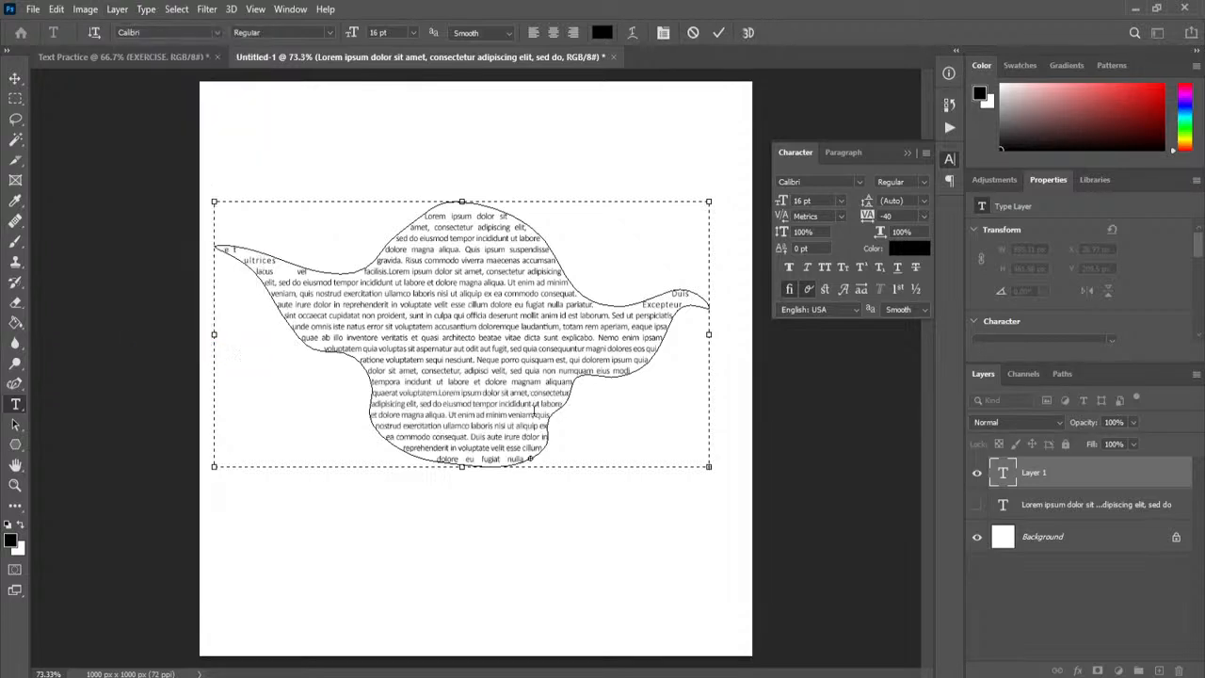
left_click(720, 32)
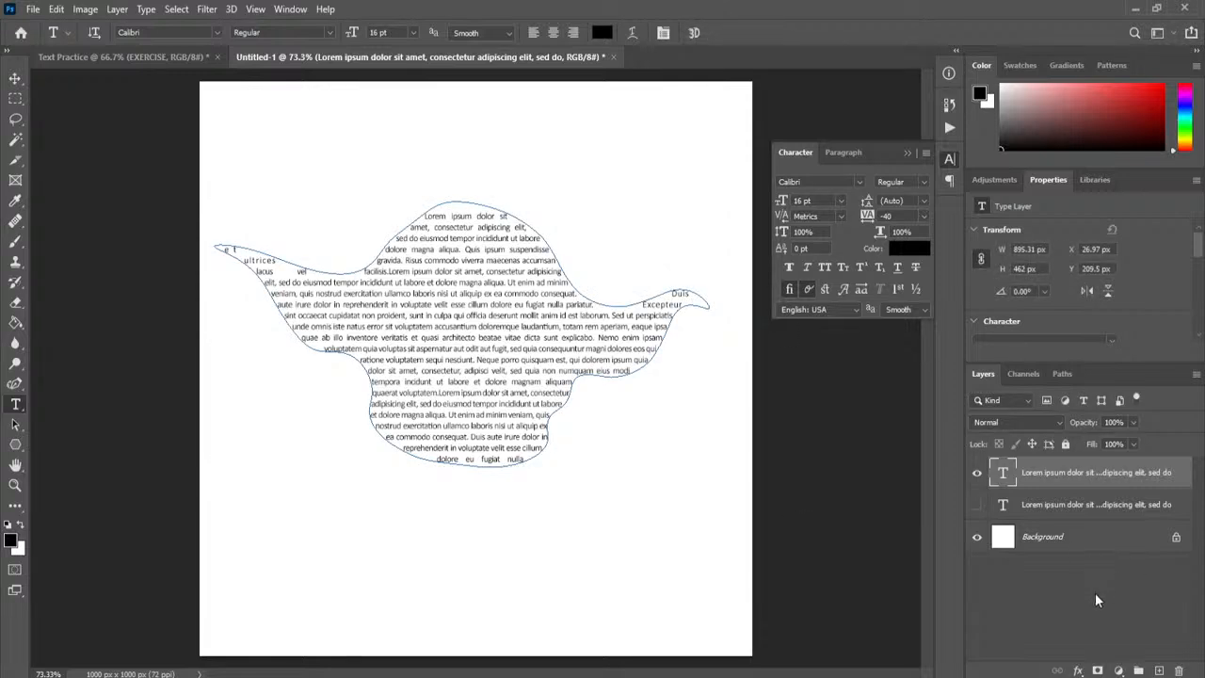
Delete the work path and show the hidden outline text layer together with the filled shape text
left_click(1062, 373)
left_click(973, 407)
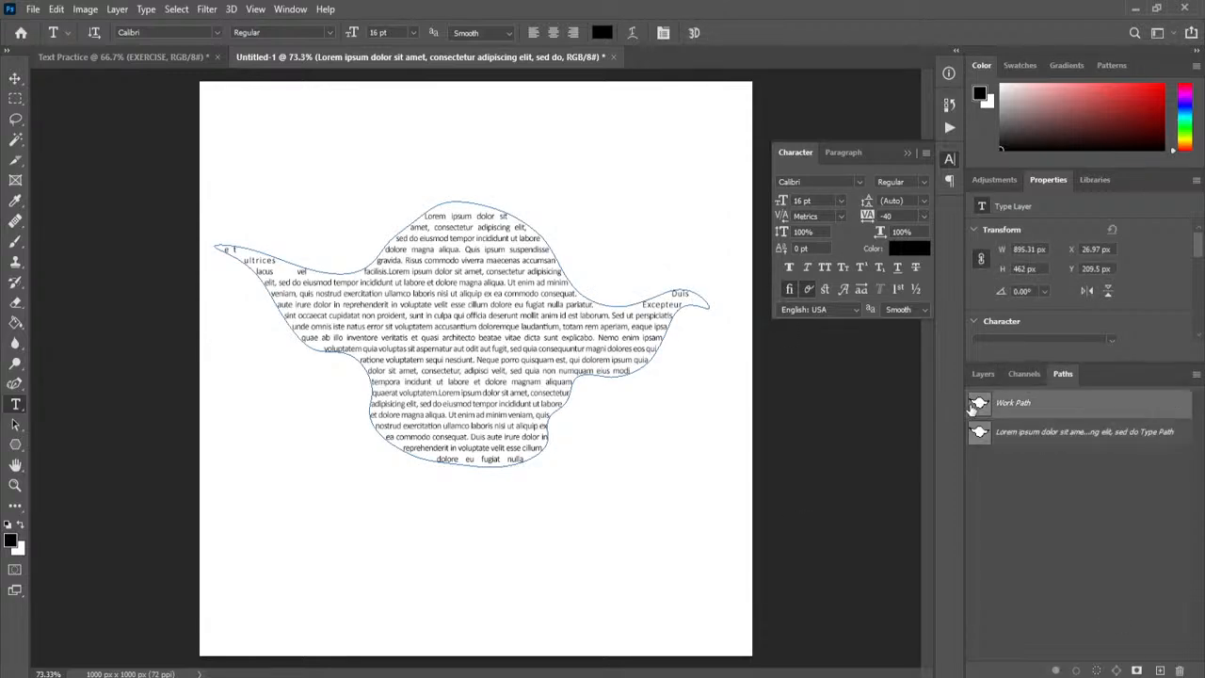
left_click(1180, 669)
left_click(542, 262)
left_click(983, 374)
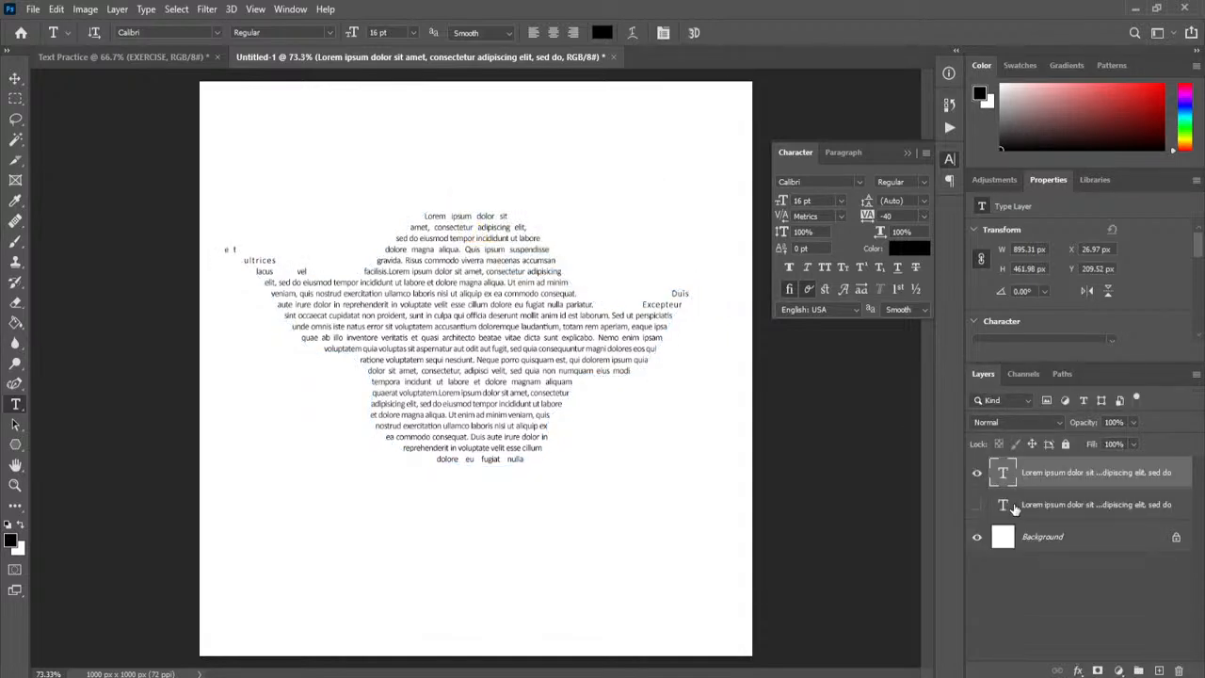
left_click(977, 506)
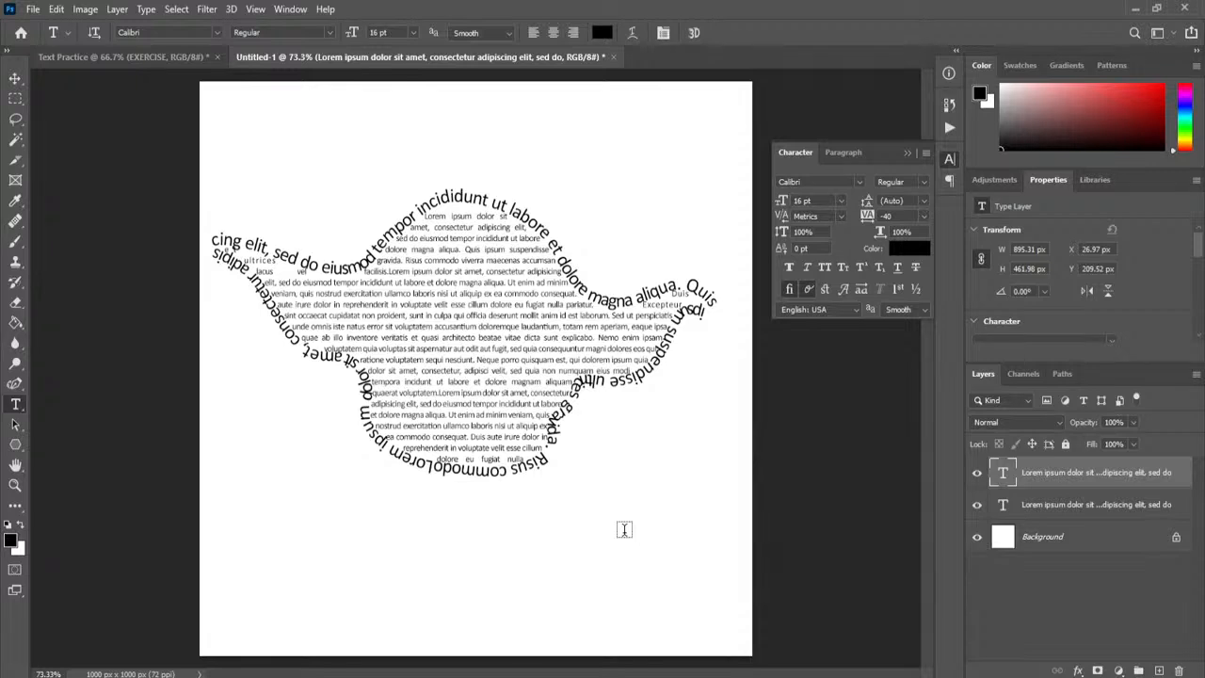
Create a new 1536 × 864 px document at 72 ppi with a white background and activate the Vertical Type Tool
left_click(34, 11)
left_click(44, 25)
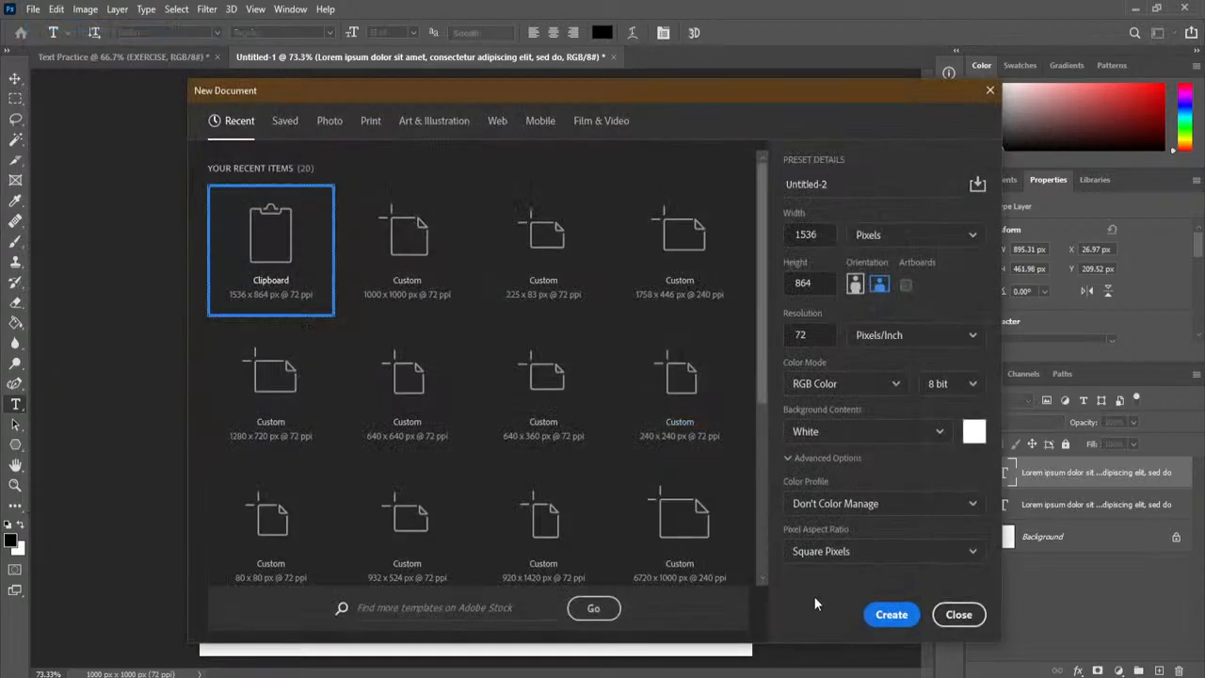
left_click(892, 617)
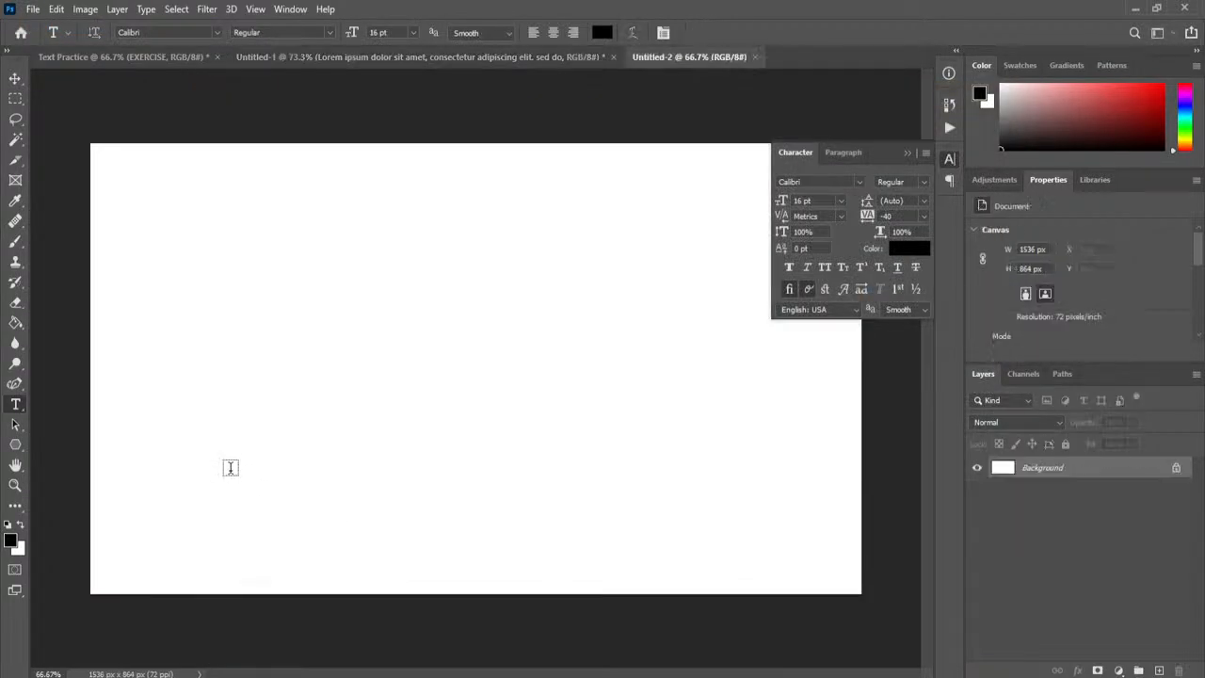
right_click(13, 411)
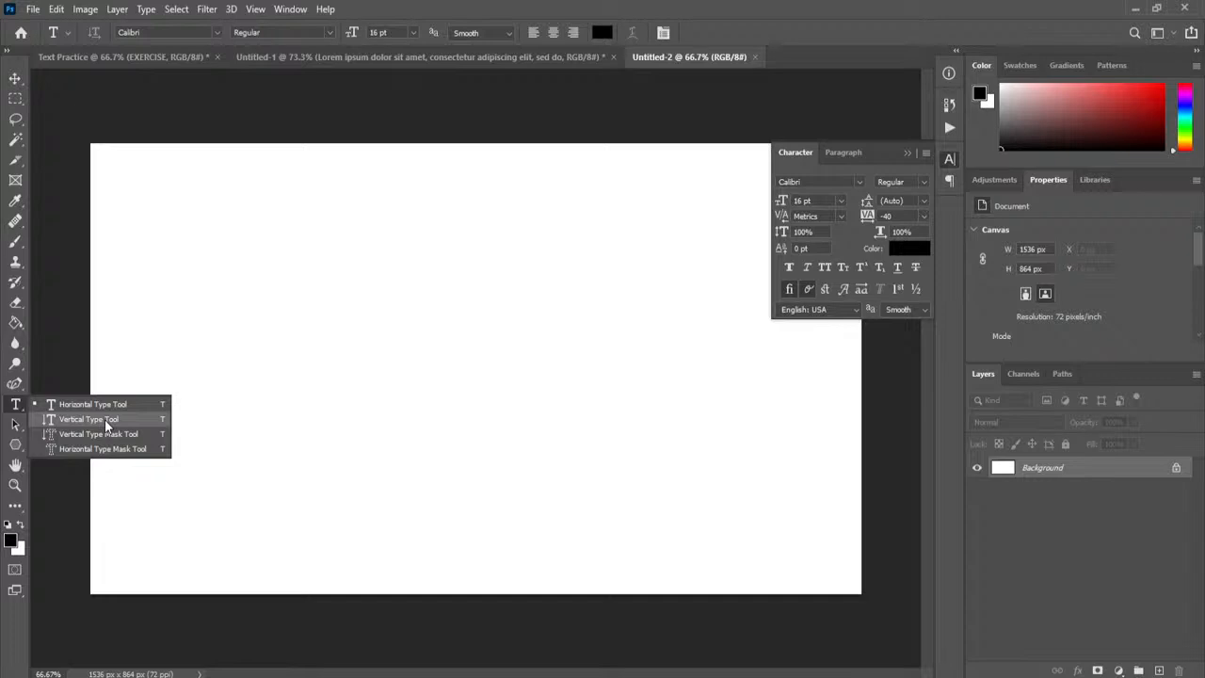
left_click(115, 425)
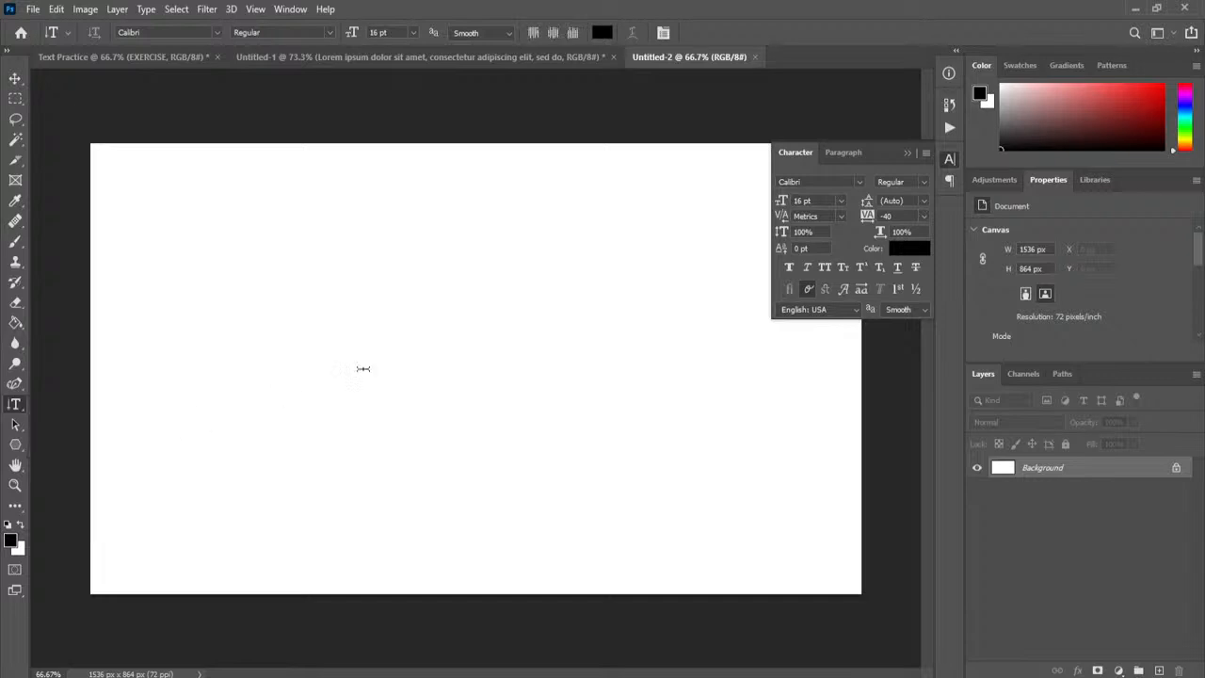
Place a short word of vertical text near the canvas's lower edge and select all of its letters
left_click(285, 545)
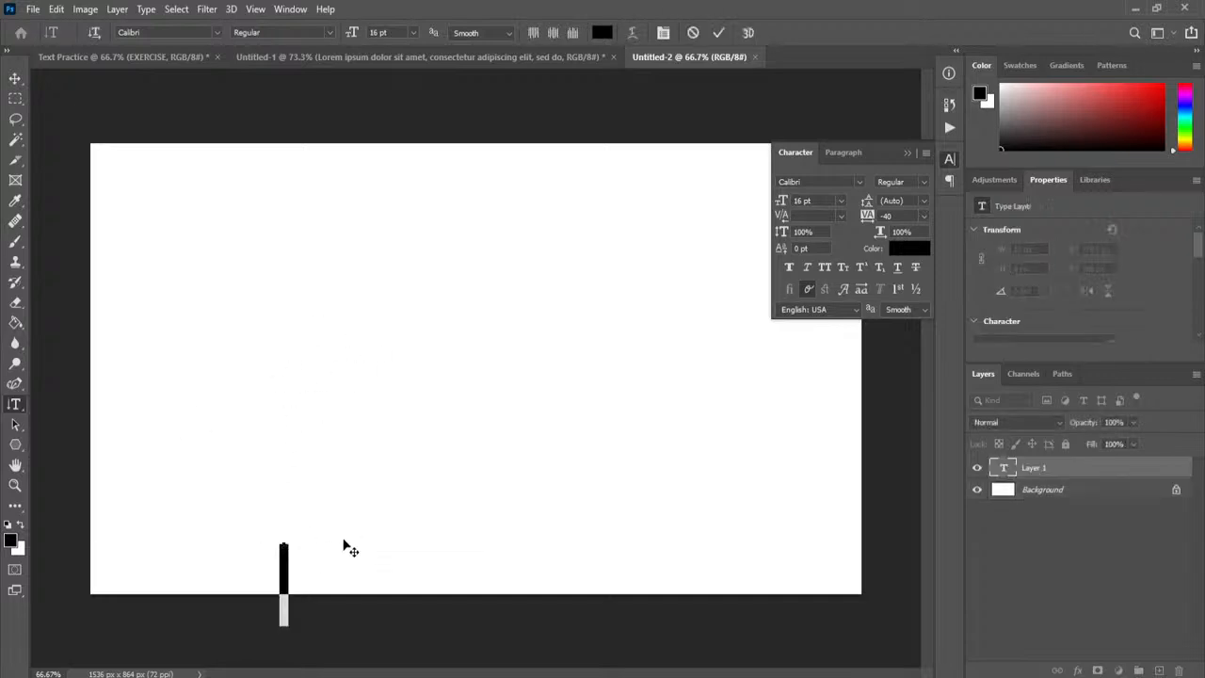
key("BackSpace")
type("word")
key("ctrl+a")
Enlarge the font size of the selected vertical text to 148 pt
left_click(840, 201)
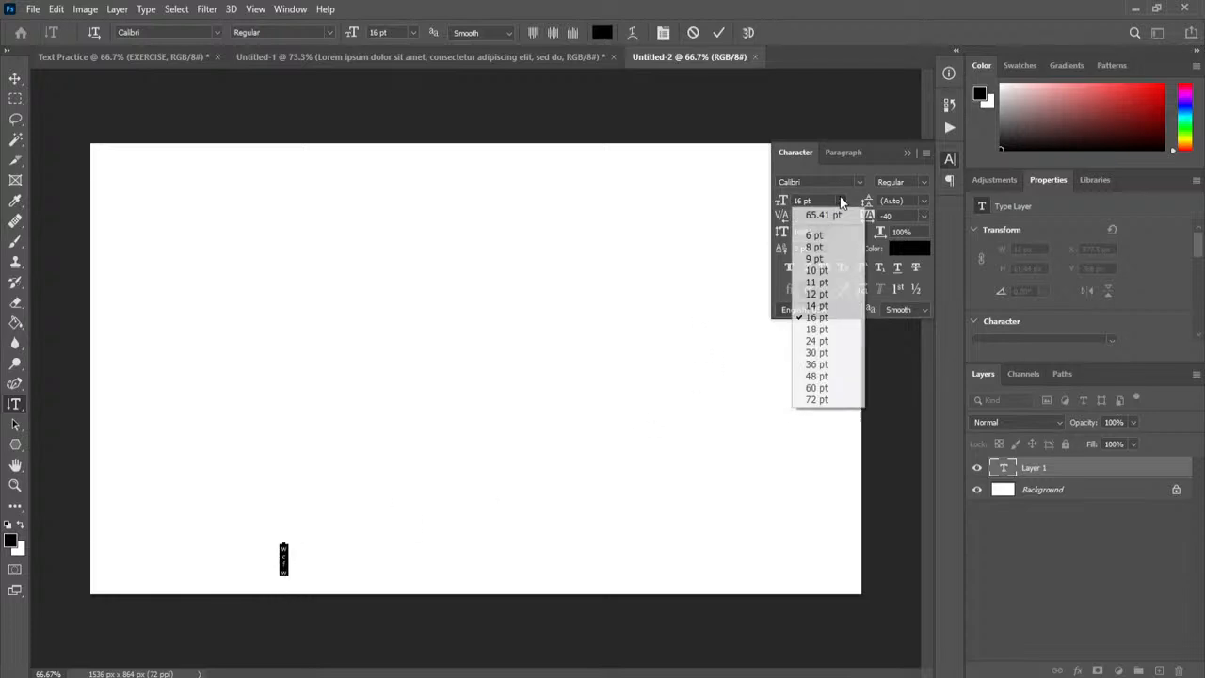
left_click(831, 365)
left_click(840, 201)
left_click(829, 399)
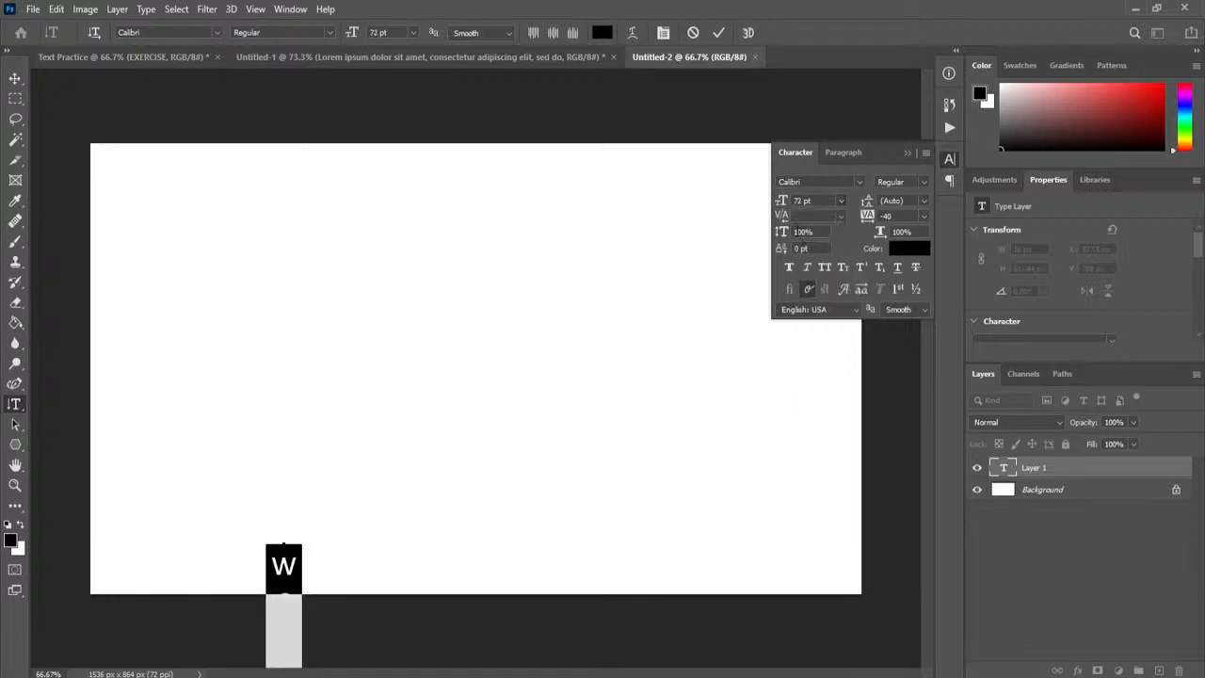
left_click_drag(782, 201, 795, 201)
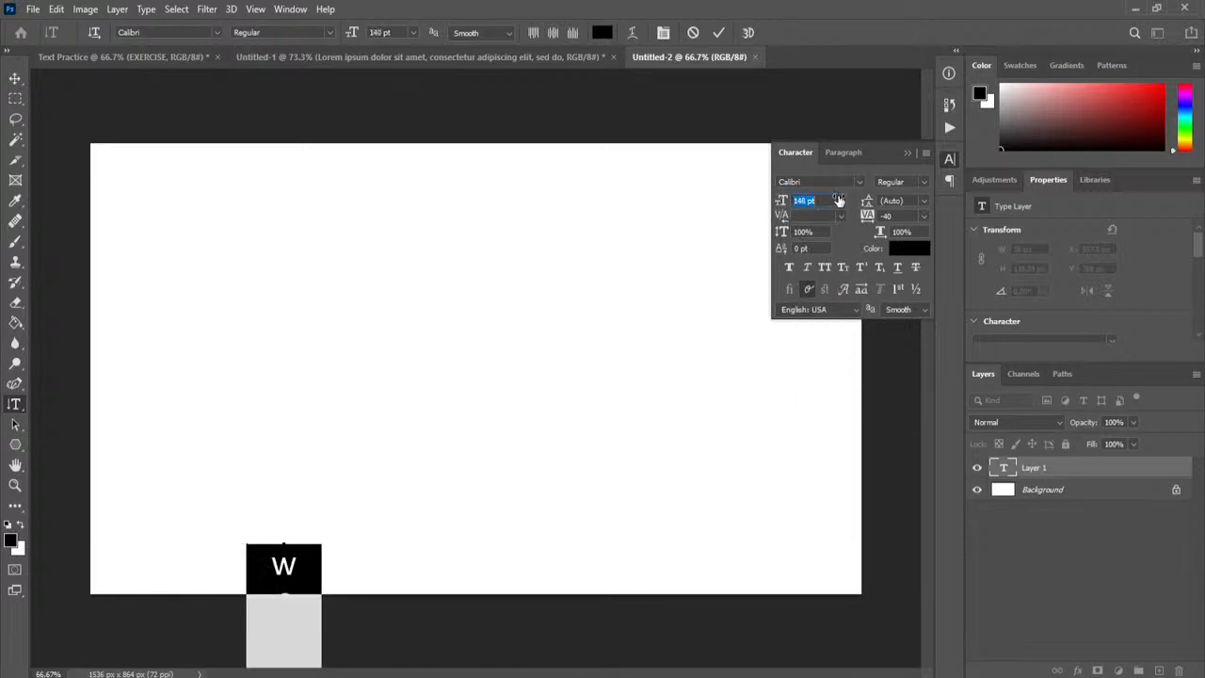
Delete the vertical text layer that runs off the canvas and reactivate the Vertical Type Tool
left_click(15, 79)
key("Delete")
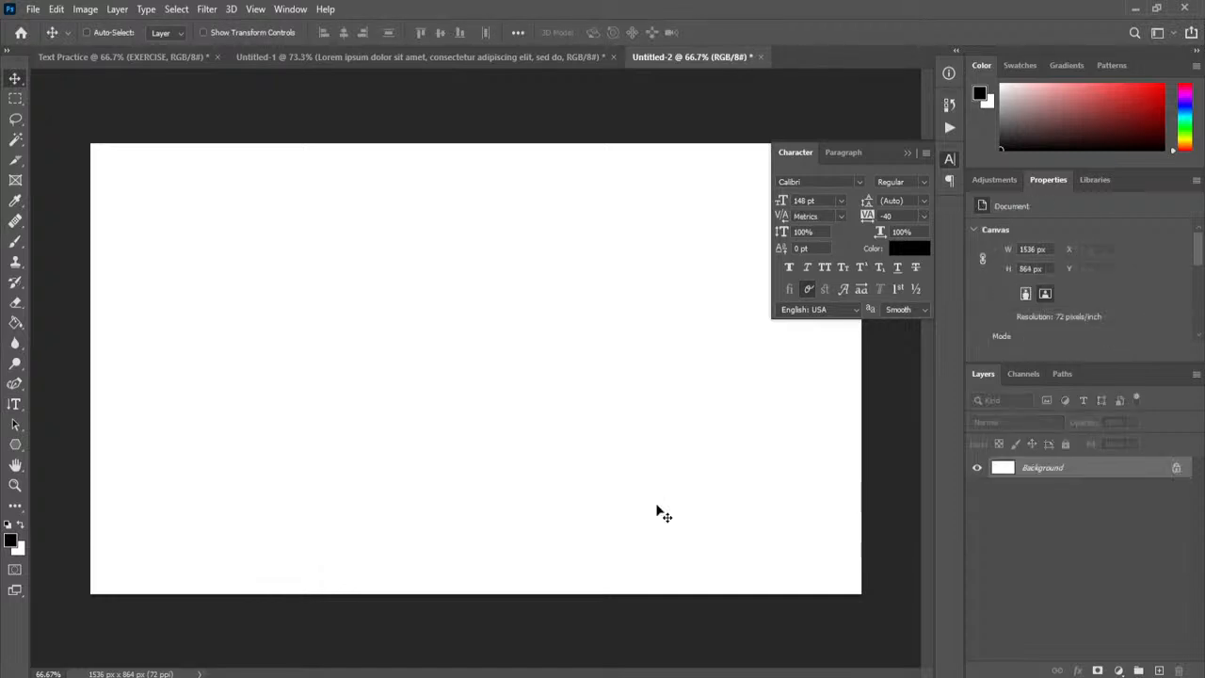
left_click(16, 404)
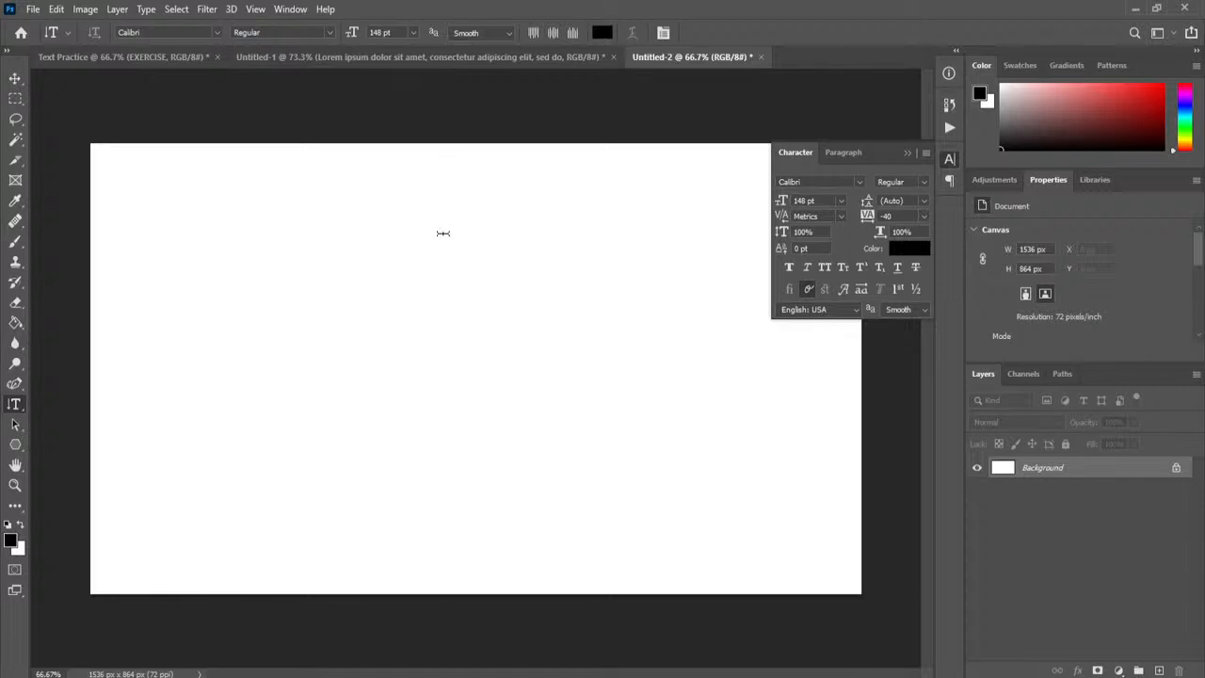
Magnify the screen to examine the shape of the Vertical Type Tool's cursor, and close Magnifier
key("super+plus")
key("super+plus")
key("super+plus")
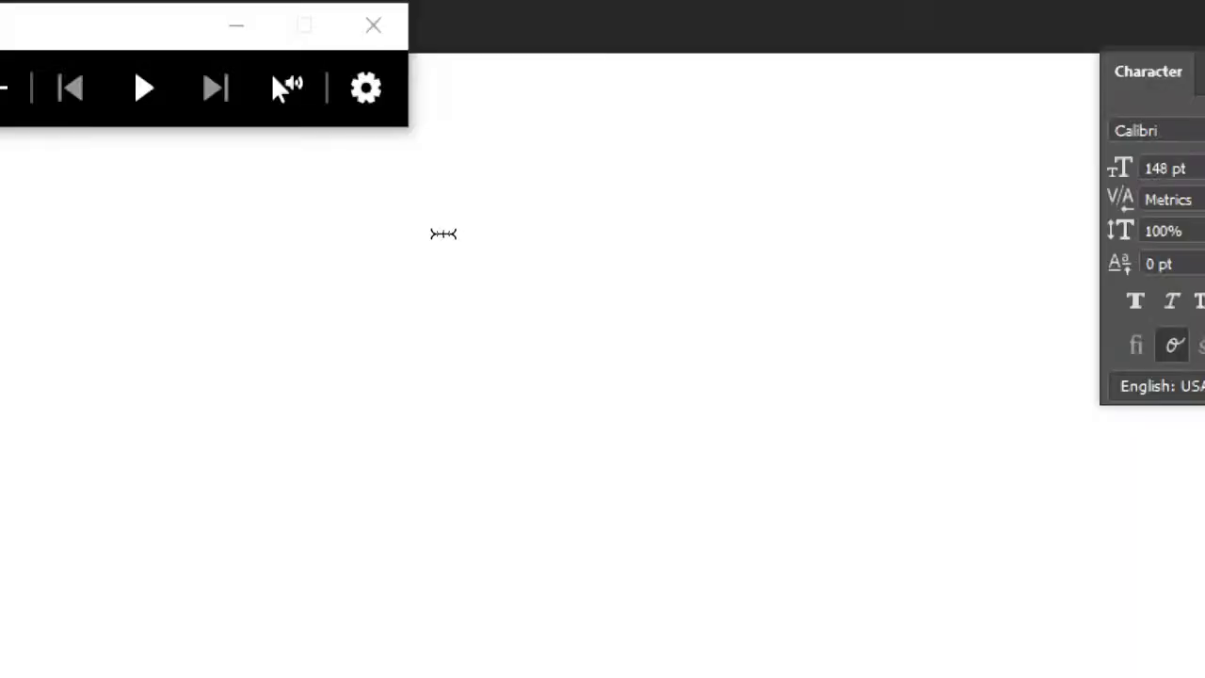
key("super+plus")
key("super+plus")
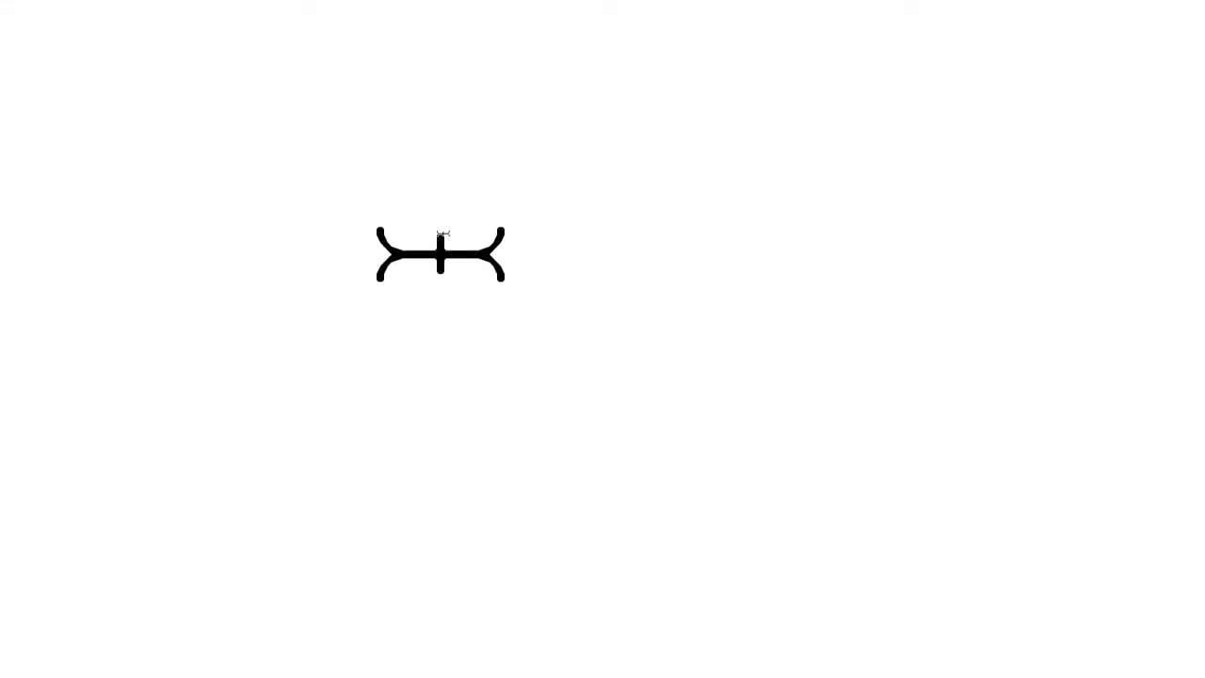
key("super+minus")
key("super+minus")
key("super+minus")
key("super+minus")
key("super+minus")
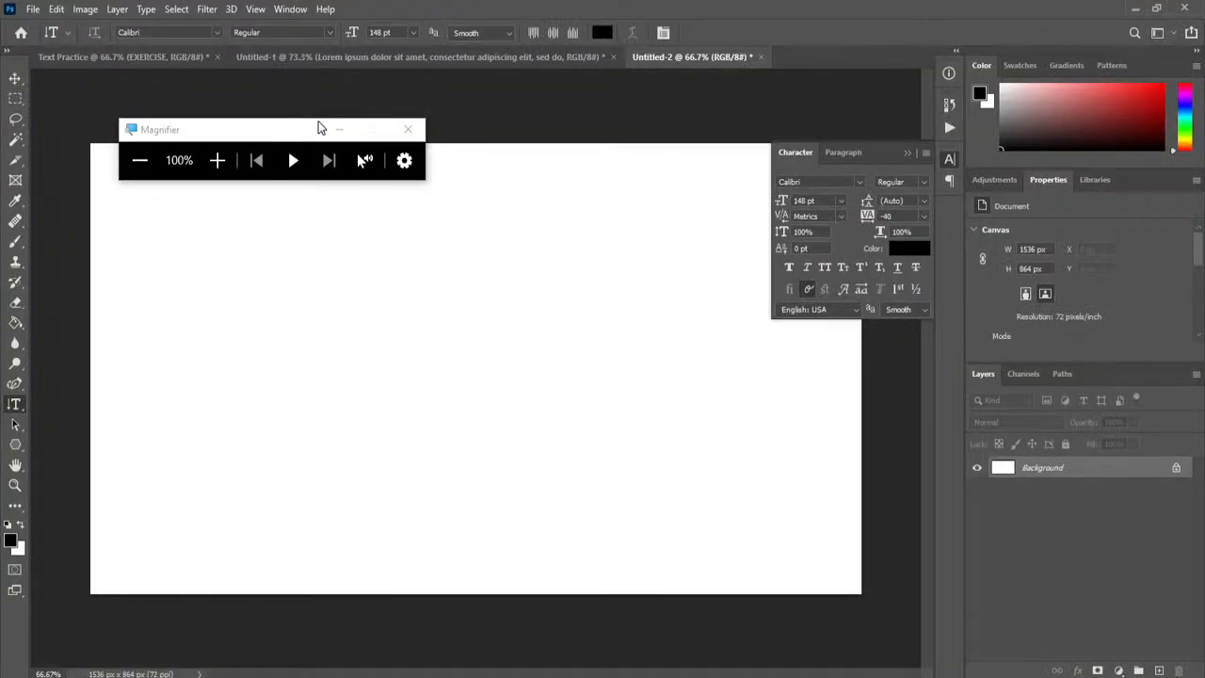
left_click(408, 129)
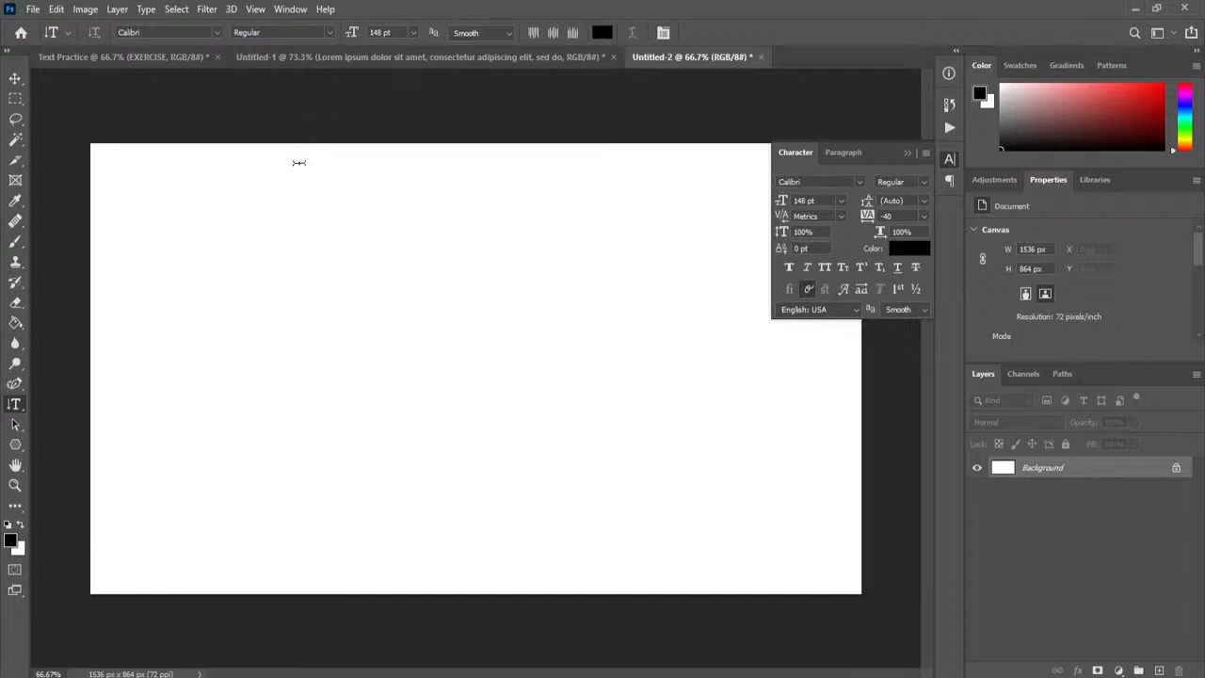
Place the vertical text wfwfw on the blank canvas, starting near its upper edge
left_click(411, 169)
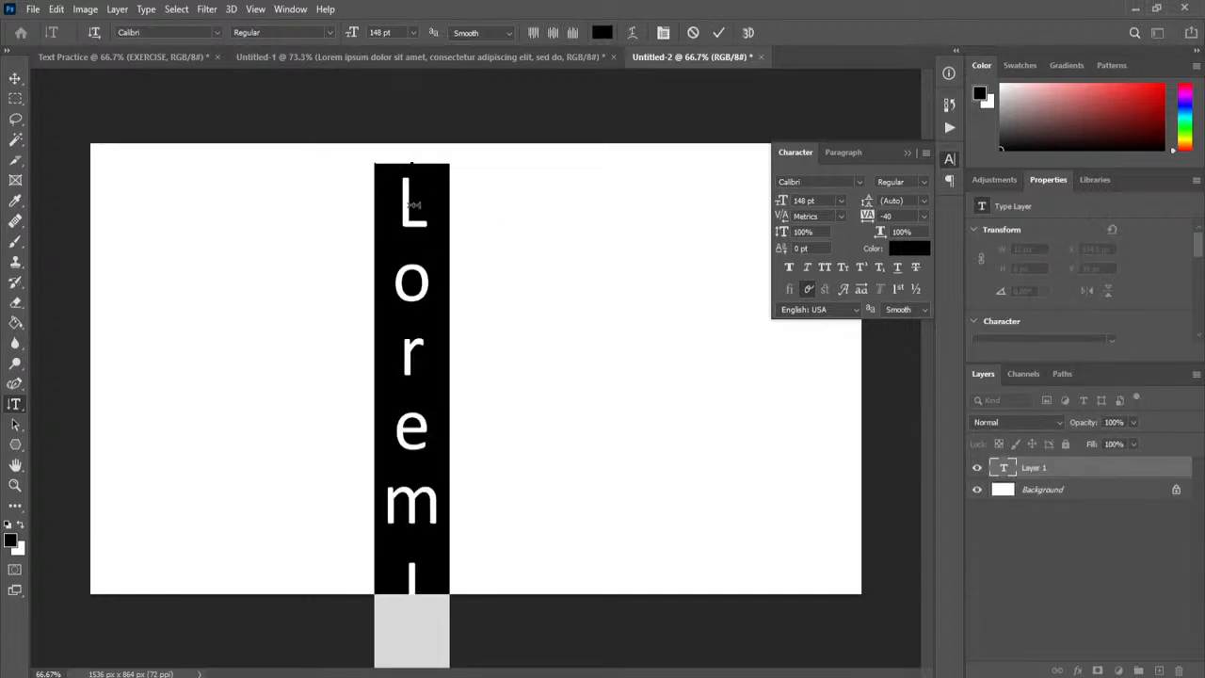
left_click(414, 210)
key("ctrl+a")
type("WfWfW")
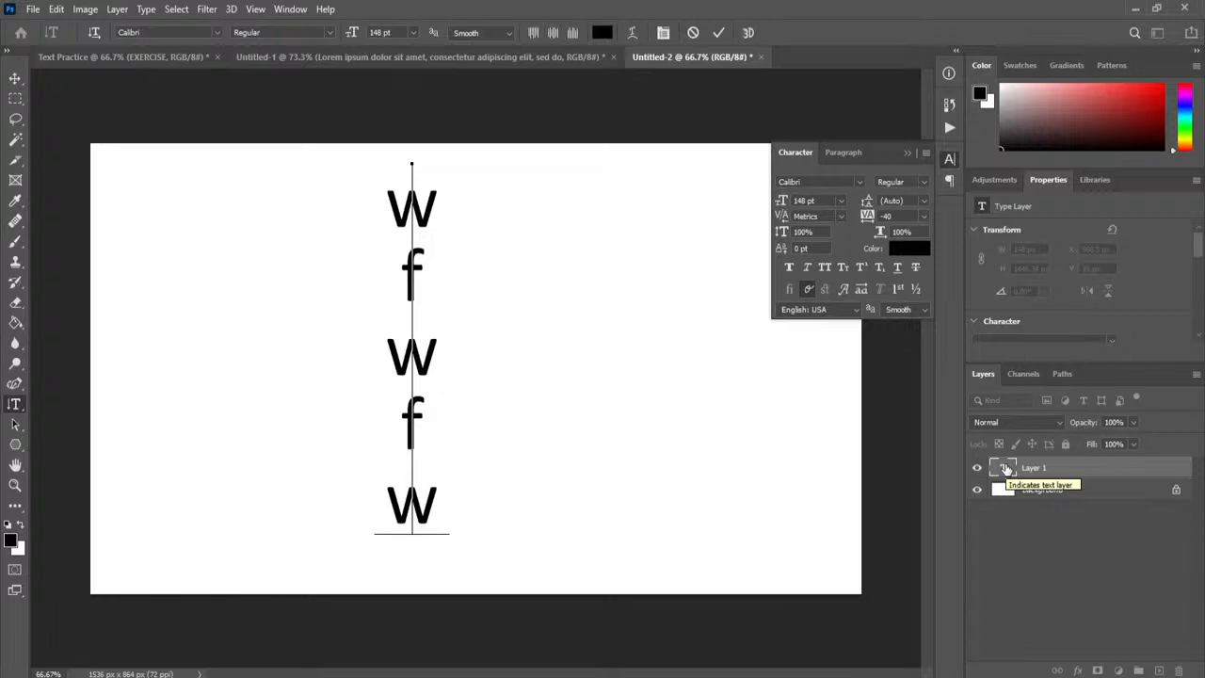
Switch to the Untitled-1 document and replace the Lorem ipsum text inside the Yoda shape with fvw
left_click(524, 57)
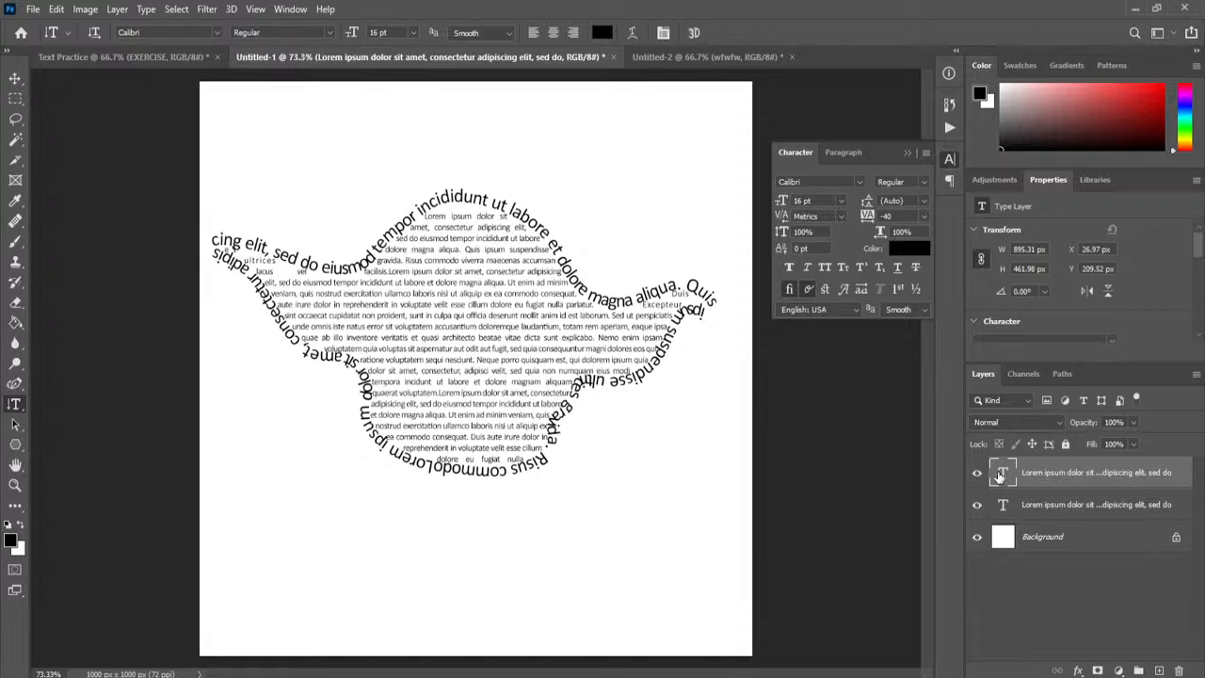
double_click(1002, 474)
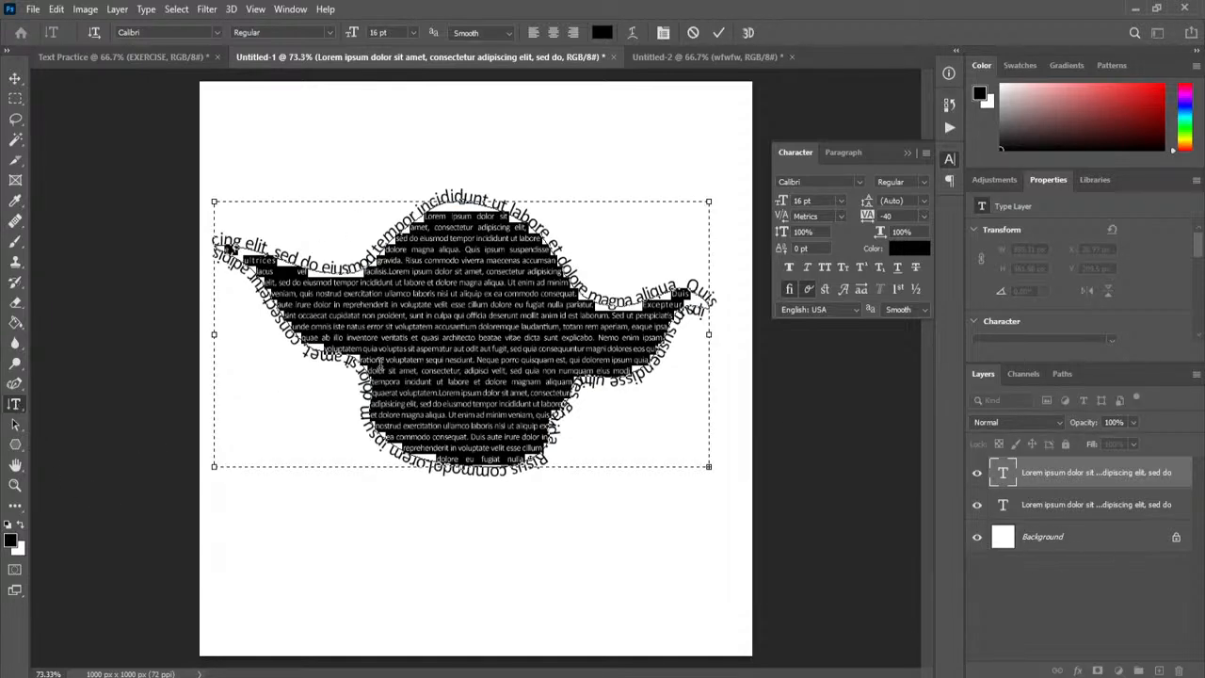
key("BackSpace")
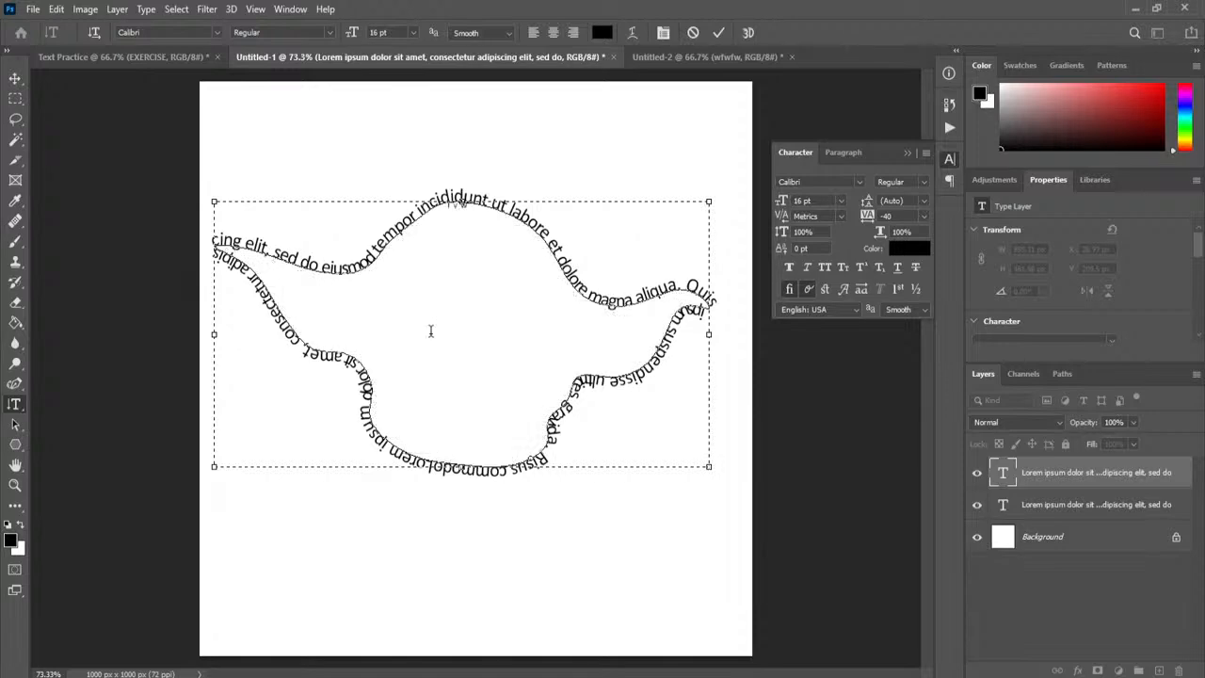
Commit the short text inside the Yoda shape and try the Vertical Type Tool on the outline path text
key("ctrl+a")
right_click(23, 412)
left_click(75, 419)
left_click(464, 238)
left_click(17, 83)
left_click(15, 405)
left_click(523, 223)
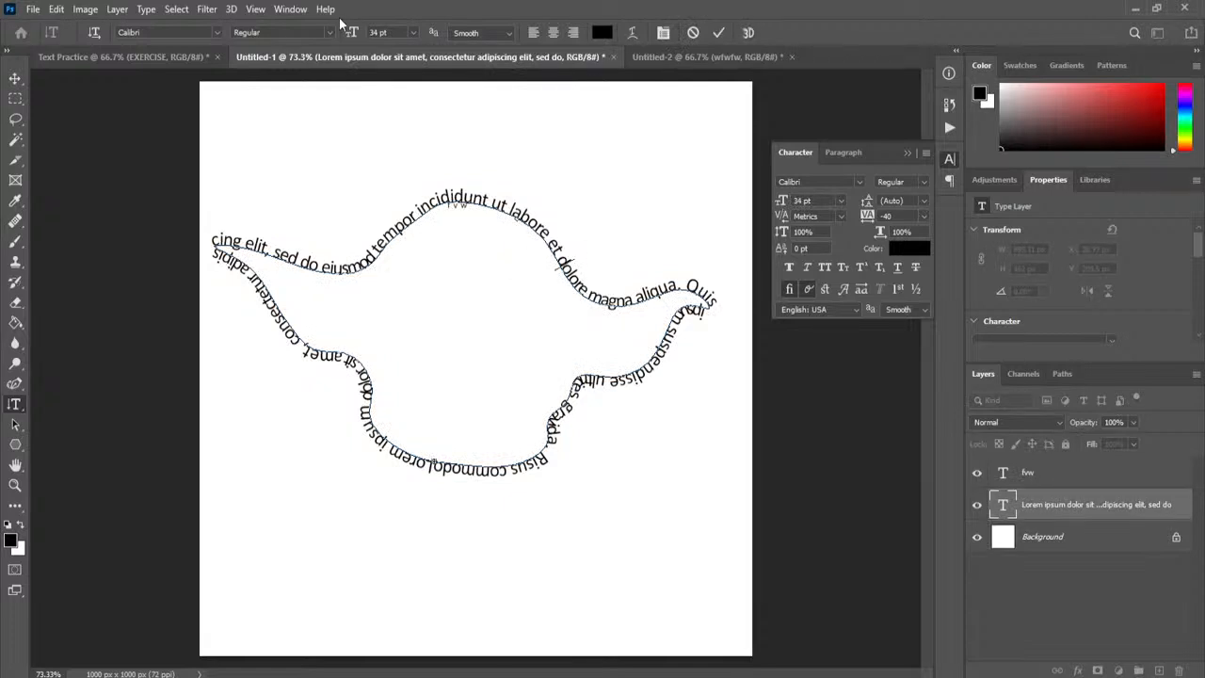
Return to the Untitled-2 document and delete the wfwfw text layer
left_click(731, 58)
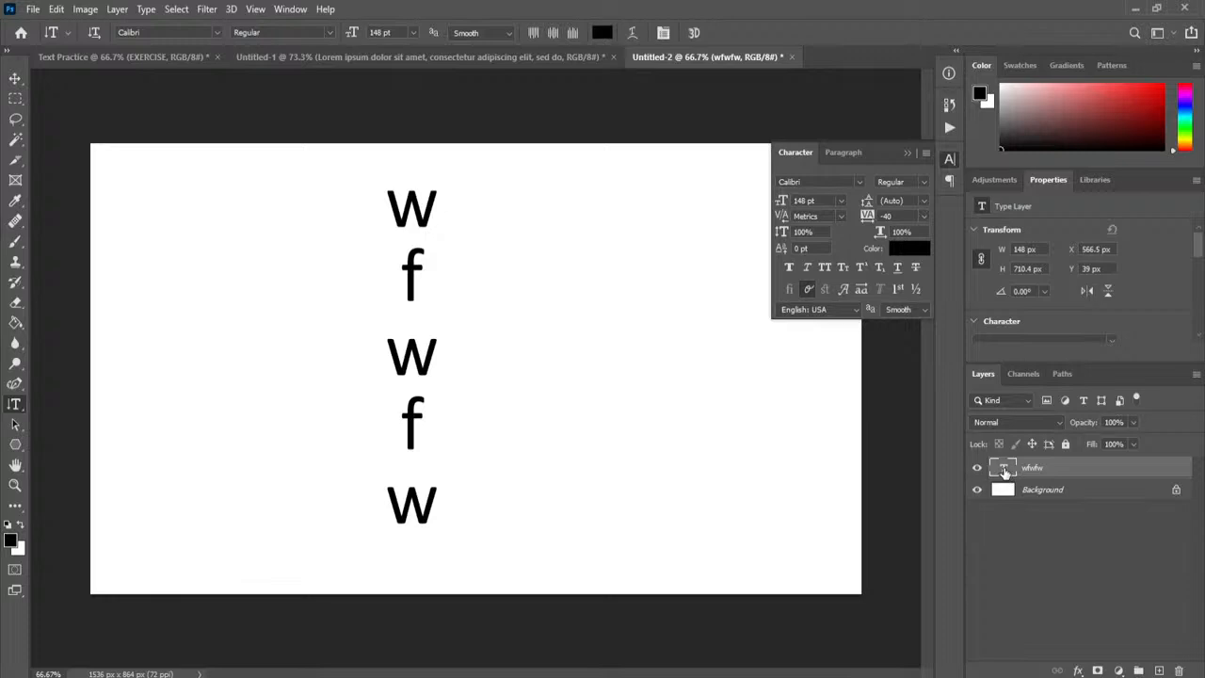
double_click(1004, 469)
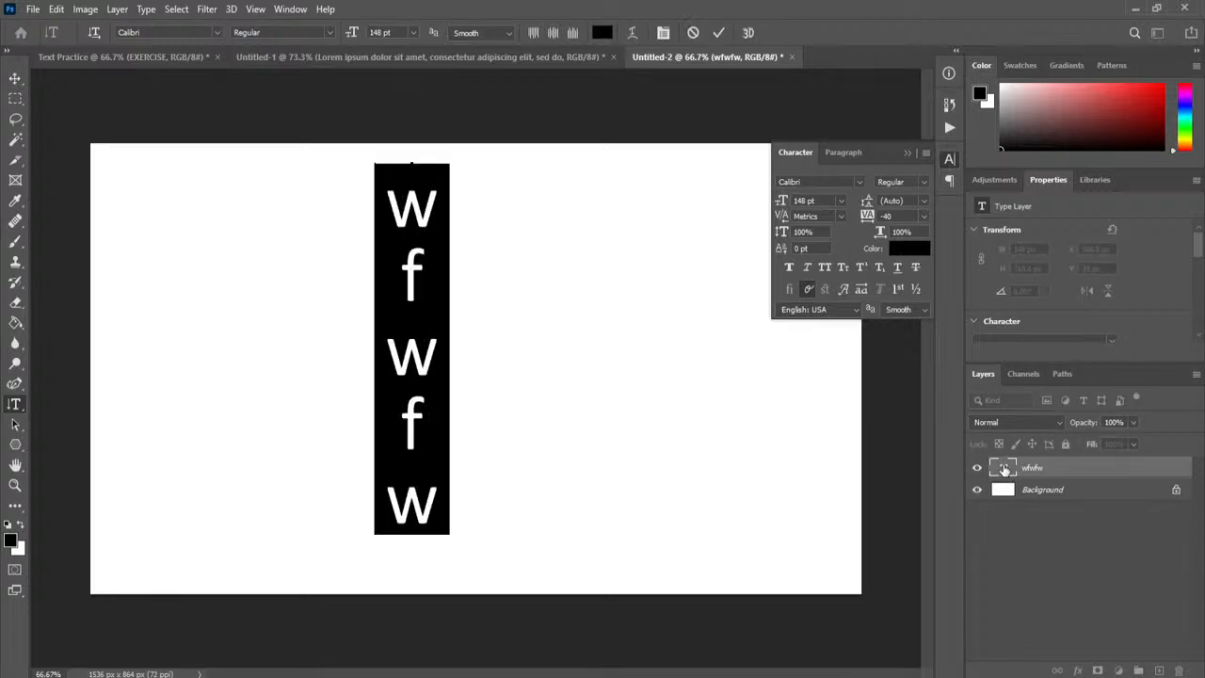
left_click(14, 78)
left_click(1179, 670)
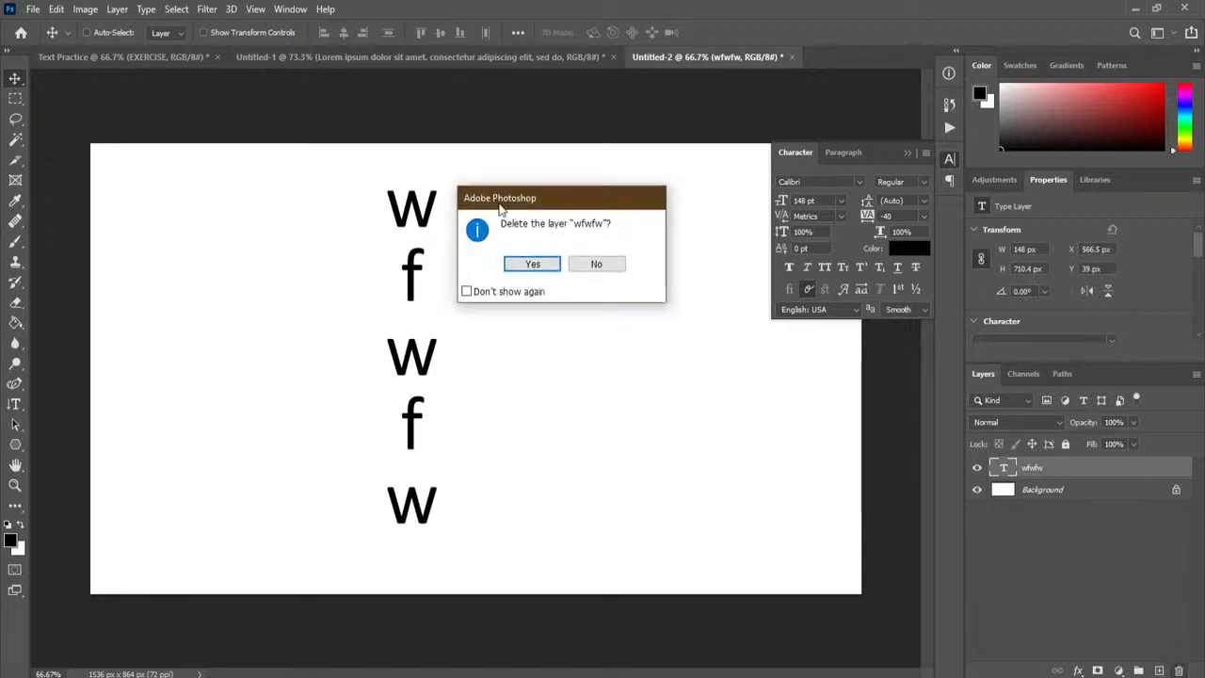
left_click(534, 266)
left_click(32, 8)
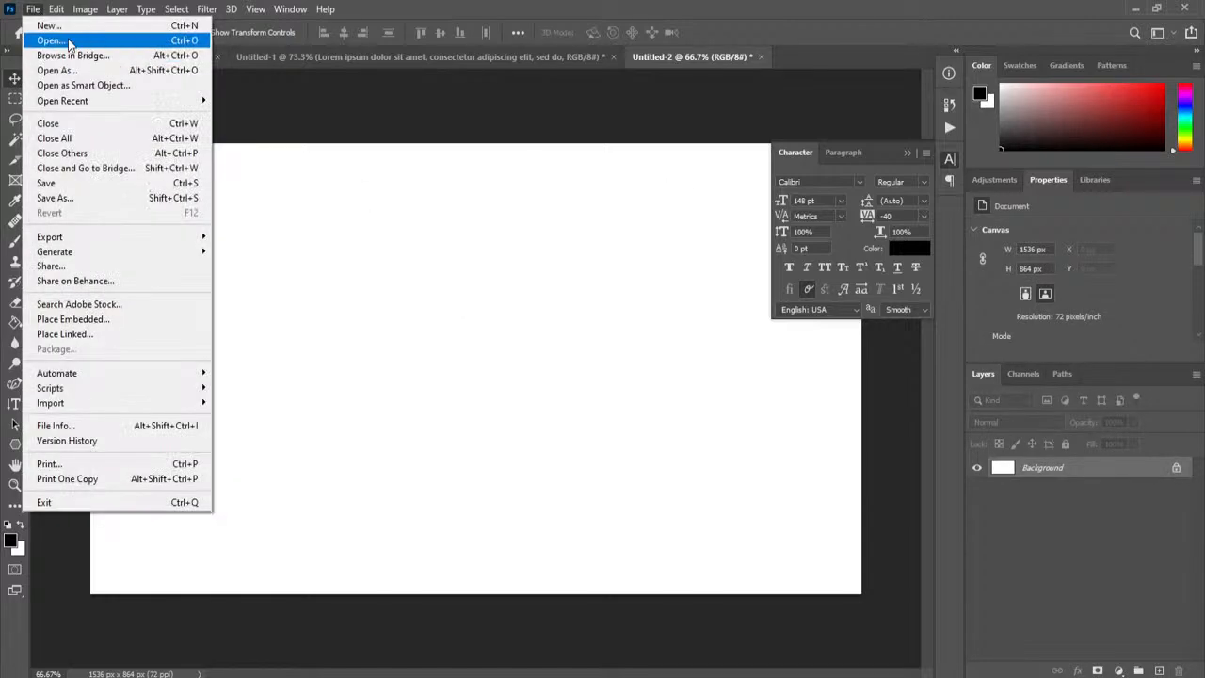
left_click(47, 40)
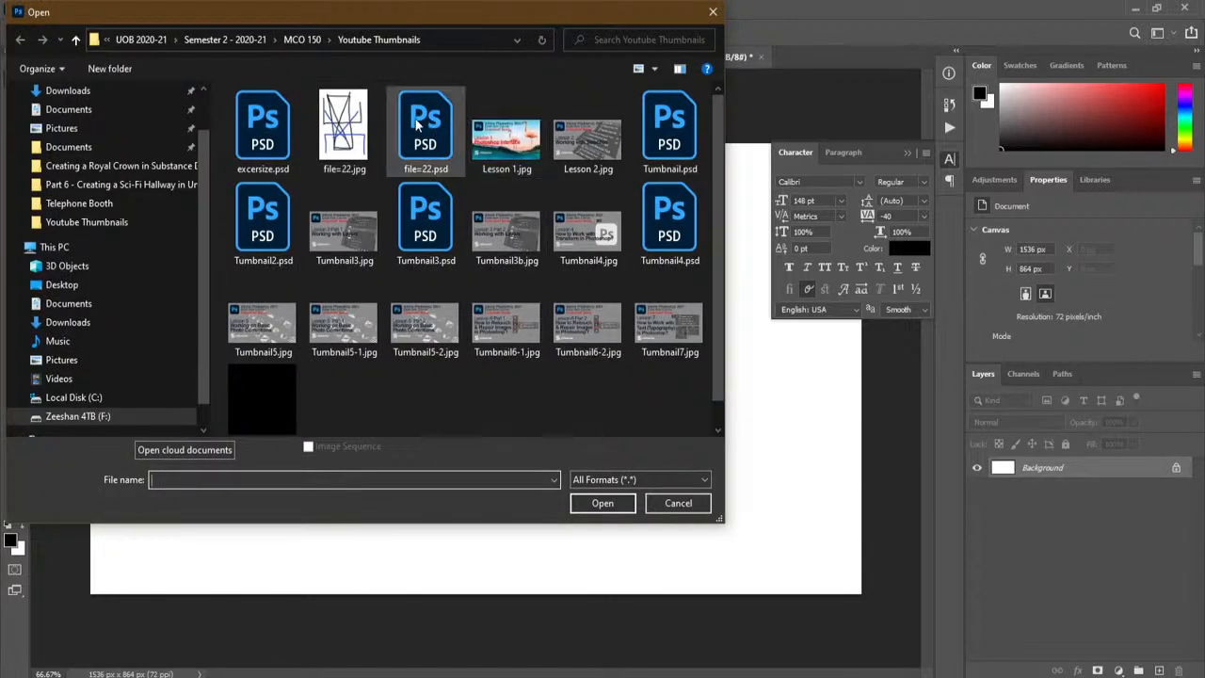
left_click(678, 503)
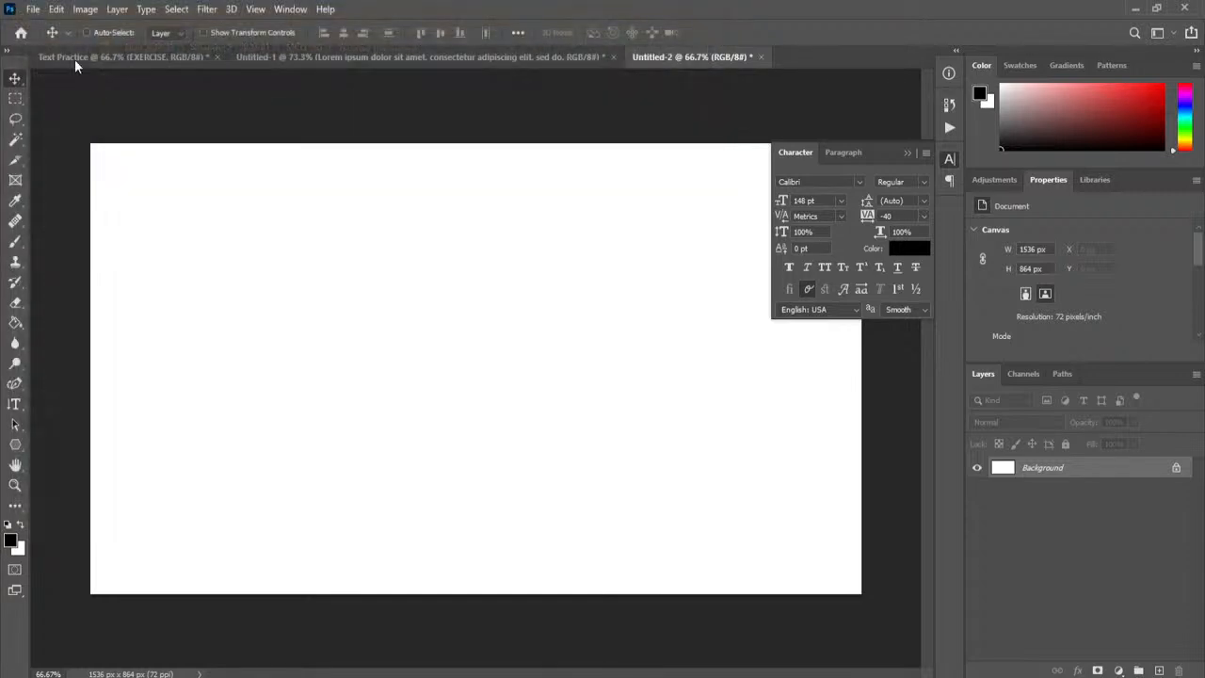
Open the recent image p3.jpg and activate the Horizontal Type Mask Tool
left_click(32, 8)
mouse_move(126, 104)
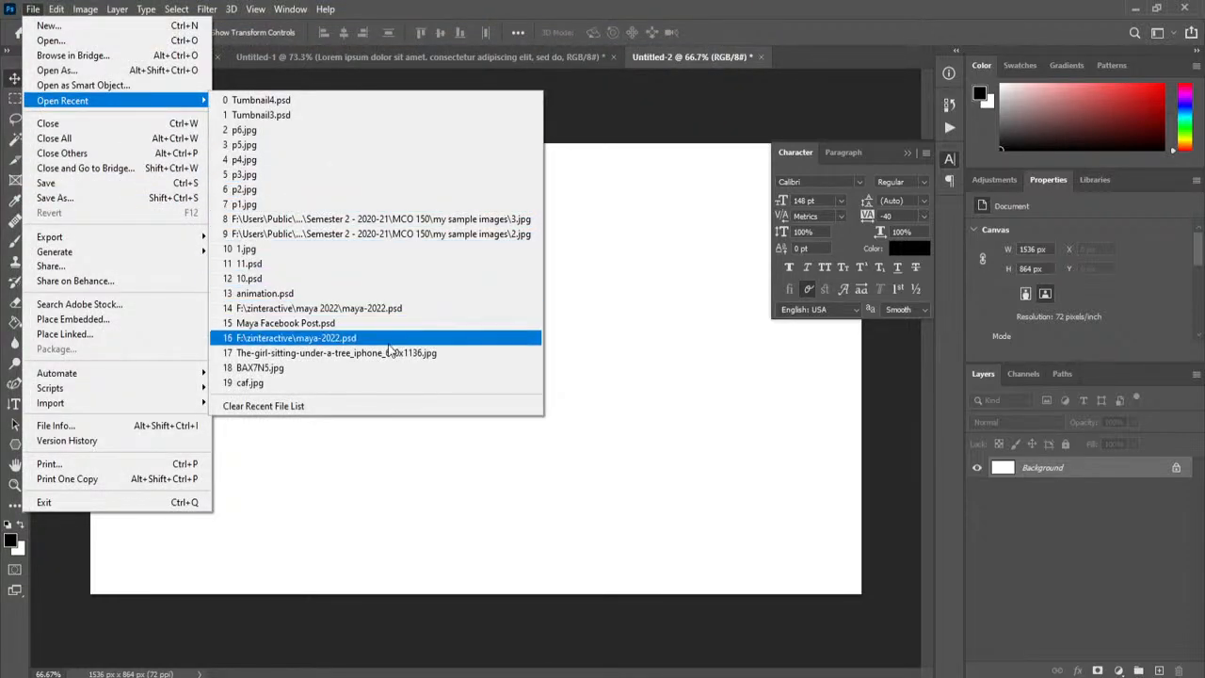
left_click(323, 175)
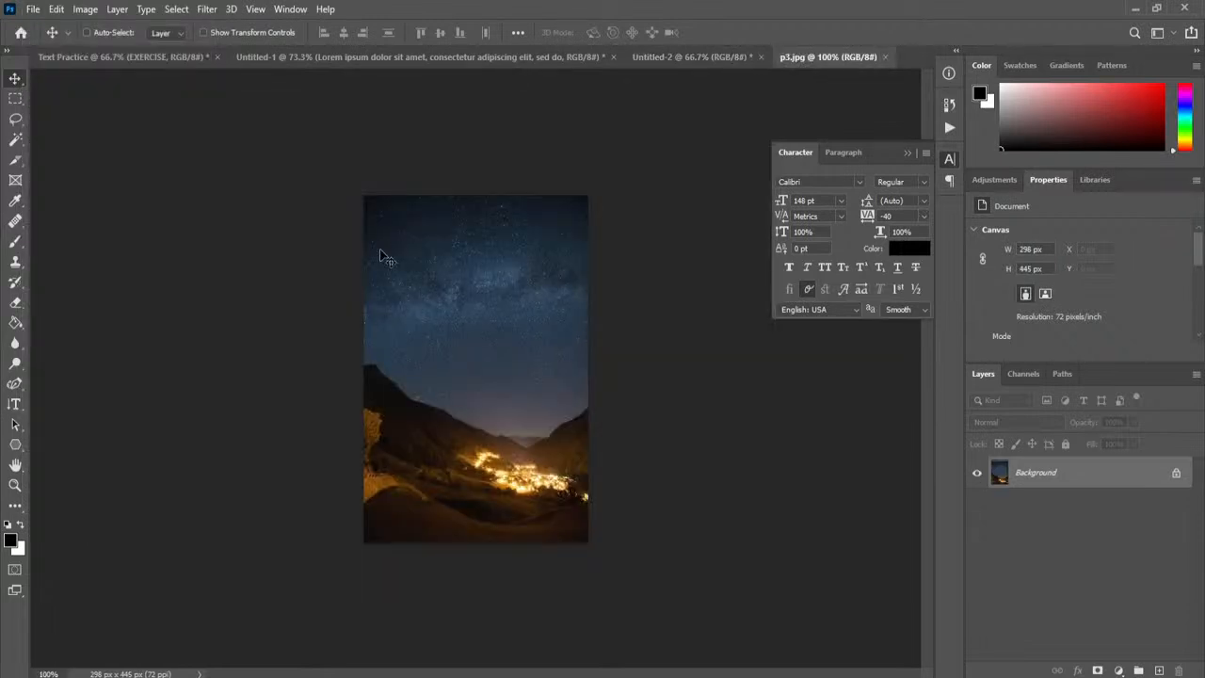
left_click(16, 406)
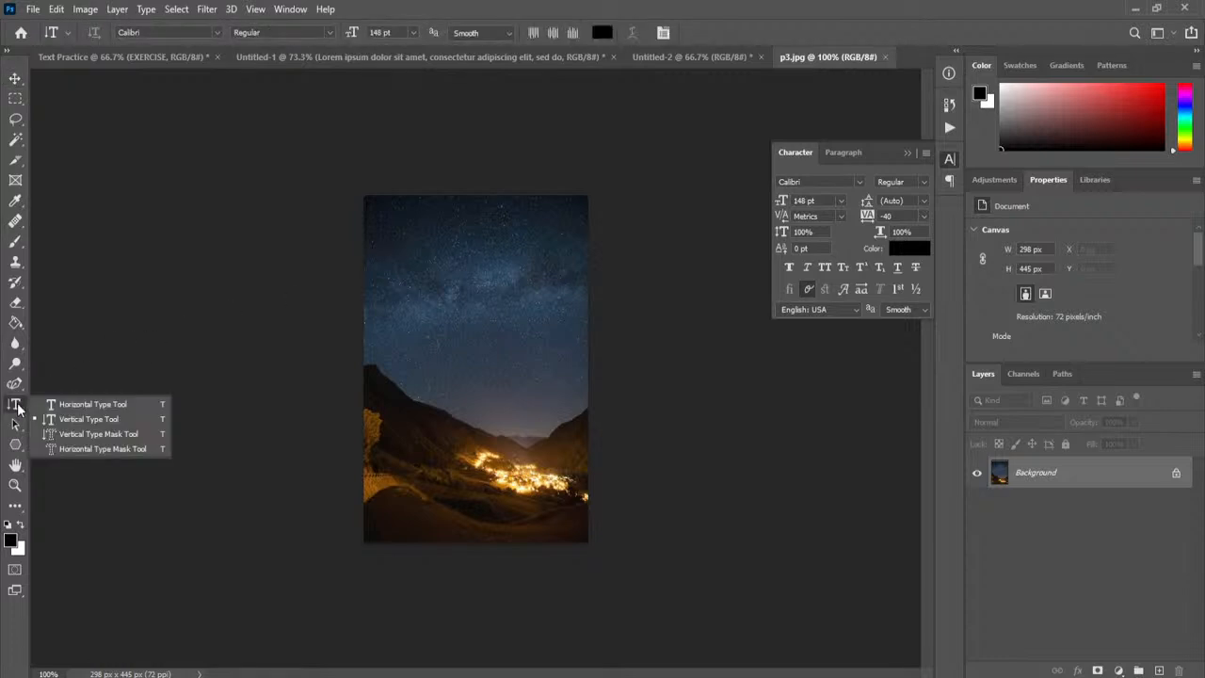
left_click(115, 448)
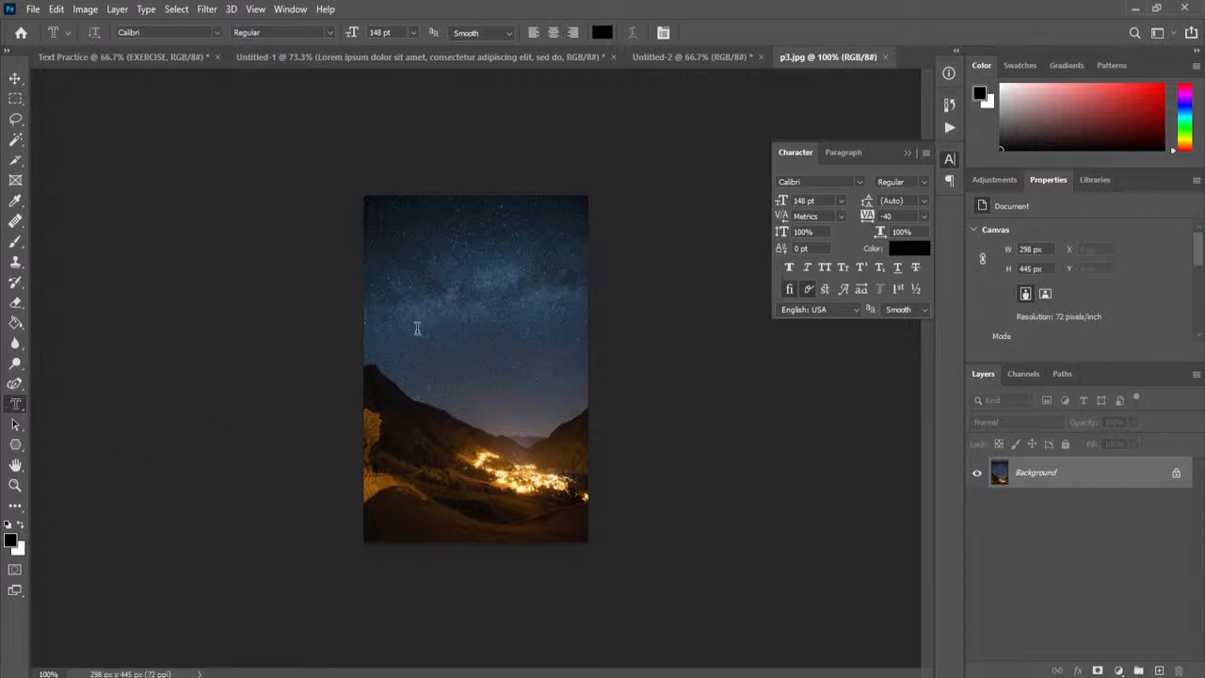
Place the letter A as mask text over the sky at 260 pt Bold and commit it as a selection
left_click(417, 328)
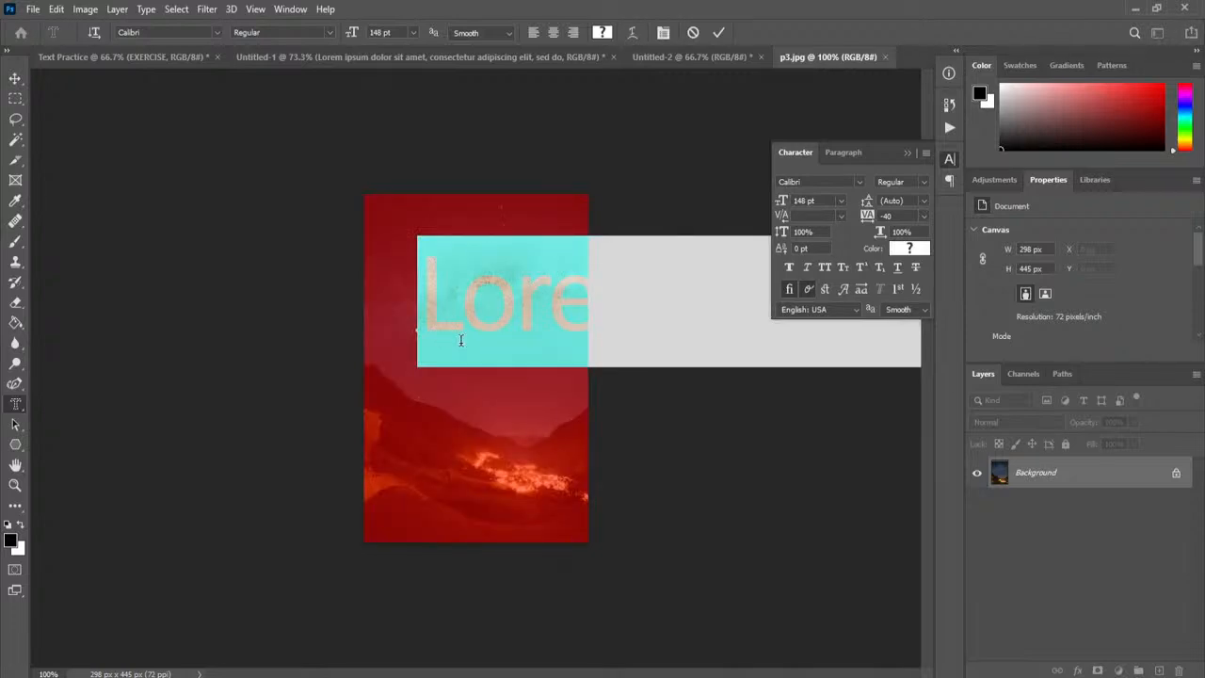
type("A")
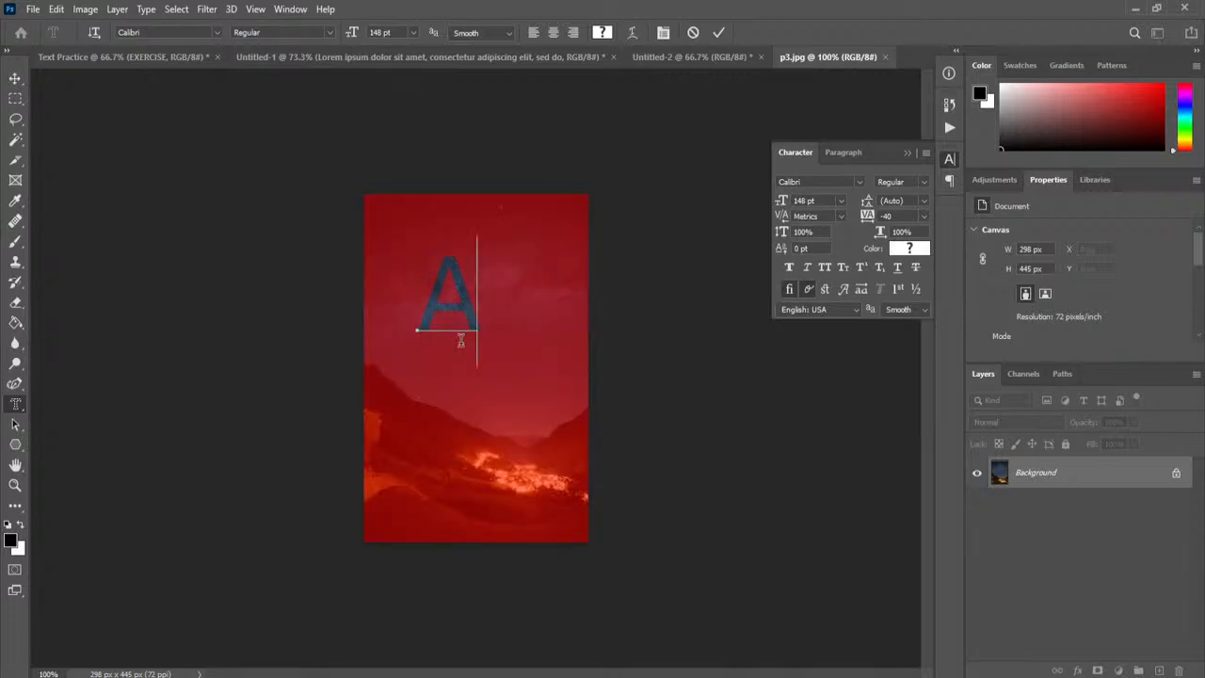
left_click_drag(470, 303, 403, 303)
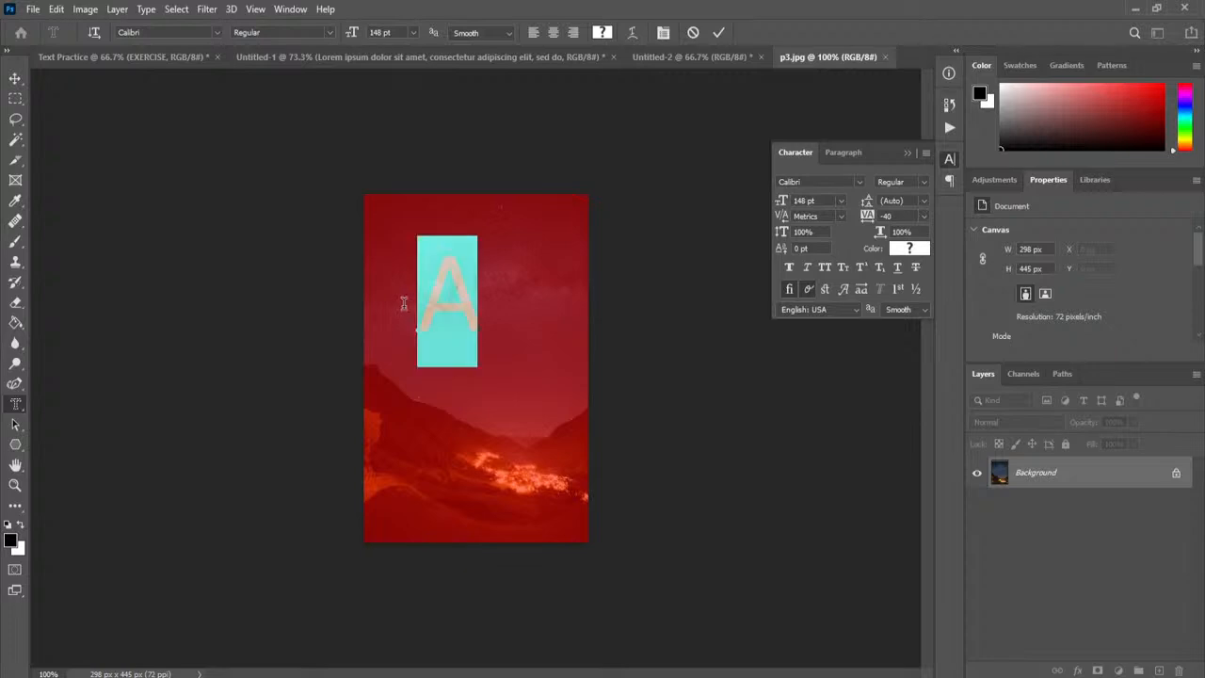
left_click_drag(783, 203, 866, 202)
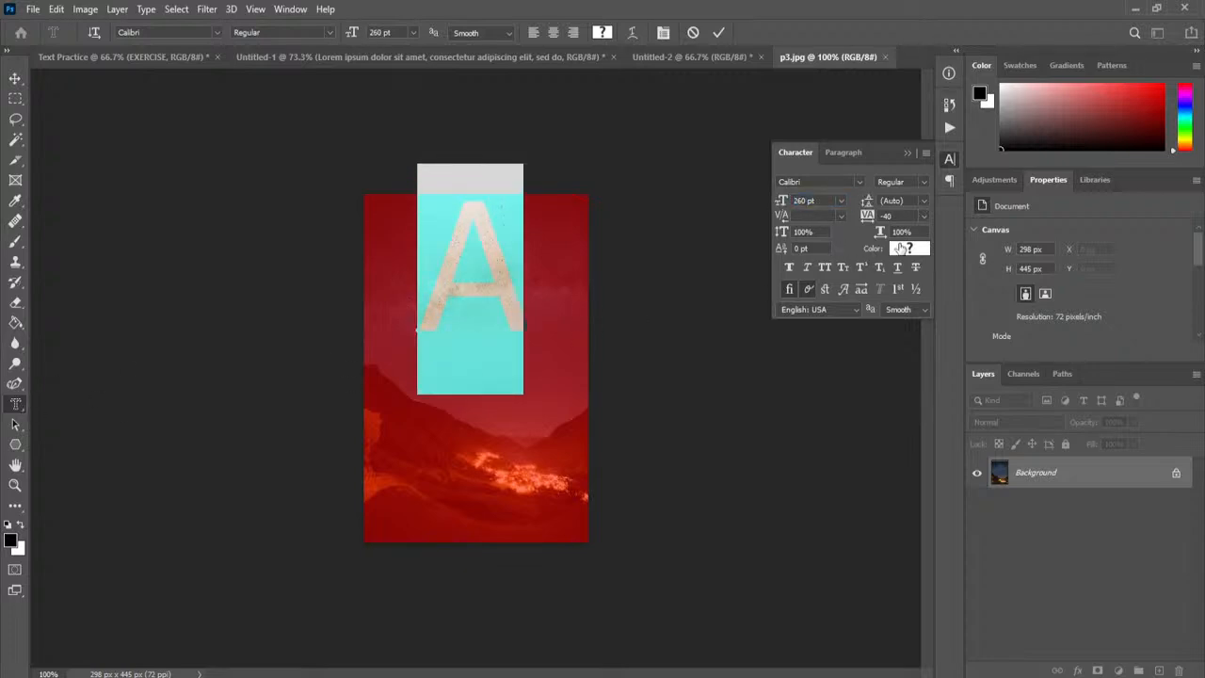
left_click(925, 182)
left_click(912, 244)
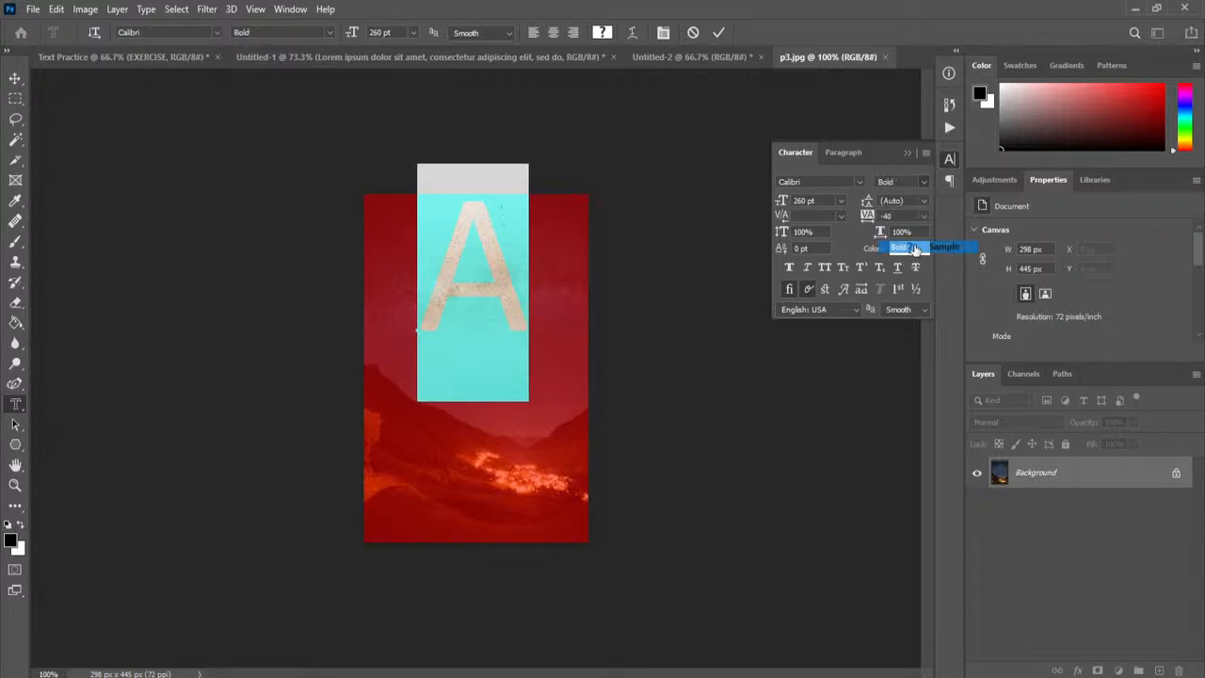
left_click(536, 321)
left_click(14, 77)
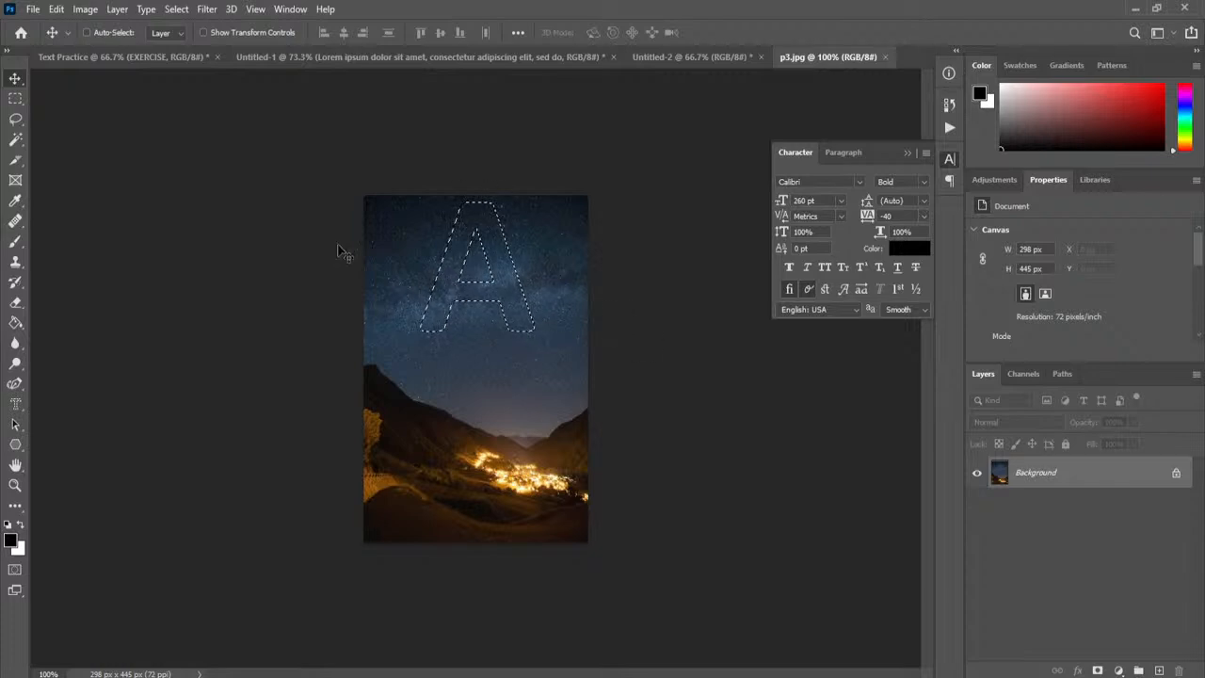
Move the A-shaped selection down to the mountain horizon and try to move its contents with the Move Tool
key("m")
left_click_drag(494, 270, 509, 372)
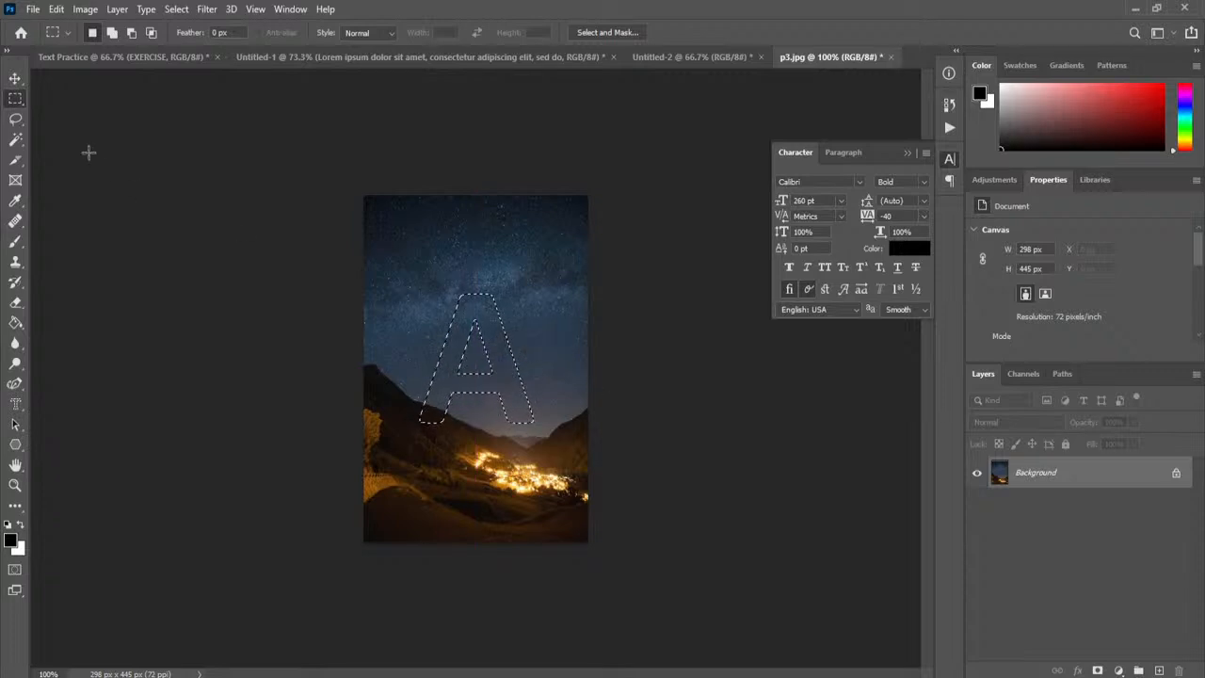
left_click(16, 79)
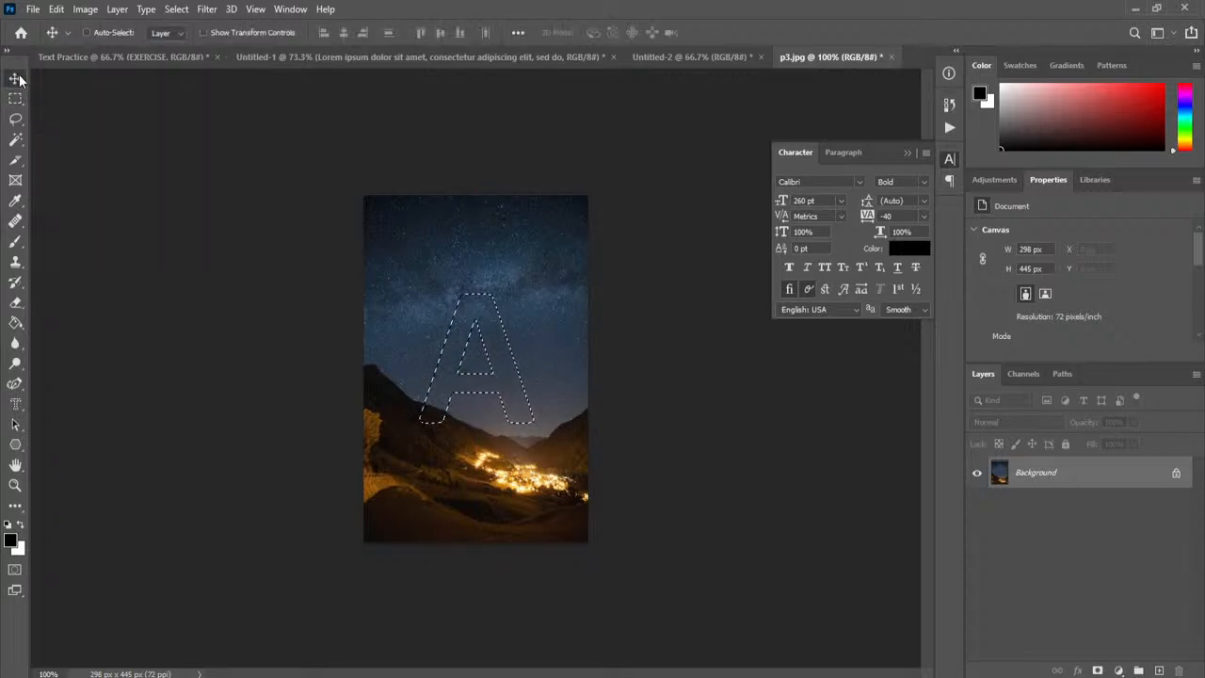
left_click_drag(485, 351, 524, 402)
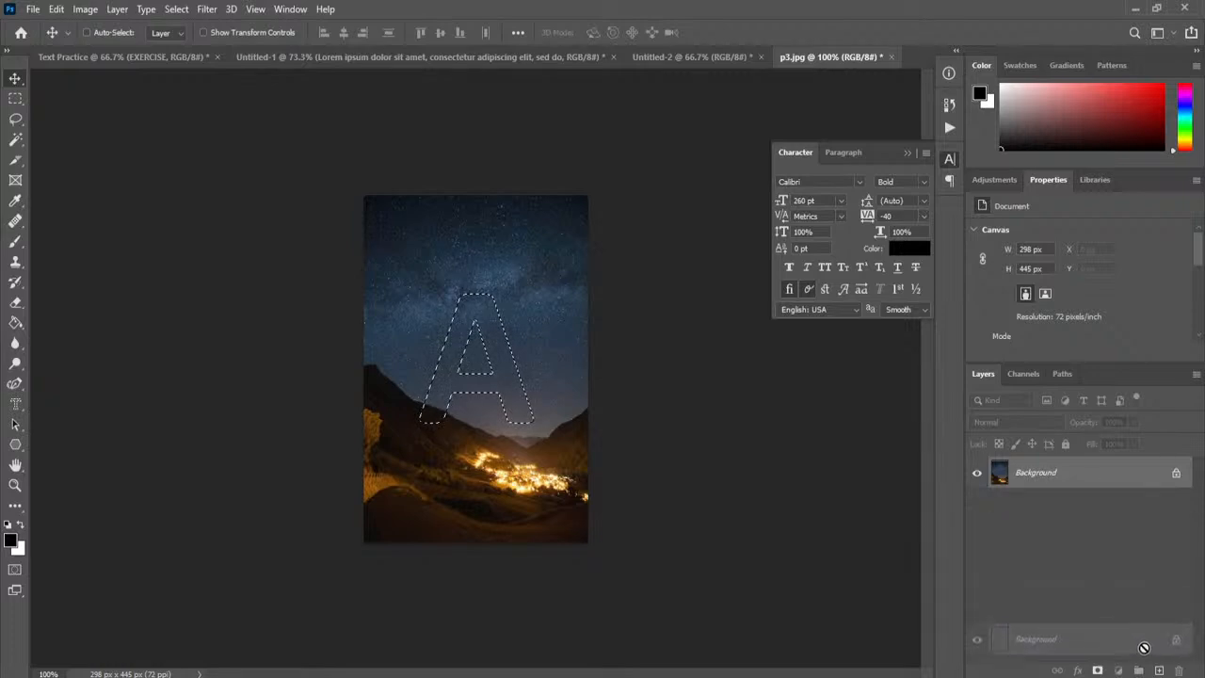
Duplicate the Background layer, with the original hidden, and delete everything outside the A-shaped selection on the copy
key("ctrl+j")
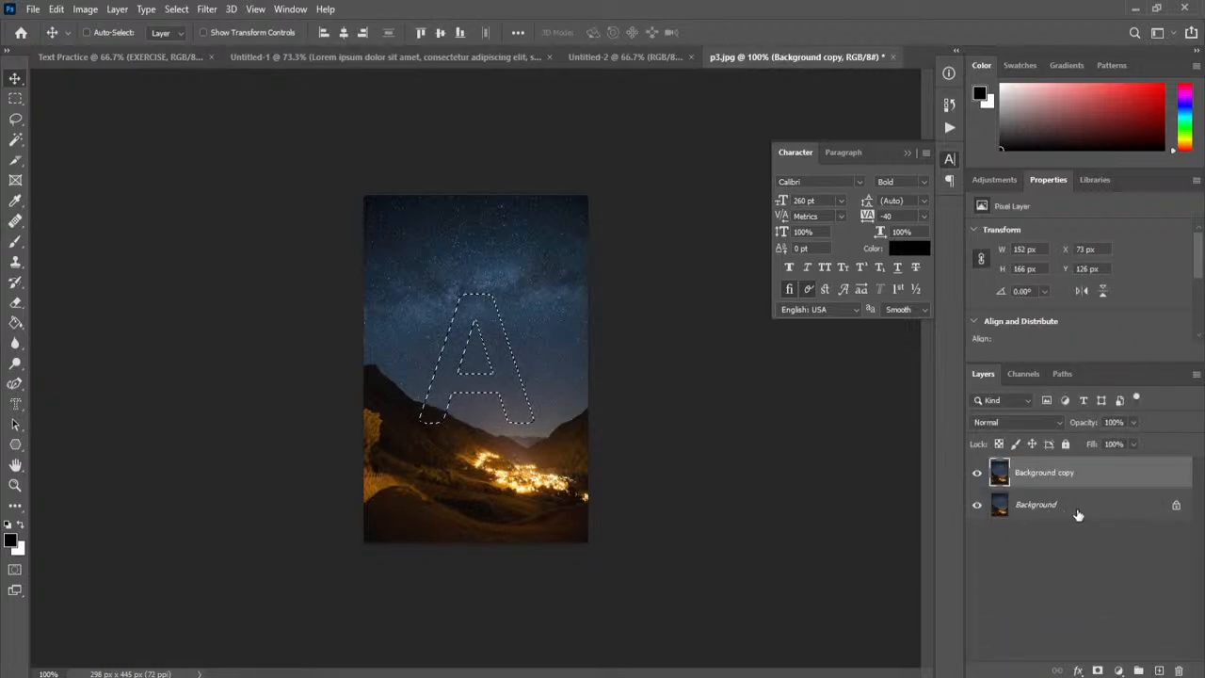
left_click(977, 505)
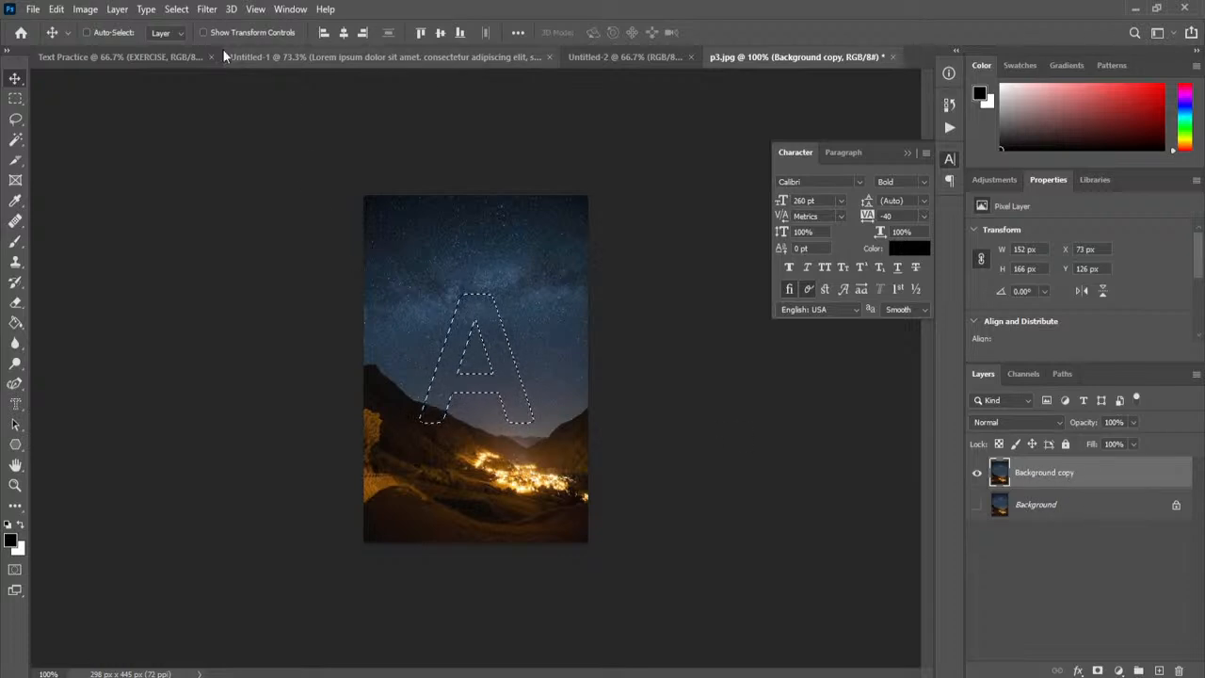
left_click(175, 9)
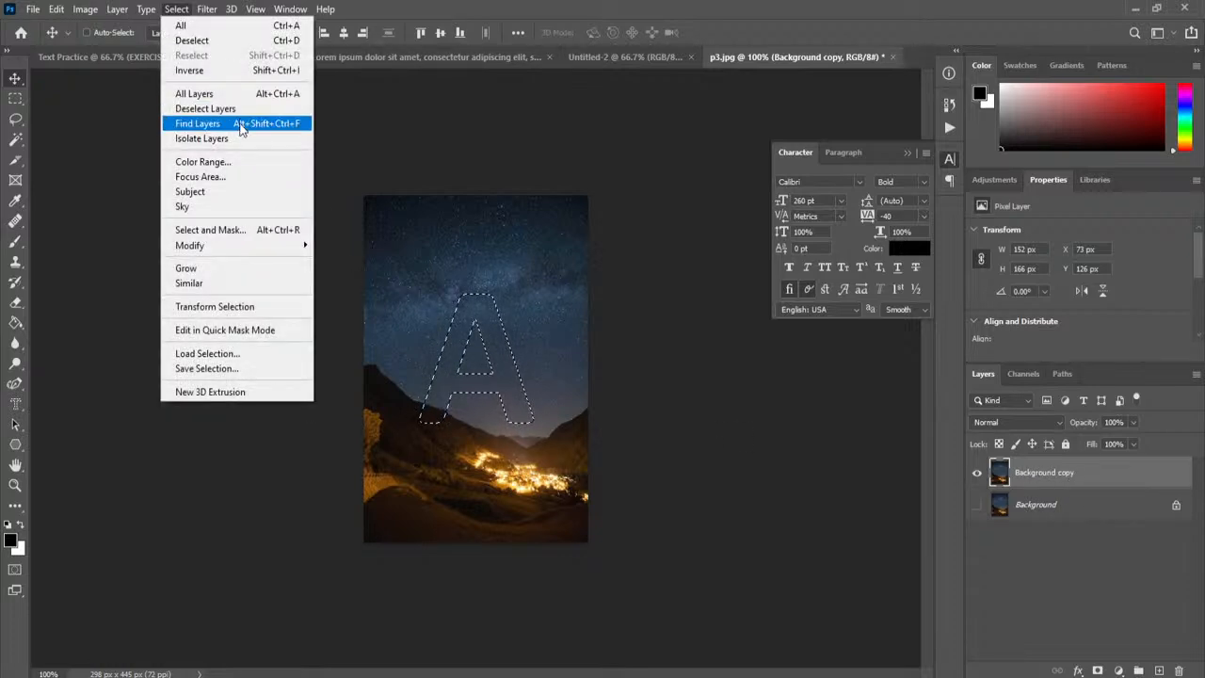
left_click(220, 71)
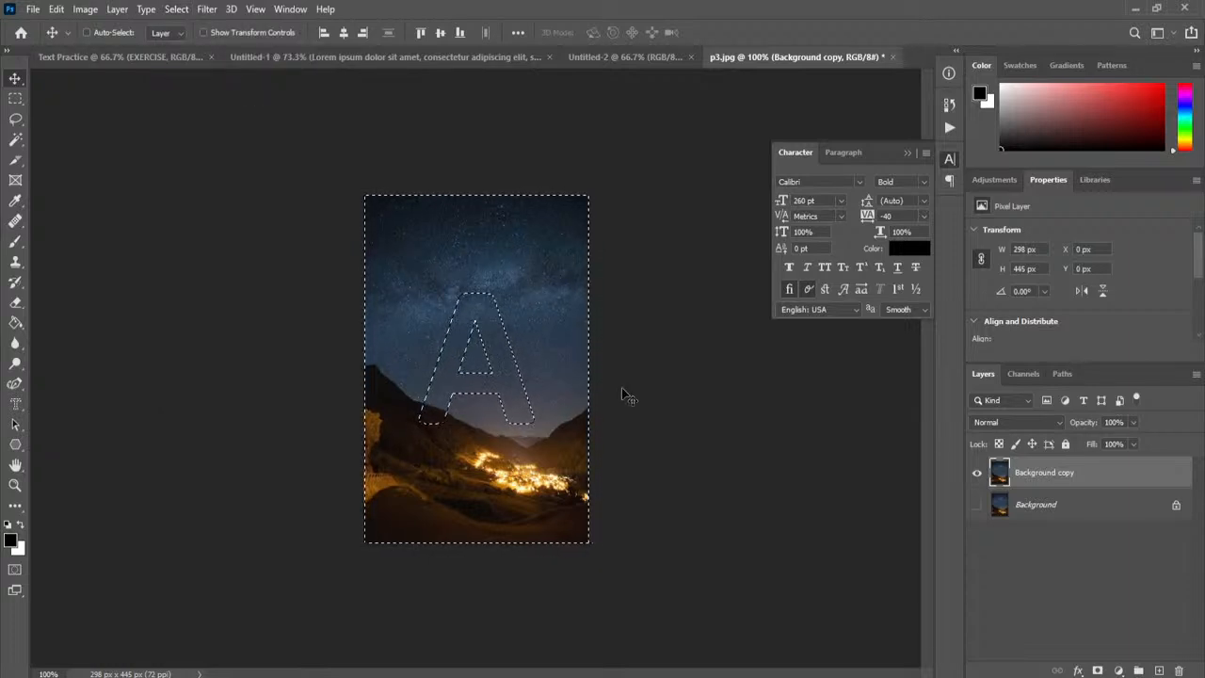
key("Delete")
key("ctrl+d")
left_click(15, 98)
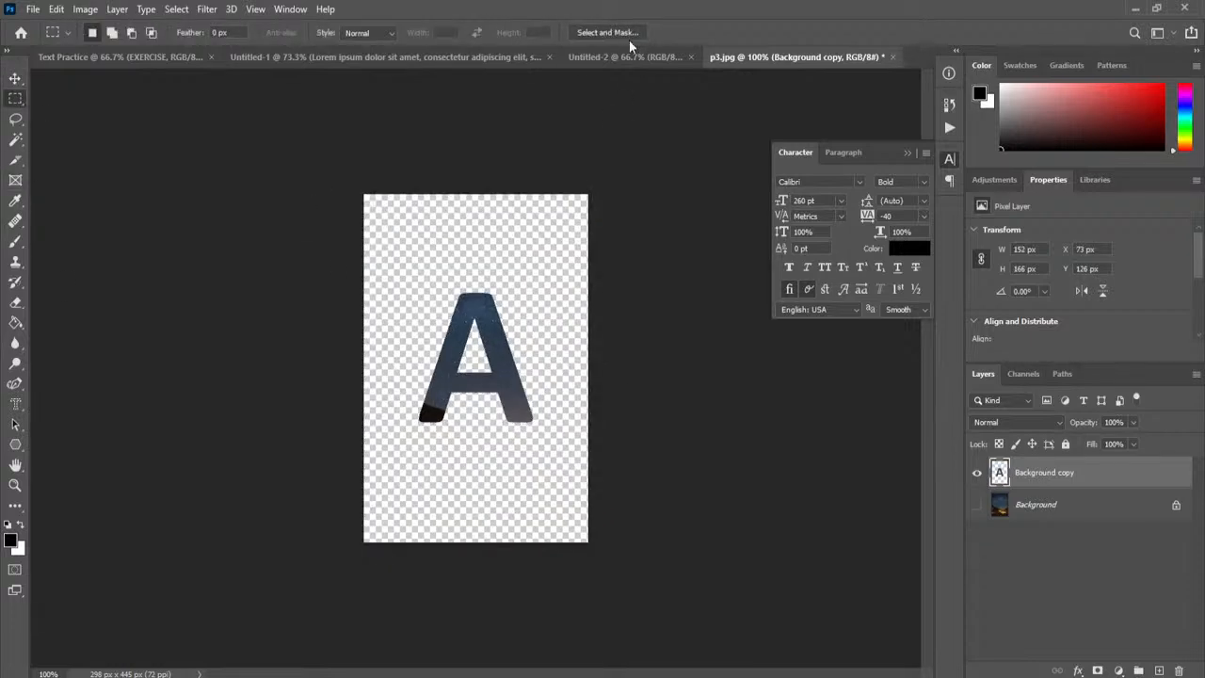
Bring back the inverted selection around the A, deselect all layers, and remove the selection
key("ctrl+shift+d")
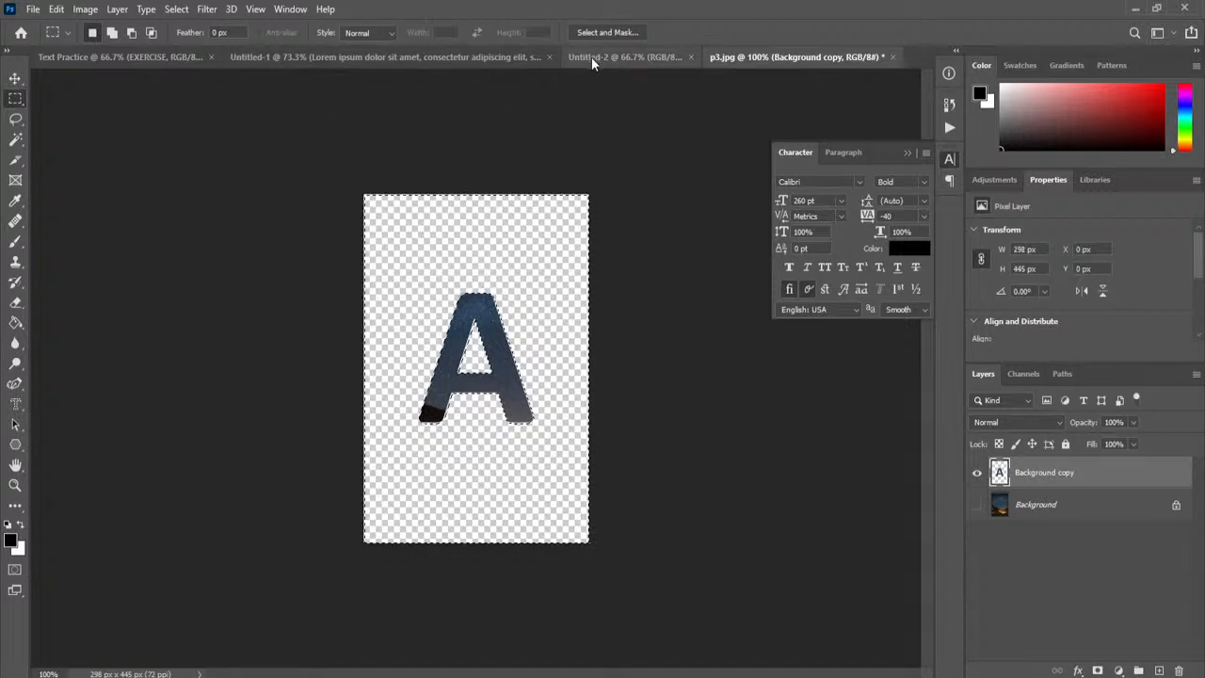
left_click(85, 9)
left_click(57, 8)
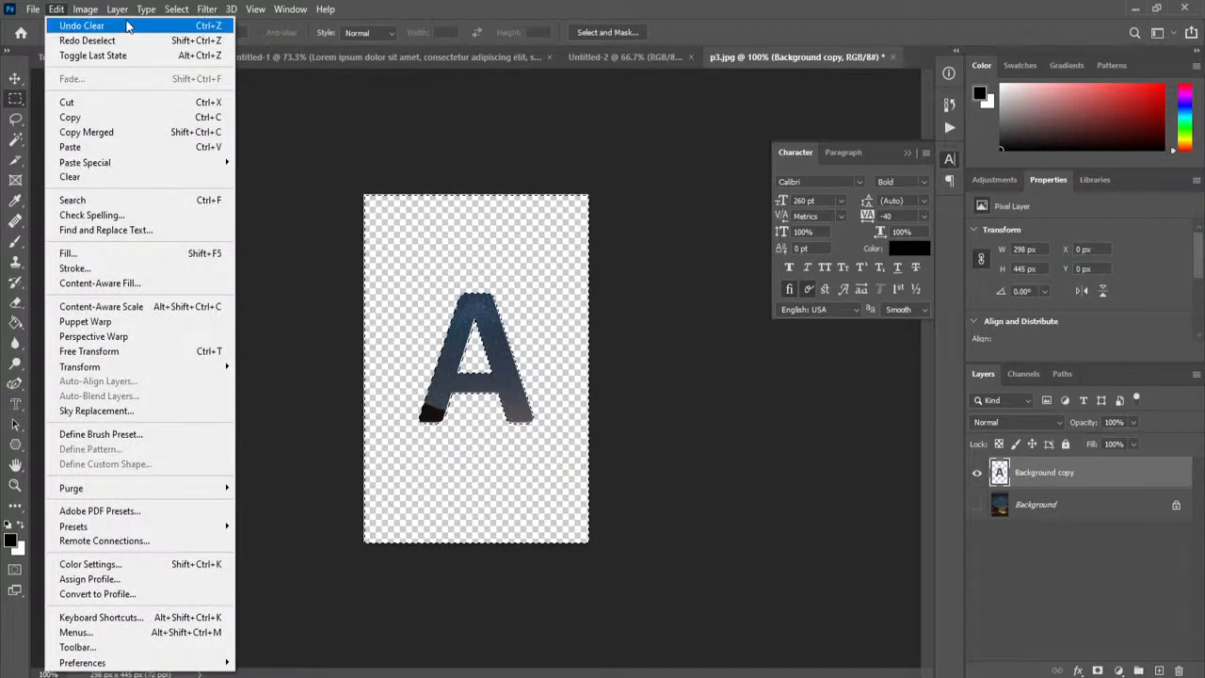
left_click(85, 9)
left_click(176, 8)
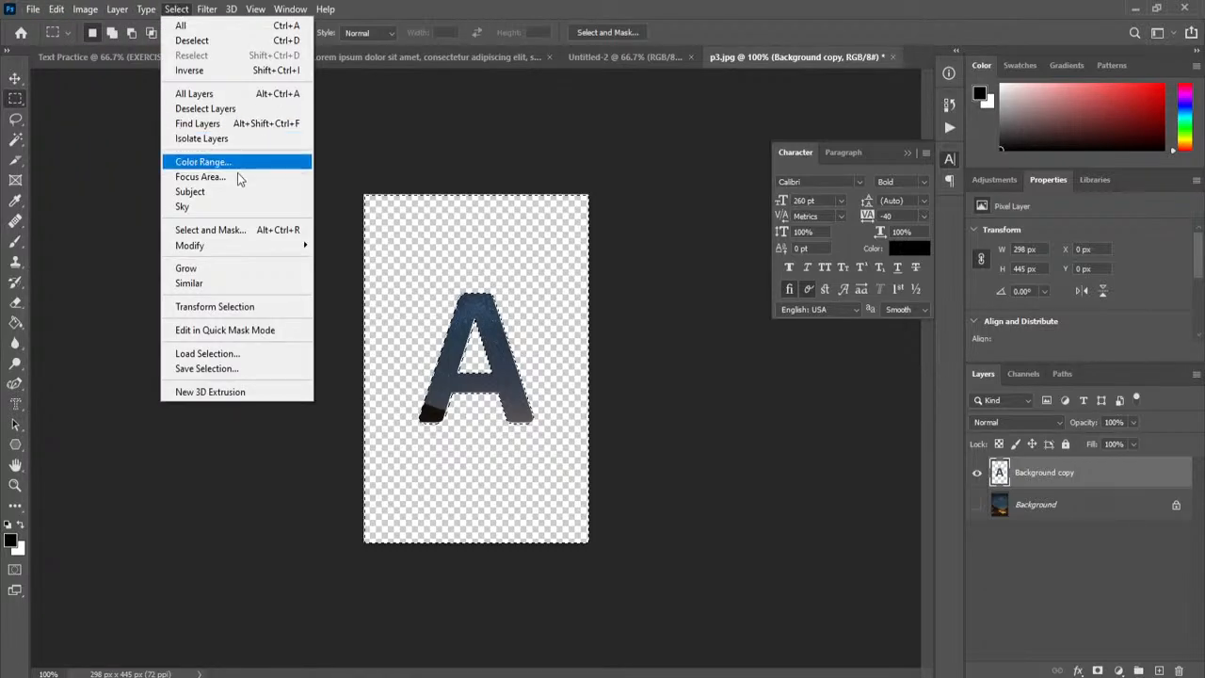
left_click(235, 109)
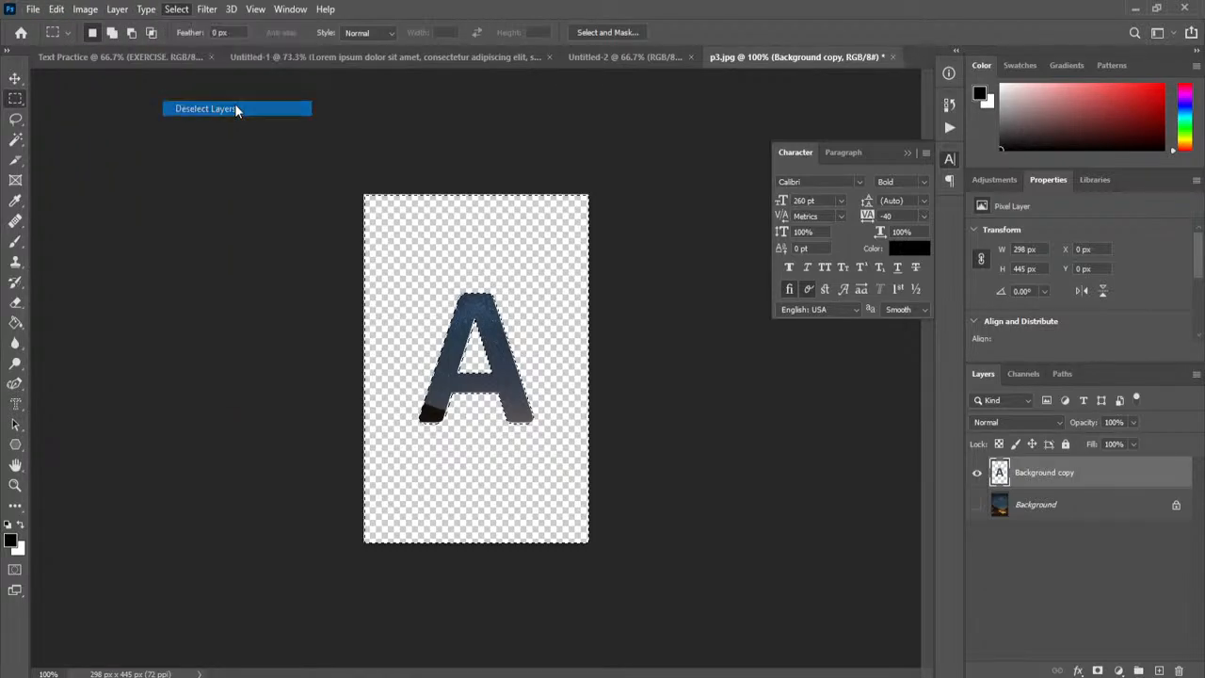
left_click(176, 10)
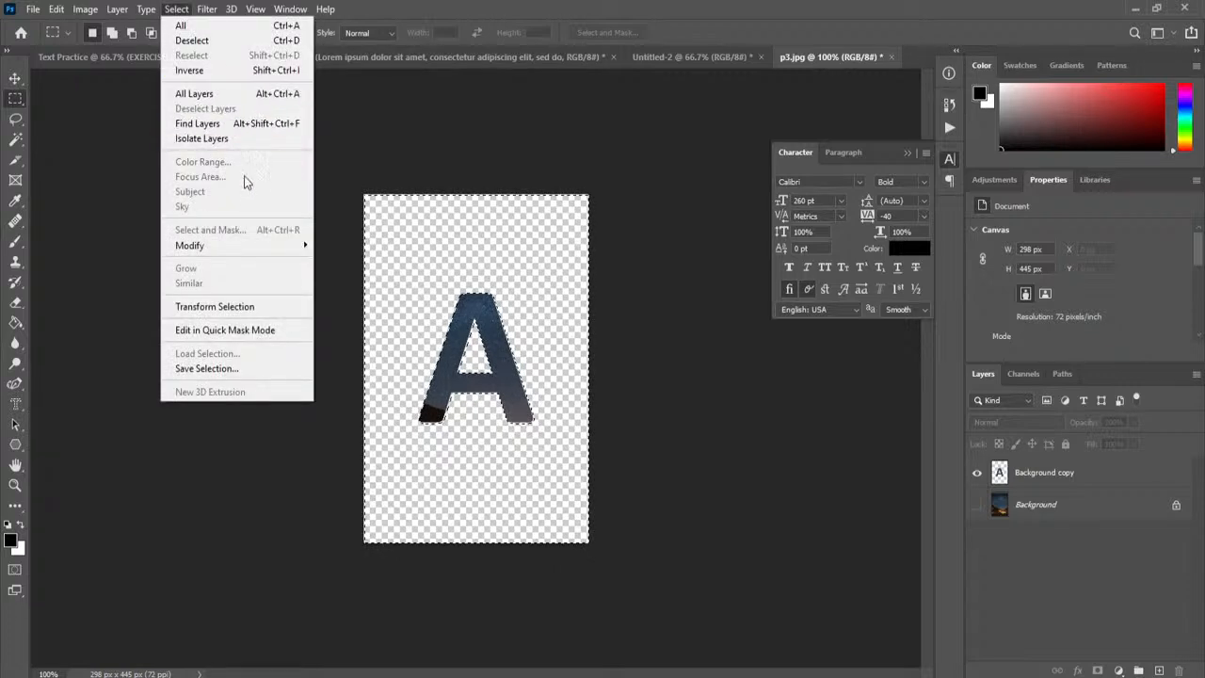
left_click(198, 40)
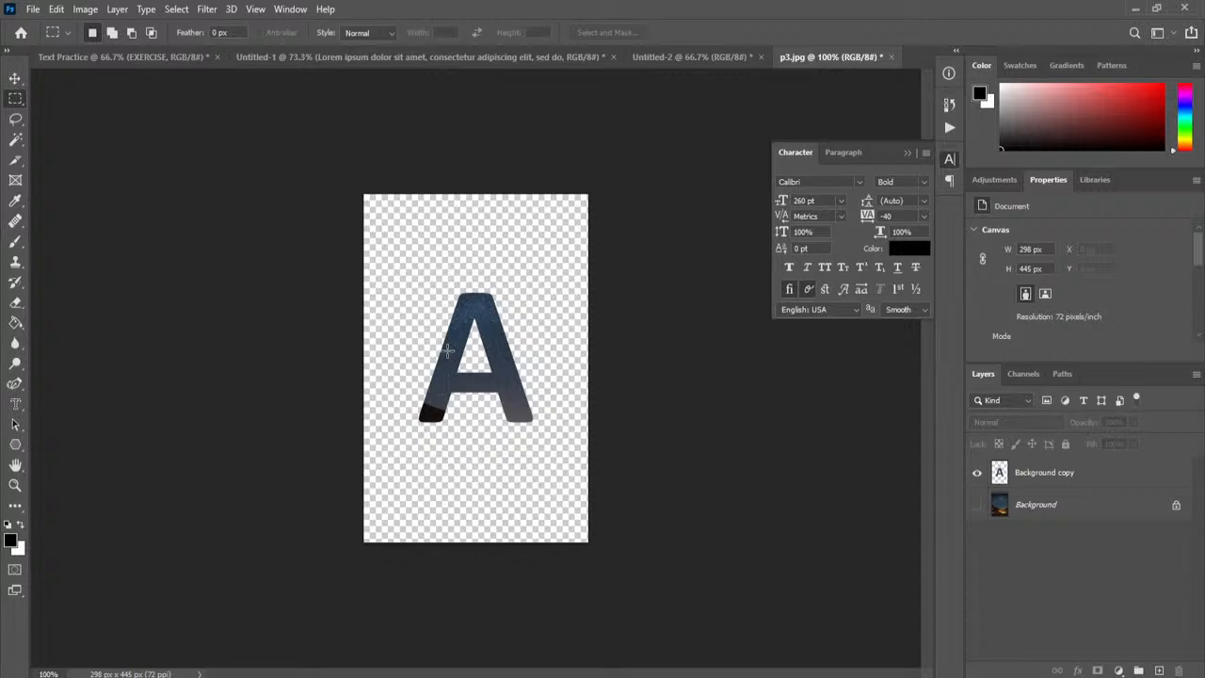
Activate the Horizontal Type Tool and close p3.jpg without saving
left_click(15, 403)
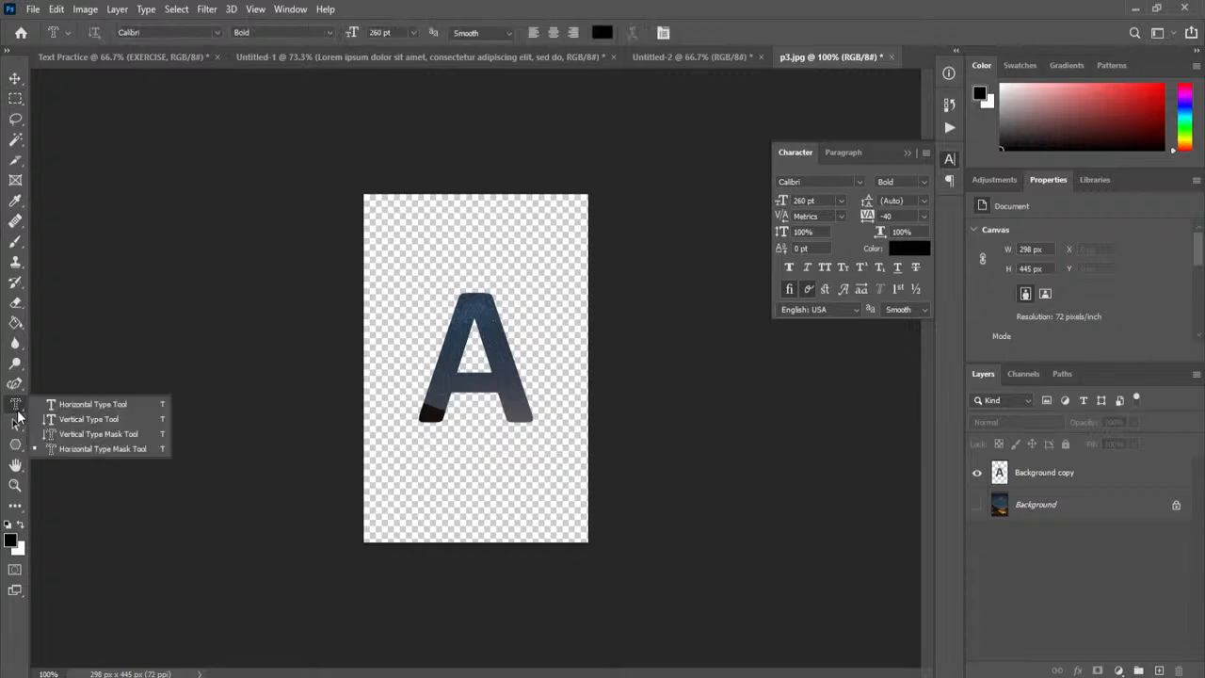
left_click(116, 405)
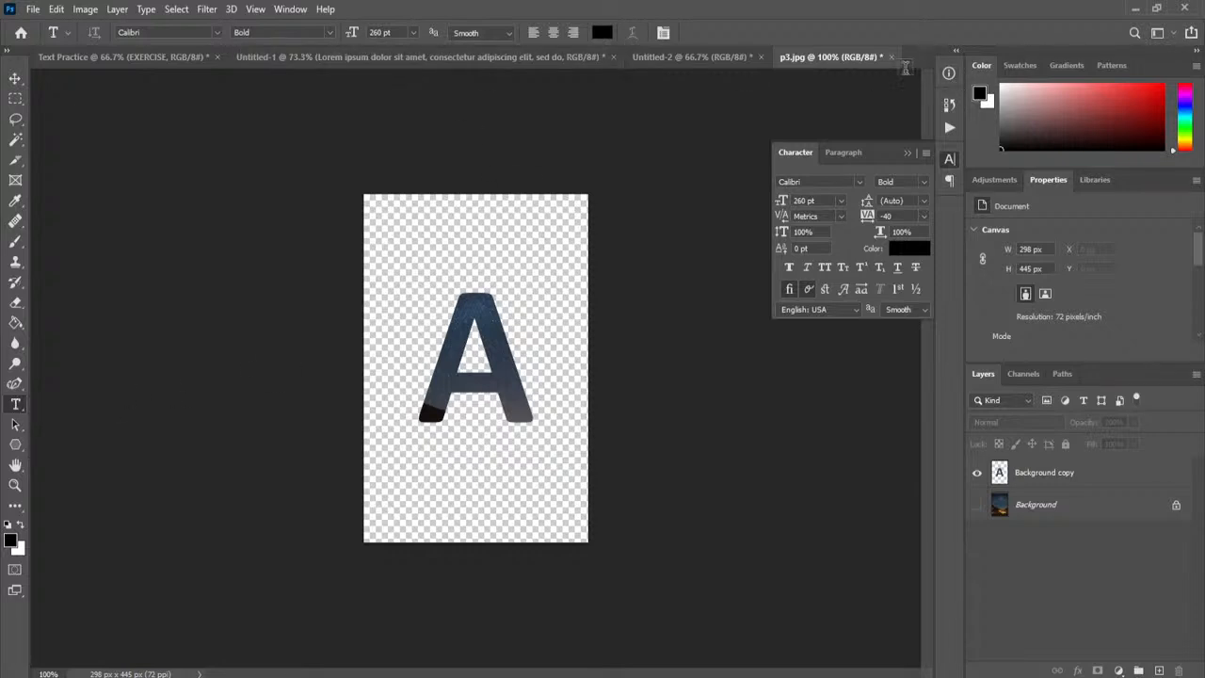
left_click(891, 56)
left_click(594, 261)
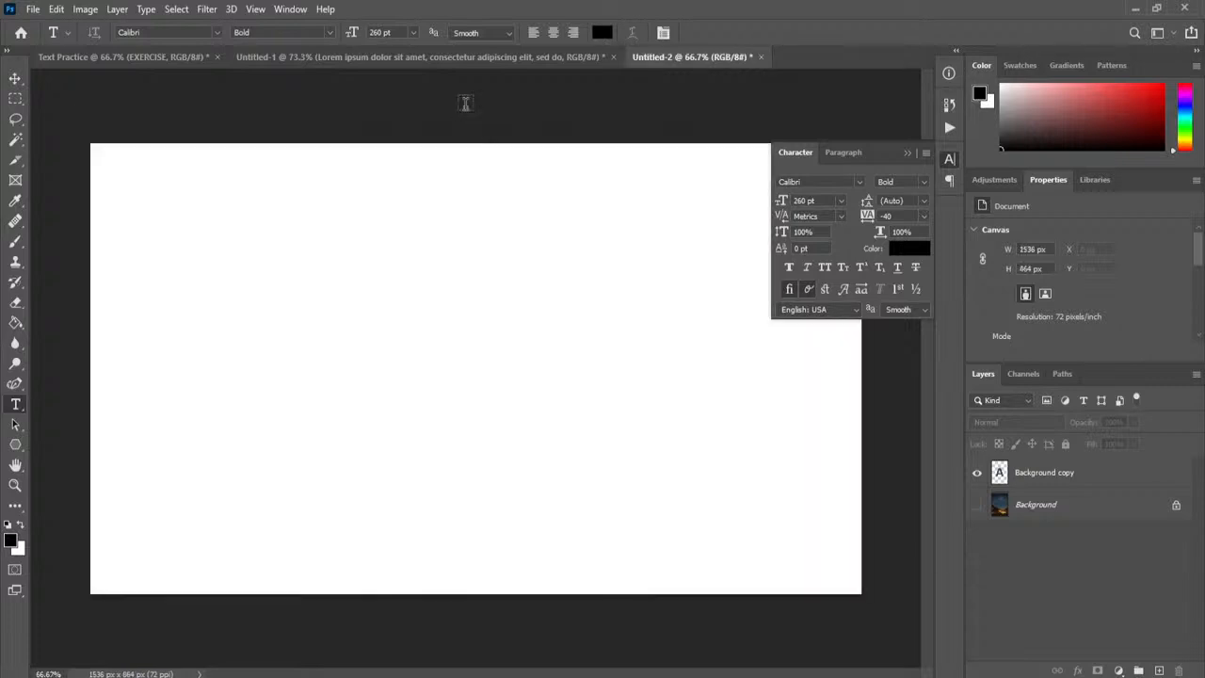
In the Untitled-1 document, restore the Lorem ipsum paragraph inside the shape in place of the fvw text and activate the Move Tool
left_click(421, 63)
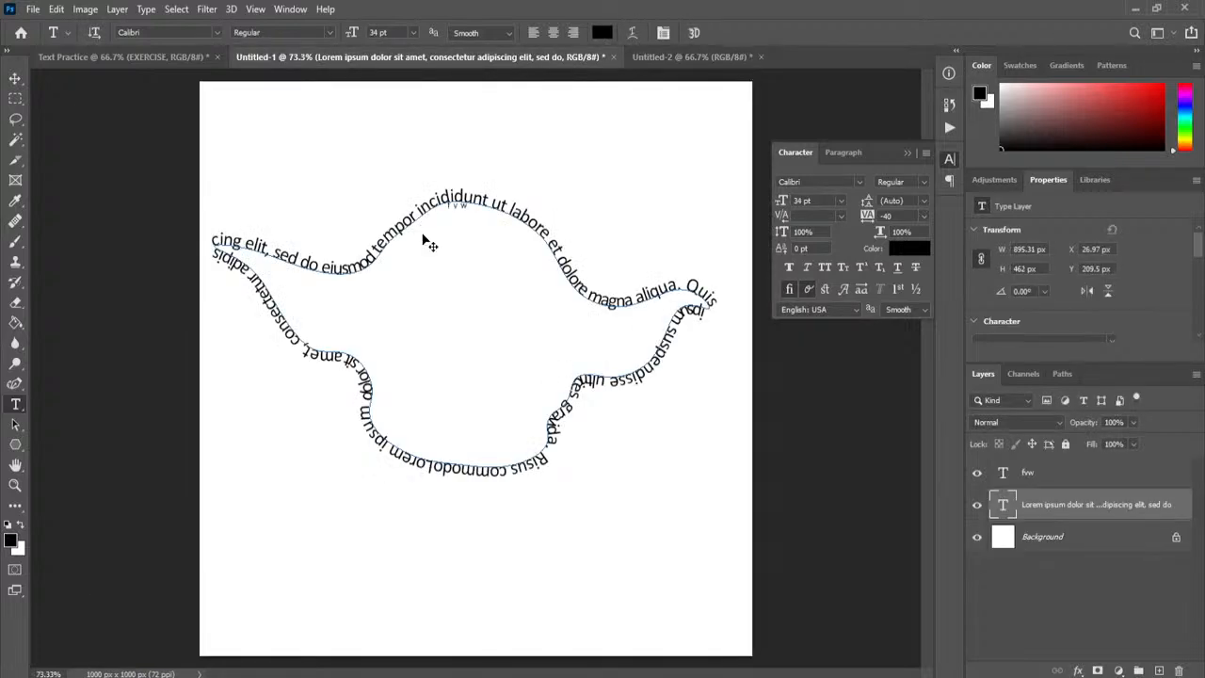
key("ctrl+v")
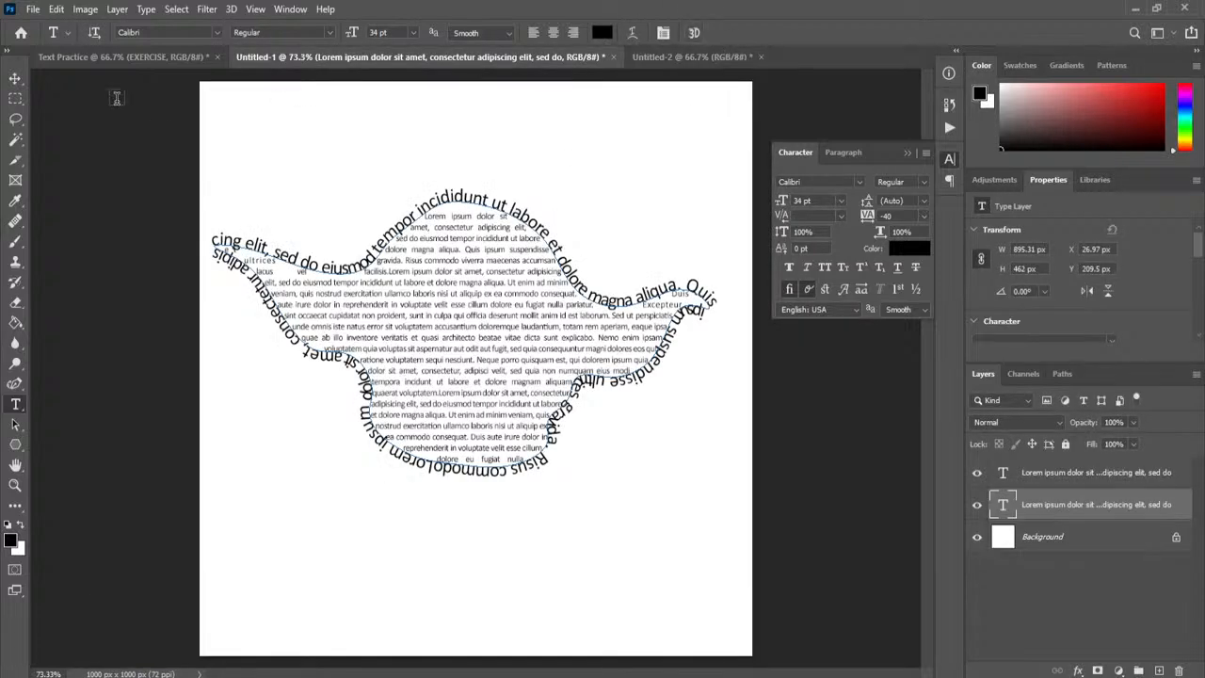
left_click(15, 80)
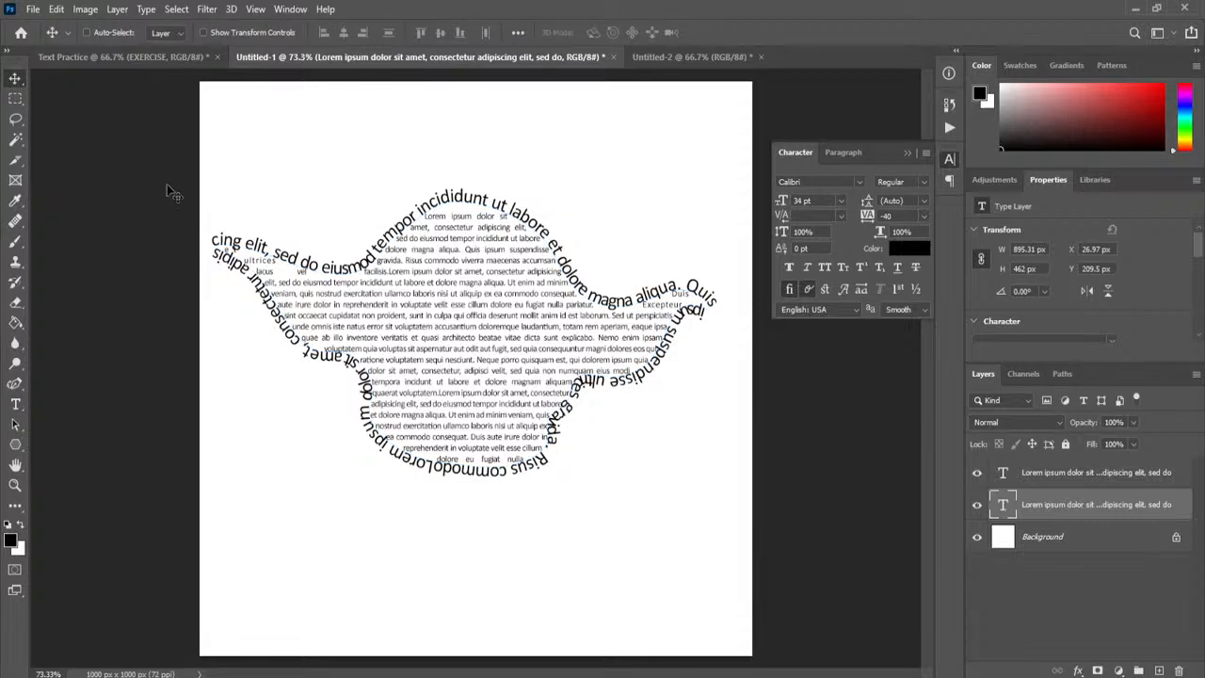